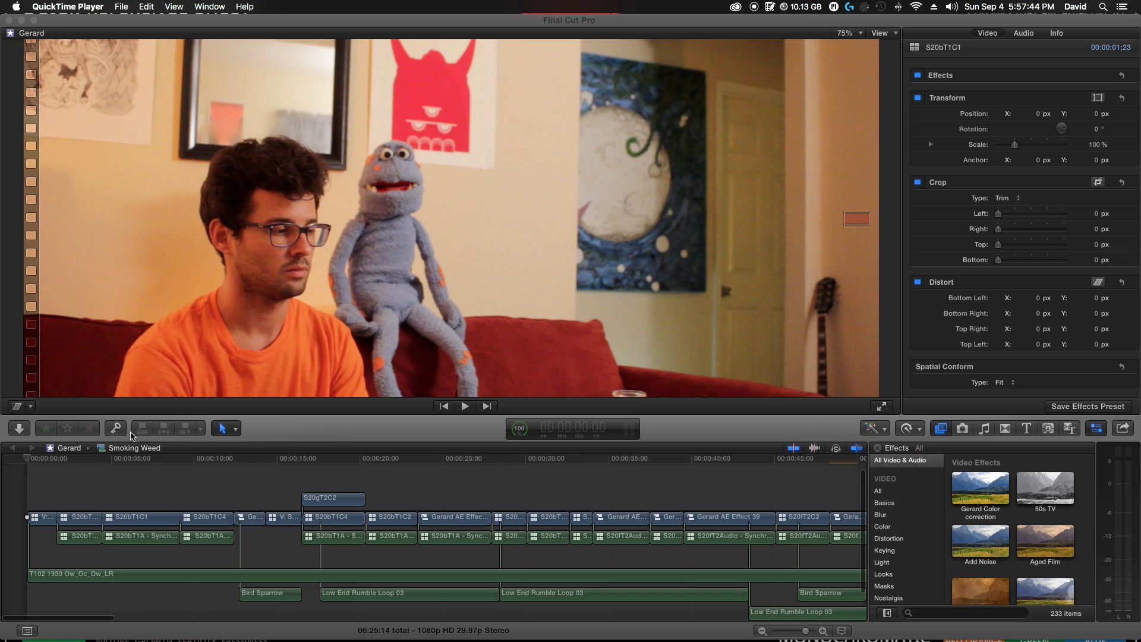
- Review the G-key assignments of the Final Cut Pro profile in Logitech Gaming Software, and close it
left_click(849, 9)
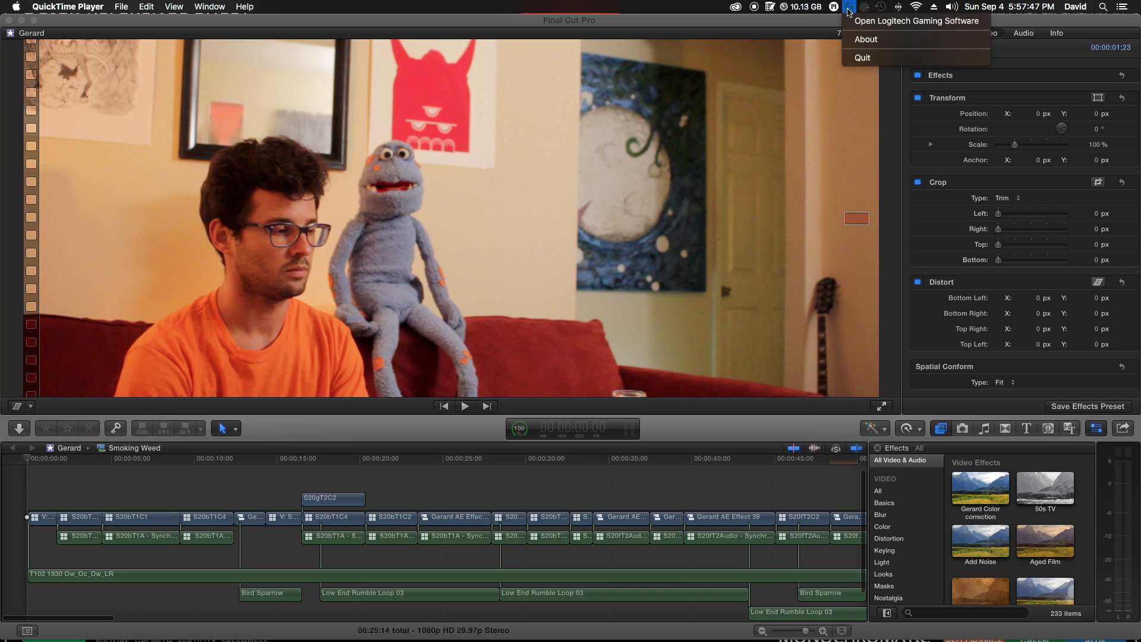
left_click(891, 23)
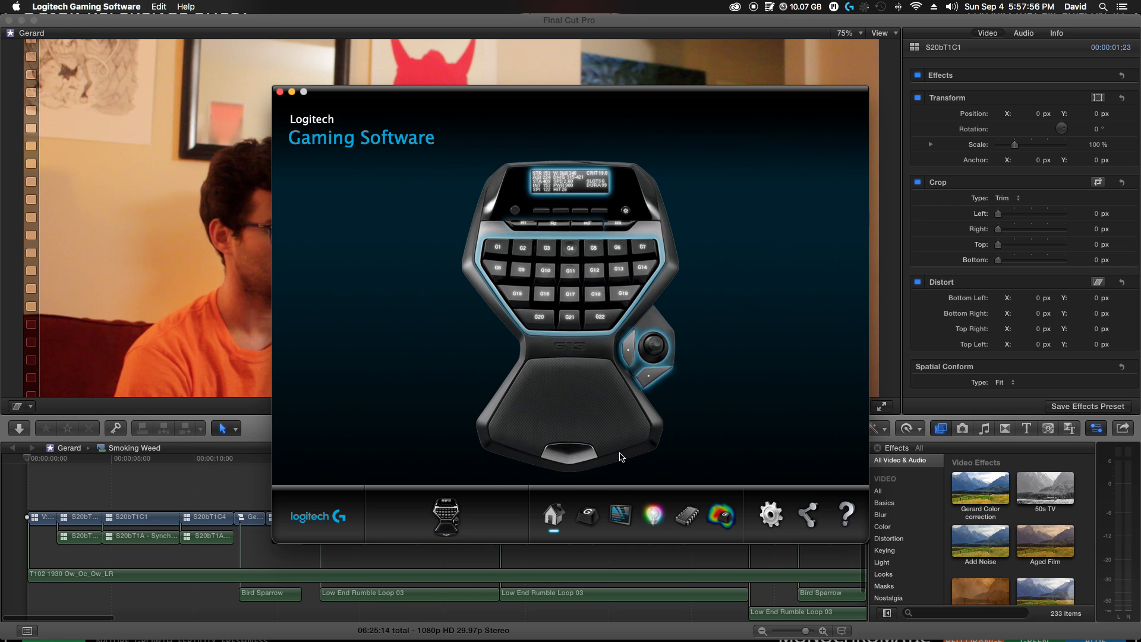
left_click(591, 514)
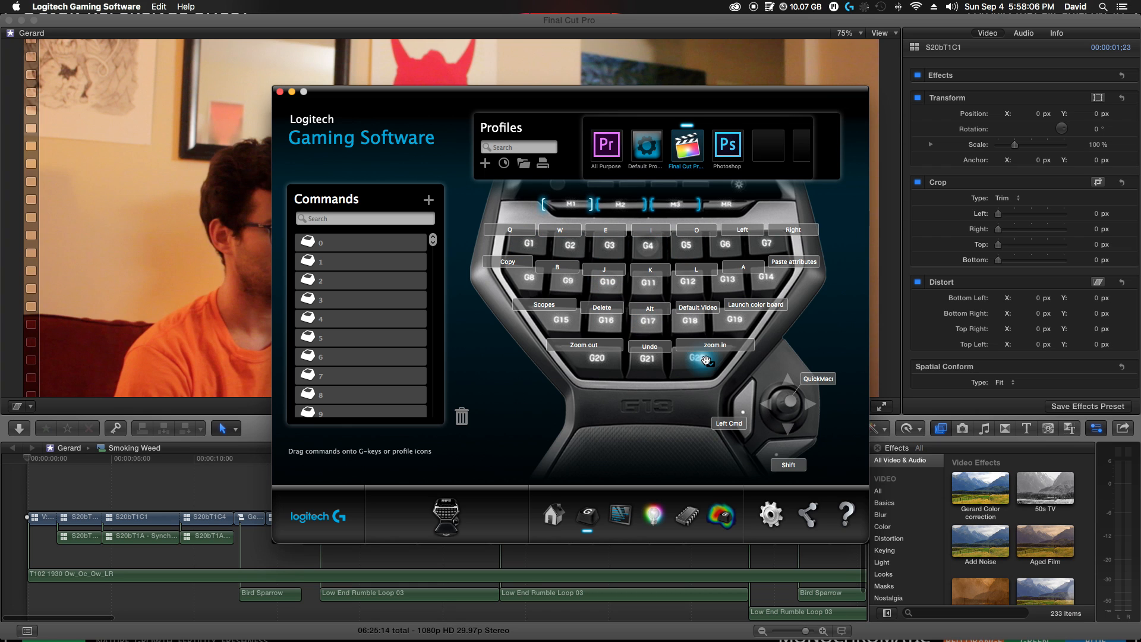
left_click(279, 92)
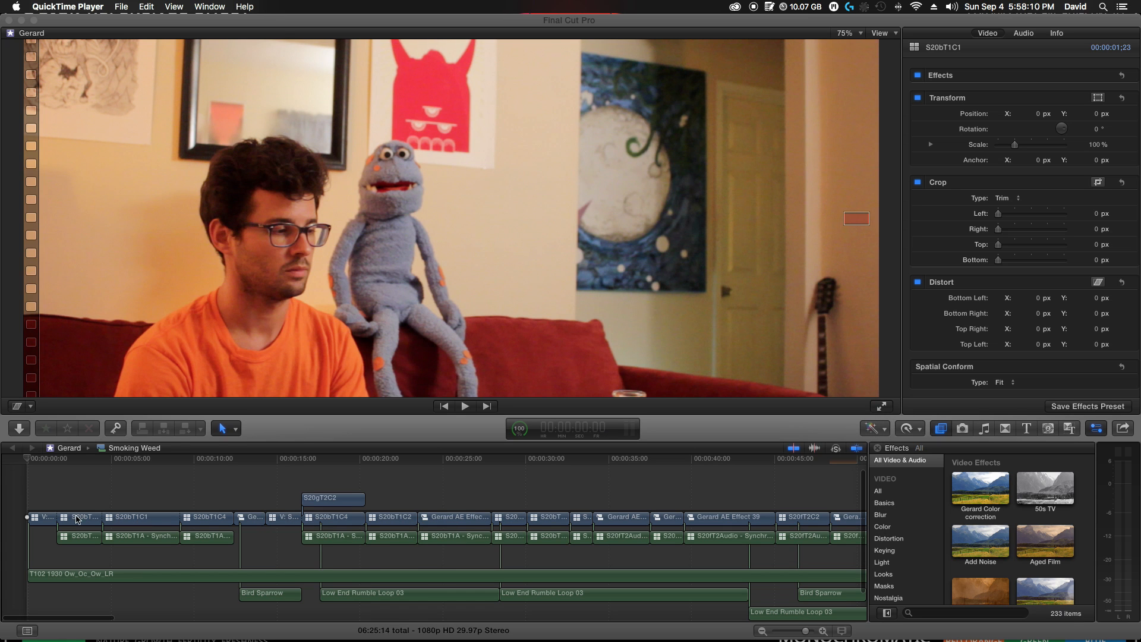
- Look up the shortcut assigned to Add Default Video Effect in the Command Editor, and close the editor
left_click(41, 463)
left_click(38, 520)
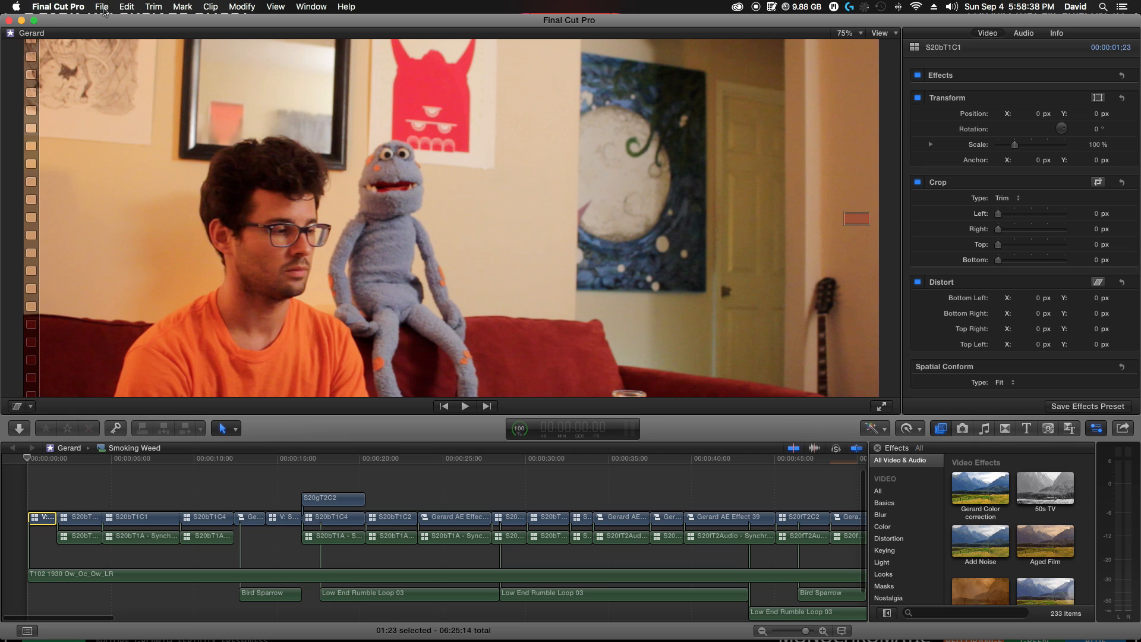
left_click(58, 7)
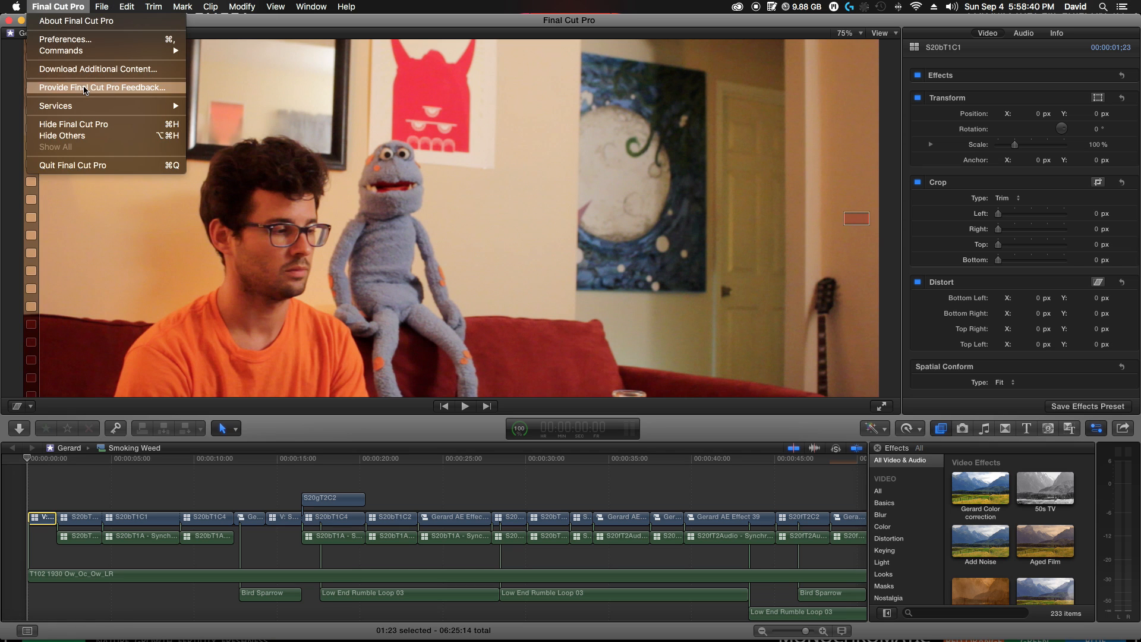
mouse_move(94, 55)
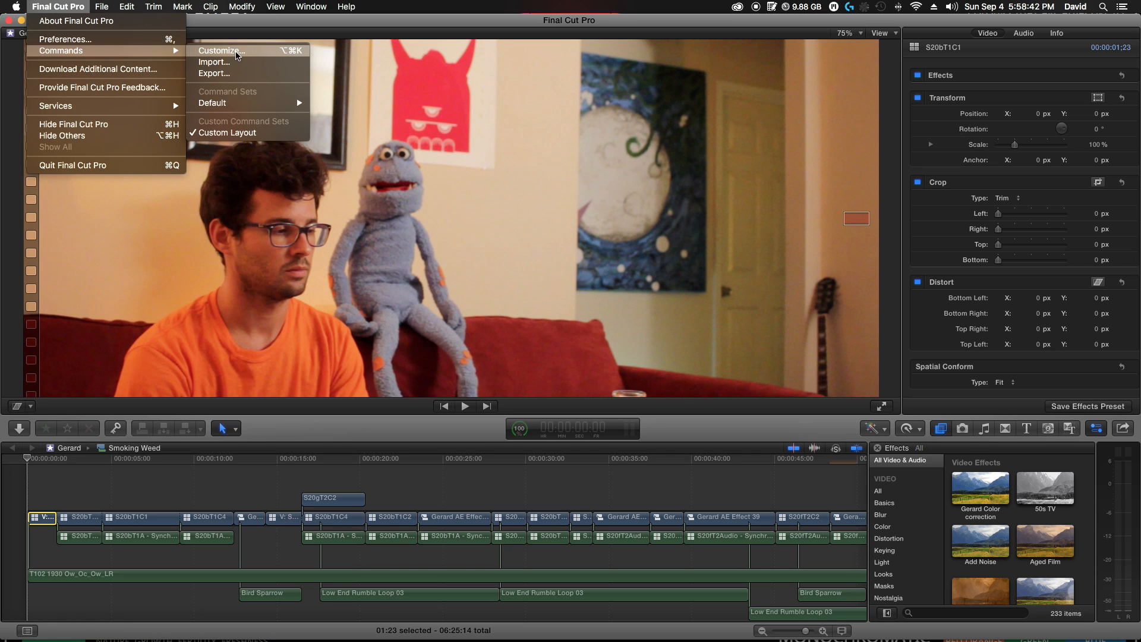
left_click(236, 52)
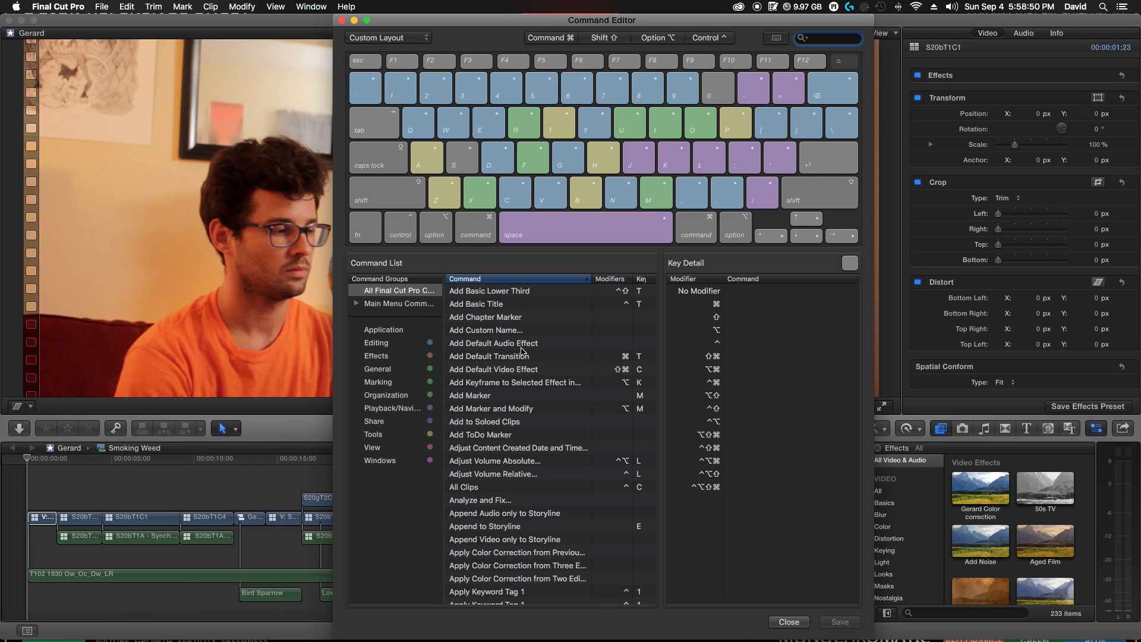
left_click(522, 370)
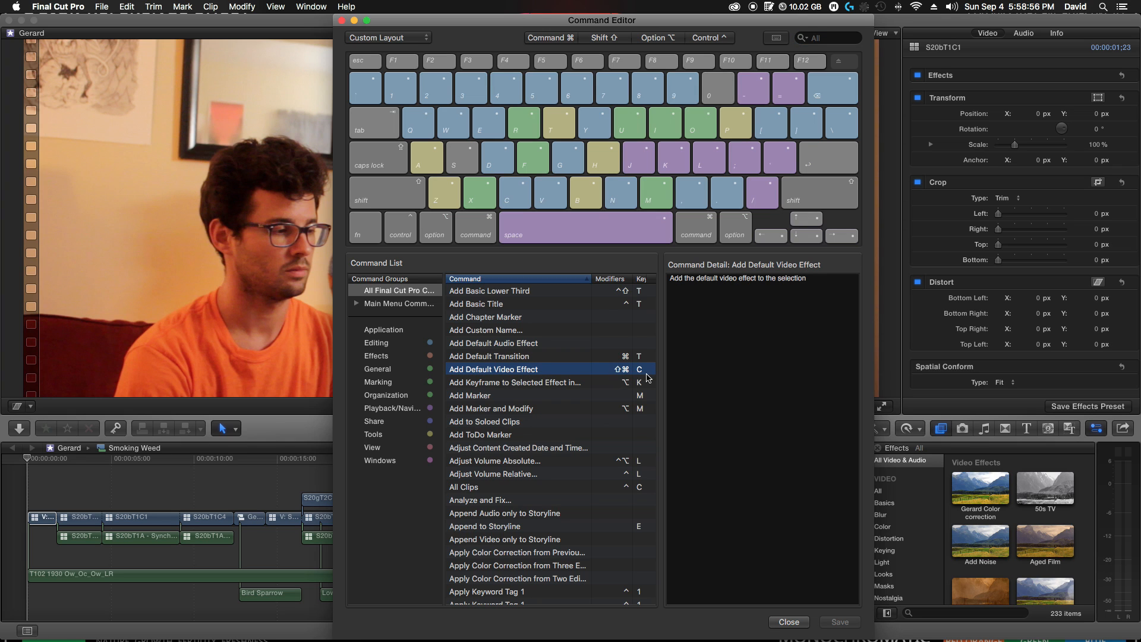
left_click(342, 21)
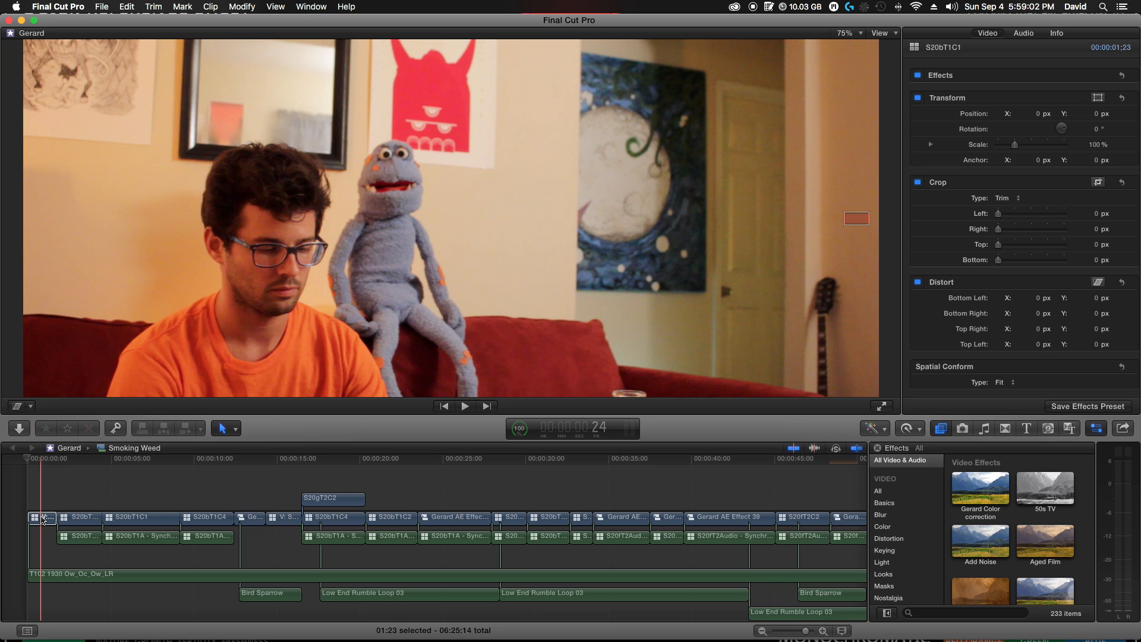
- Apply the default video effect to the first timeline clip and review the color and exposure settings of Color Correction 1
left_click(43, 519)
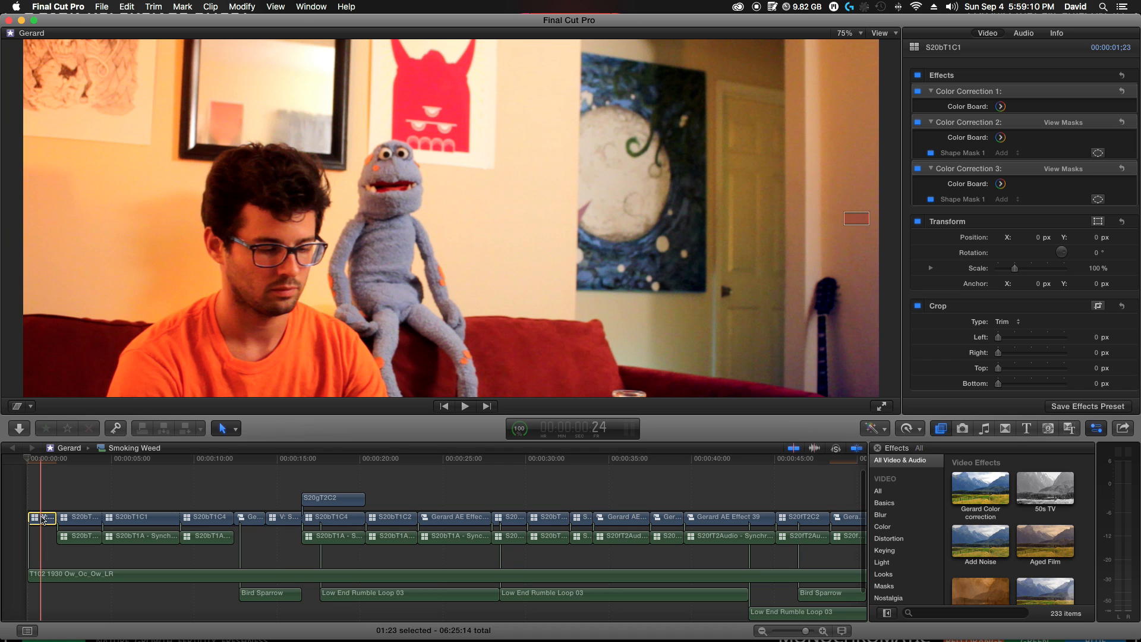
left_click(1002, 107)
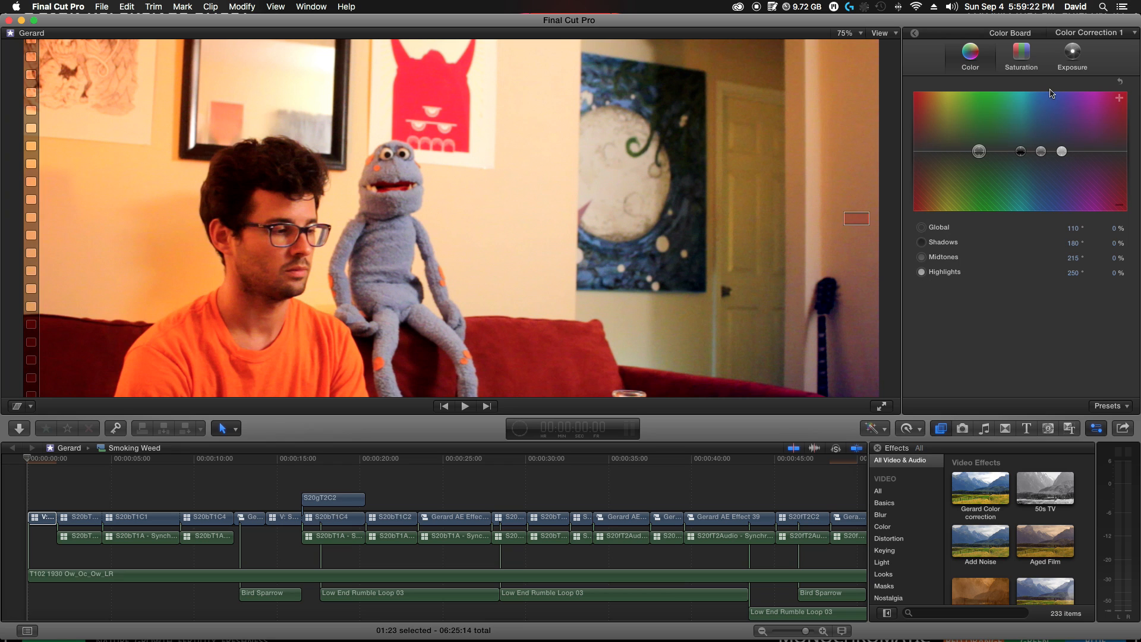
left_click(1073, 54)
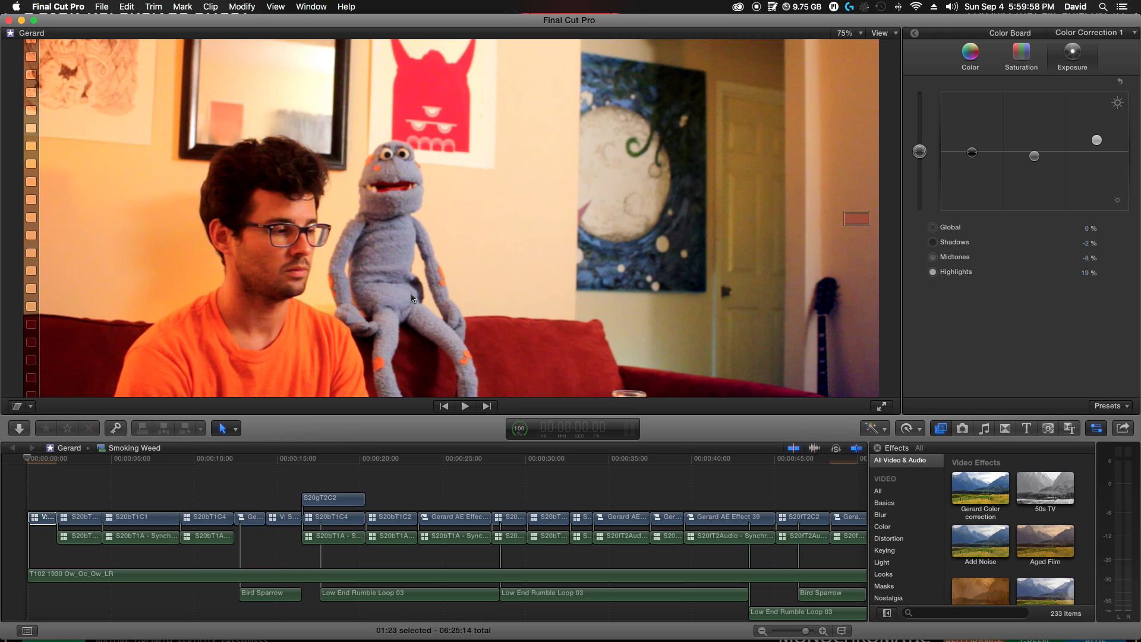
left_click(915, 35)
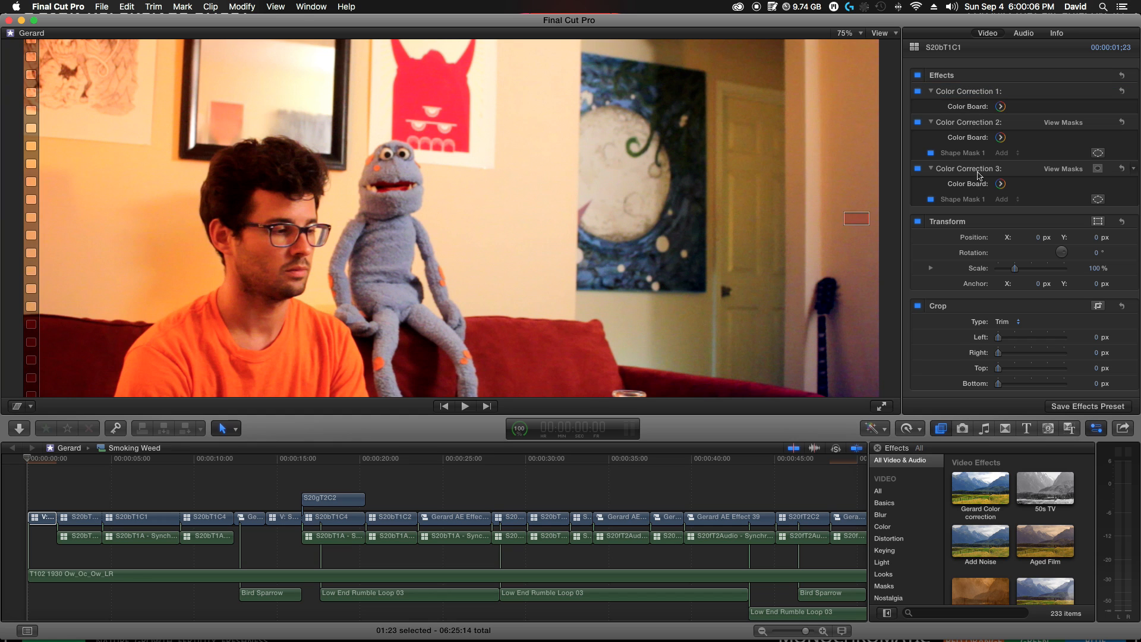
- Show Color Correction 3's shape mask and move it beyond the left edge of the picture, with the viewer at 25%
left_click(971, 190)
left_click(961, 199)
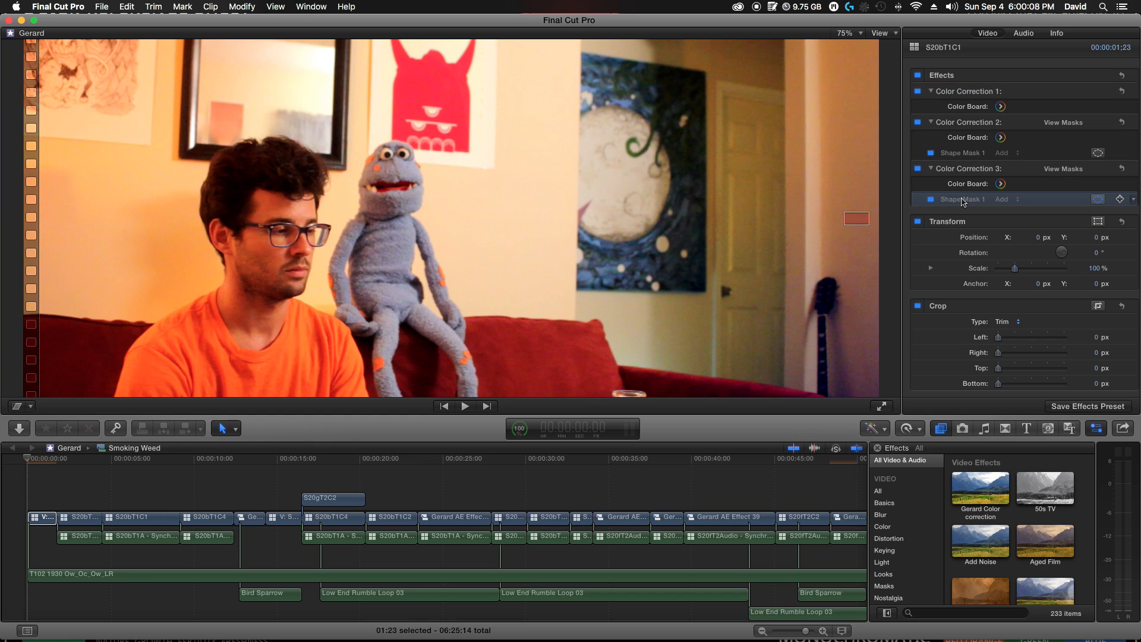
left_click(860, 33)
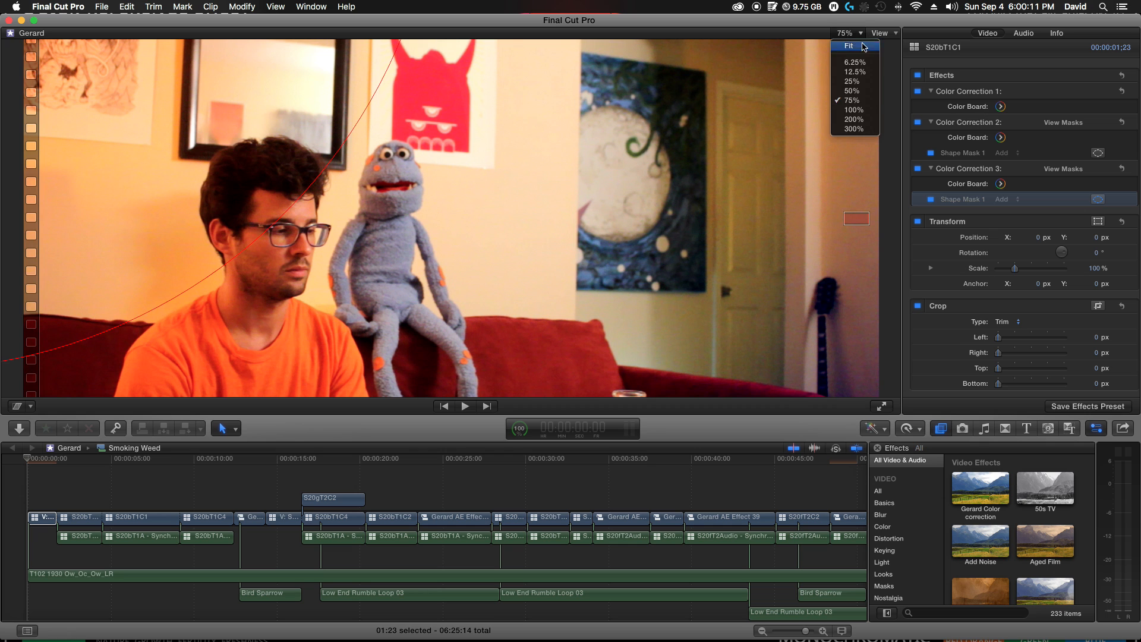
left_click(854, 82)
left_click_drag(269, 90, 198, 183)
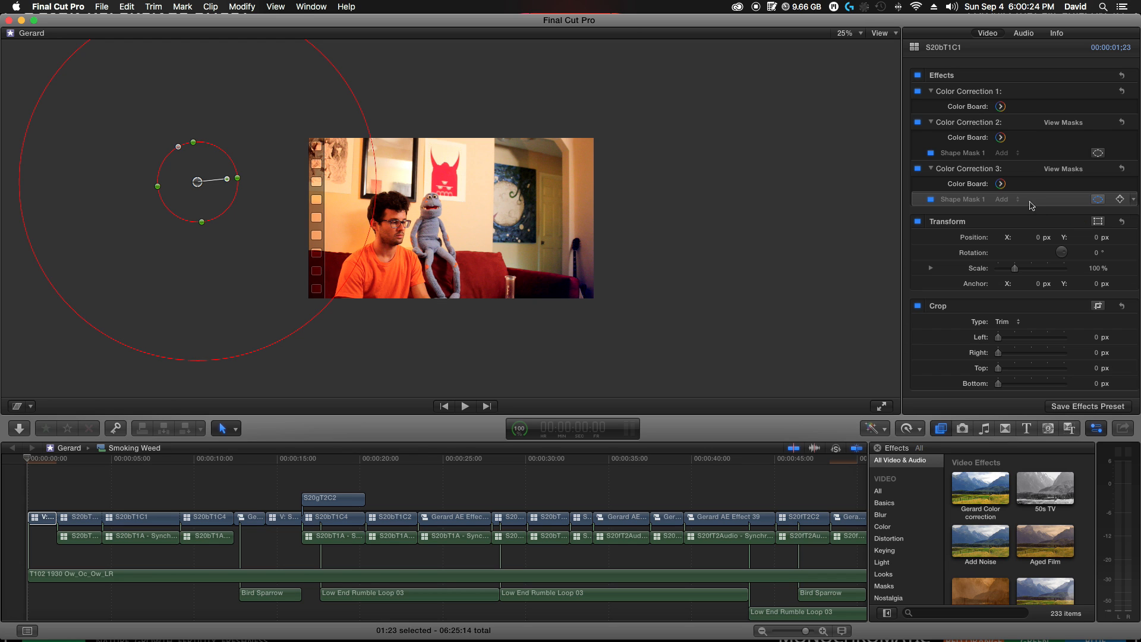
- Set the shadows exposure inside Color Correction 3's mask to -59%
left_click(1000, 184)
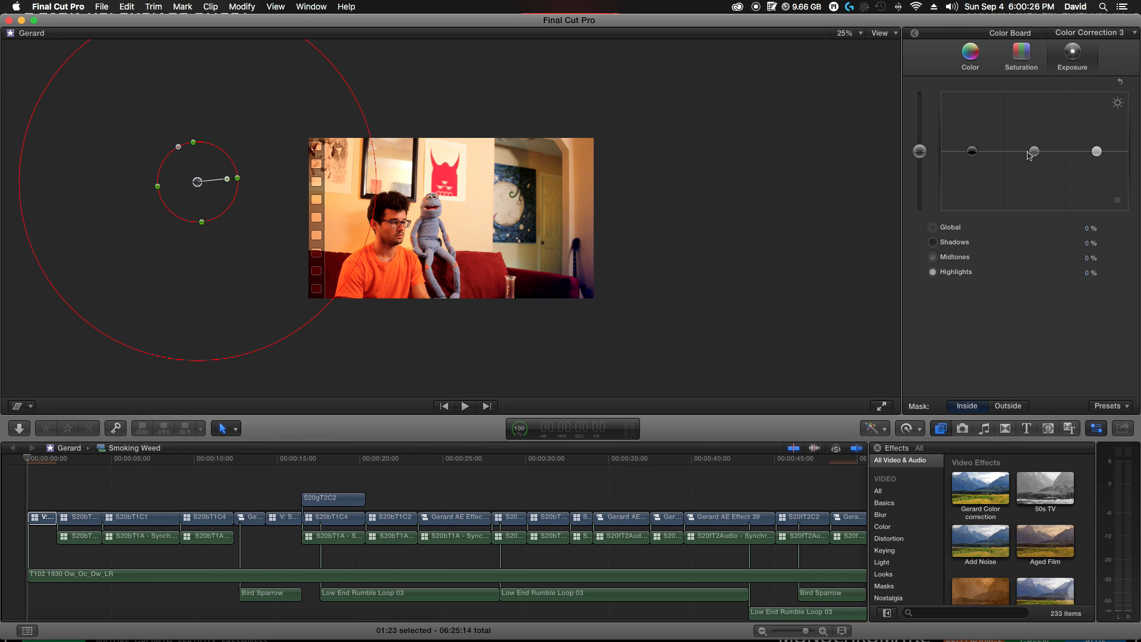
left_click_drag(973, 152, 971, 189)
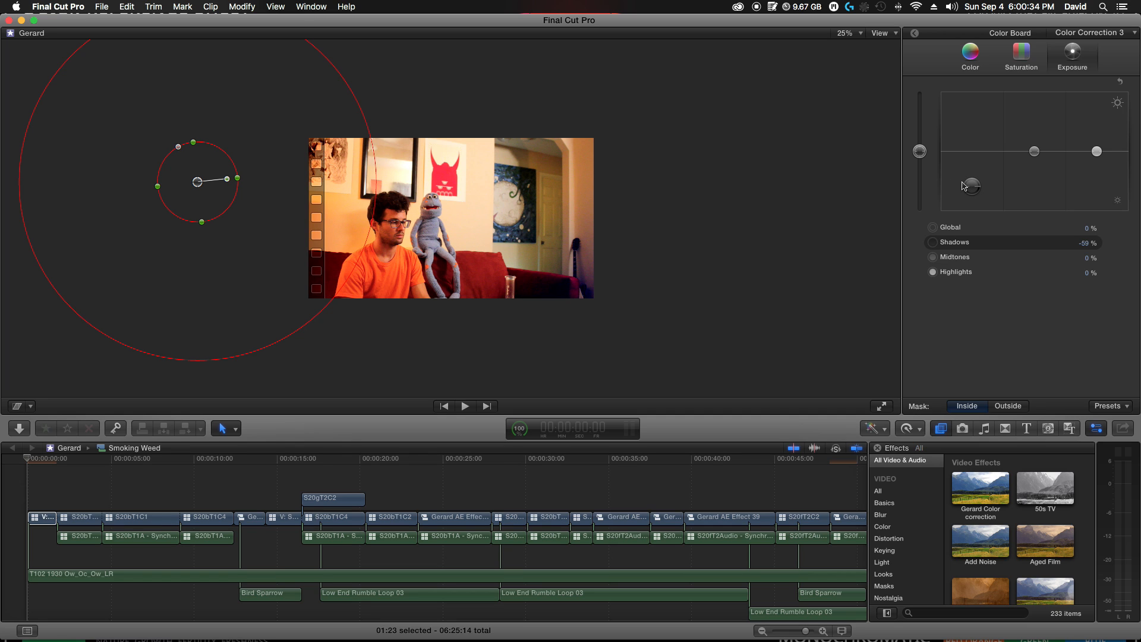
left_click(916, 34)
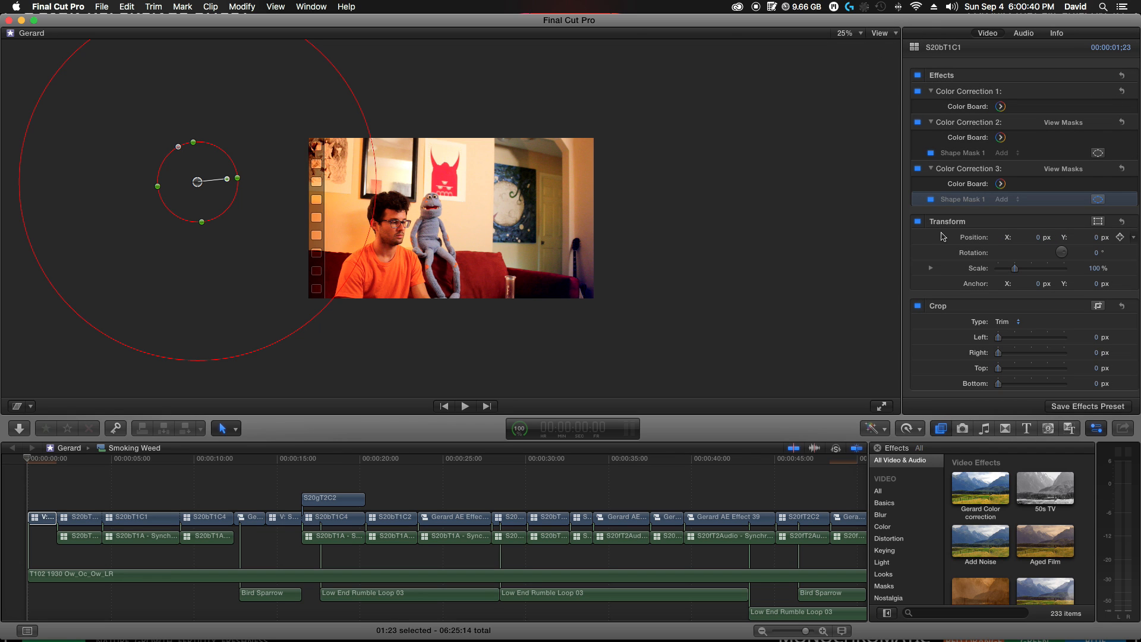
- Move Color Correction 2's shape mask up and inward so its center sits near the picture's lower right edge
left_click(974, 153)
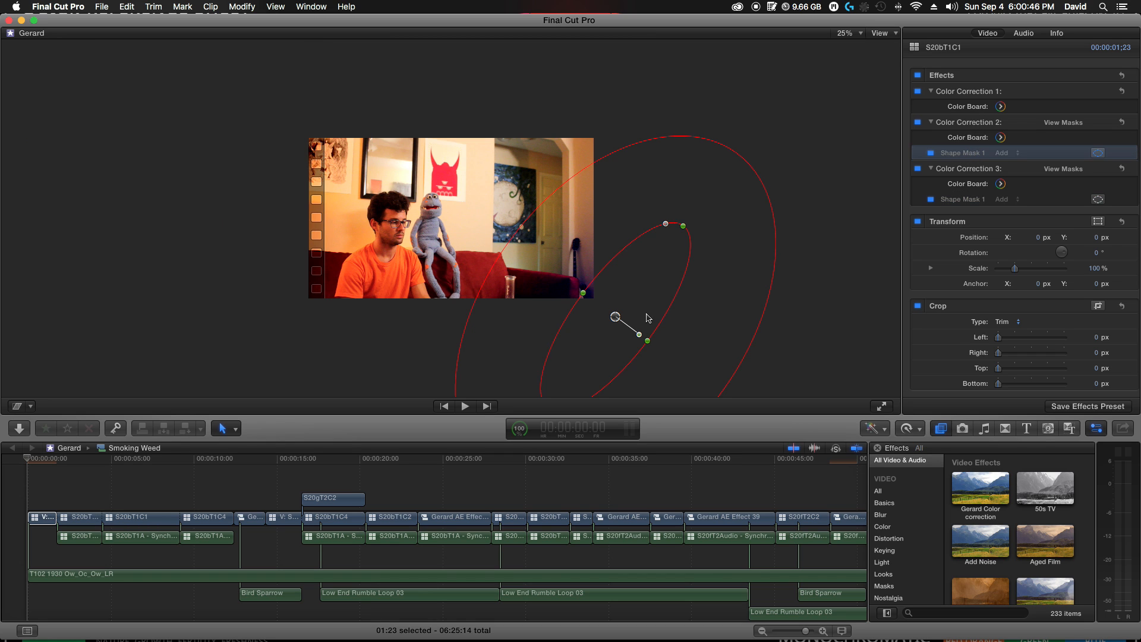
left_click(640, 337)
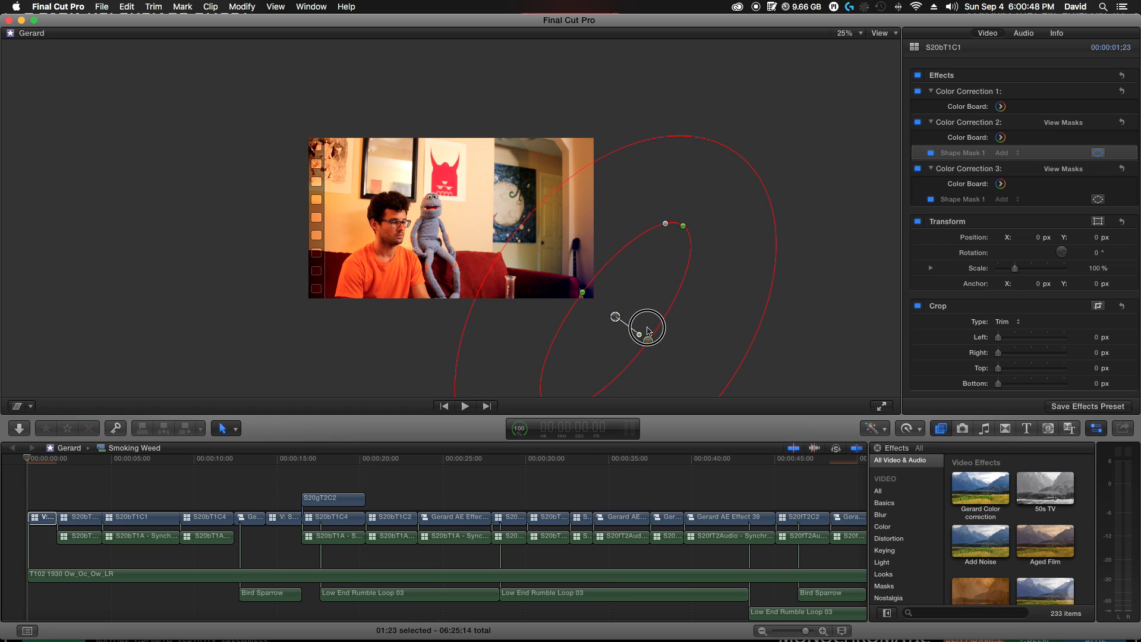
left_click(640, 337)
left_click_drag(639, 338, 586, 274)
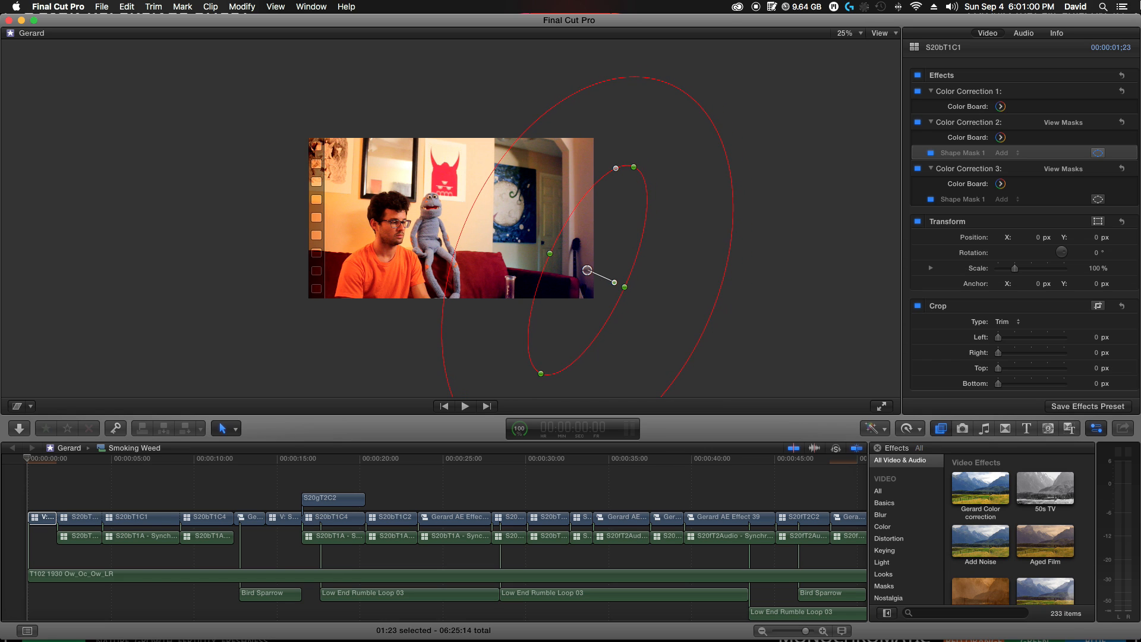
- Open Color Correction 1's color settings, enlarge the viewer to 50% and display the video scopes
left_click(1000, 107)
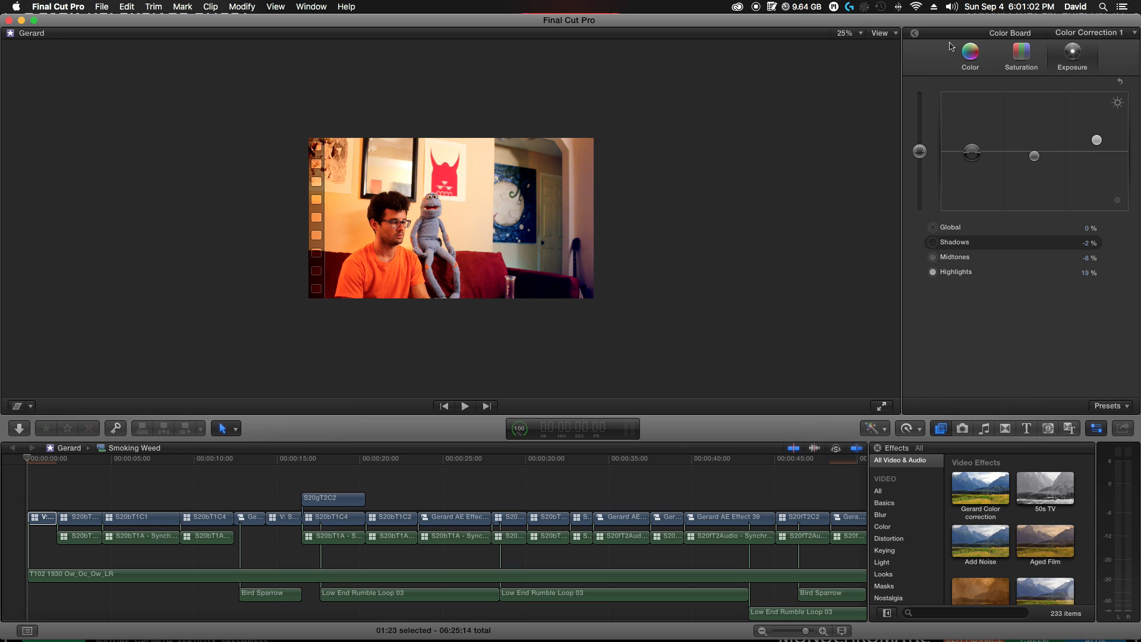
left_click(971, 57)
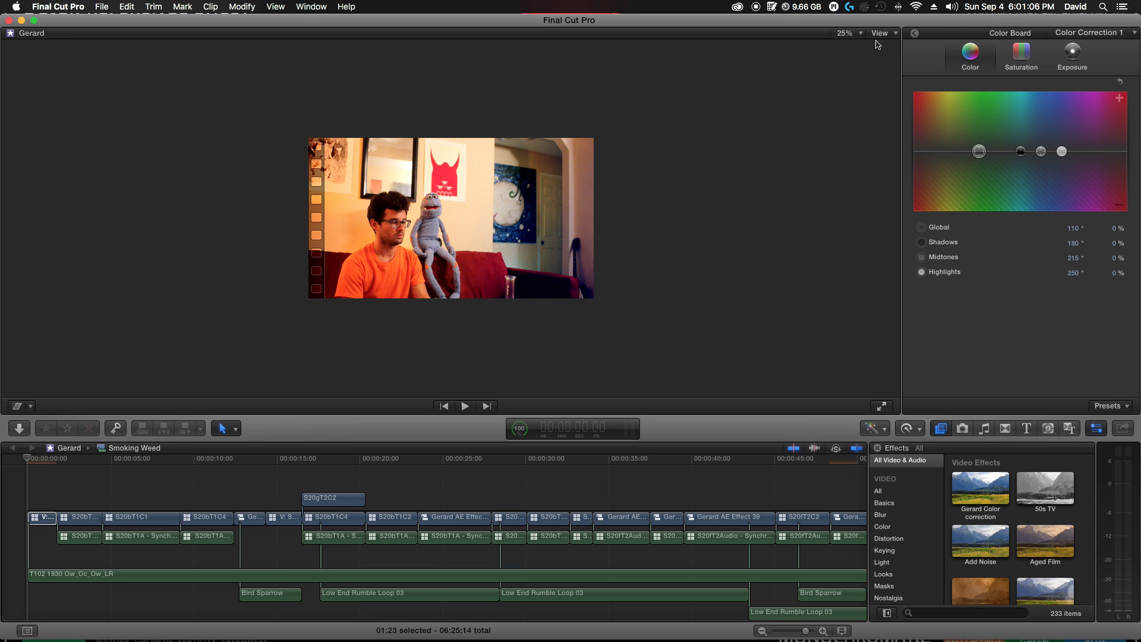
left_click(859, 34)
left_click(868, 91)
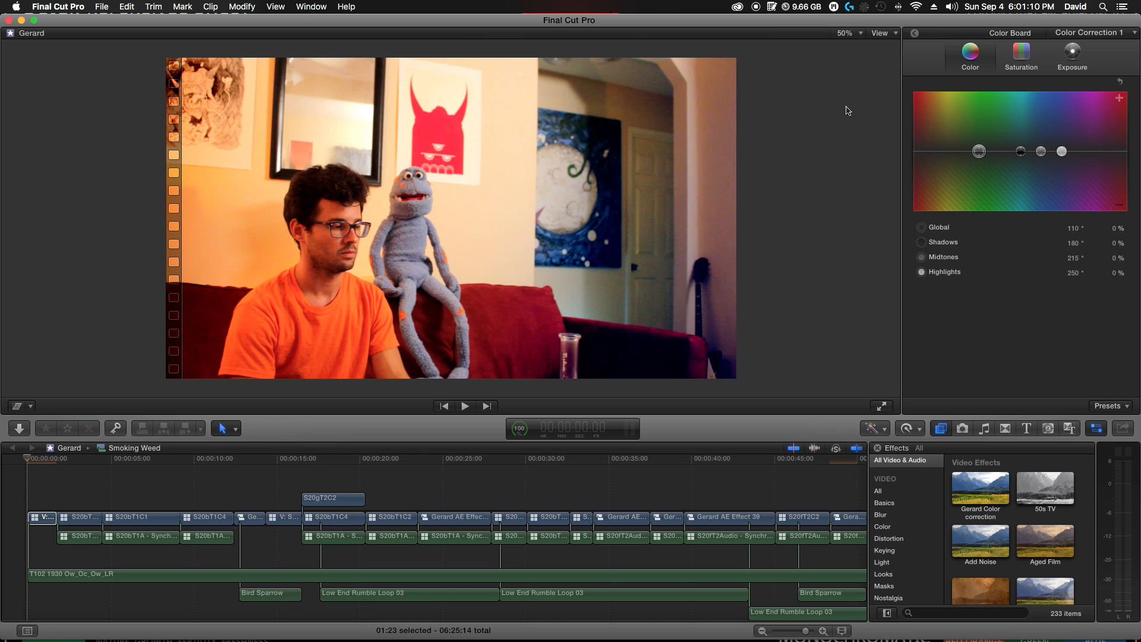
key("super+7")
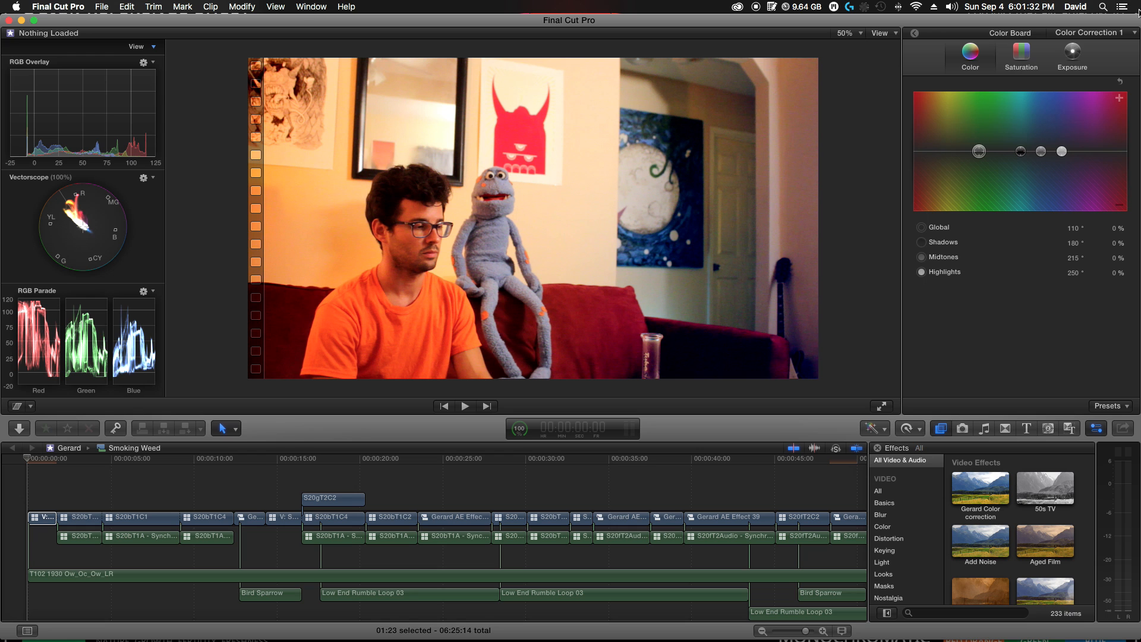
- Set Color Correction 1's highlights exposure to 4% and its shadows exposure to 1%, using the scopes as a guide
left_click(1079, 50)
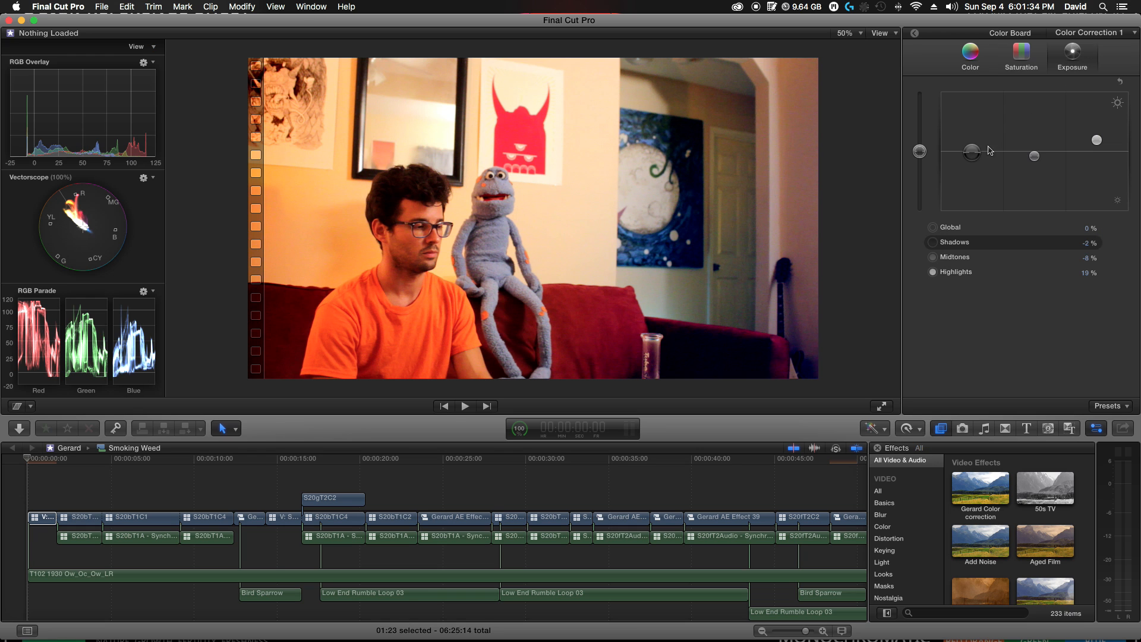
left_click_drag(1097, 140, 1098, 149)
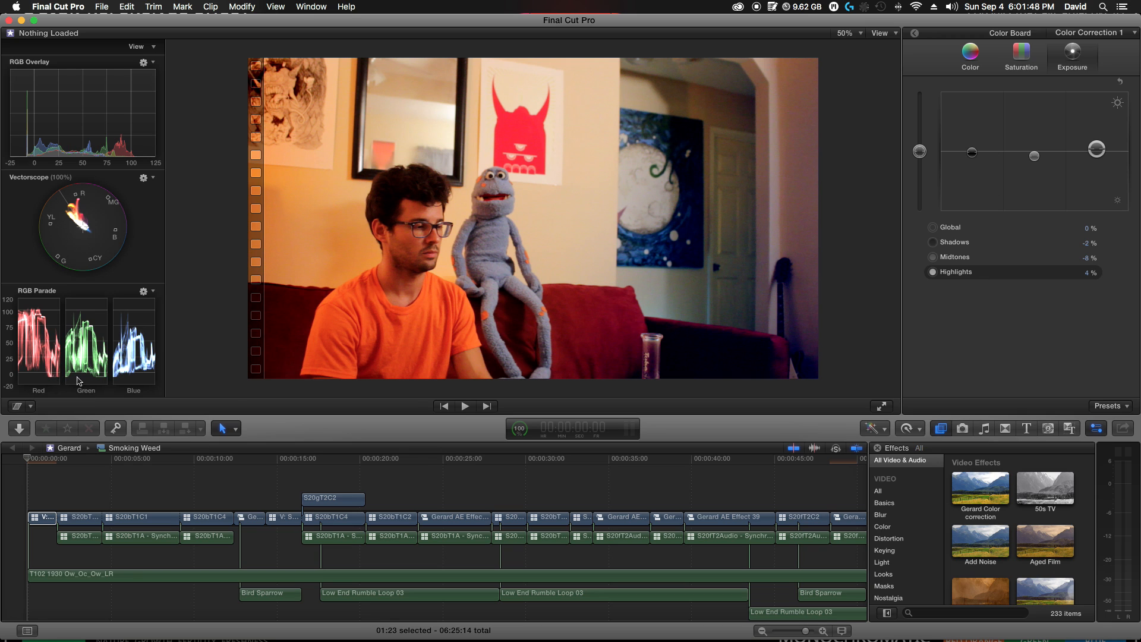
left_click(973, 151)
mouse_move(973, 151)
left_mouse_down()
mouse_move(975, 137)
mouse_move(975, 150)
left_mouse_up()
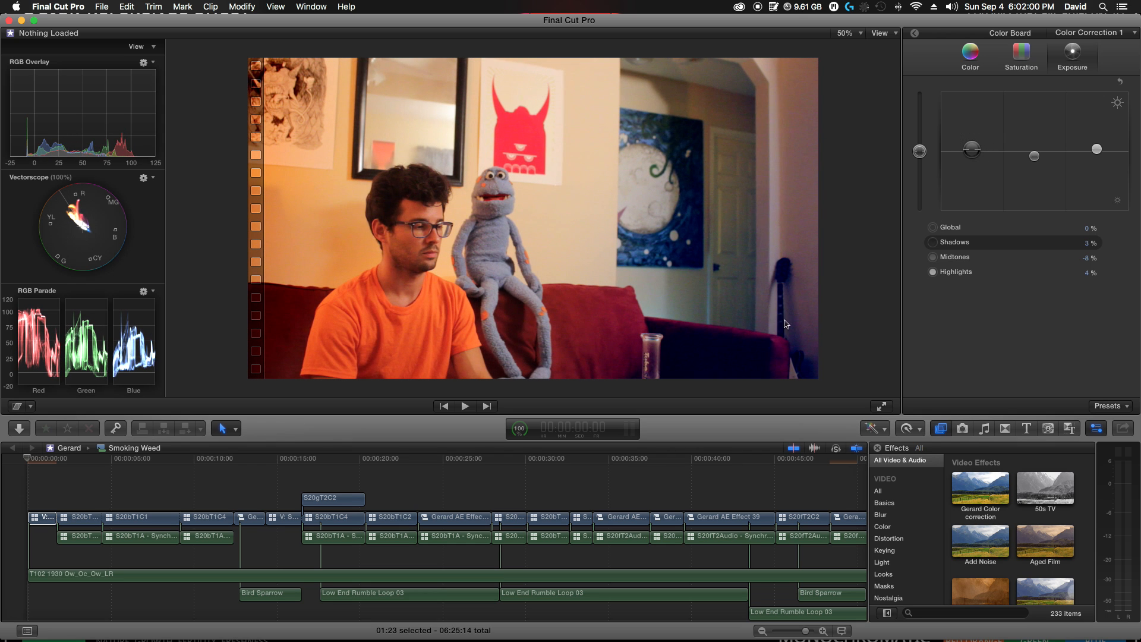
left_click(972, 153)
left_click_drag(972, 154, 973, 155)
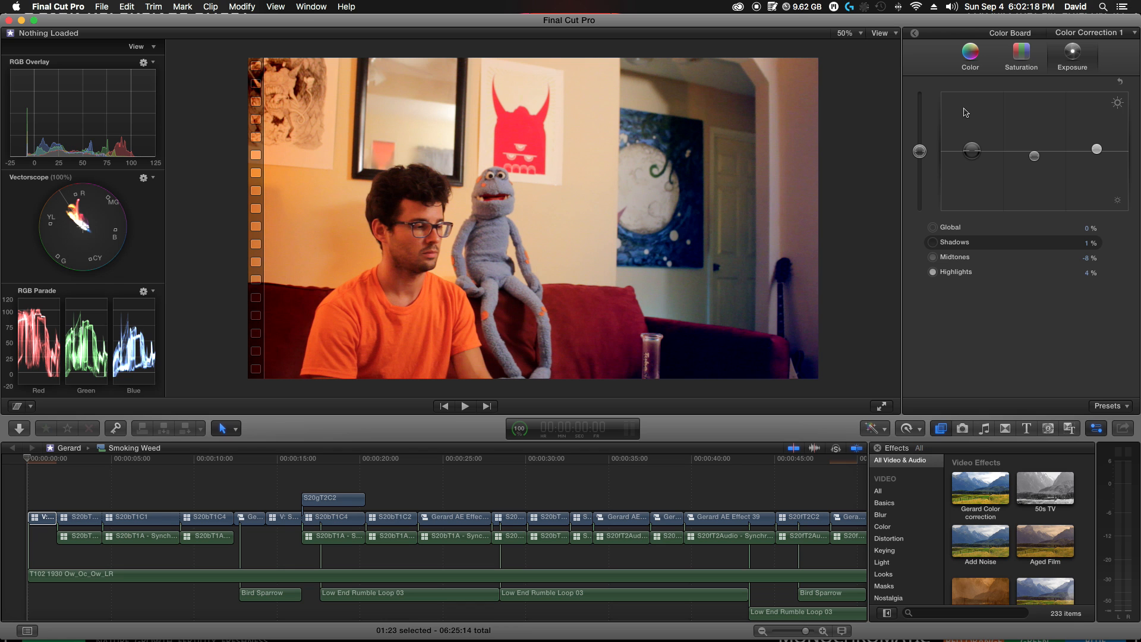
- Apply the default video effect to the second timeline clip and load the Gerard Color preset into its Color Correction 1
left_click(83, 518)
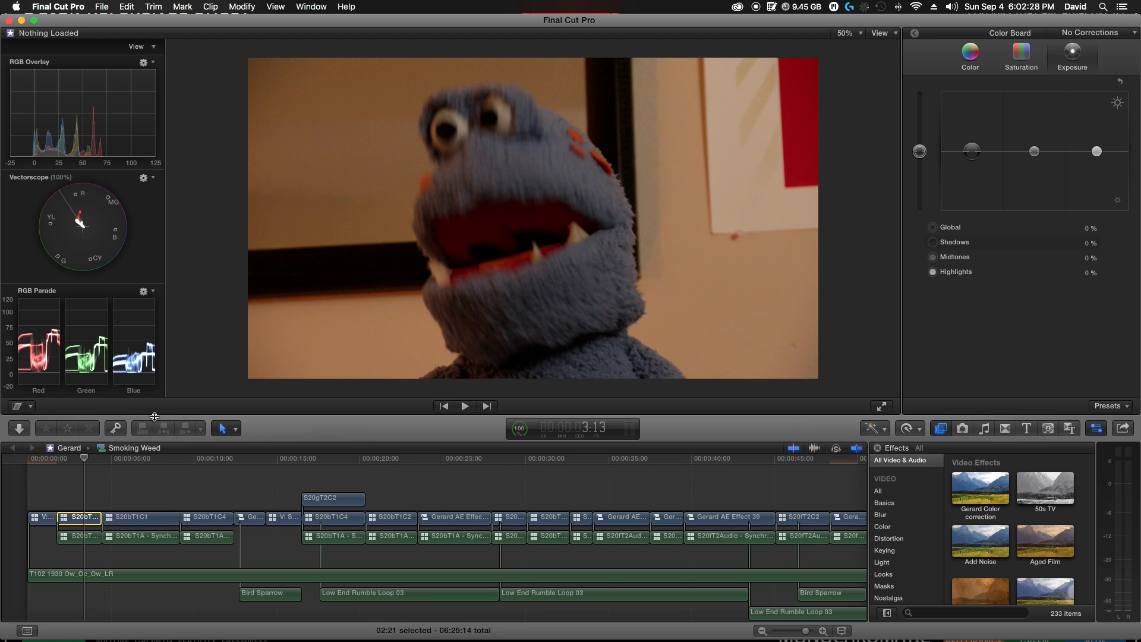
key("super+alt+v")
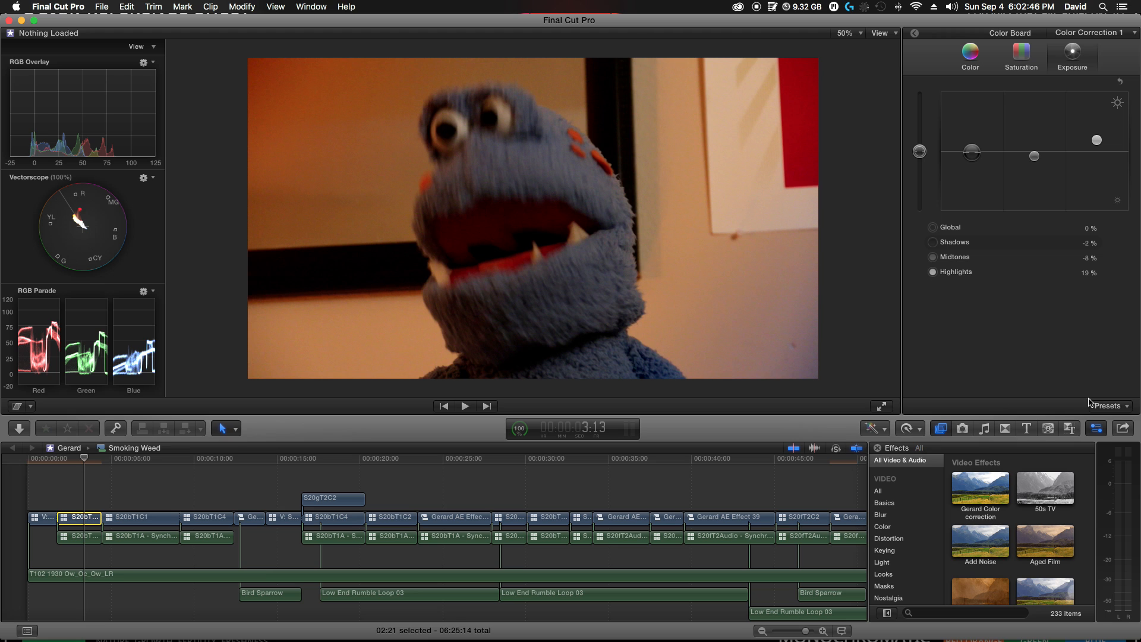
left_click(1128, 407)
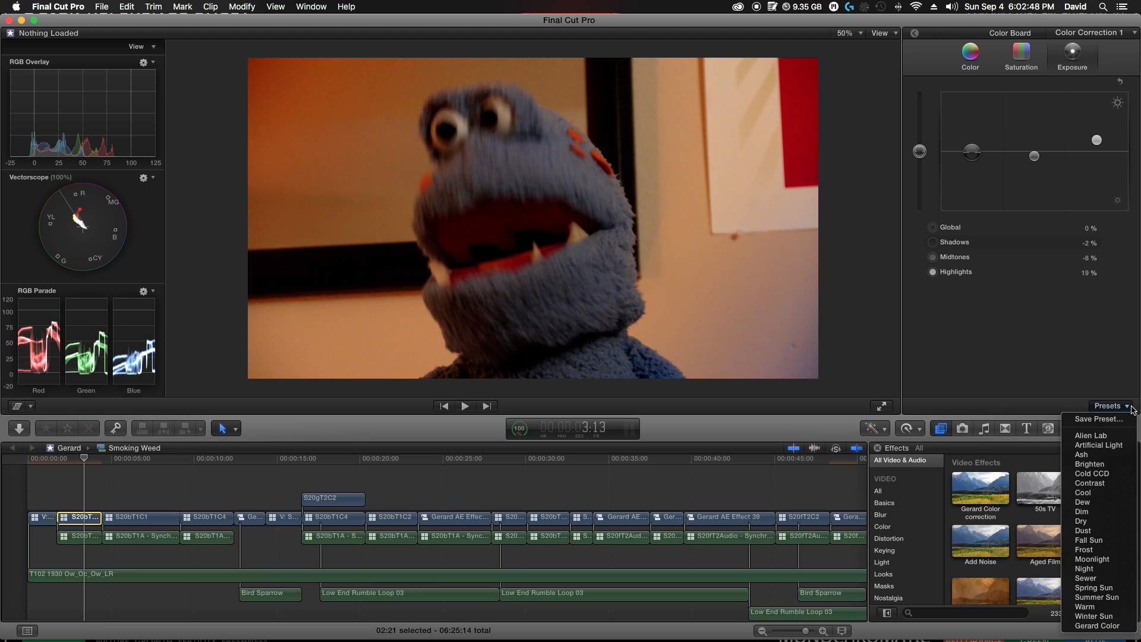
left_click(1097, 628)
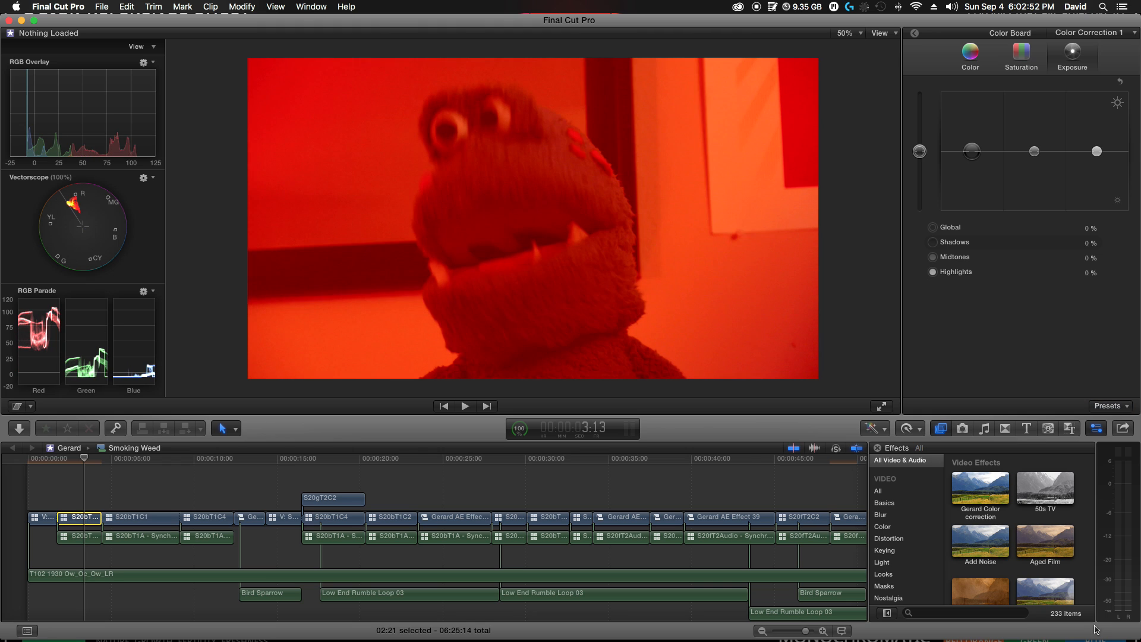
- Display the viewer at 25% and move Color Correction 3's shape mask down and outward so its center sits beyond the picture's left edge
left_click(916, 34)
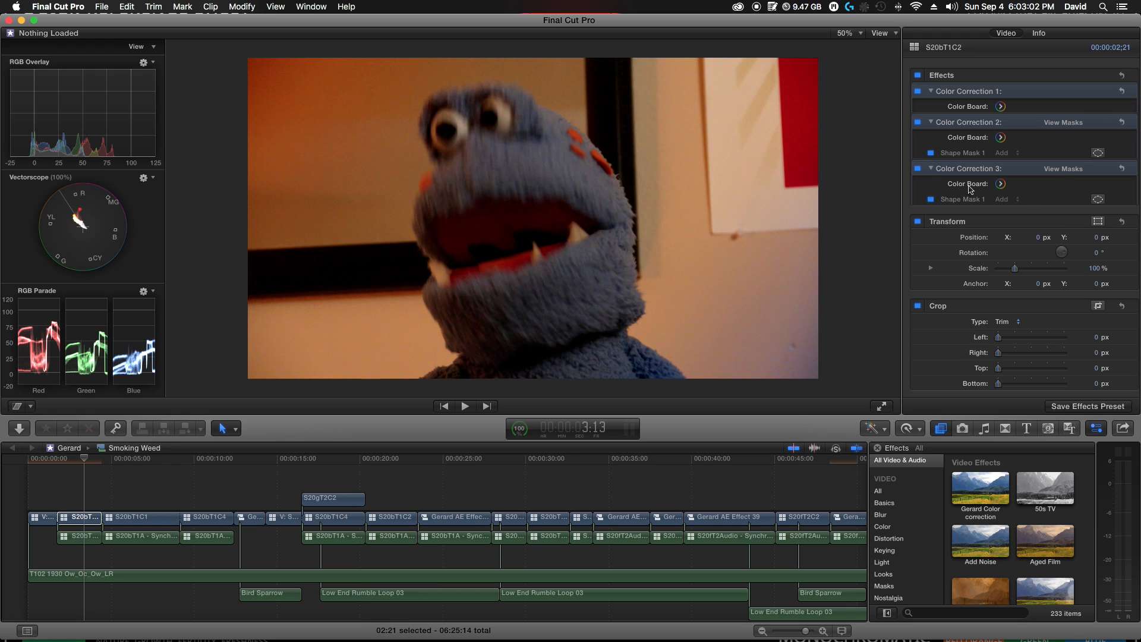
left_click(963, 202)
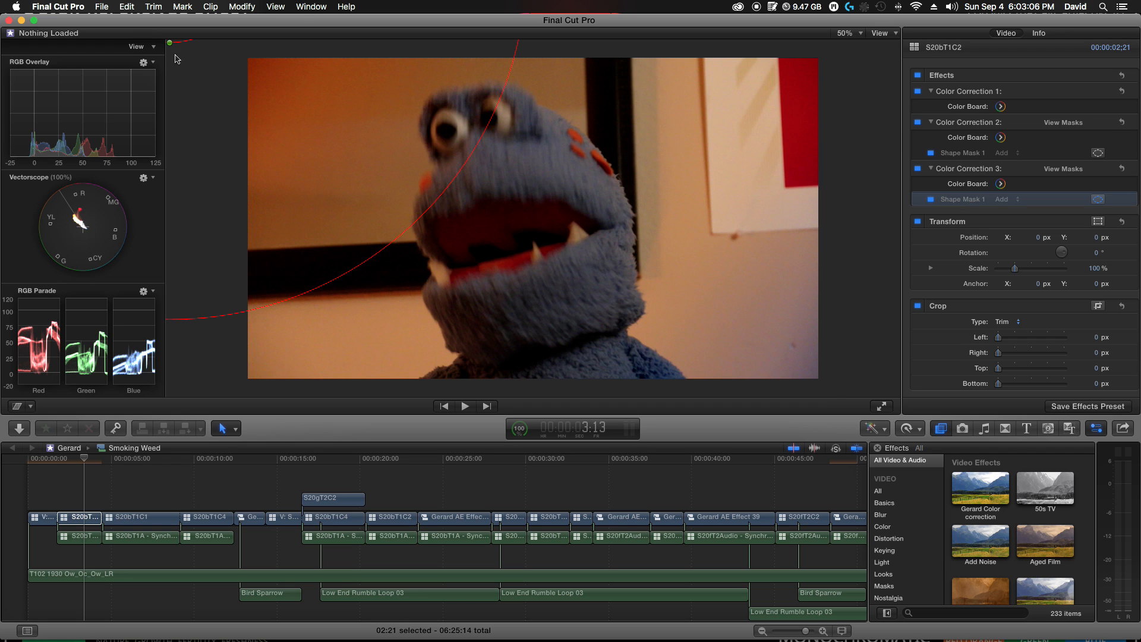
left_click(859, 34)
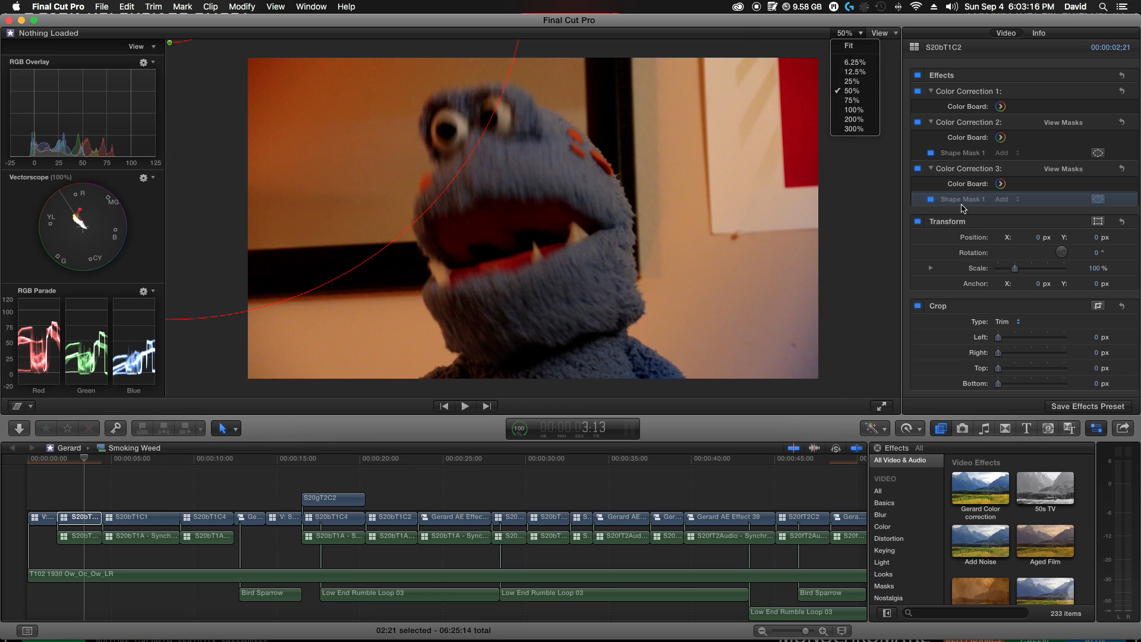
left_click(853, 82)
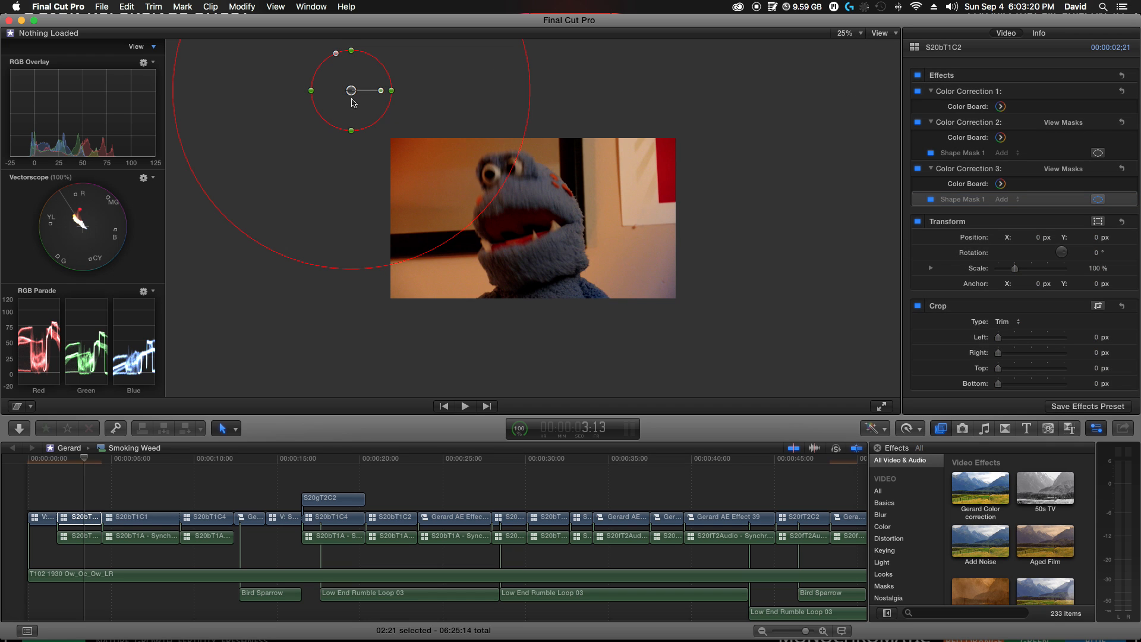
left_click_drag(350, 91, 341, 227)
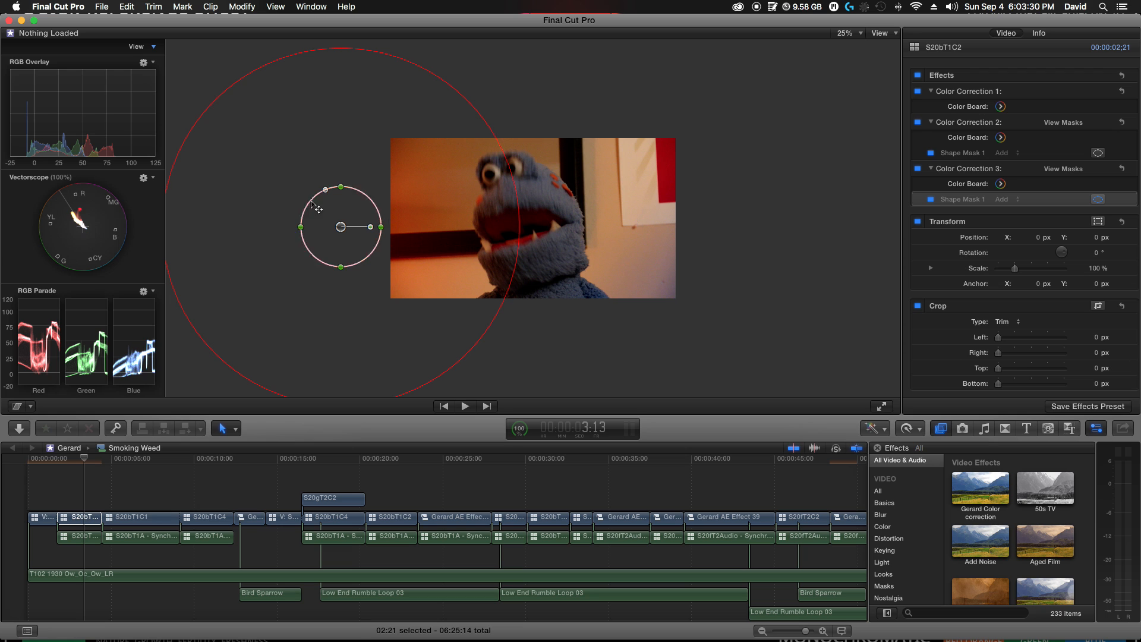
left_click_drag(343, 231, 300, 227)
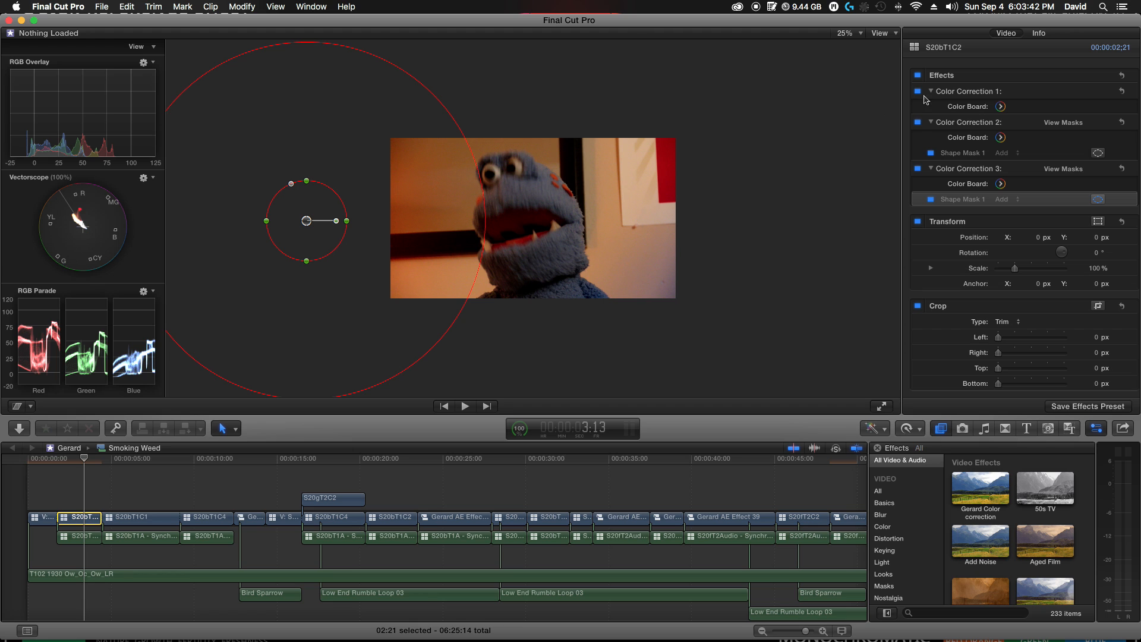
- Set Color Correction 1's exposure to -2% shadows, -8% midtones and 34% highlights
left_click(1001, 107)
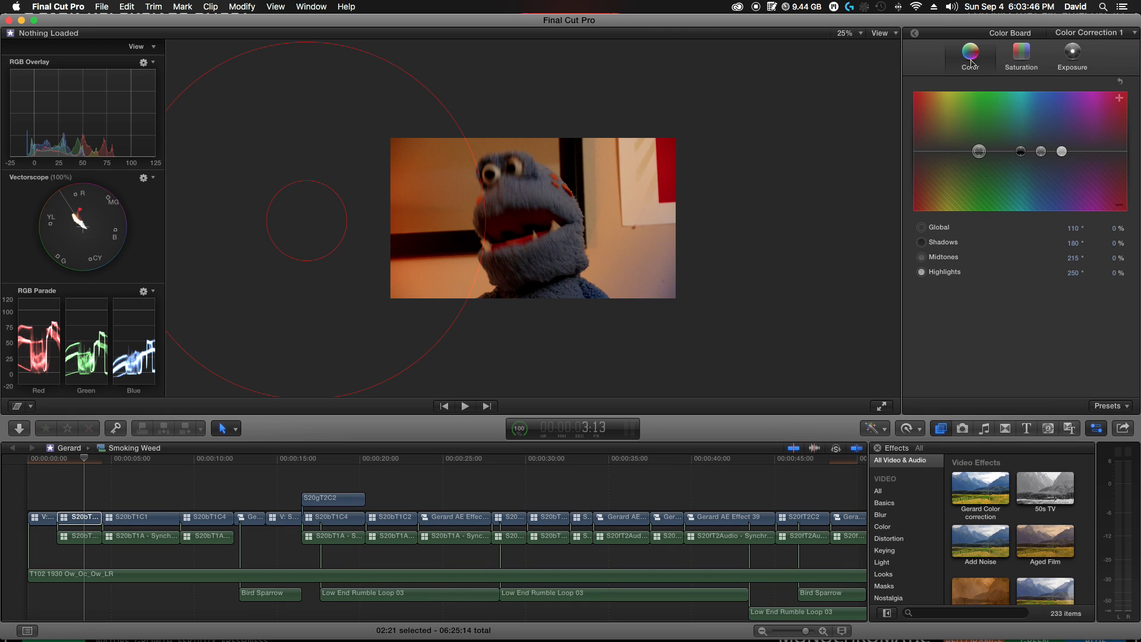
left_click_drag(1061, 151, 941, 163)
left_click(1067, 60)
left_click_drag(1100, 150, 1100, 134)
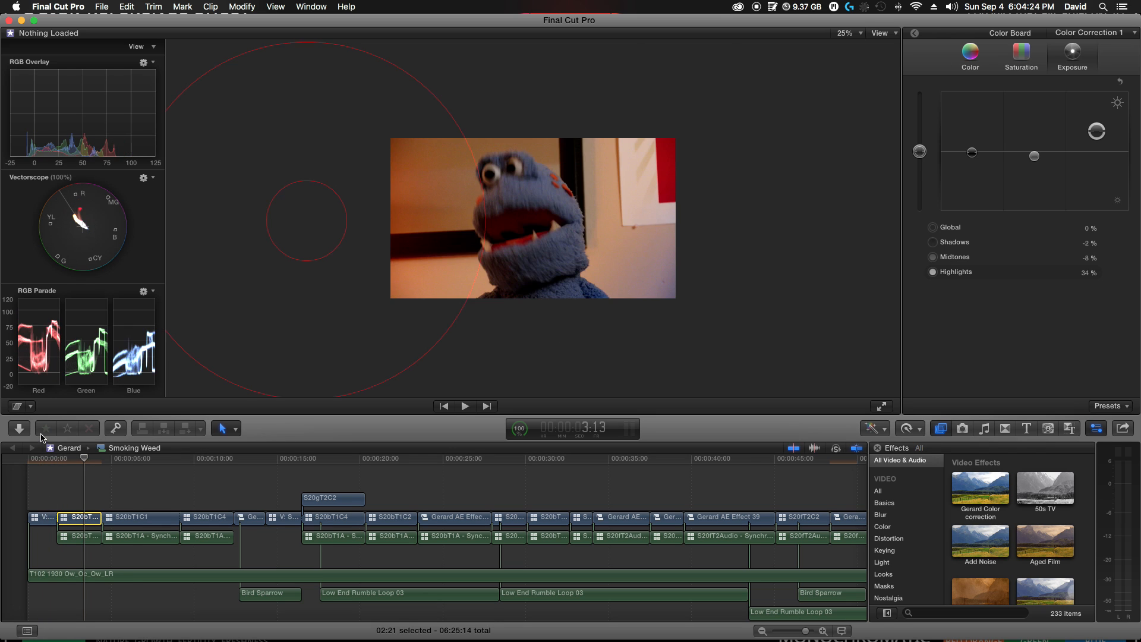
- Set Color Correction 1's midtones saturation to -1%
left_click(1022, 52)
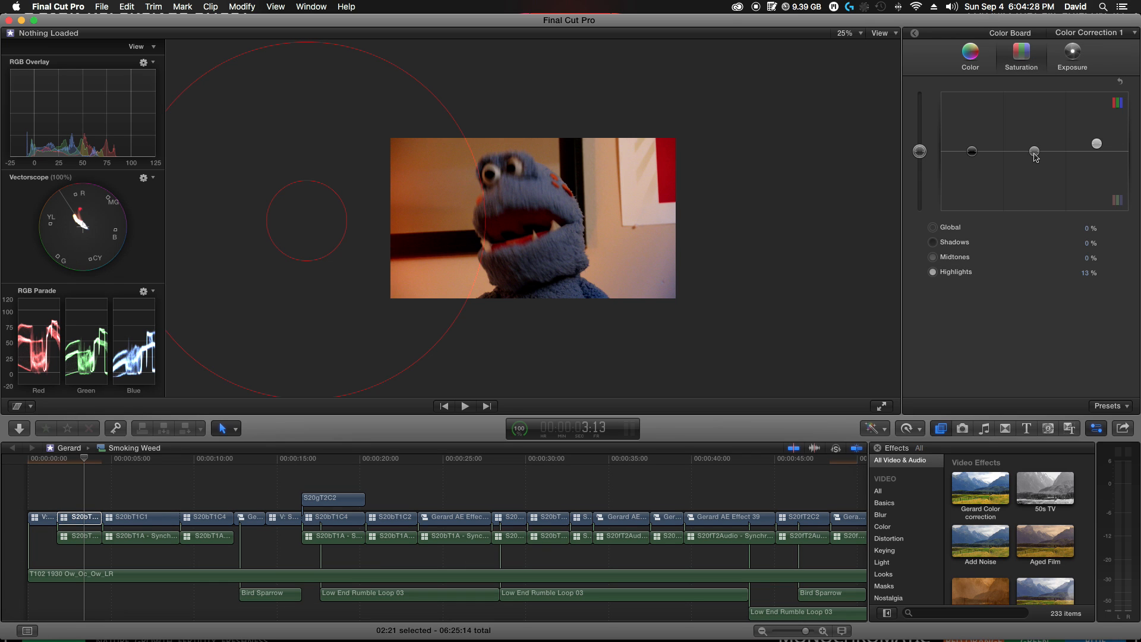
left_click(1035, 152)
left_click_drag(972, 152, 1034, 155)
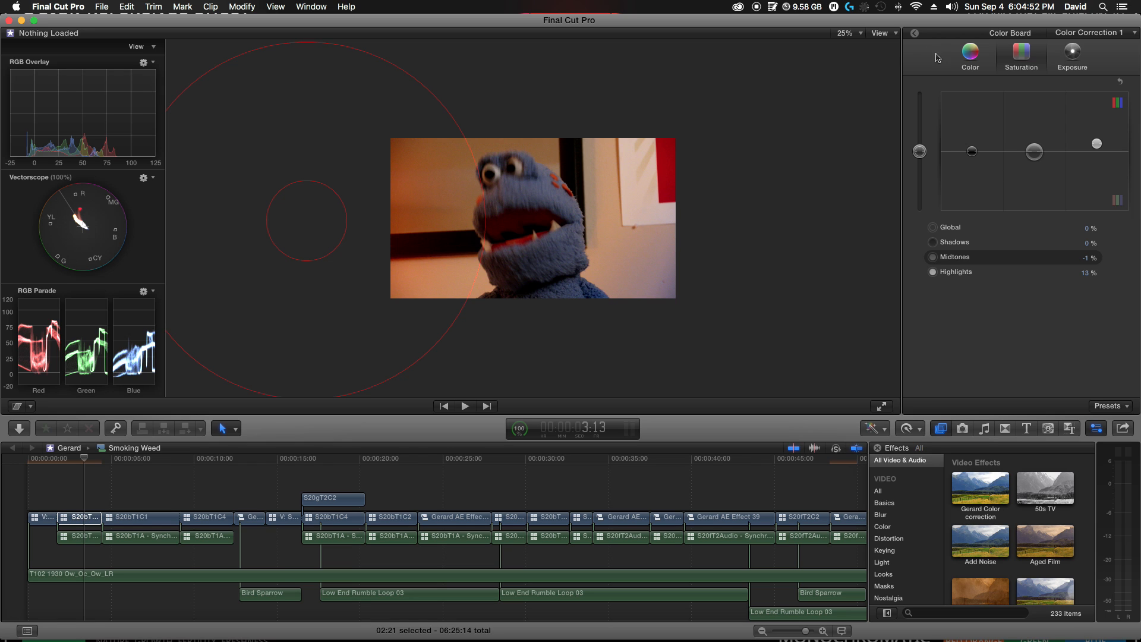
- Add a fourth color correction to the second clip and give it a shape mask
left_click(1132, 32)
left_click(1092, 88)
left_click(913, 34)
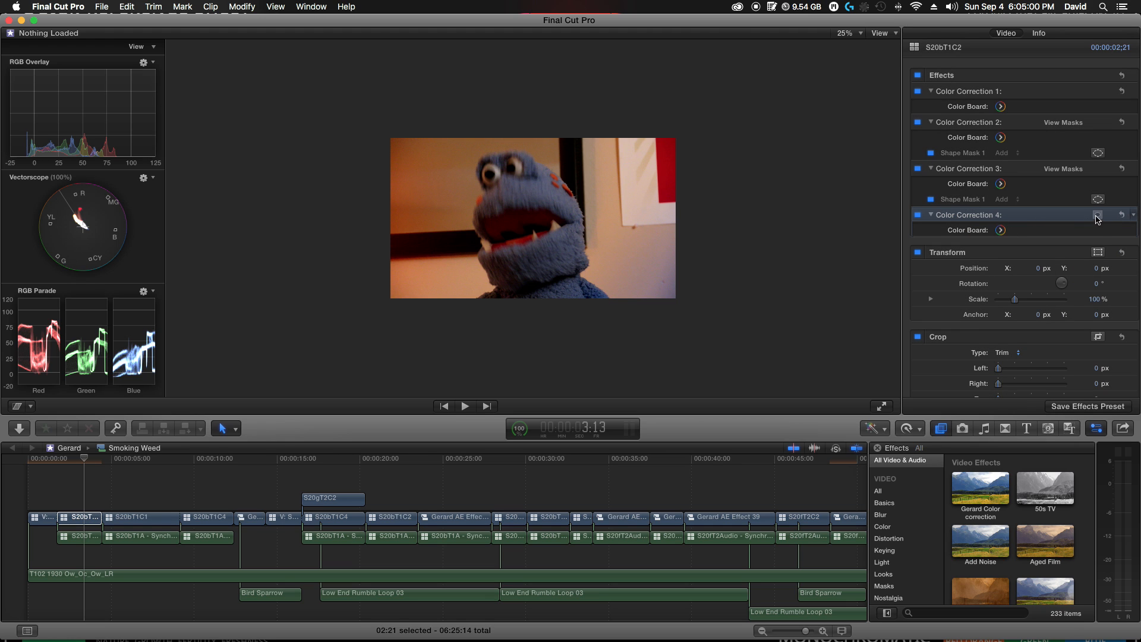
left_click(1097, 215)
left_click(1056, 222)
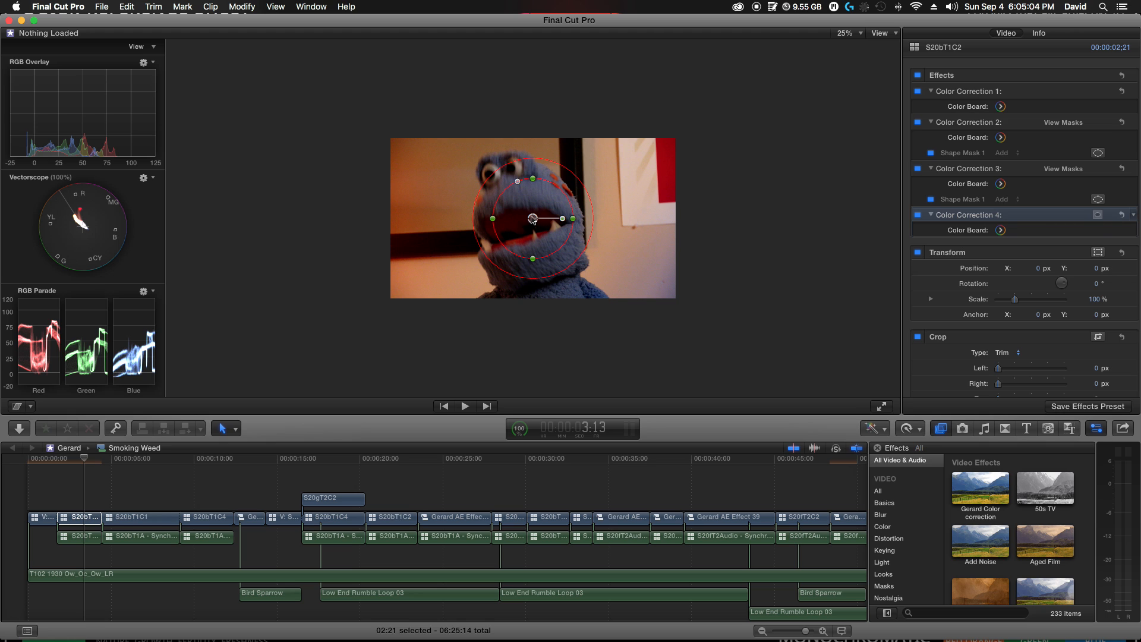
- Stretch Color Correction 4's shape mask into a tall ellipse with a wide feather, centered over the puppet's lower jaw
left_click_drag(532, 221, 523, 231)
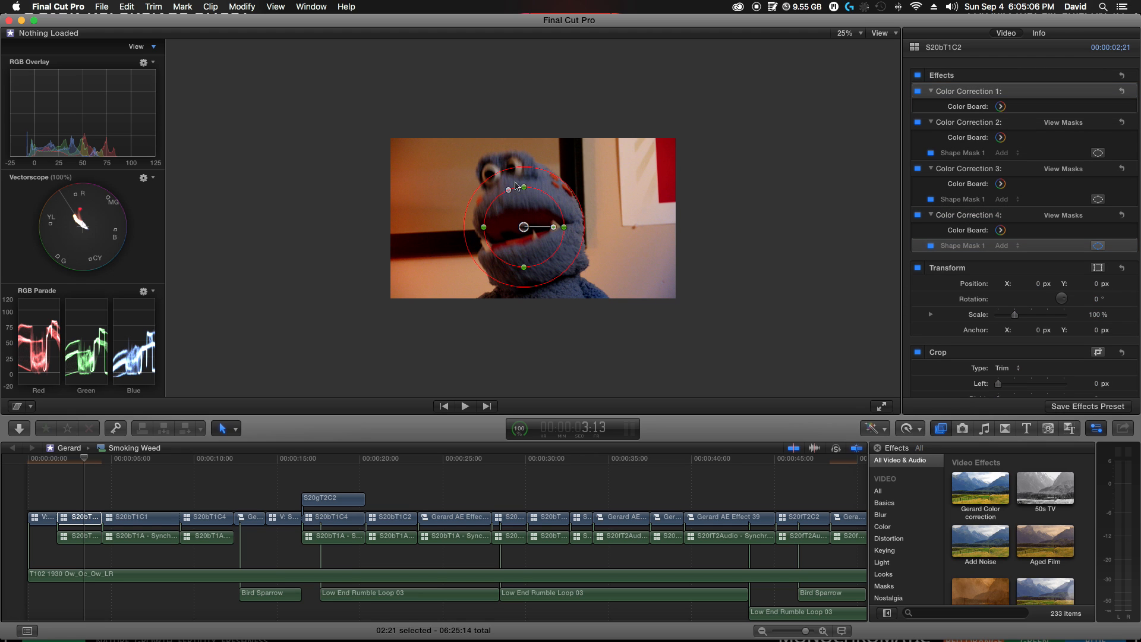
left_click_drag(526, 189, 526, 179)
left_click_drag(525, 278, 526, 292)
left_click_drag(525, 231, 528, 256)
left_click_drag(525, 169, 524, 151)
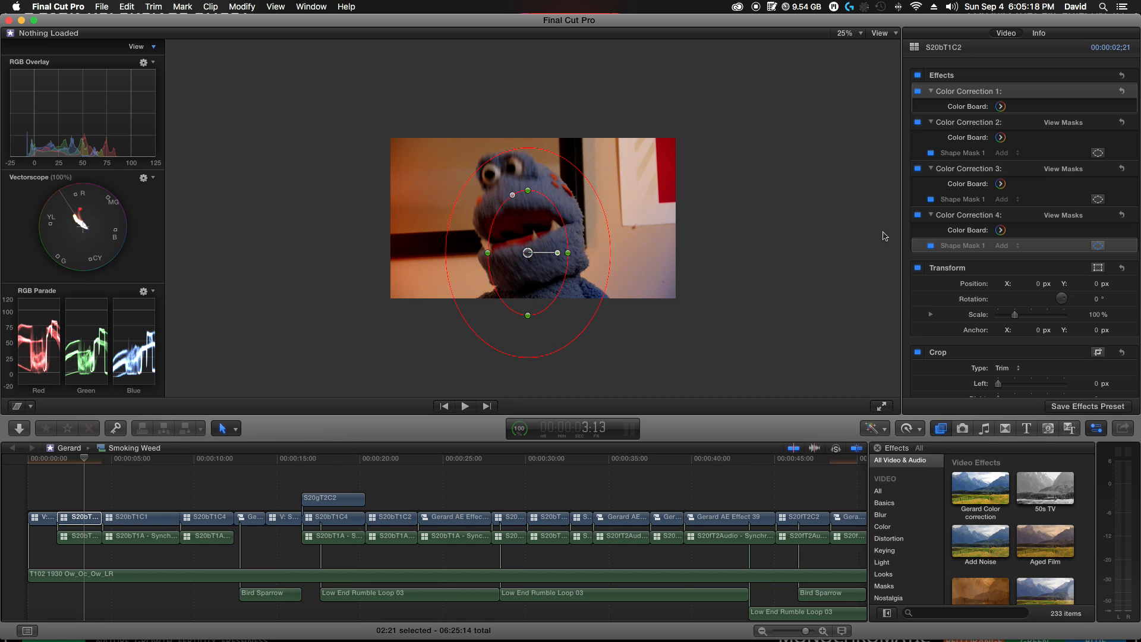
- Set Color Correction 4's exposure inside the mask to 8% midtones and 24% highlights, and slightly tighten the feather and lower the mask
left_click(1001, 231)
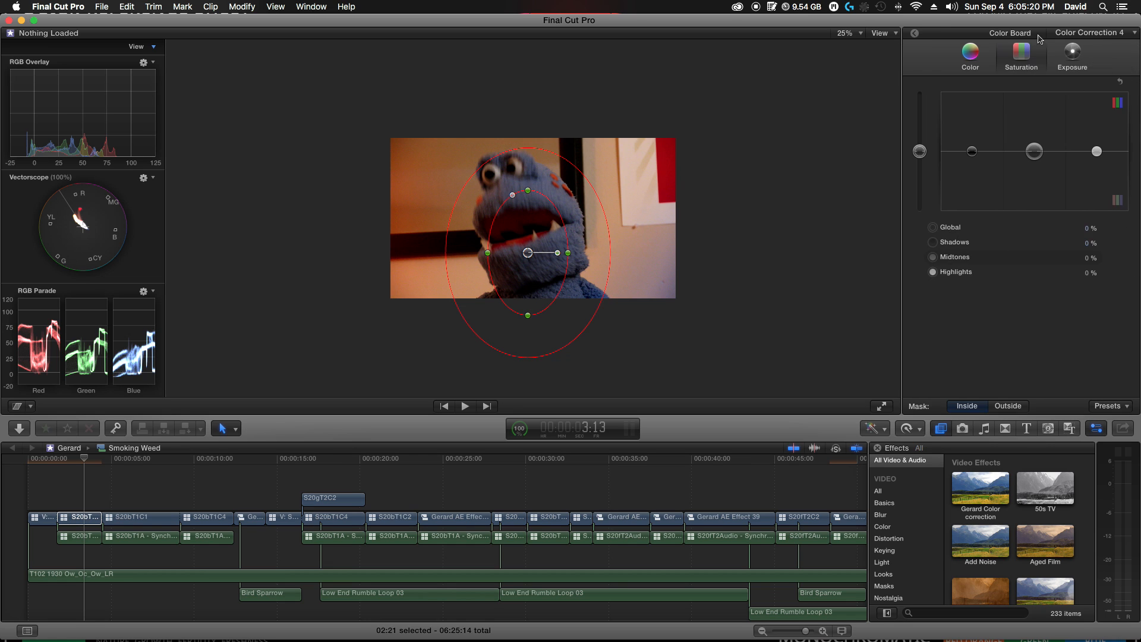
left_click_drag(1098, 148, 1037, 148)
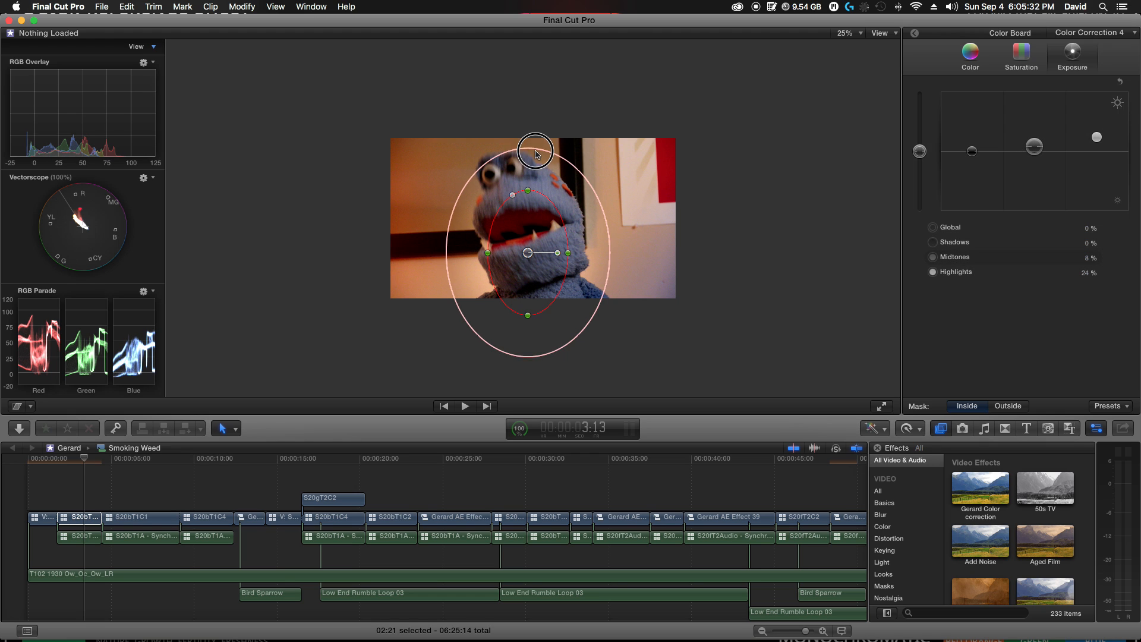
left_click_drag(534, 148, 535, 156)
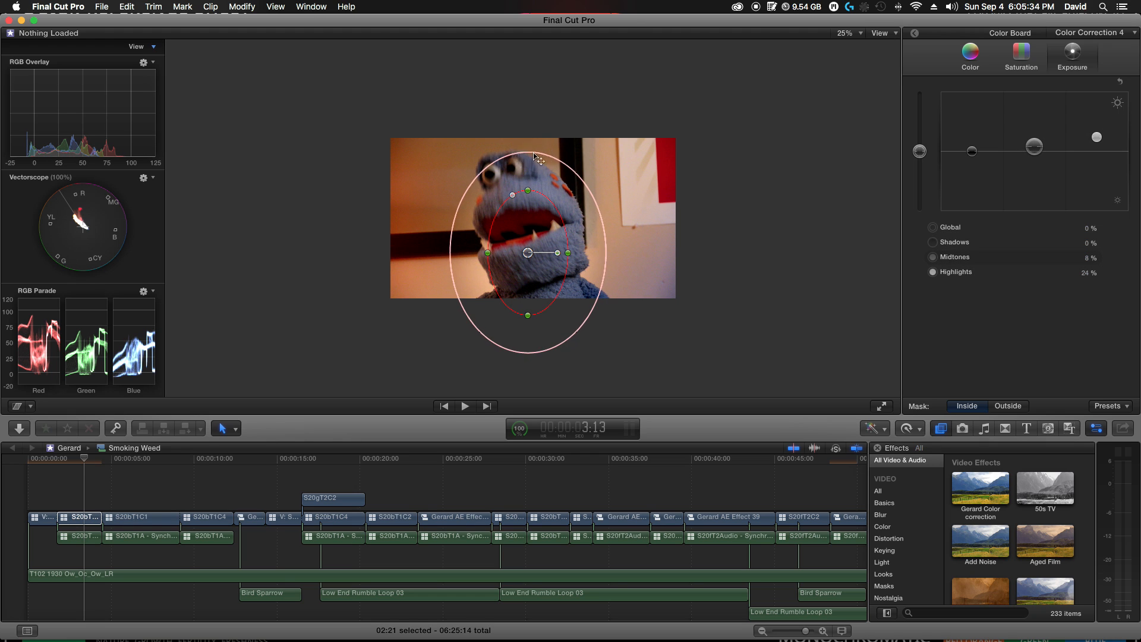
mouse_move(529, 261)
left_mouse_down()
mouse_move(529, 273)
mouse_move(527, 252)
mouse_move(531, 264)
left_mouse_up()
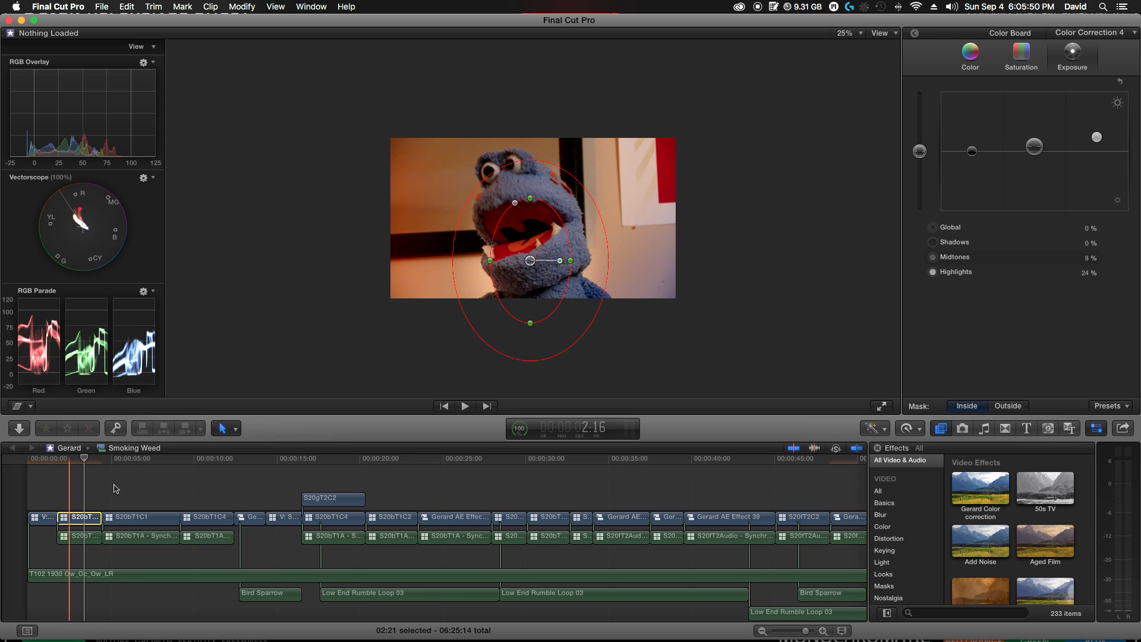
- Refine Color Correction 4's mask to fit the puppet's face with a smaller feather, a narrower ellipse, a slight tilt and an upward nudge
left_click(915, 33)
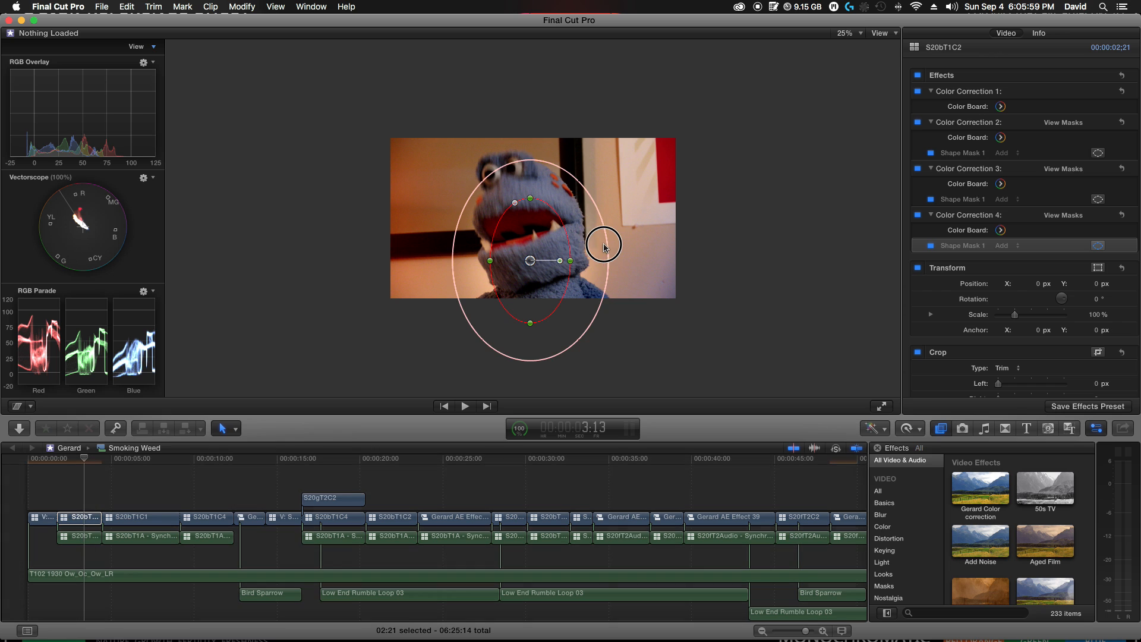
left_click_drag(605, 247, 601, 245)
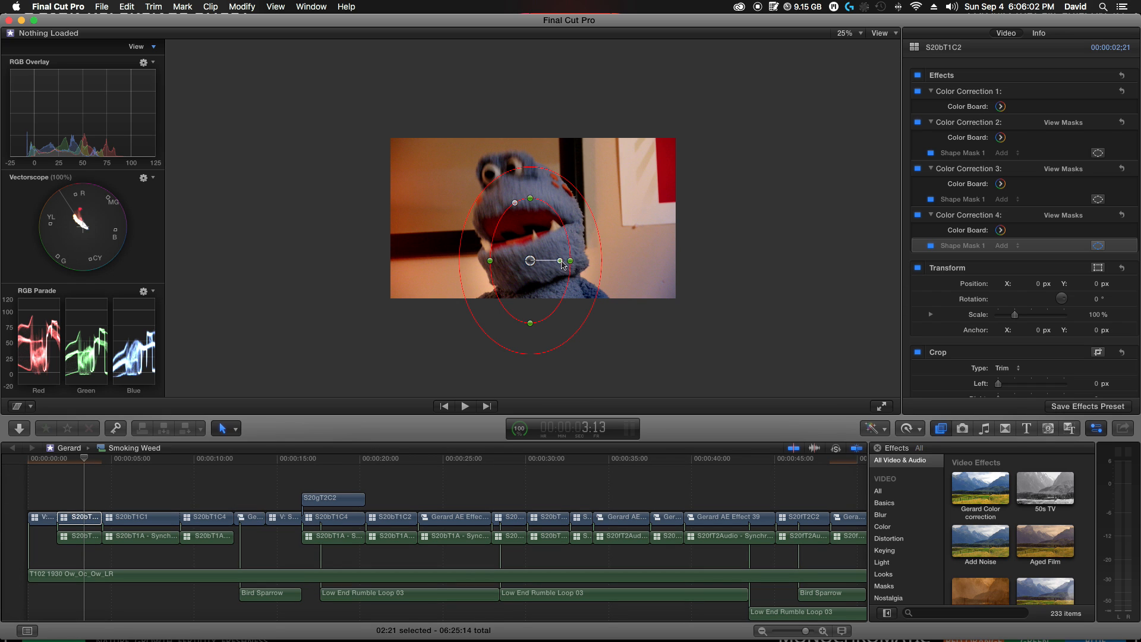
mouse_move(570, 261)
left_mouse_down()
mouse_move(556, 262)
mouse_move(566, 264)
left_mouse_up()
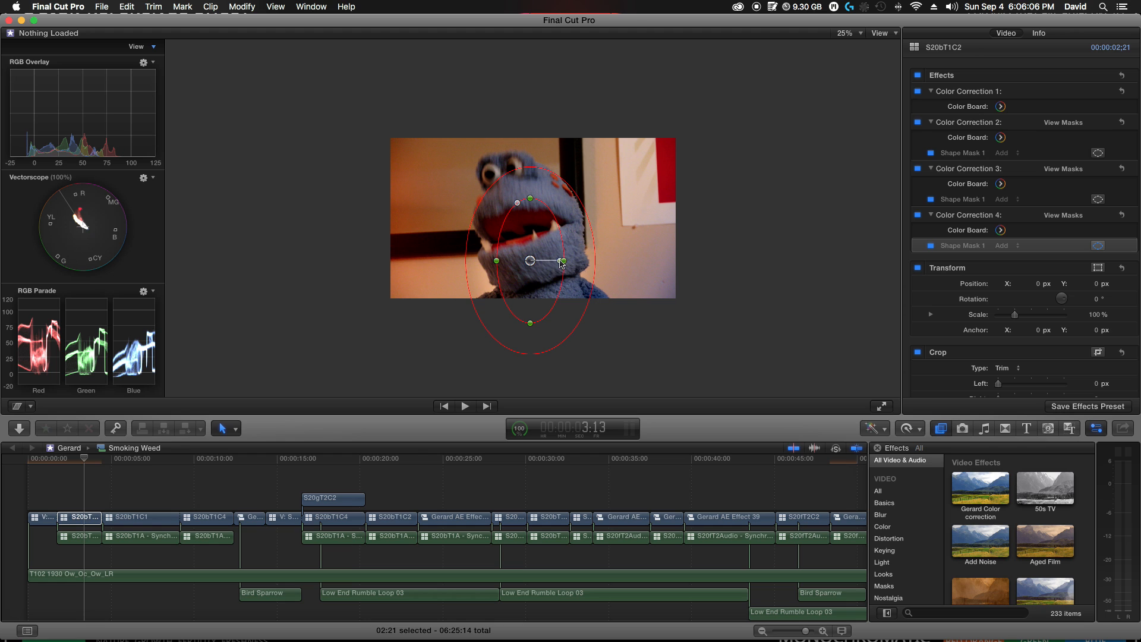
left_click_drag(562, 259, 562, 257)
left_click(560, 262)
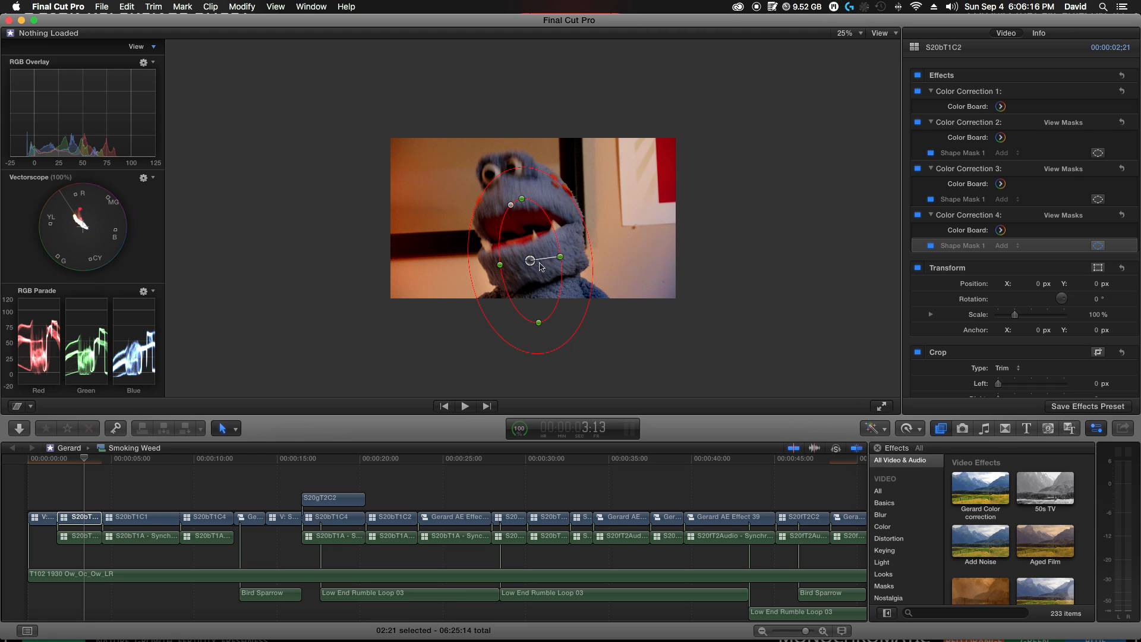
left_click_drag(532, 262, 532, 258)
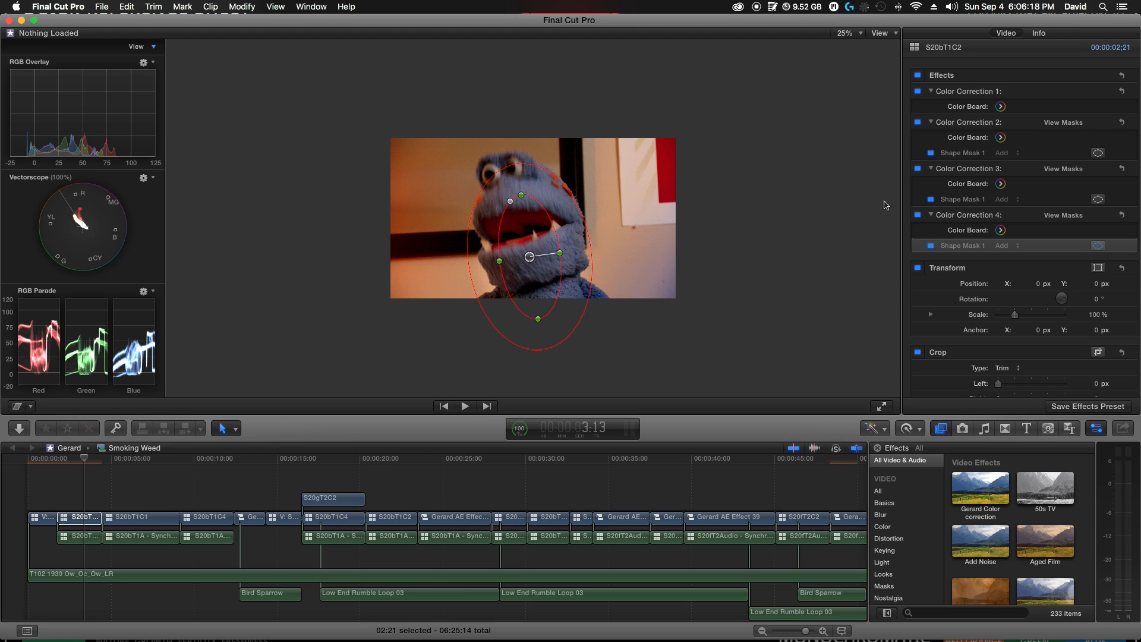
left_click(1031, 91)
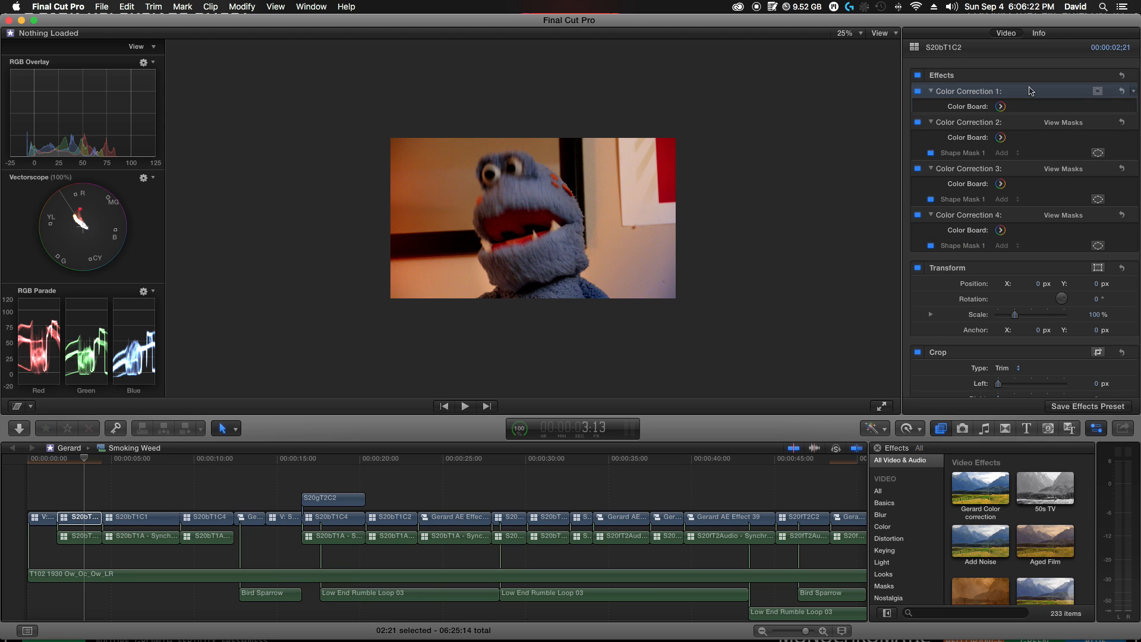
- Review the second clip's playback and set Color Correction 4's midtones saturation inside the mask to -40%
left_click(92, 515)
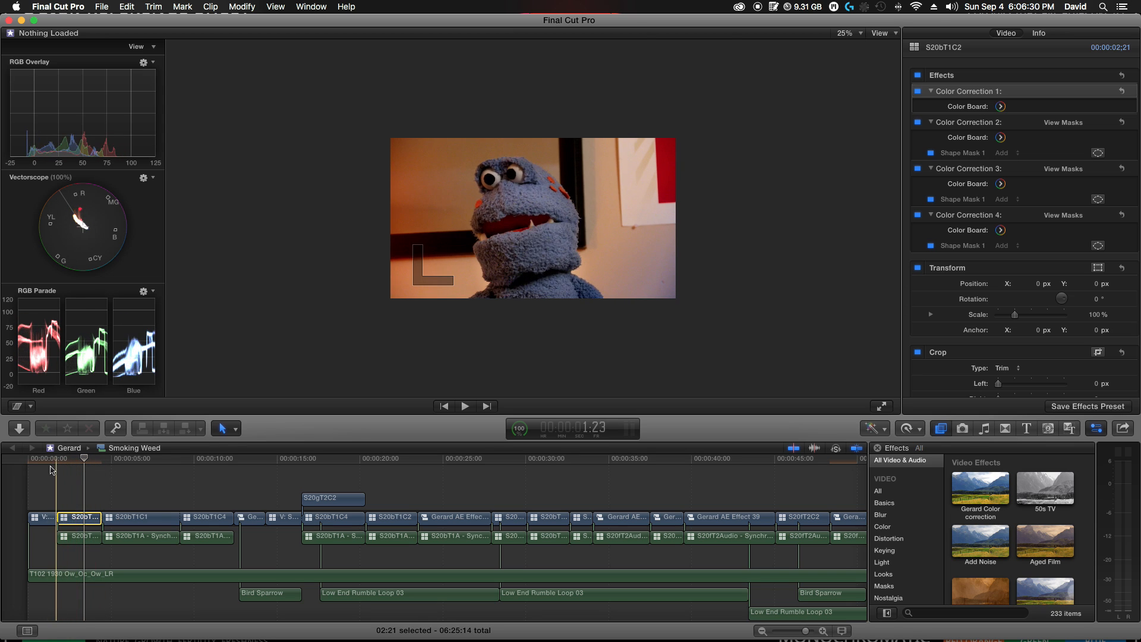
key("space")
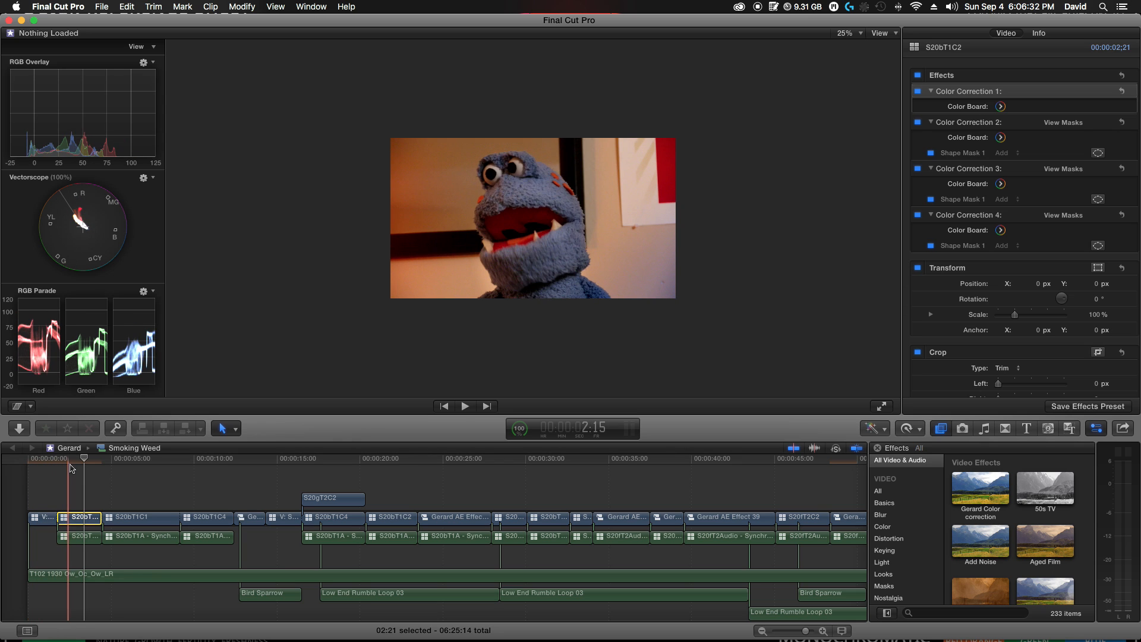
left_click(1002, 230)
left_click(1014, 66)
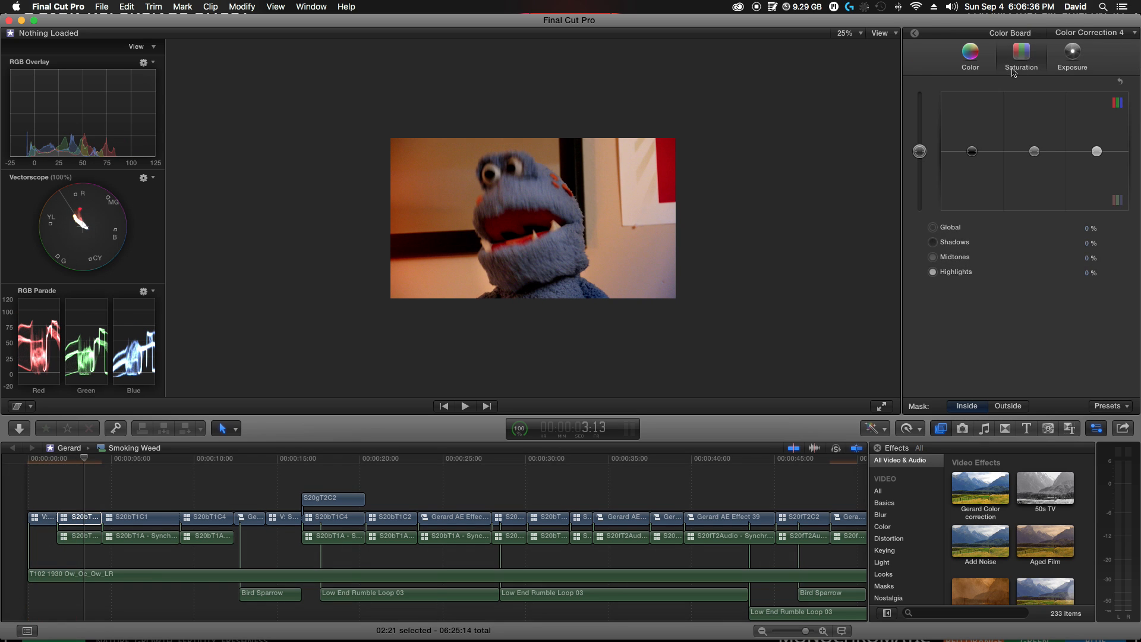
left_click_drag(1038, 154, 1036, 178)
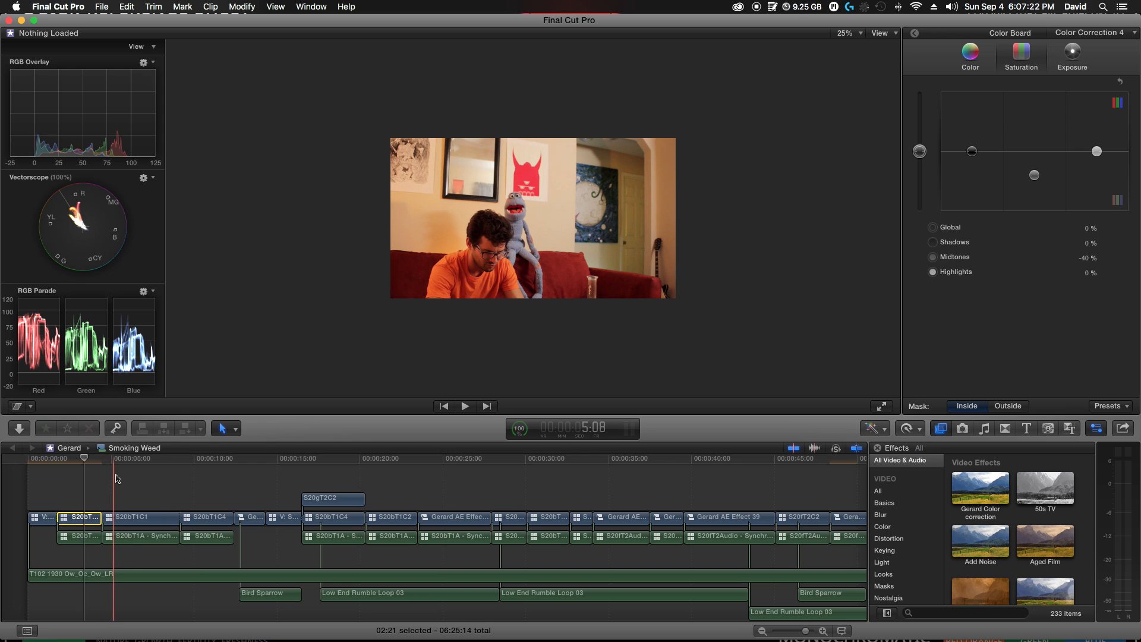
- Look through the timeline's remaining clips and compare the corrected first clip with the uncorrected third clip, S20bT1C1
left_click(136, 518)
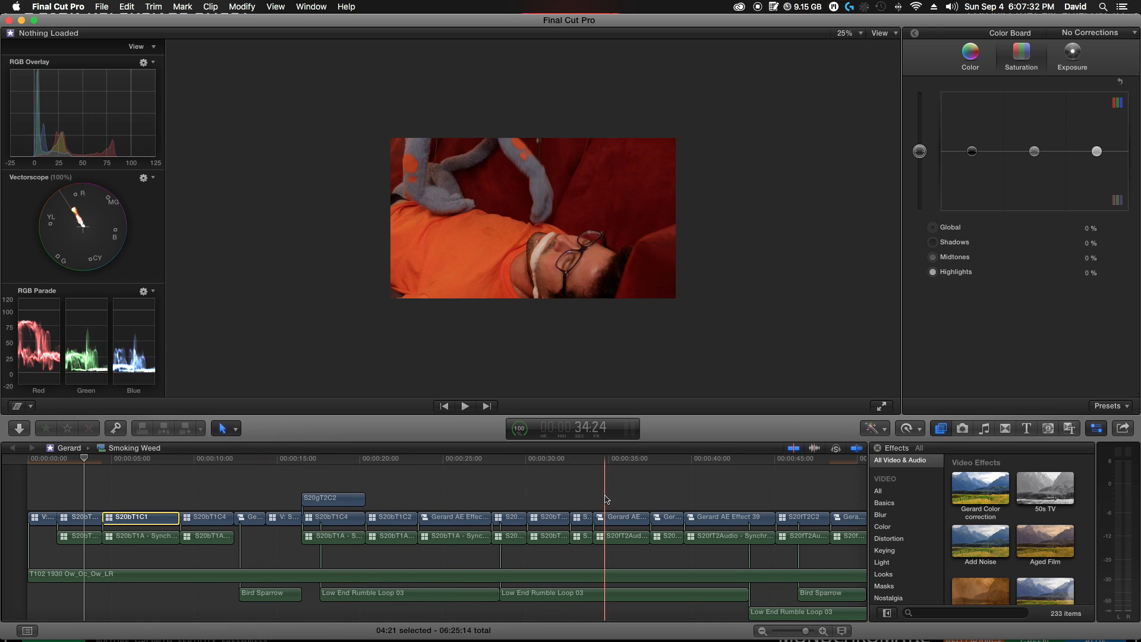
scroll(713, 500, "right", 5)
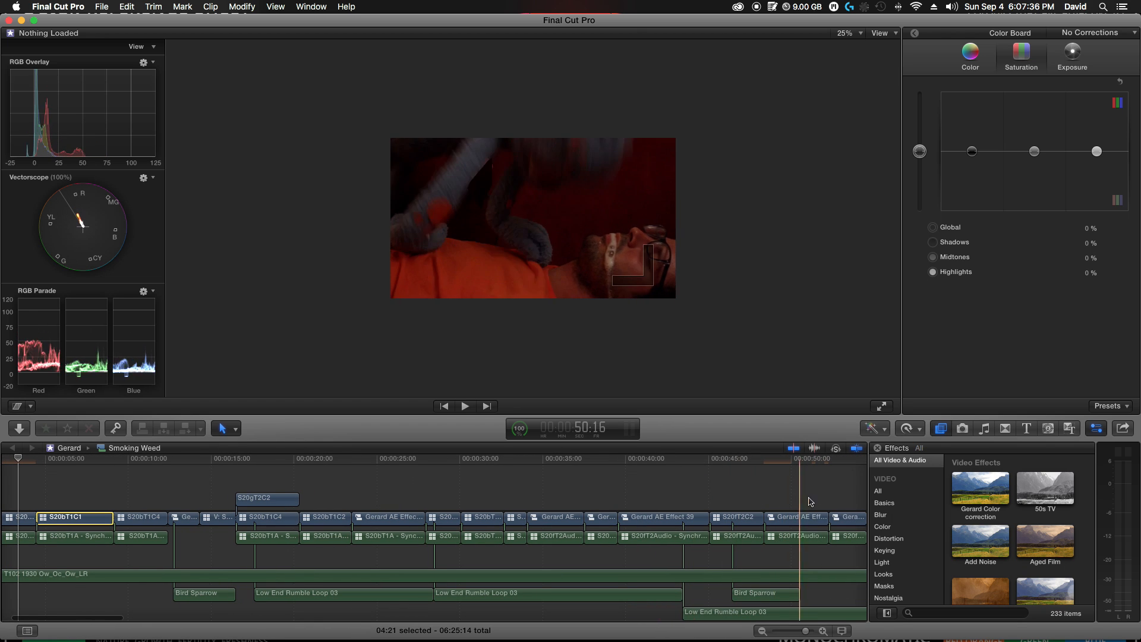
scroll(848, 502, "right", 15)
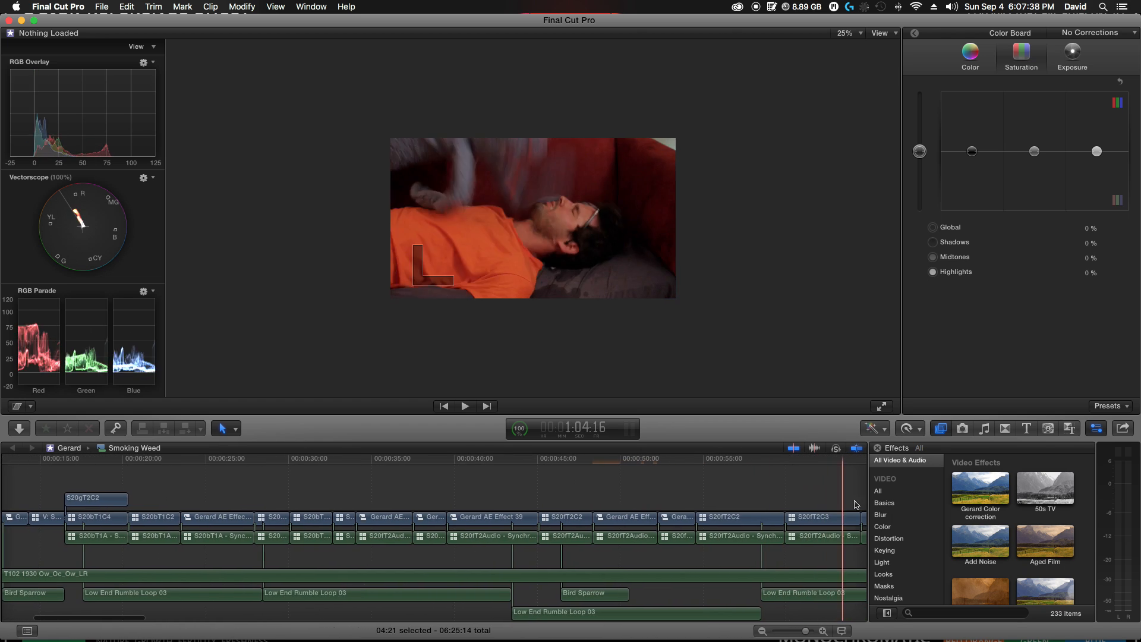
scroll(848, 505, "right", 4)
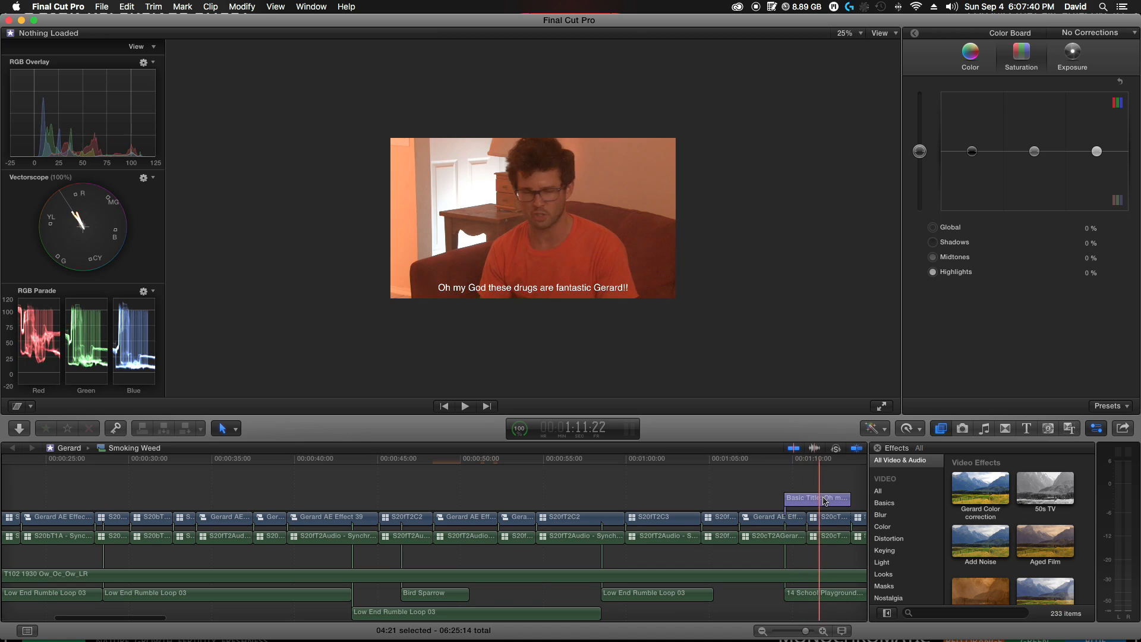
scroll(780, 509, "left", 20)
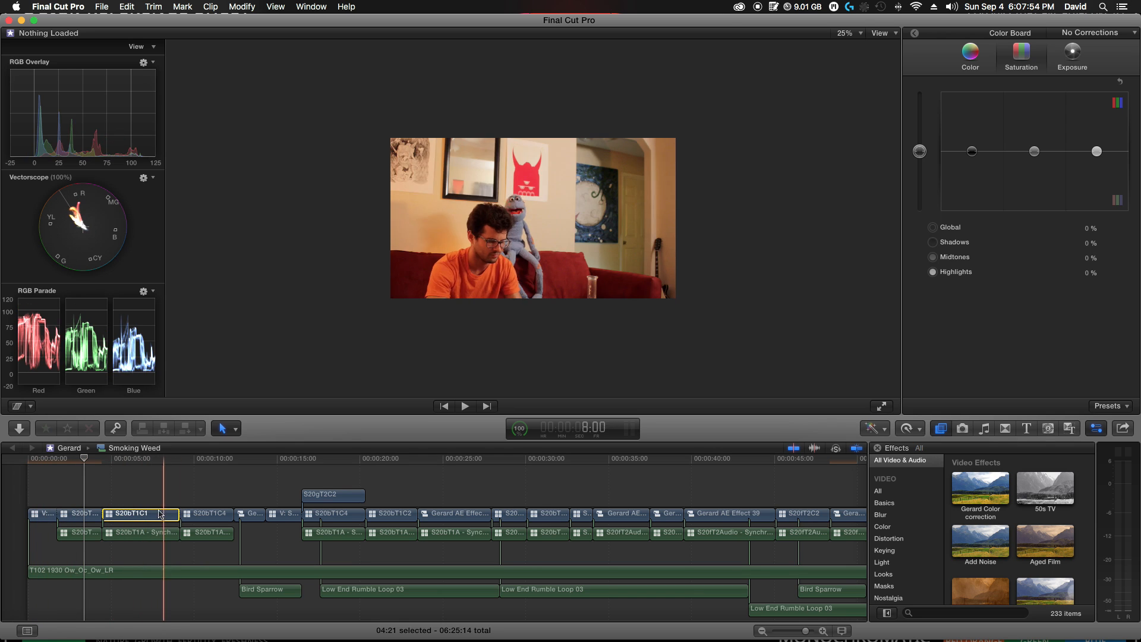
left_click(38, 515)
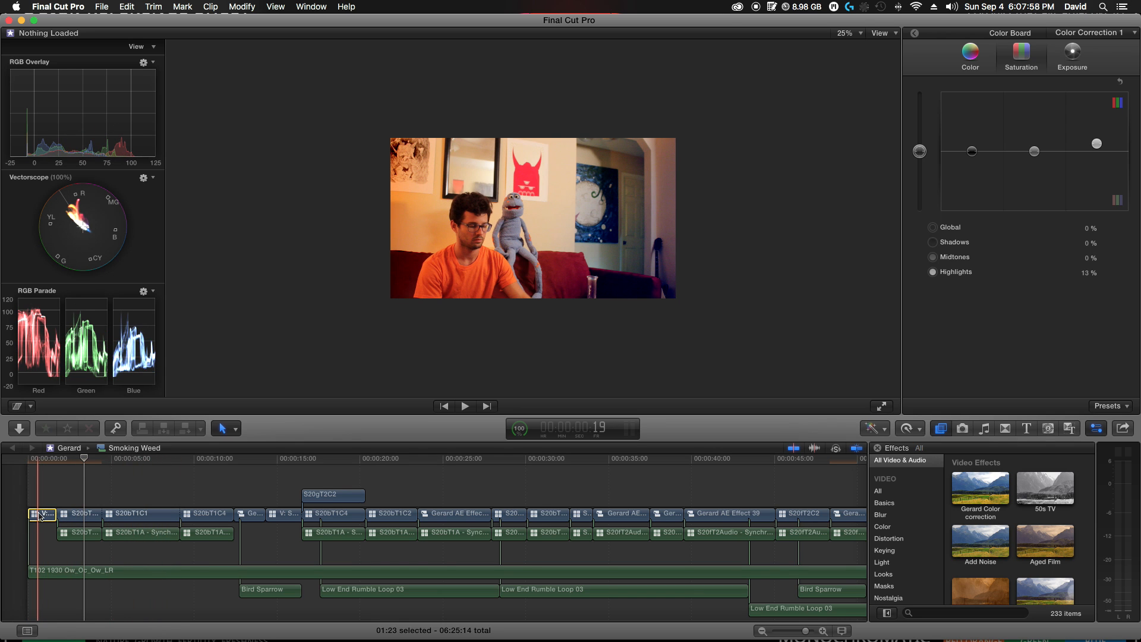
left_click(139, 515)
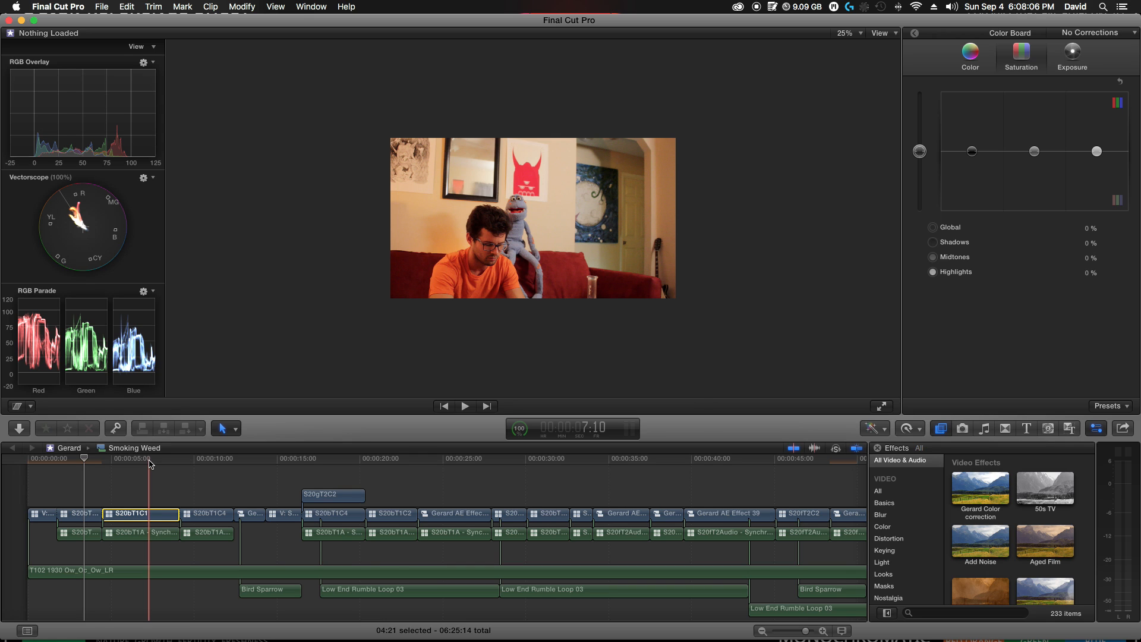
- Paste only the copied Effects attributes, Color Corrections 1 to 3, onto the third clip, S20bT1C1, leaving out transform, crop, distort and spatial conform
key("super+shift+v")
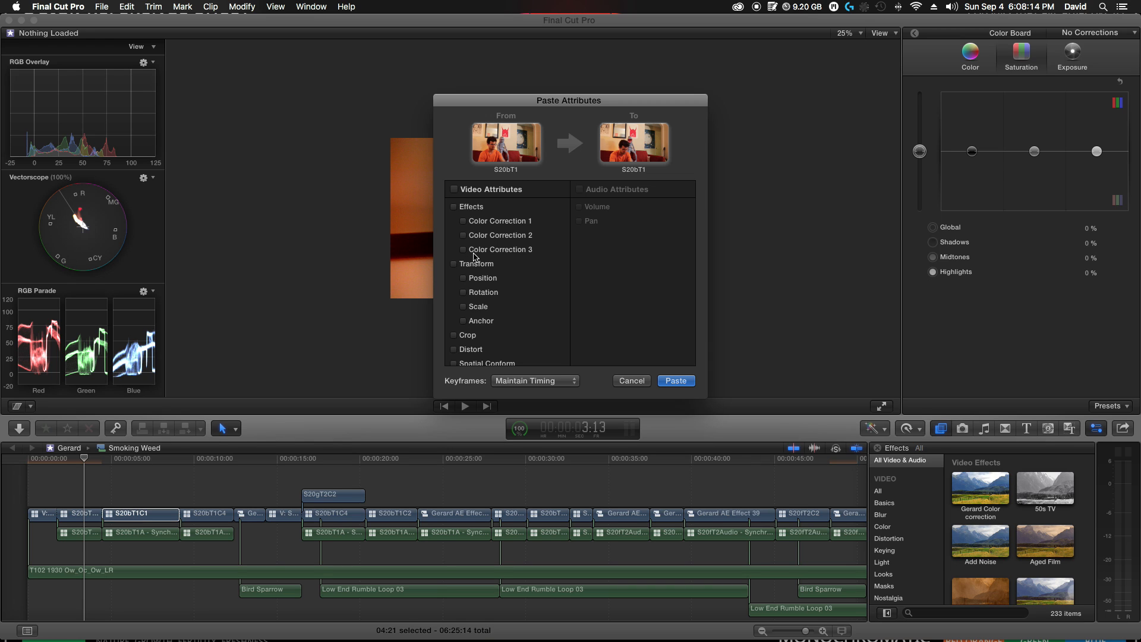
scroll(535, 301, "down", 2)
scroll(535, 301, "up", 2)
left_click(454, 206)
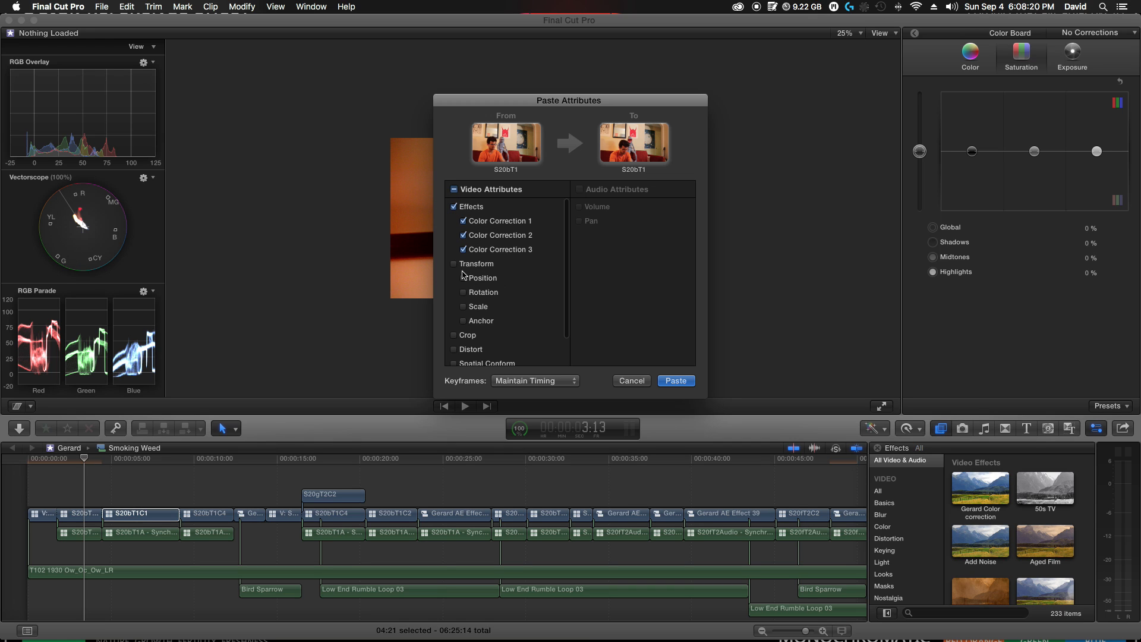
scroll(470, 321, "down", 1)
left_click(454, 325)
left_click(454, 339)
left_click(455, 355)
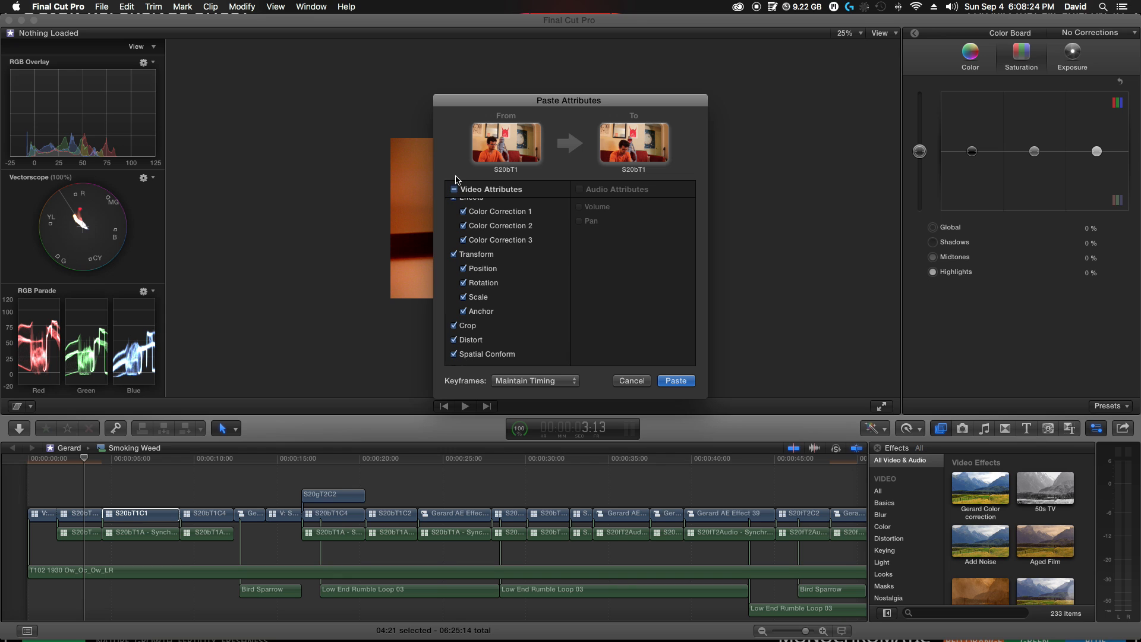
scroll(479, 232, "up", 2)
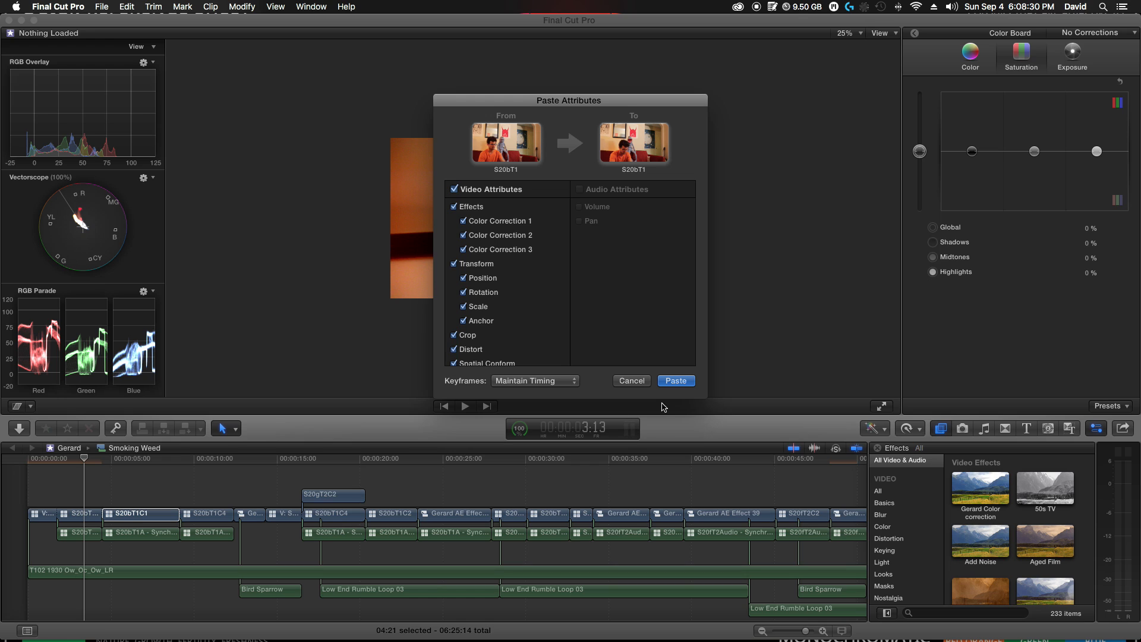
left_click(454, 189)
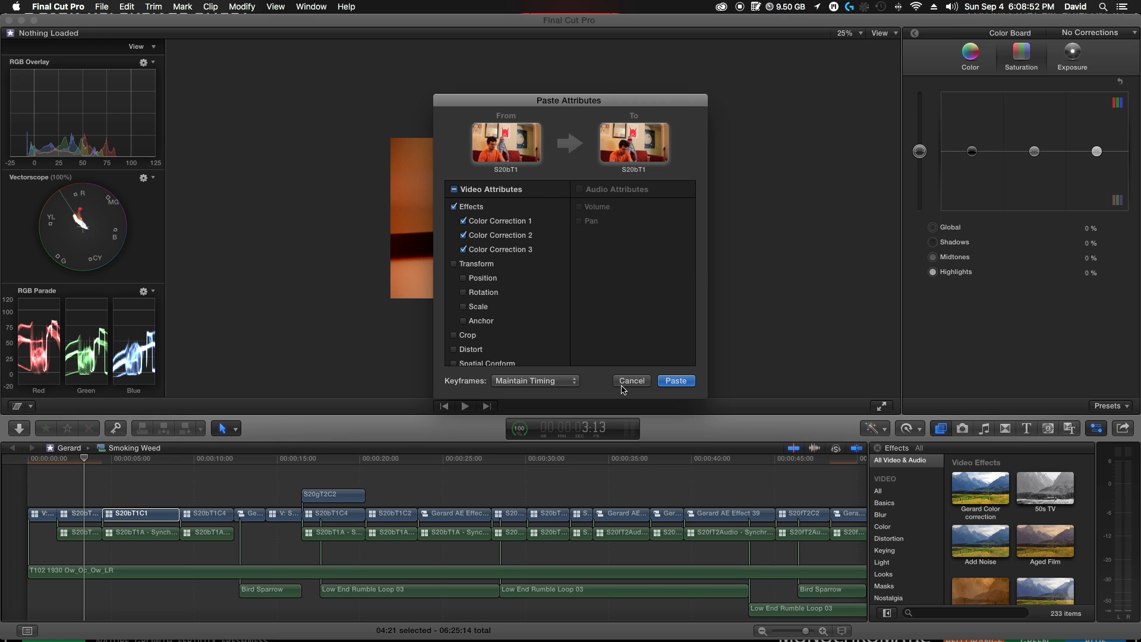
left_click(688, 380)
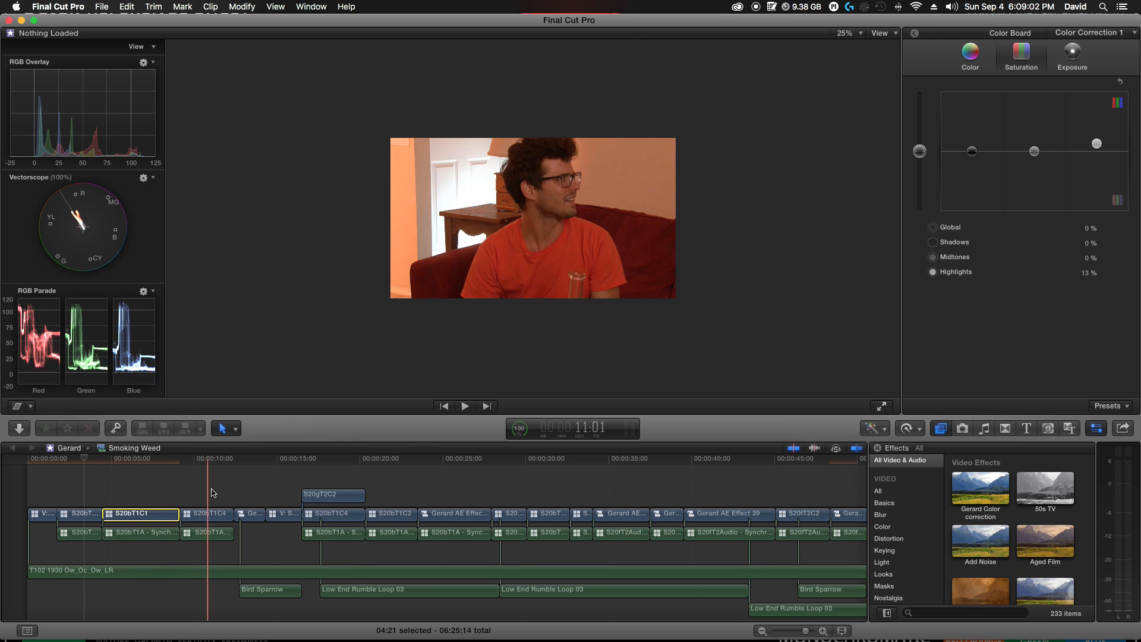
- Paste the copied effects onto the fourth clip, S20bT1C4, and set Color Correction 1's global color to 32° at -9%
key("space")
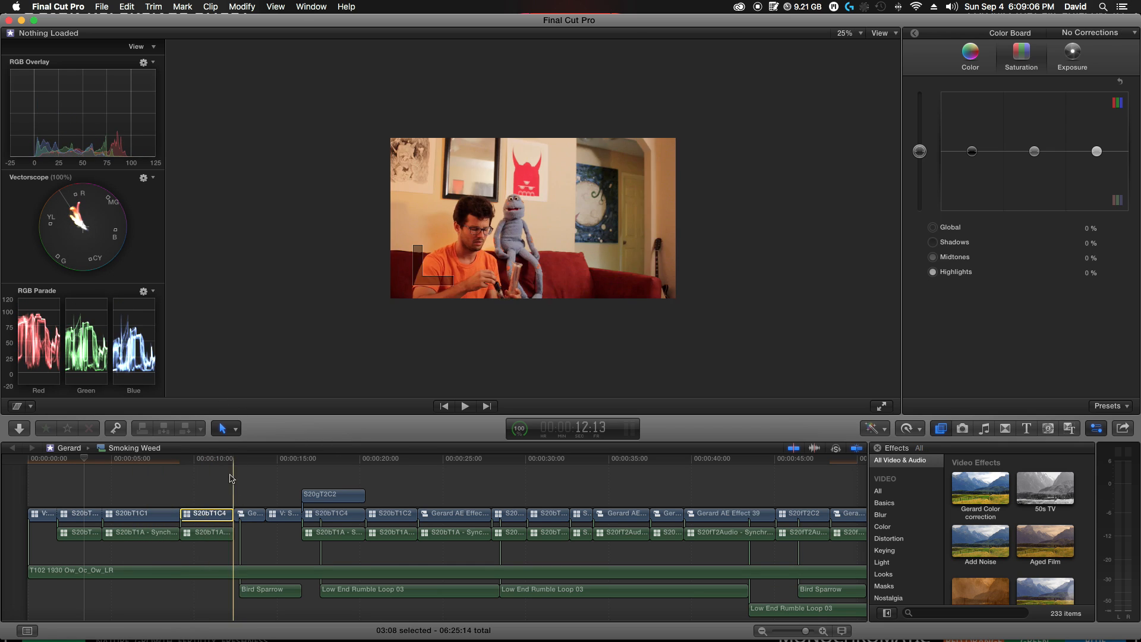
left_click(203, 464)
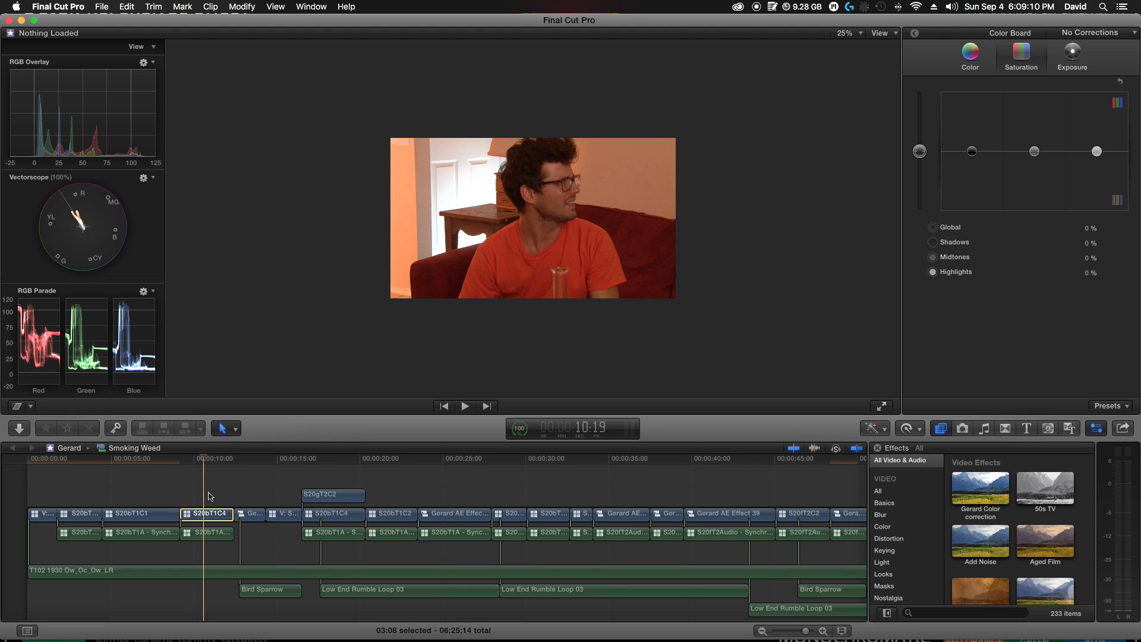
key("super+alt+v")
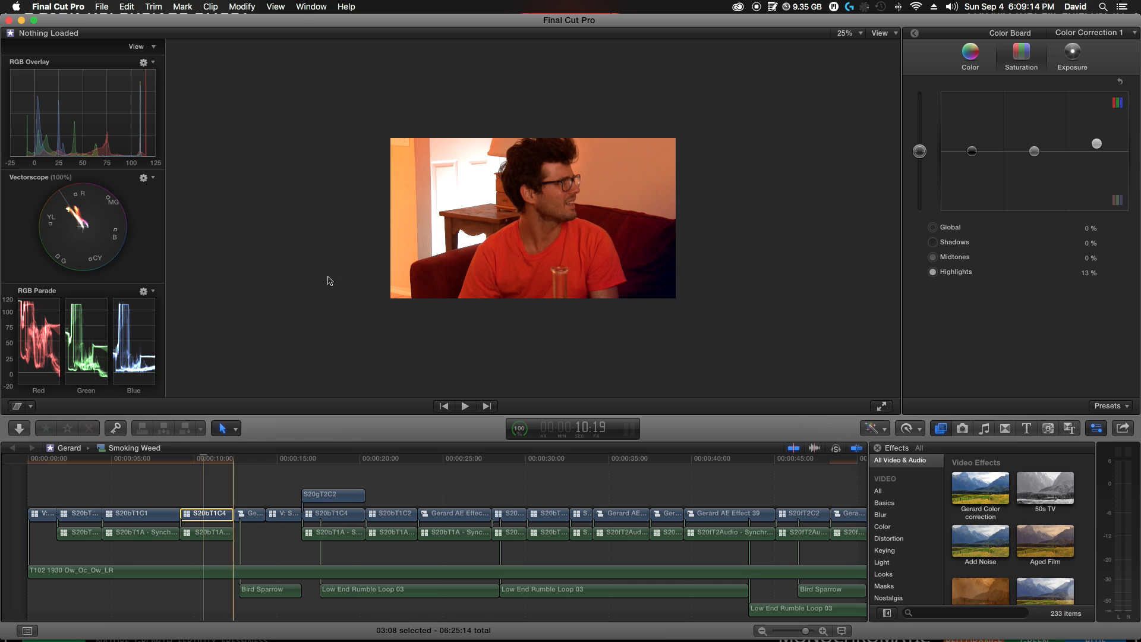
left_click(199, 458)
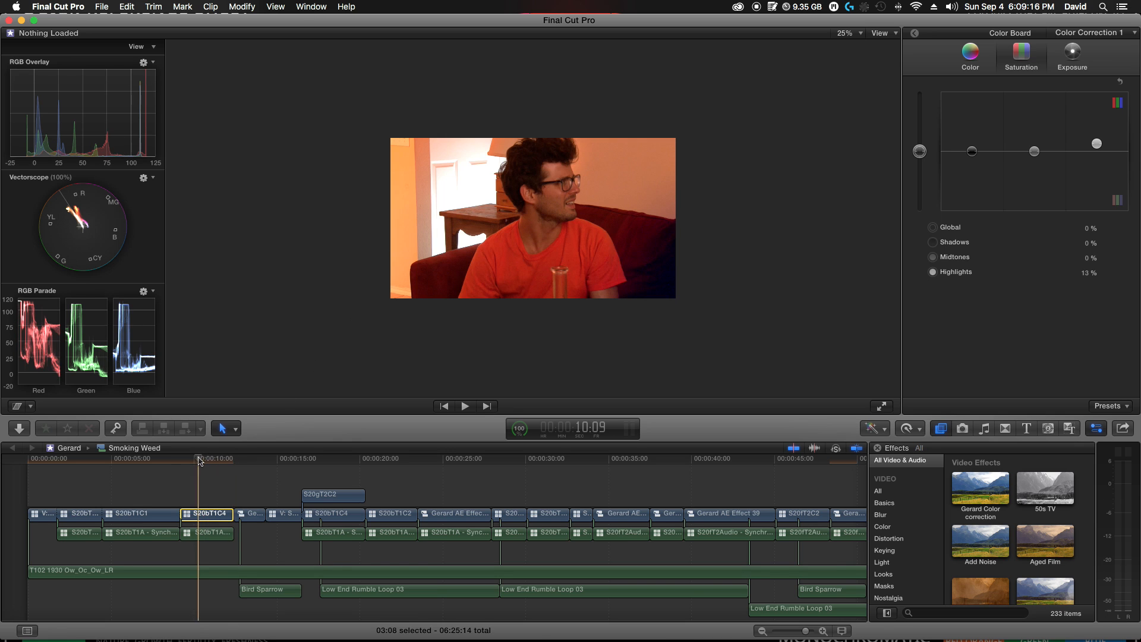
left_click(971, 54)
left_click_drag(979, 151, 936, 158)
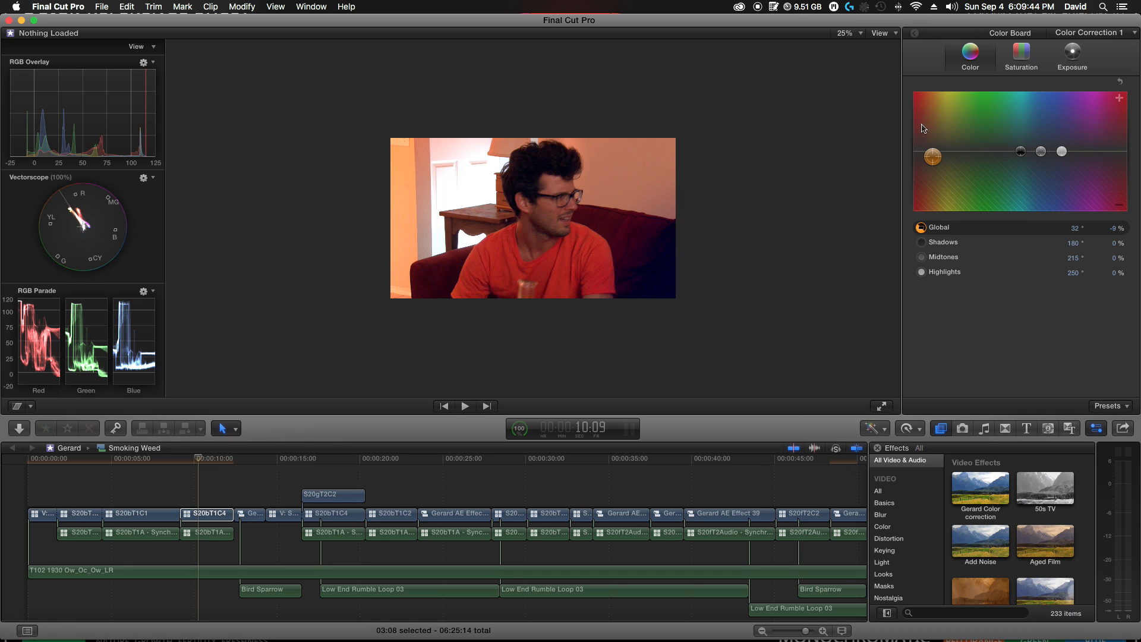
- Reshape Color Correction 2's mask on the fourth clip by shifting it beyond the picture's lower-right corner, widening its feather and making its tilt more upright
left_click(915, 32)
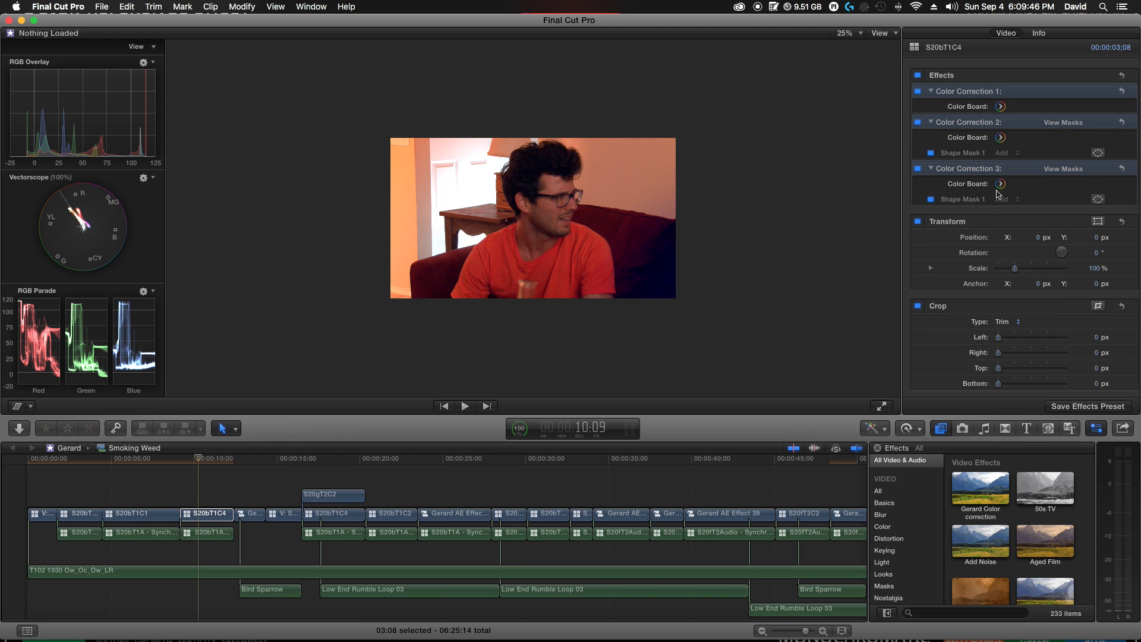
left_click(964, 201)
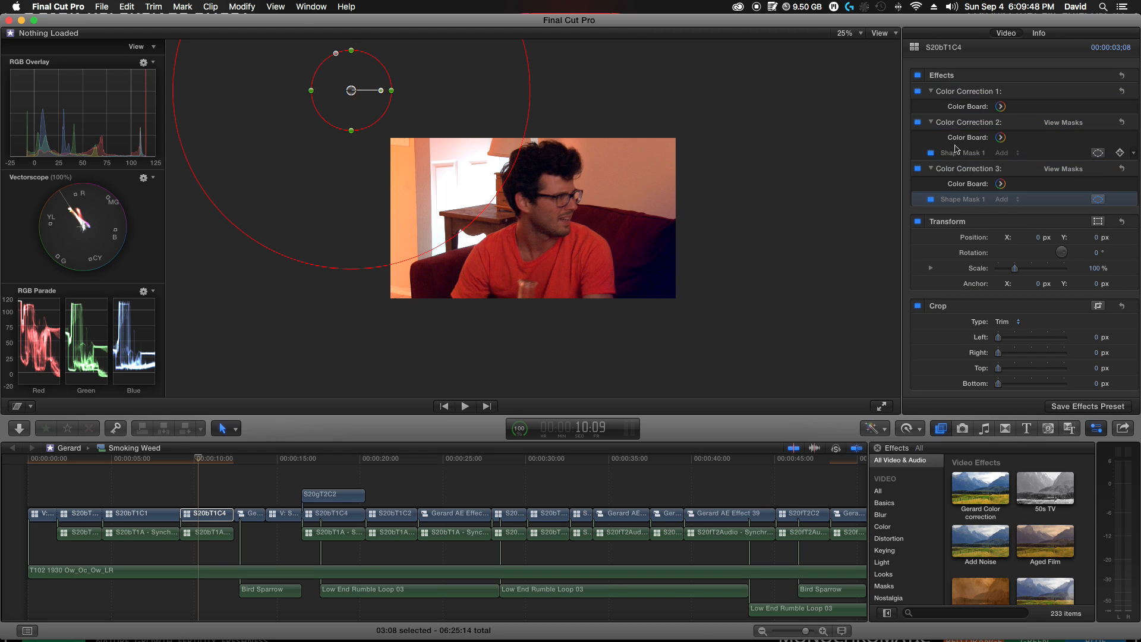
left_click(956, 149)
left_click_drag(697, 316, 722, 340)
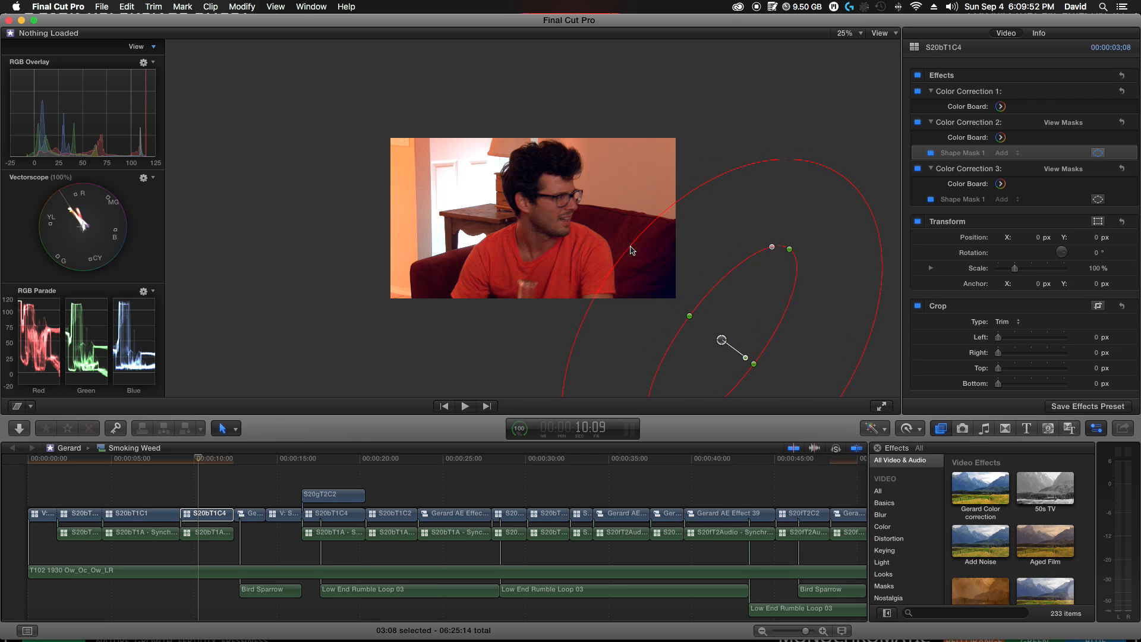
left_click_drag(625, 251, 603, 203)
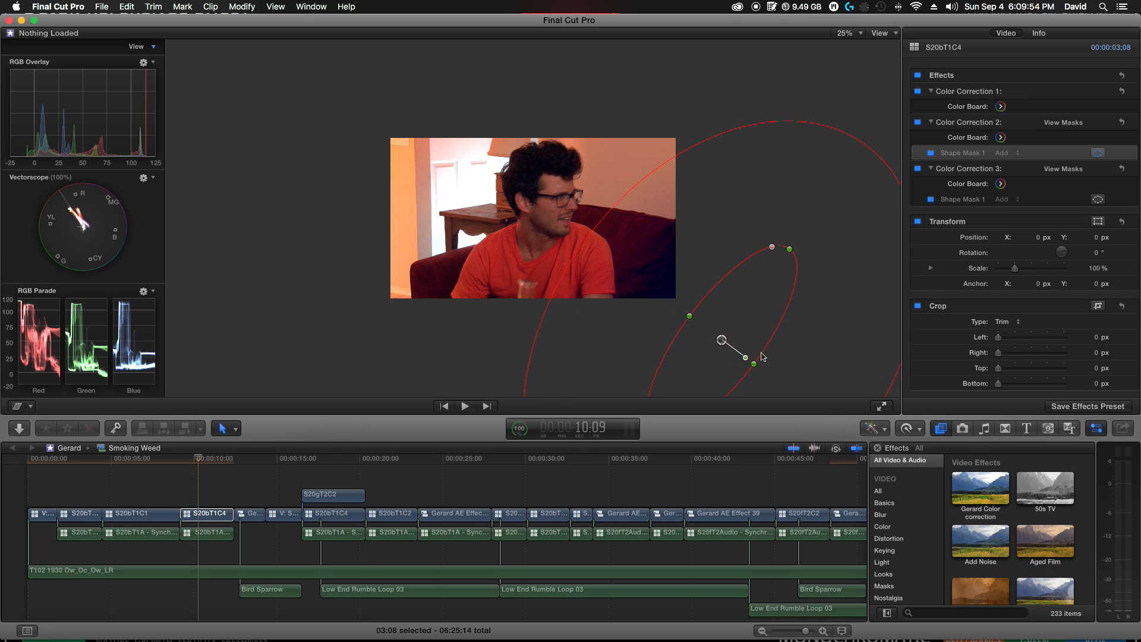
mouse_move(722, 340)
left_mouse_down()
mouse_move(749, 359)
mouse_move(742, 349)
left_mouse_up()
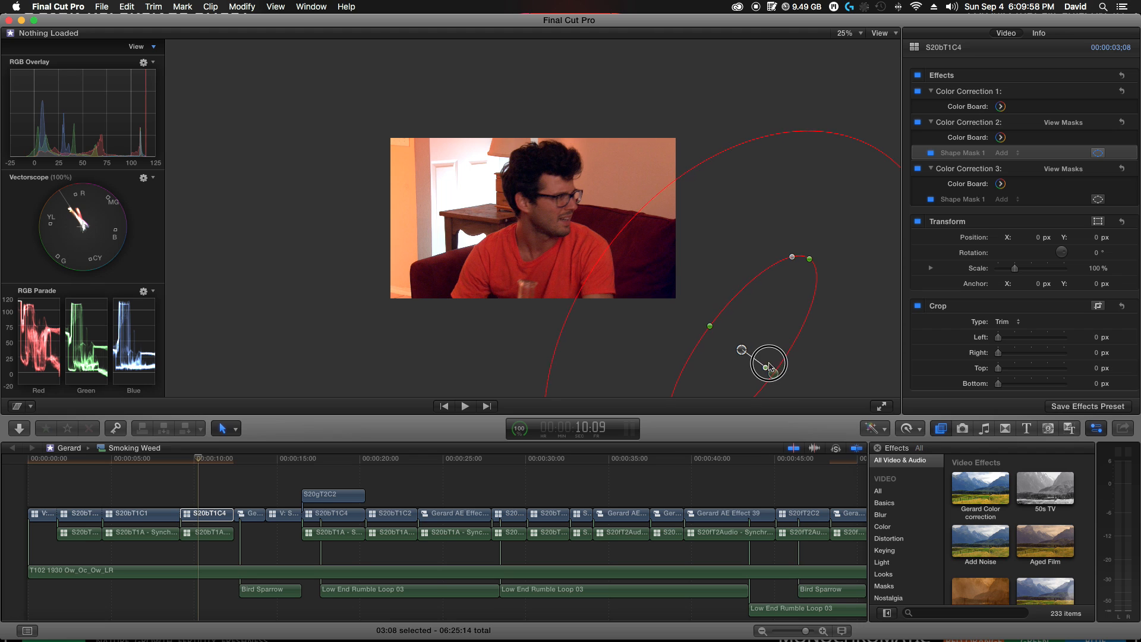
left_click_drag(767, 367, 752, 338)
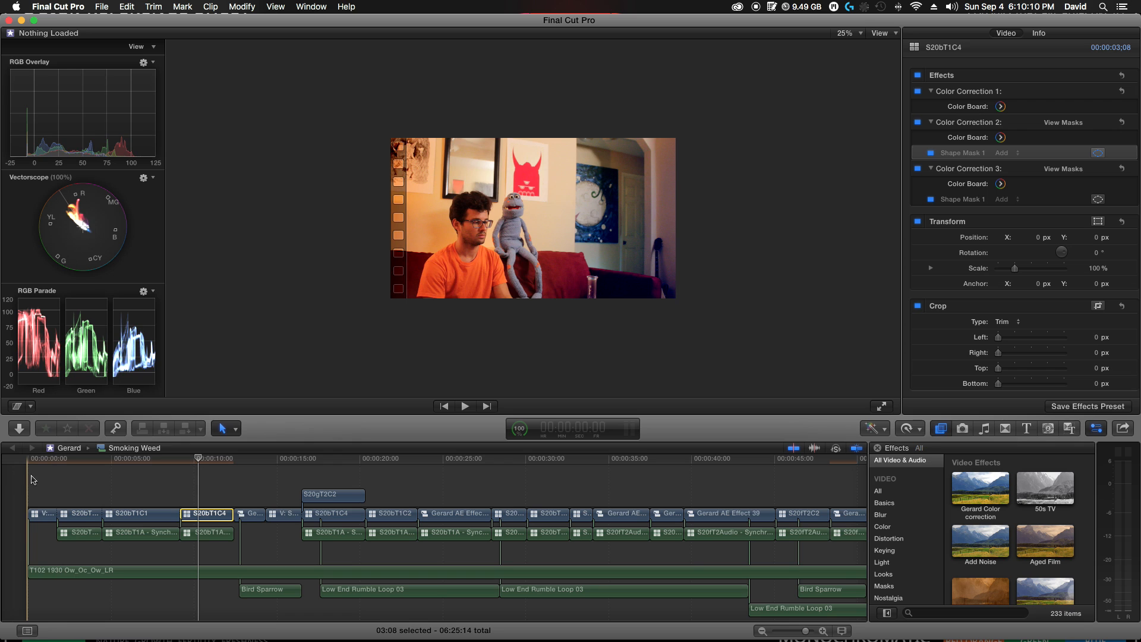
- Move Color Correction 3's shape mask down beside the picture's left edge so its feather covers the doorway, checking it at the clip's start
left_click(205, 484)
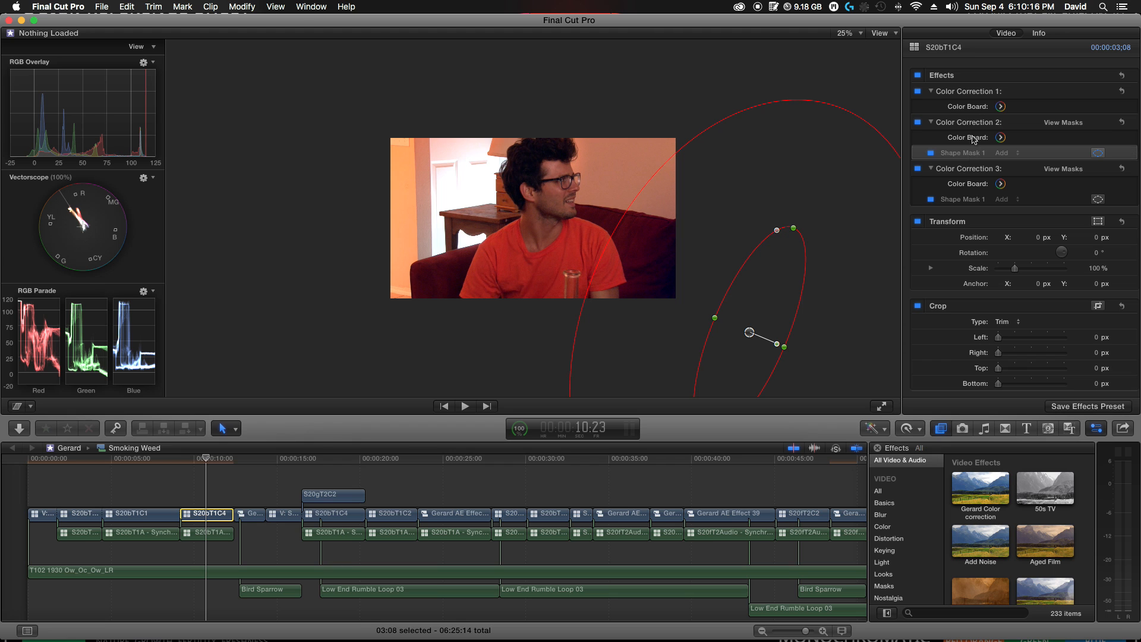
left_click(960, 199)
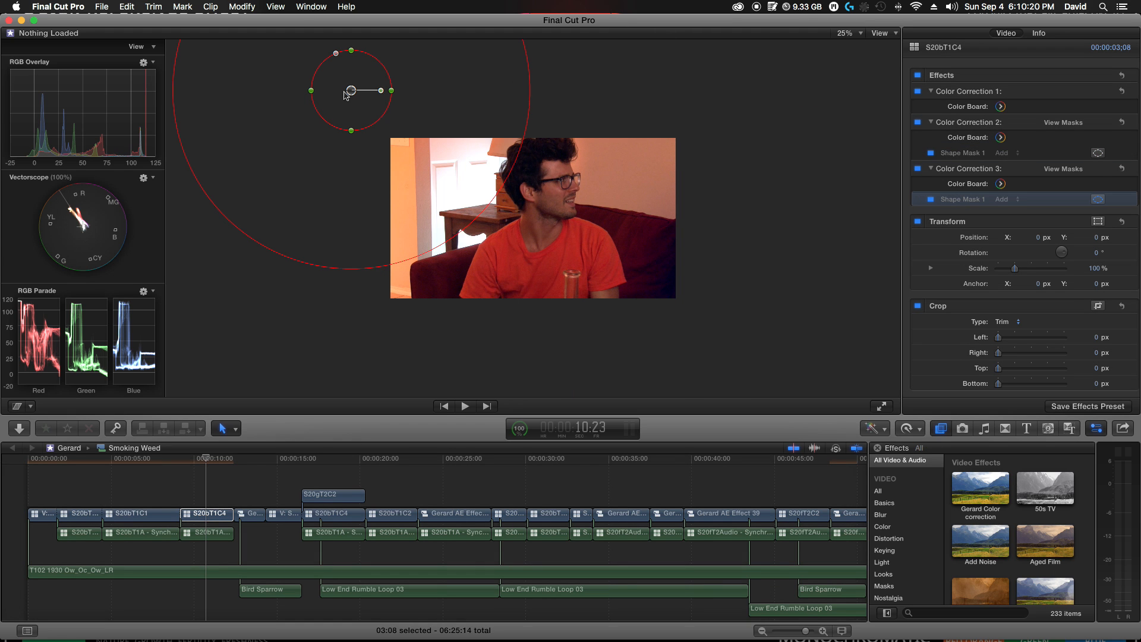
left_click_drag(354, 95, 355, 236)
left_click_drag(349, 191, 343, 281)
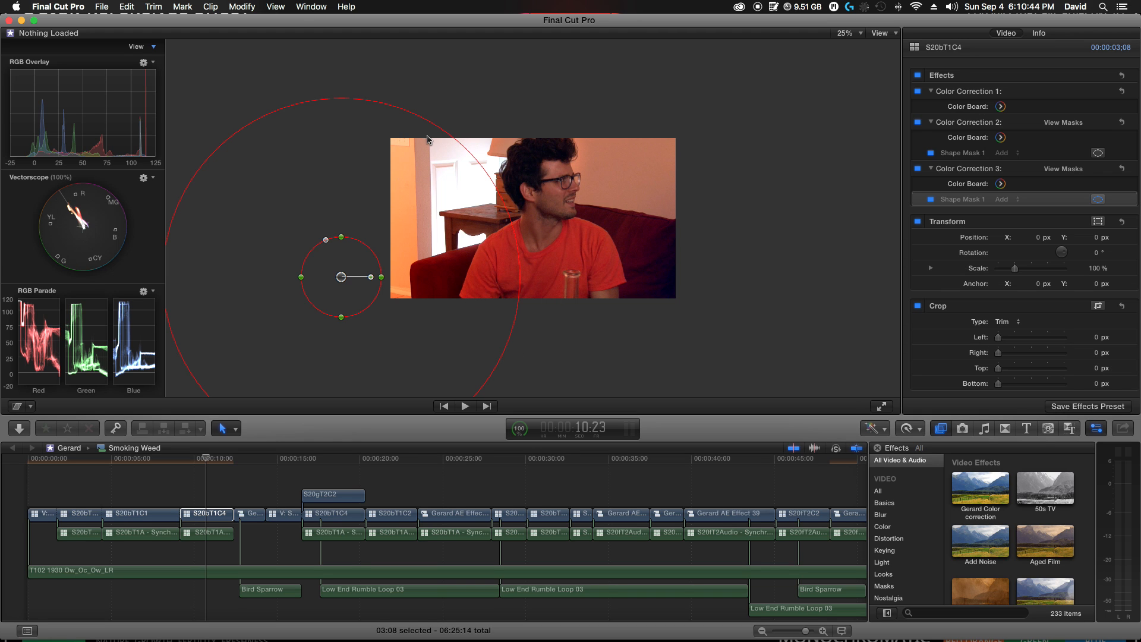
left_click_drag(342, 278, 311, 222)
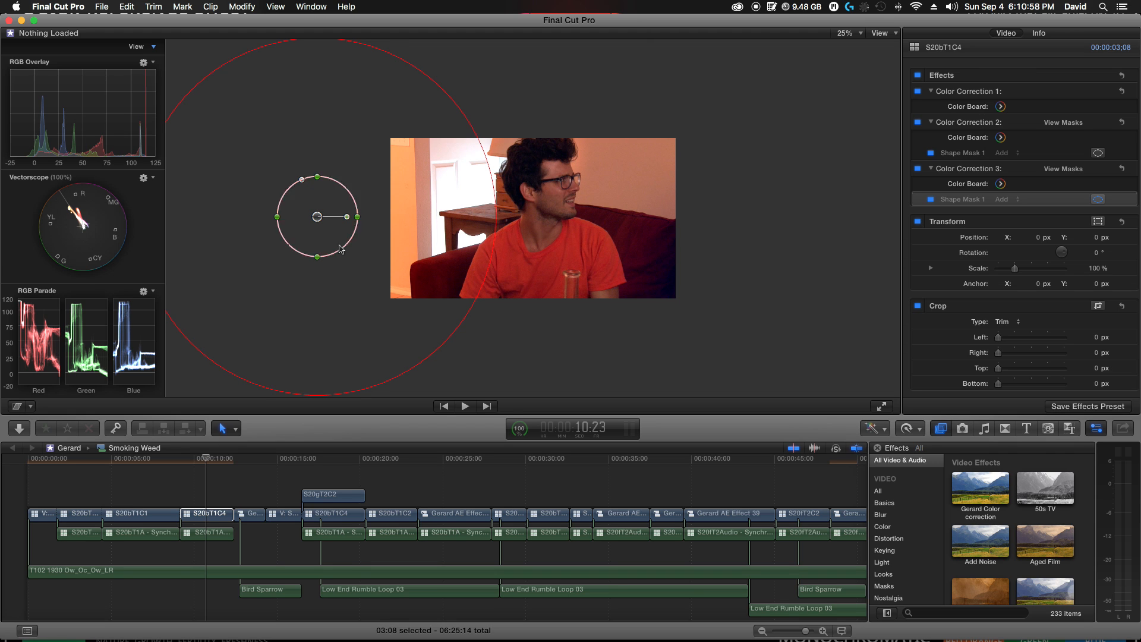
mouse_move(317, 217)
left_mouse_down()
mouse_move(477, 215)
mouse_move(330, 224)
left_mouse_up()
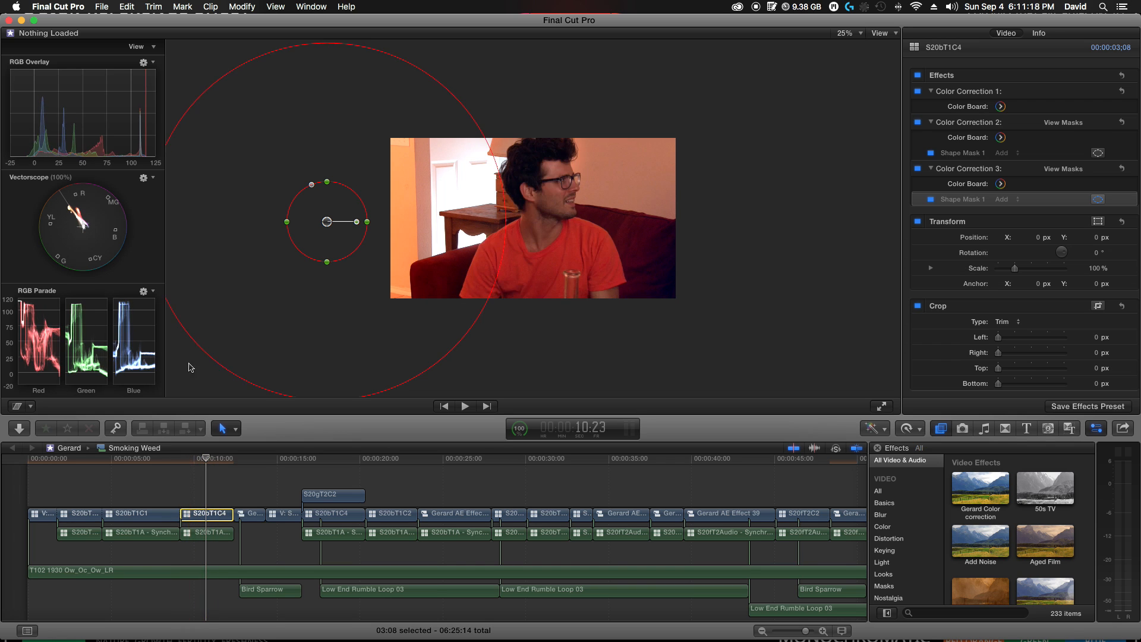
left_click(181, 464)
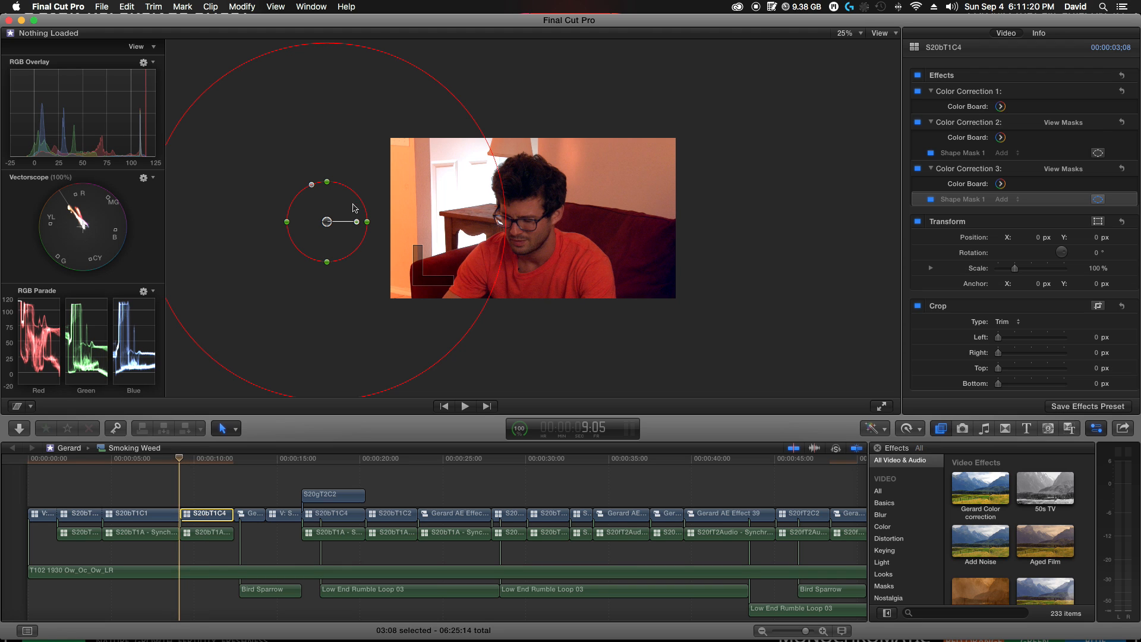
left_click_drag(327, 222, 317, 222)
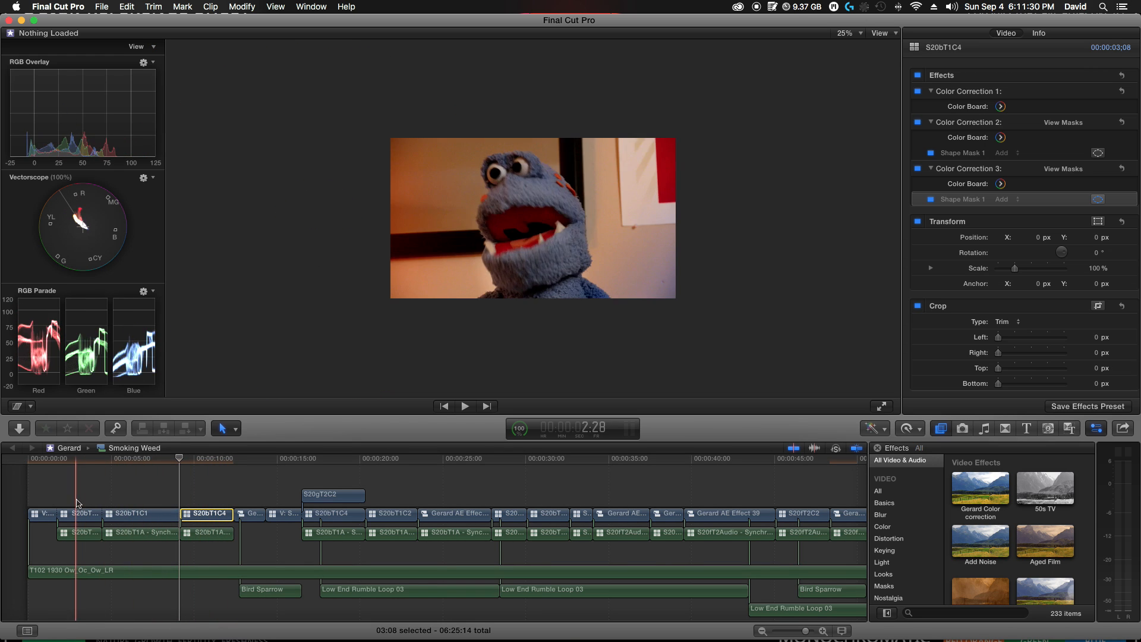
- Adjust the fourth clip's Color Correction 1 global color to 30° at -11%
left_click(204, 465)
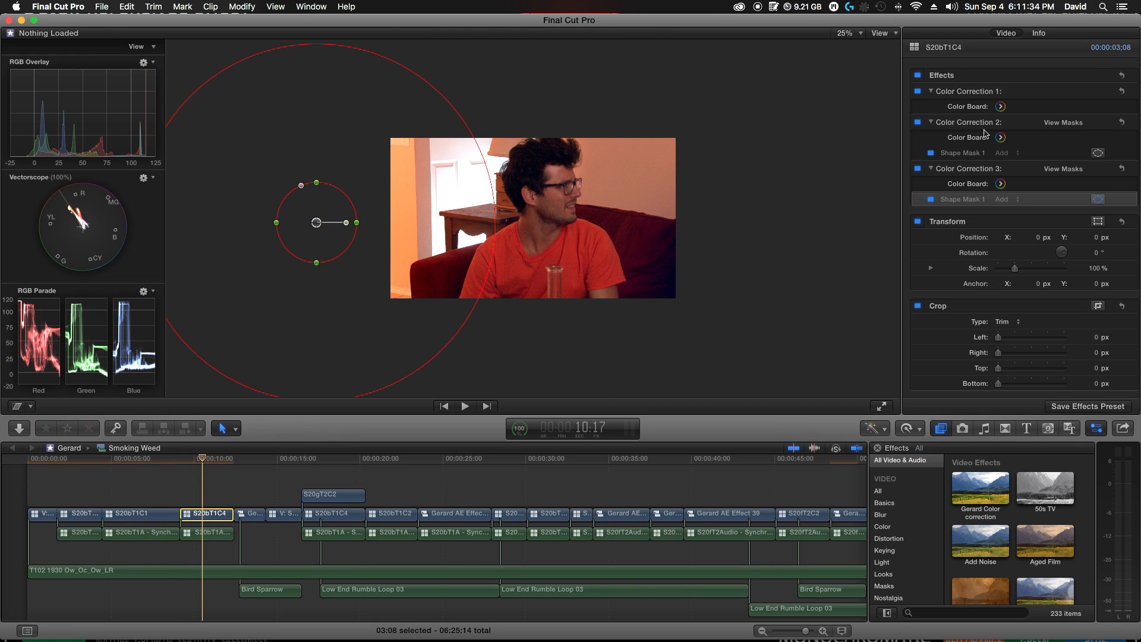
left_click(1001, 107)
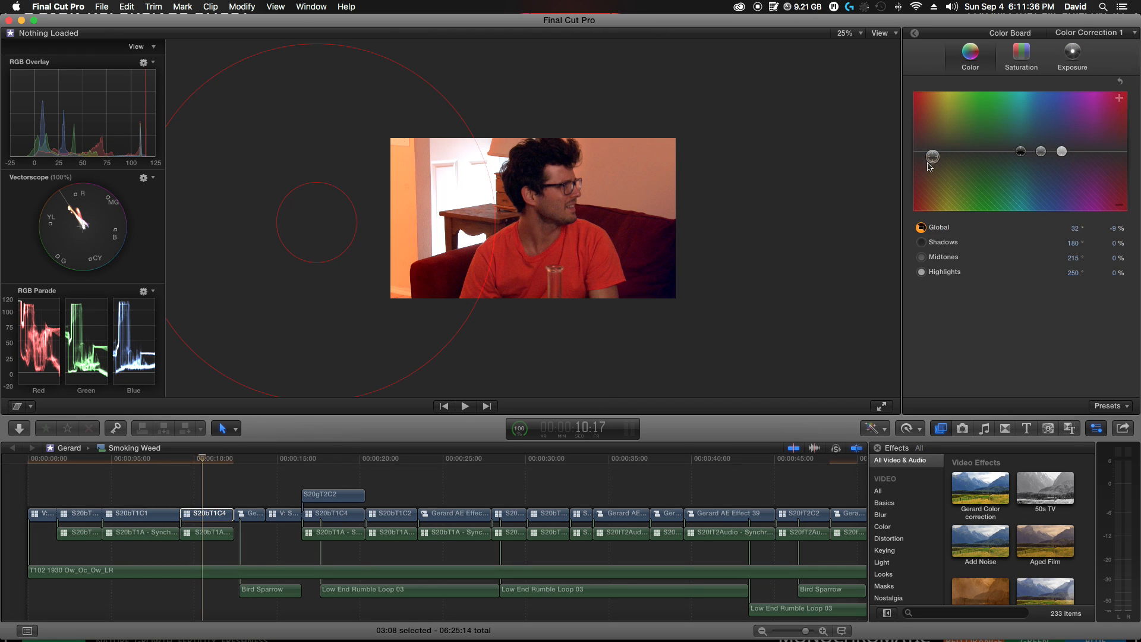
left_click_drag(933, 158, 933, 157)
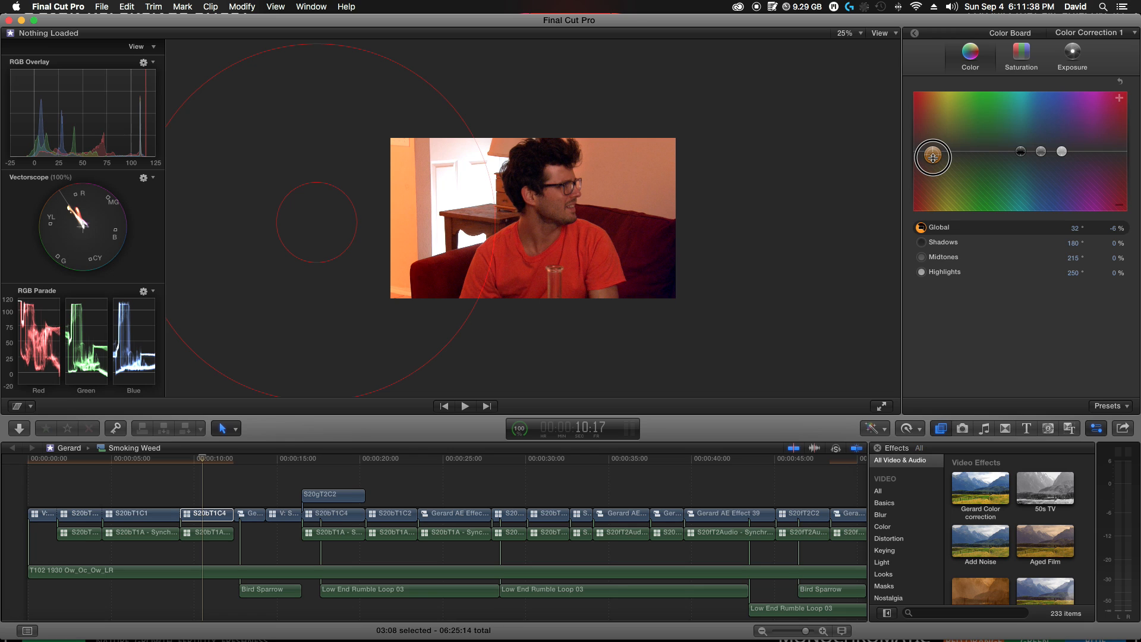
left_click_drag(933, 157, 932, 159)
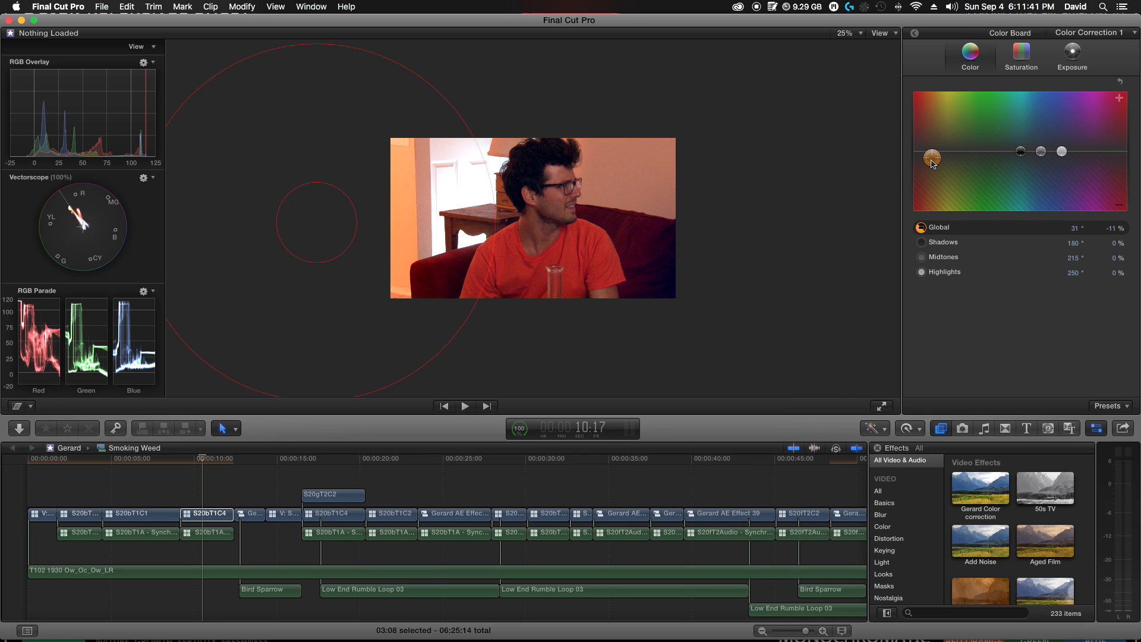
- Set Color Correction 1's midtones saturation to 10% and its highlights exposure to 30%
left_click(1018, 54)
left_click_drag(1035, 152, 1032, 147)
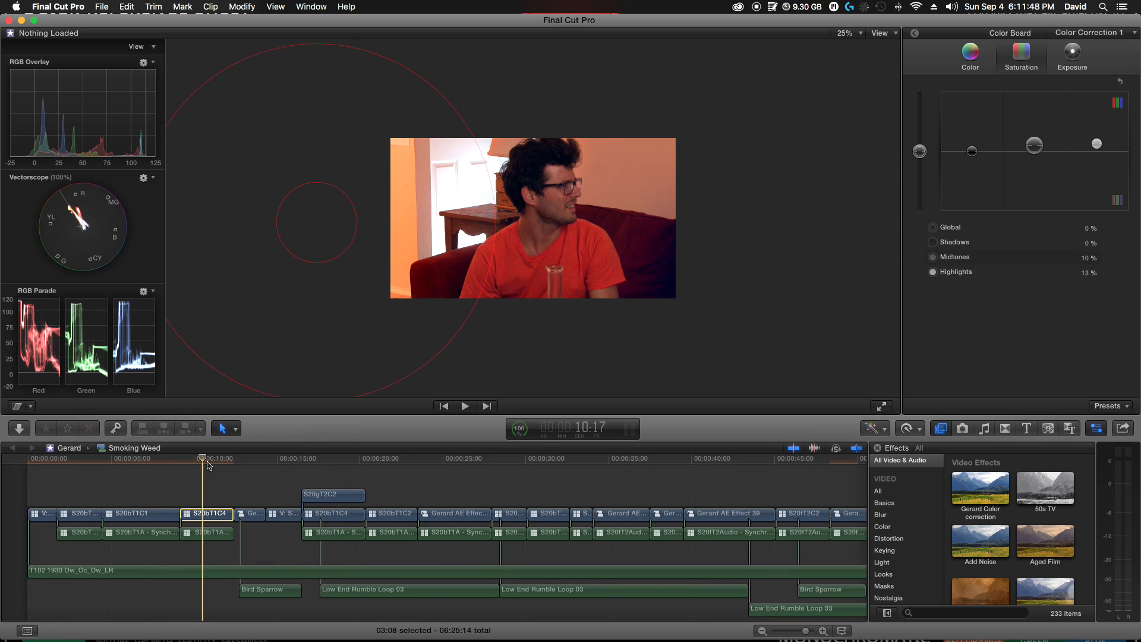
left_click(1071, 60)
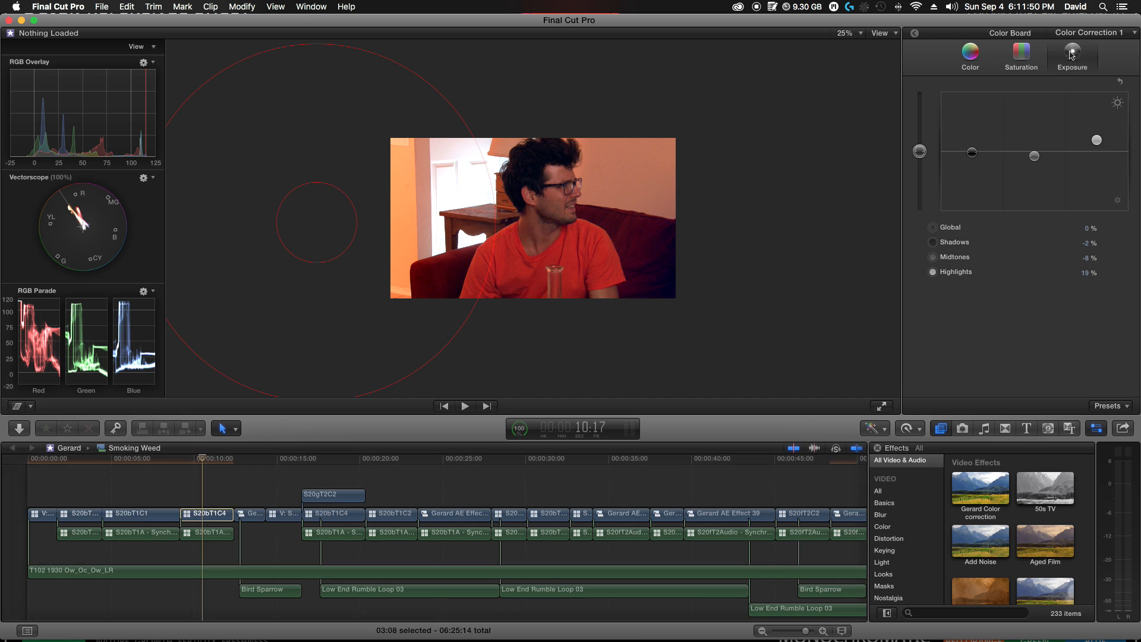
left_click_drag(1098, 144, 1099, 137)
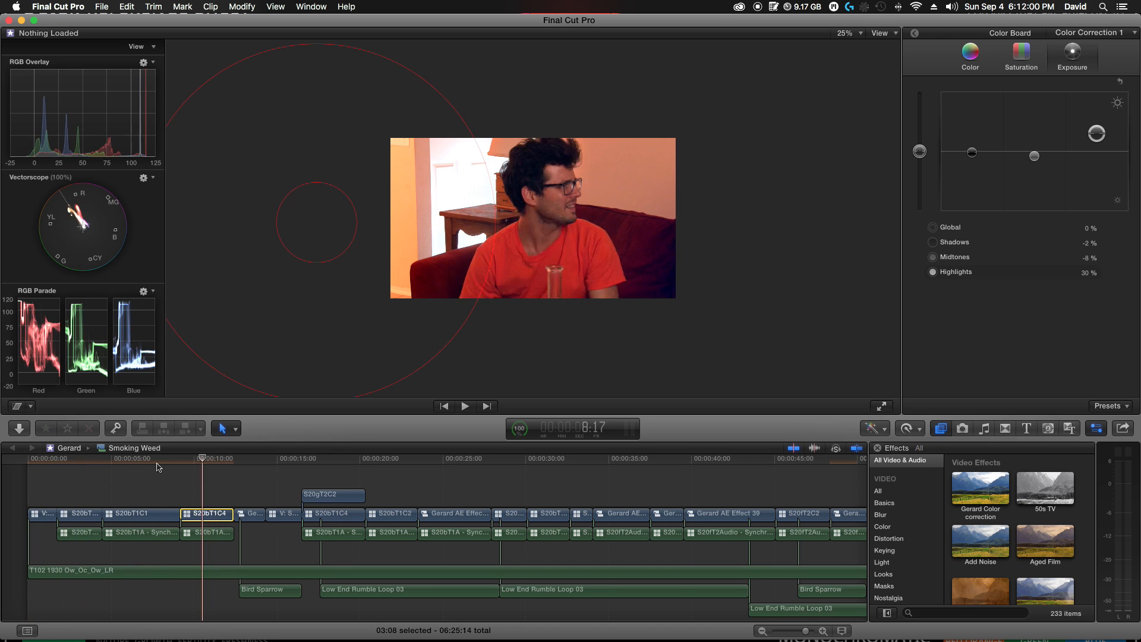
- Enlarge the viewer to 75% to examine the fourth clip's corrected image alongside its color settings
left_click(206, 459)
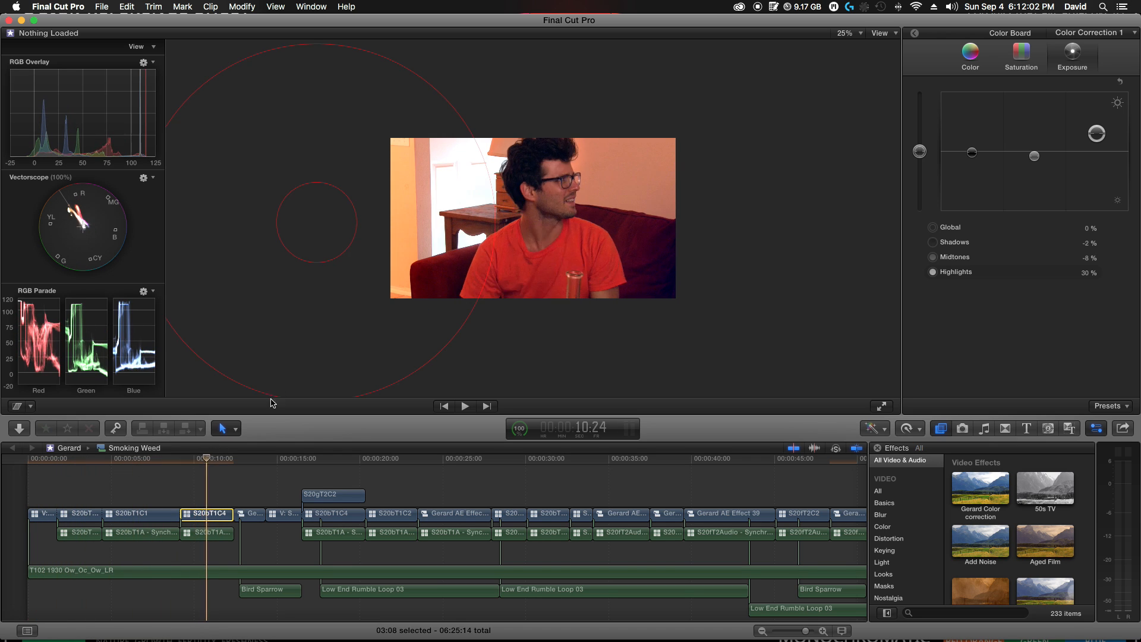
left_click(970, 52)
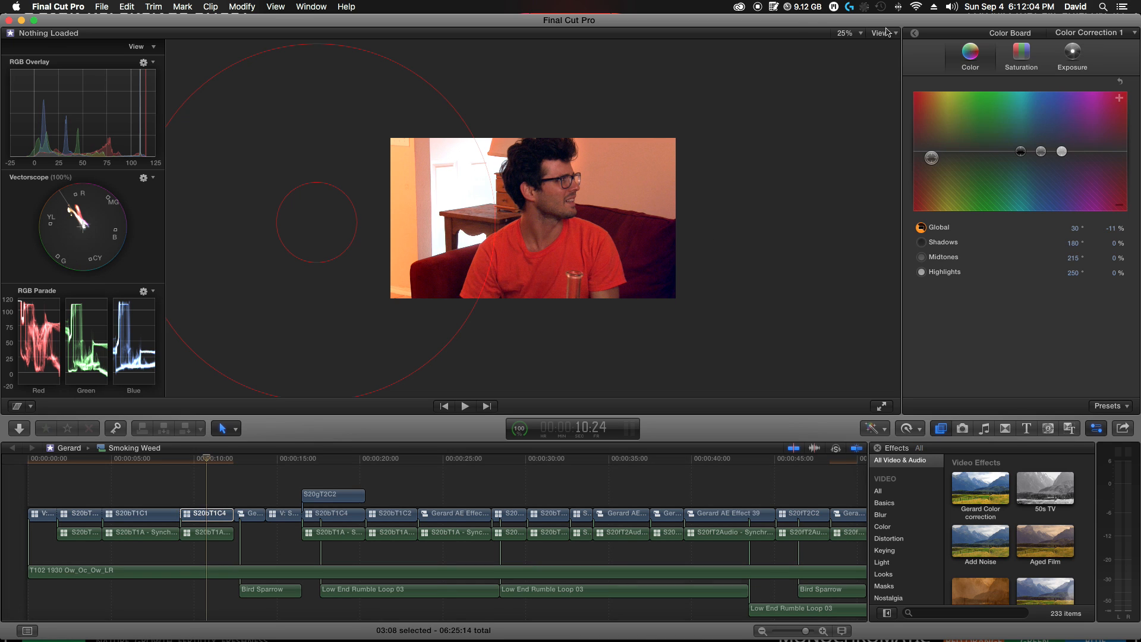
left_click(853, 34)
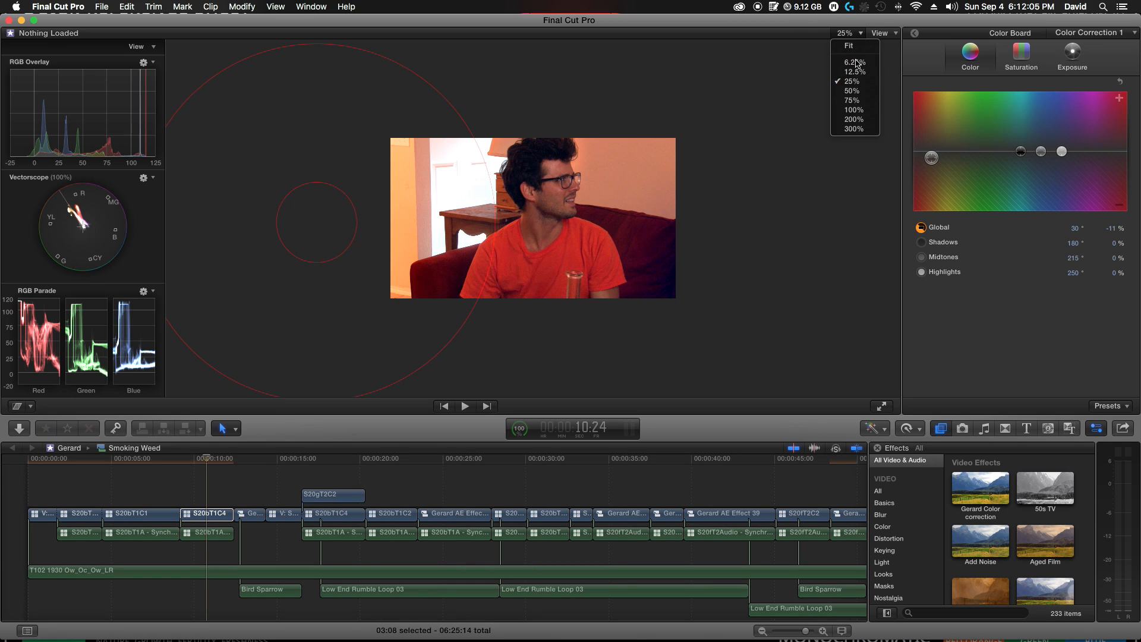
left_click(863, 101)
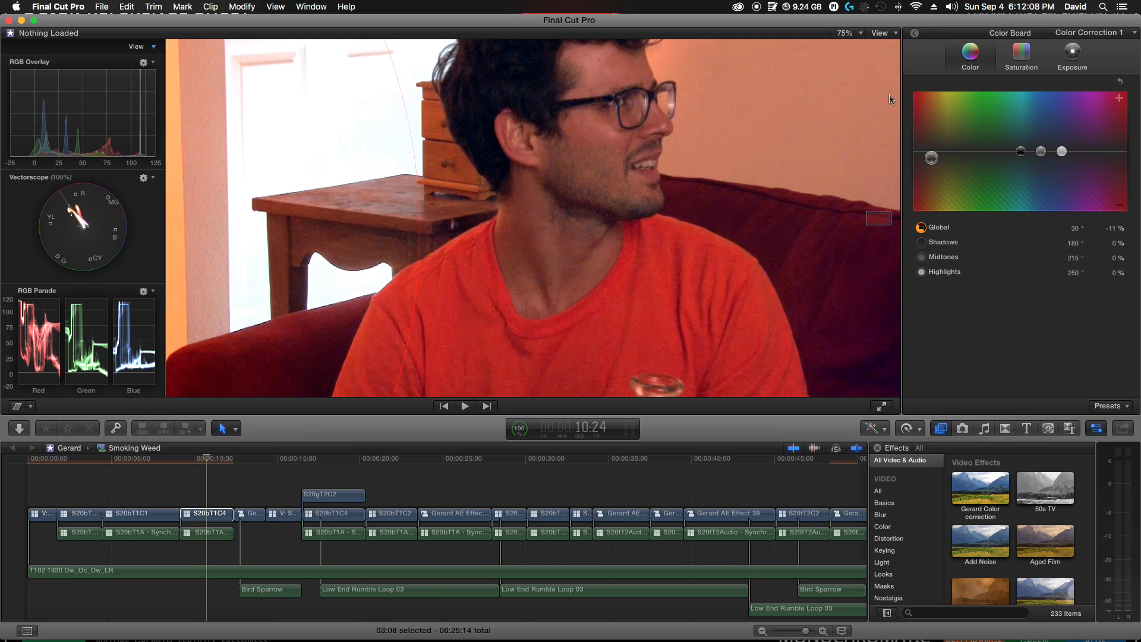
- Return the viewer to 50% and ease the fourth clip's Color Correction 1 global color to 30° at -7%
left_click(852, 34)
left_click(860, 91)
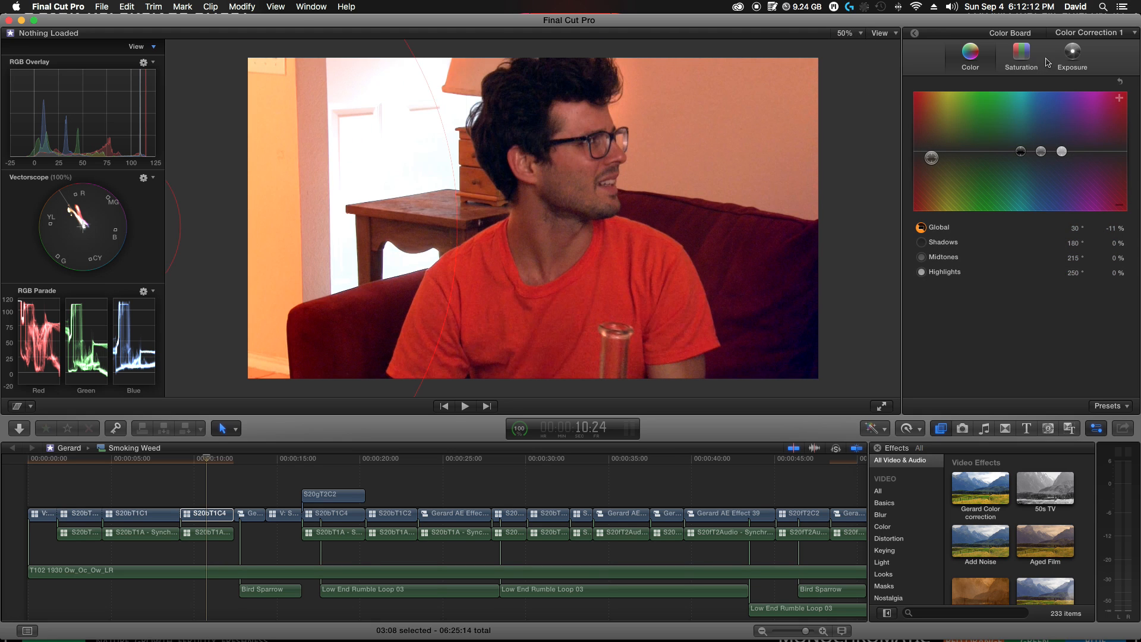
left_click_drag(930, 158, 929, 159)
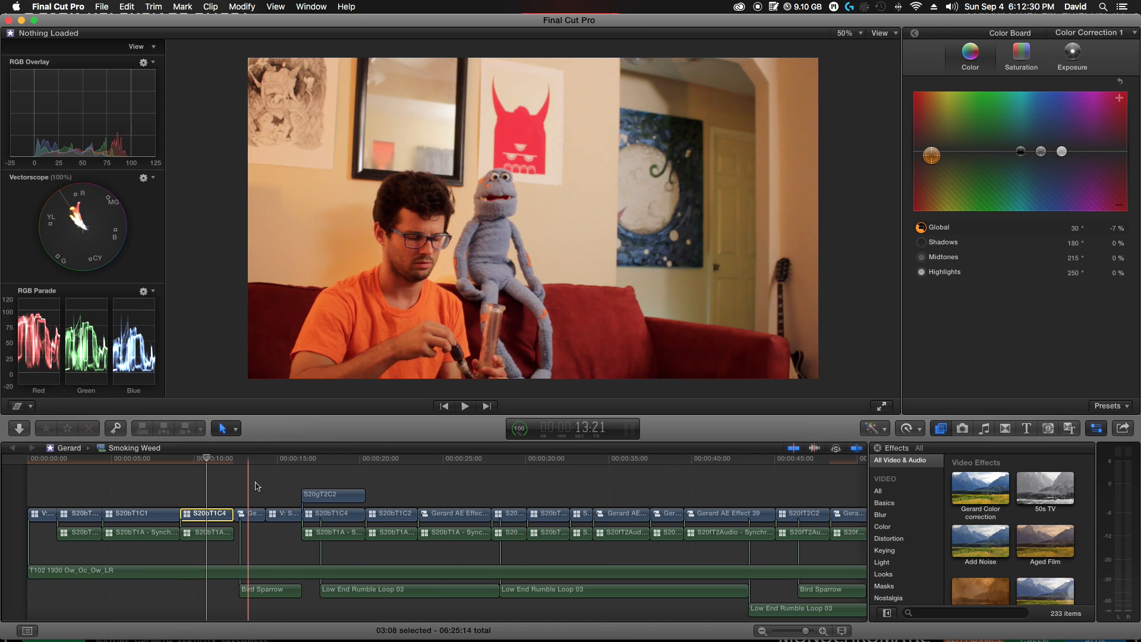
left_click(254, 515)
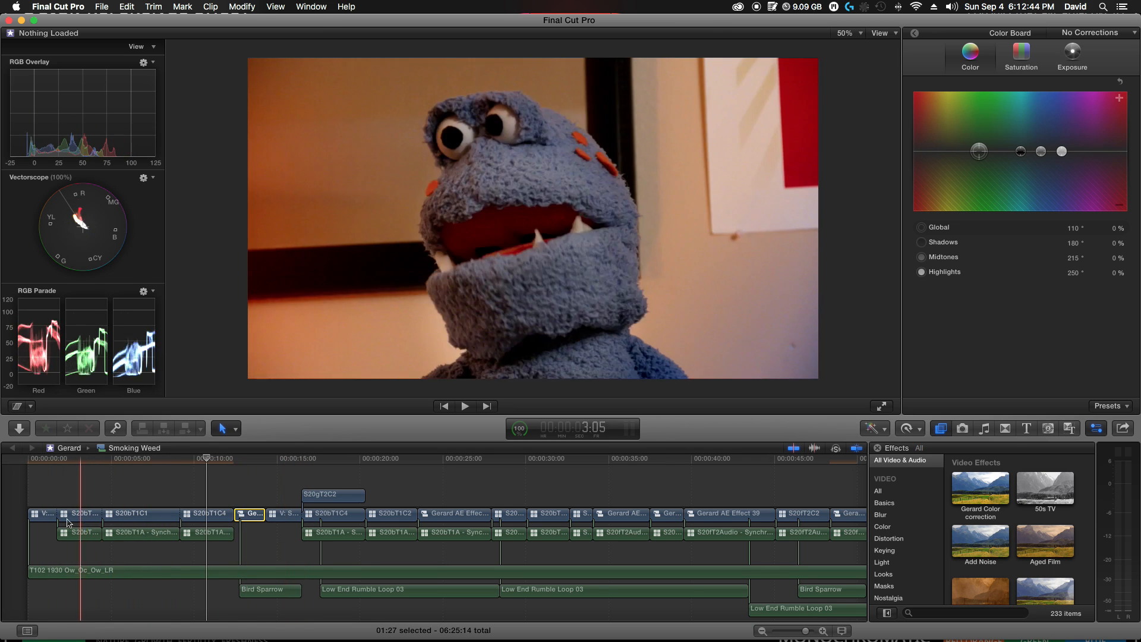
double_click(41, 518)
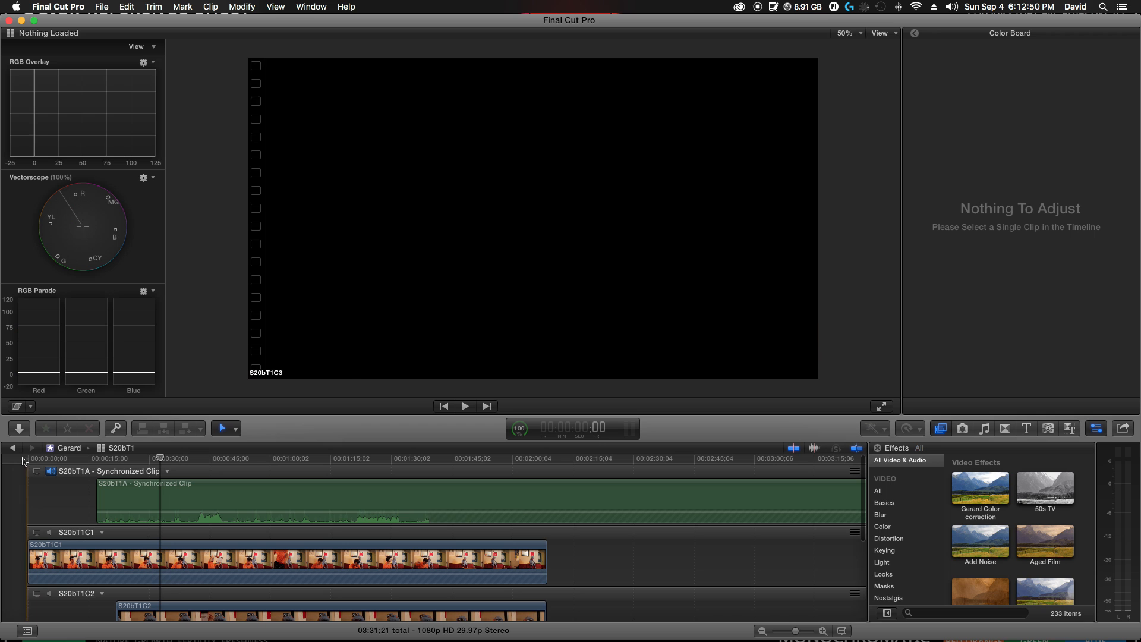
left_click(13, 452)
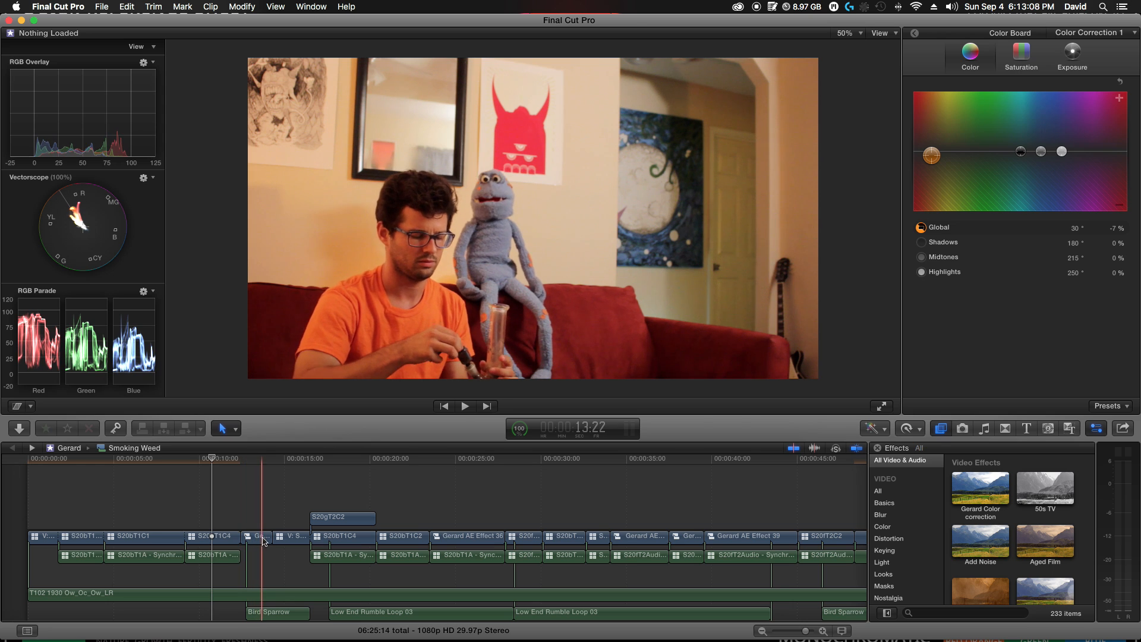
- Copy the first clip and paste its Color Correction 1, 2 and 3 effects onto Gerard AE Effect 35, checking the picture at 13:06
left_click(44, 540)
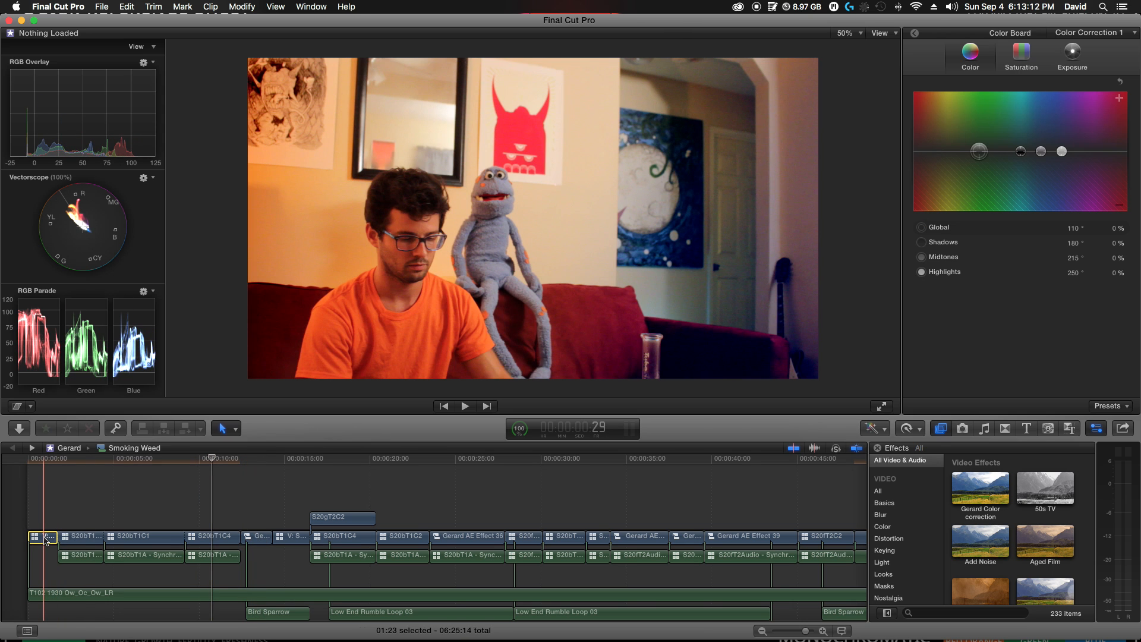
left_click(263, 538)
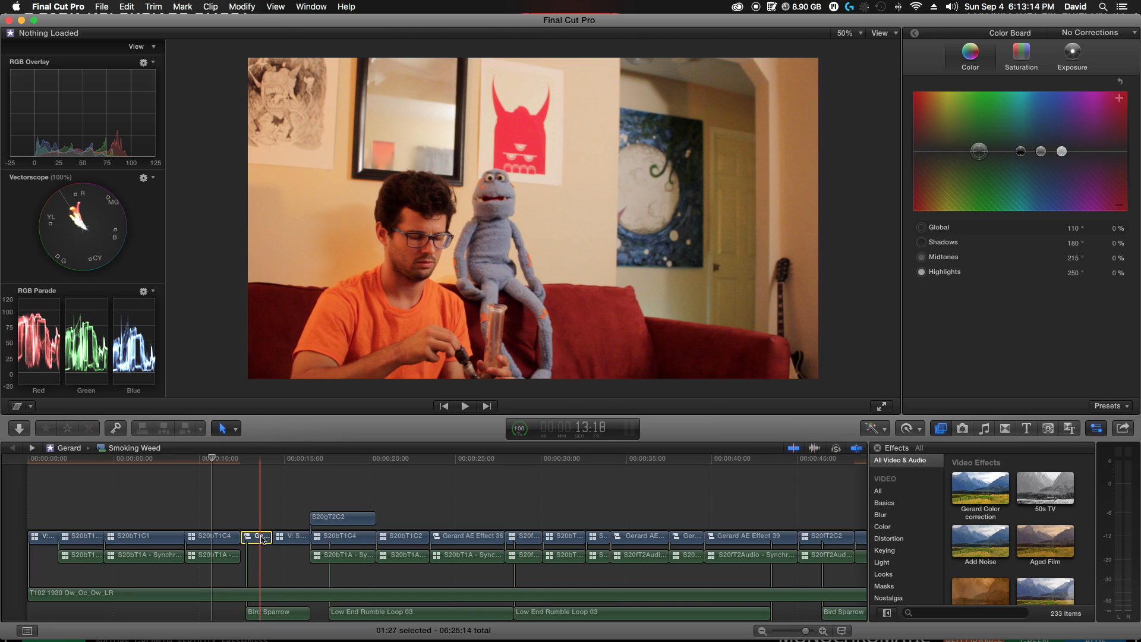
key("super+shift+v")
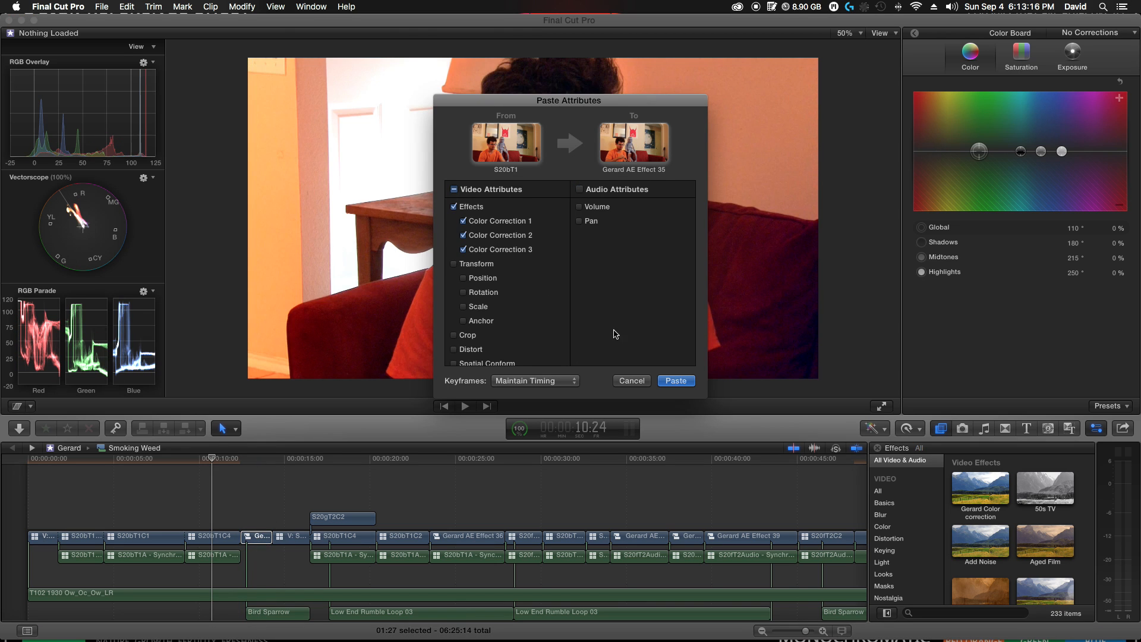
left_click(676, 381)
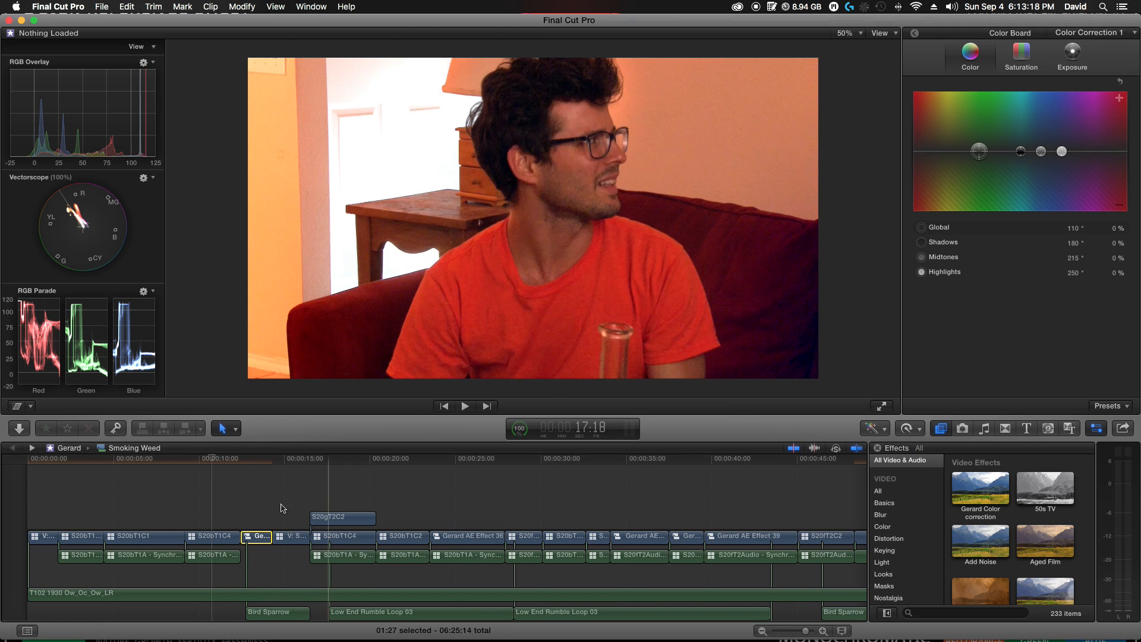
left_click(254, 461)
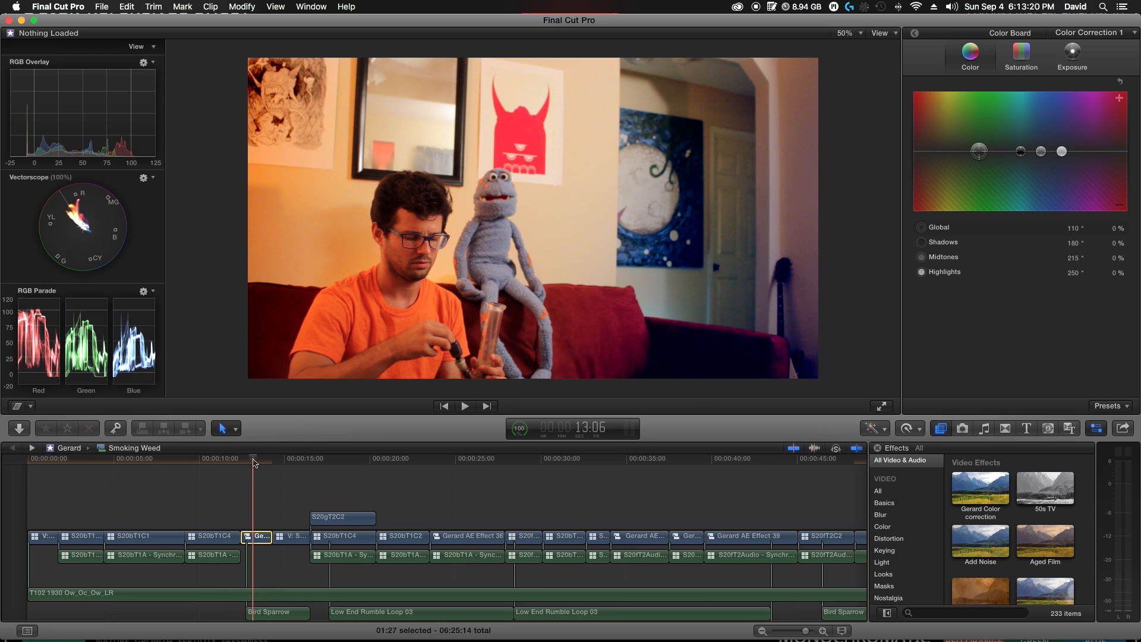
- Open the Gerard AE Effect 35 compound clip, examine the synchronized clip nested inside it, and return to the Smoking Weed timeline
double_click(262, 537)
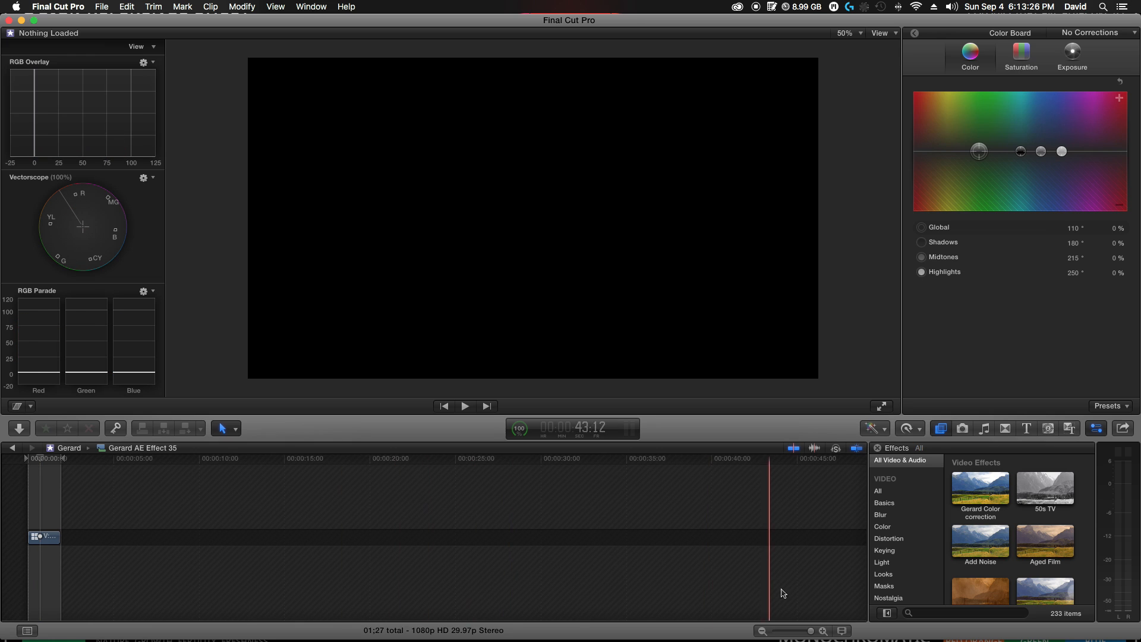
left_click(824, 631)
left_click(823, 632)
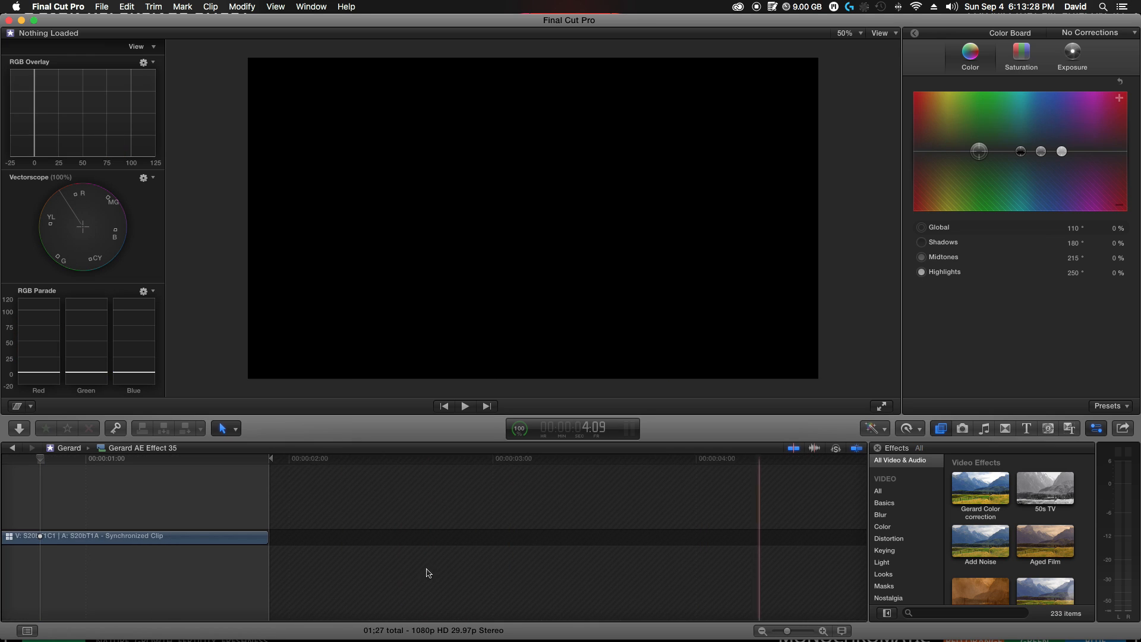
scroll(90, 565, "left", 1)
scroll(82, 562, "left", 4)
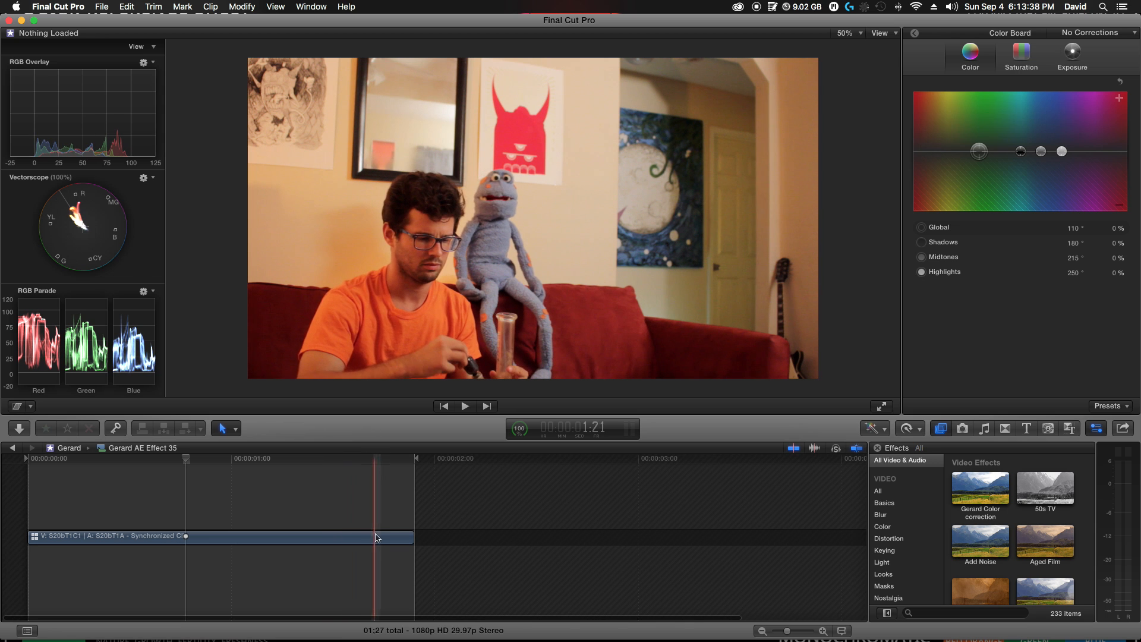
left_click(209, 542)
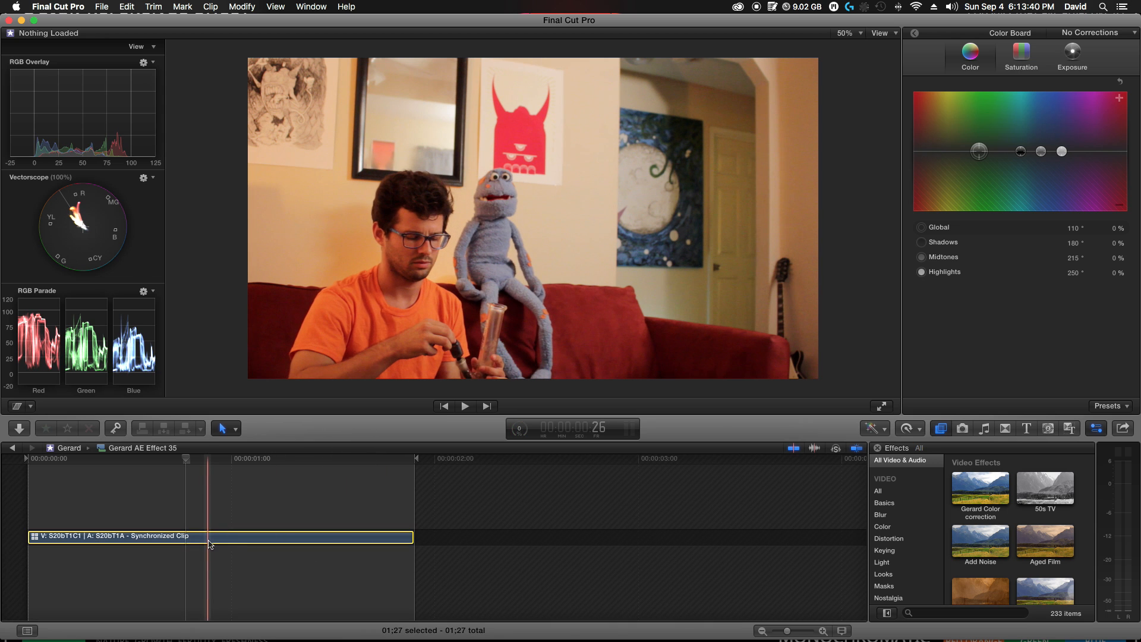
left_click(13, 449)
left_click(13, 450)
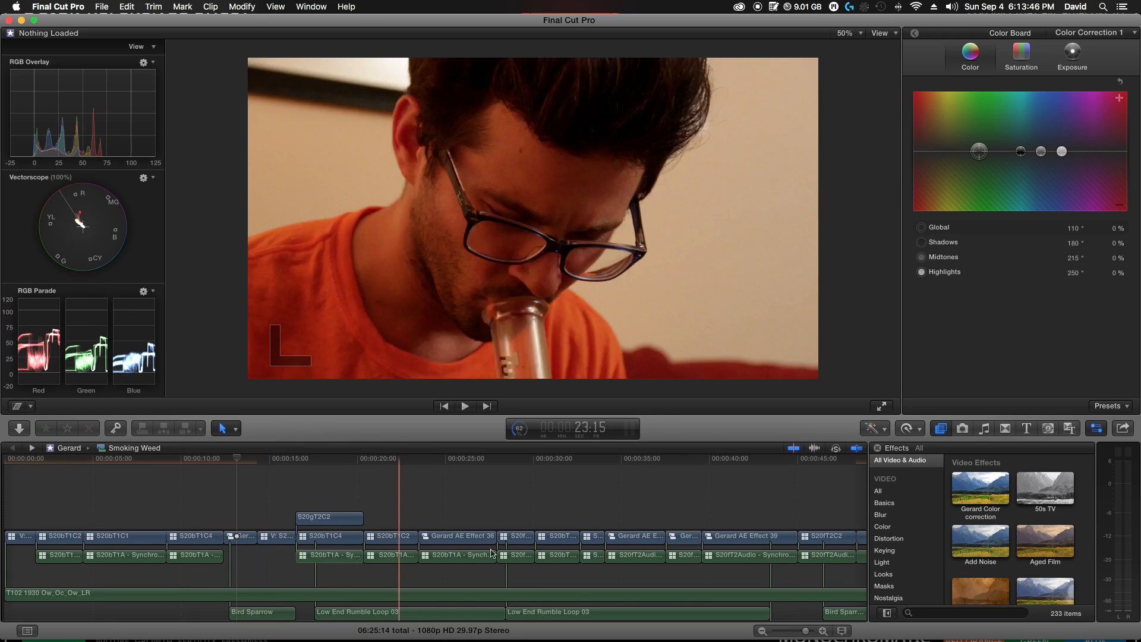
- Open the Gerard AE Effect 43 compound clip, inspect its two stacked video layers, and return to the Smoking Weed timeline
scroll(491, 553, "right", 15)
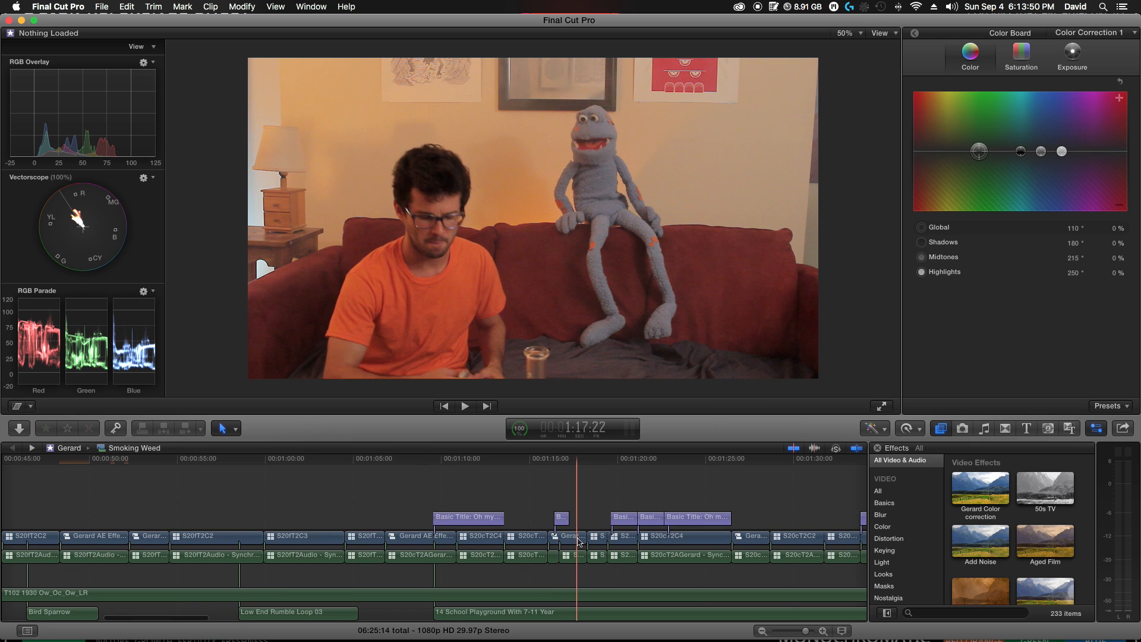
double_click(579, 541)
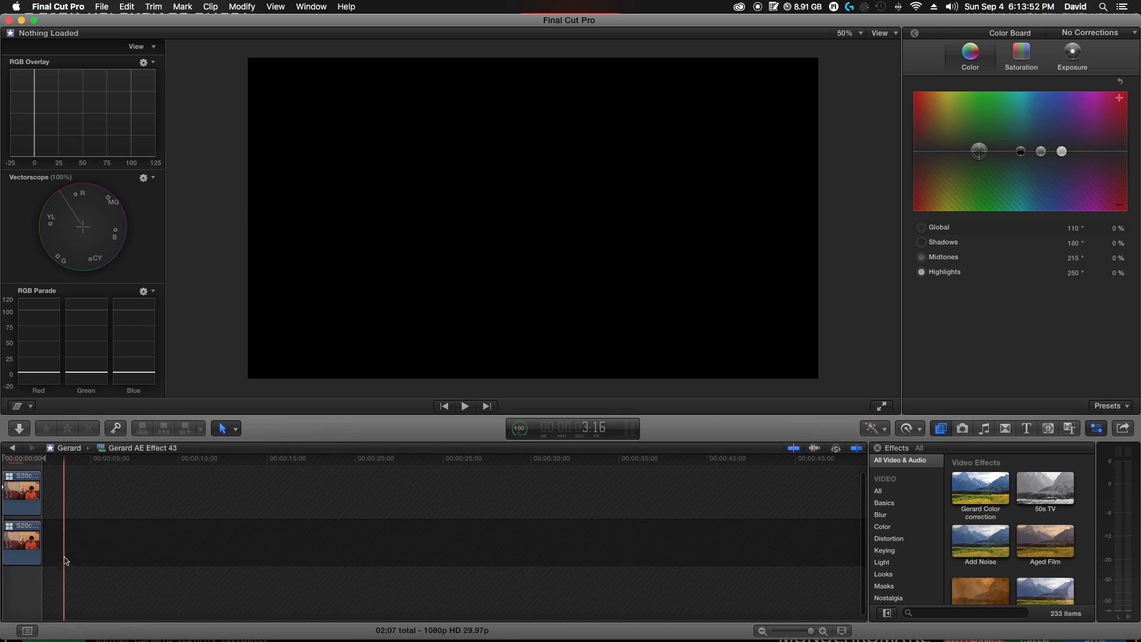
left_click(19, 514)
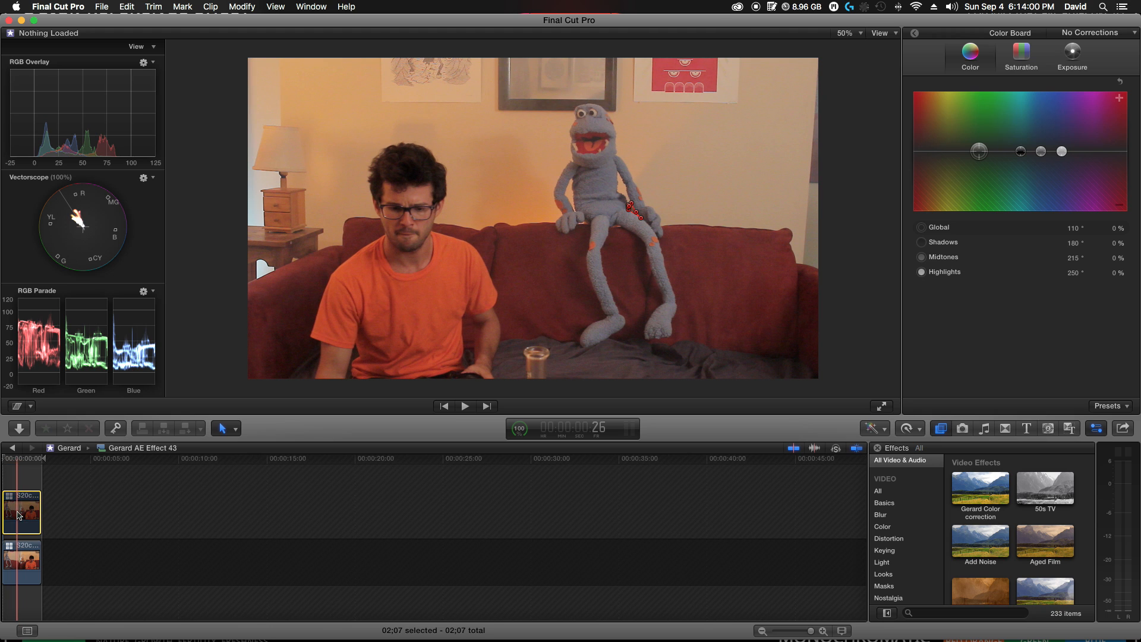
left_click(22, 562)
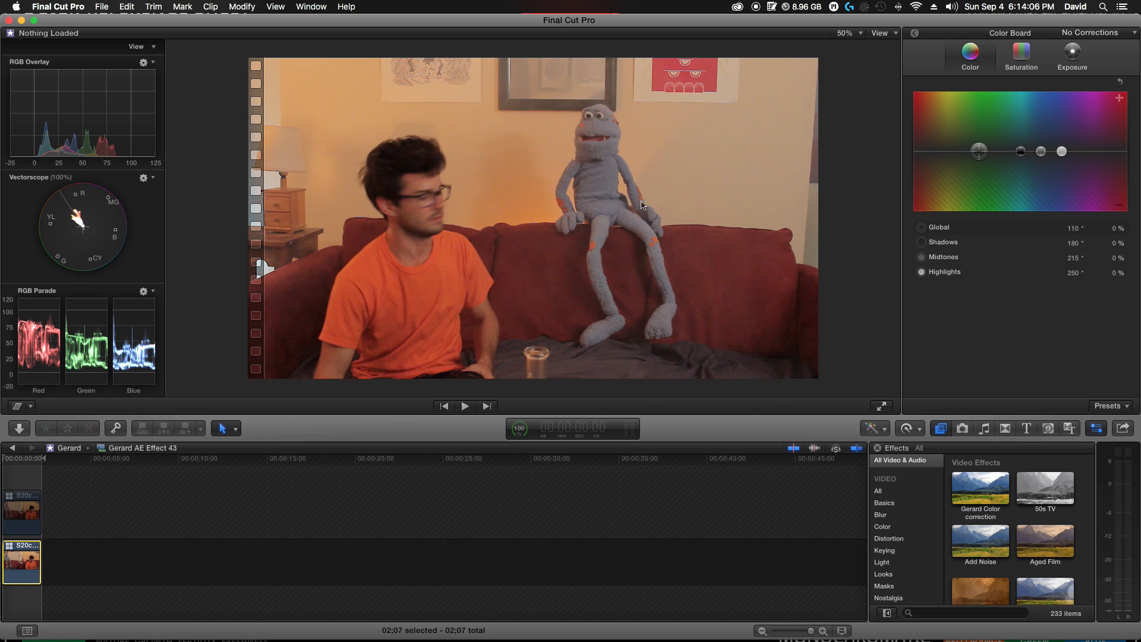
left_click(22, 519)
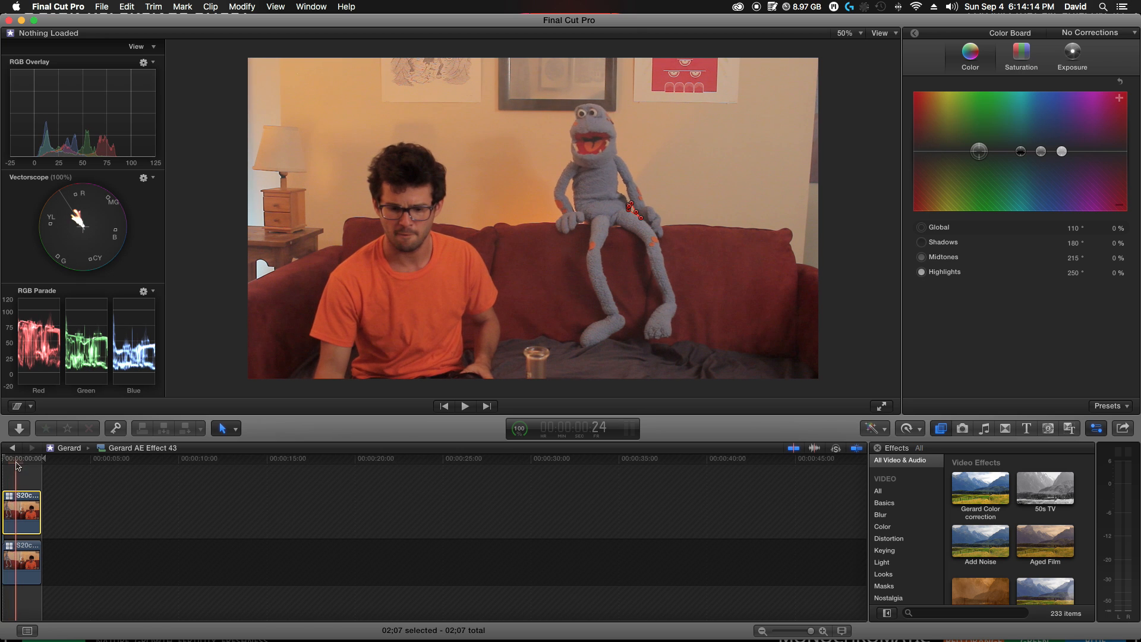
left_click(24, 541)
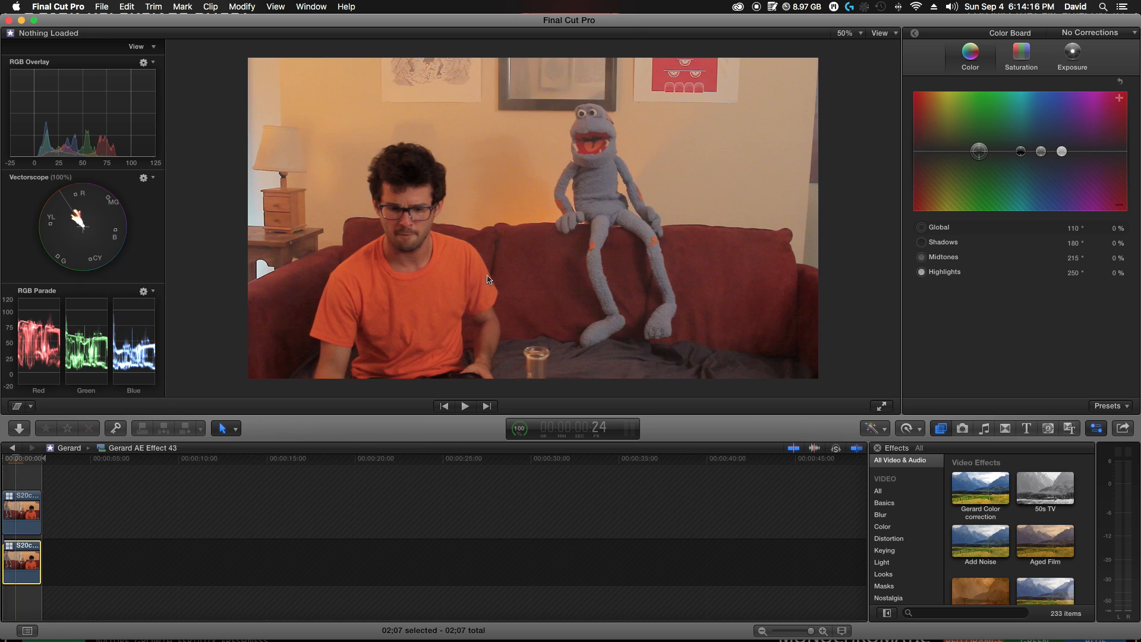
left_click(13, 449)
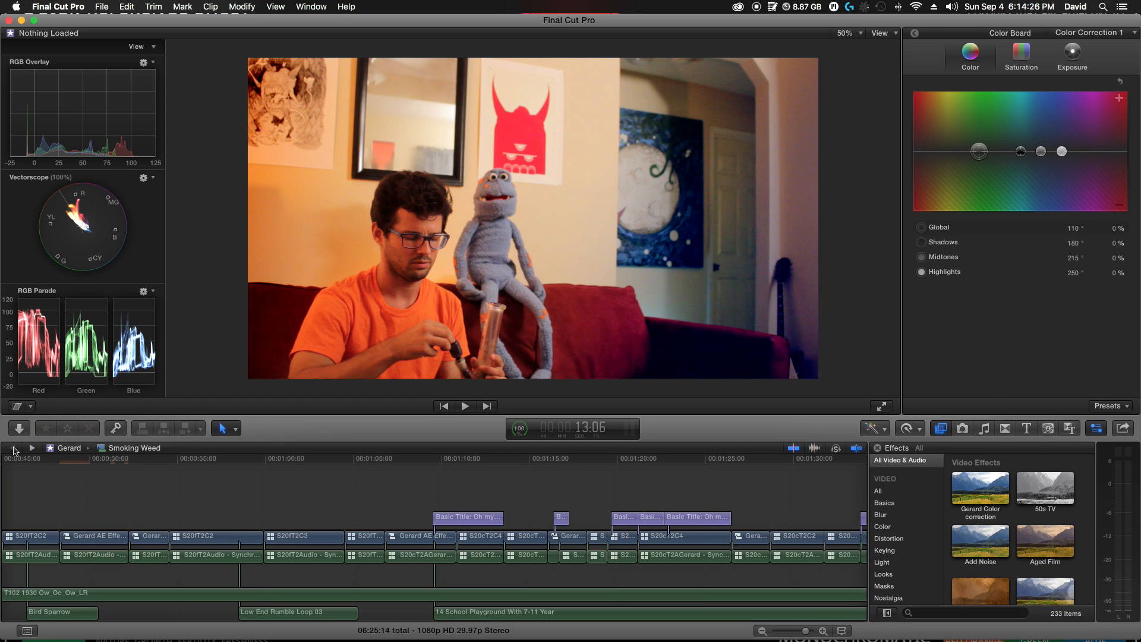
- Copy the second clip, S20bT1C2, and paste its four color correction effects onto the puppet close-up following Gerard AE Effect 35
scroll(167, 576, "left", 10)
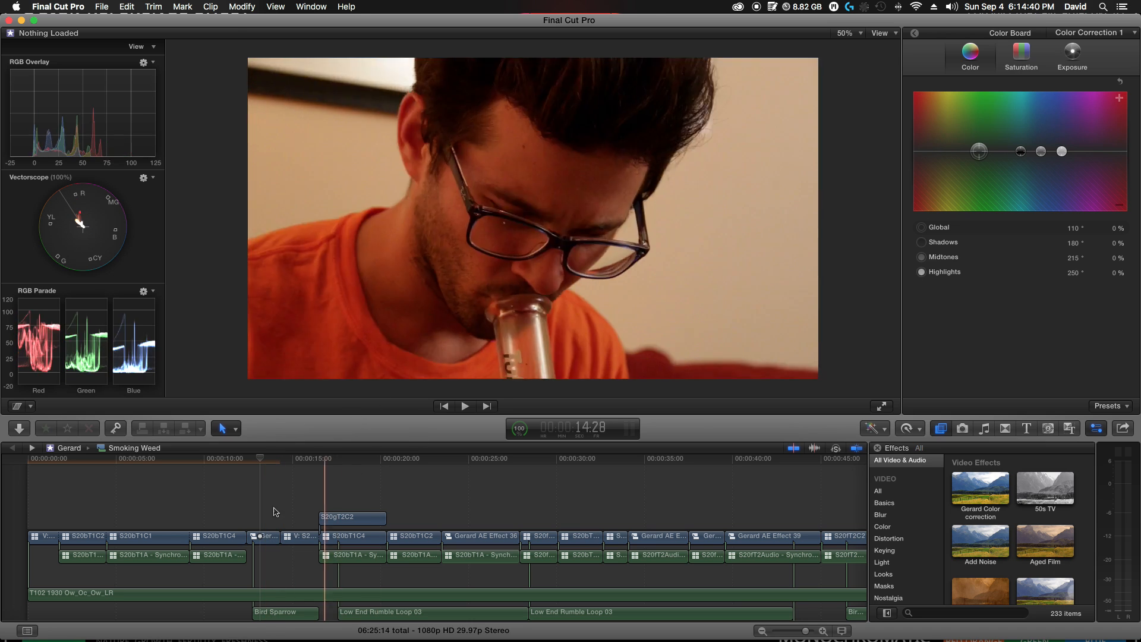
left_click(301, 538)
left_click(86, 538)
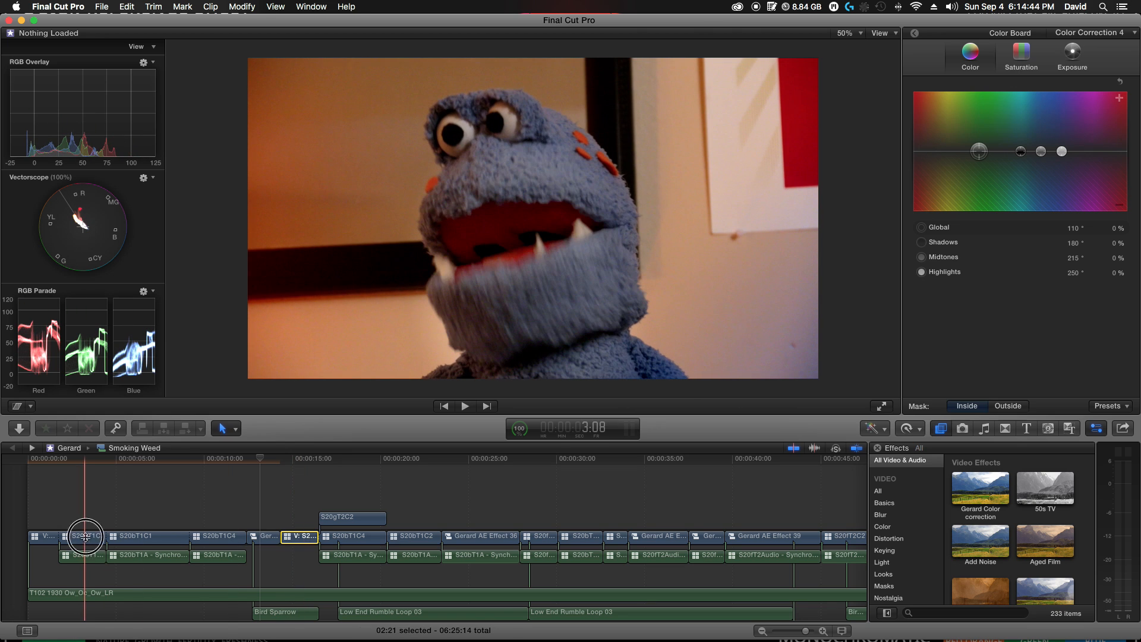
left_click(302, 539)
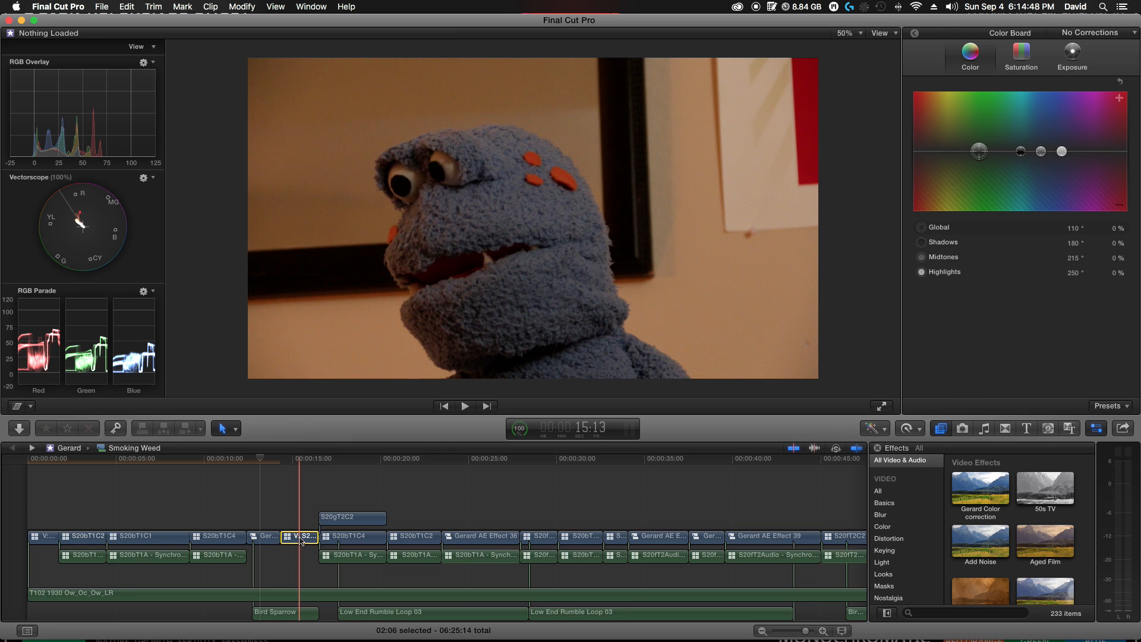
key("super+shift+v")
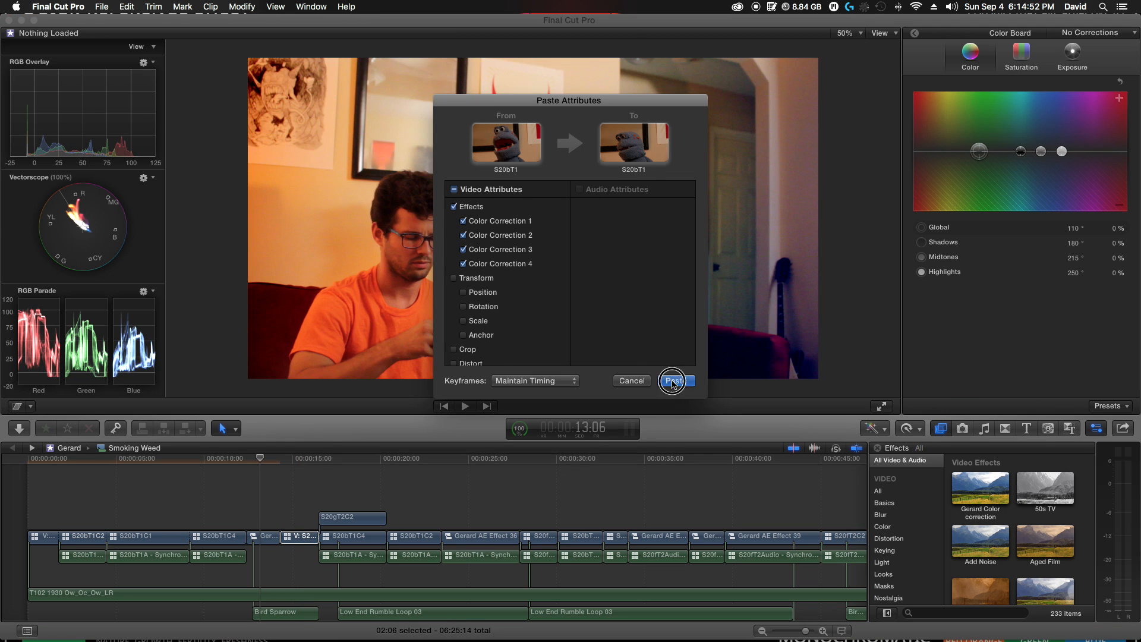
left_click(673, 382)
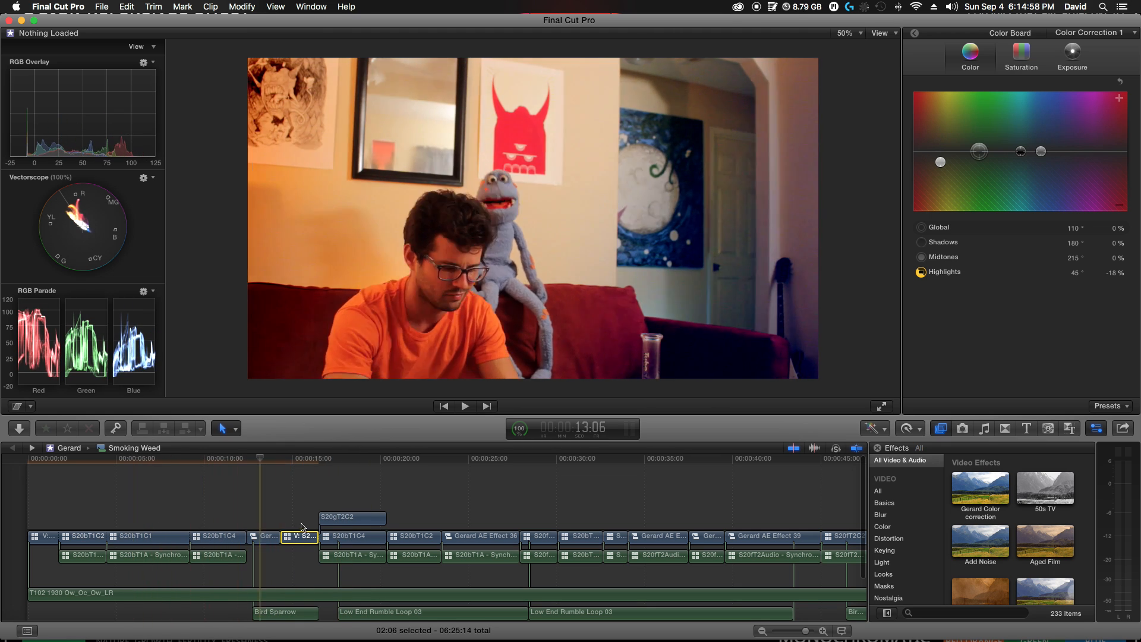
- Paste the copied default color correction effects onto the connected close-up clip S20gT2C2
left_click(352, 519)
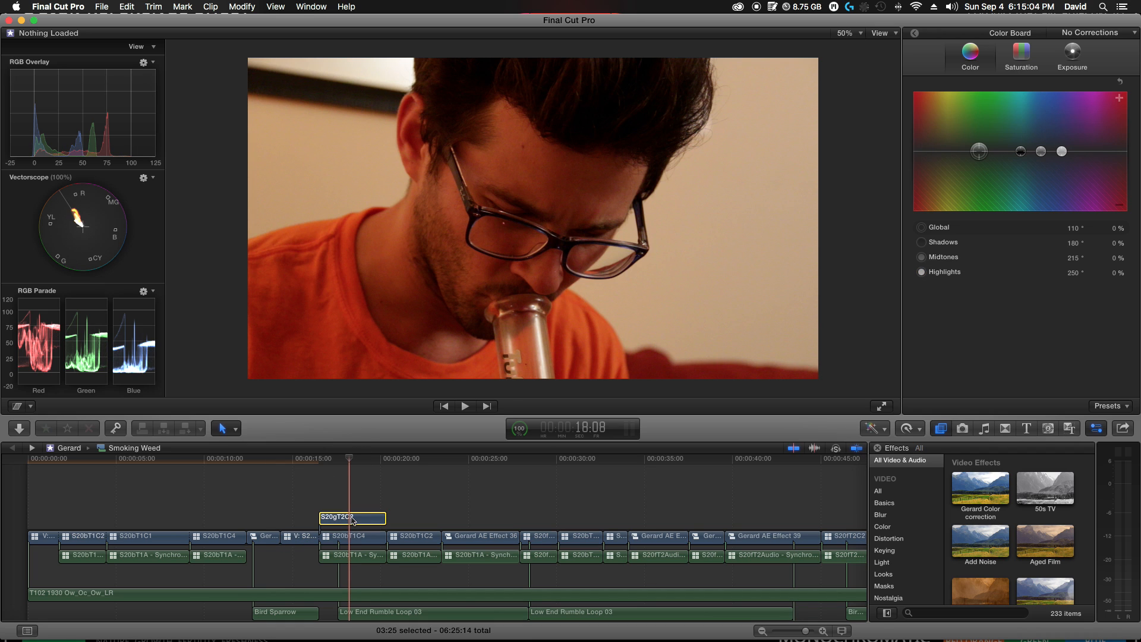
key("alt+super+v")
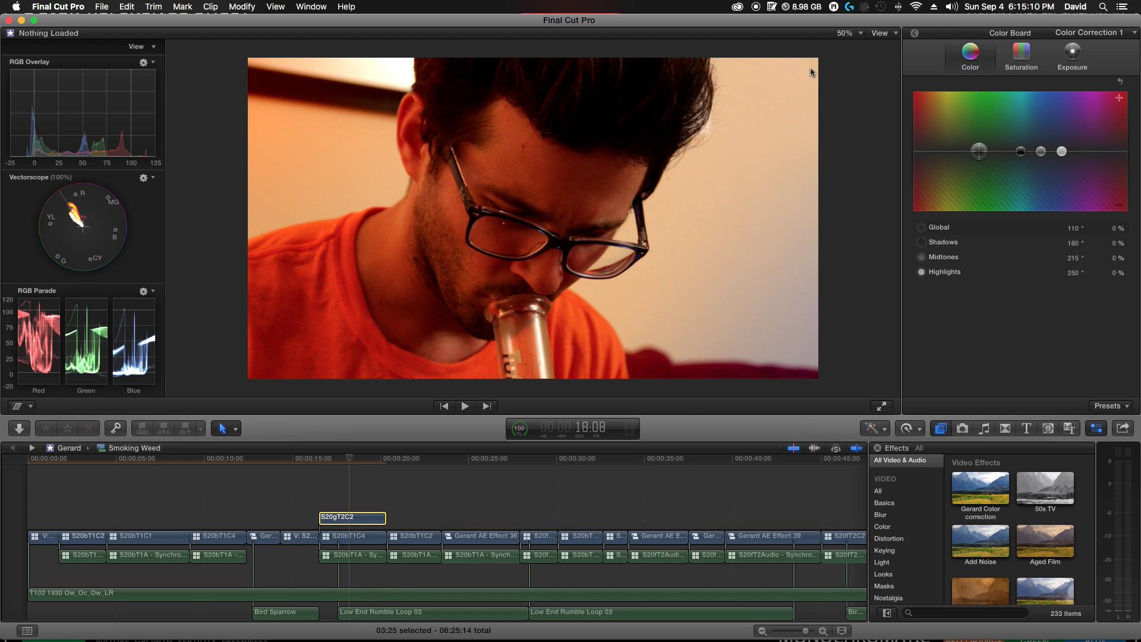
- With the viewer at 25%, move S20gT2C2's Color Correction 3 shape mask beyond the picture's upper-left corner and reduce its feather
left_click(853, 34)
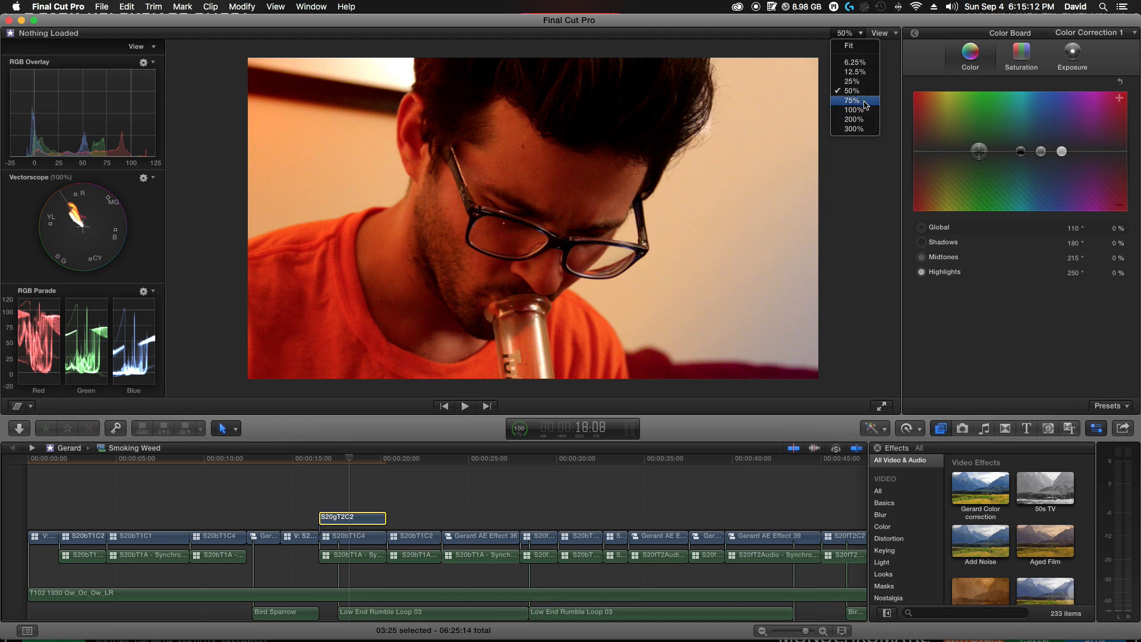
left_click(852, 81)
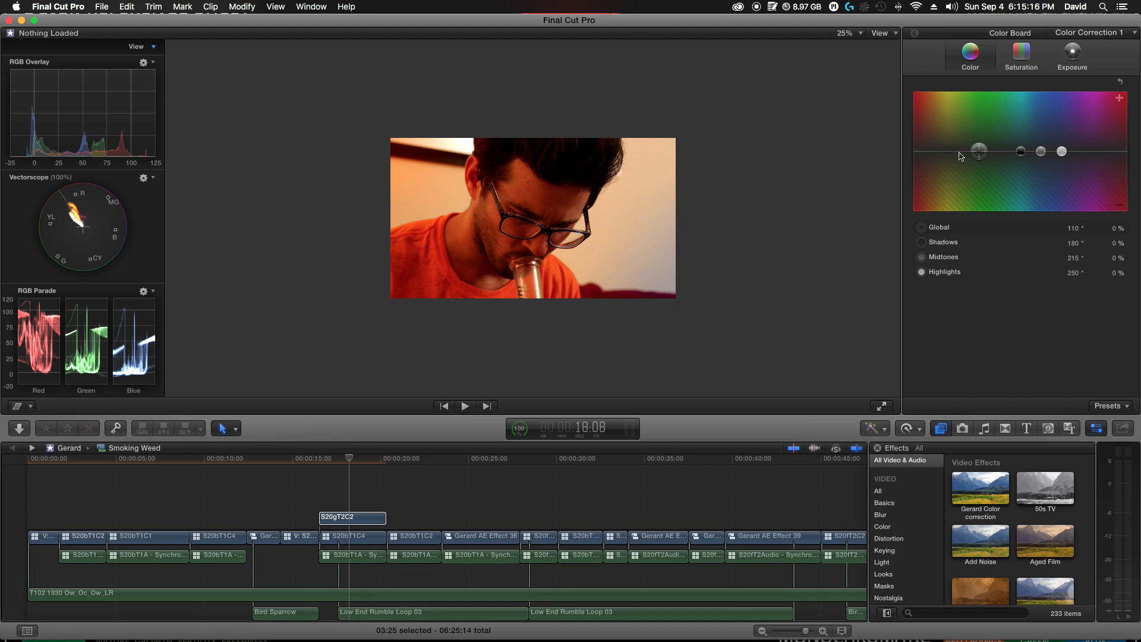
key("super+6")
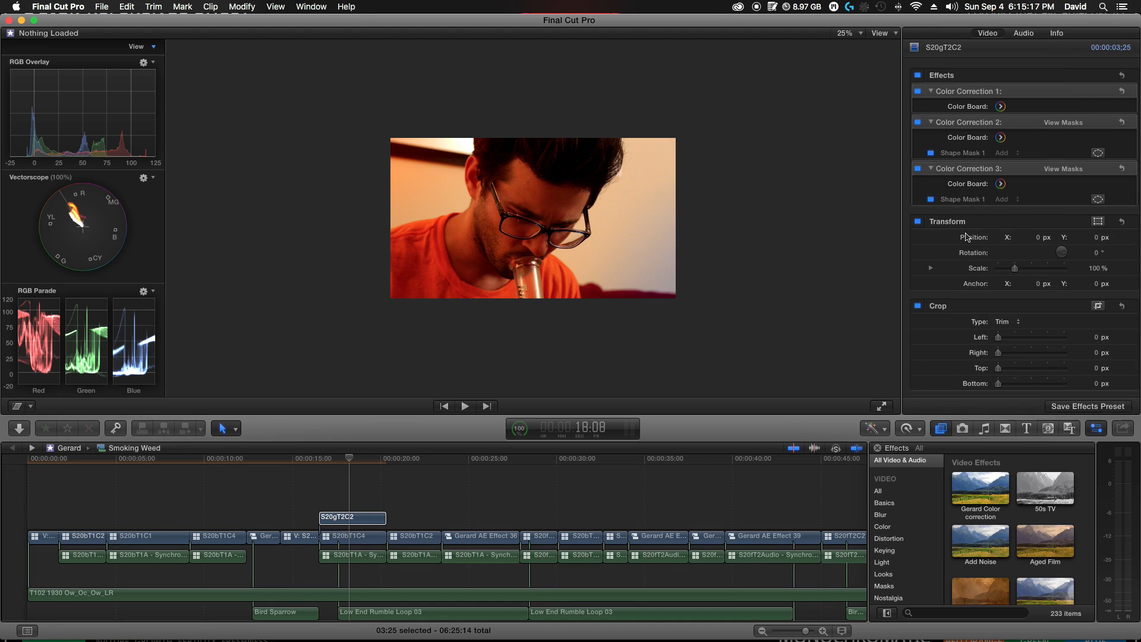
left_click(971, 202)
left_click_drag(347, 89, 326, 146)
left_click_drag(507, 173, 486, 191)
left_click_drag(335, 135, 349, 121)
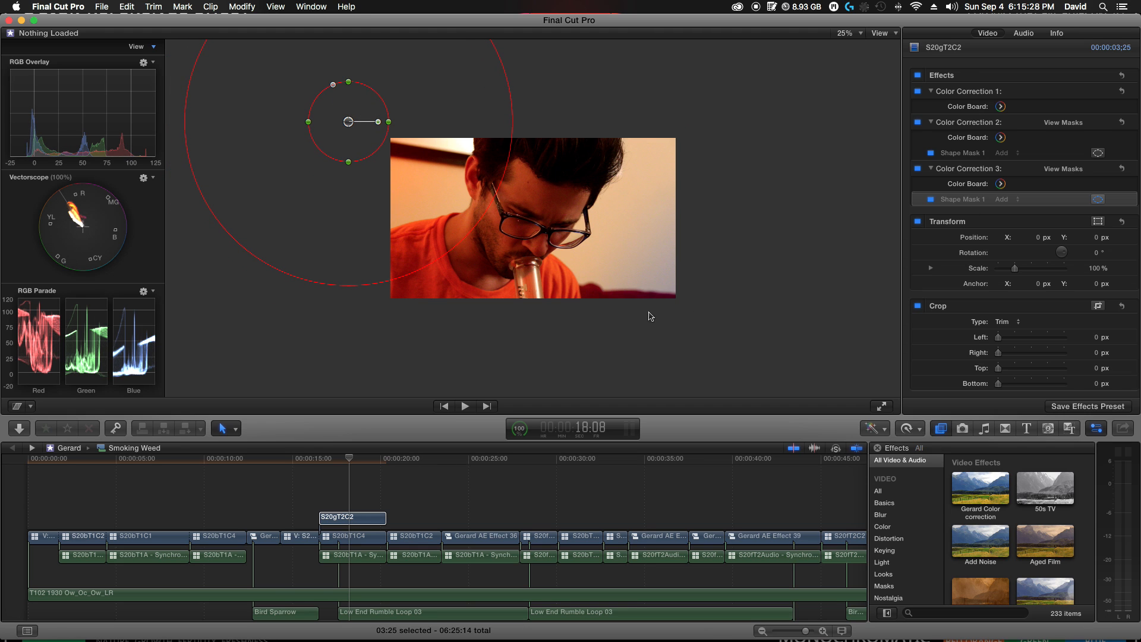
- Adjust Color Correction 2's shape mask around the picture's lower-right corner so its feather covers the wall behind the man
left_click(967, 197)
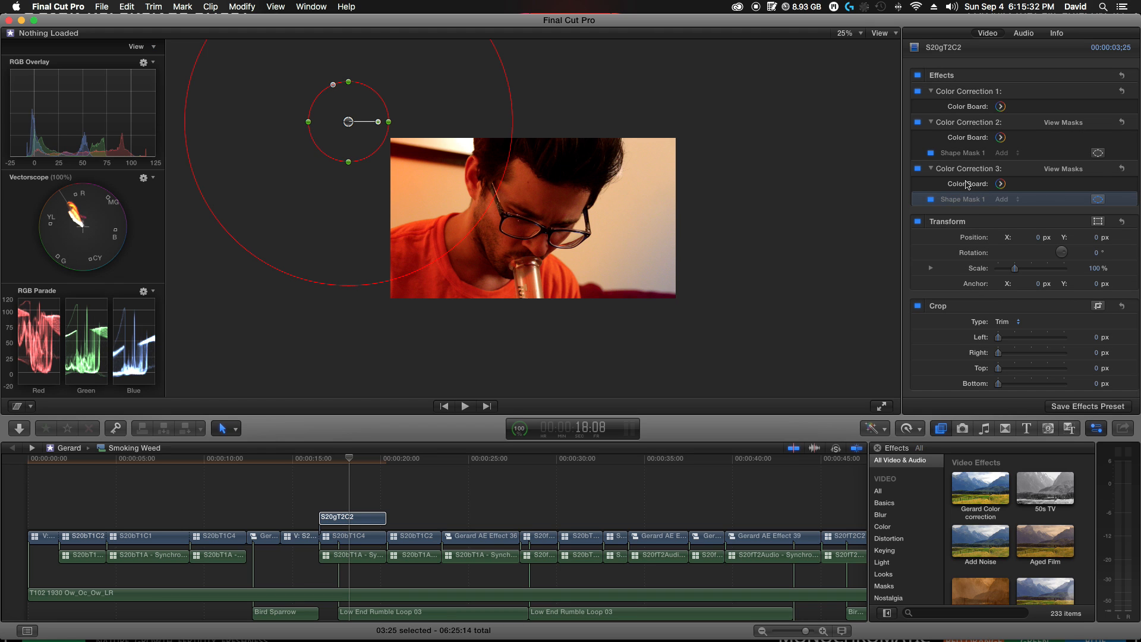
mouse_move(964, 204)
left_click(964, 156)
left_click_drag(698, 317, 621, 276)
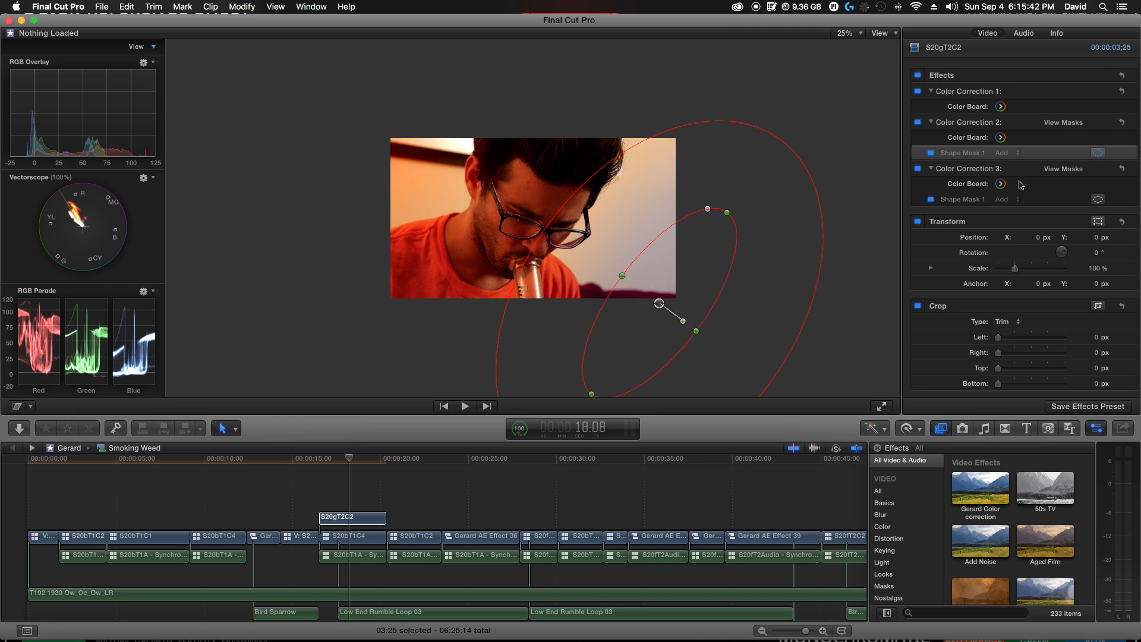
scroll(1003, 186, "down", 1)
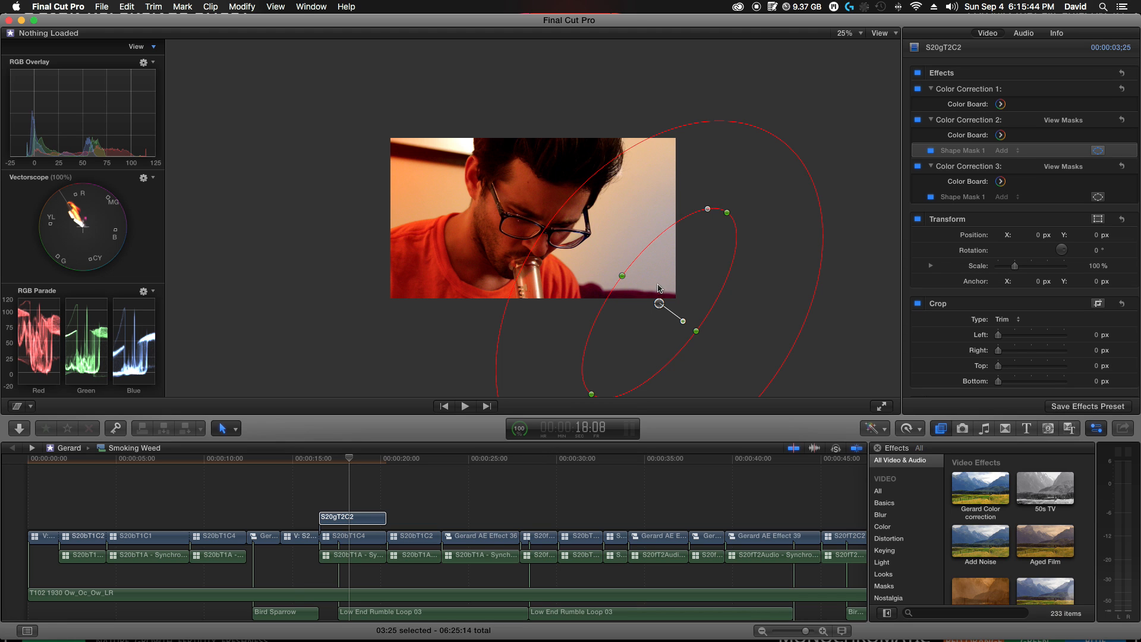
left_click(1001, 181)
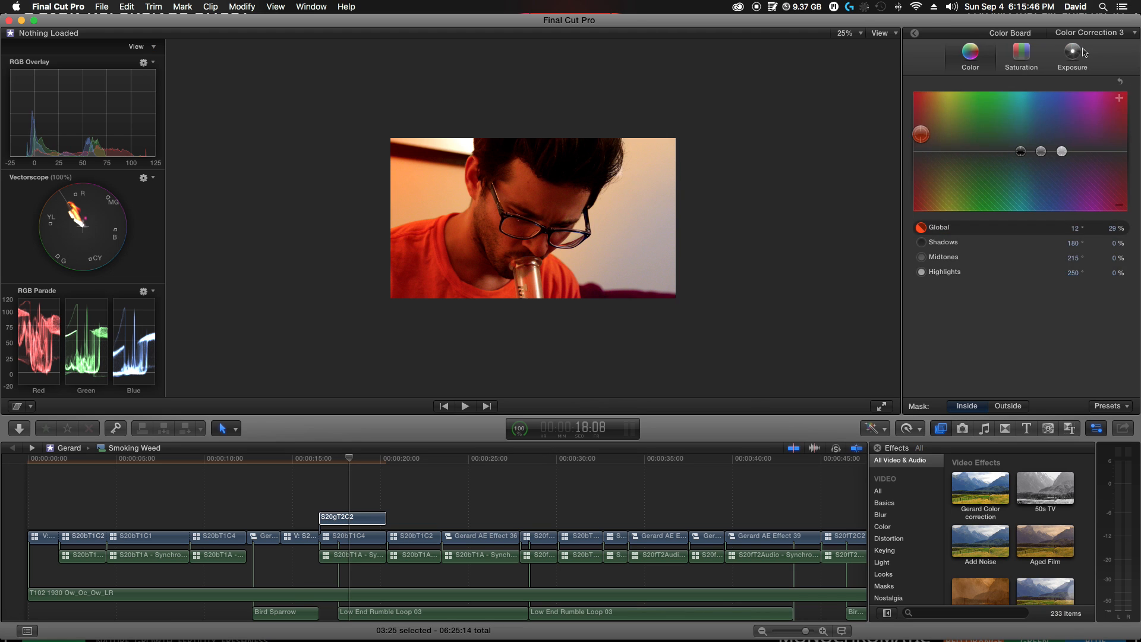
left_click(1083, 52)
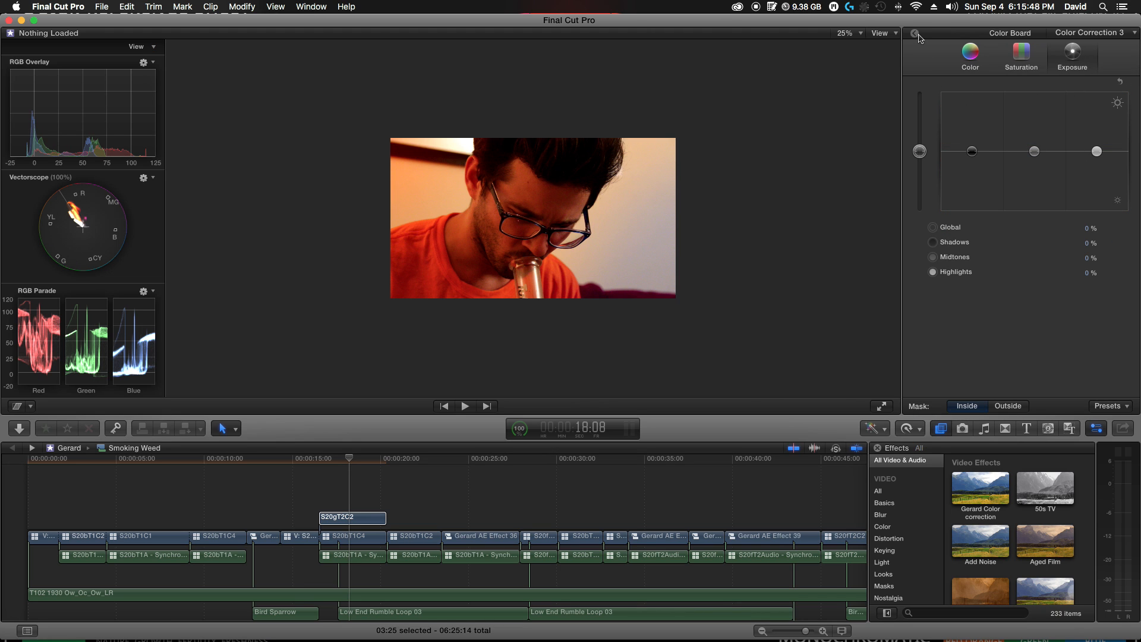
left_click(916, 37)
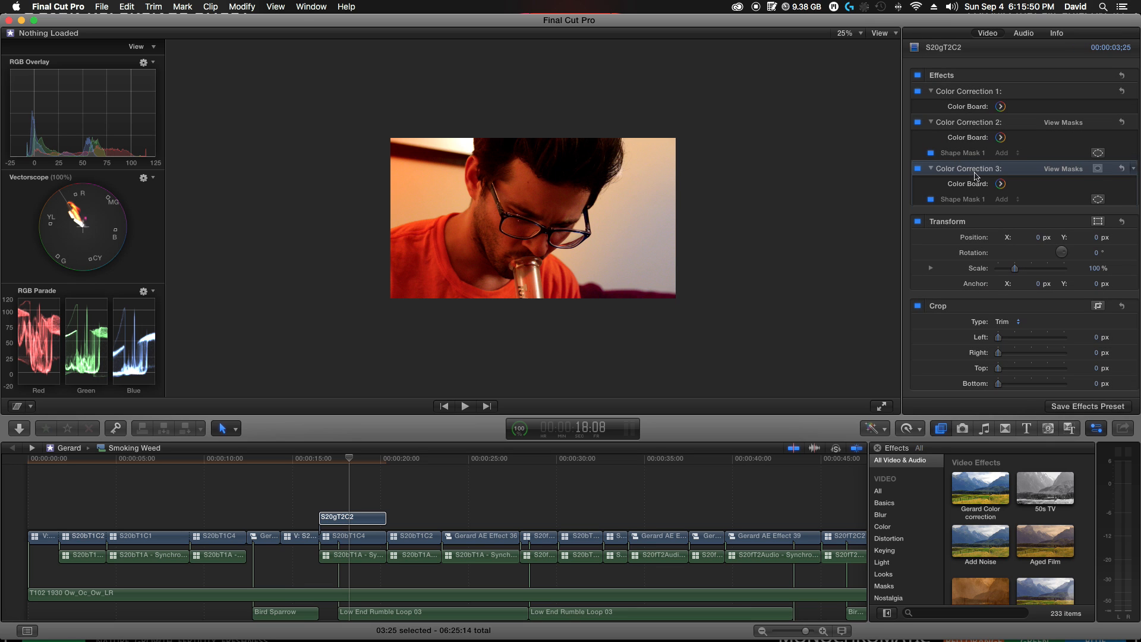
- Lower the shadows exposure of S20gT2C2's Color Correction 2 to -21%
left_click(968, 202)
left_click(970, 153)
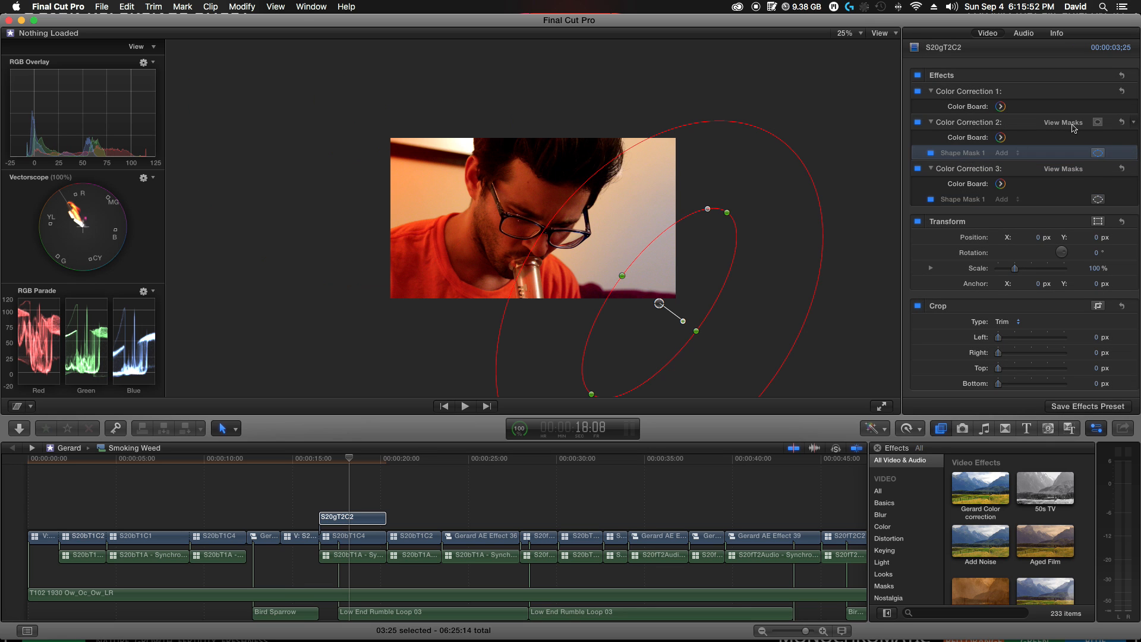
left_click(1001, 138)
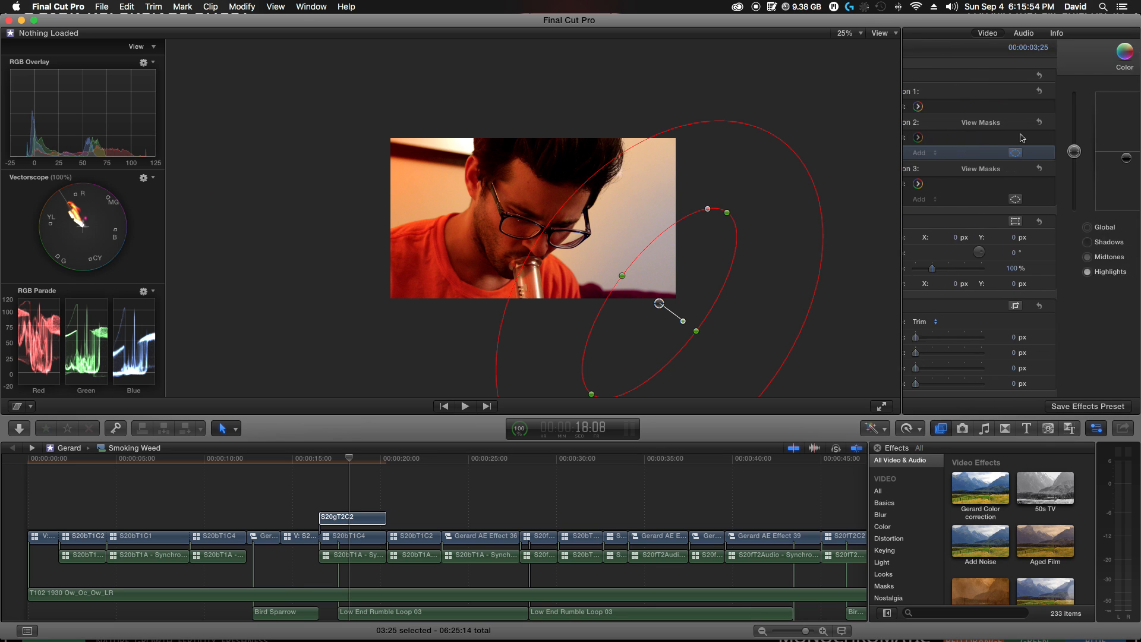
left_click_drag(972, 163, 973, 177)
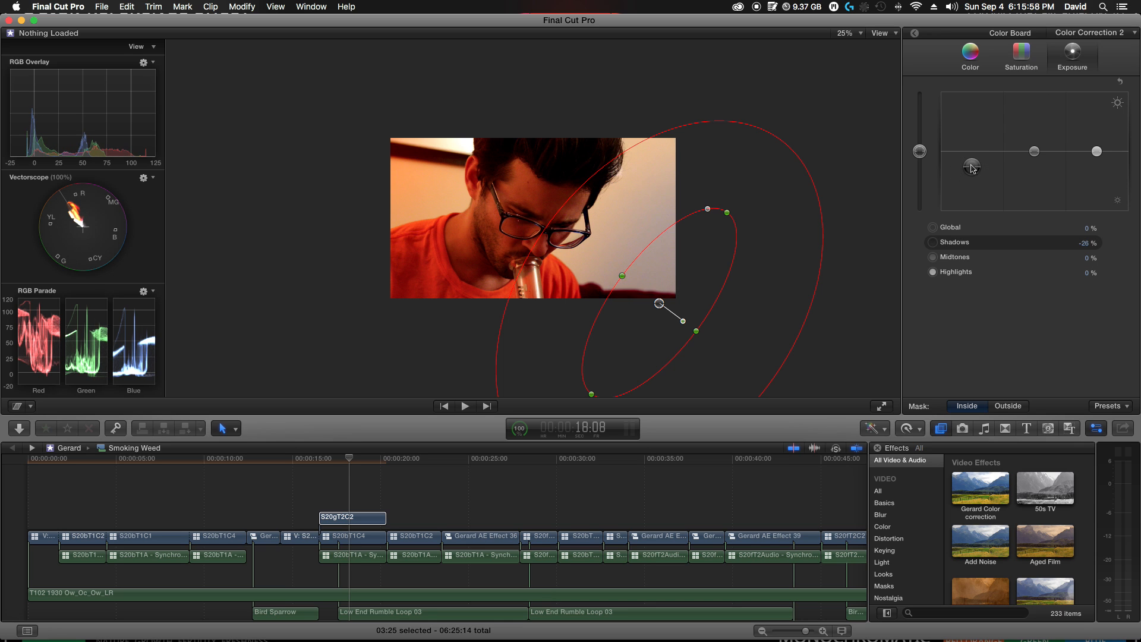
- Strengthen the blue tint inside Color Correction 2's mask by setting its global color to 216° at 60%
left_click(970, 54)
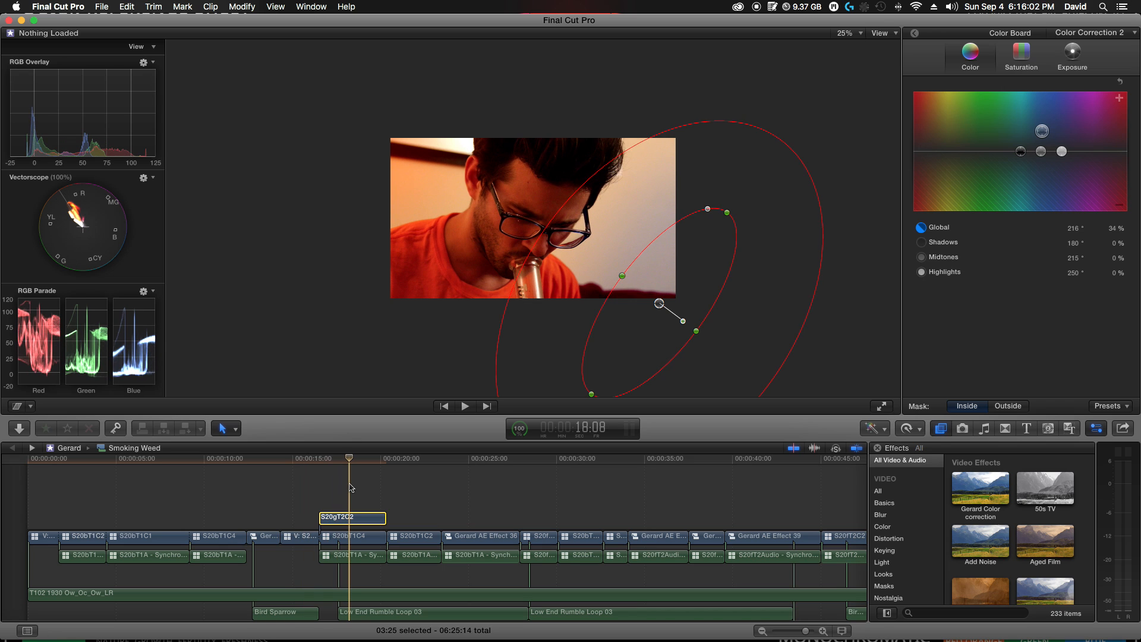
left_click(1028, 55)
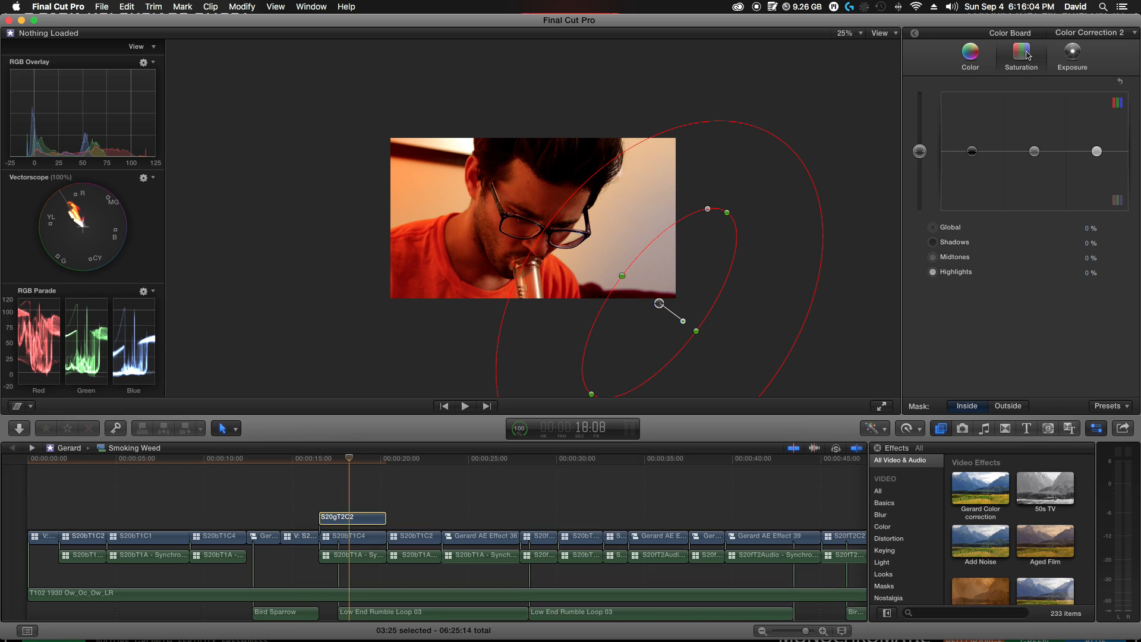
mouse_move(1039, 132)
left_mouse_down()
mouse_move(1038, 86)
mouse_move(1035, 150)
left_mouse_up()
left_click(1076, 53)
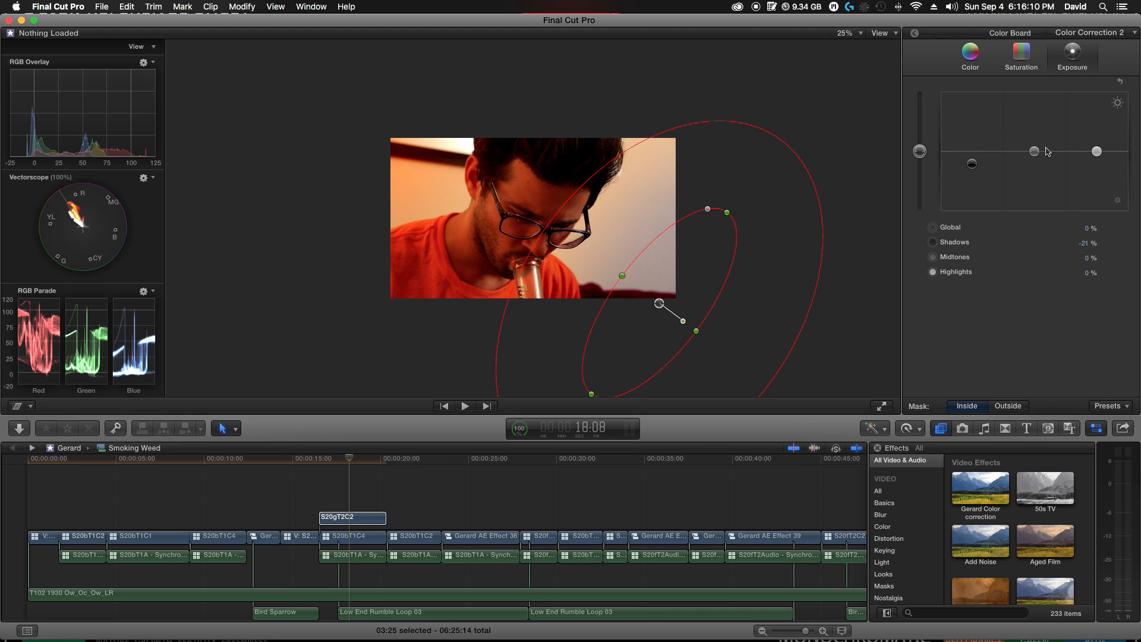
left_click(963, 56)
left_click_drag(1043, 132, 1043, 122)
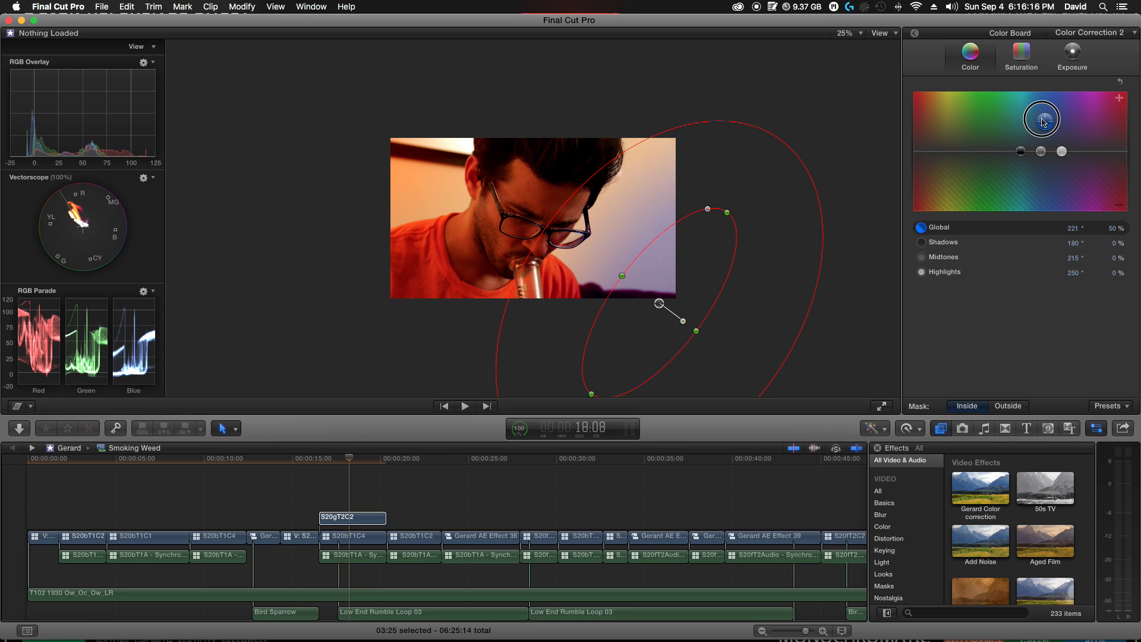
key("super+z")
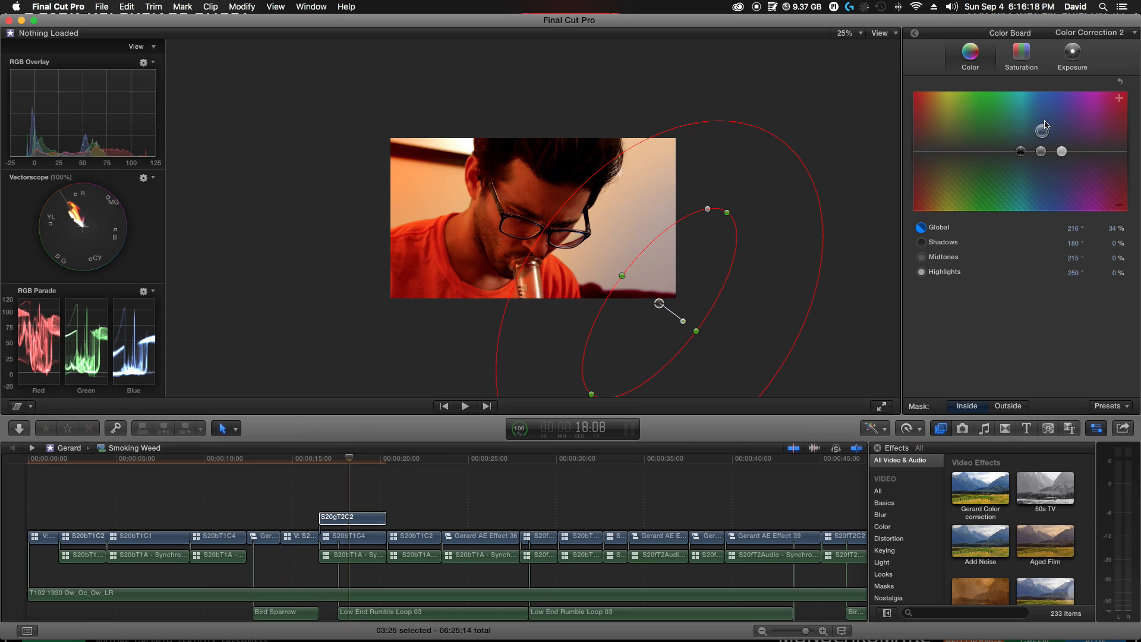
left_click_drag(1042, 133, 1043, 117)
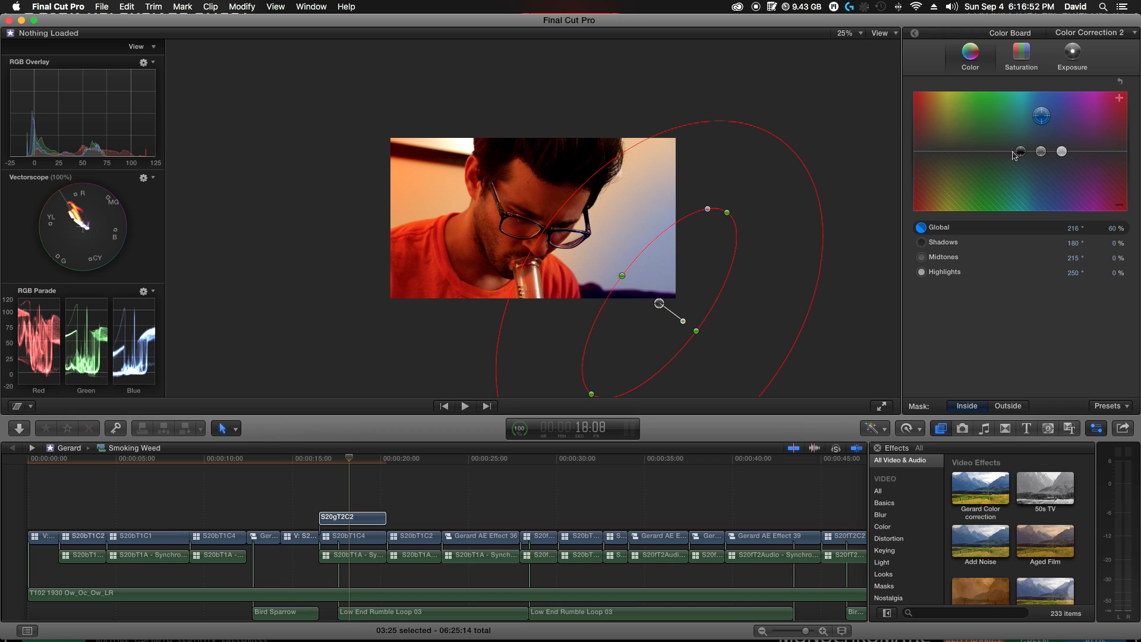
- Set Color Correction 2's midtones color to 215° at 8%, and shift its shape mask away from the man with a wider feather
left_click_drag(1022, 153, 1046, 150)
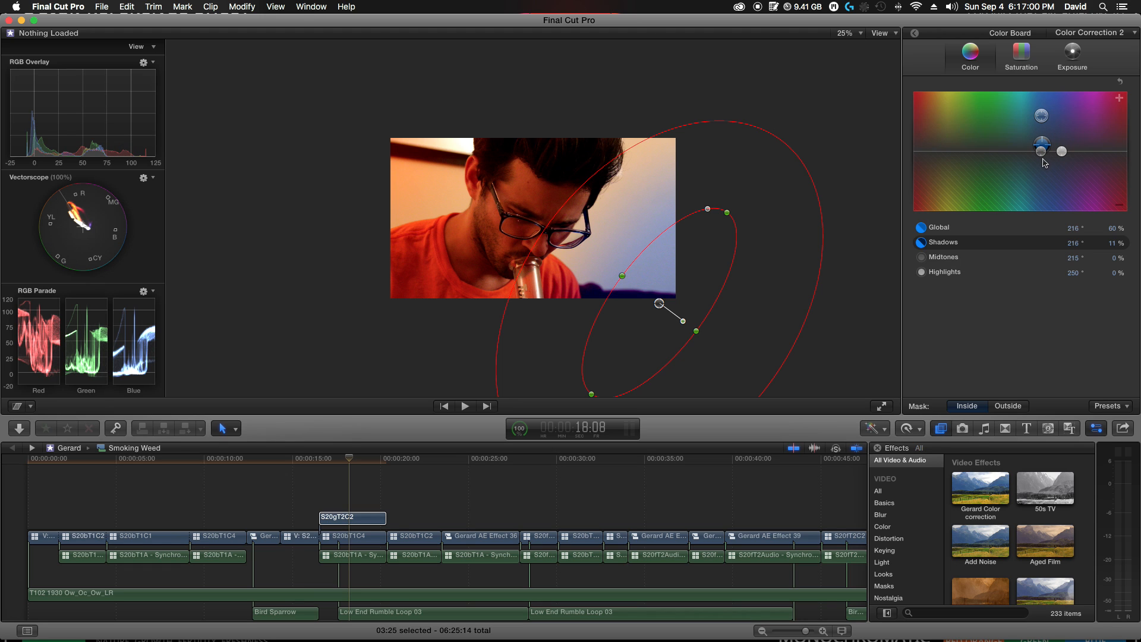
key("Delete")
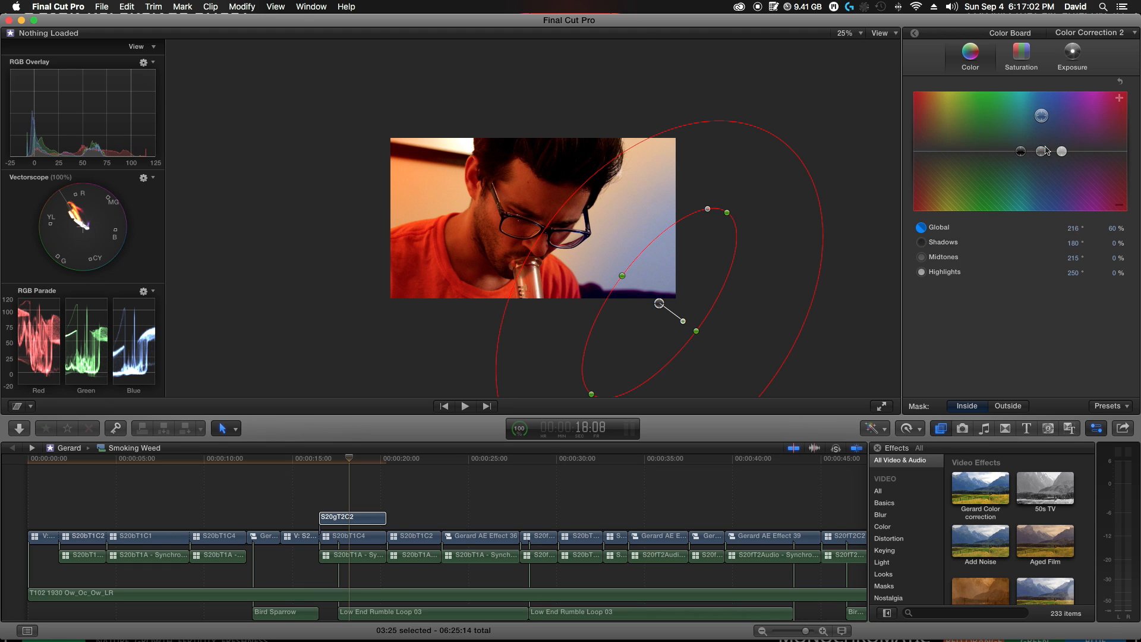
left_click_drag(1042, 153, 1045, 149)
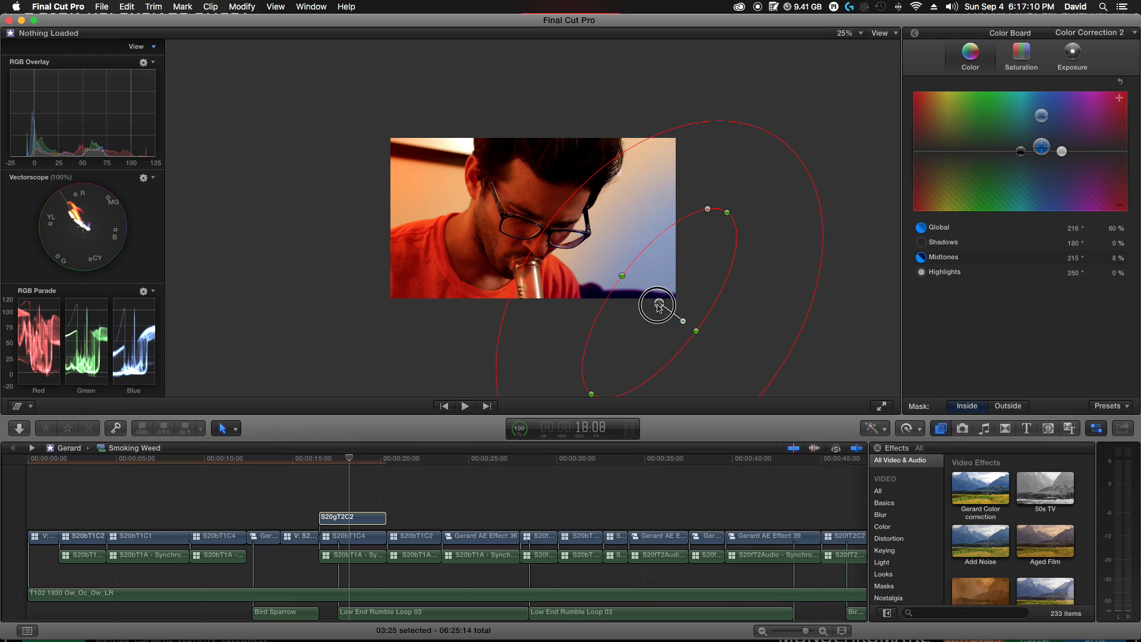
left_click_drag(659, 305, 677, 318)
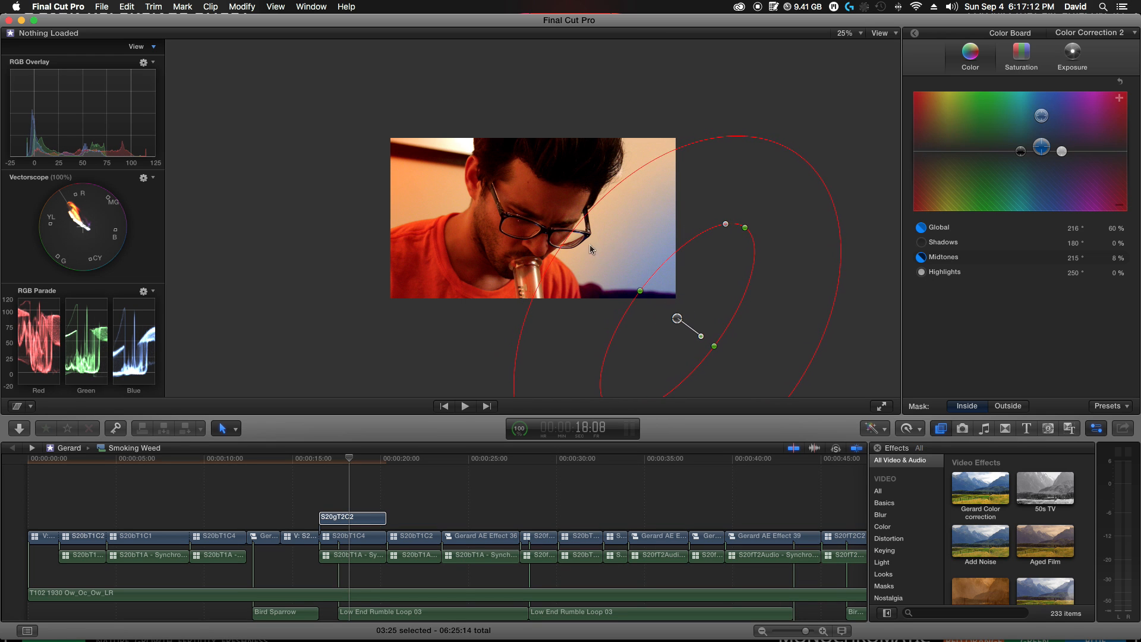
left_click_drag(566, 229, 554, 221)
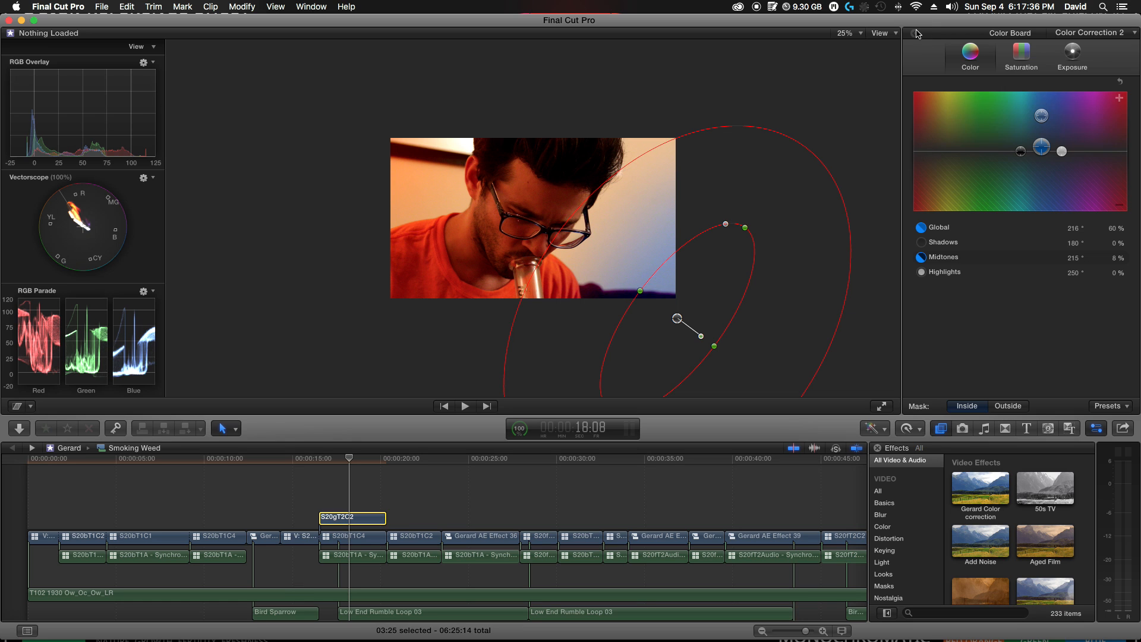
- Compare the close-up with Color Correction 3 and Color Correction 2 each disabled and re-enabled in turn
left_click(917, 169)
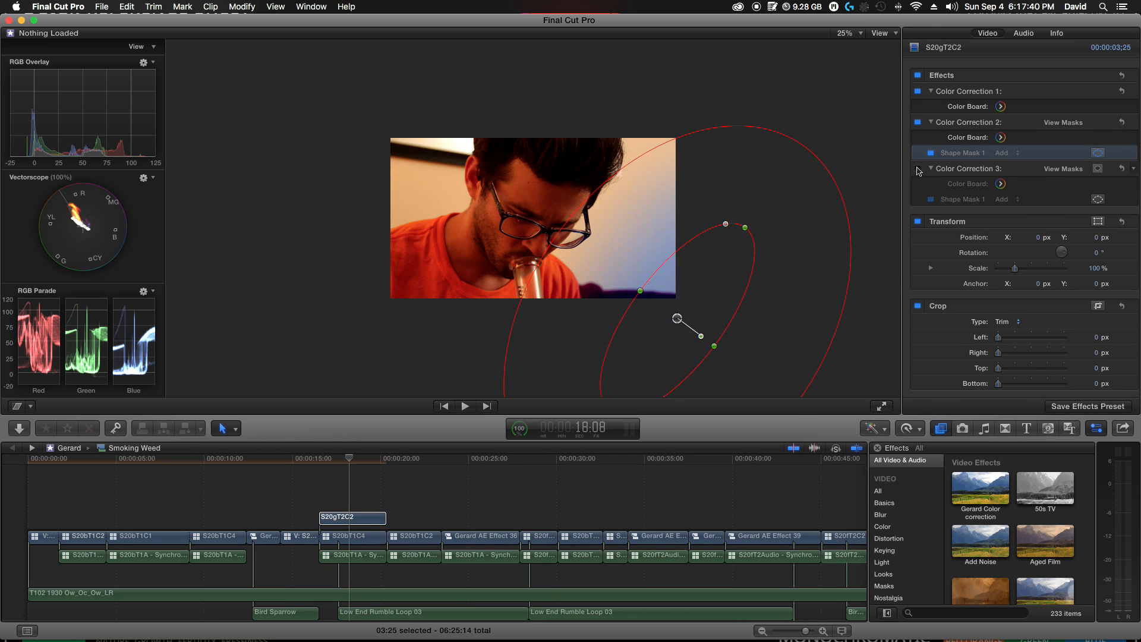
left_click(918, 169)
left_click(918, 123)
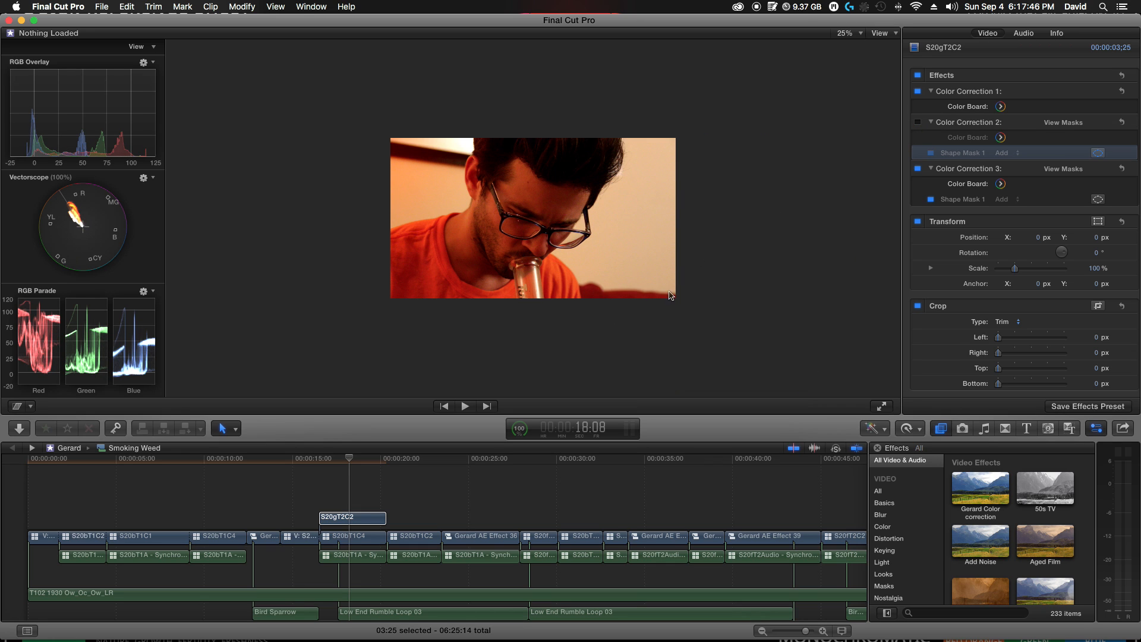
left_click(918, 123)
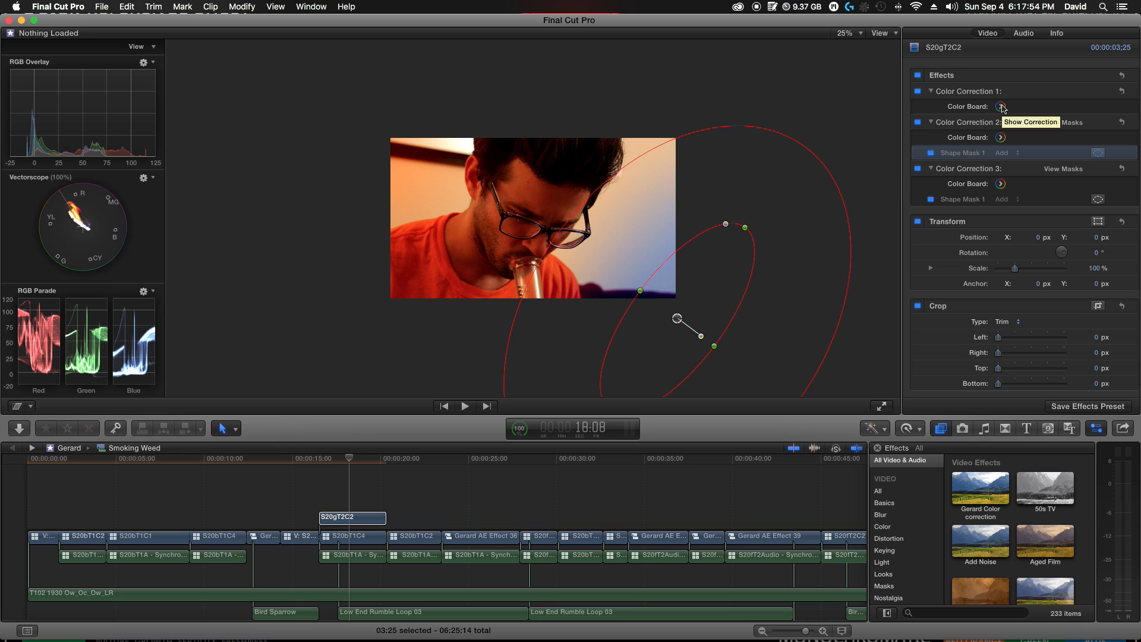
- In Color Correction 1 of S20gT2C2, set the global color to 12° at -8% and the midtones exposure to 8%
left_click(1002, 107)
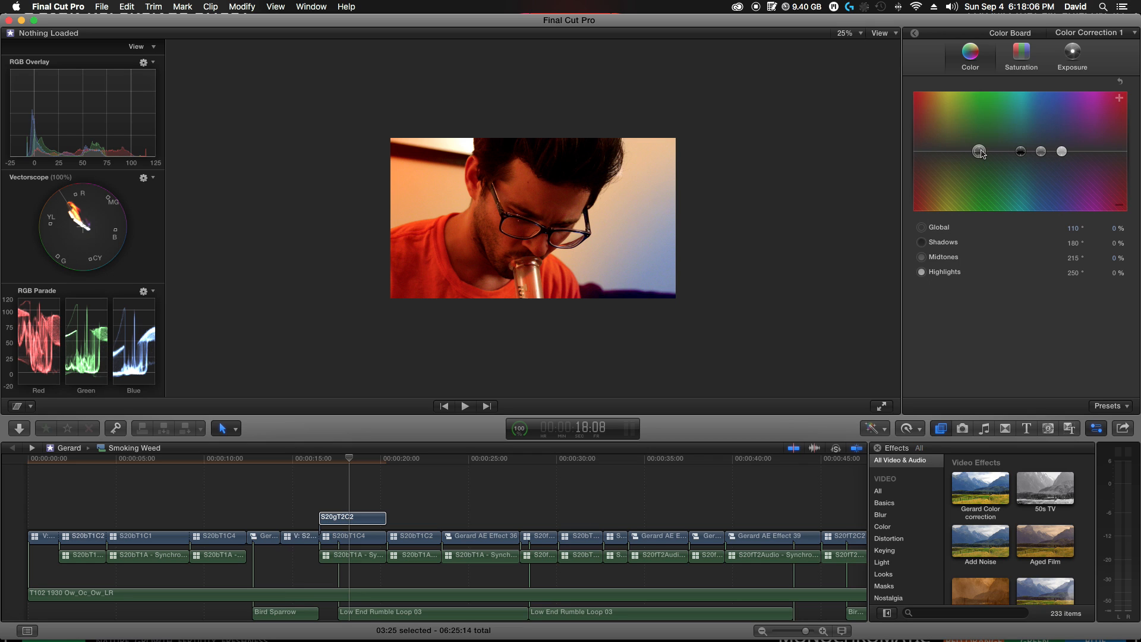
left_click_drag(981, 153, 924, 158)
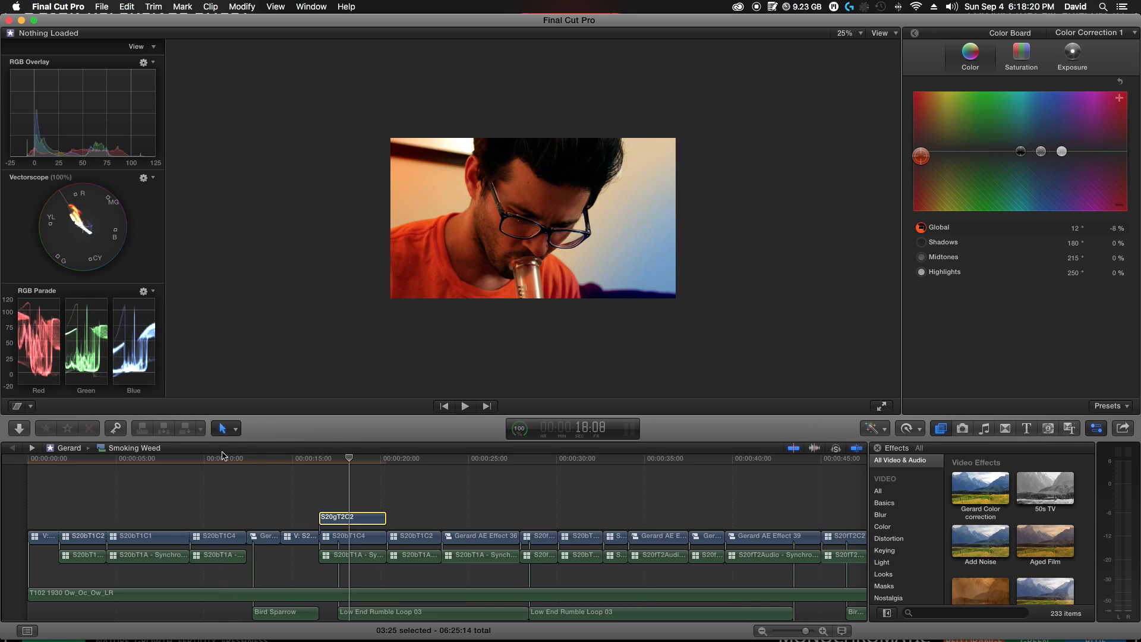
left_click(1075, 54)
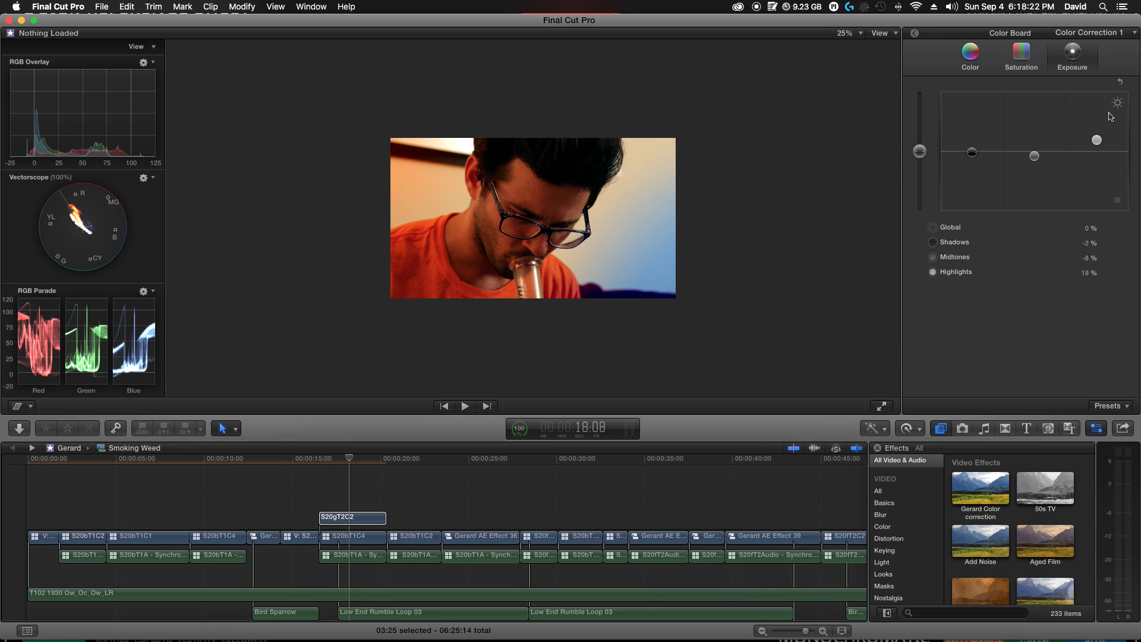
left_click_drag(1038, 163, 1038, 153)
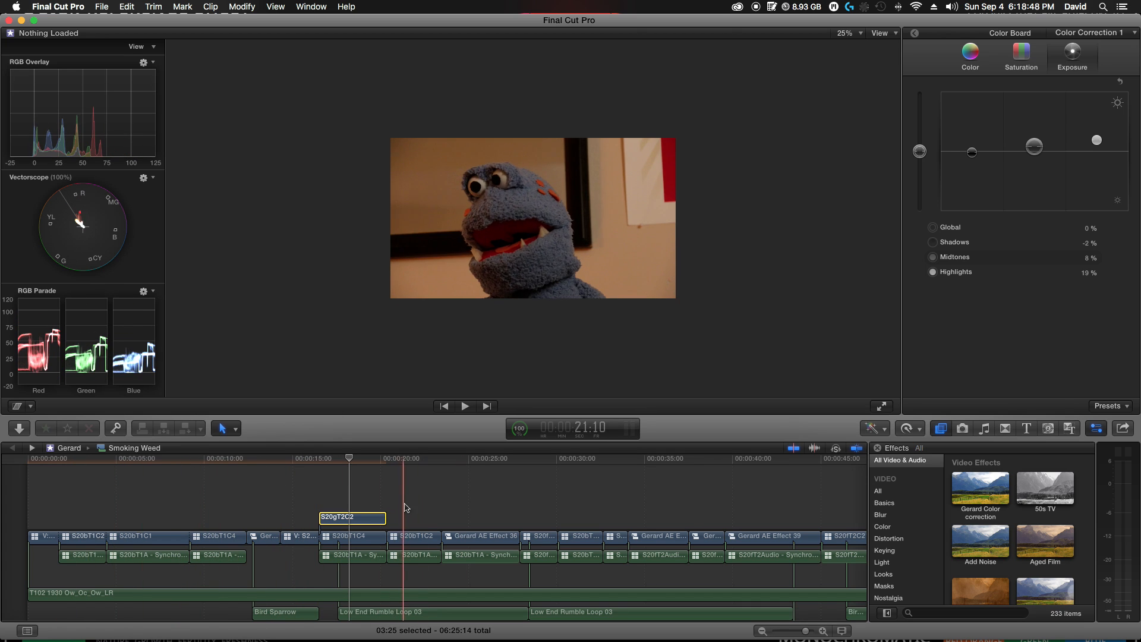
- Paste the copied puppet close-up's four color correction effects onto the S20bT1C2 clip that follows S20bT1C4
left_click(417, 539)
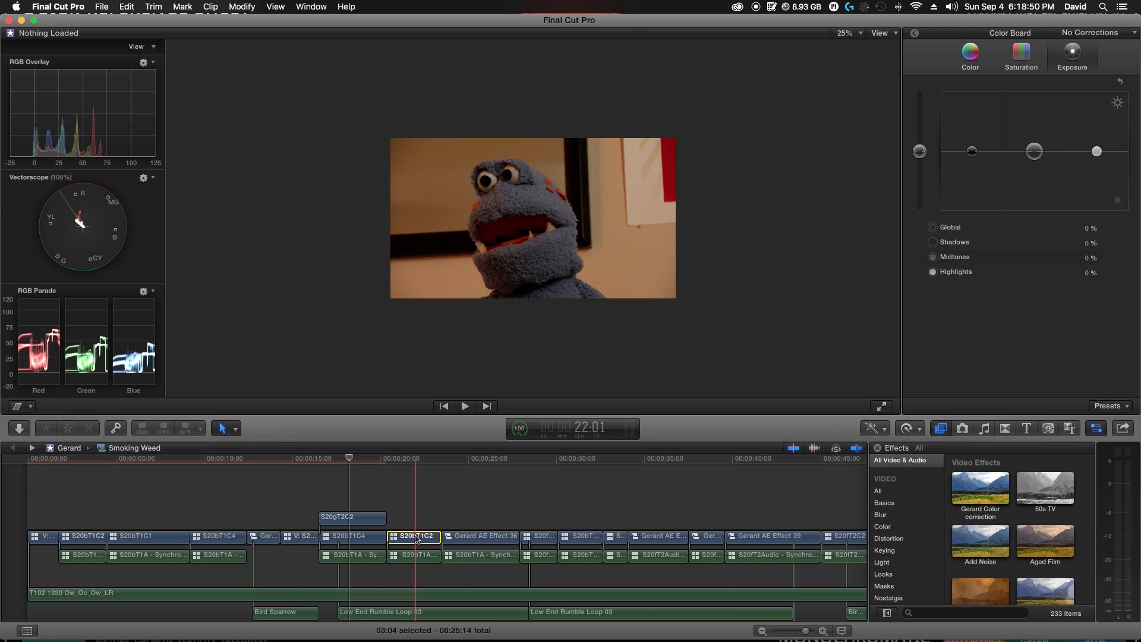
left_click(291, 538)
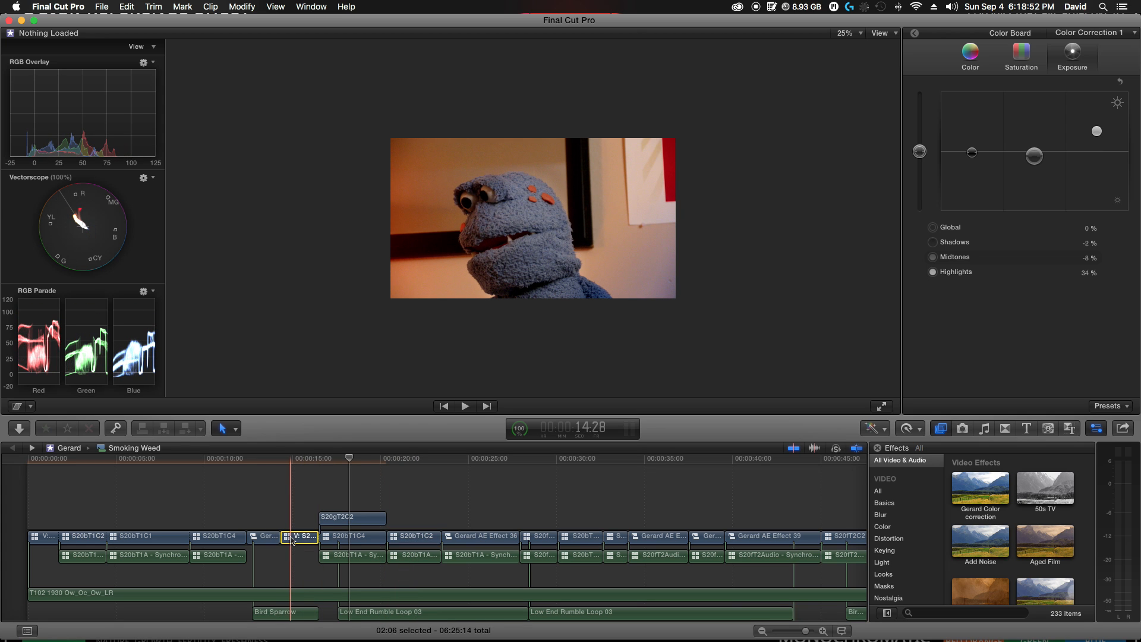
left_click(410, 538)
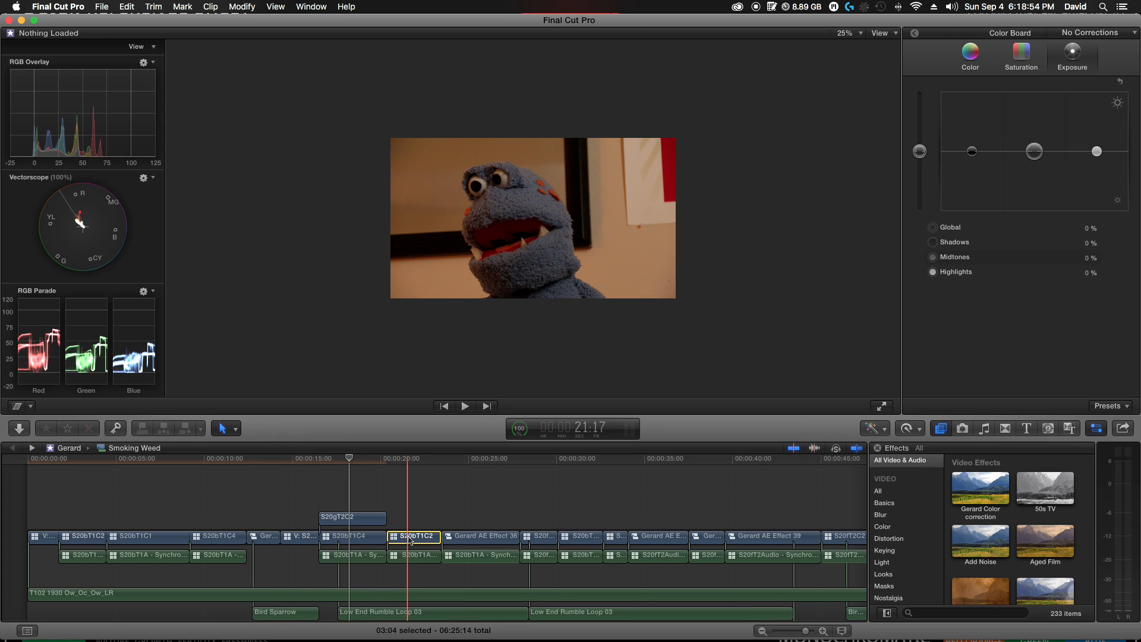
key("shift+super+v")
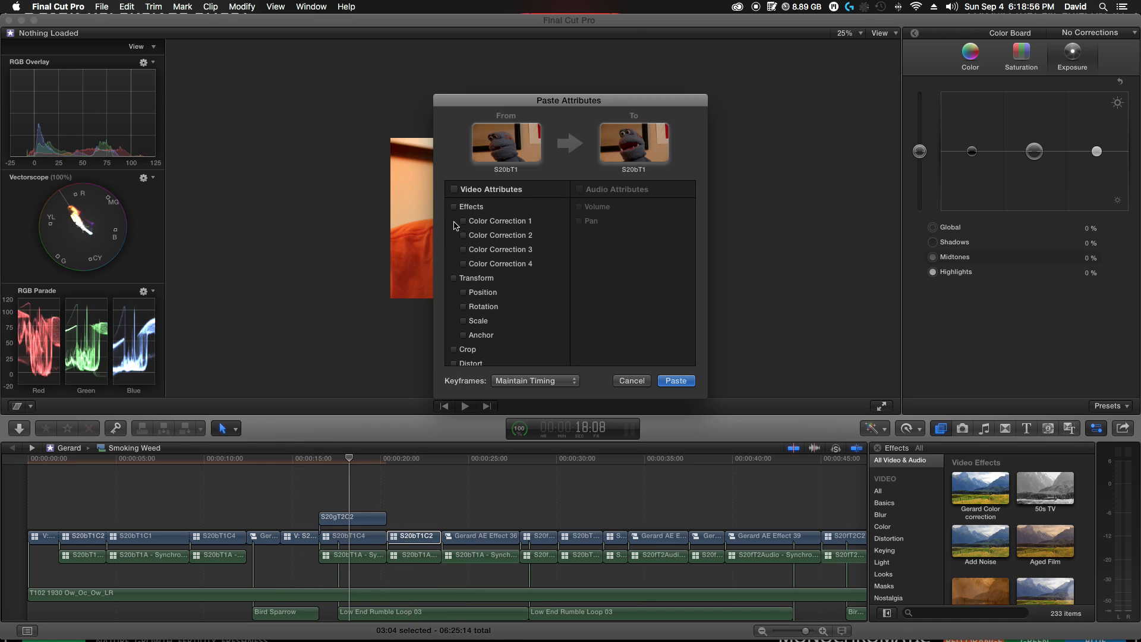
left_click(682, 385)
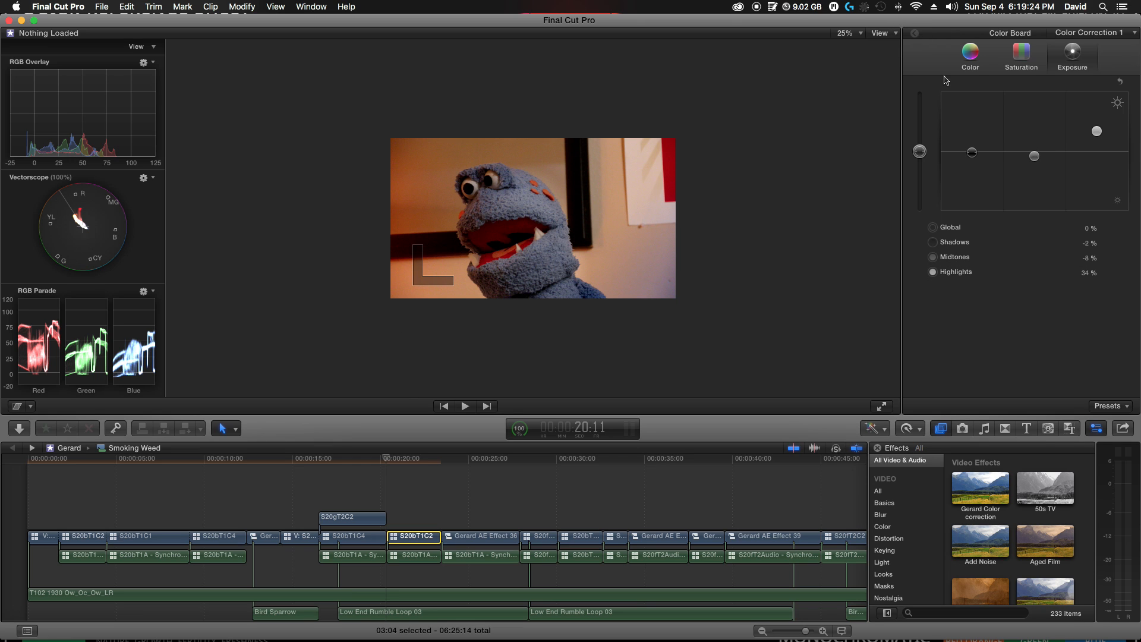
- Keyframe Color Correction 4's shape mask at the start of this S20bT1C2 clip and shift the mask onto the puppet's mouth and neck
left_click(963, 143)
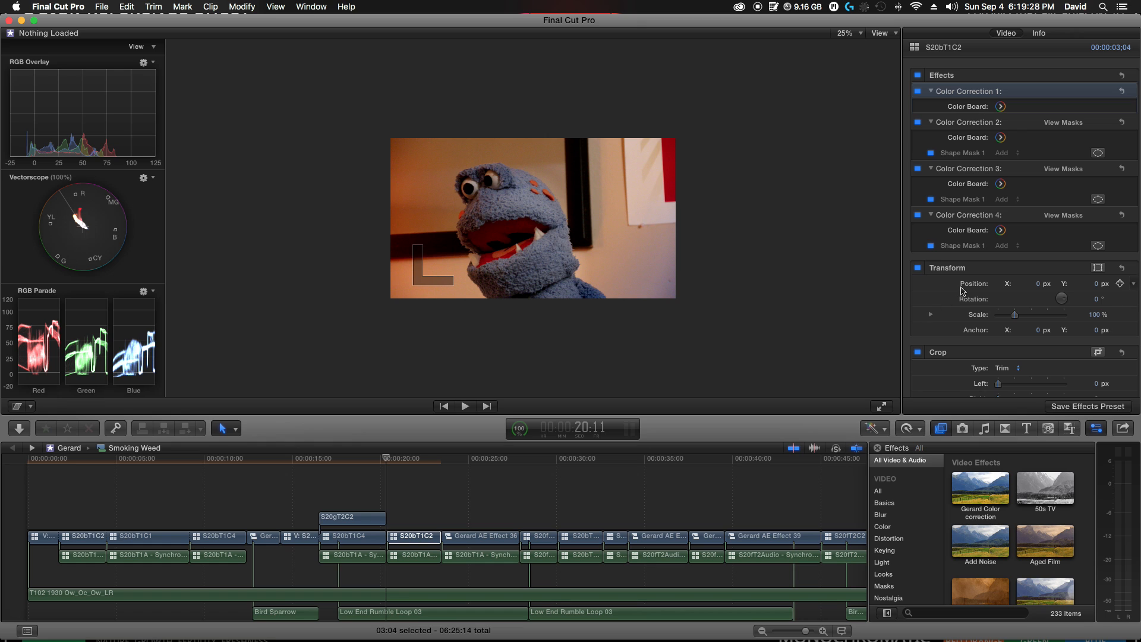
left_click(979, 247)
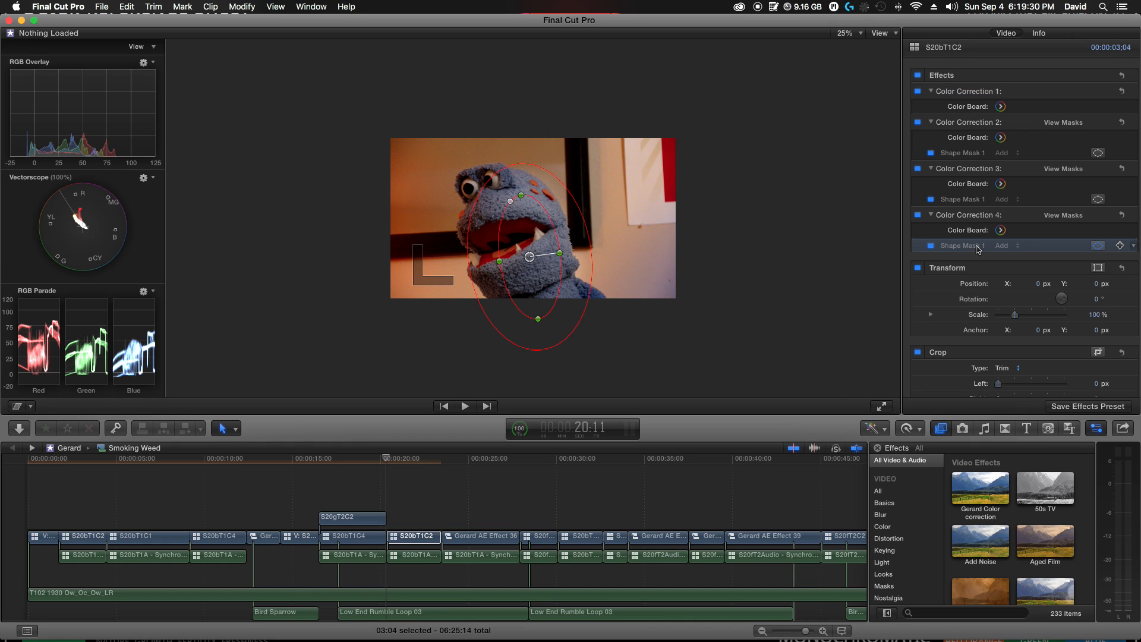
left_click(1122, 246)
left_click(1097, 247)
left_click_drag(560, 253, 561, 252)
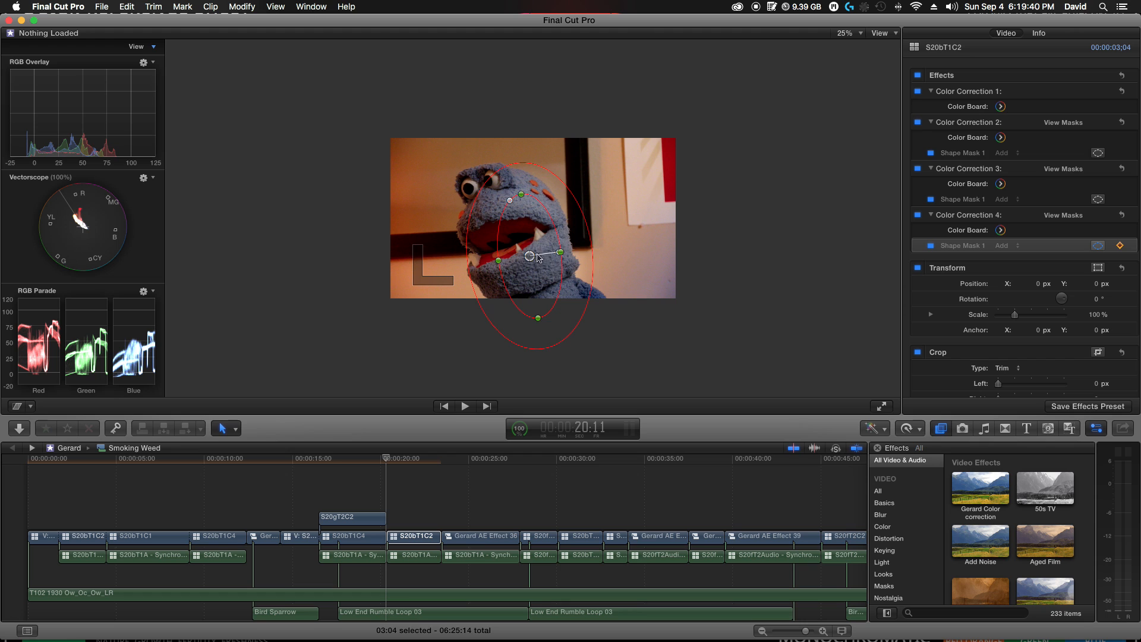
left_click_drag(530, 258, 520, 264)
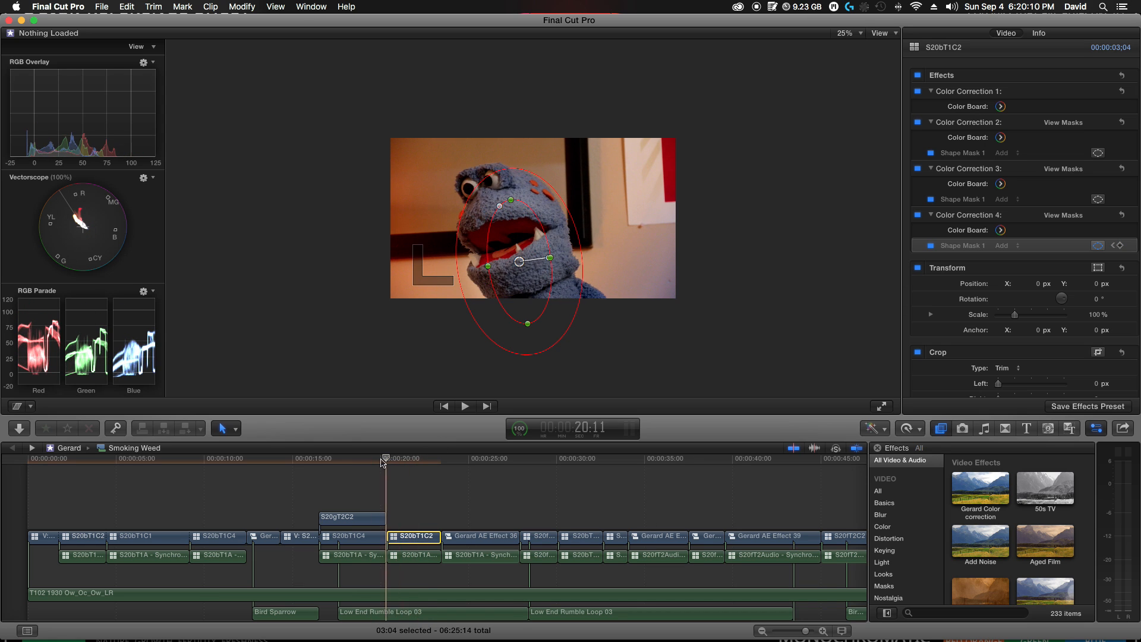
key("Right")
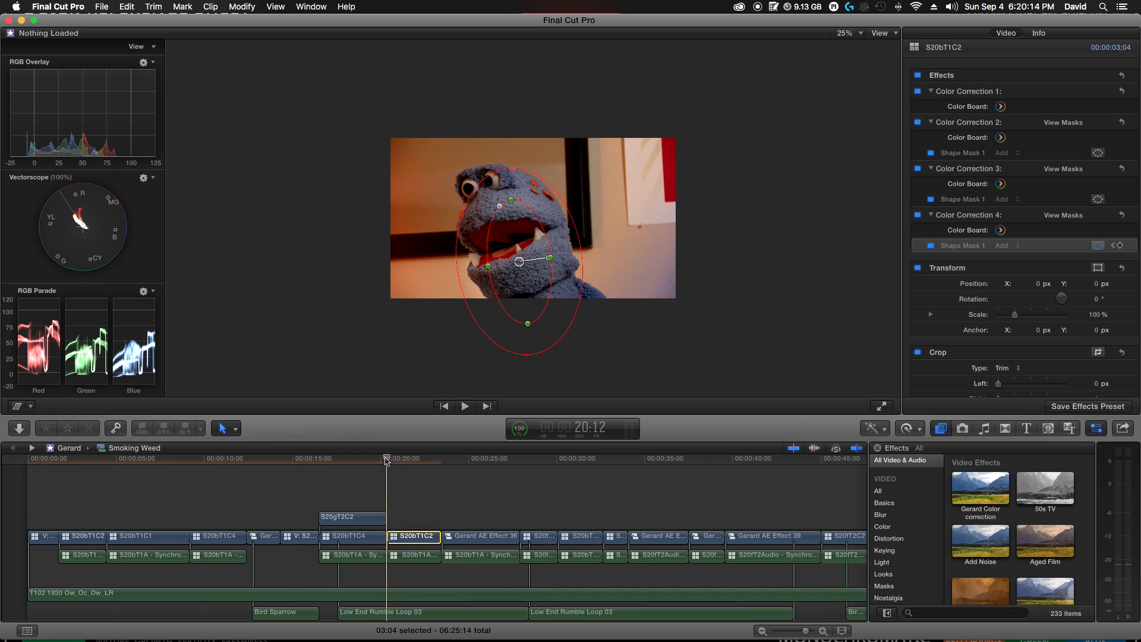
- Advance S20bT1C2 to 20:21 and keyframe Color Correction 4's shape mask there with a slight shift toward the puppet's jaw
key("Right")
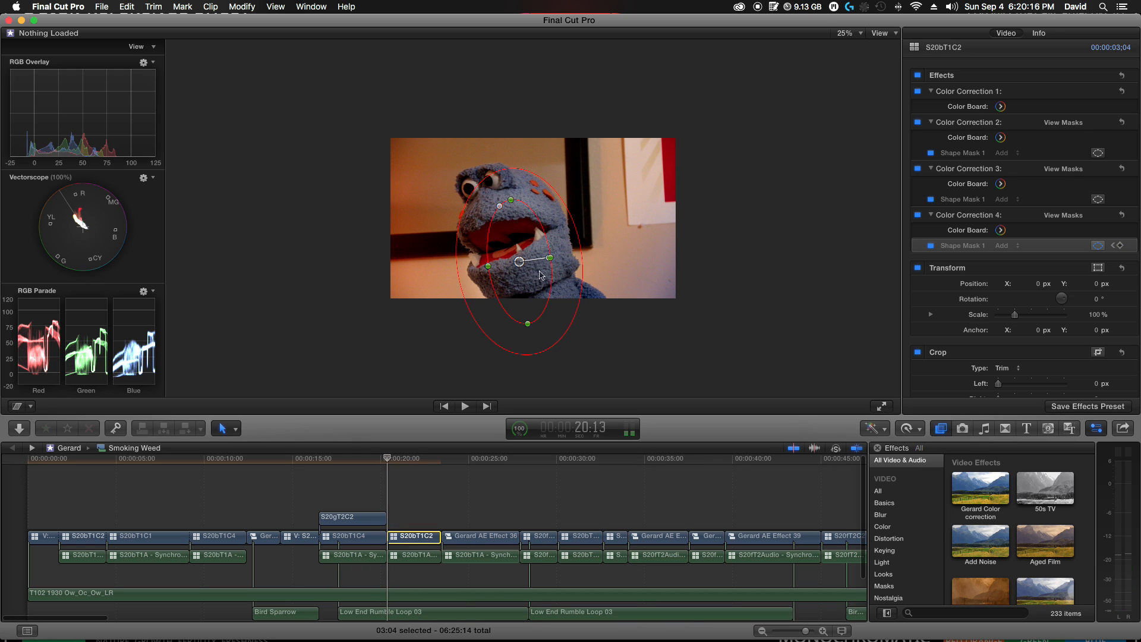
key("Right")
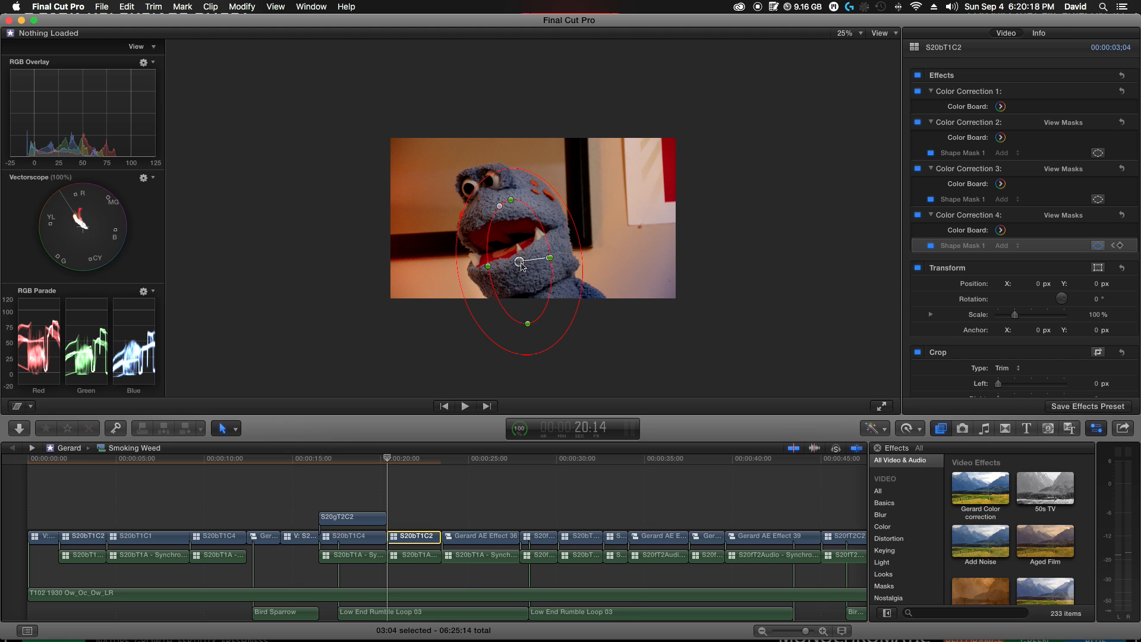
key("Right")
key("Right")
key("Right")
key("Right")
key("Right")
key("Right")
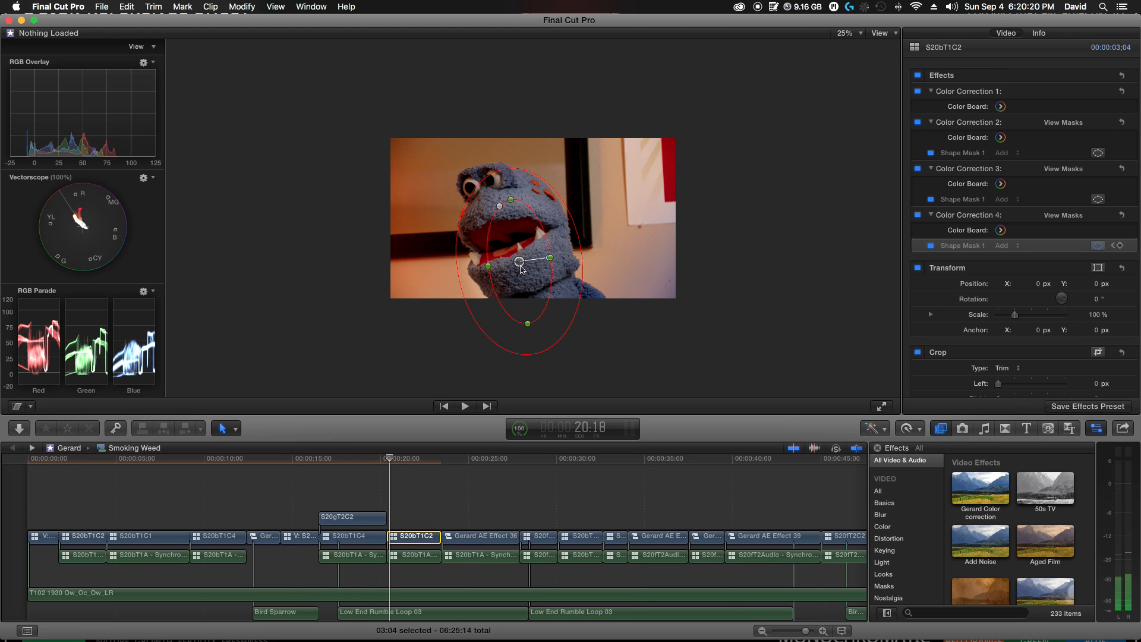
left_click_drag(521, 262, 523, 261)
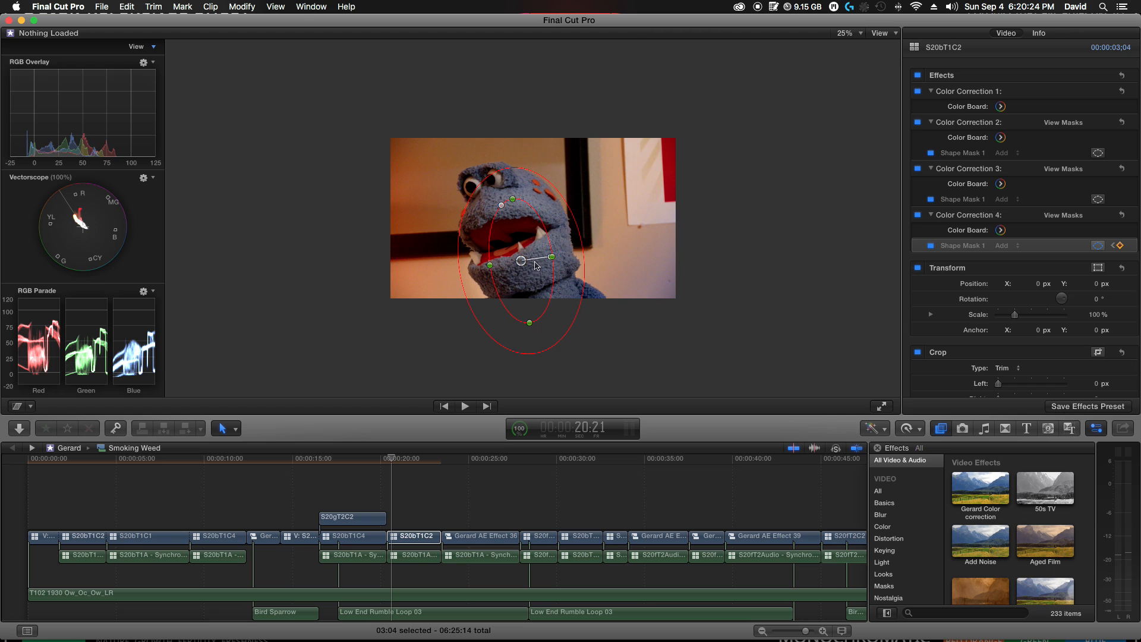
key("Right")
key("Right")
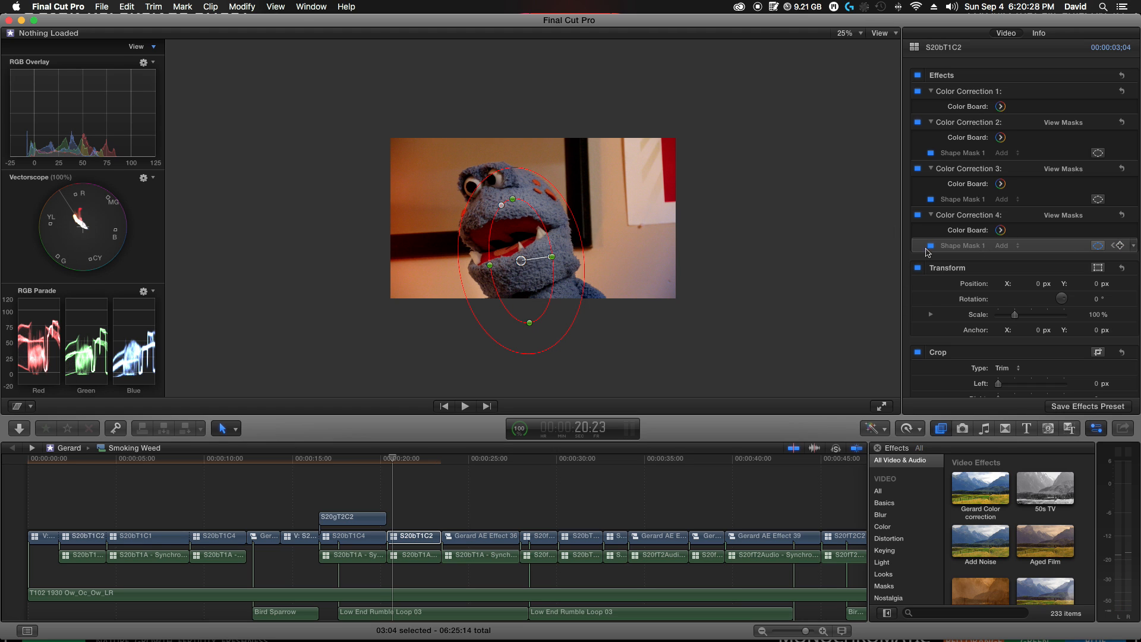
left_click(1114, 246)
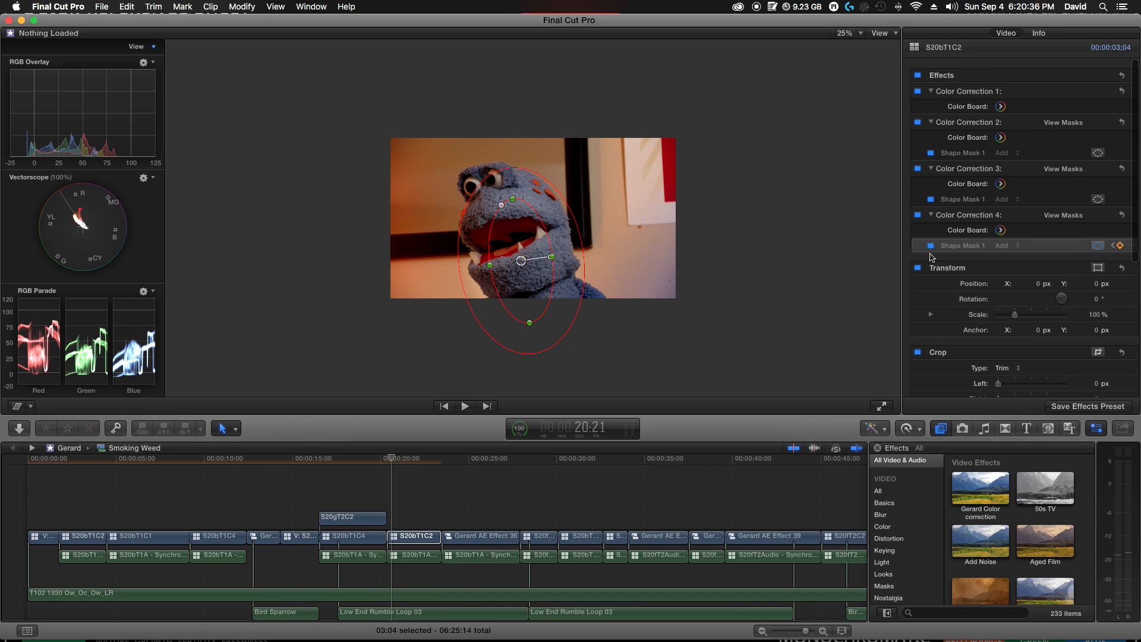
- Shift Color Correction 4's mask left at 20:22 and slightly back right several frames further on, following the puppet's head
key("Right")
left_click_drag(522, 264, 514, 264)
key("Right")
key("Right")
key("Right")
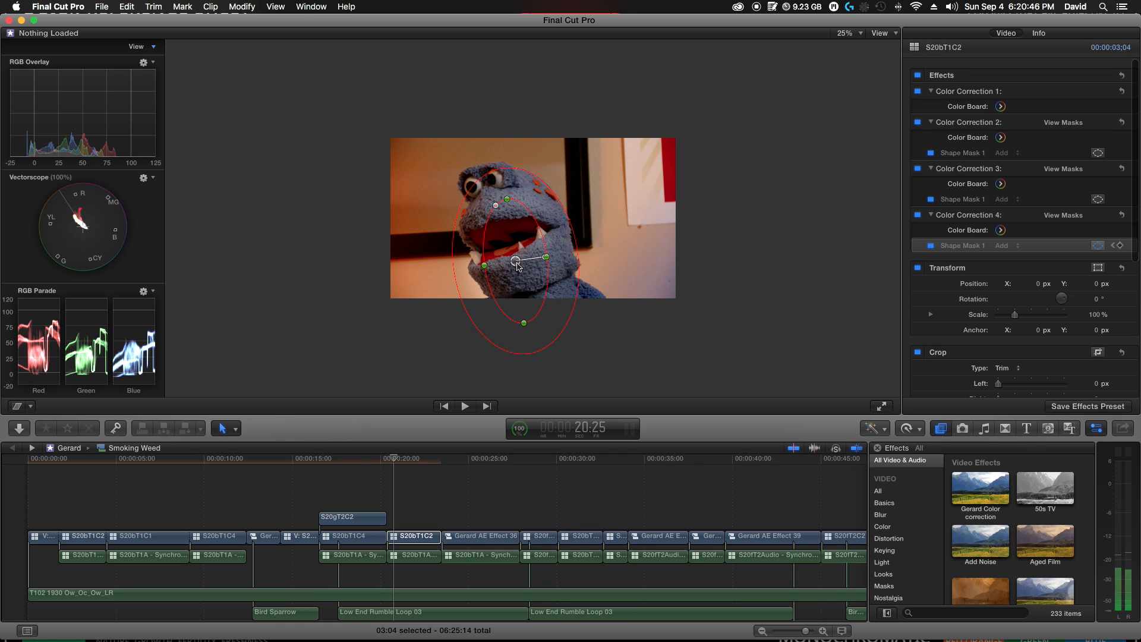
left_click_drag(516, 264, 521, 264)
- Advance through the frames past 21:12 and nudge Color Correction 4's mask slightly right to follow the puppet
key("Right")
key("Right")
key("Right")
key("Right")
key("Right")
key("Right")
key("Right")
key("Right")
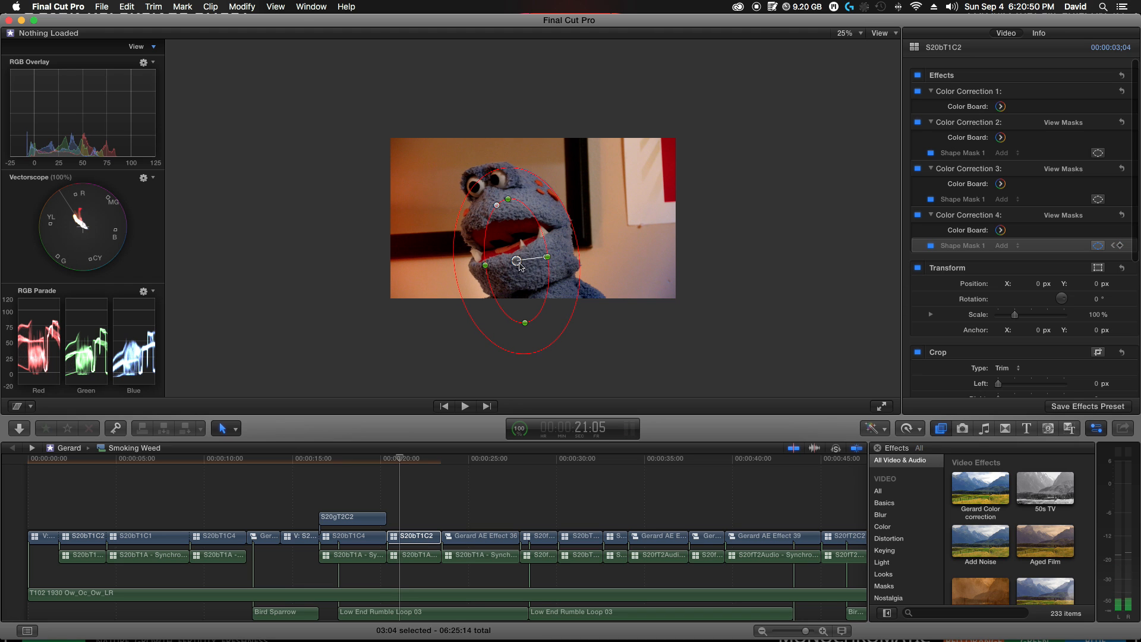
key("Right")
key("Right")
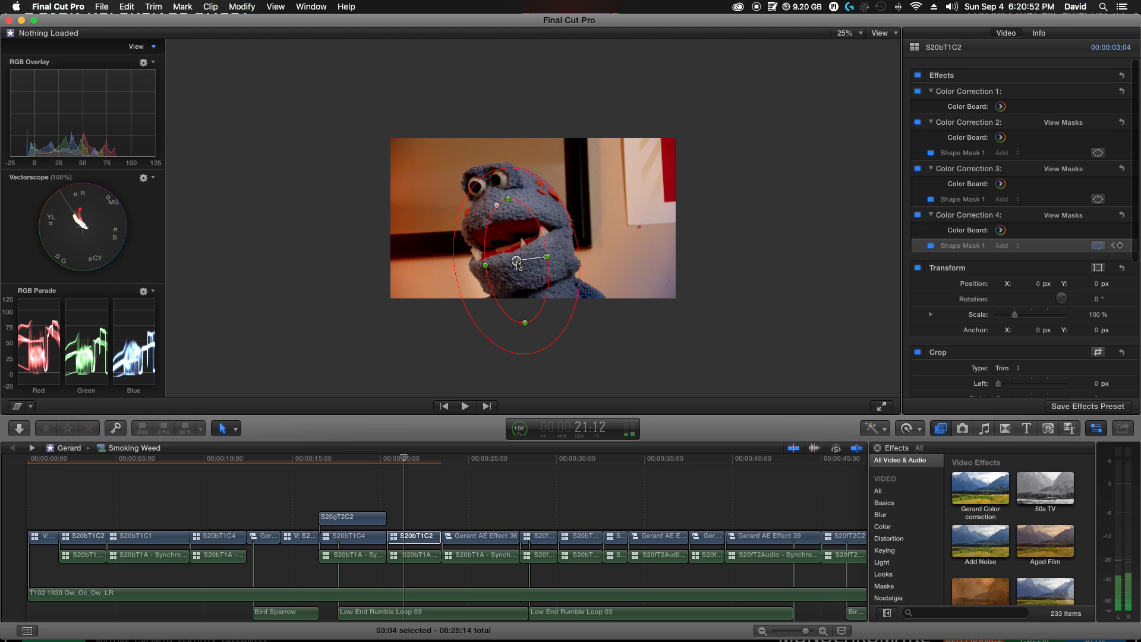
key("Right")
key("Right")
left_click_drag(517, 261, 520, 263)
- Advance to 22:08 and move Color Correction 4's mask right and slightly up onto the puppet's turned mouth and neck
key("Right")
key("Right")
key("Right")
key("Right")
key("Right")
key("Right")
key("Right")
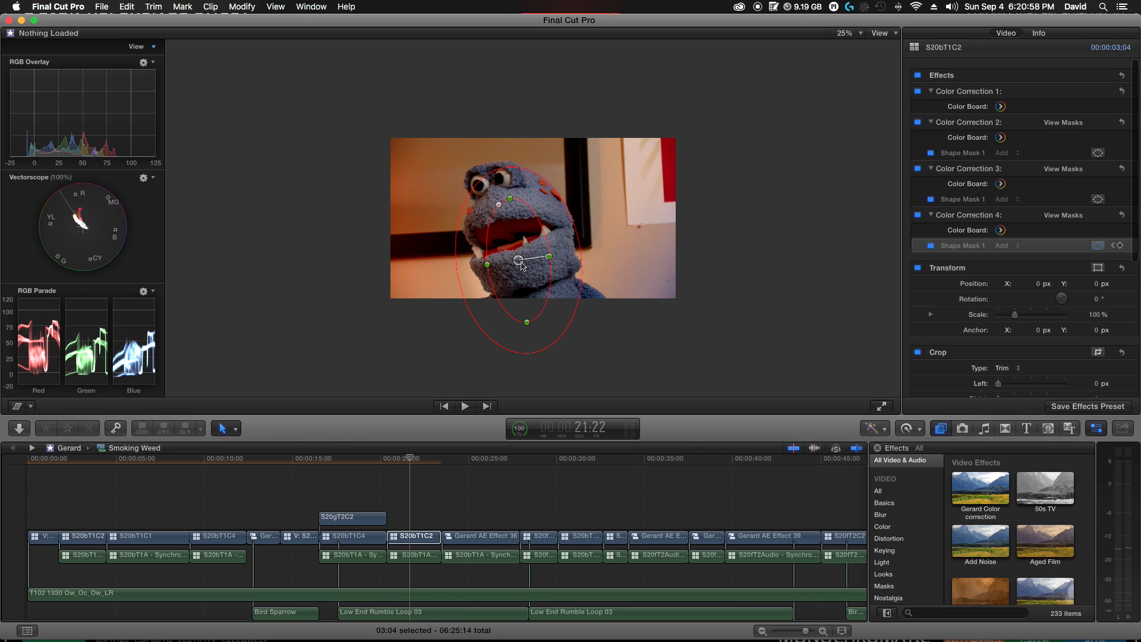
key("Right")
key("Right")
key("Right")
key("Right")
key("Right")
key("Right")
key("Right")
key("Right")
key("Right")
key("Right")
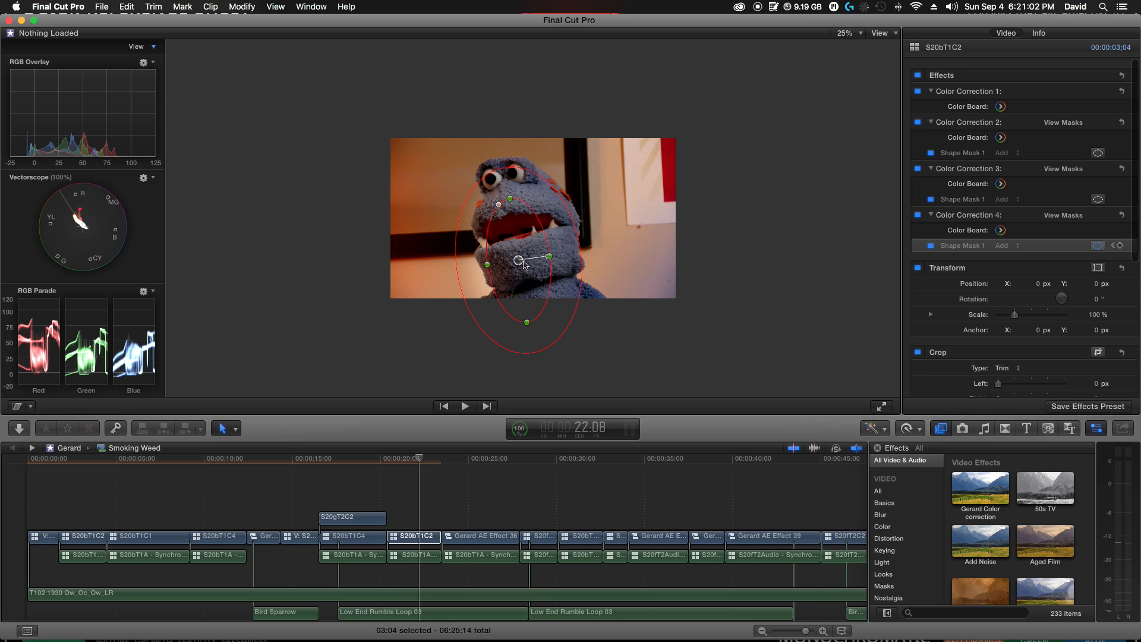
left_click_drag(524, 263, 528, 262)
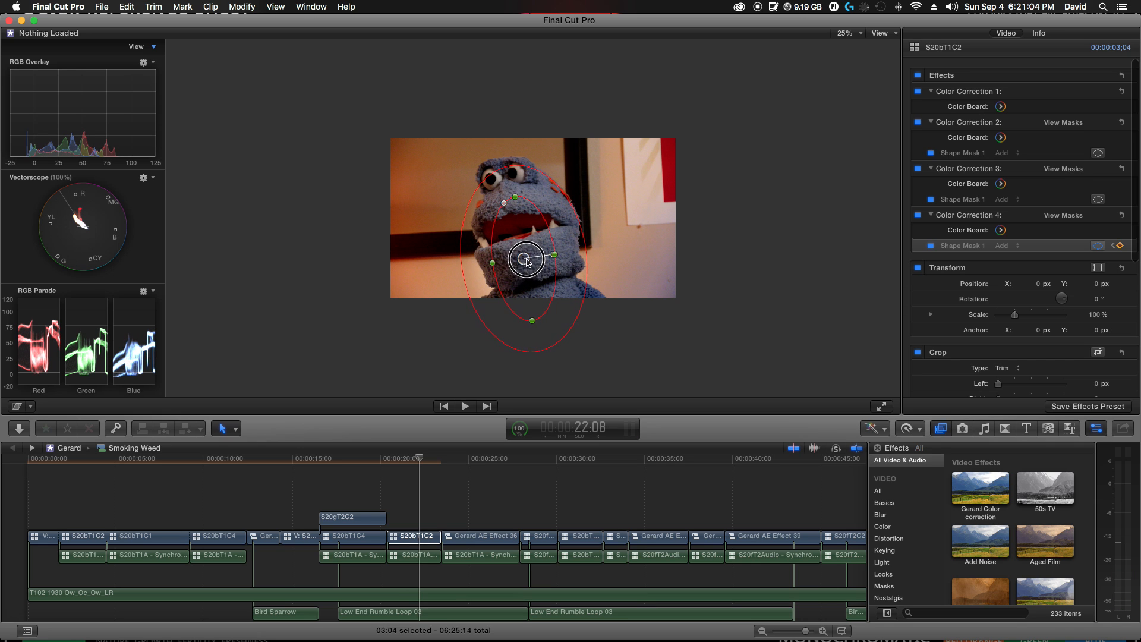
- Advance to 22:20 and reposition Color Correction 4's mask slightly right over the puppet's chin
key("Right")
key("Right")
key("Right")
key("Right")
key("Right")
key("Right")
key("Right")
key("Right")
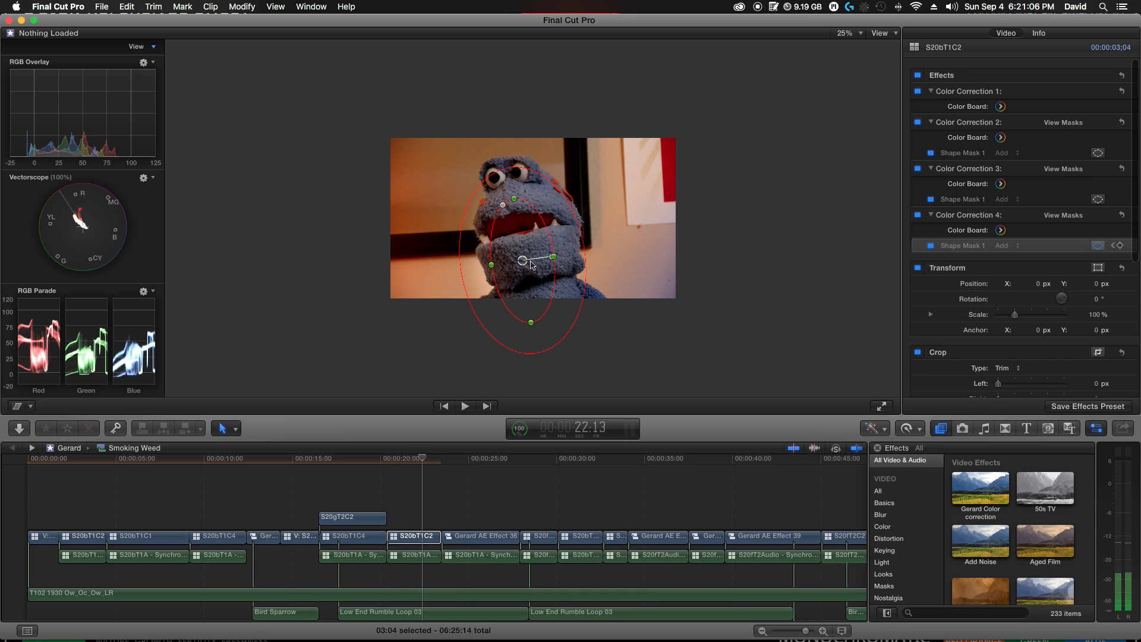
key("Right")
key("Right")
key("Right")
left_click_drag(522, 263, 527, 262)
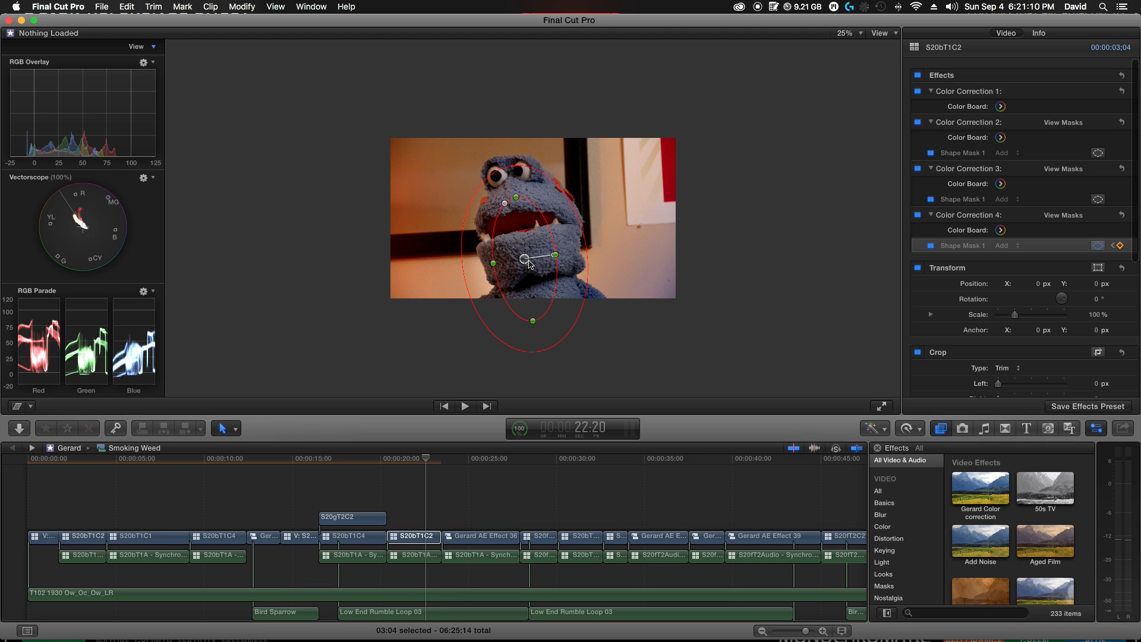
- Keyframe another small rightward shift of Color Correction 4's mask at 22:26
key("Right")
key("Right")
key("Right")
key("Right")
key("Right")
key("Right")
left_click_drag(527, 262, 530, 263)
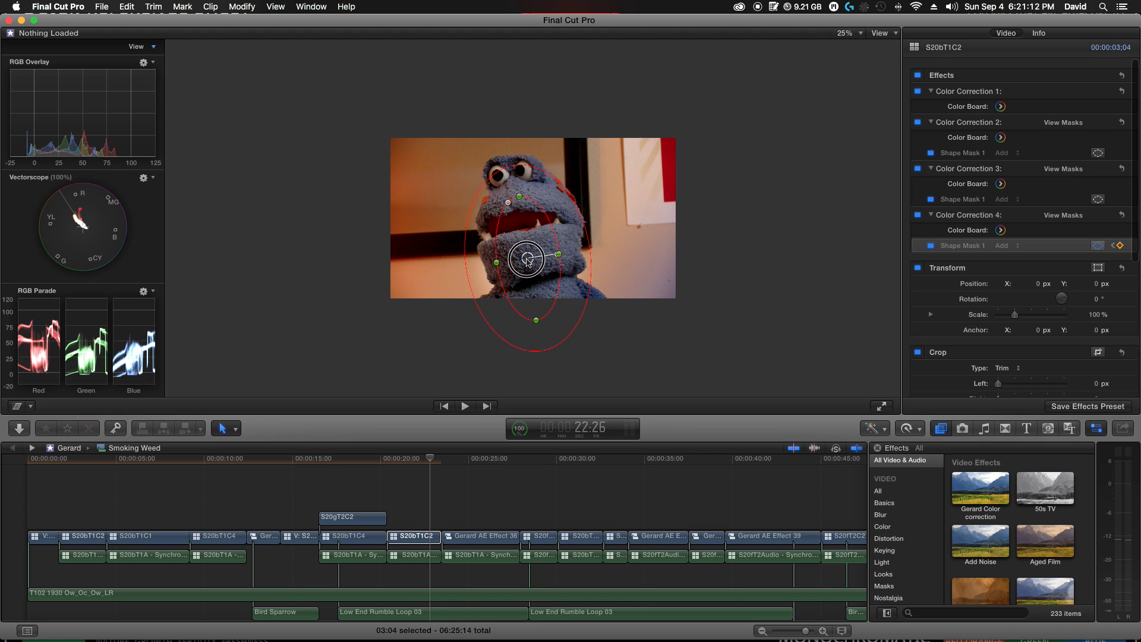
- Advance to the end of S20bT1C2, shift Color Correction 4's mask slightly left there, and return to the clip's final frames
key("Right")
key("Right")
key("Right")
key("Right")
key("Right")
key("Right")
key("Right")
key("Right")
key("Right")
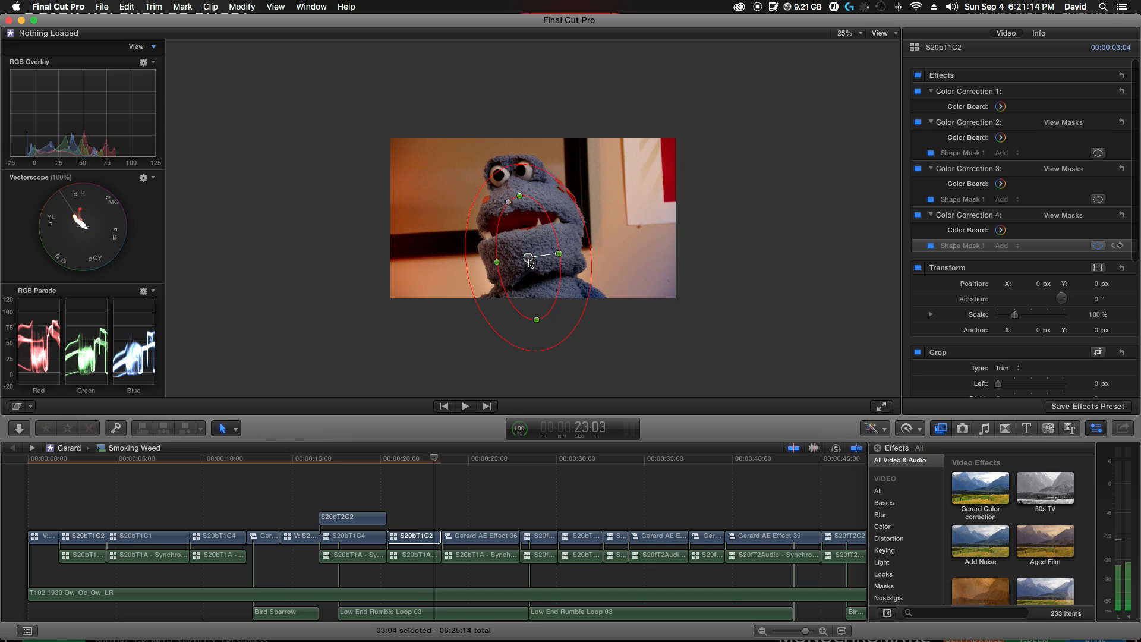
key("Right")
key("Right")
key("Right")
key("Right")
key("Right")
key("Right")
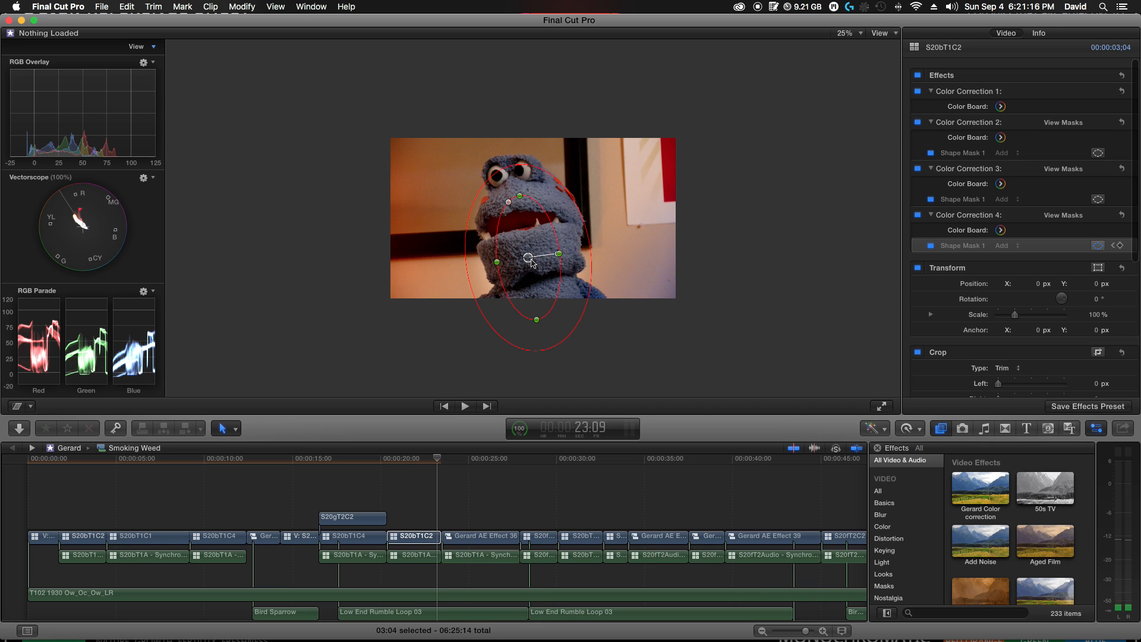
left_click_drag(529, 263, 528, 264)
key("Right")
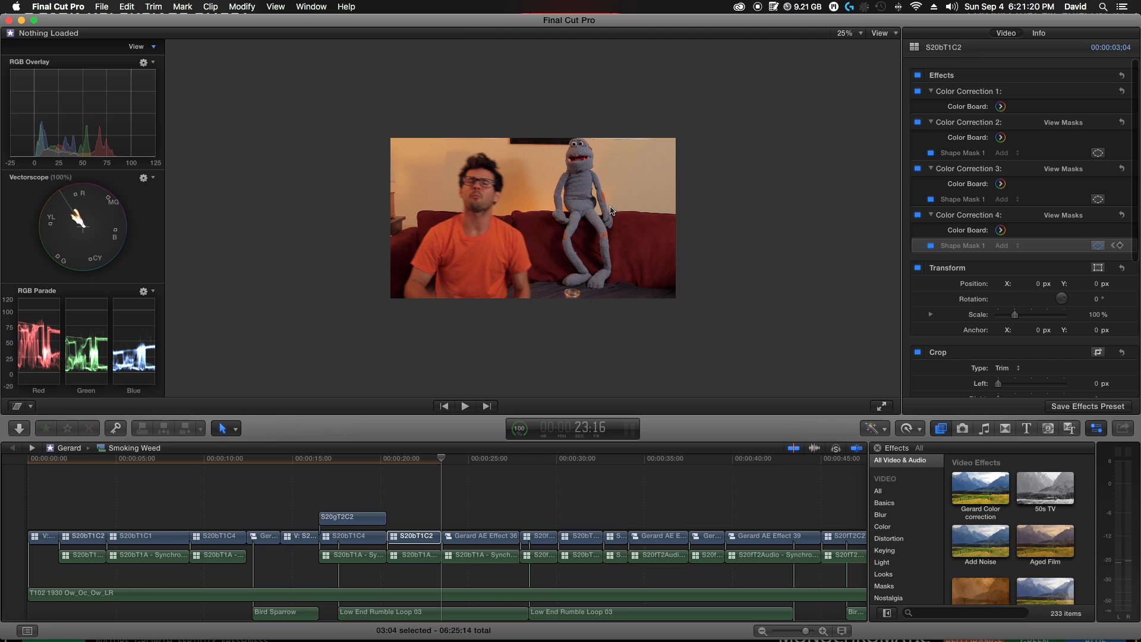
key("Left")
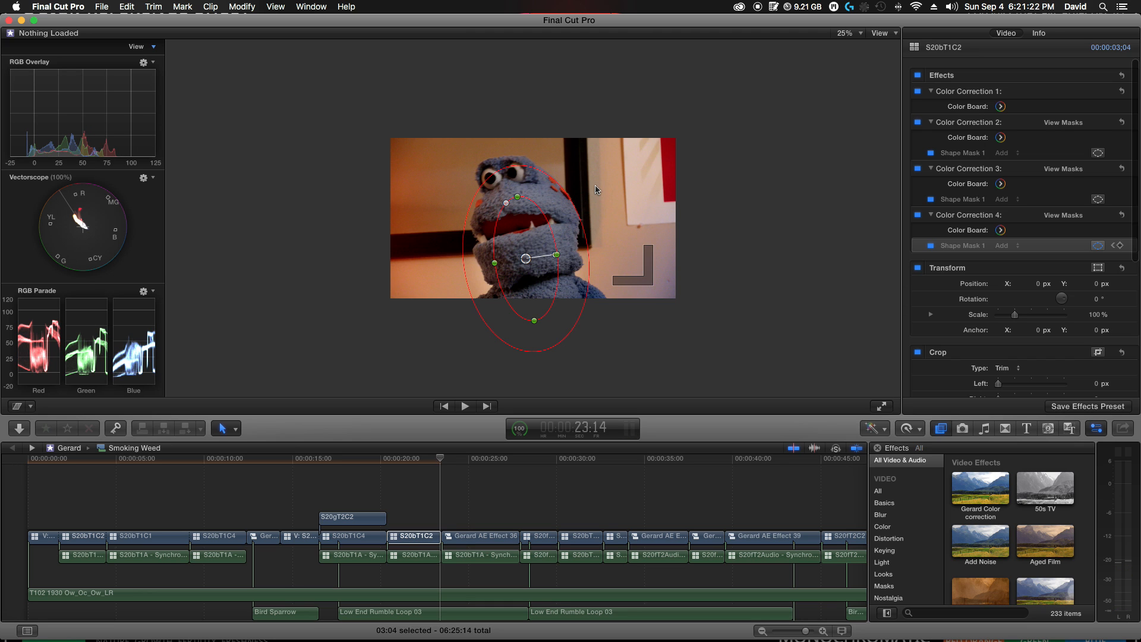
key("Left")
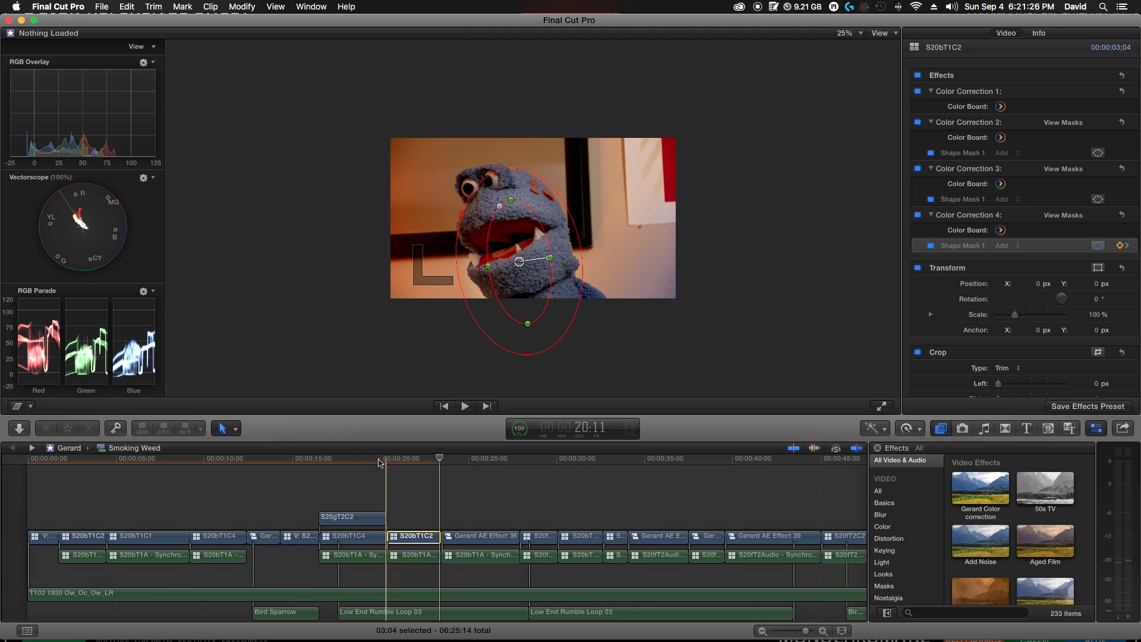
- Play back S20bT1C2 twice to check how the keyframed mask follows the puppet
left_click(377, 459)
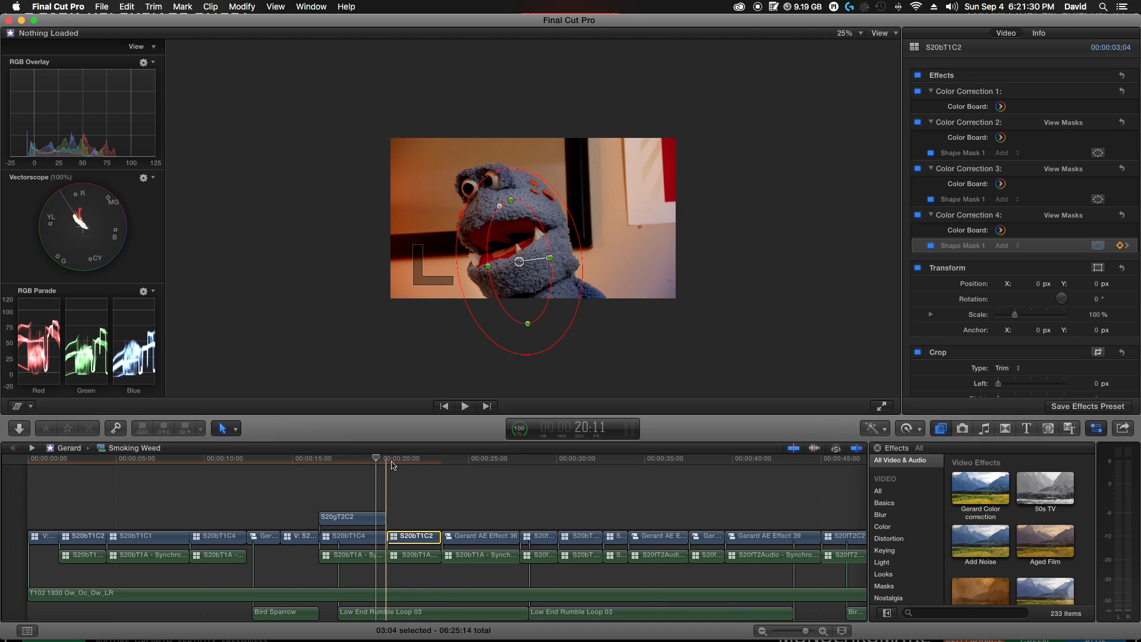
key("space")
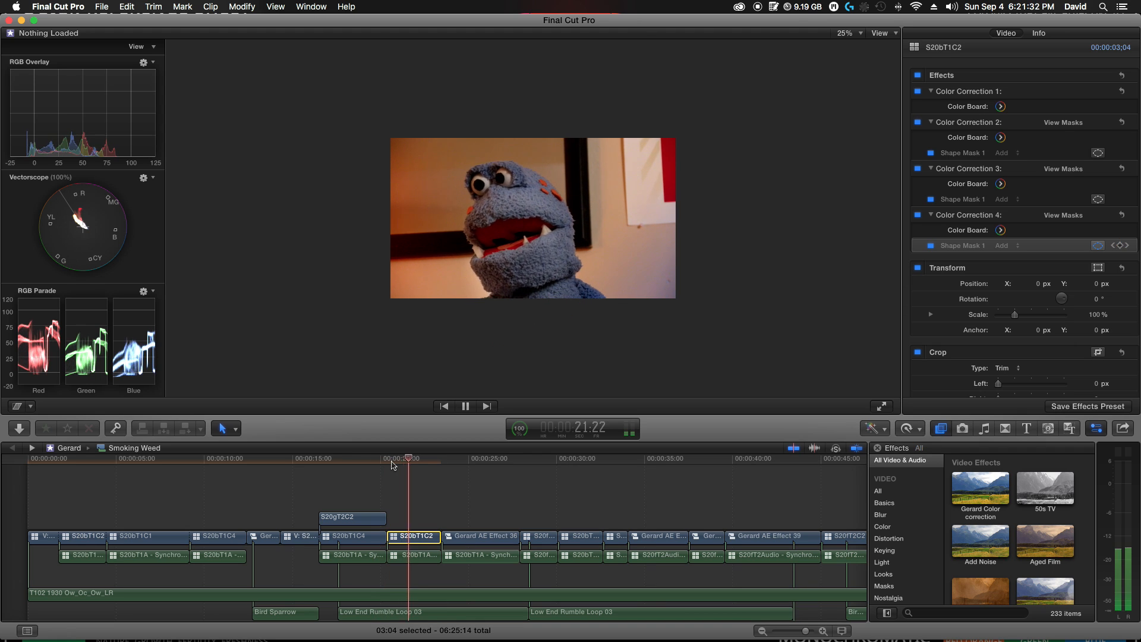
key("space")
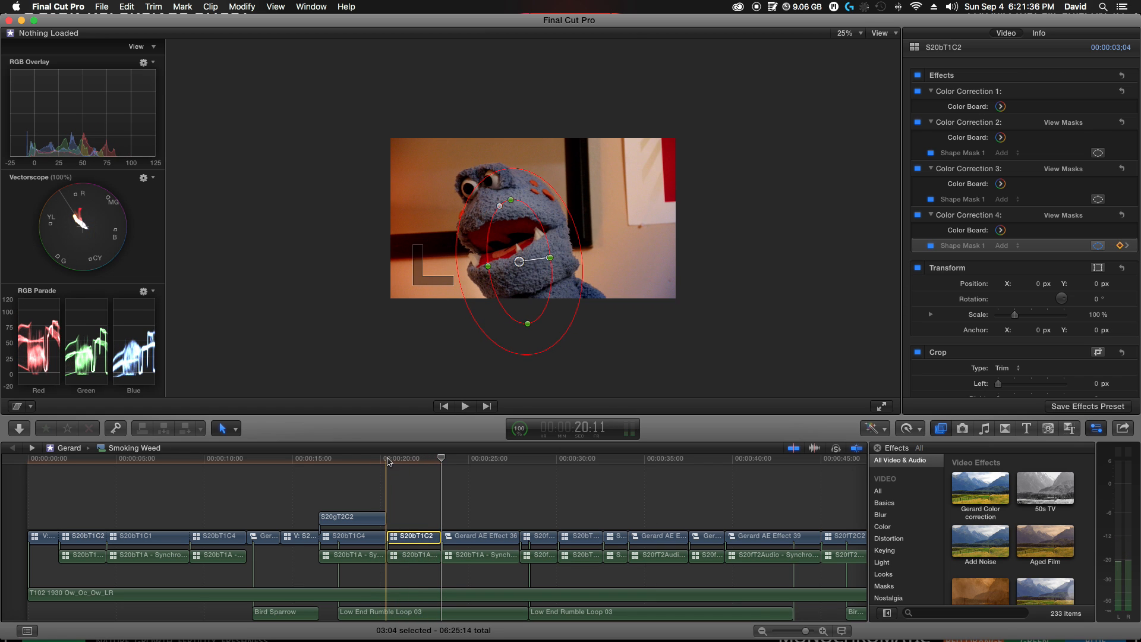
key("space")
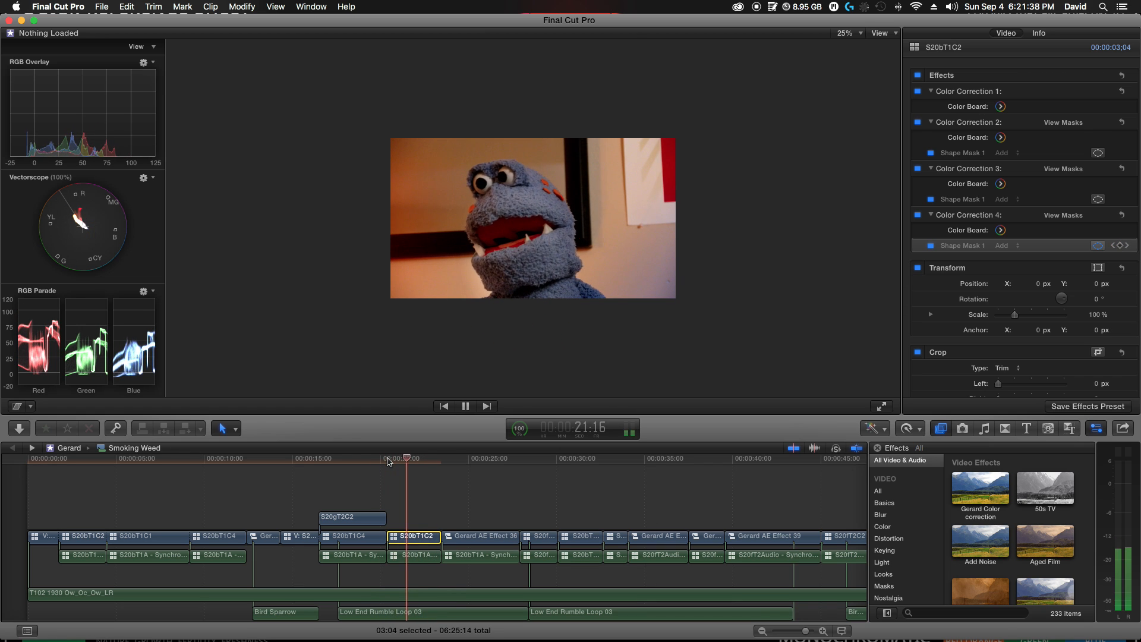
left_click(387, 461)
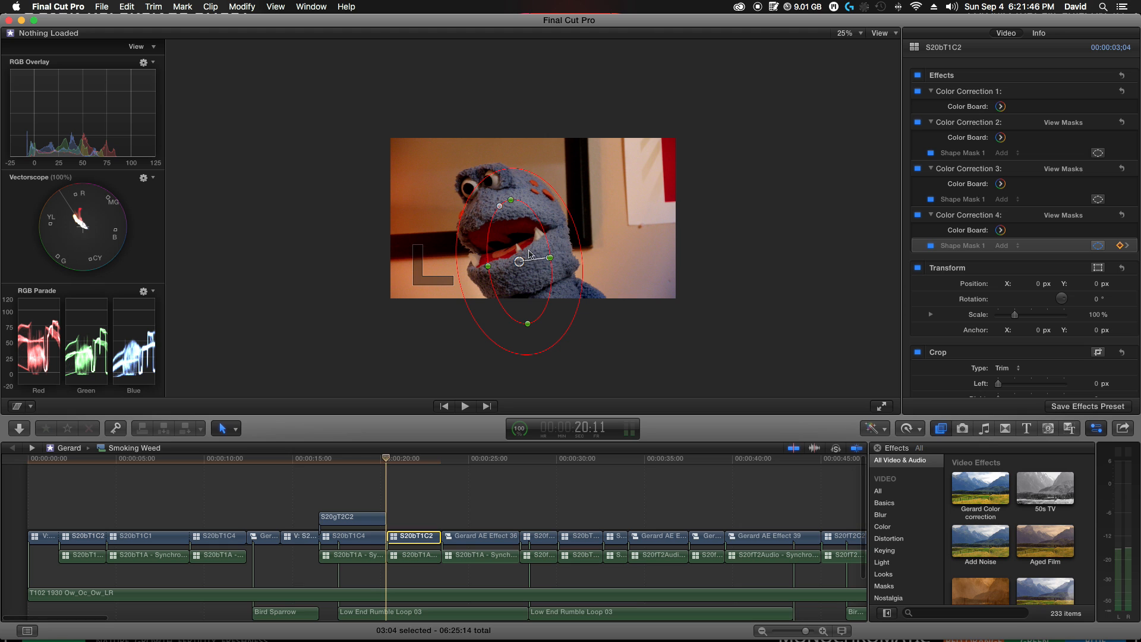
- Step frame by frame through the opening of S20bT1C2 up to the mask keyframe at 20:21, checking the mask's movement
key("Right")
key("Right")
key("Right")
key("Right")
key("Right")
key("Right")
key("Right")
key("Right")
key("Right")
key("Right")
key("Right")
key("Right")
key("Left")
key("Left")
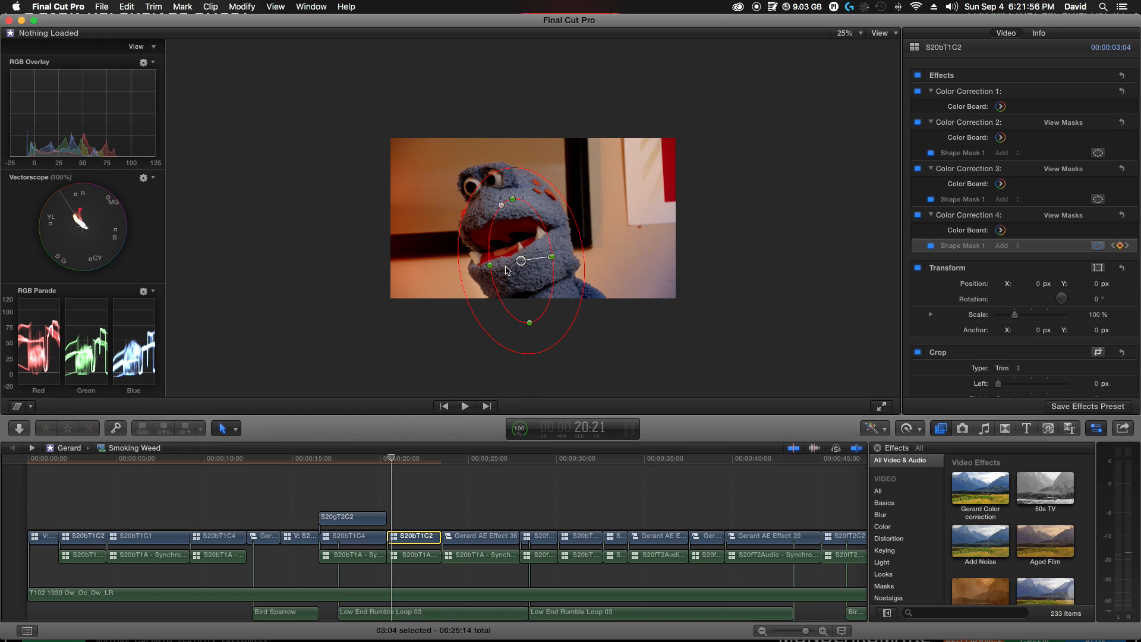
- Show the video animation of S20bT1C2 and remove the 20:21 keyframe from Color Correction 4's Shape Mask 1
key("ctrl+v")
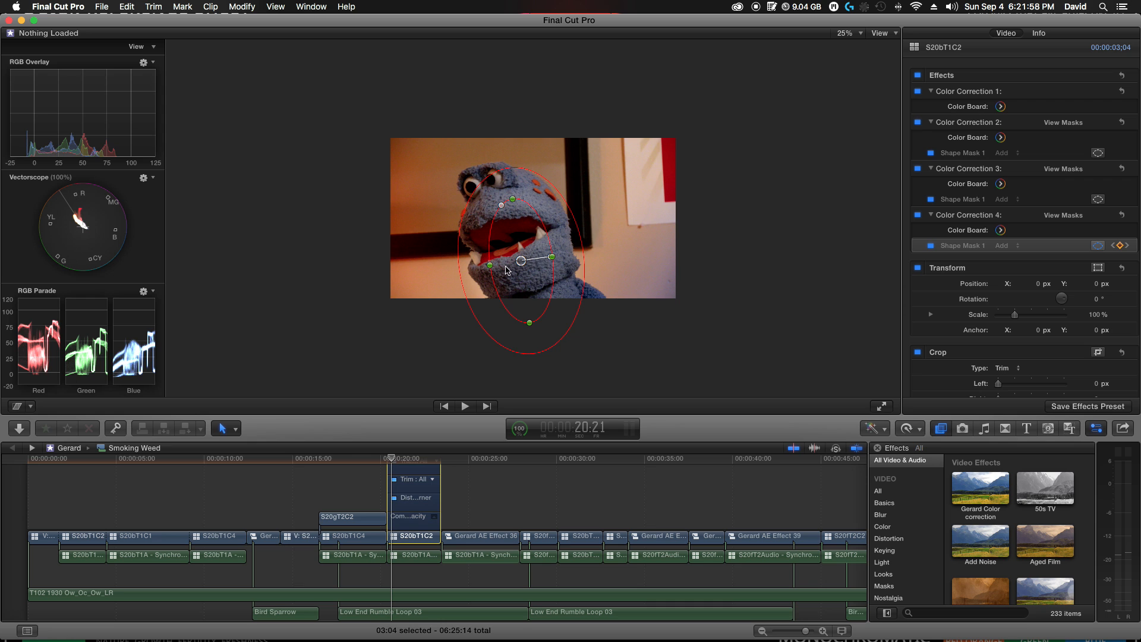
key("super+equal")
key("super+equal")
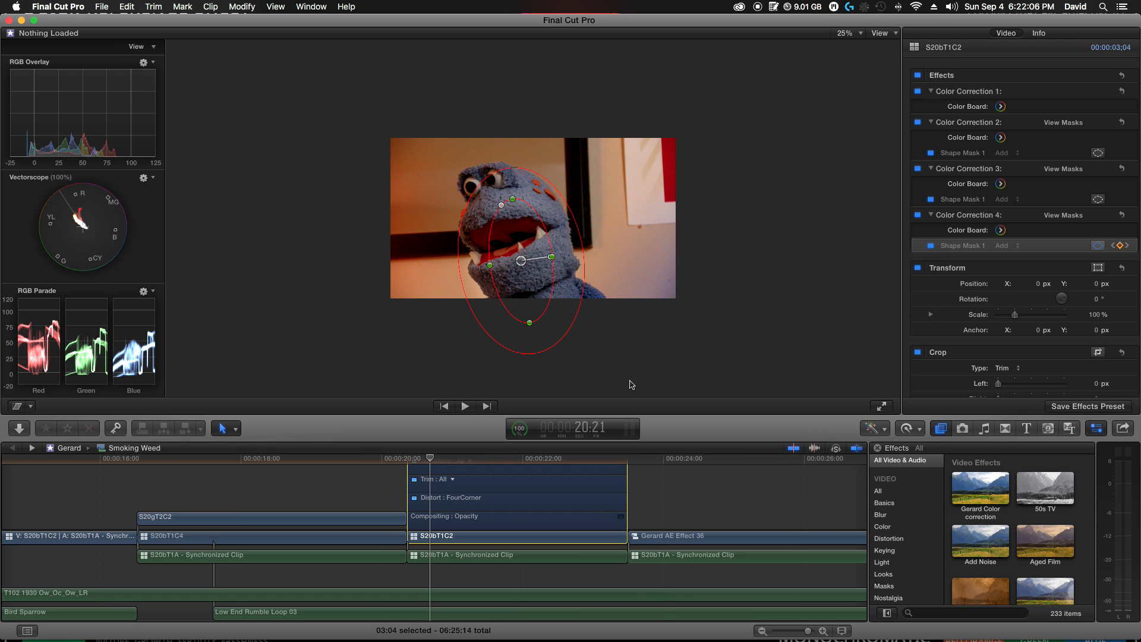
scroll(656, 498, "up", 5)
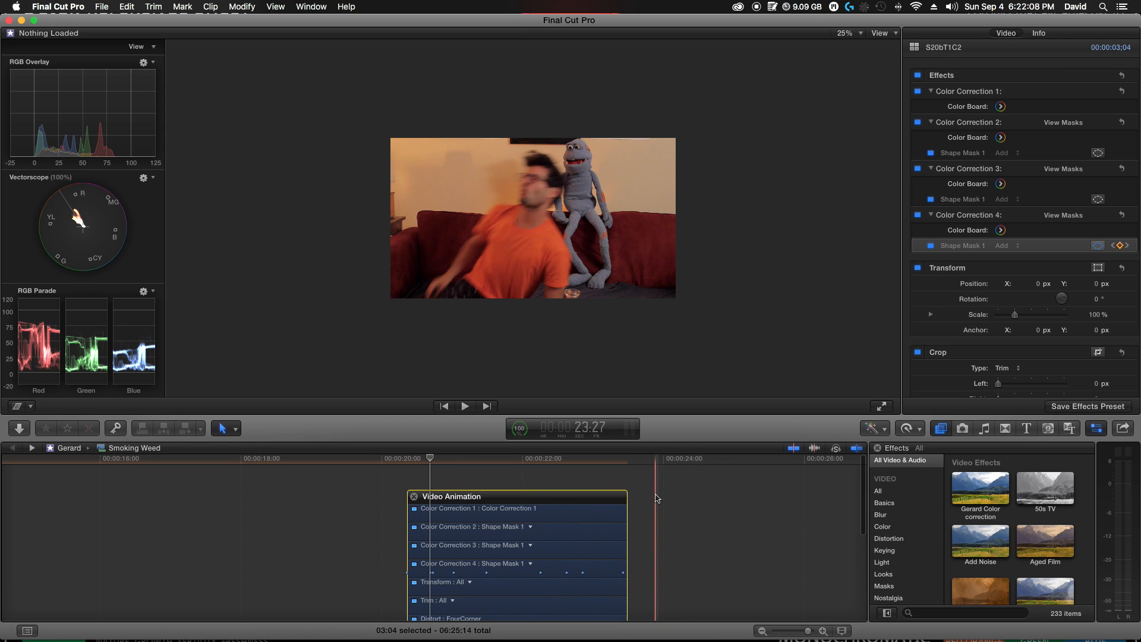
scroll(656, 498, "down", 1)
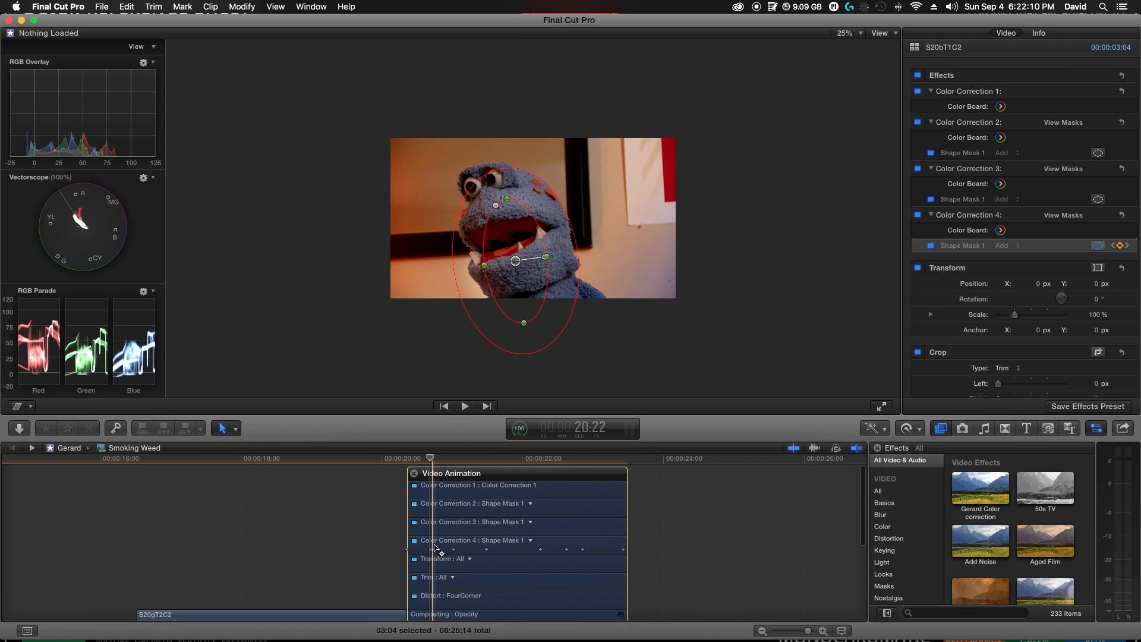
key("super+equal")
key("super+equal")
key("super+equal")
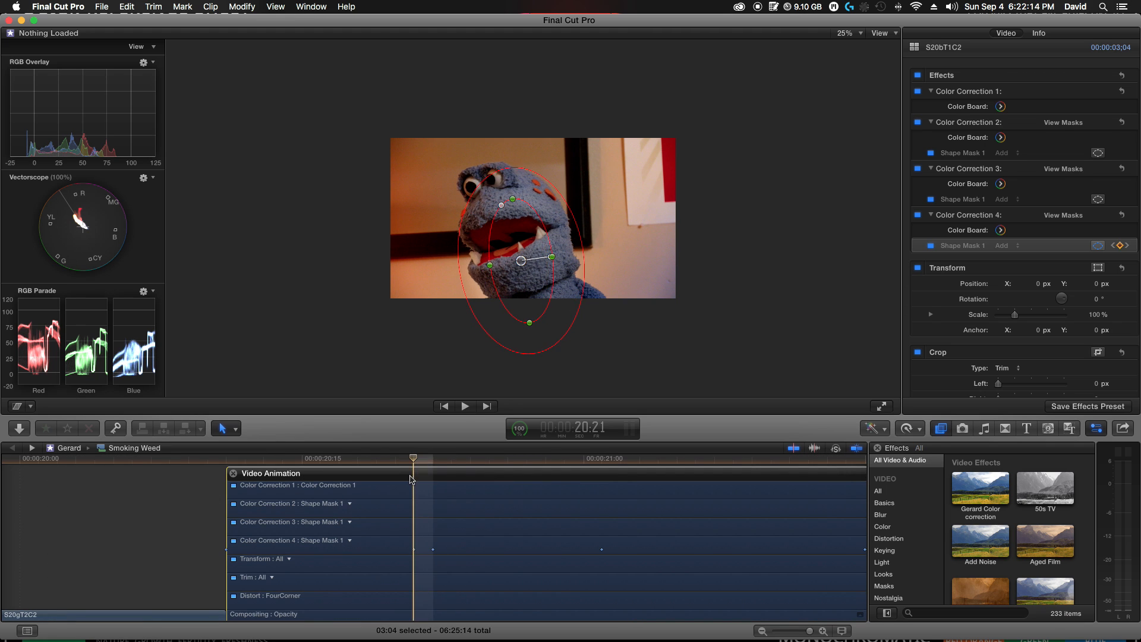
left_click(415, 551, "alt")
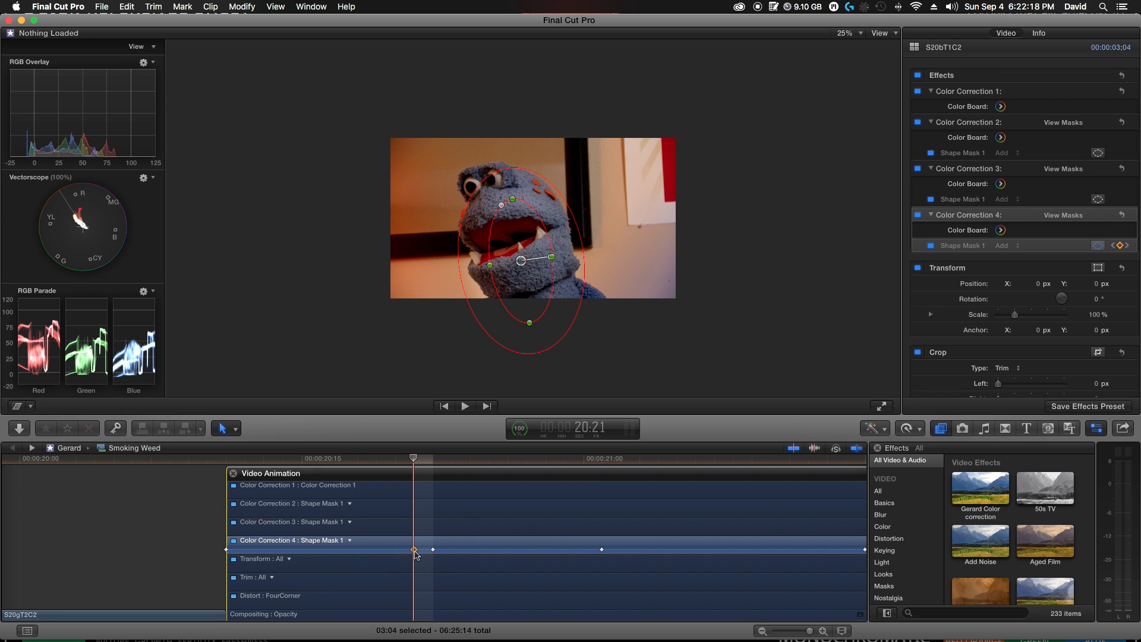
left_click_drag(415, 550, 223, 556)
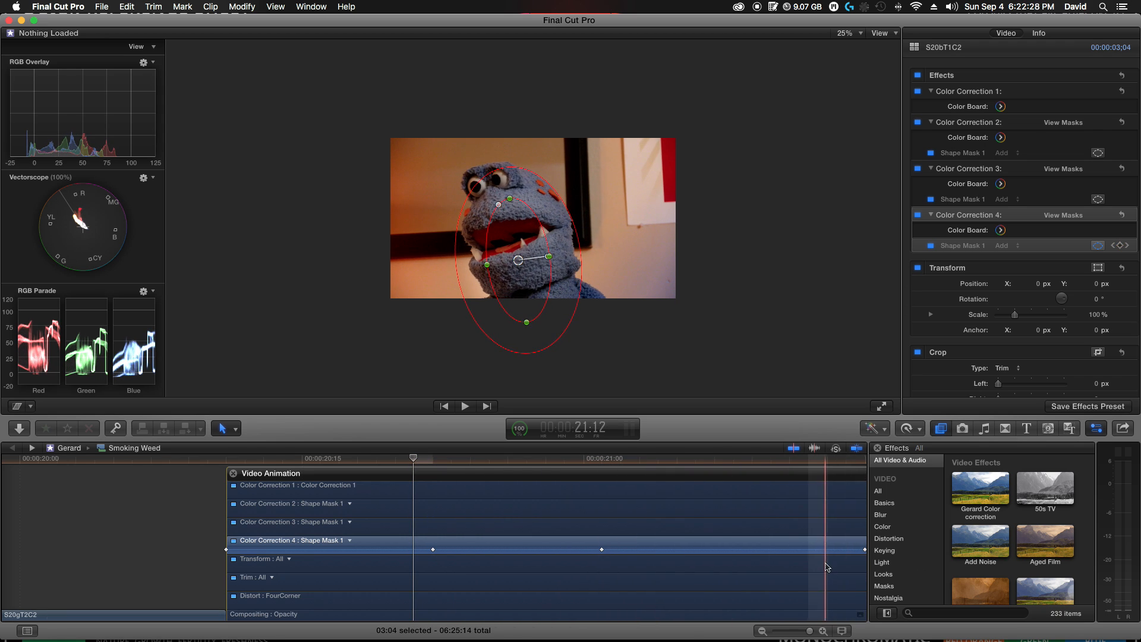
- Examine the remaining Color Correction 4 shape mask keyframes through to the later part of the clip
scroll(743, 557, "right", 5)
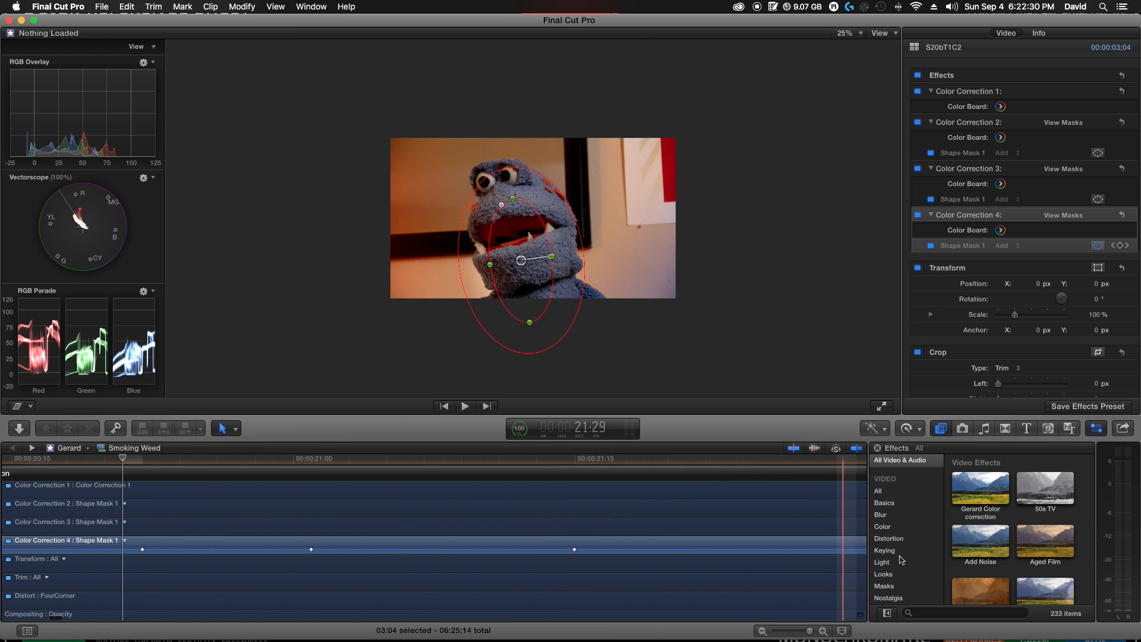
scroll(790, 557, "right", 7)
scroll(792, 557, "right", 3)
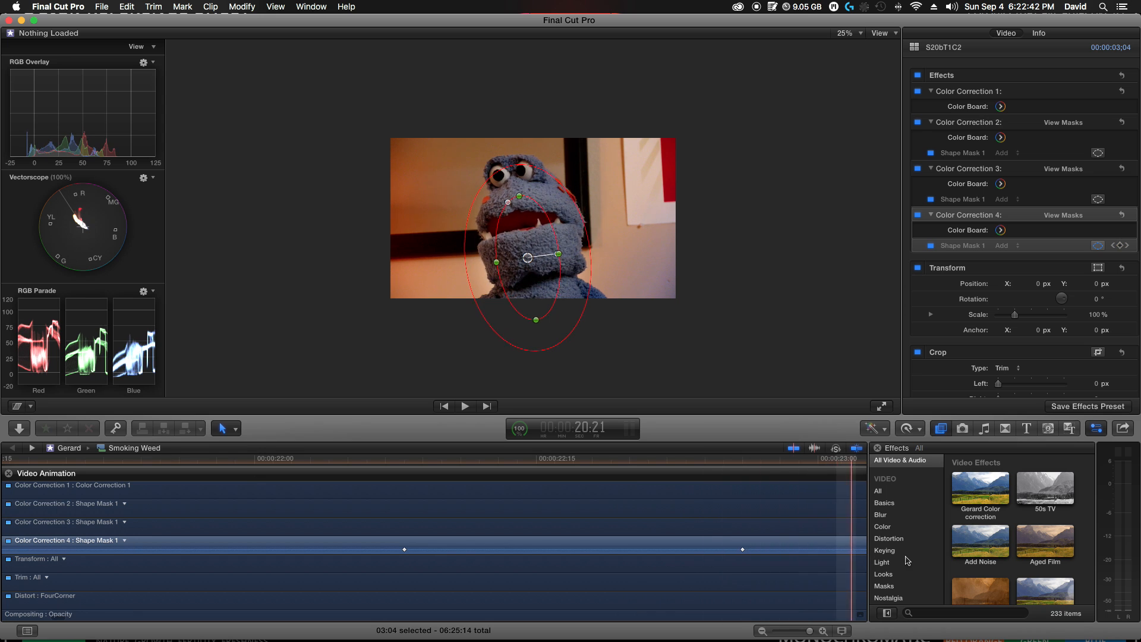
- Review the remaining mask keyframes, hide the video animation, and play S20bT1C2 from its start through the cut to Gerard AE Effect 36
scroll(828, 553, "right", 10)
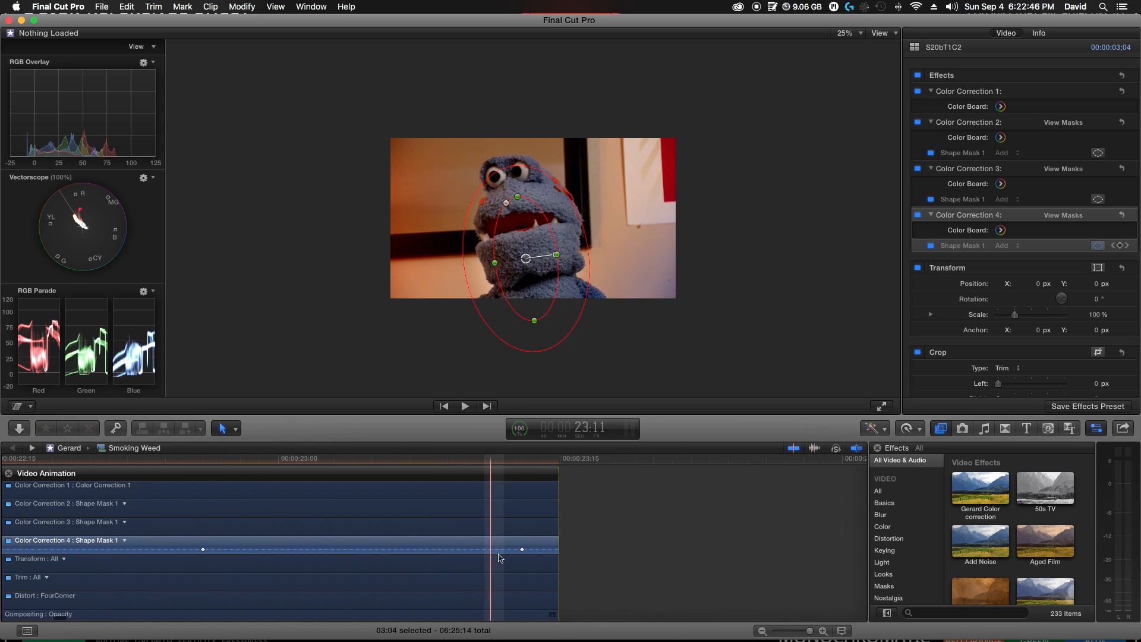
scroll(470, 560, "left", 20)
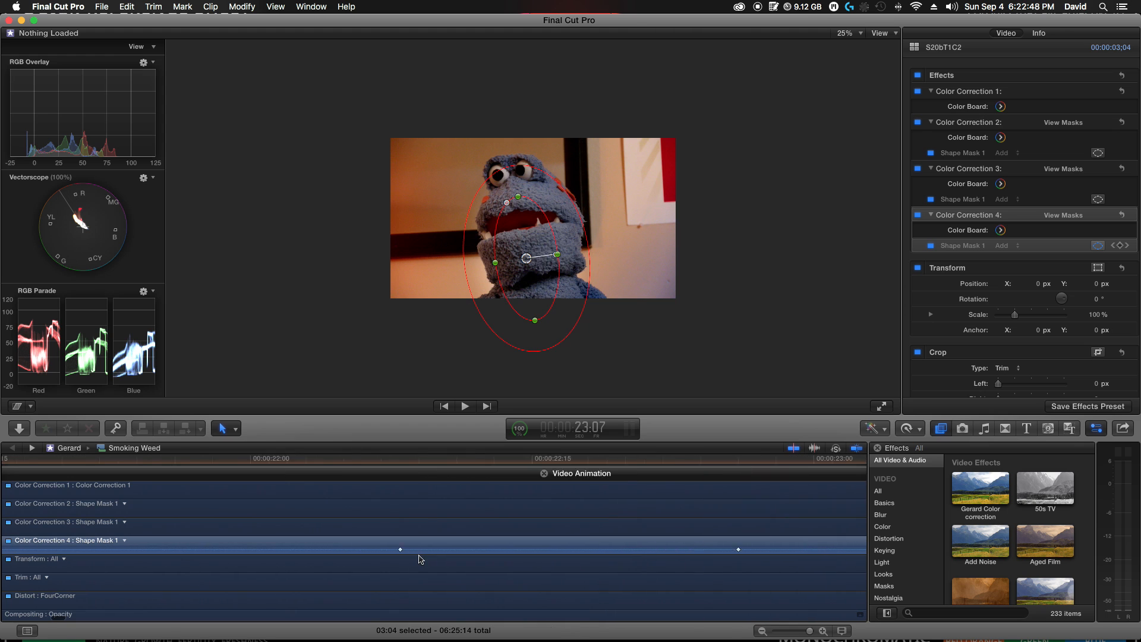
scroll(420, 559, "left", 7)
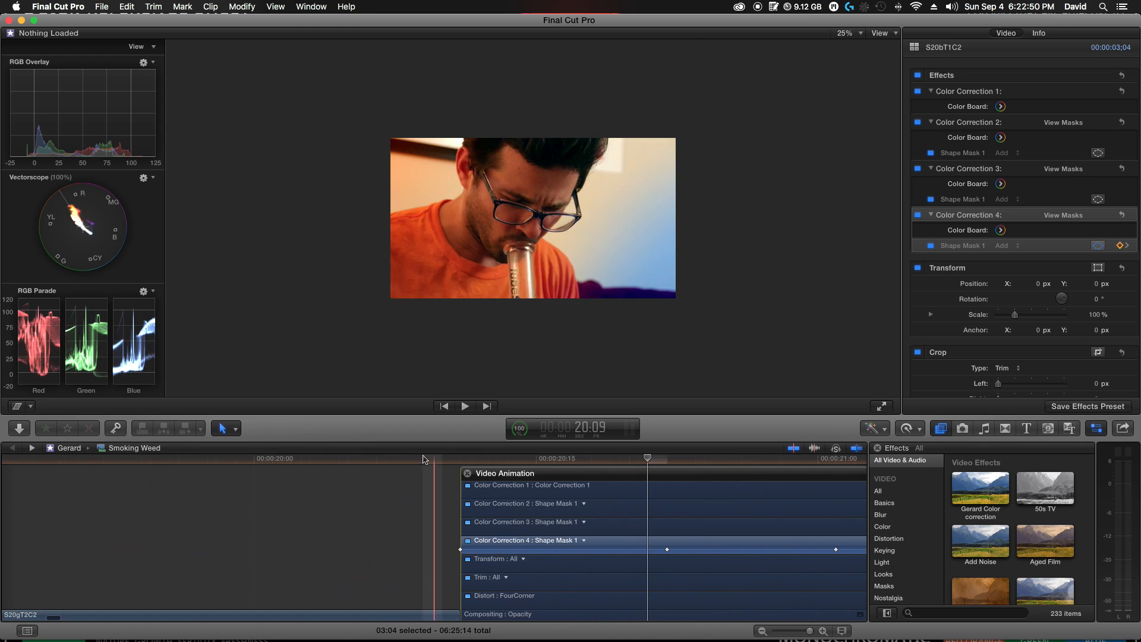
left_click(471, 474)
left_click(464, 459)
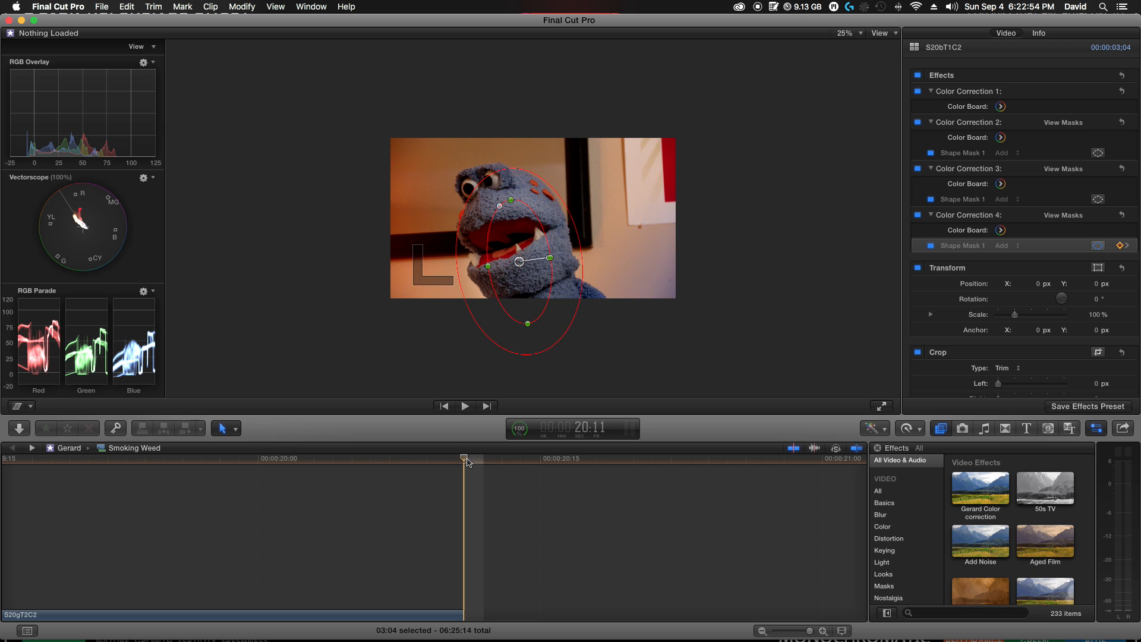
key("space")
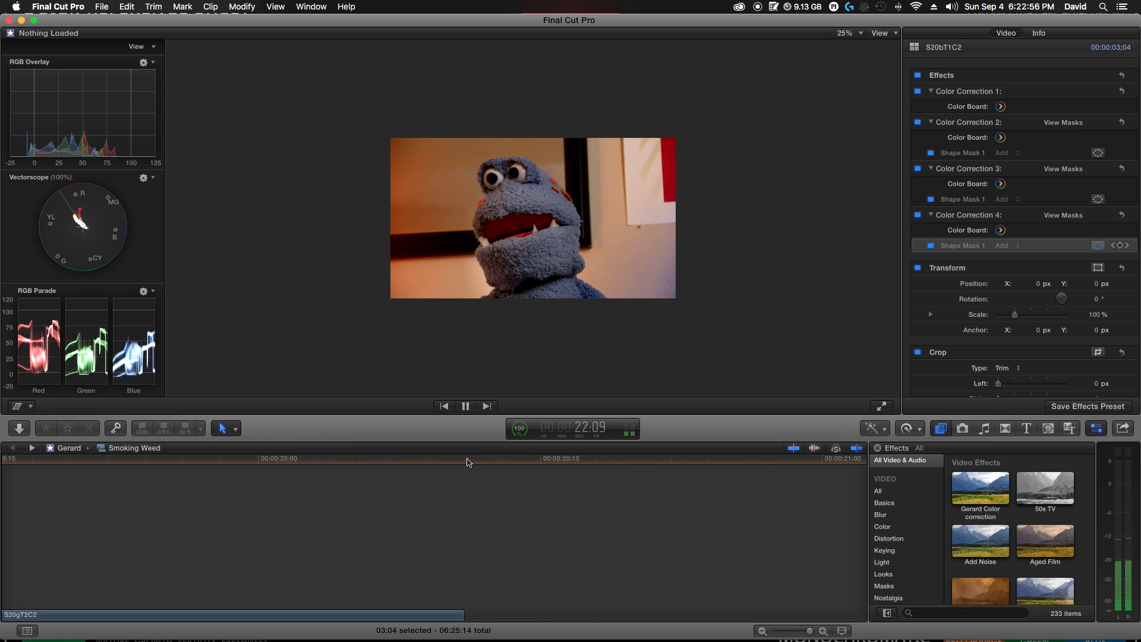
key("space")
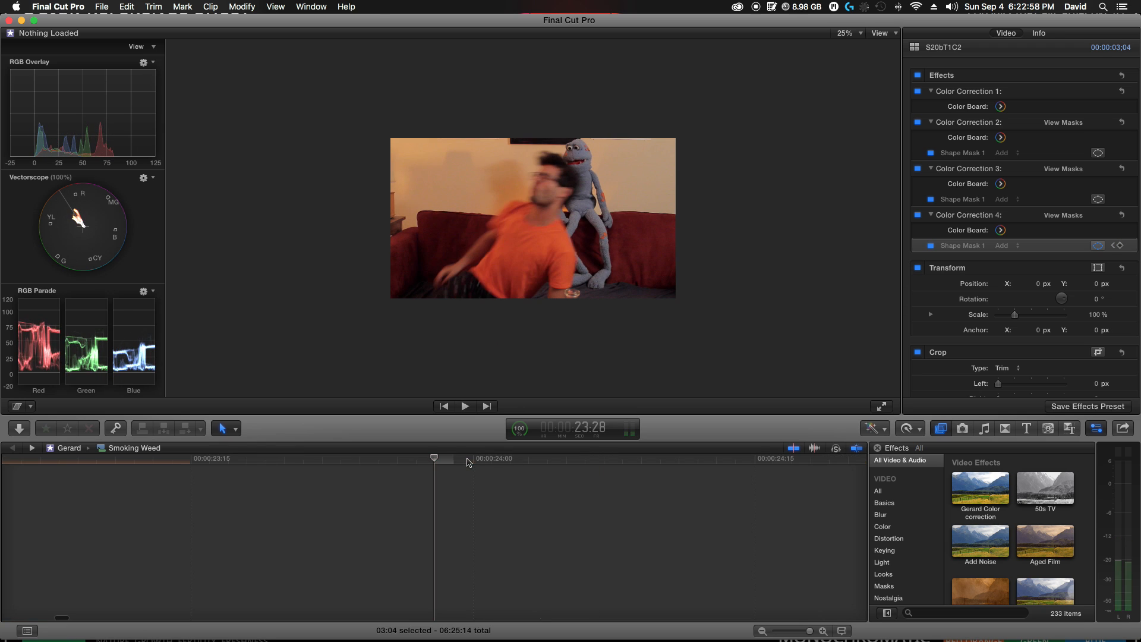
- Nudge Color Correction 4's shape mask on the puppet at 23:14, near the end of S20bT1C2
scroll(499, 469, "right", 4)
scroll(501, 469, "left", 4)
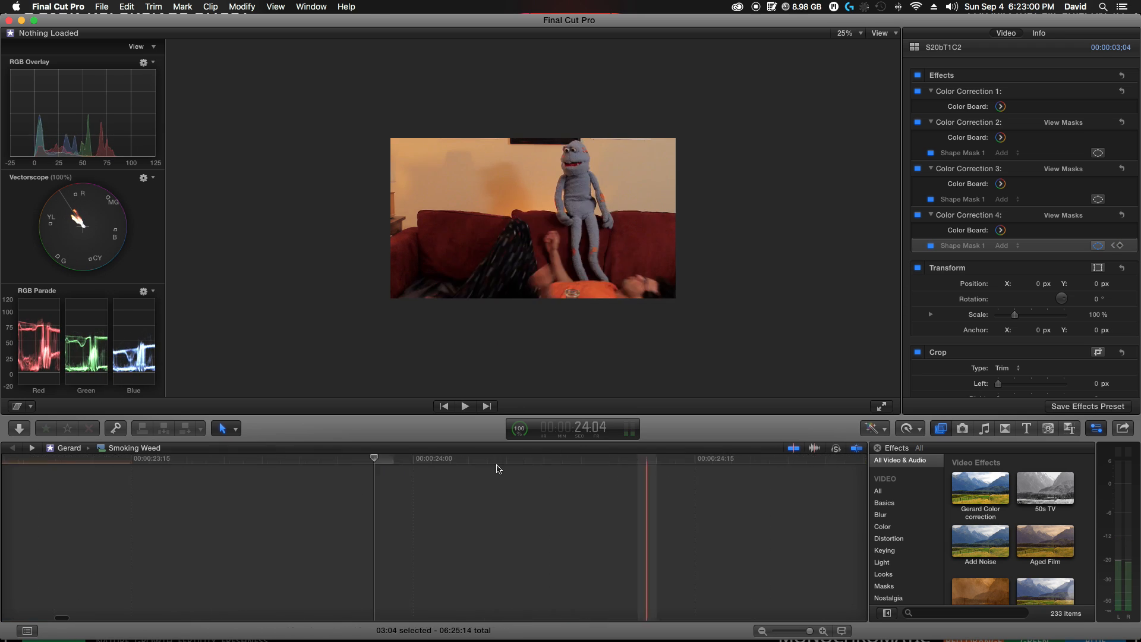
scroll(443, 535, "up", 5)
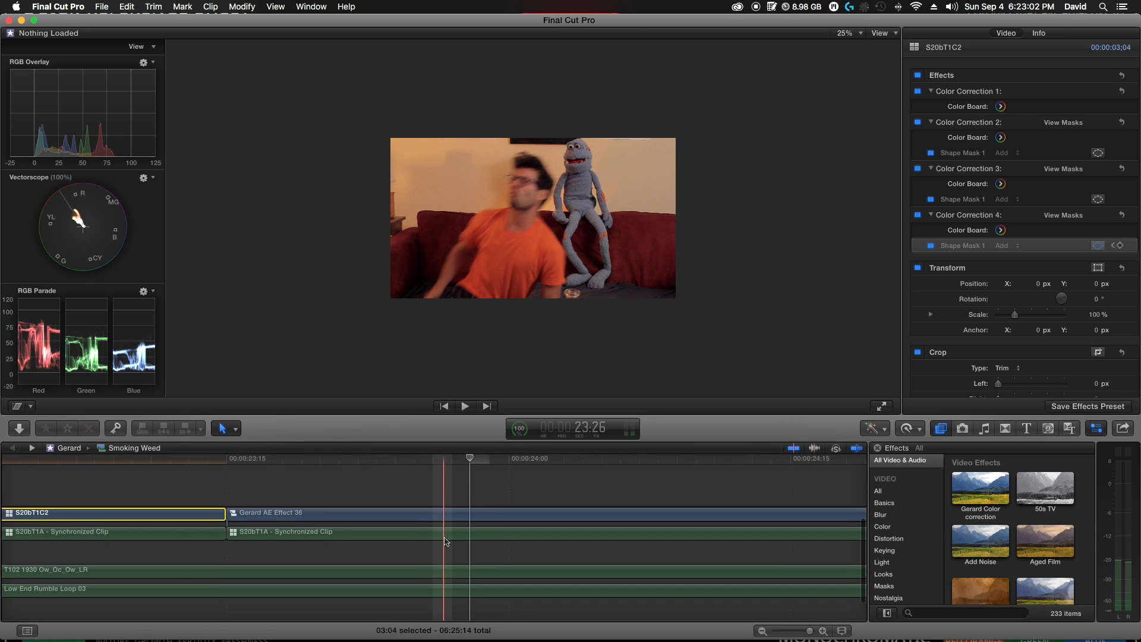
scroll(359, 540, "left", 6)
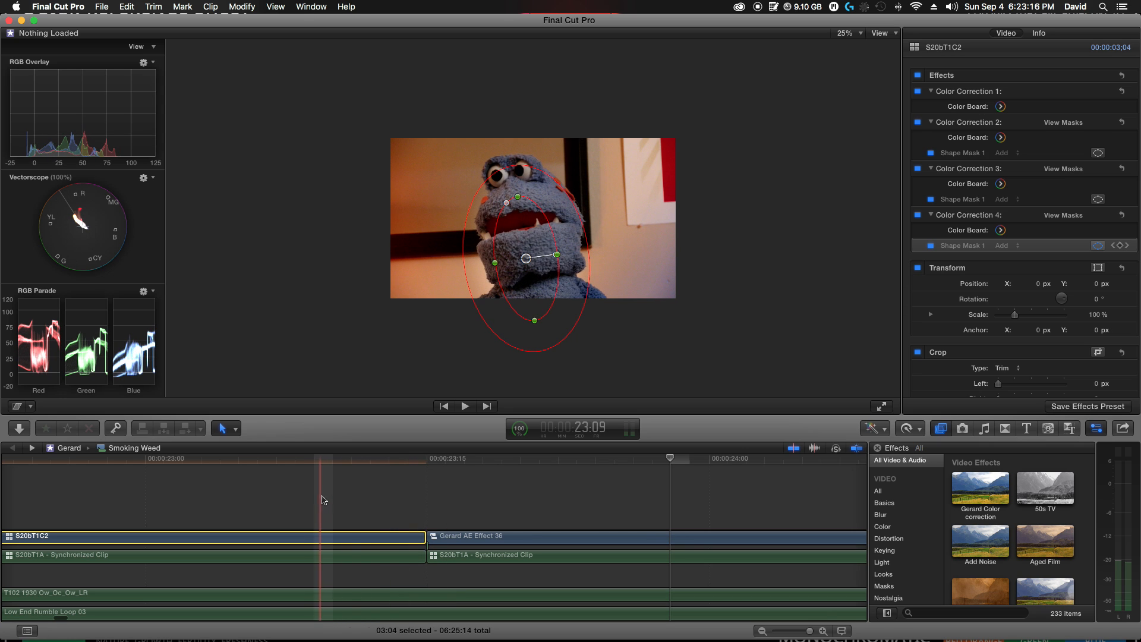
left_click(420, 489)
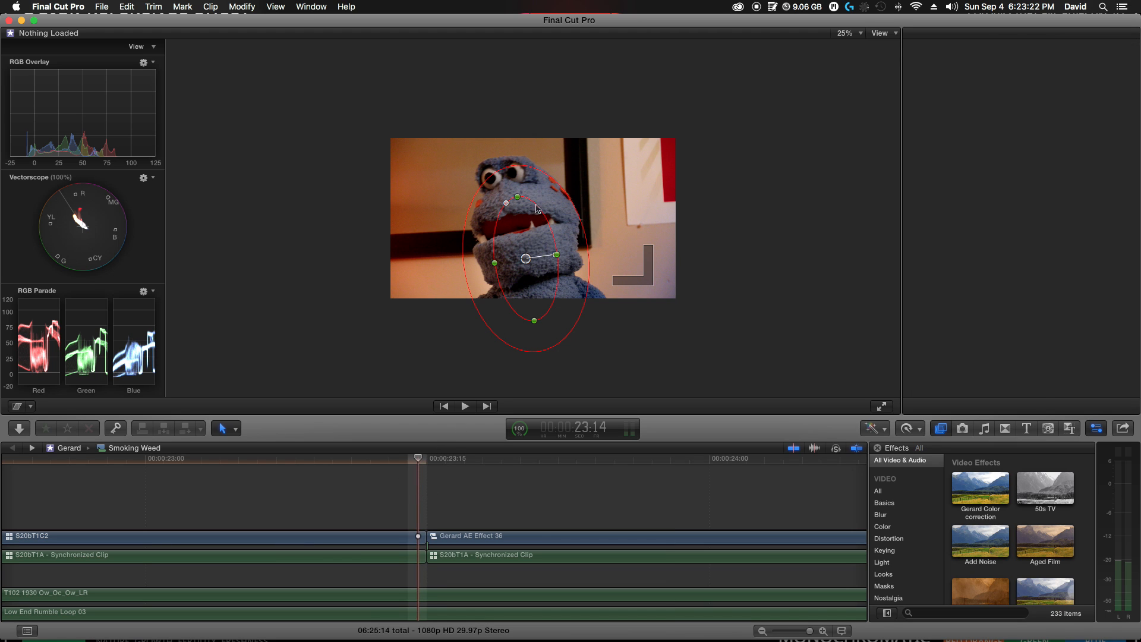
left_click(527, 259)
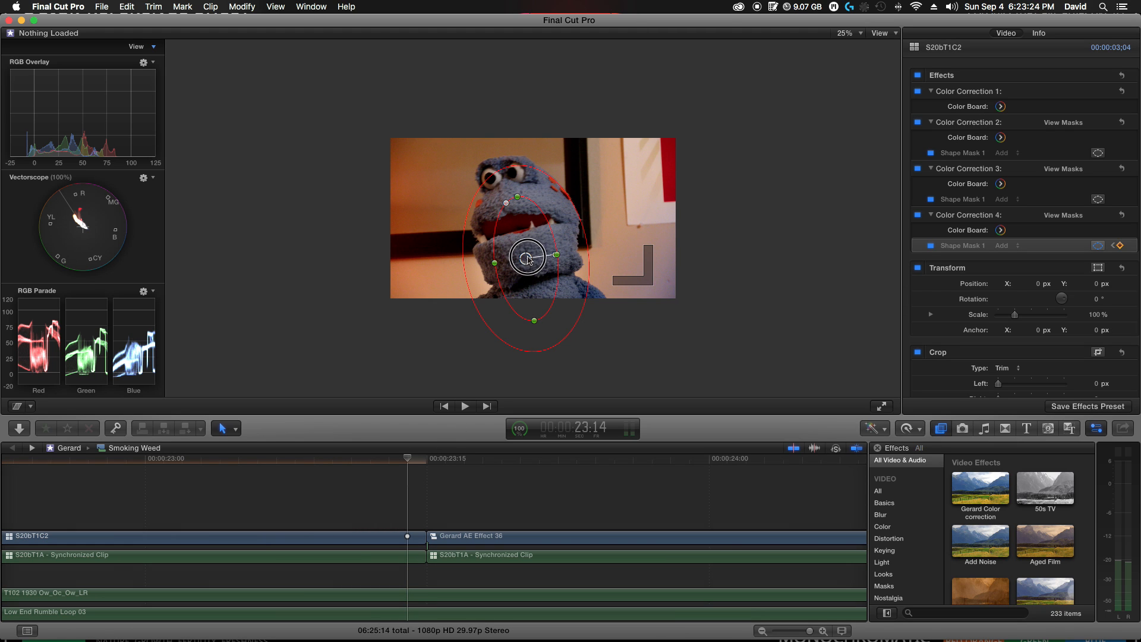
left_click_drag(527, 262, 530, 261)
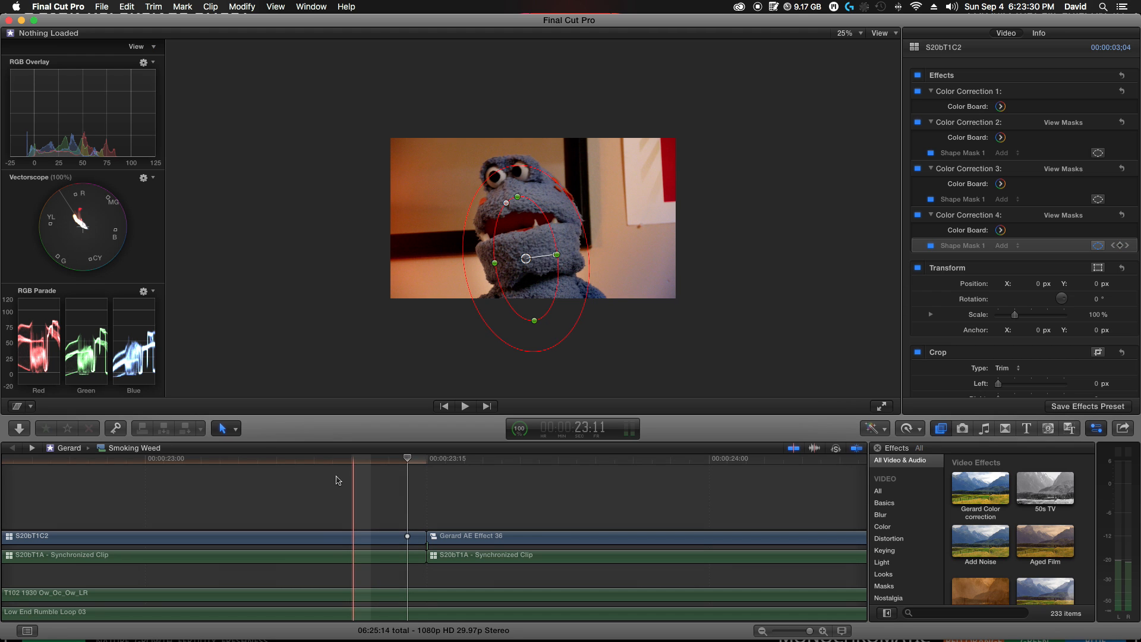
- Play back S20bT1C2 from 20:11 into Gerard AE Effect 36 to check the adjusted shape mask
scroll(335, 475, "left", 5)
key("super+minus")
key("super+minus")
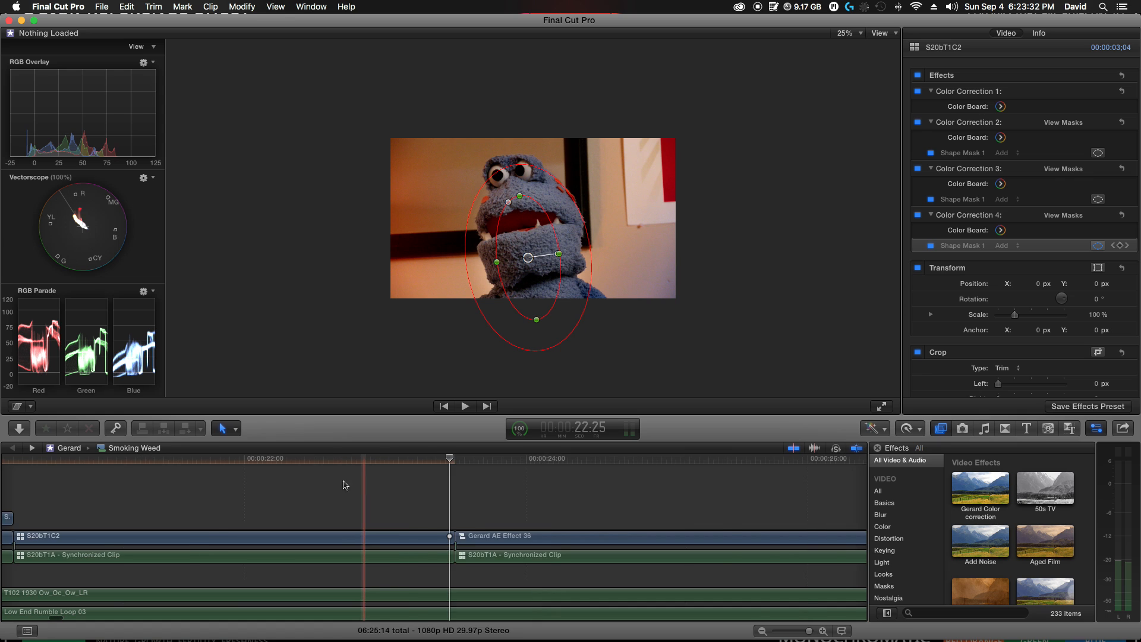
key("super+minus")
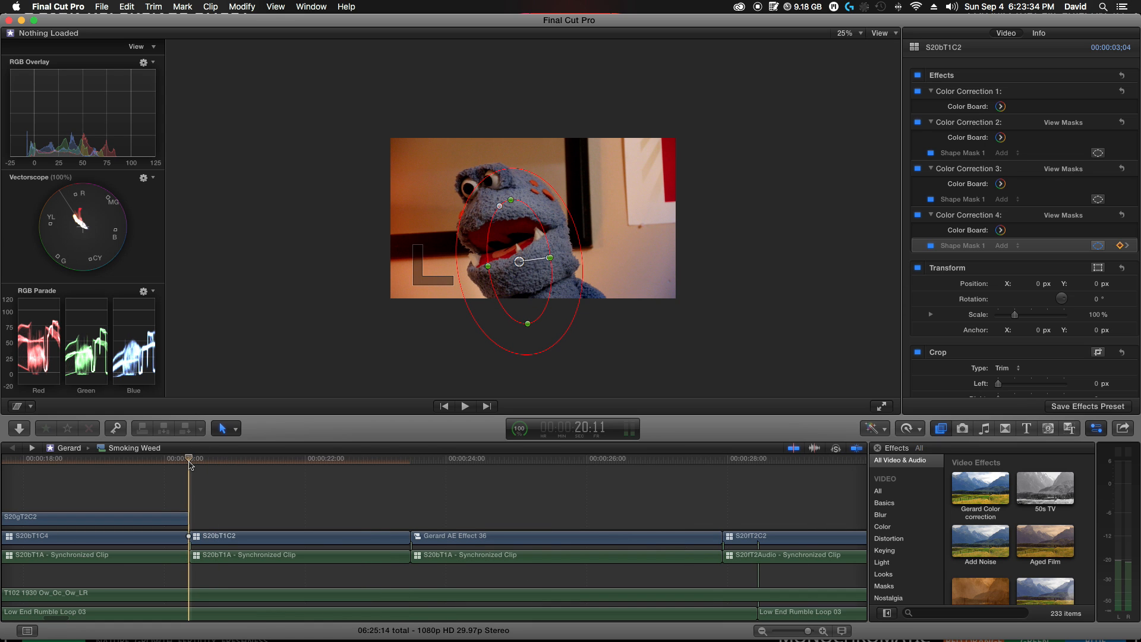
key("space")
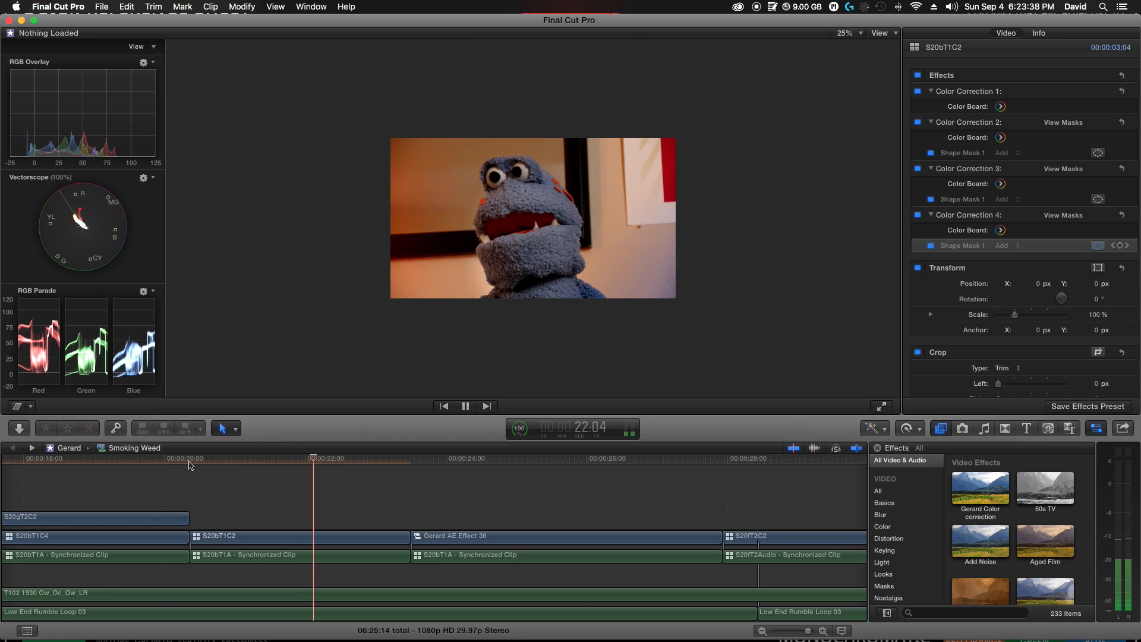
key("space")
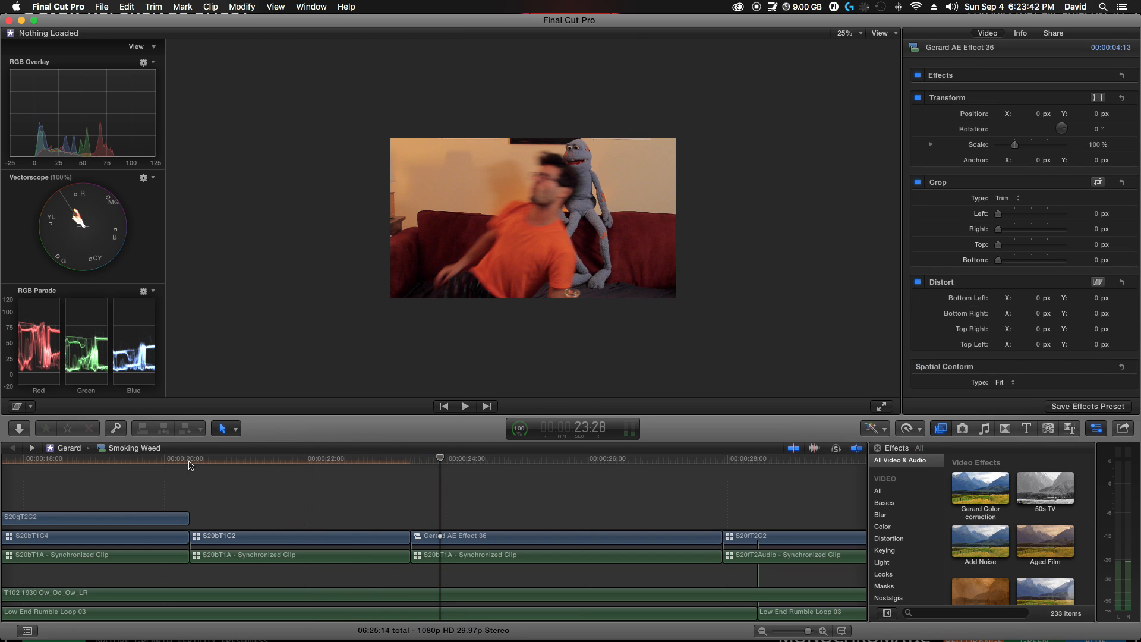
- Paste the copied color corrections with their shape masks onto the Gerard AE Effect 36 clip
scroll(357, 535, "left", 10)
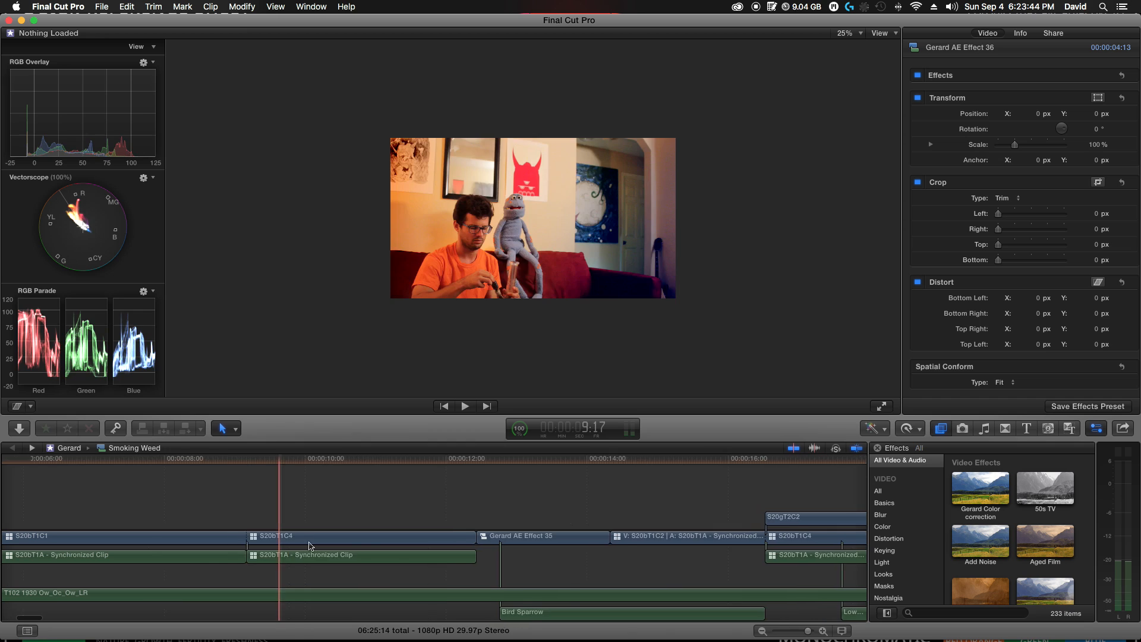
left_click(763, 632)
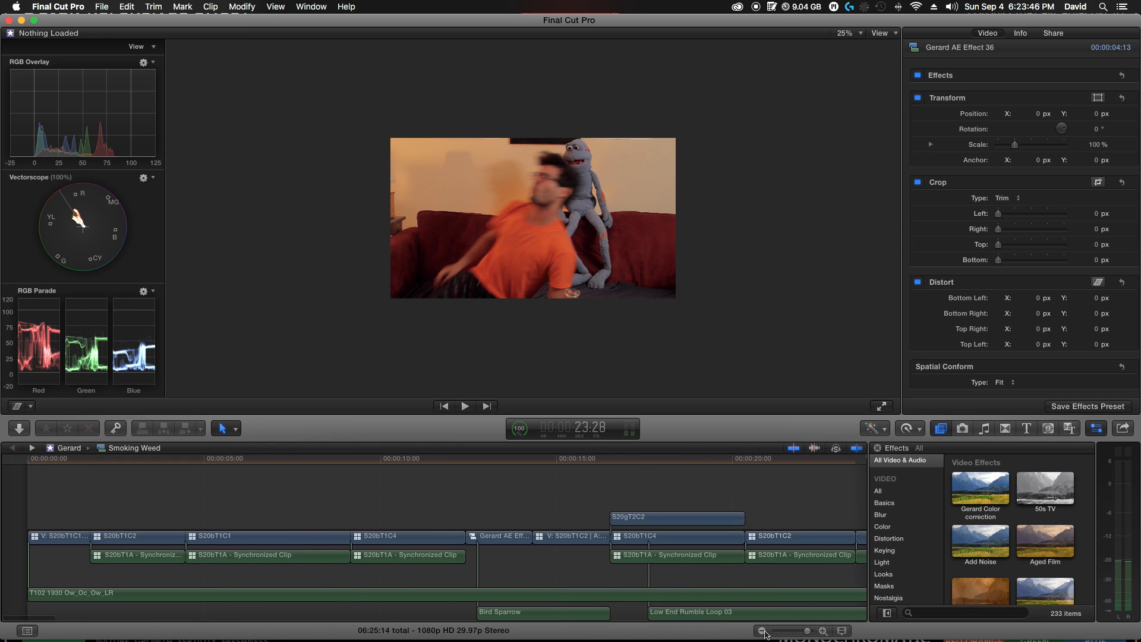
left_click(763, 632)
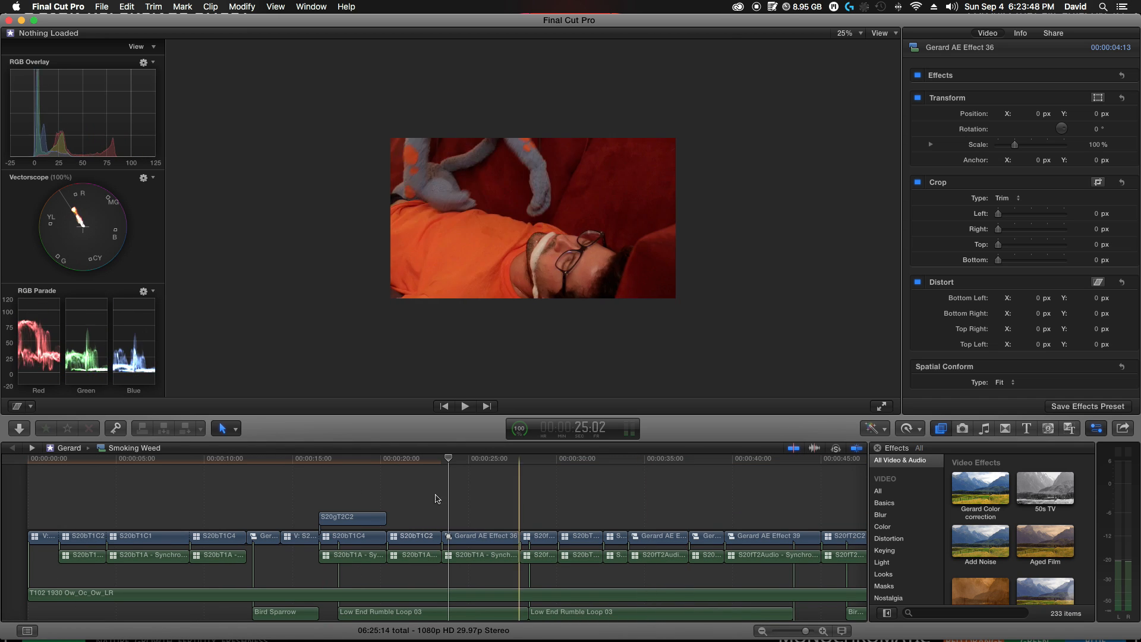
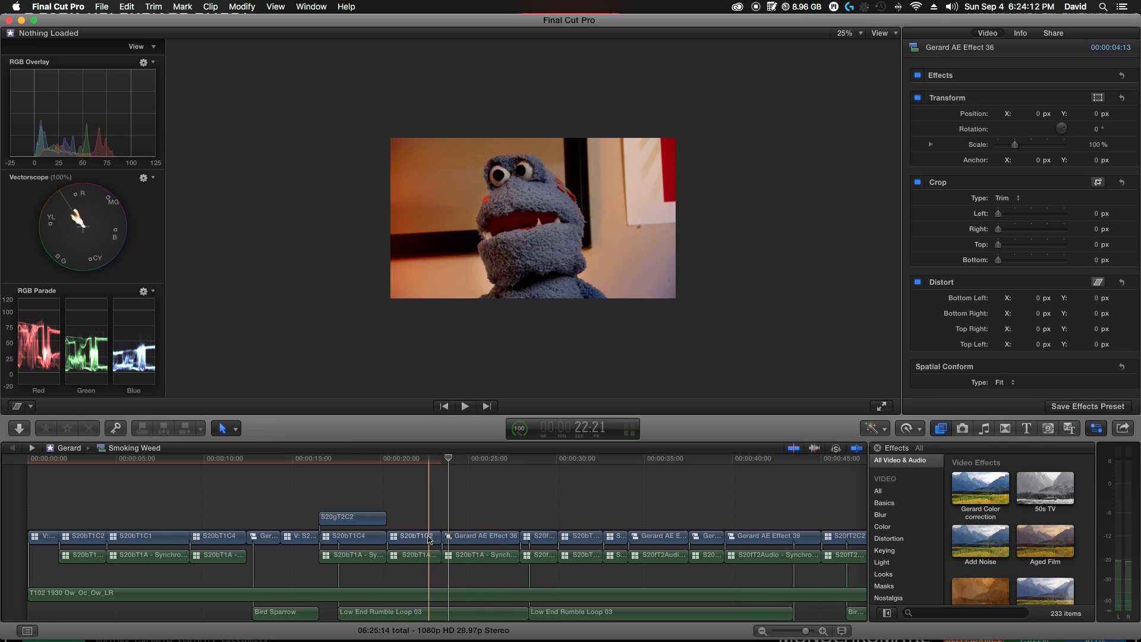
left_click(467, 539)
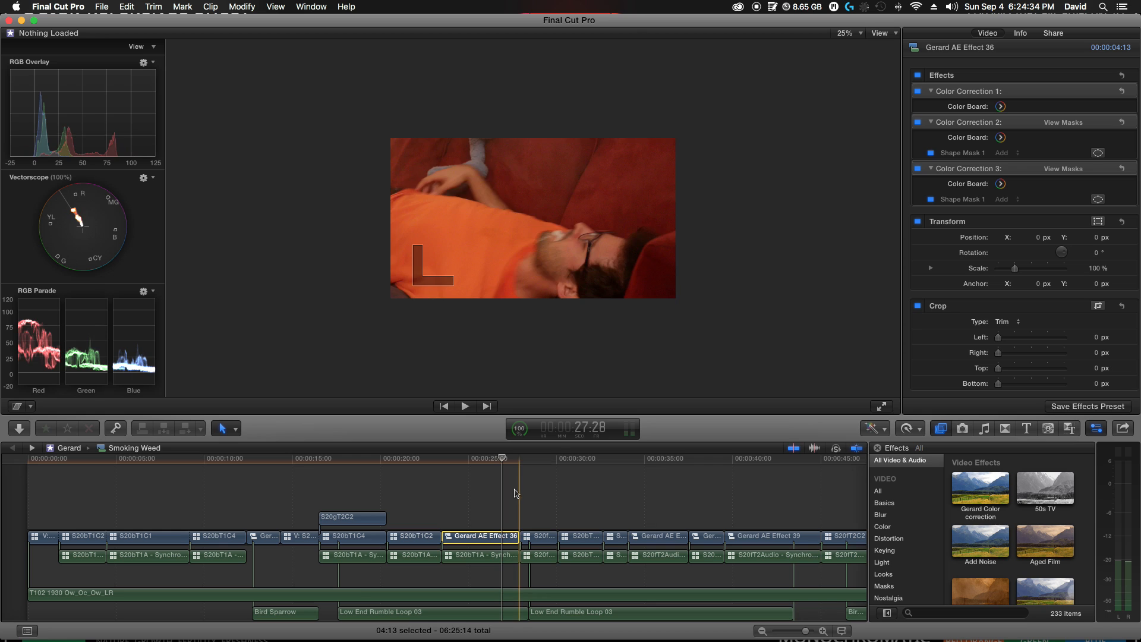
- Move Color Correction 2's shape mask up beside the picture's right edge and rotate it so its upper end leans toward the puppet
left_click(953, 154)
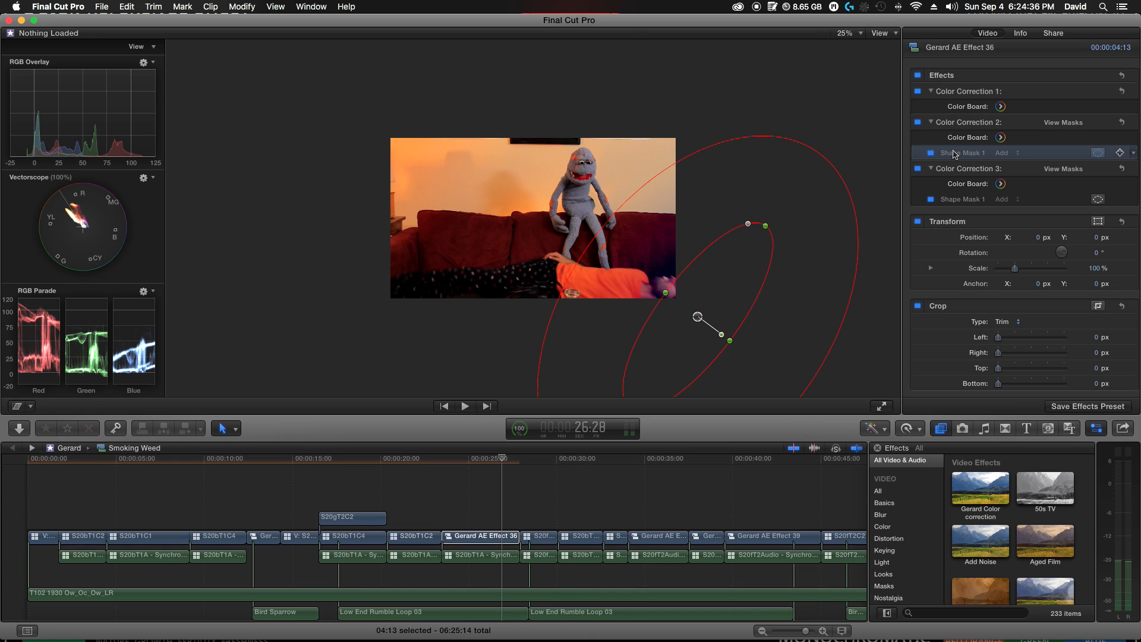
left_click_drag(698, 319, 761, 254)
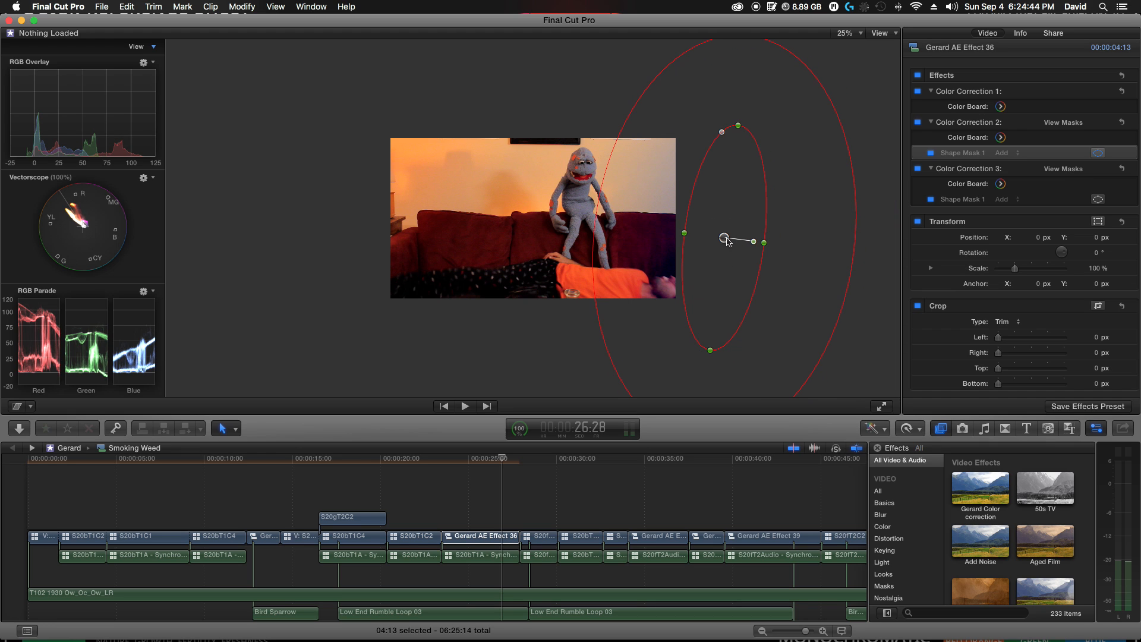
left_click_drag(755, 243, 742, 223)
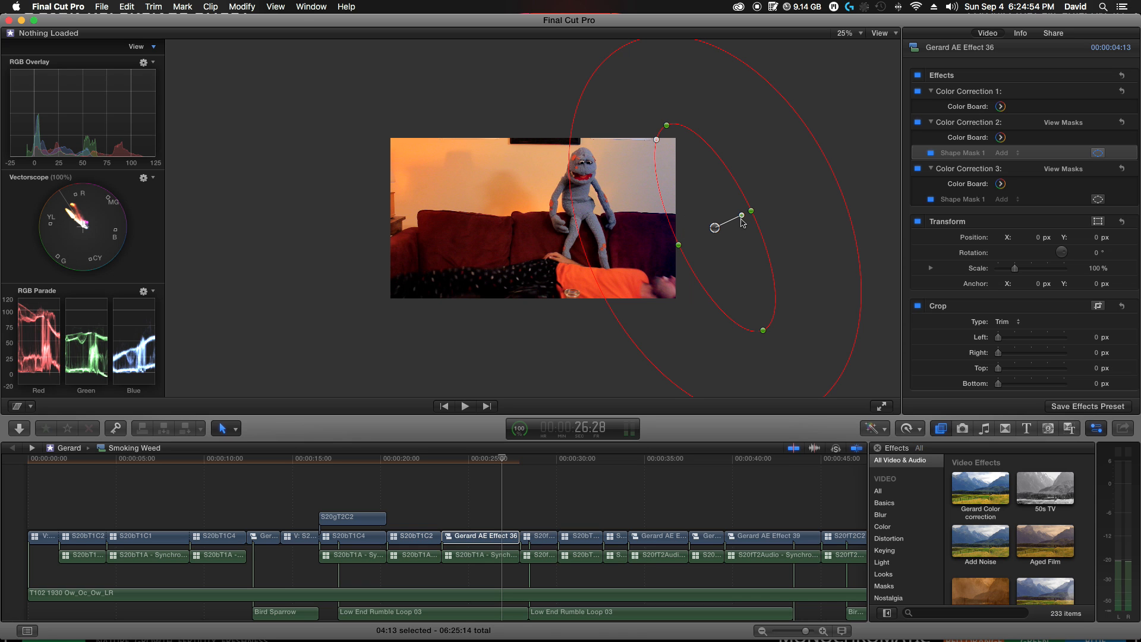
- At 25:09, move Color Correction 3's circular shape mask down beside the picture's left edge and slightly widen its outer feather
left_click(505, 506)
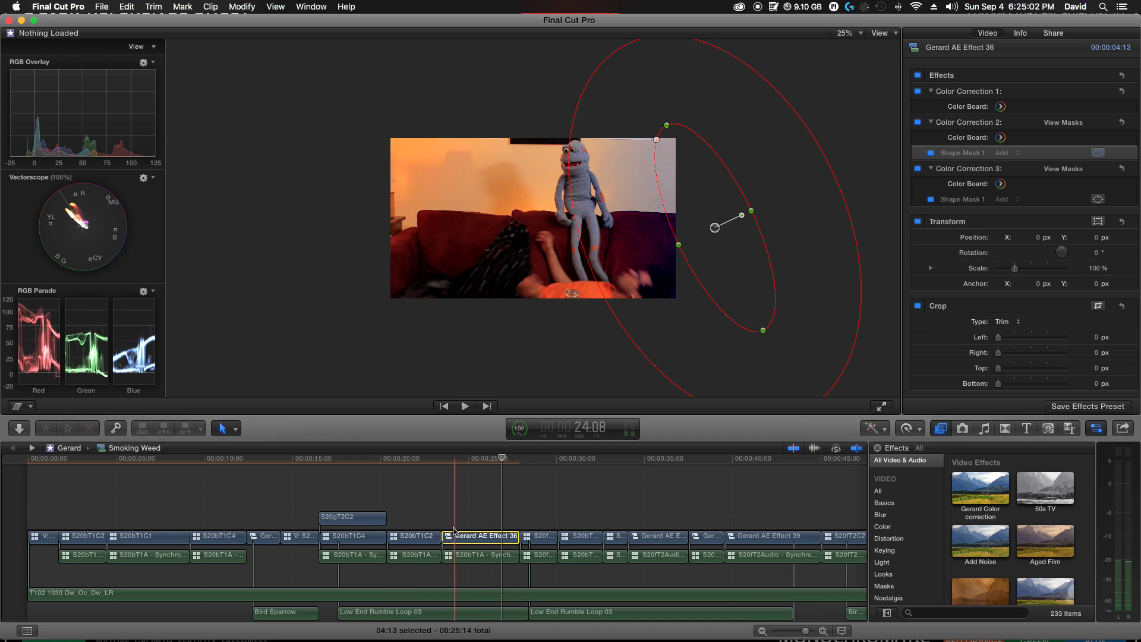
left_click(474, 459)
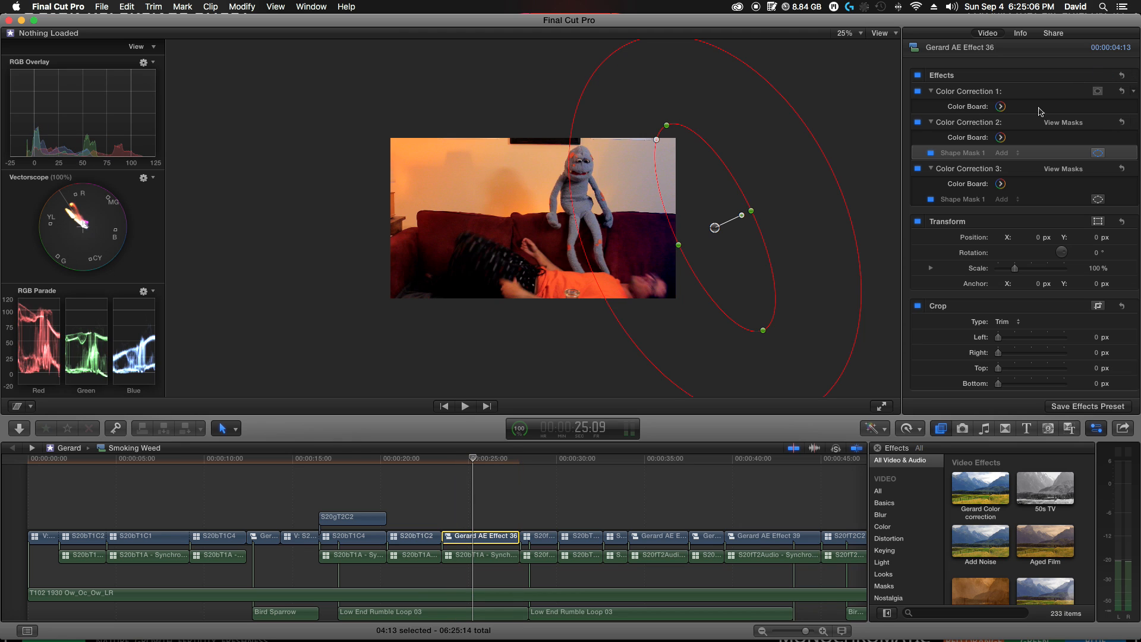
left_click(960, 199)
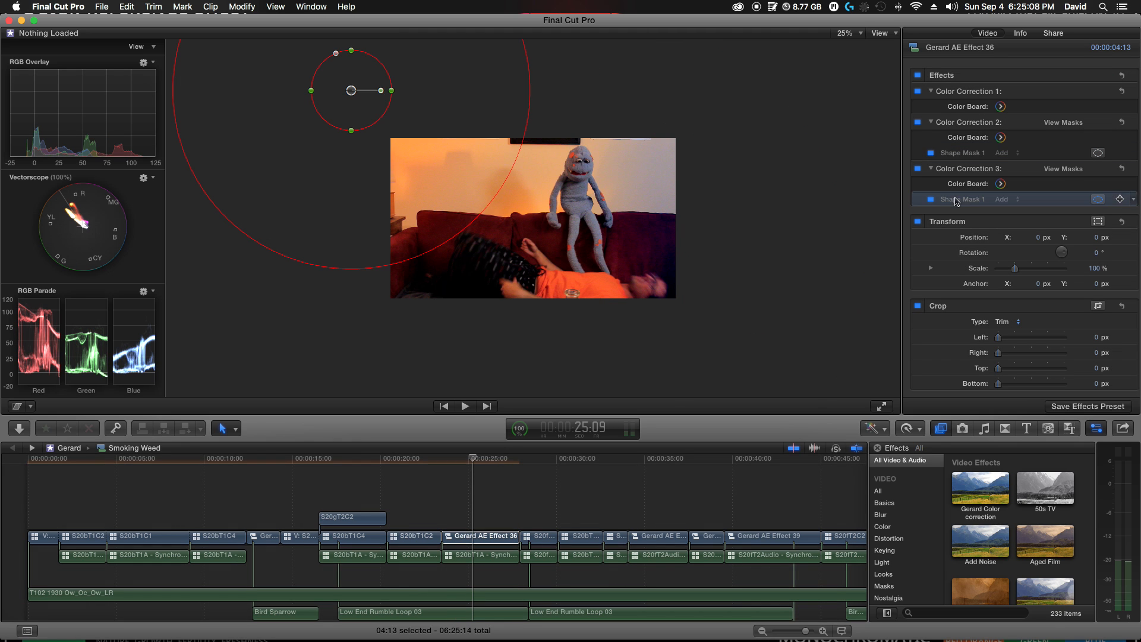
left_click_drag(351, 93, 304, 181)
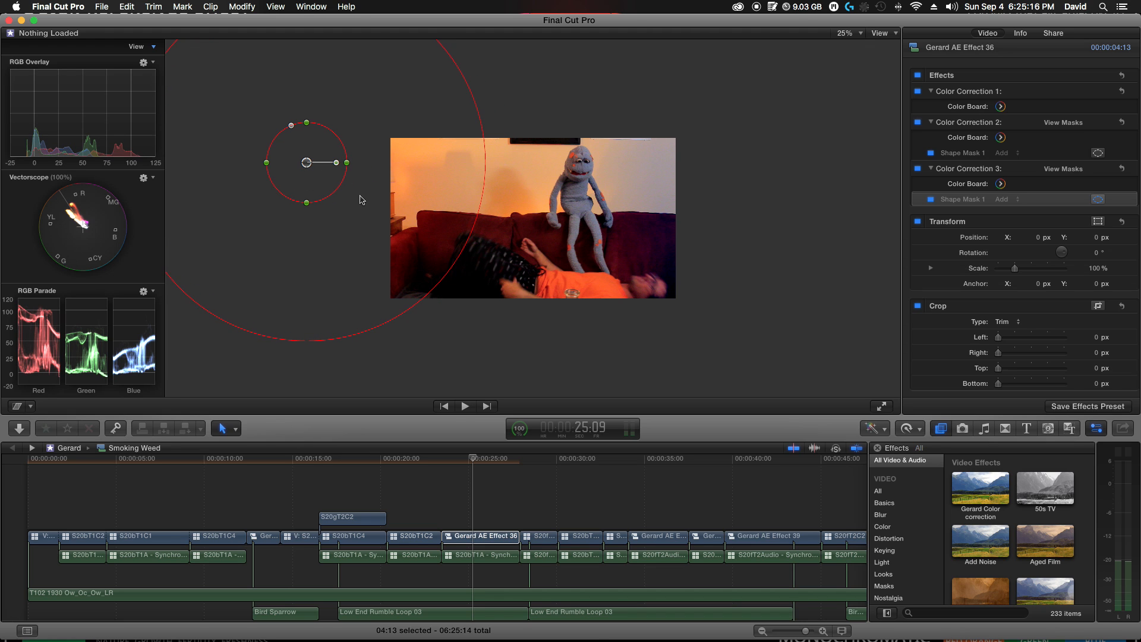
left_click_drag(484, 186, 498, 189)
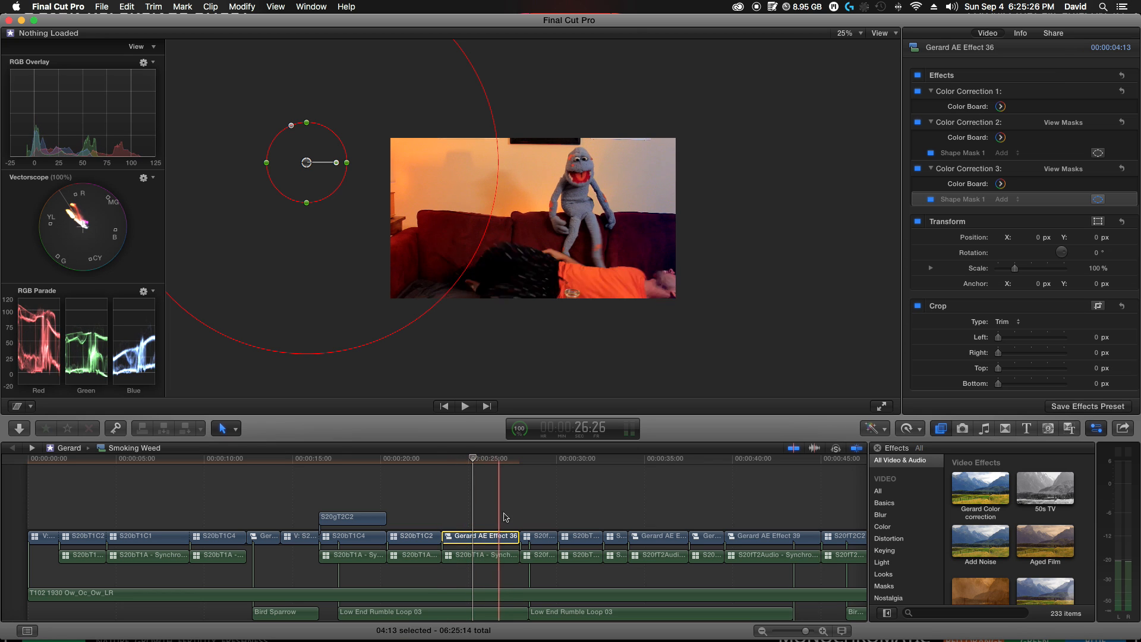
- Set Color Correction 1's global color on Gerard AE Effect 36 to 39° at 1%
left_click(1003, 107)
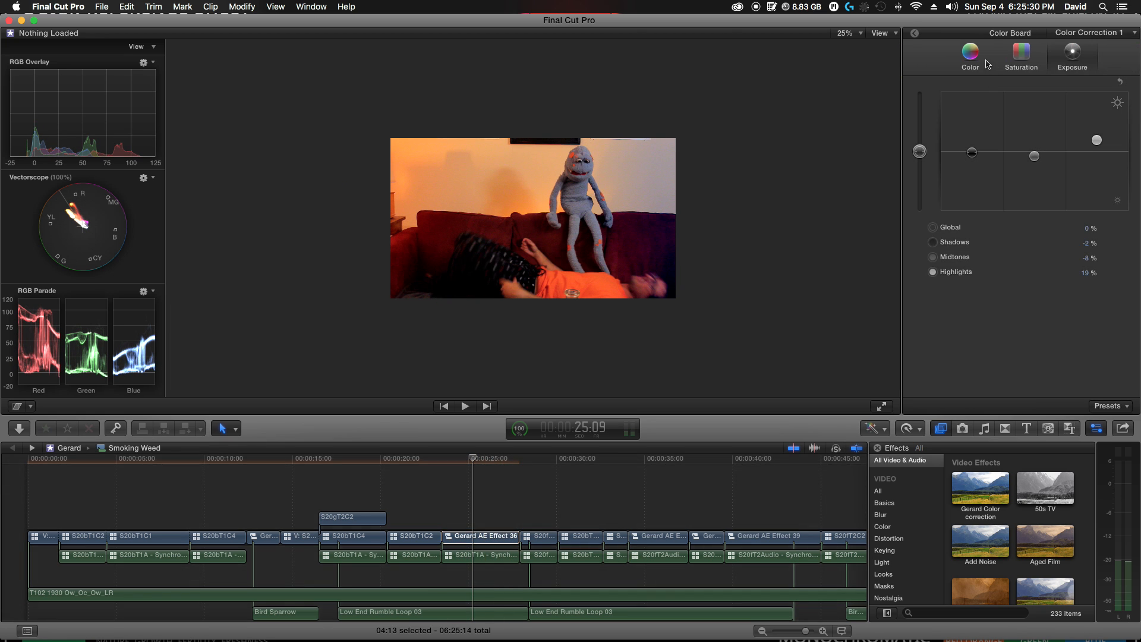
left_click(972, 66)
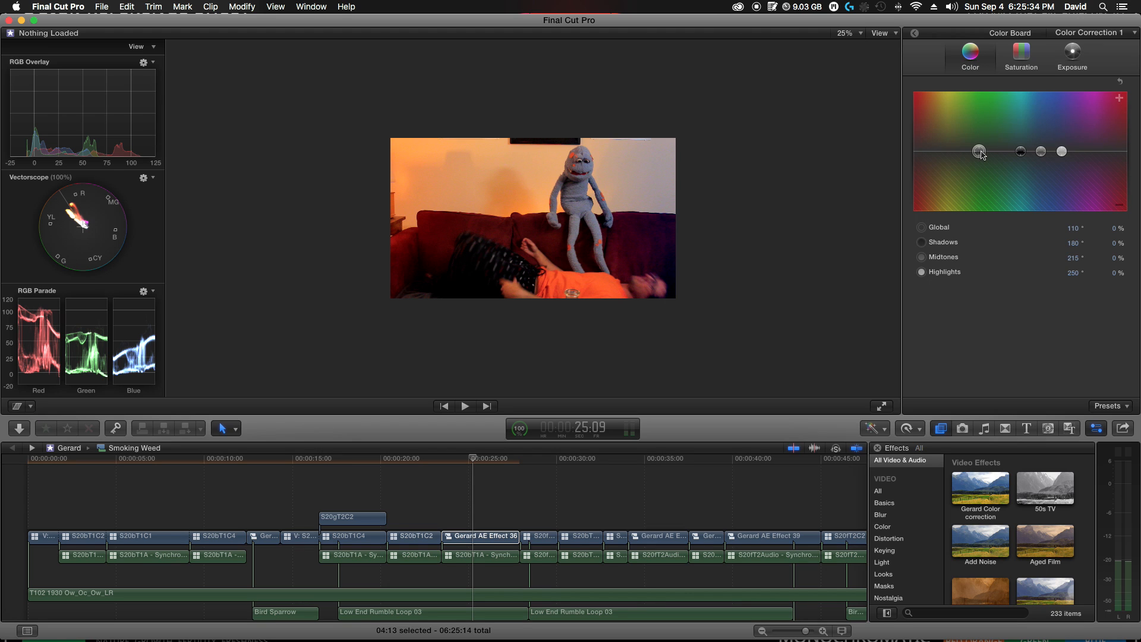
left_click_drag(981, 153, 940, 155)
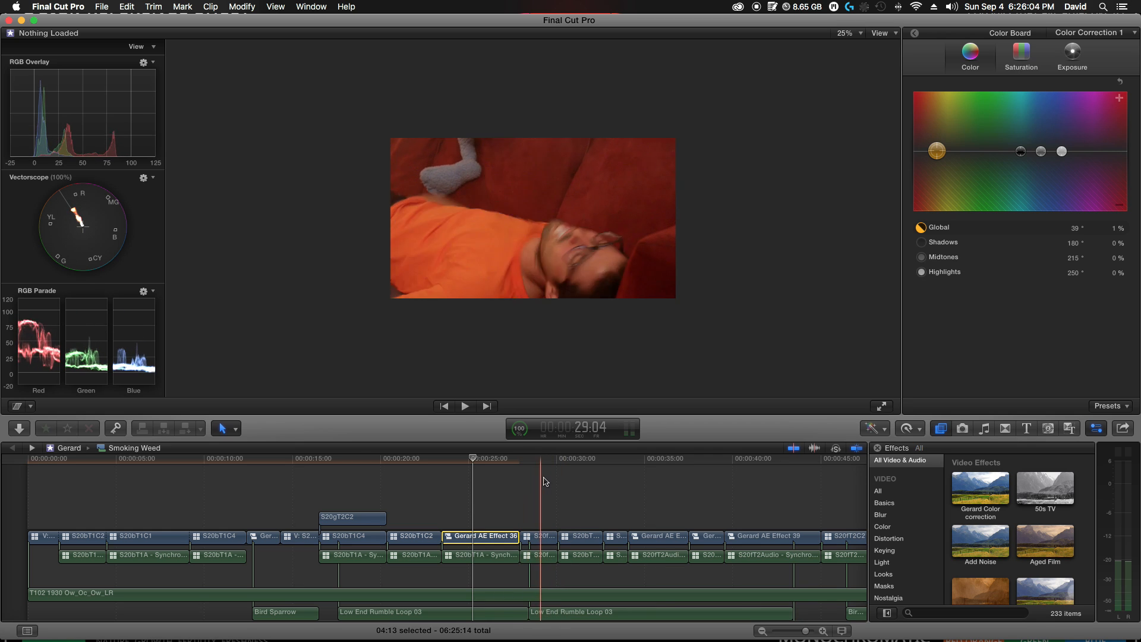
- Paste the copied color corrections onto S20fT2C2, the clip right after Gerard AE Effect 36, with the playhead at its first frame
left_click(519, 464)
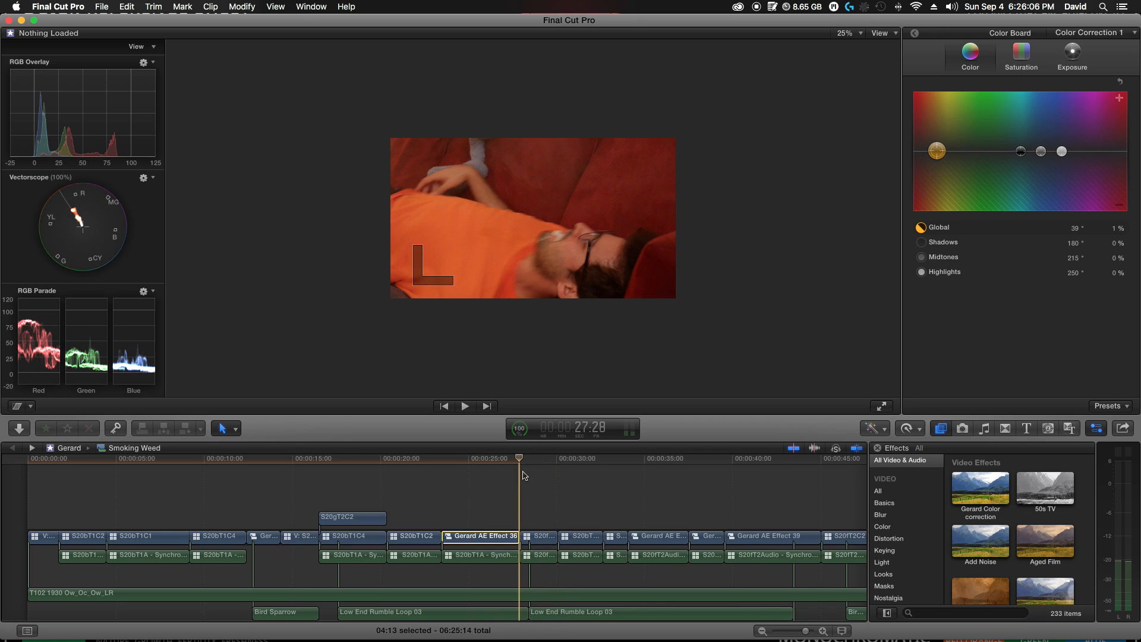
left_click(542, 538)
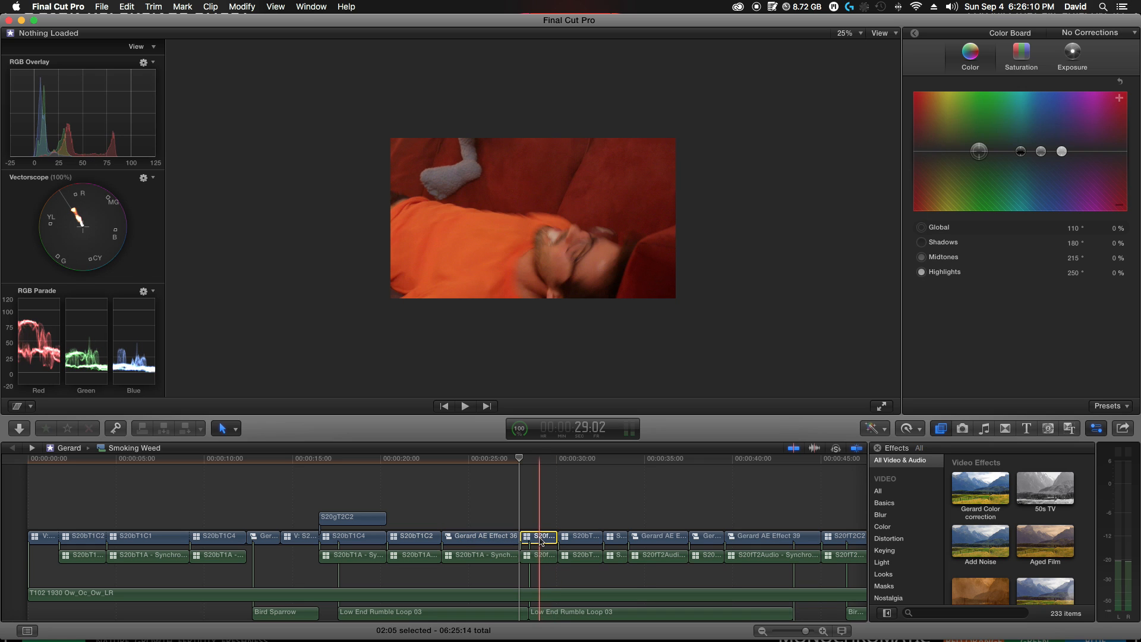
key("alt+super+v")
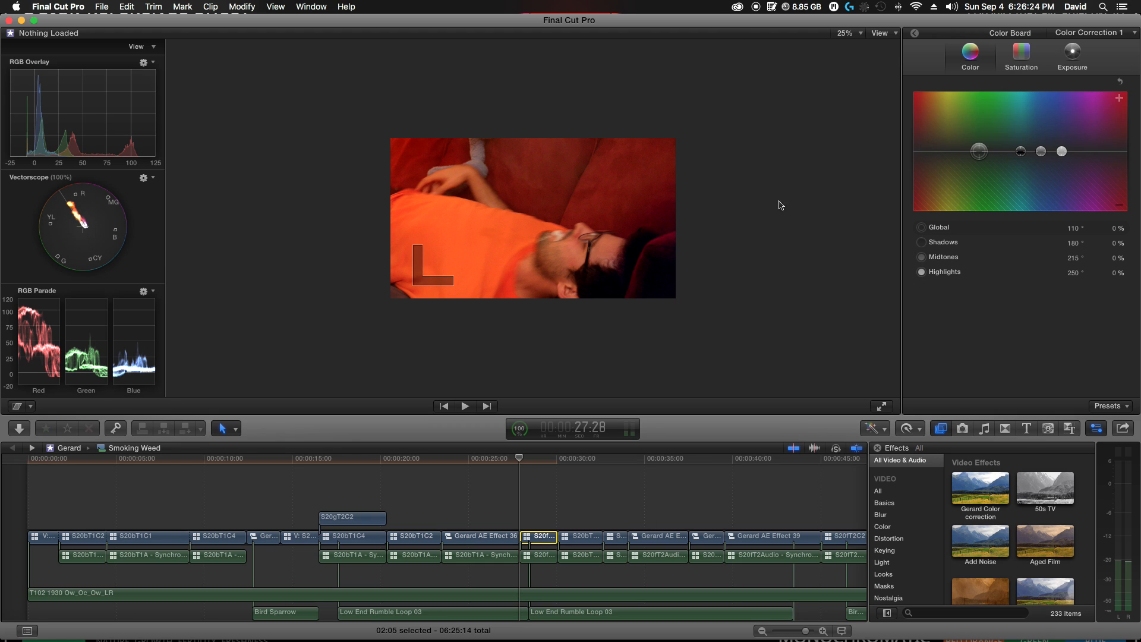
- Set Color Correction 1's exposure on S20fT2C2 to 4% for shadows and 25% for highlights
left_click(1067, 65)
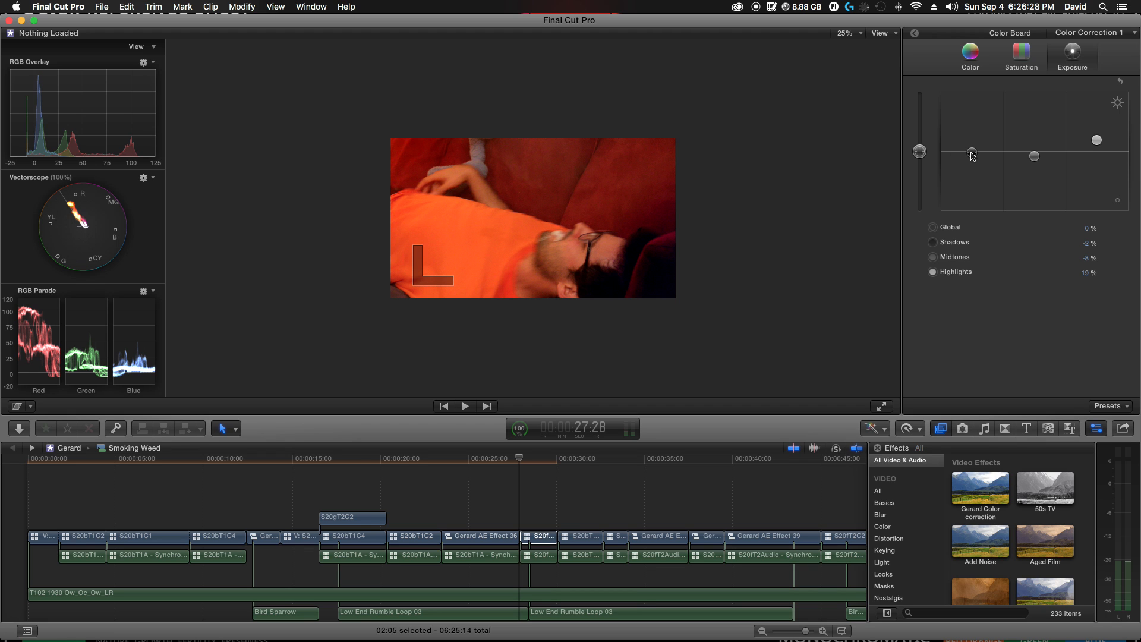
left_click_drag(972, 153, 972, 150)
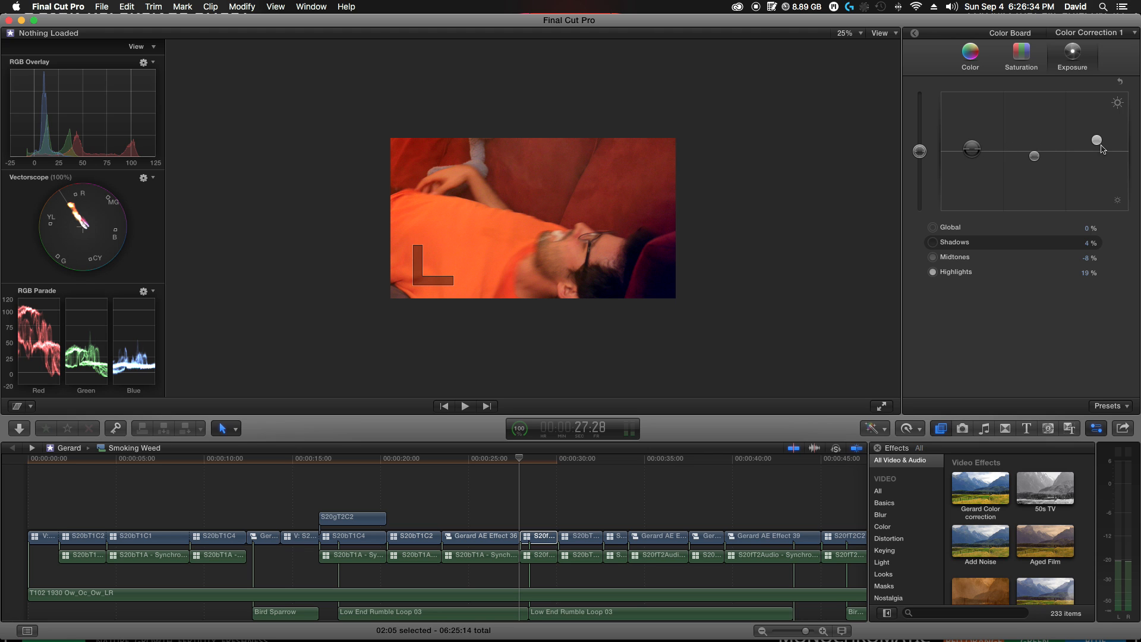
left_click_drag(1099, 142, 1098, 57)
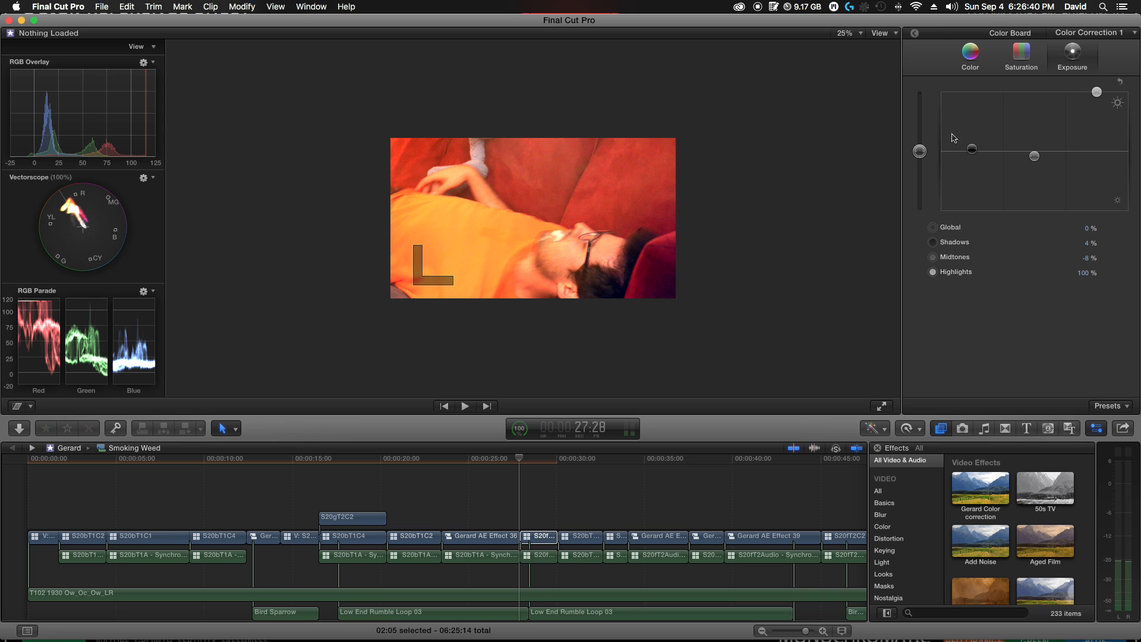
left_click_drag(1096, 95, 1094, 136)
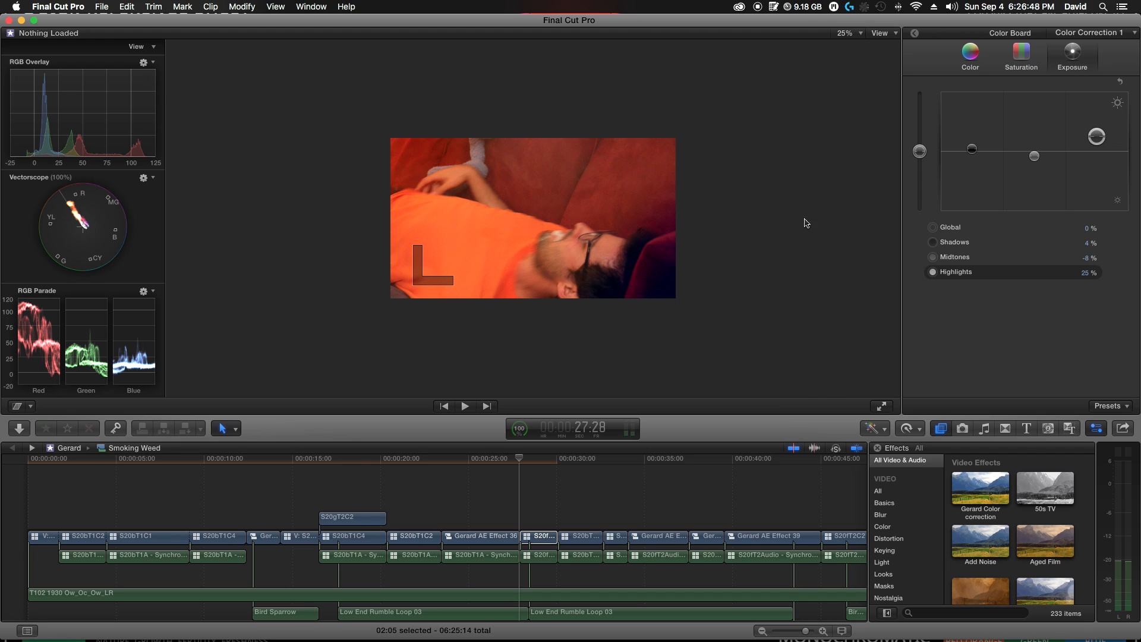
- Set Color Correction 1's global color on S20fT2C2 to 49° at -5% and its shadows color to 176° at 4%
left_click(971, 55)
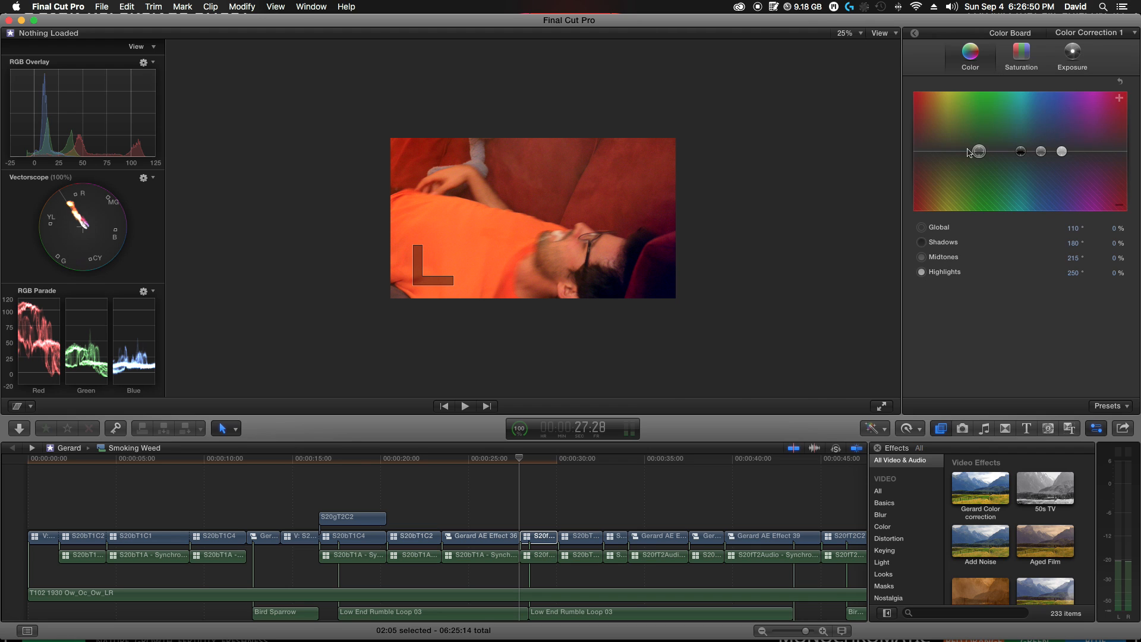
left_click_drag(979, 152, 943, 152)
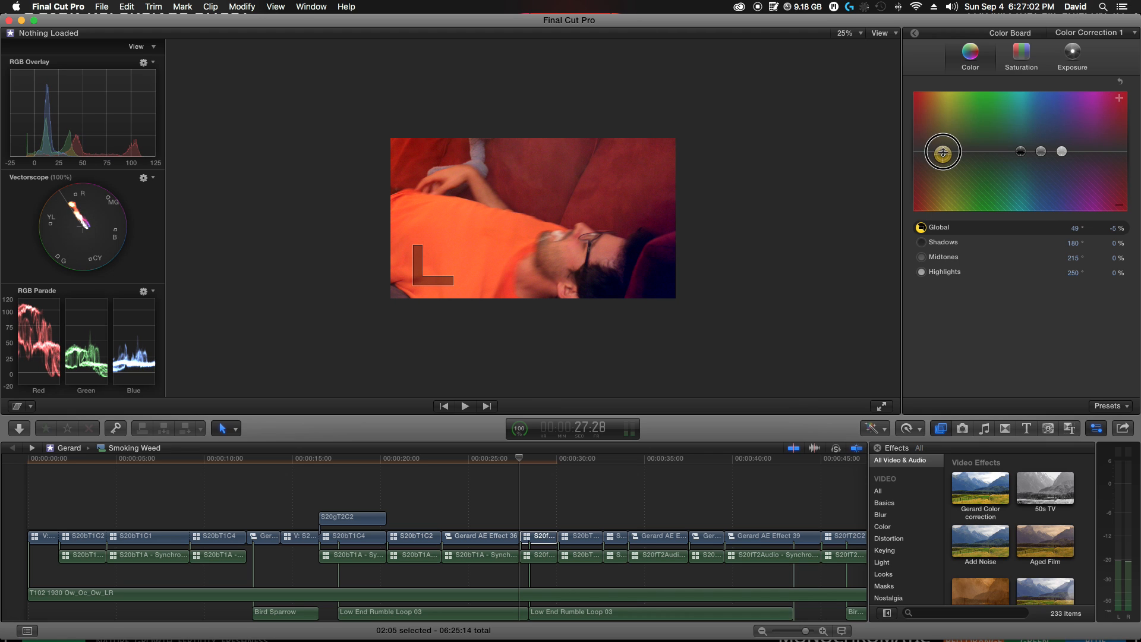
left_click_drag(943, 153, 944, 153)
left_click_drag(1021, 152, 1019, 150)
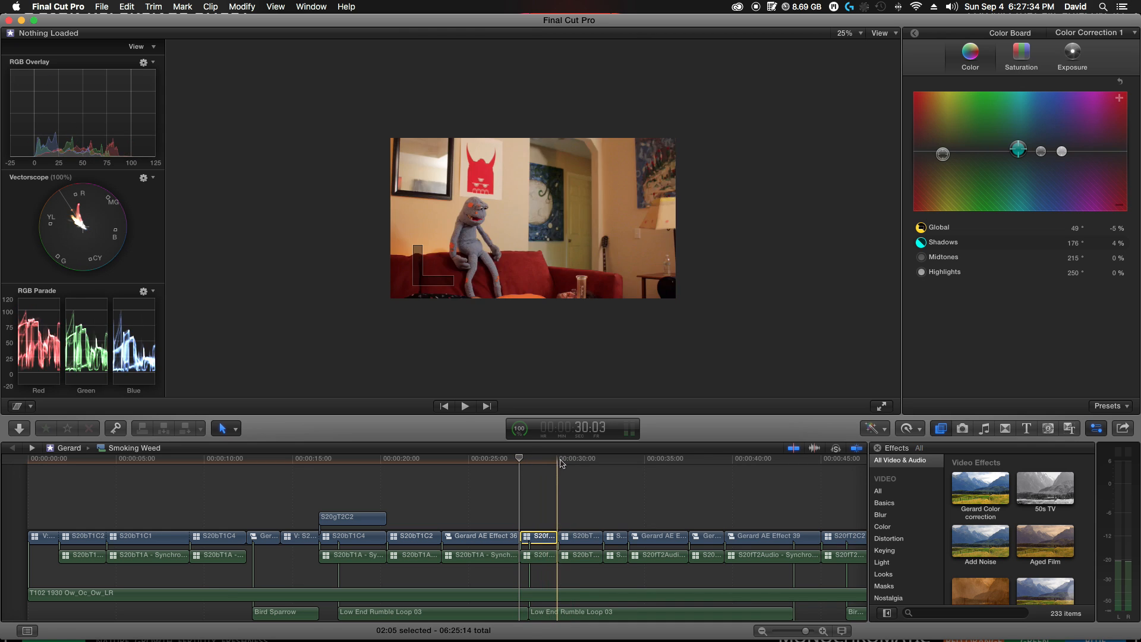
- At 29:03, move Color Correction 3's circular shape mask up and slightly inward, above the picture's upper-left corner
left_click(541, 465)
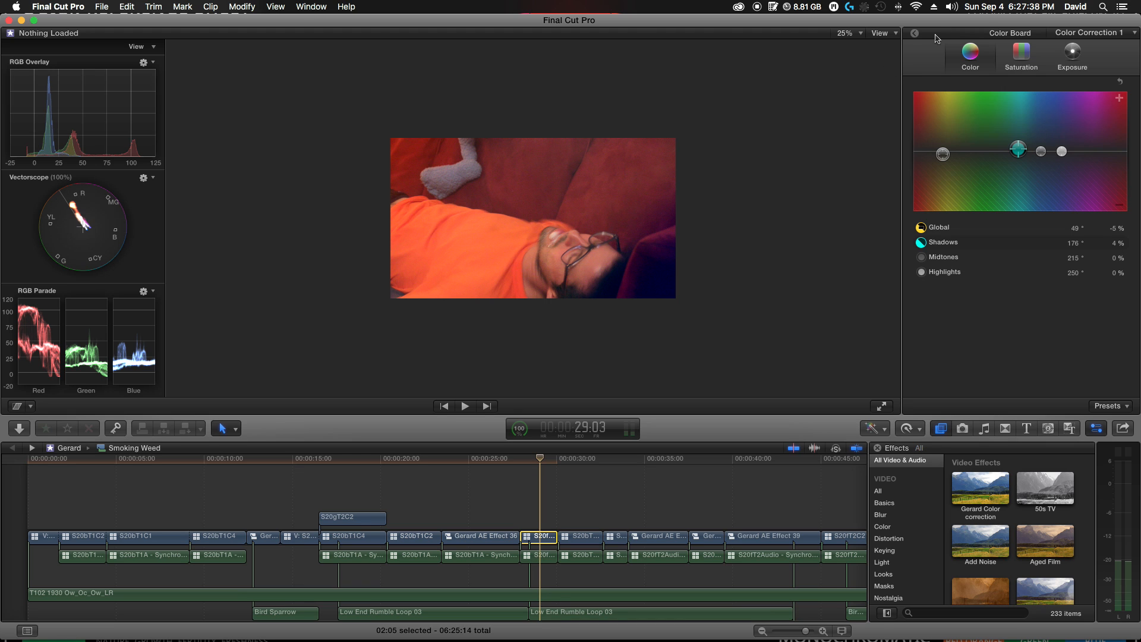
key("super+6")
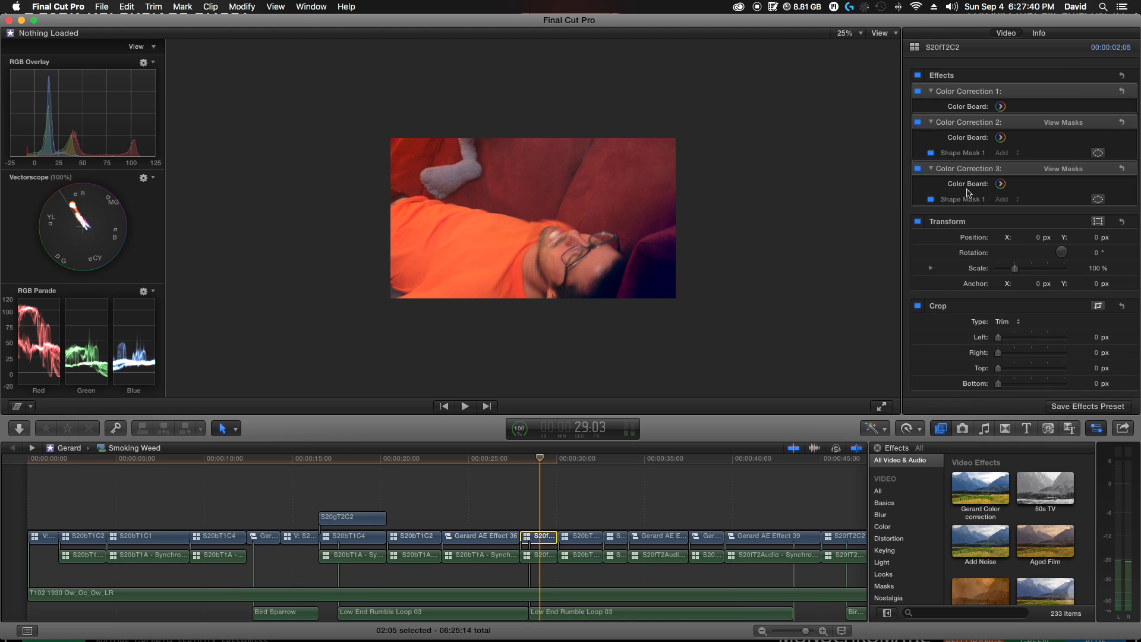
left_click(966, 155)
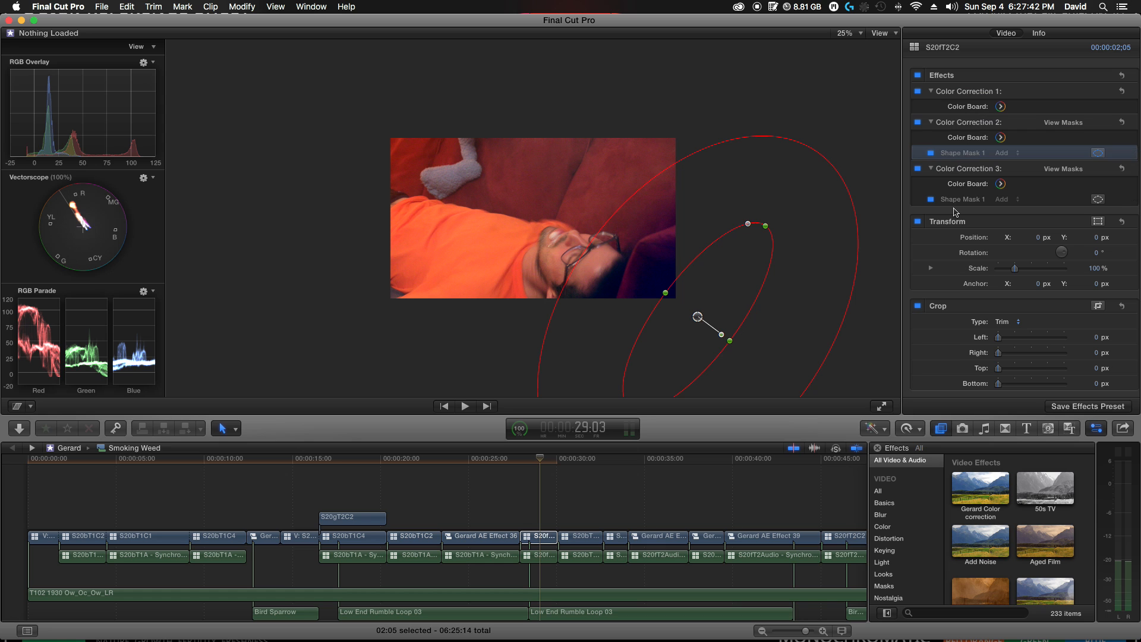
left_click(955, 202)
left_click_drag(351, 90, 362, 59)
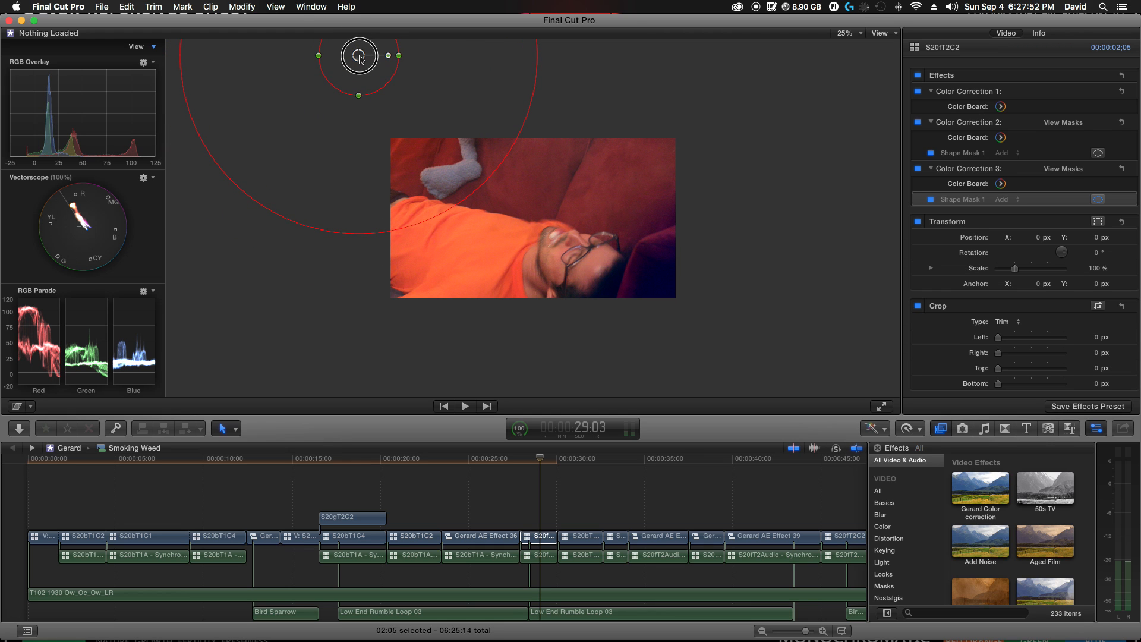
left_click_drag(361, 58, 370, 58)
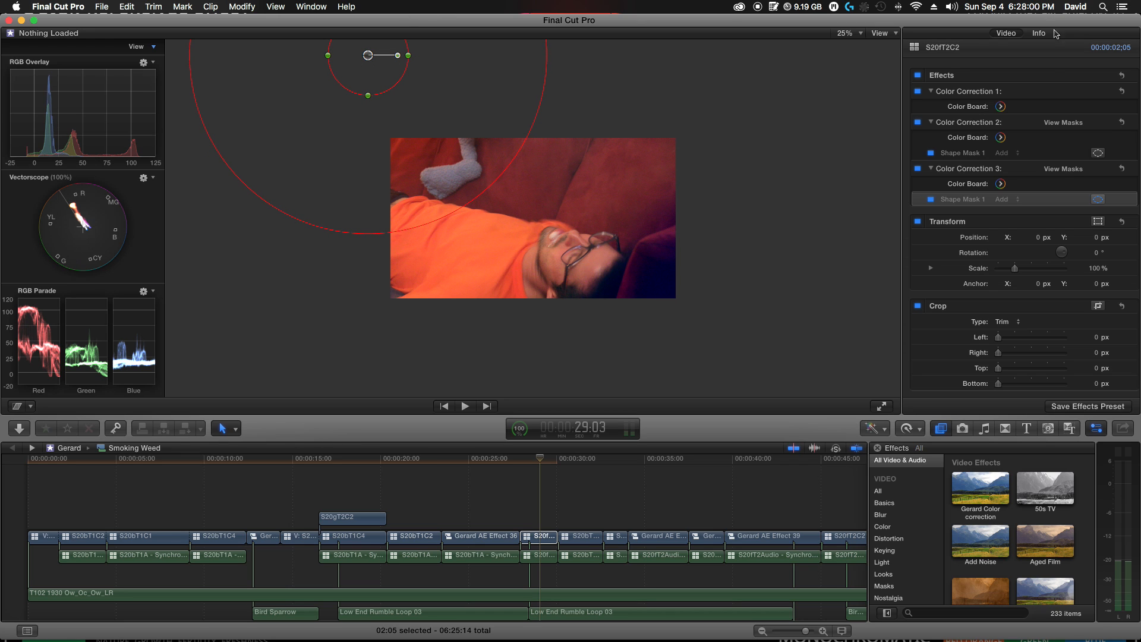
- Lower Color Correction 1's midtones exposure on S20fT2C2 to -25%
left_click(1001, 107)
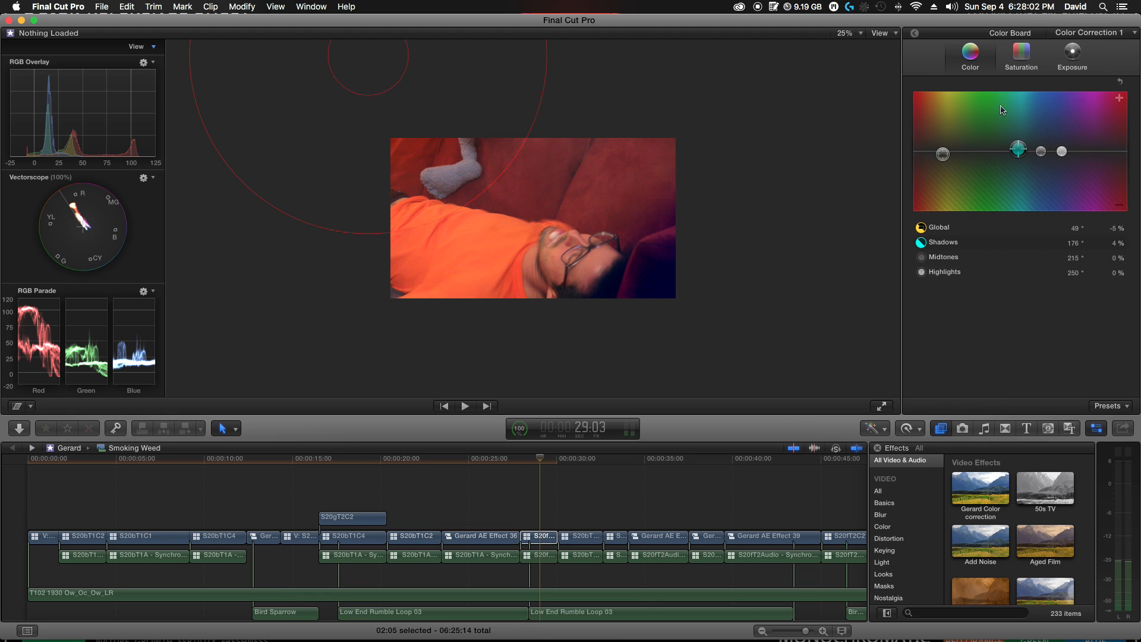
left_click(1072, 53)
left_click_drag(1033, 158, 1033, 169)
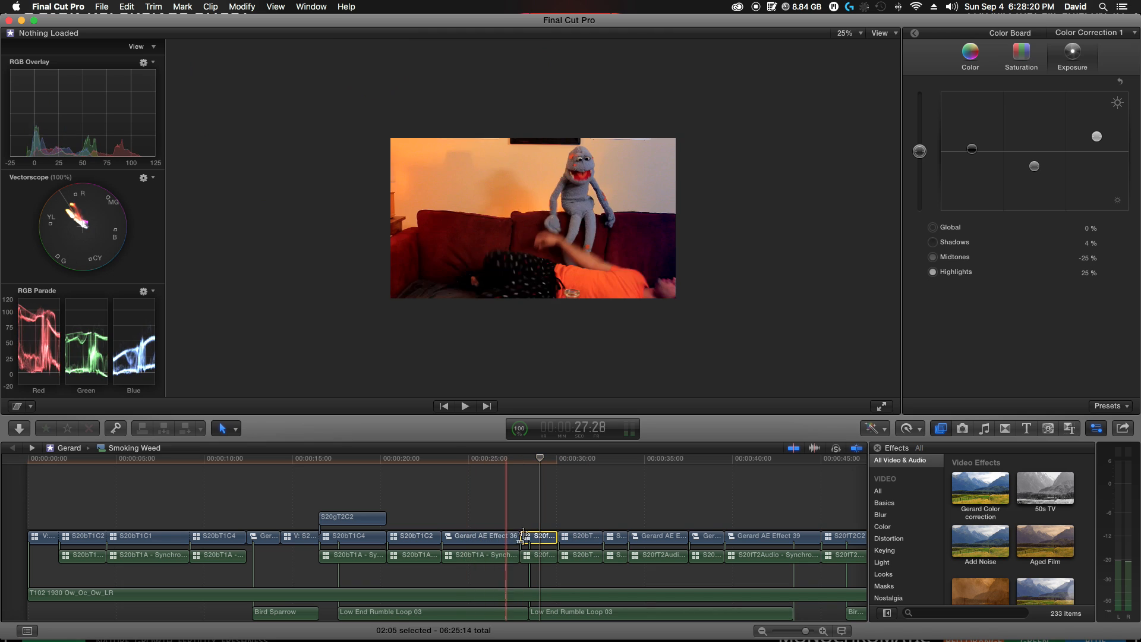
- Paste the copied color corrections onto the clip right after S20fT2C2 and place the playhead at 31:12
left_click(582, 537)
key("alt+super+v")
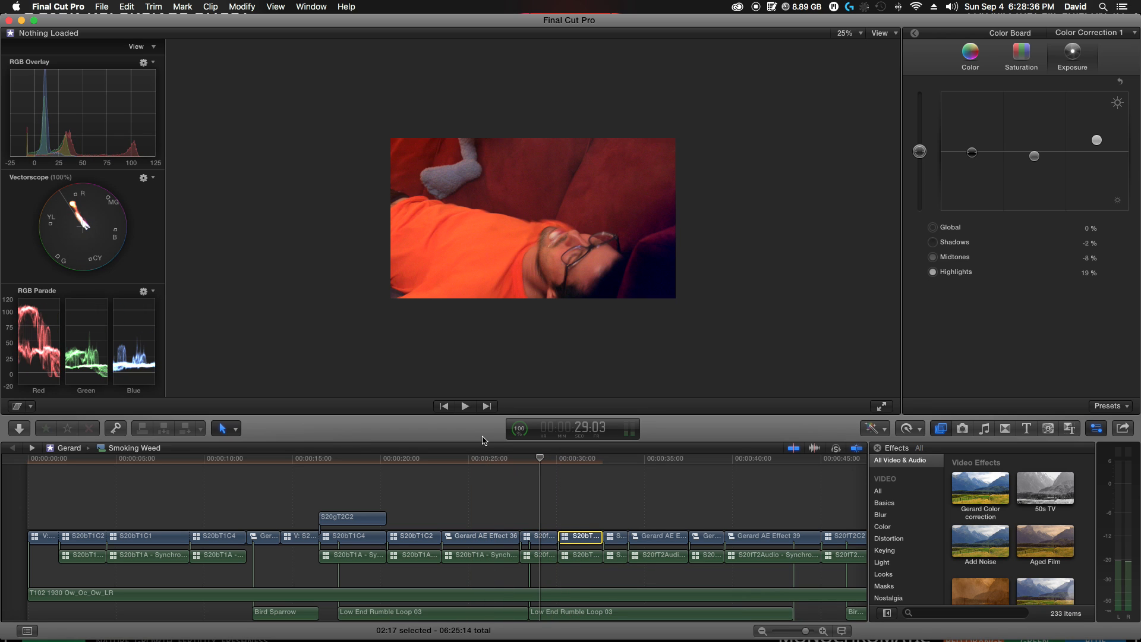
left_click(580, 458)
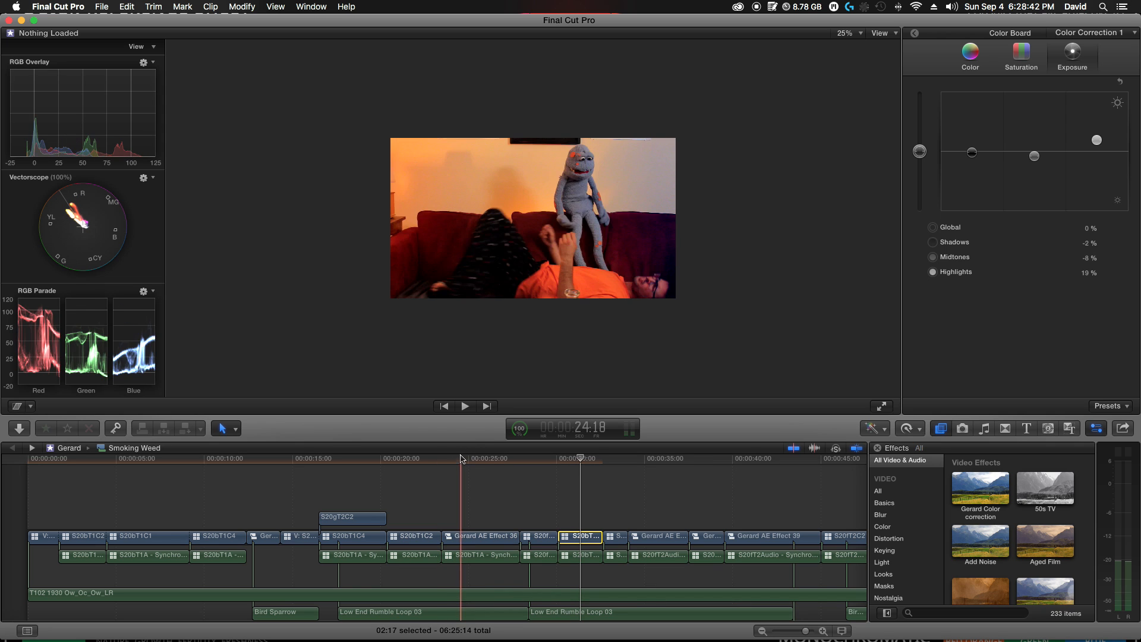
- Set Color Correction 1's saturation on the clip at 31:12 to 4% for midtones and -6% for shadows, and play back the sequence
left_click(1015, 60)
mouse_move(1038, 152)
left_mouse_down()
mouse_move(1040, 141)
mouse_move(1038, 155)
left_mouse_up()
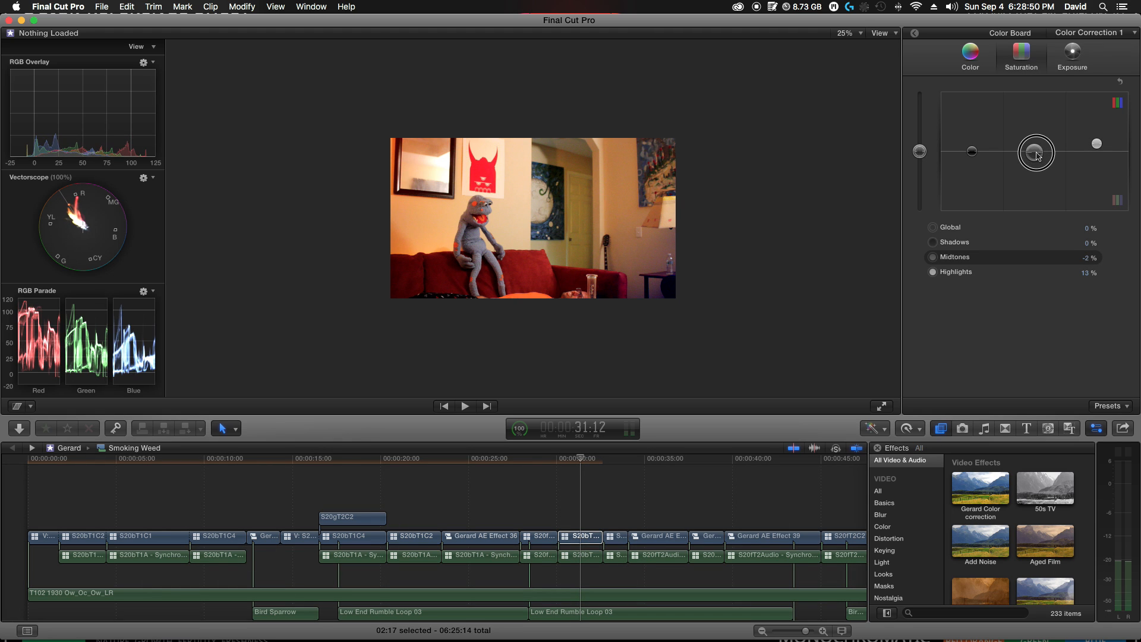
left_click(1035, 154)
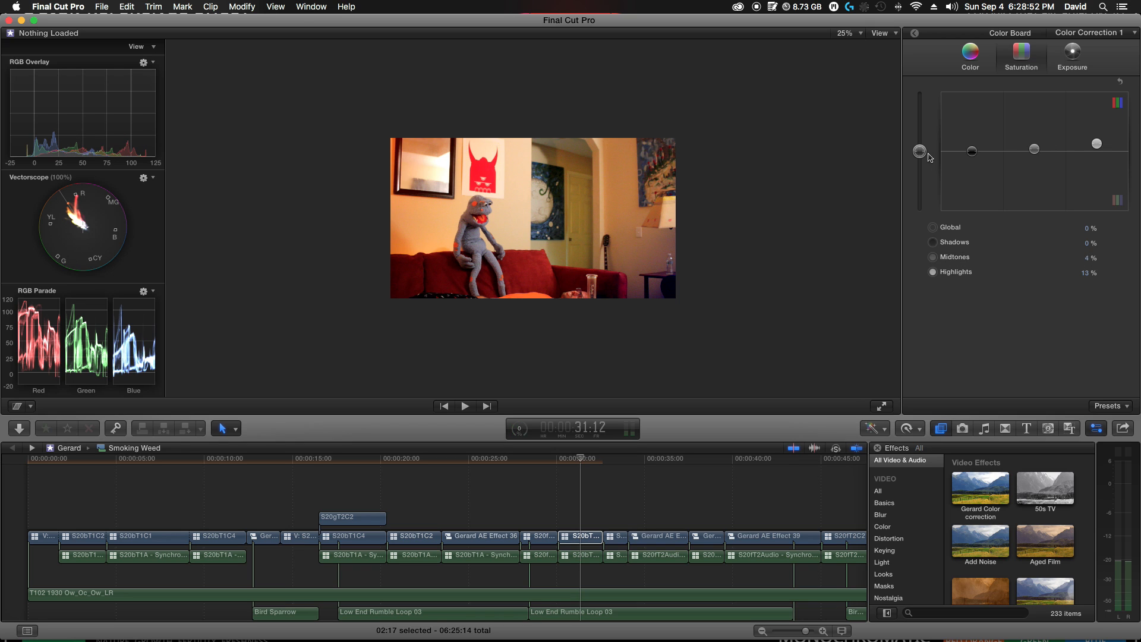
left_click(973, 153)
left_click_drag(973, 157, 972, 158)
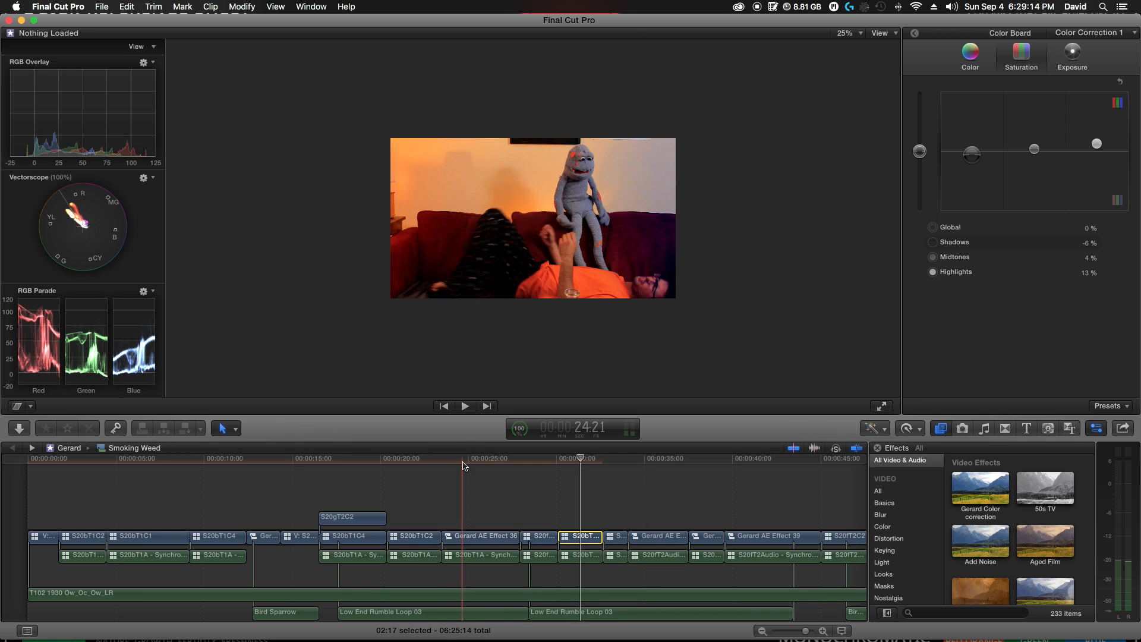
key("space")
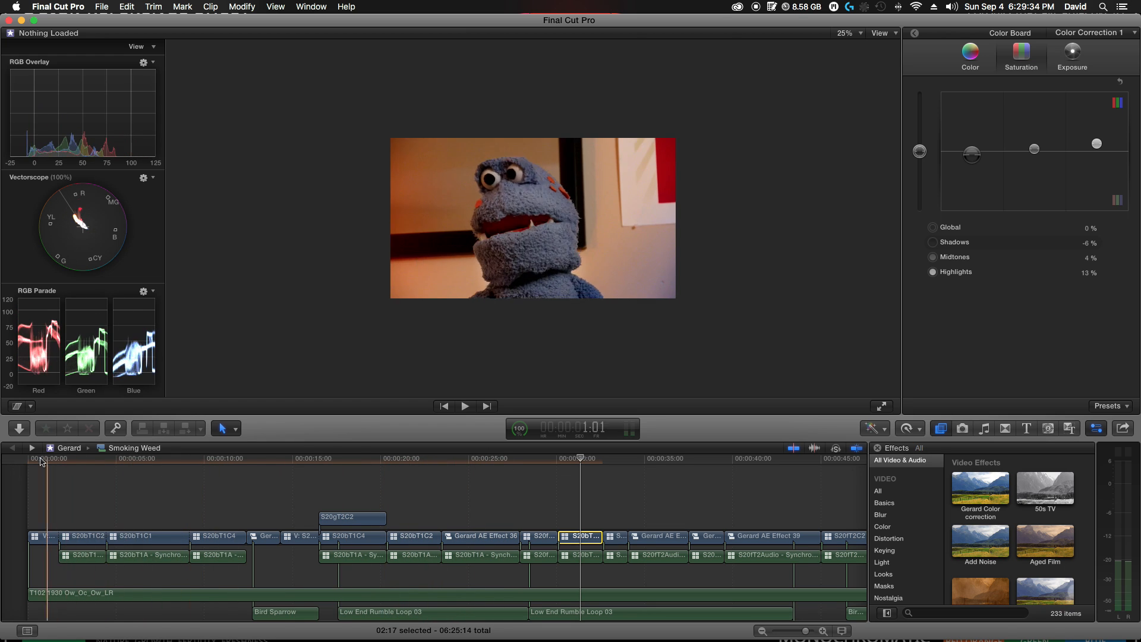
- Copy the early puppet close-up S20bT1C2 and paste its Color Corrections 1 to 4 onto the uncorrected S20bT1C2 clip at 33:02
left_click(611, 462)
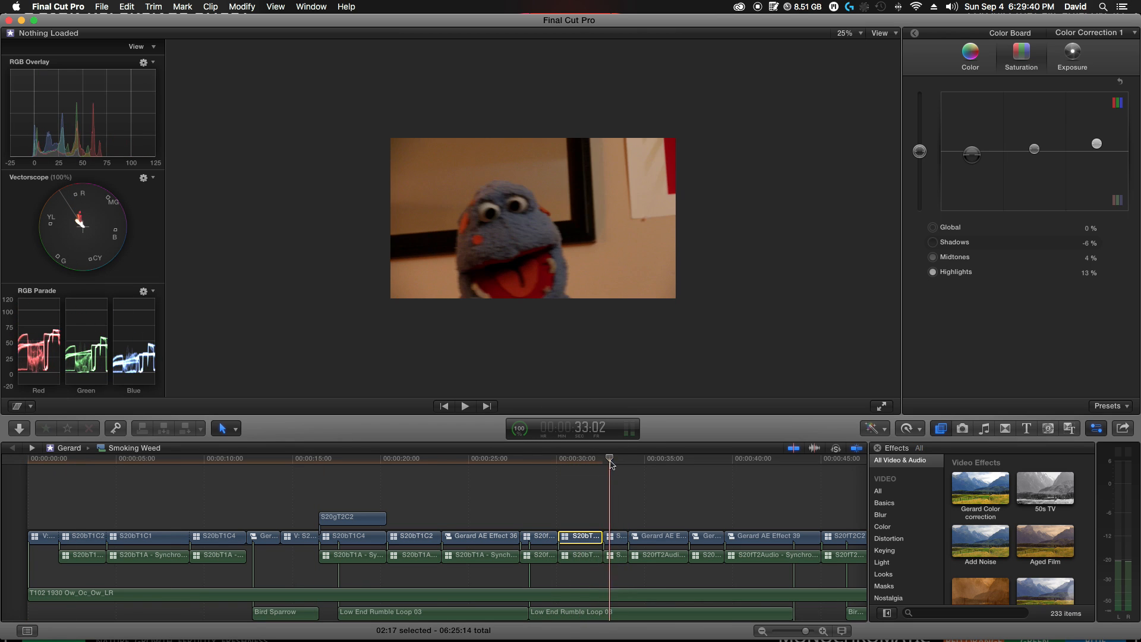
left_click(616, 536)
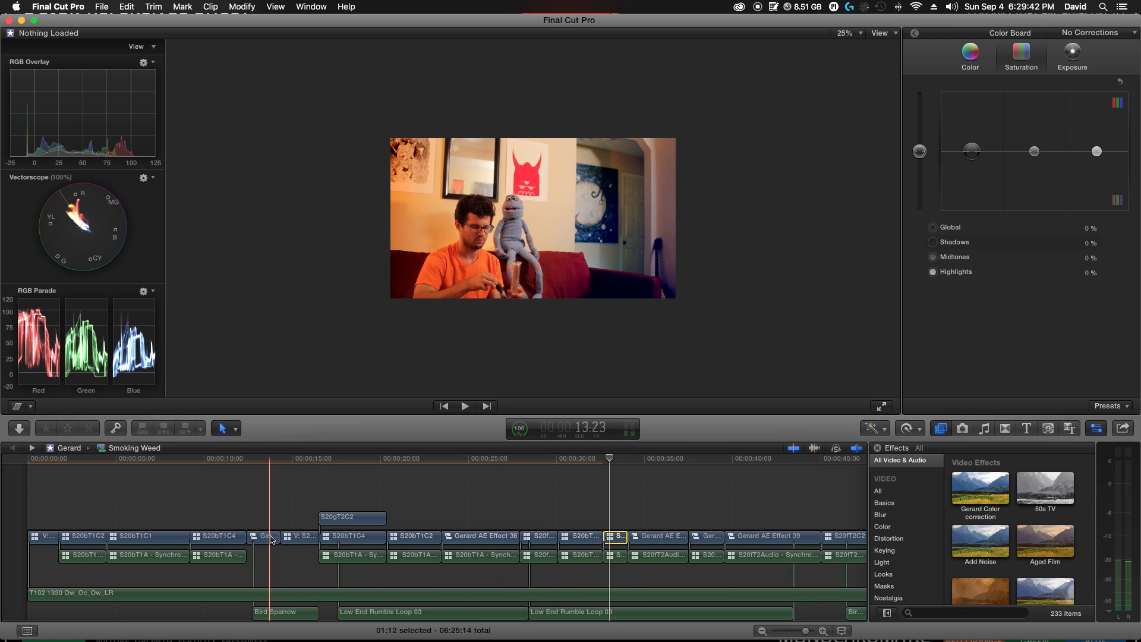
left_click(76, 538)
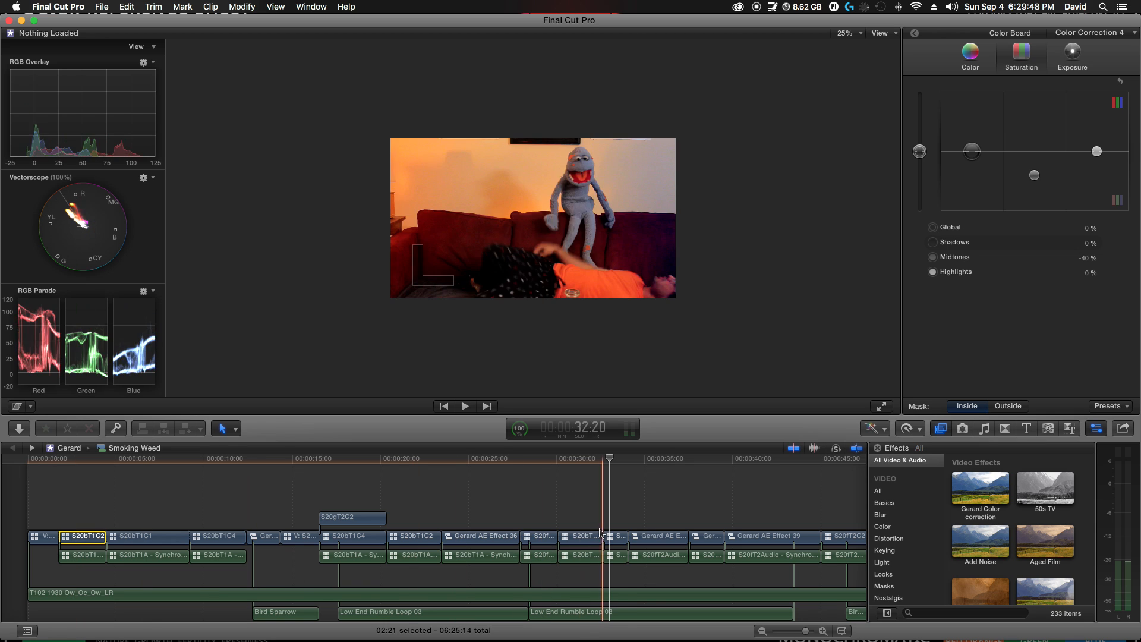
left_click(617, 538)
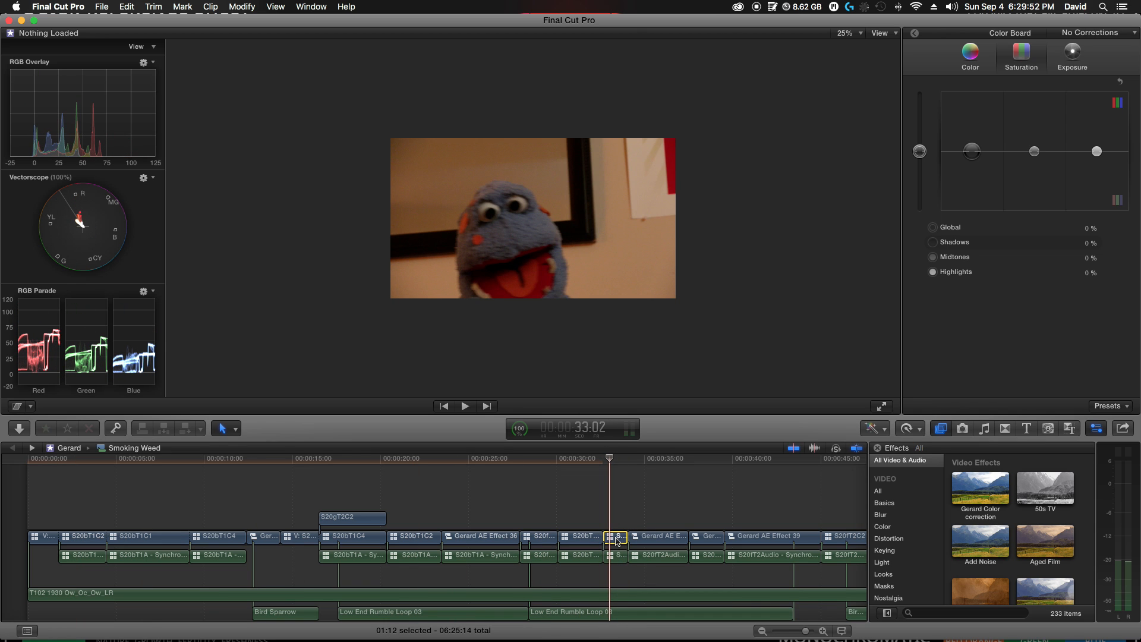
key("super+shift+v")
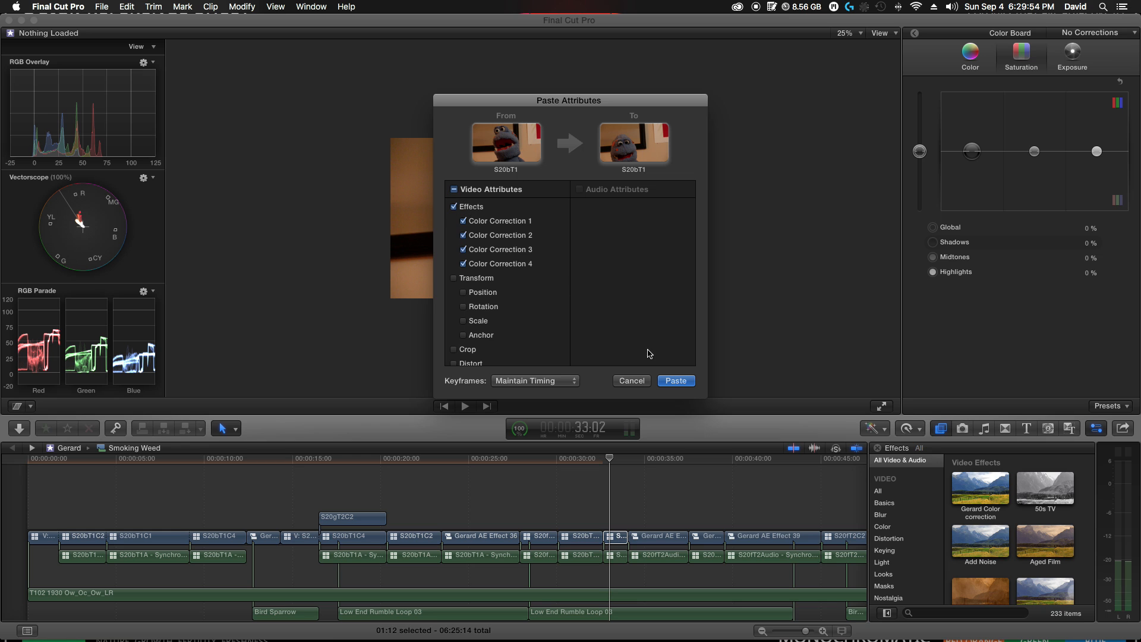
left_click(679, 383)
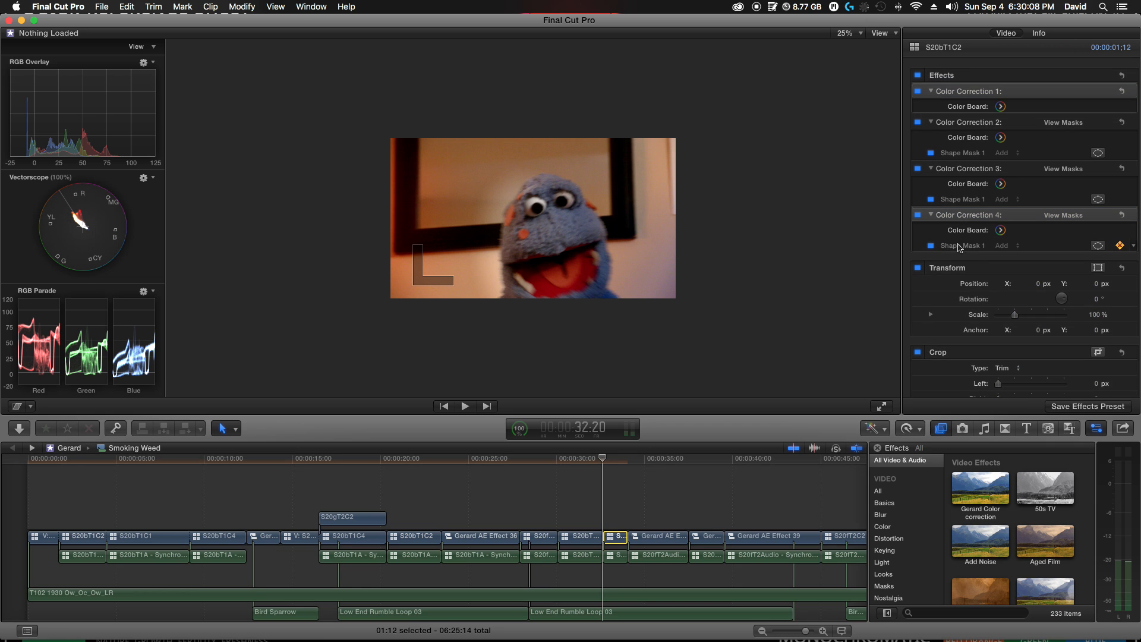
- At 32:20, move Color Correction 4's shape mask onto the puppet's mouth and keyframe the shape masks of Color Corrections 2 and 3
left_click(958, 248)
left_click_drag(532, 256, 570, 275)
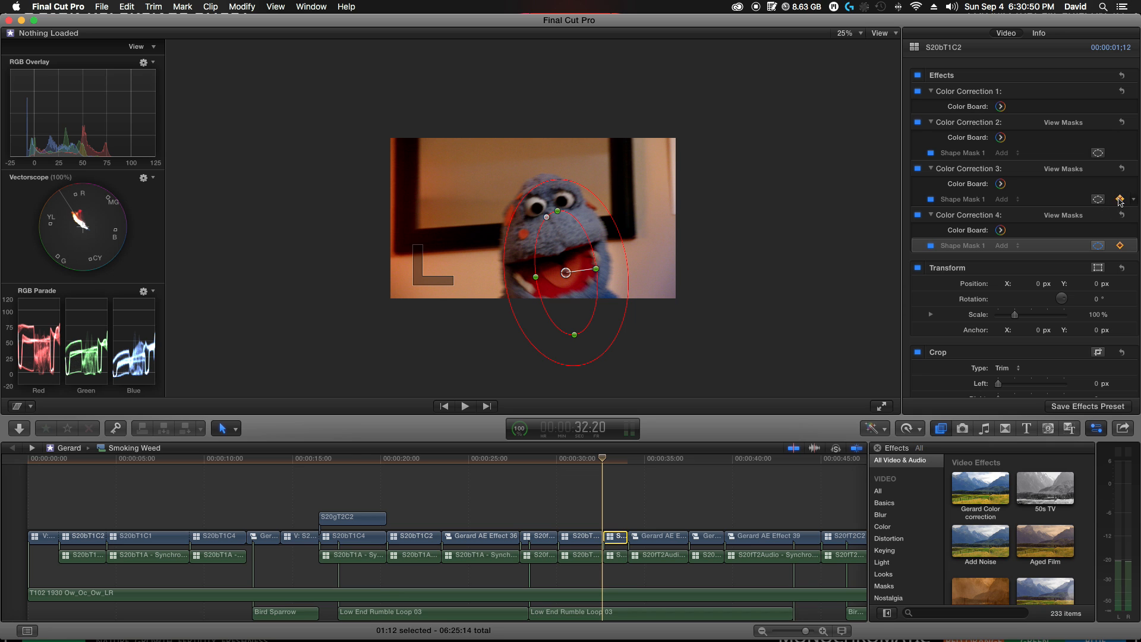
left_click(1119, 154)
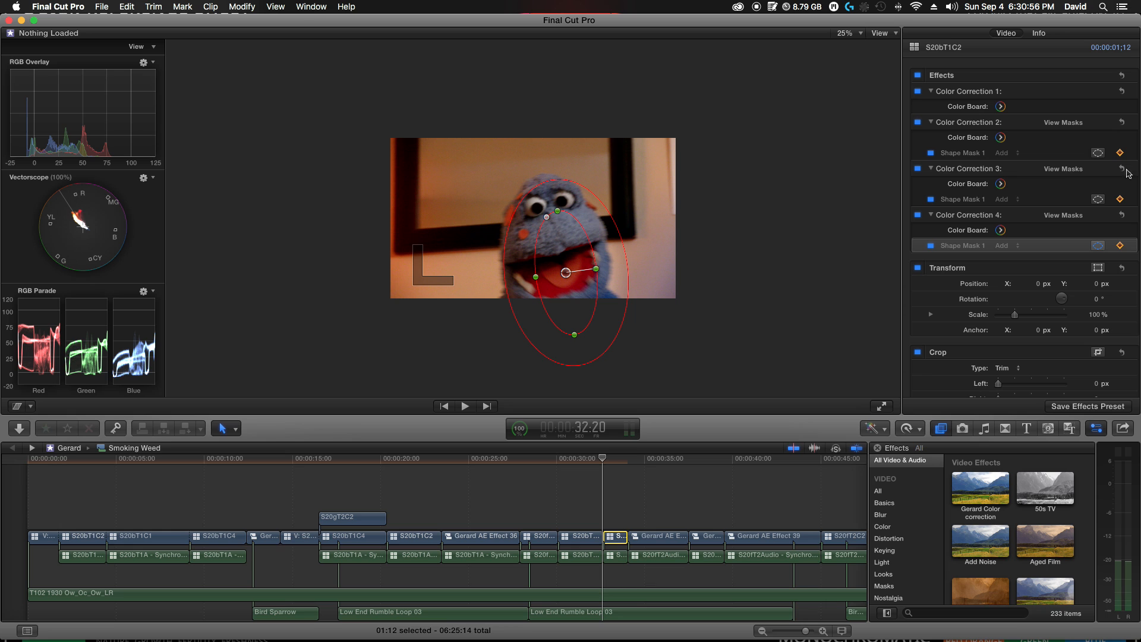
- At 32:20, move Color Correction 3's circular shape mask up and closer to the picture's upper-left corner
left_click(955, 201)
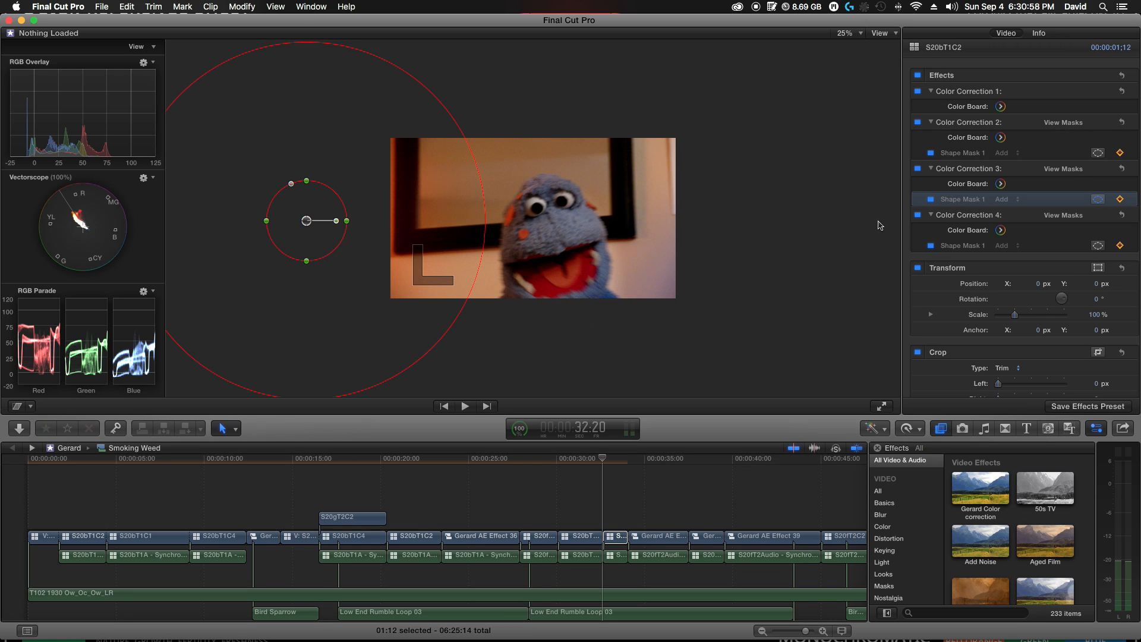
left_click_drag(306, 222, 336, 153)
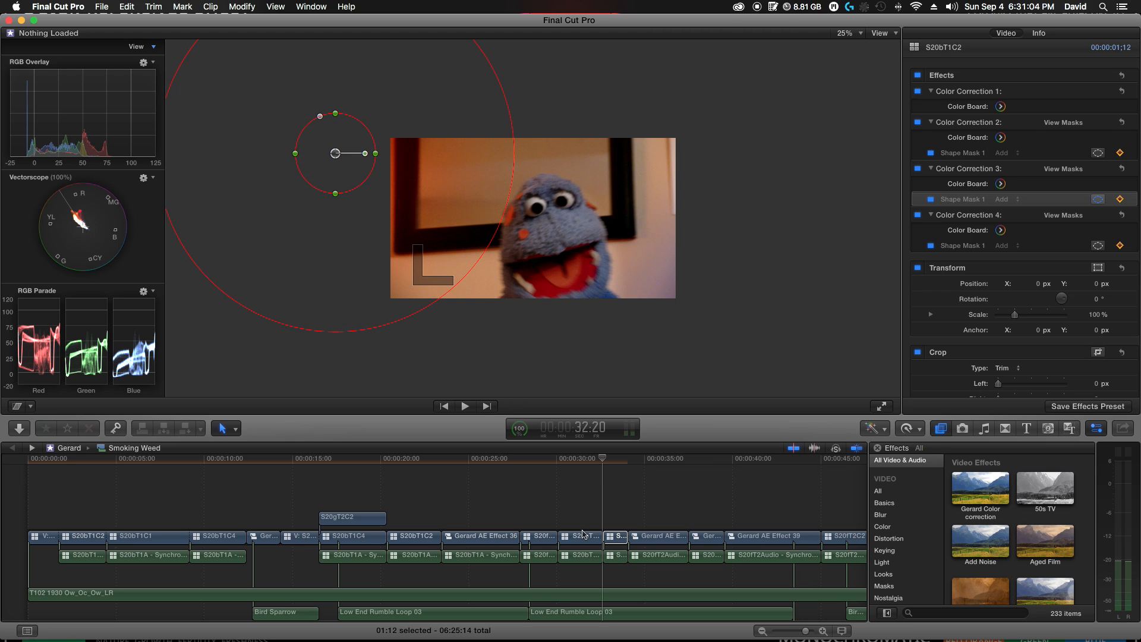
left_click(611, 532)
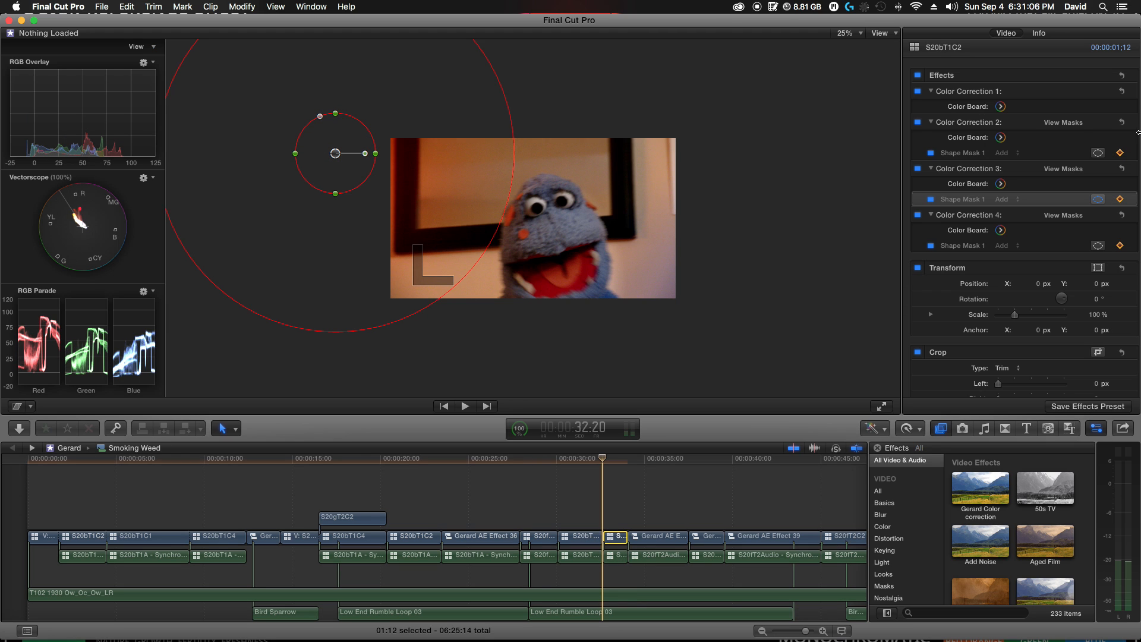
left_click(954, 246)
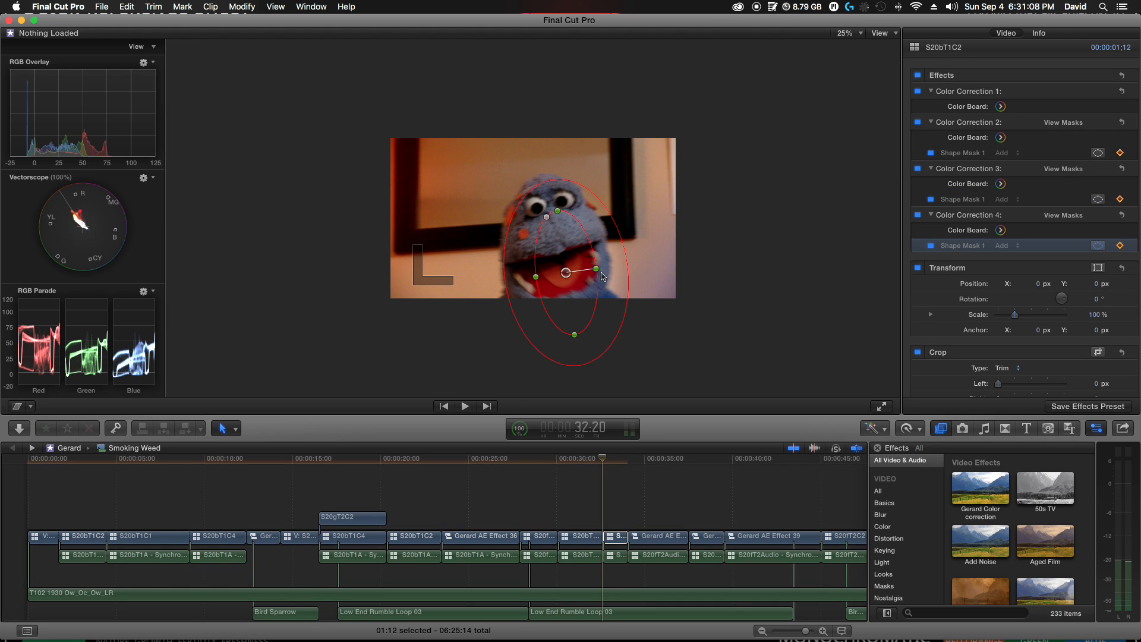
left_click(962, 201)
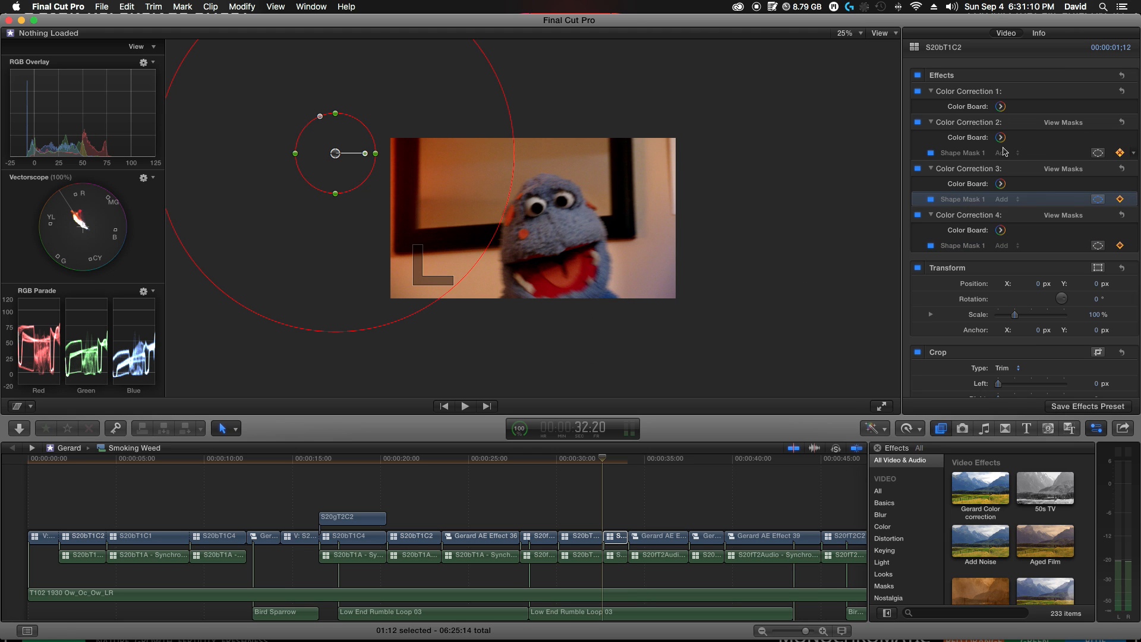
- Move Color Correction 2's elliptical shape mask slightly up beside the picture's lower-right corner and advance the playhead to 32:21
left_click(975, 154)
mouse_move(698, 317)
left_mouse_down()
mouse_move(688, 313)
mouse_move(711, 310)
mouse_move(708, 299)
mouse_move(736, 310)
mouse_move(700, 294)
left_mouse_up()
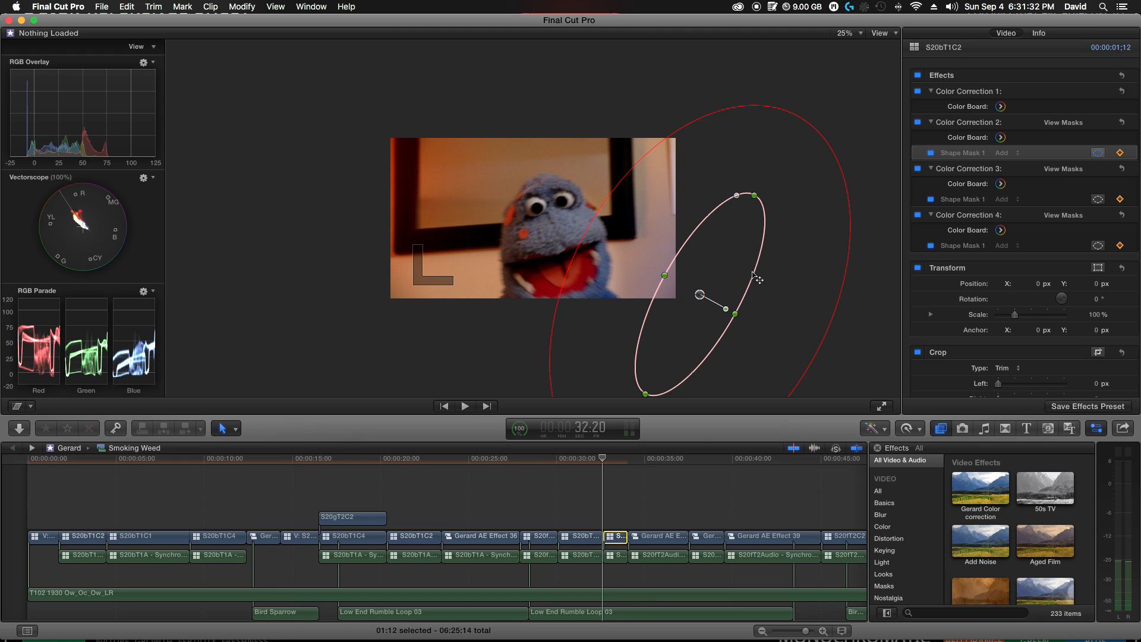
left_click(605, 463)
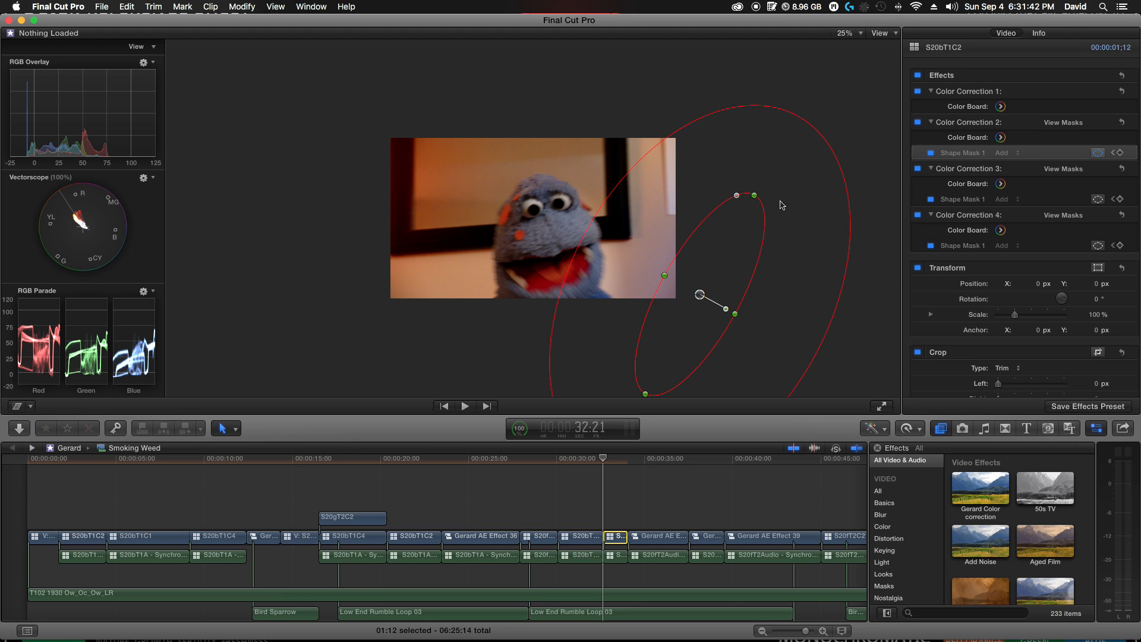
- At 32:21, nudge Color Correction 2's elliptical shape mask slightly left and move Color Correction 4's shape mask up-left onto the puppet's mouth
left_click_drag(700, 295, 696, 294)
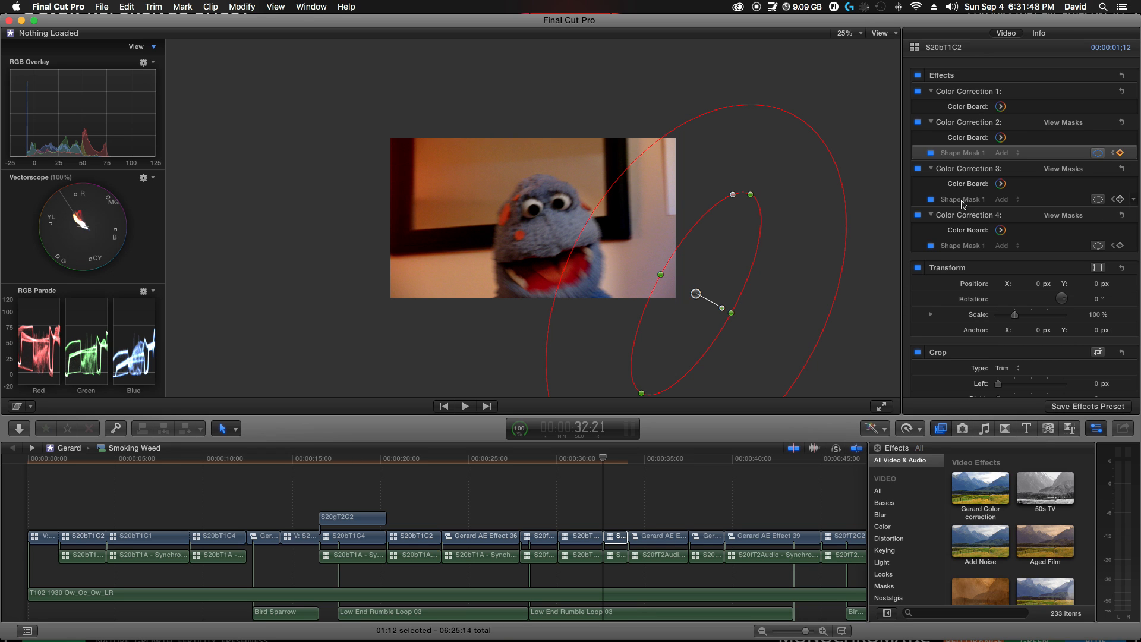
left_click(957, 247)
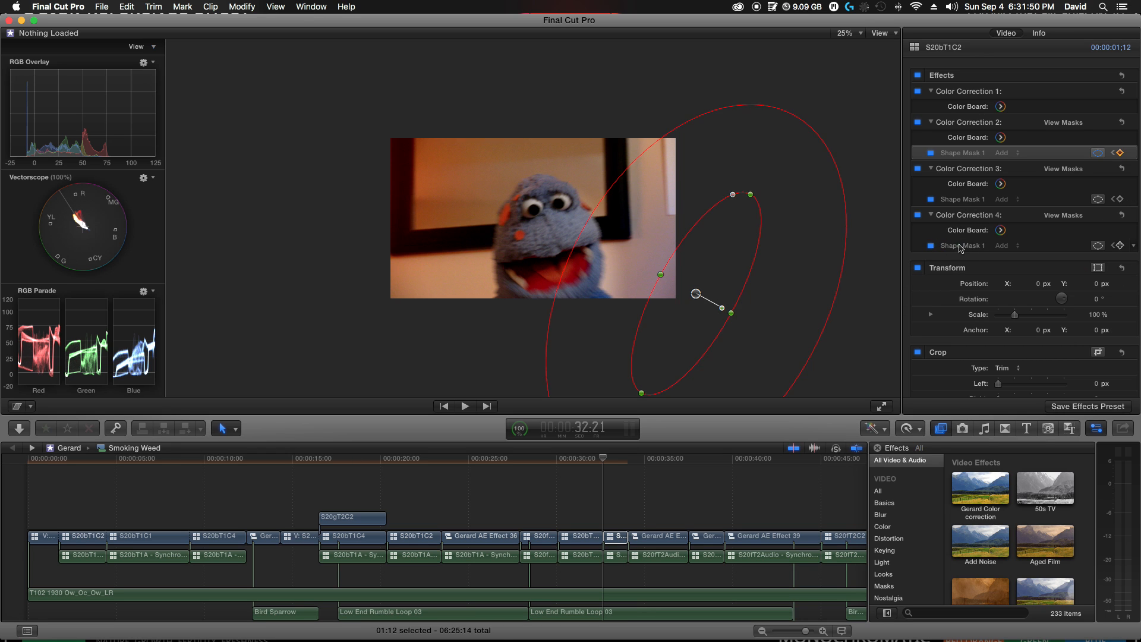
mouse_move(567, 275)
left_mouse_down()
mouse_move(572, 285)
mouse_move(557, 266)
left_mouse_up()
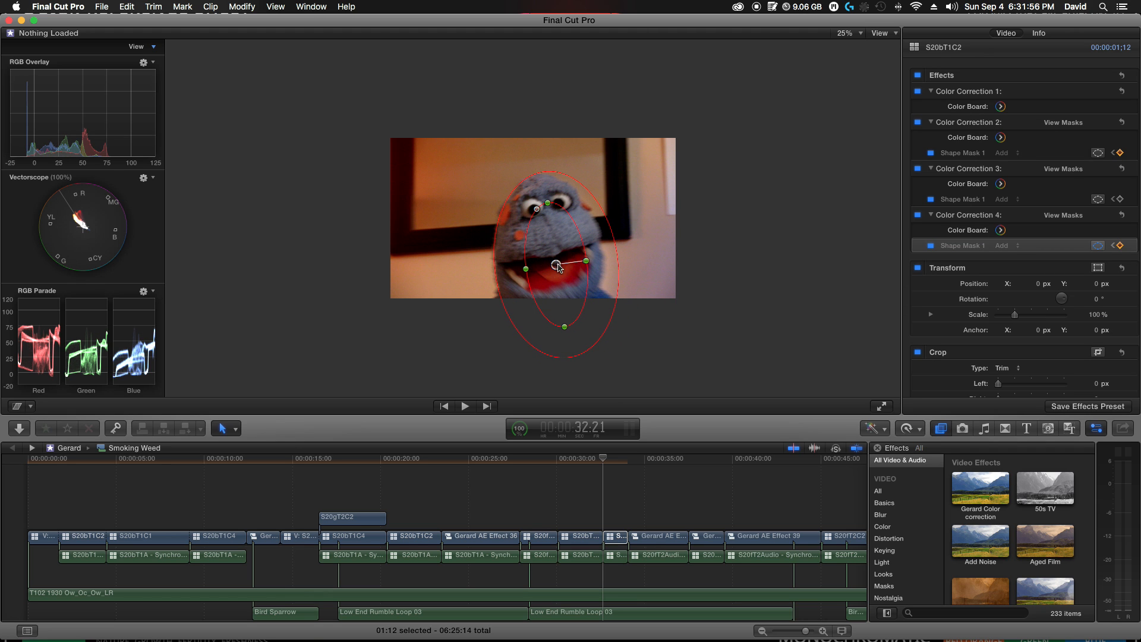
- At 32:21, shift Color Correction 3's circular shape mask slightly up and left, then return the playhead to 32:20
left_click(970, 154)
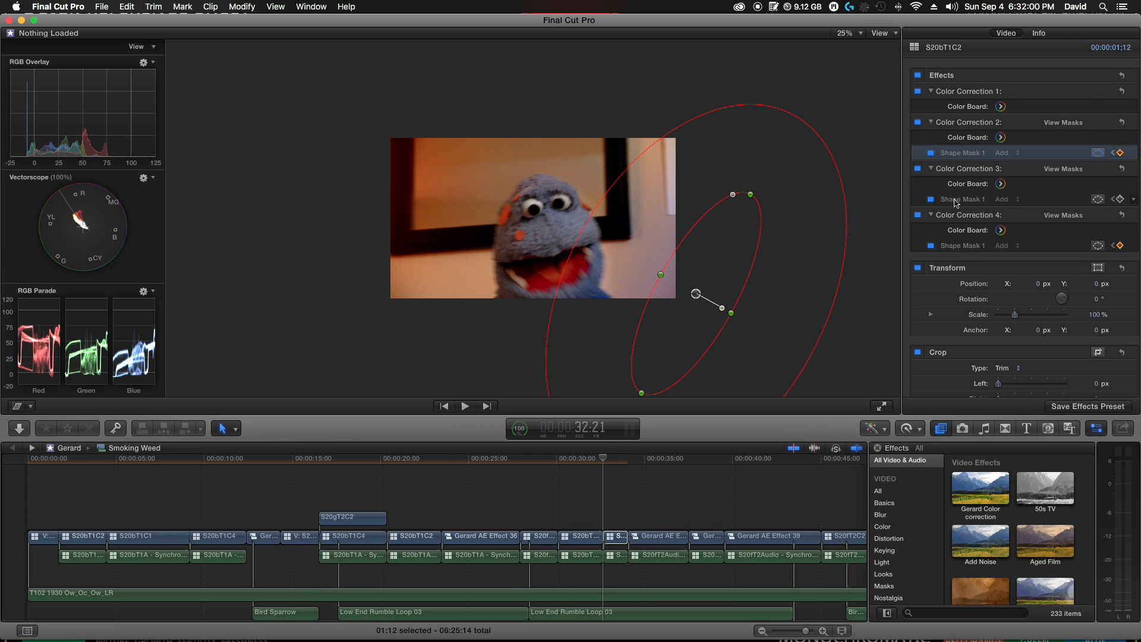
left_click(957, 203)
left_click_drag(336, 155, 322, 150)
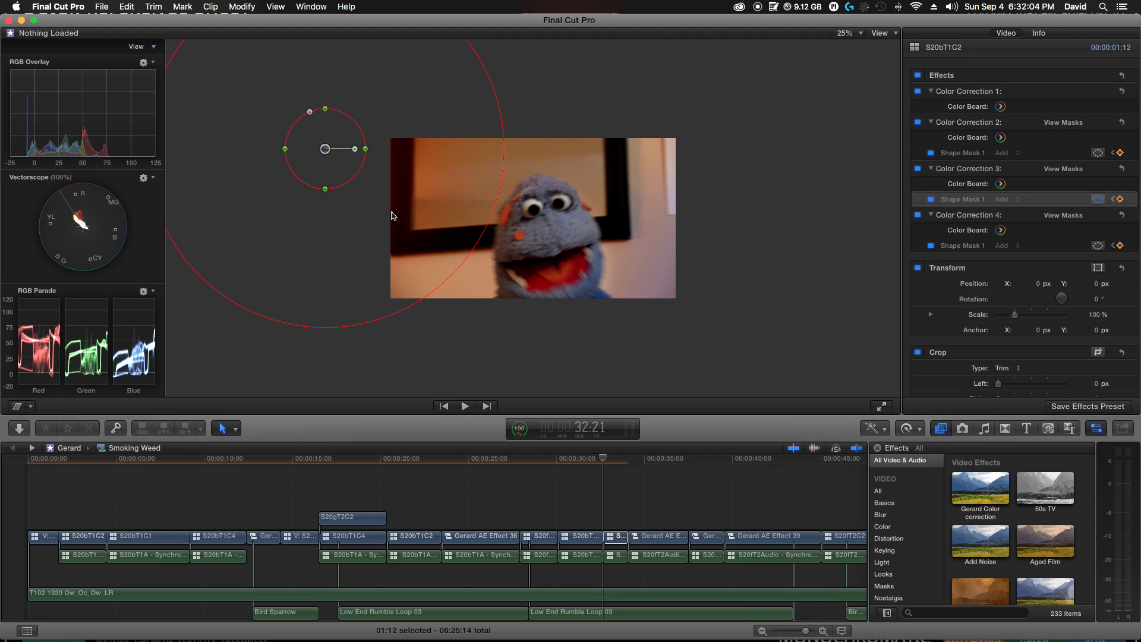
left_click(603, 461)
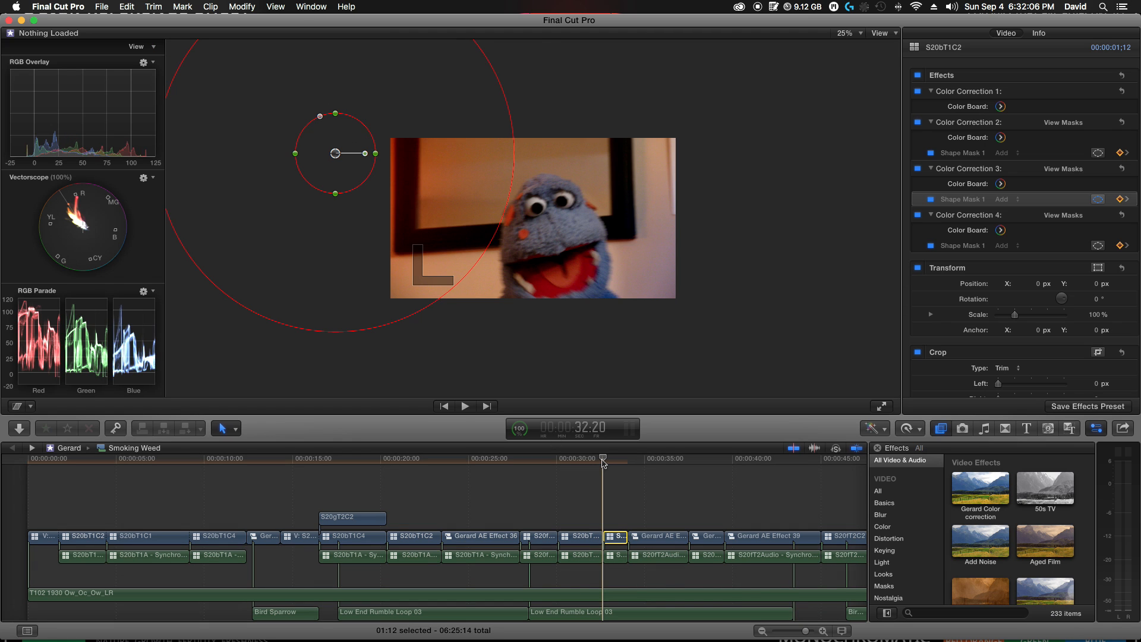
- At 32:22, move Color Correction 3's shape mask up and left to follow the camera movement
key("Right")
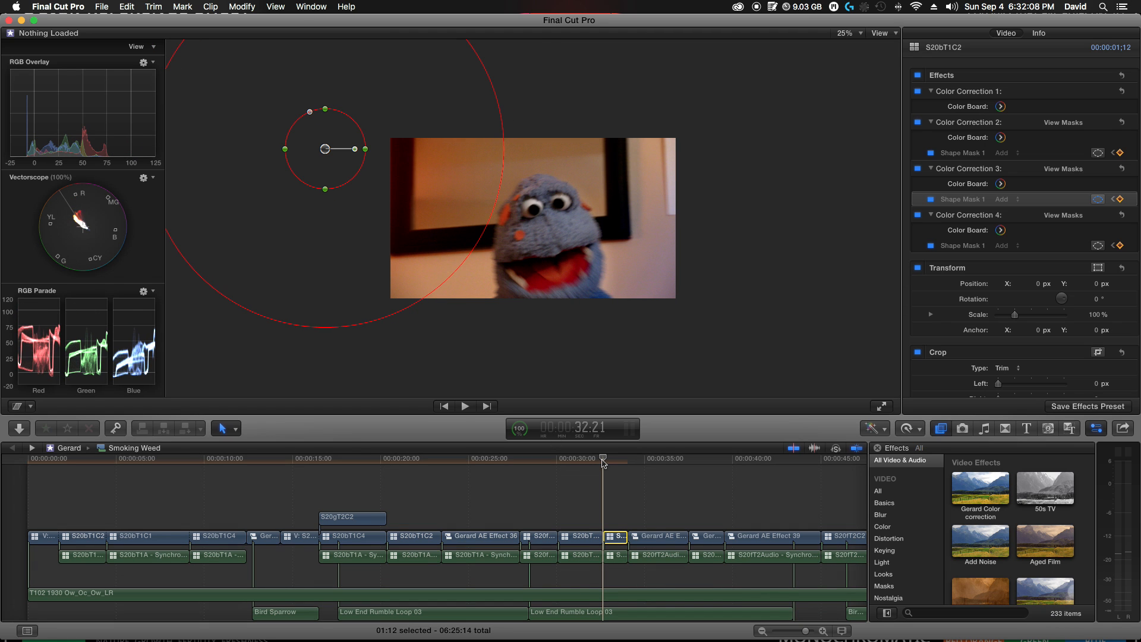
key("Right")
left_click_drag(319, 145, 301, 137)
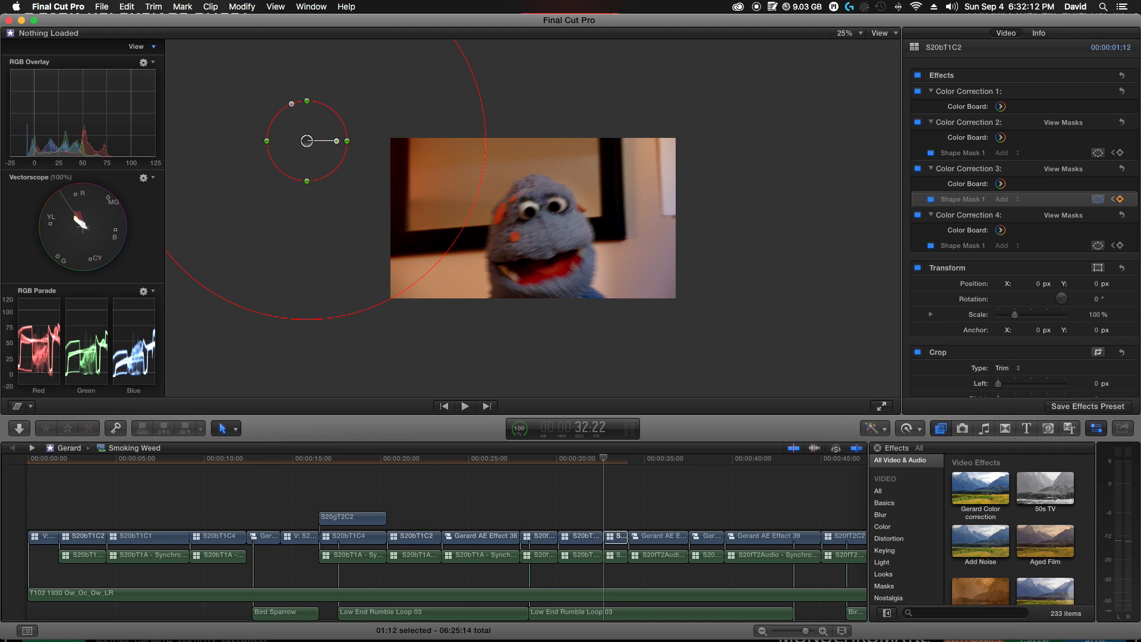
left_click(973, 183)
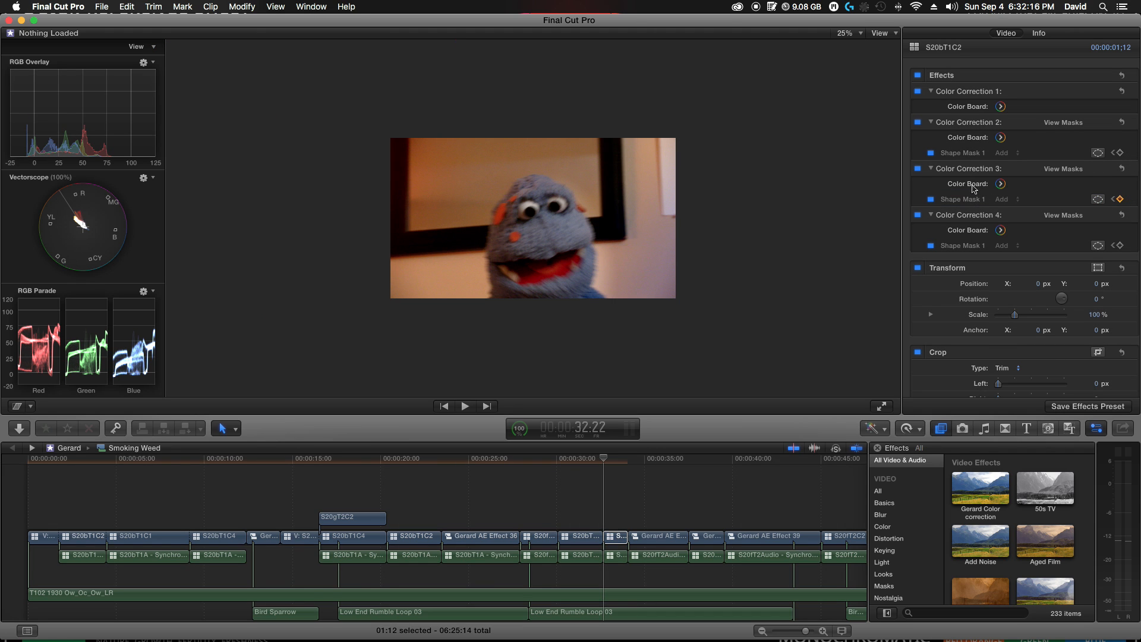
left_click(963, 202)
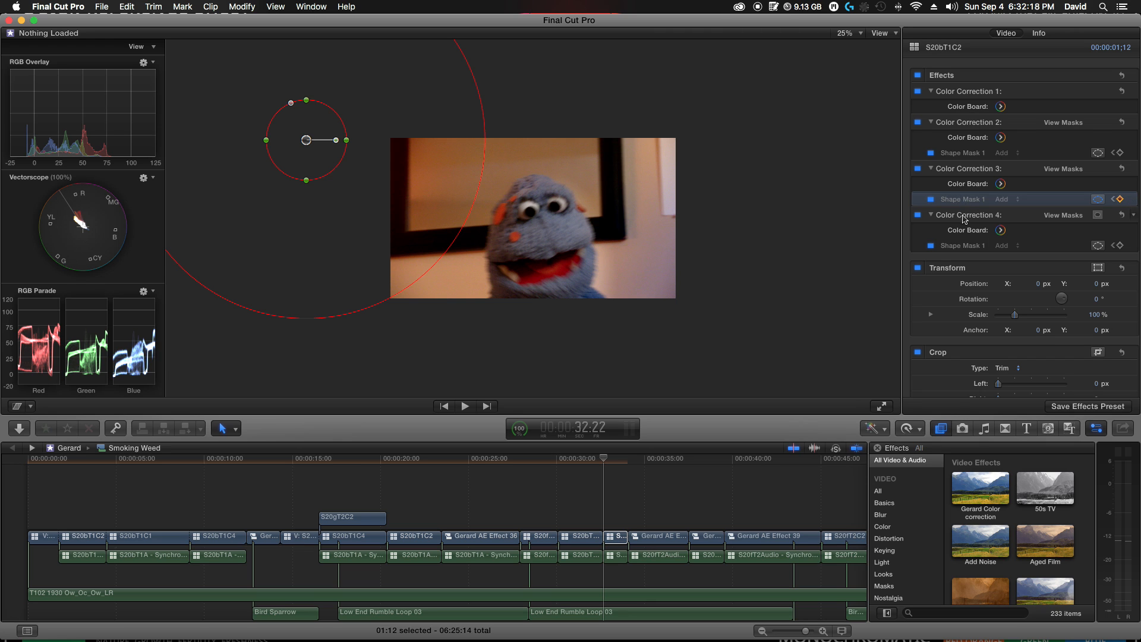
- At 32:22, shift Color Correction 2's shape mask slightly up and left, and move Color Correction 4's mask left over the puppet
left_click(964, 245)
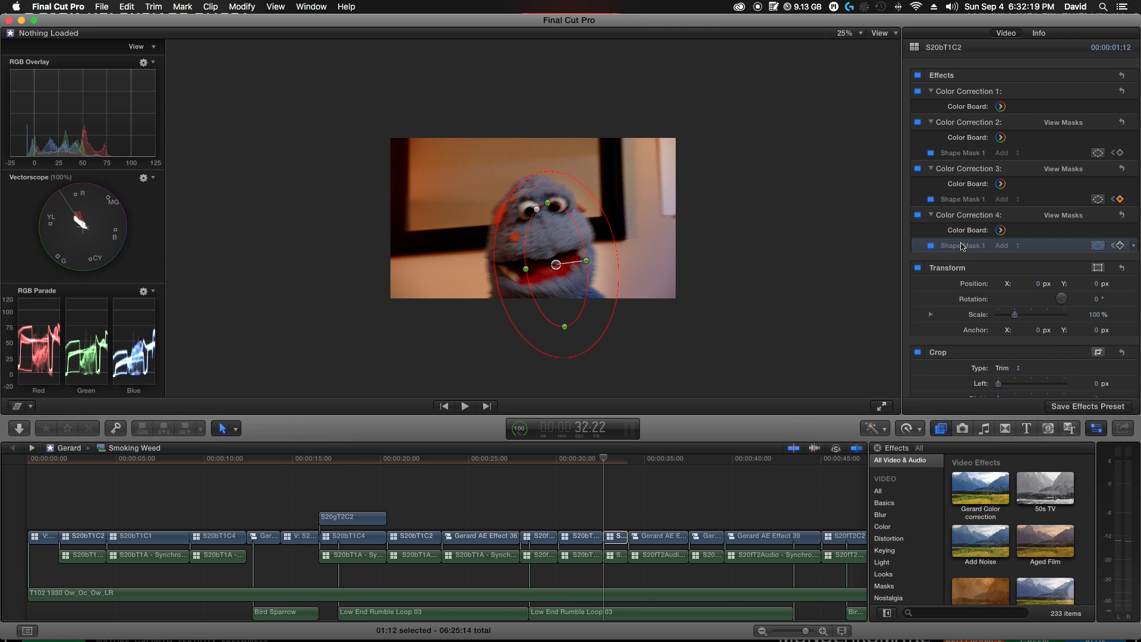
left_click(970, 153)
left_click_drag(699, 297, 692, 294)
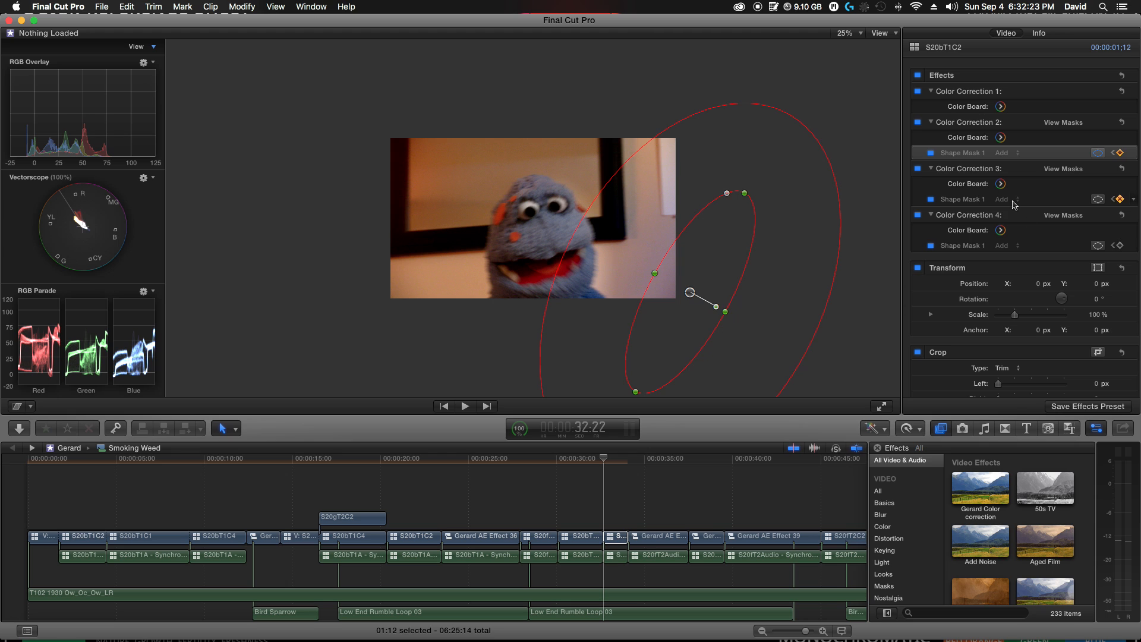
left_click(969, 246)
left_click_drag(557, 268, 548, 269)
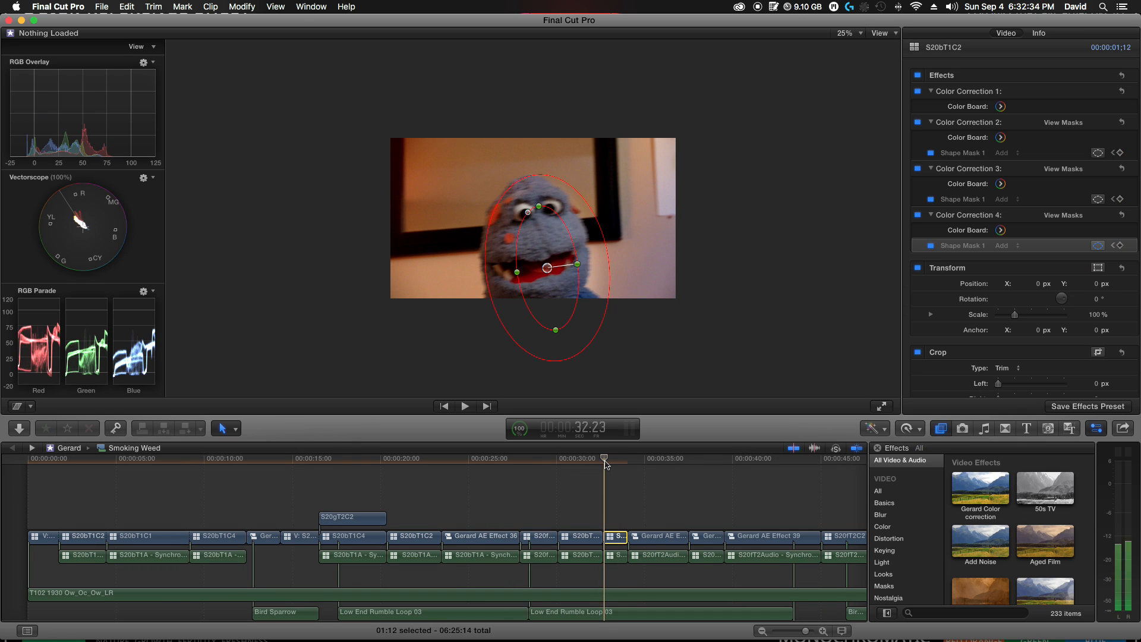
- At 32:23 in clip S20bT1C2, move Color Correction 4's shape mask slightly left and down over the puppet's face
key("super+equal")
key("super+equal")
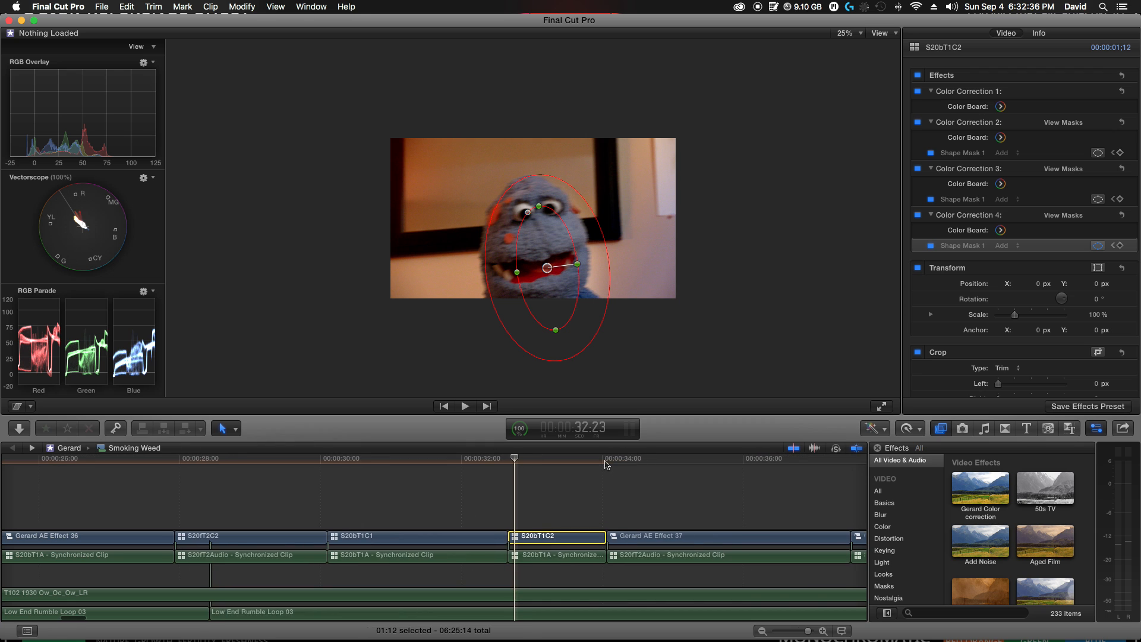
key("super+equal")
key("super+equal")
scroll(606, 465, "right", 5)
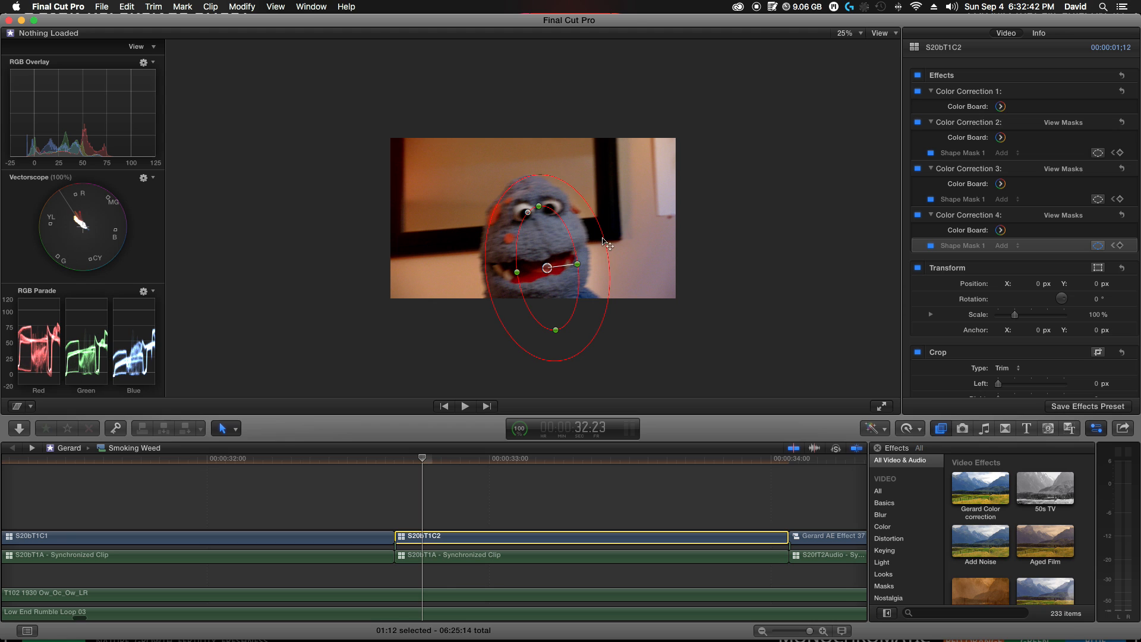
left_click_drag(550, 271, 545, 274)
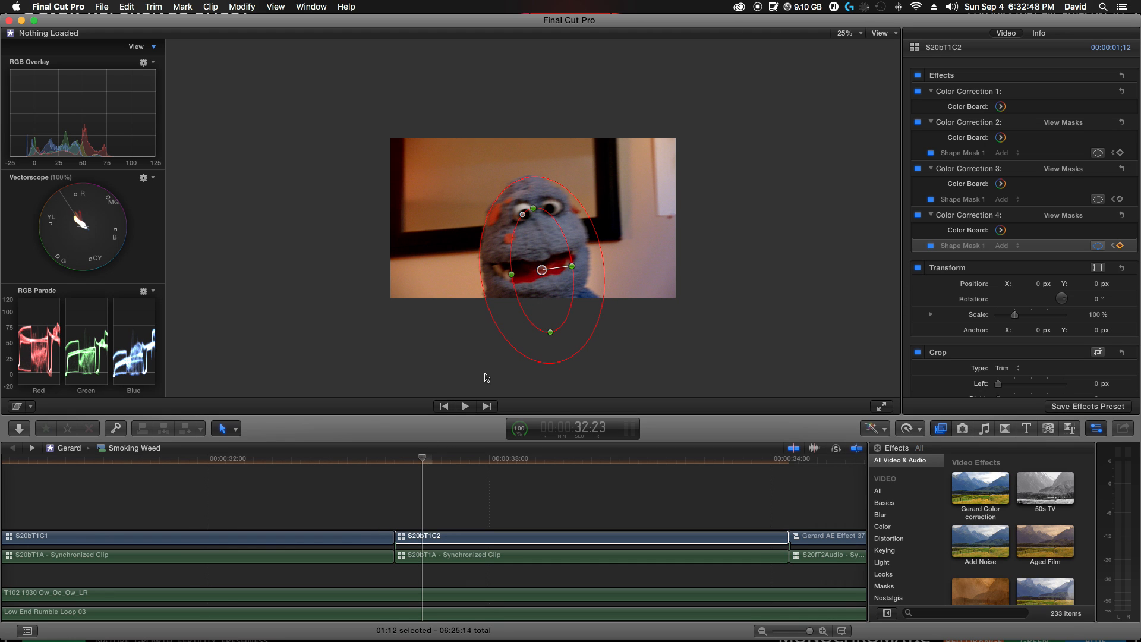
- At 32:24, nudge Color Correction 4's shape mask left and down with the puppet, and shift Color Correction 3's mask left
key("Right")
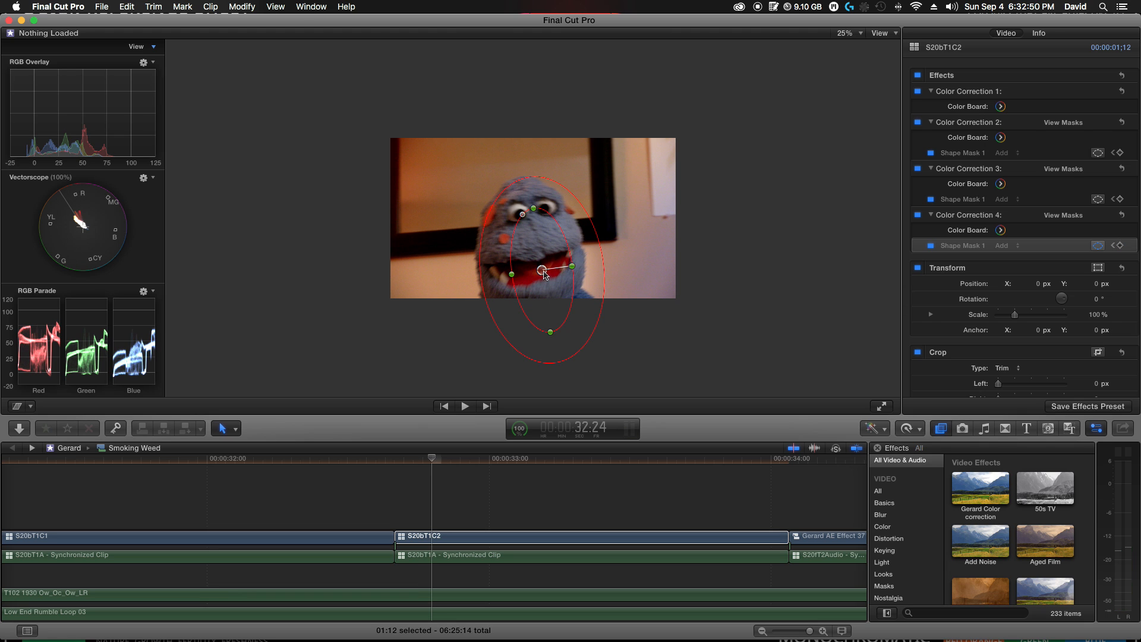
left_click_drag(543, 271, 541, 274)
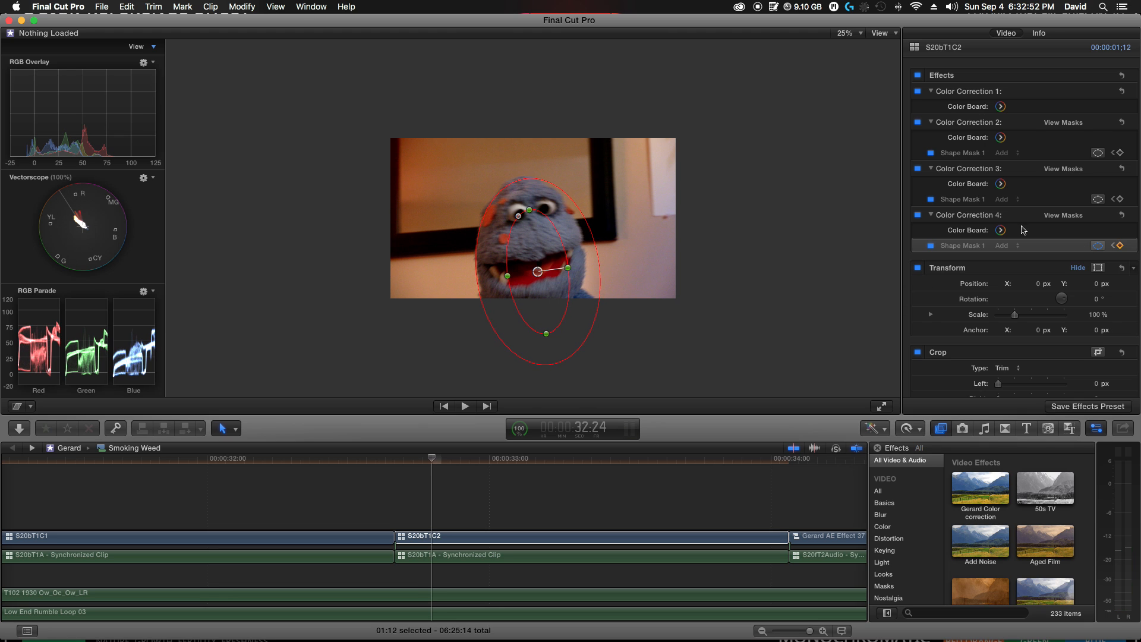
left_click(970, 201)
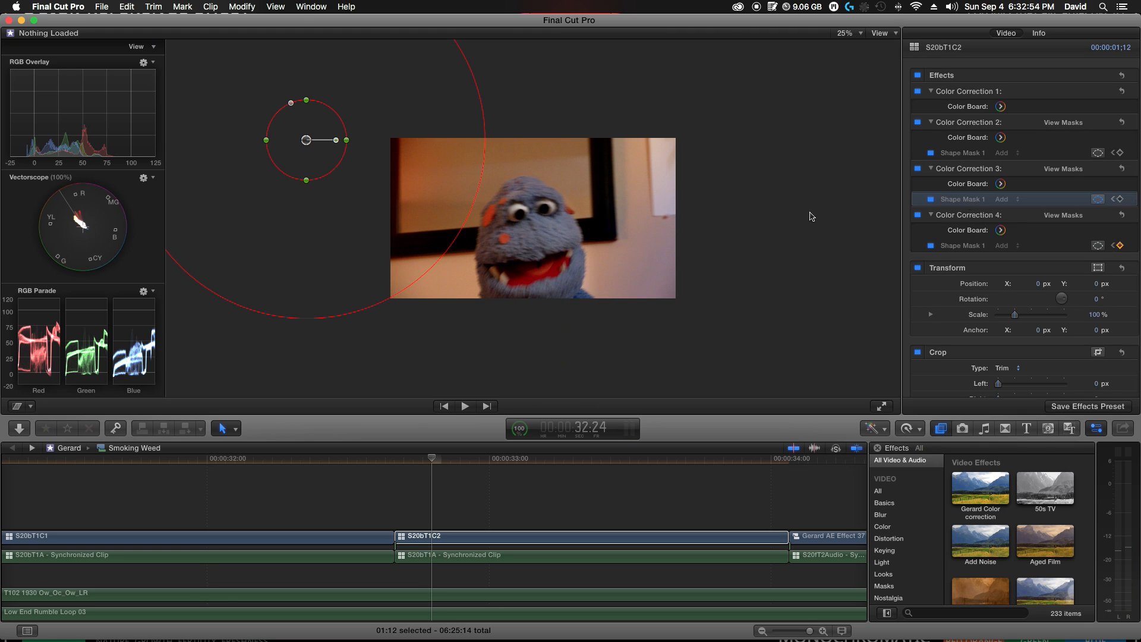
left_click_drag(306, 140, 297, 139)
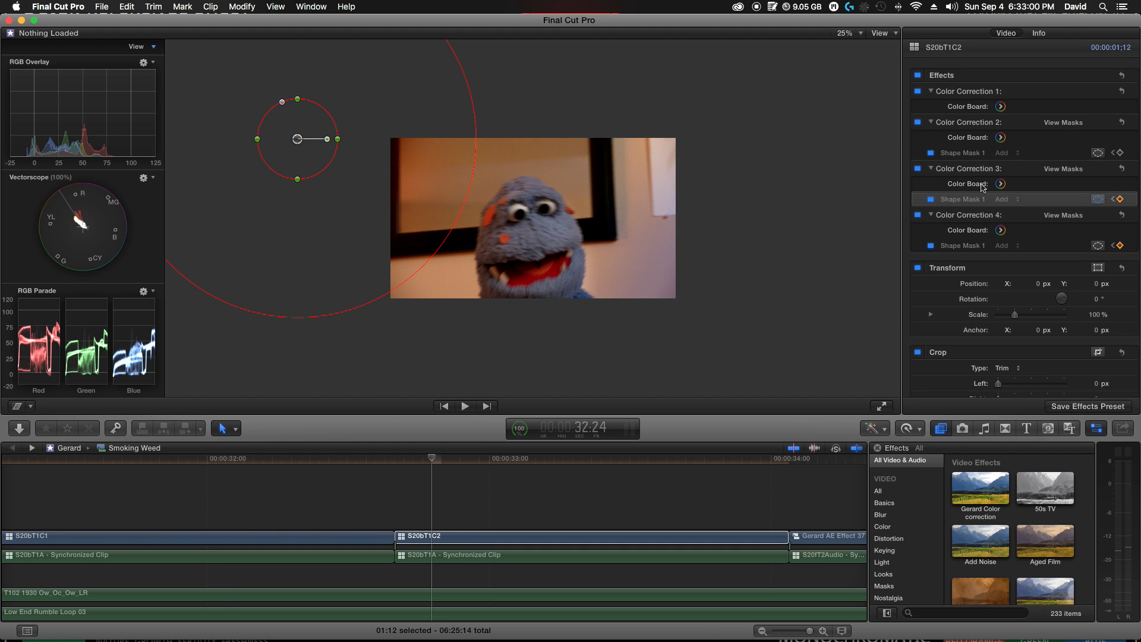
- Shift Color Correction 2's shape mask slightly left at 32:24, and rotate it slightly and reposition it at 32:25
left_click(977, 246)
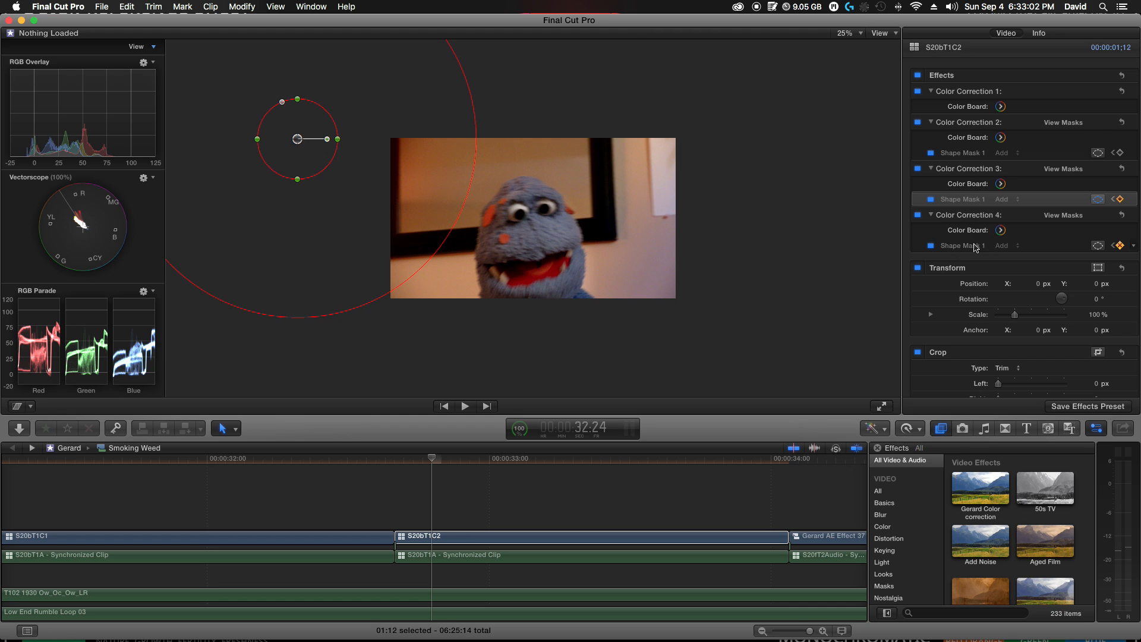
left_click(969, 153)
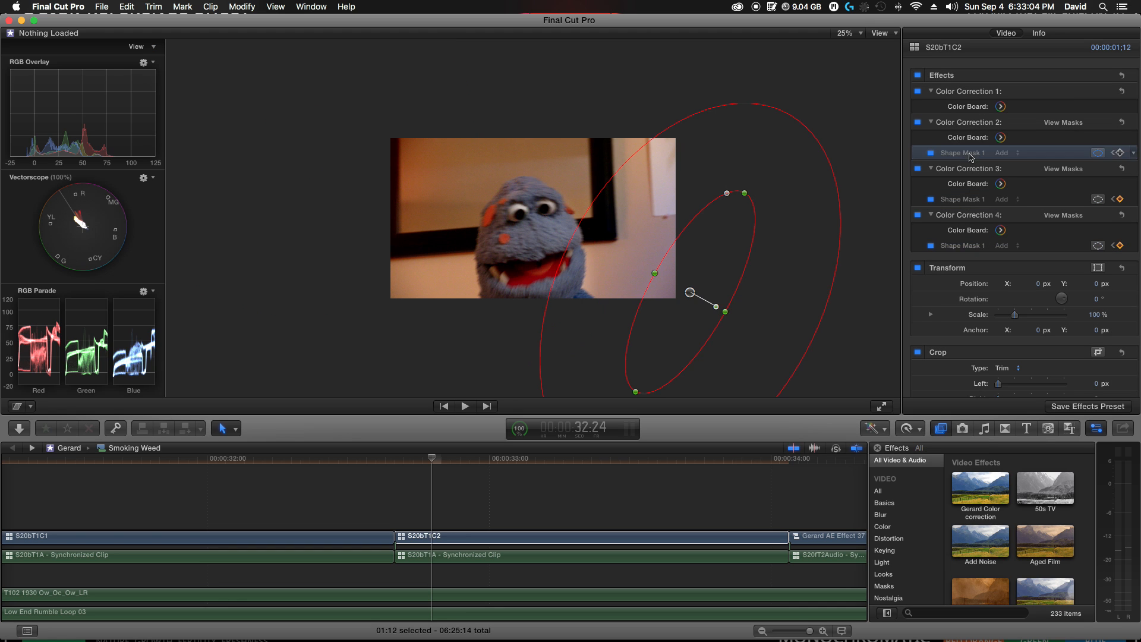
left_click_drag(692, 295, 681, 295)
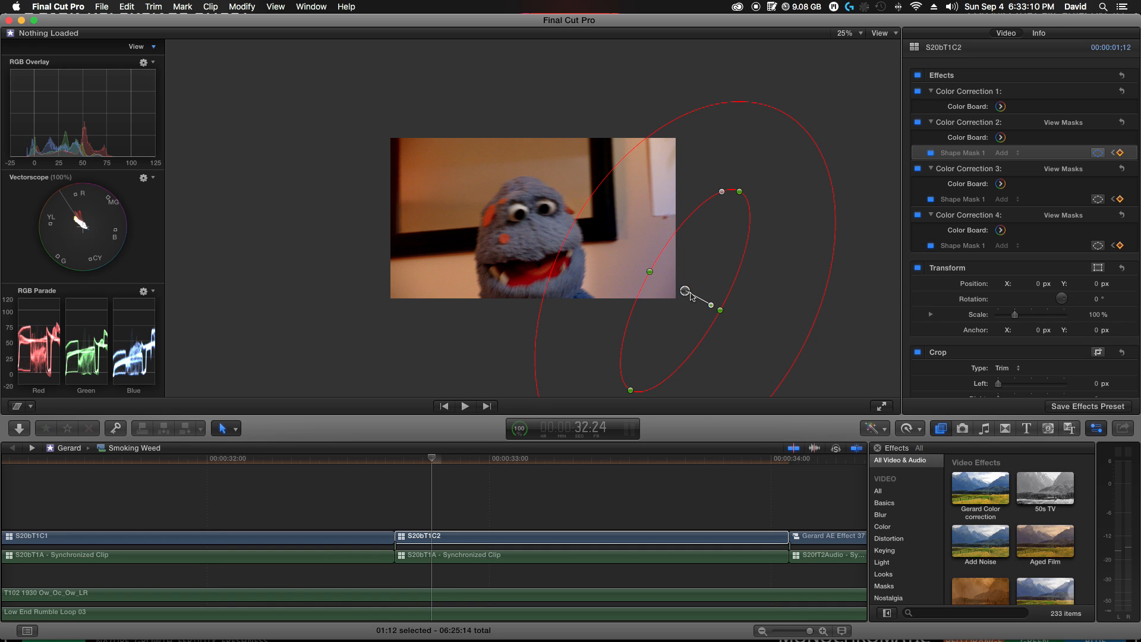
key("Right")
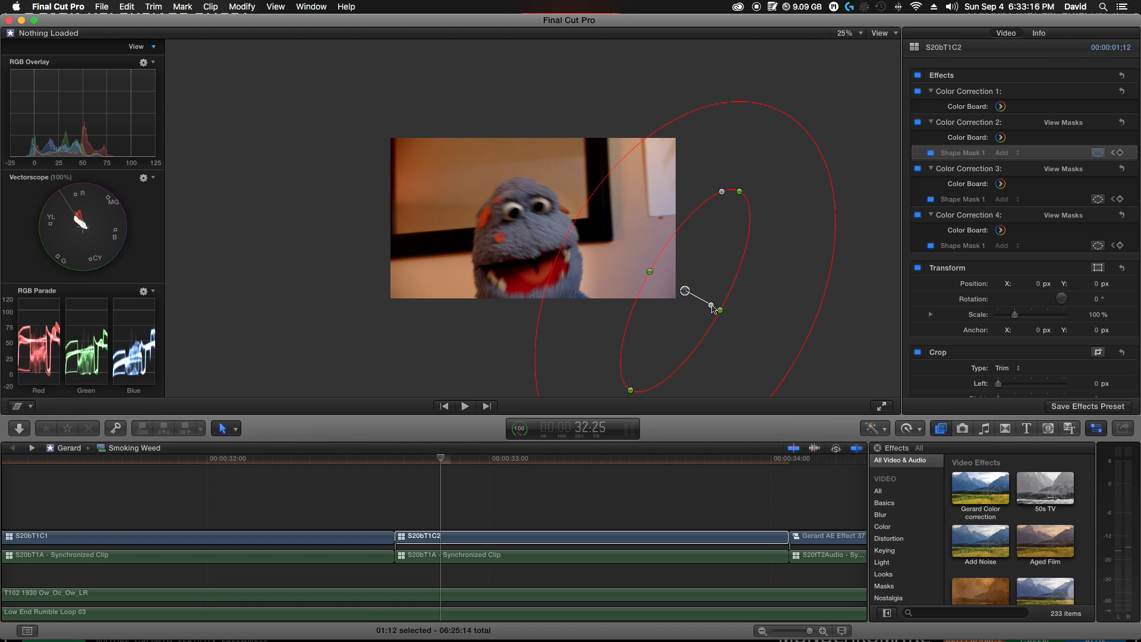
left_click_drag(711, 306, 682, 290)
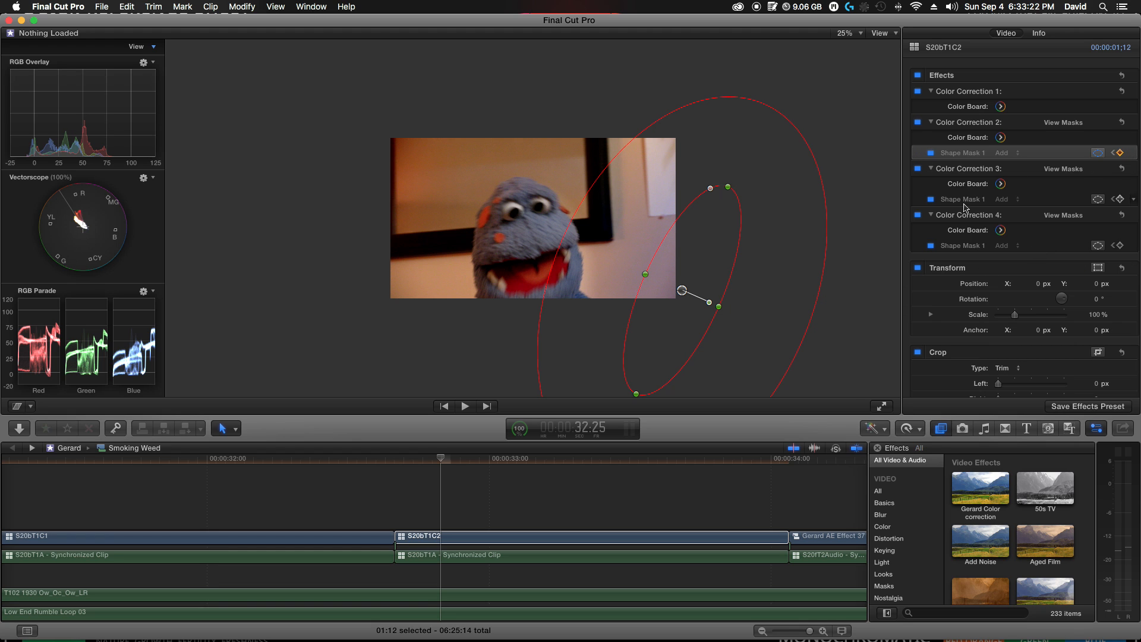
- Lower Color Correction 4's shape mask and tighten its outer falloff at 32:25, and move the mask slightly left at 32:26
left_click(969, 246)
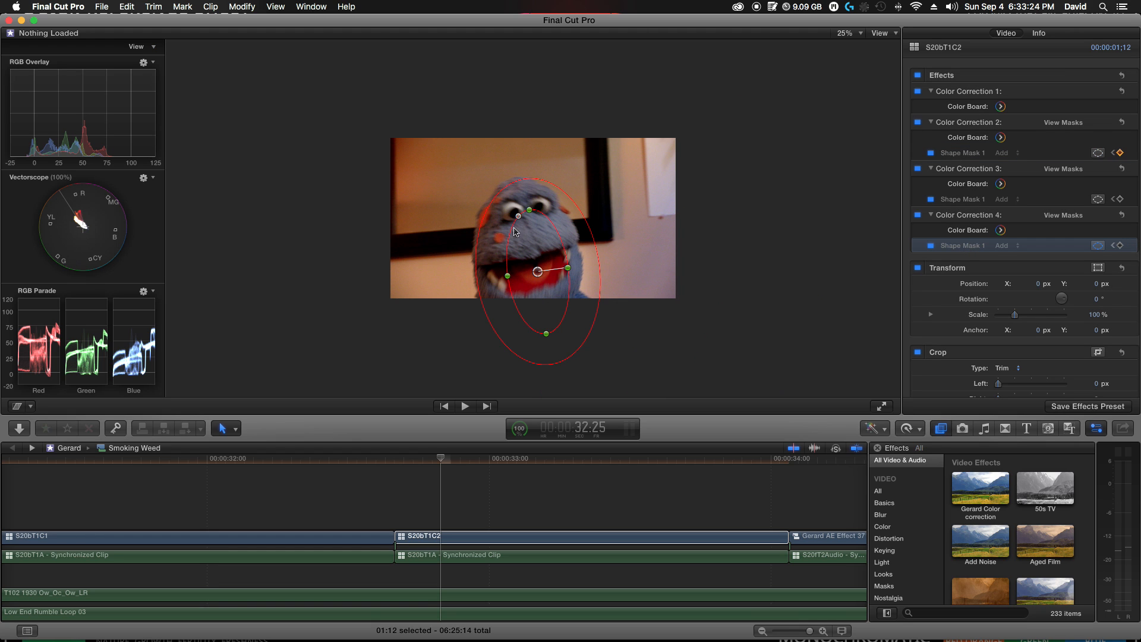
left_click_drag(536, 273, 537, 286)
left_click_drag(596, 260, 538, 277)
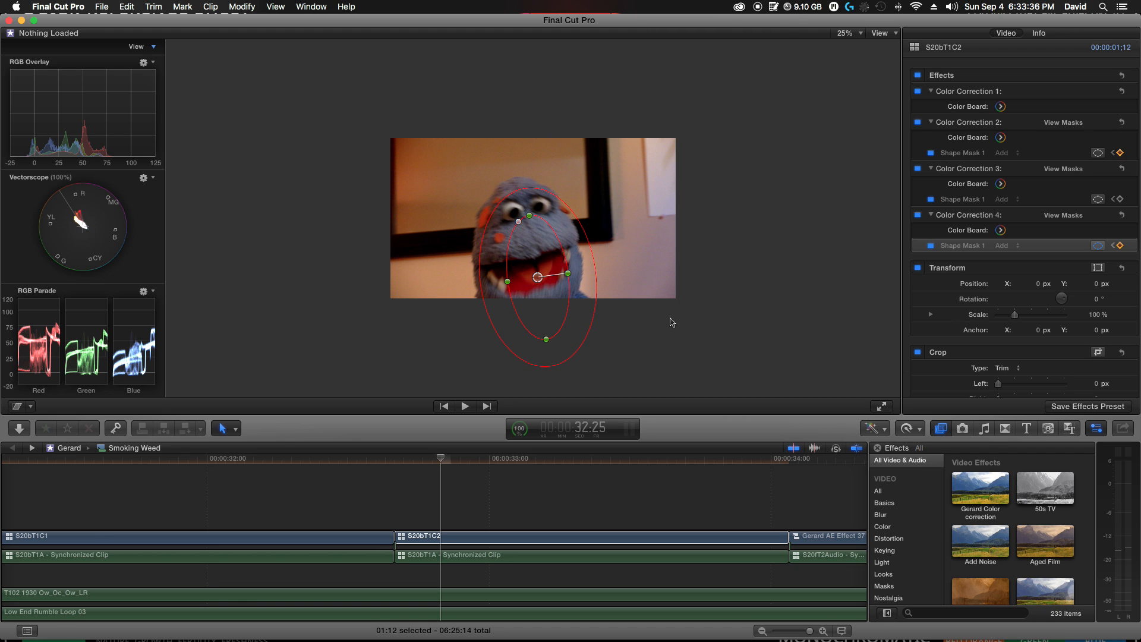
key("Right")
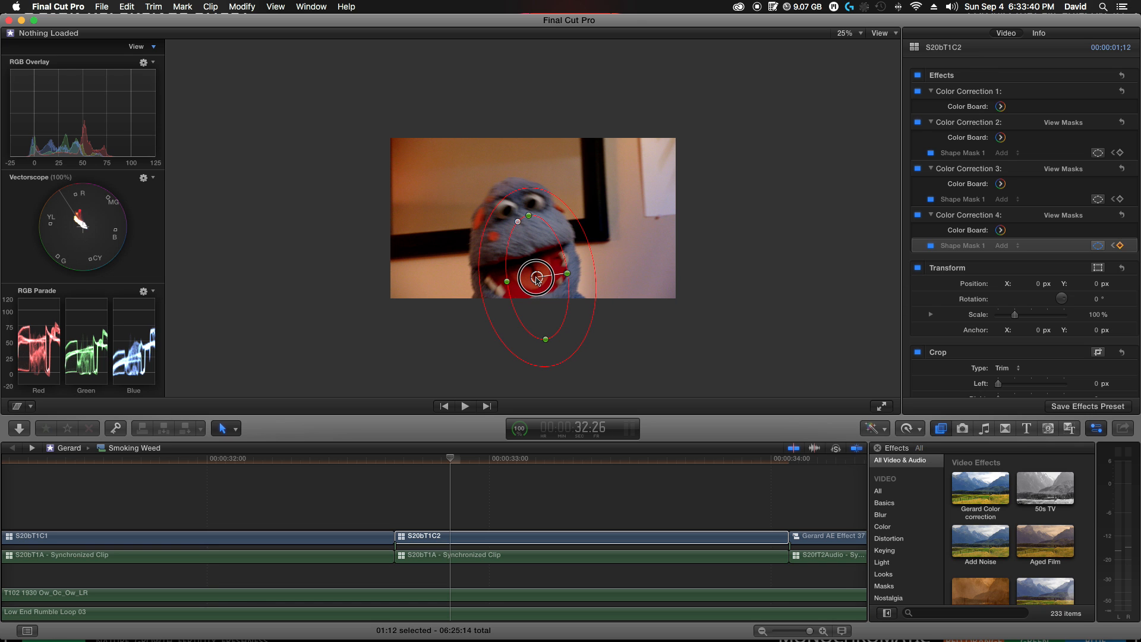
left_click_drag(539, 282, 534, 281)
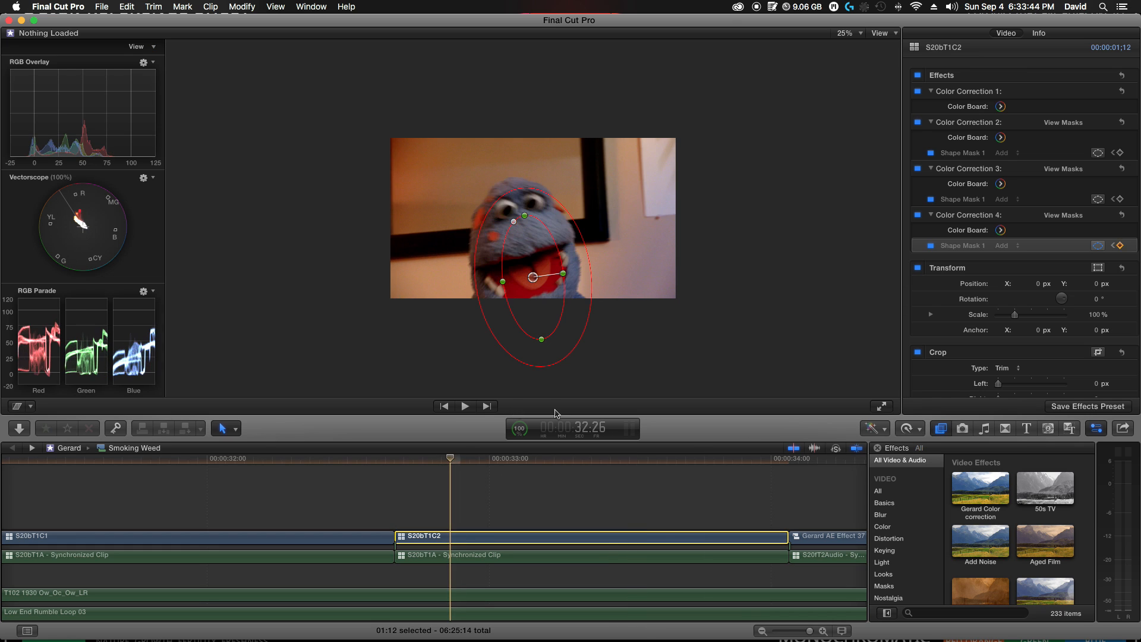
- At 32:27, move the shape masks of Color Correction 3 and Color Correction 2 up and left to follow the shot
key("Right")
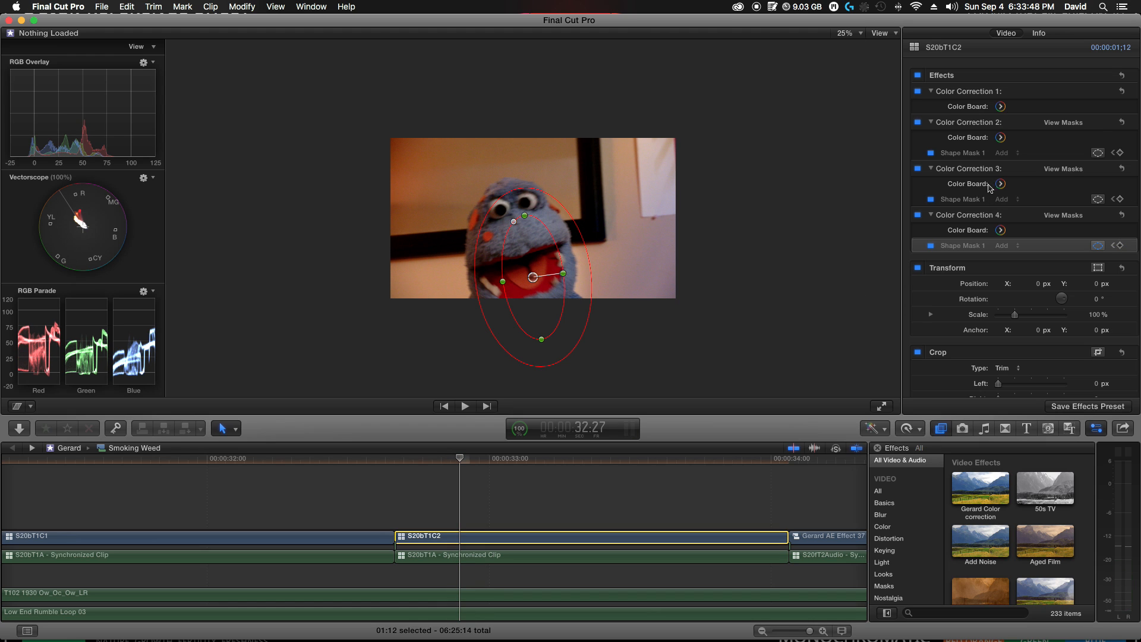
left_click(964, 246)
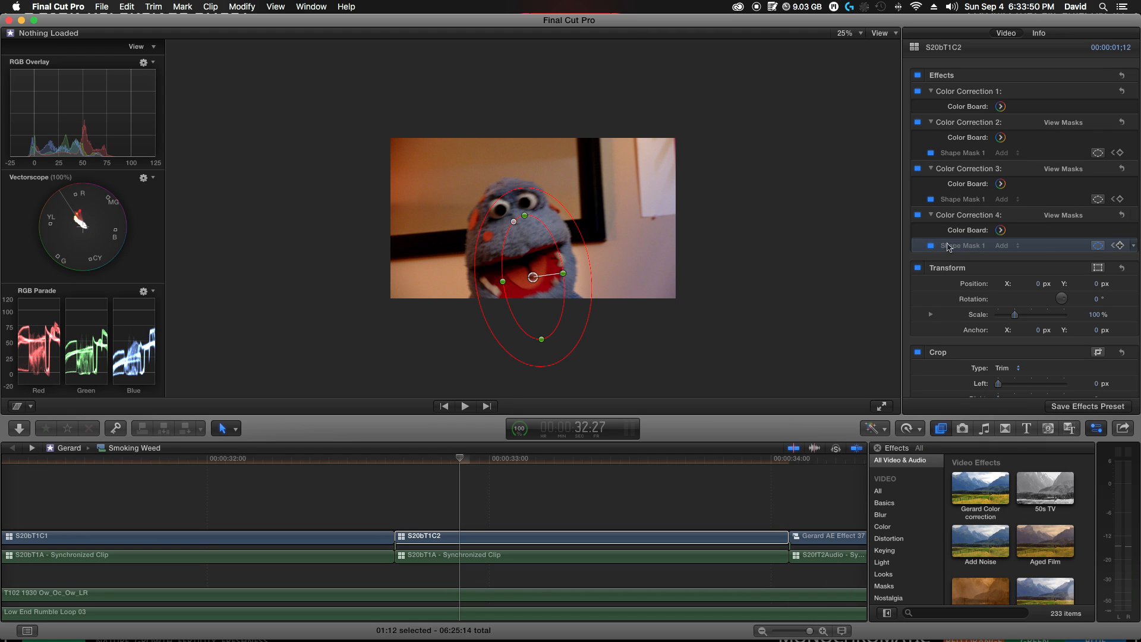
left_click(961, 200)
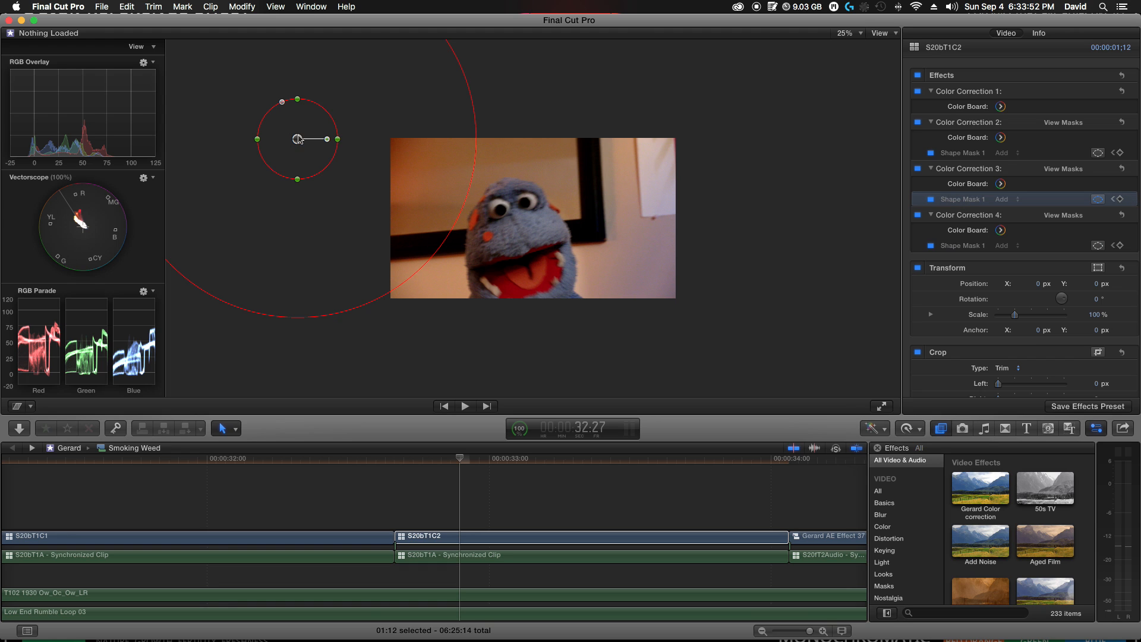
left_click_drag(299, 142, 284, 135)
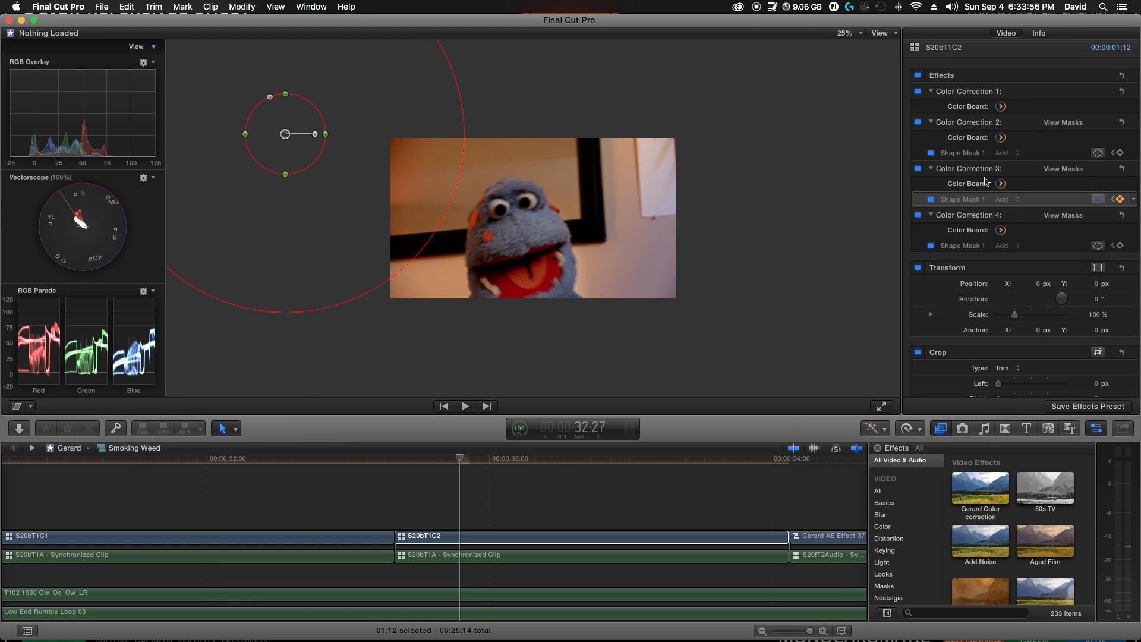
left_click(979, 150)
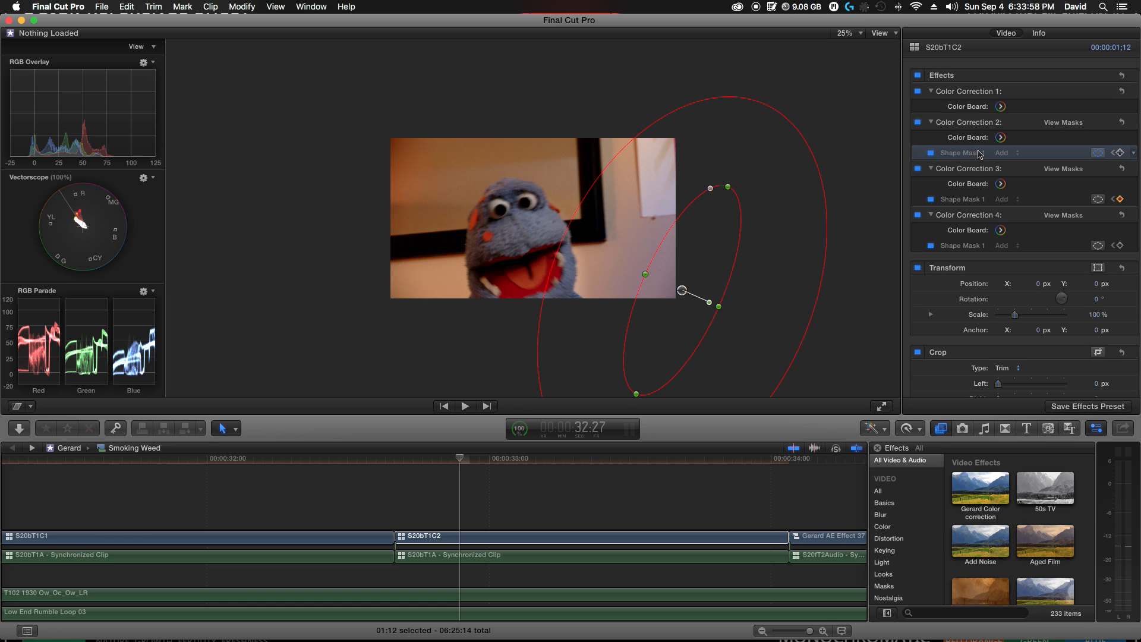
left_click_drag(682, 294, 661, 286)
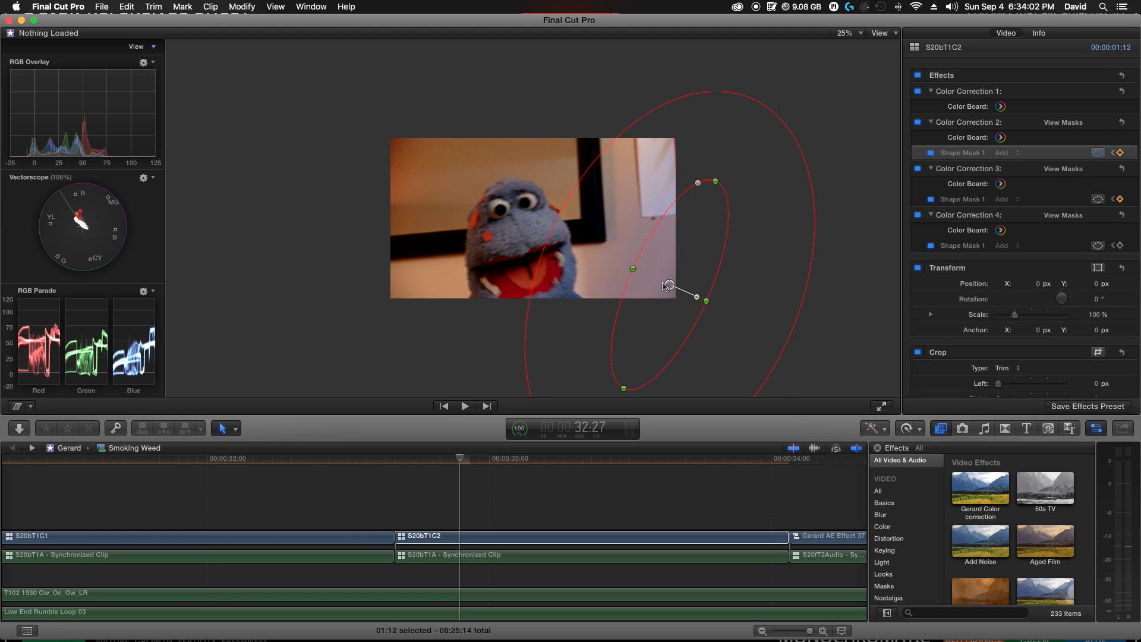
- At 32:29, move Color Correction 4's shape mask left over the puppet and tighten its outer falloff
key("Right")
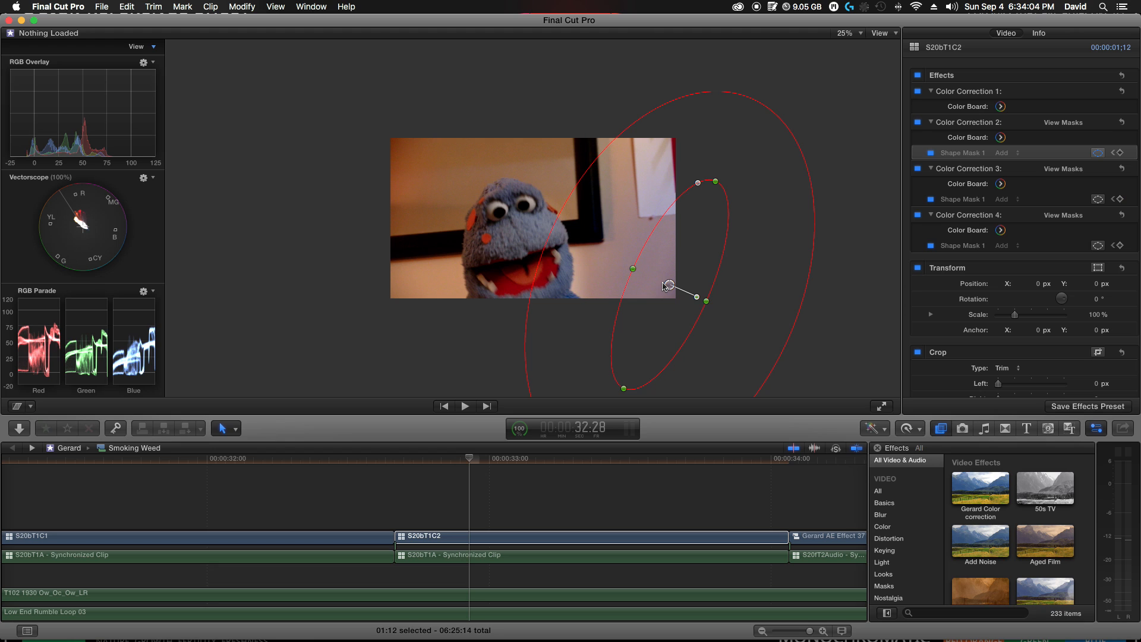
key("Right")
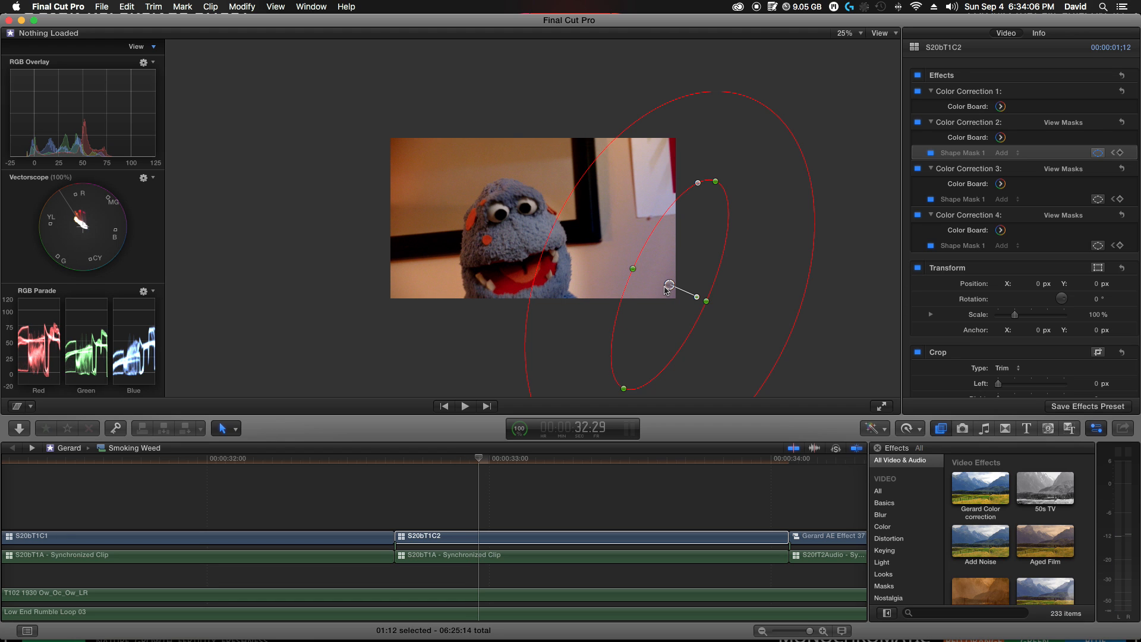
left_click(965, 247)
left_click_drag(531, 279, 521, 280)
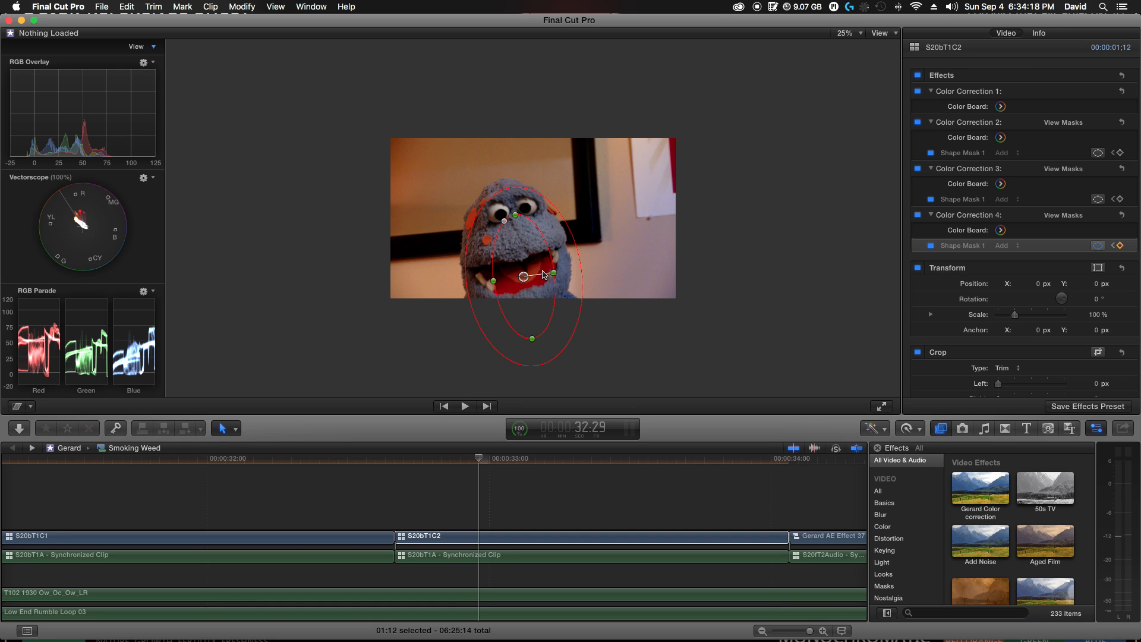
left_click_drag(578, 249, 574, 250)
- At 33:02, move Color Correction 4's shape mask left to stay on the puppet's mouth
key("Right")
key("Right")
key("Right")
left_click_drag(523, 278, 516, 277)
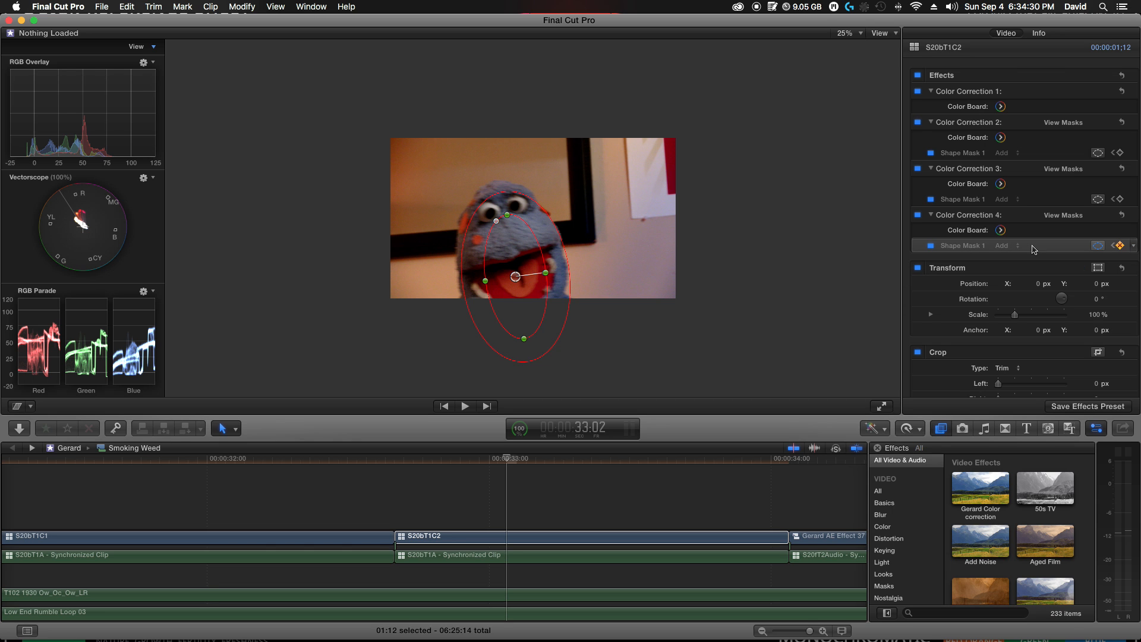
- At 33:07, move Color Correction 2's shape mask slightly left and up to follow the wall
key("Right")
key("Right")
key("Right")
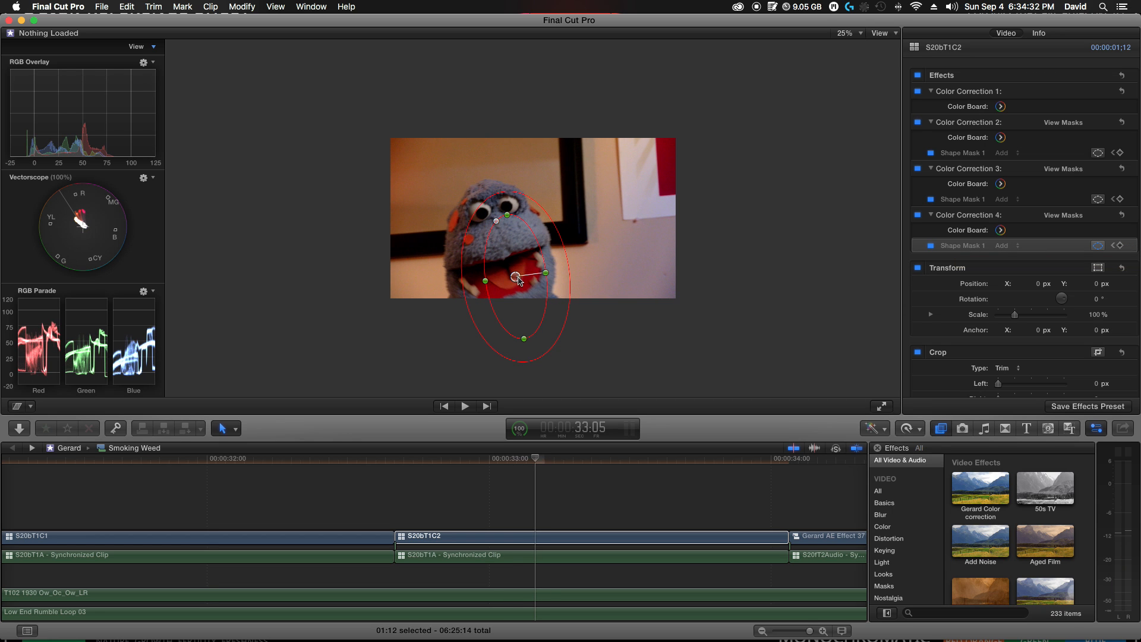
key("Right")
key("Right")
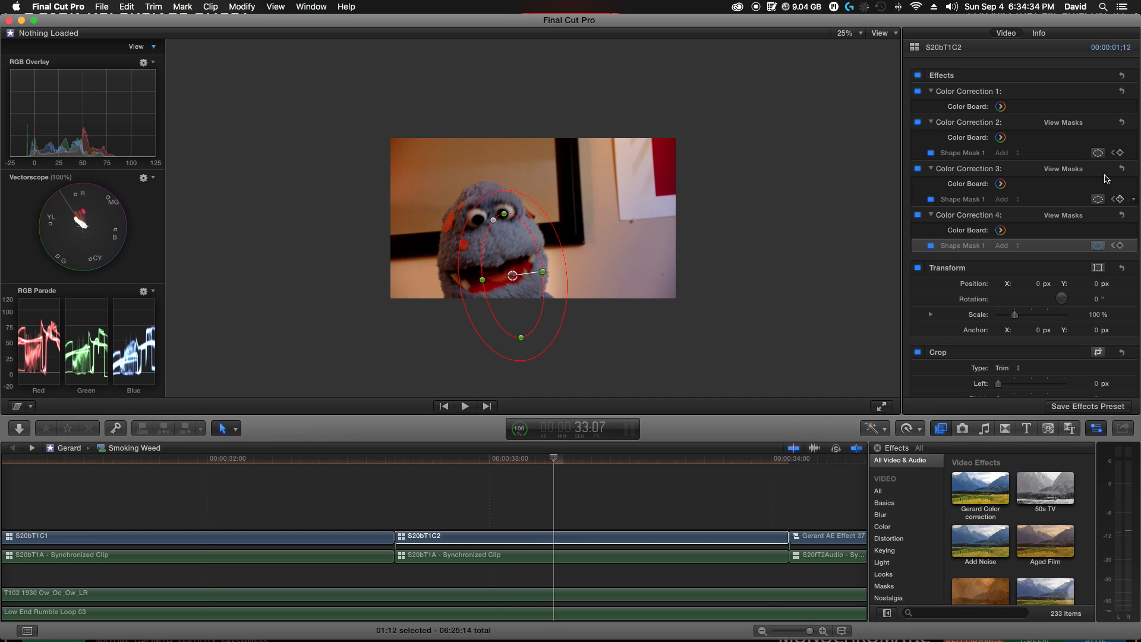
left_click(971, 153)
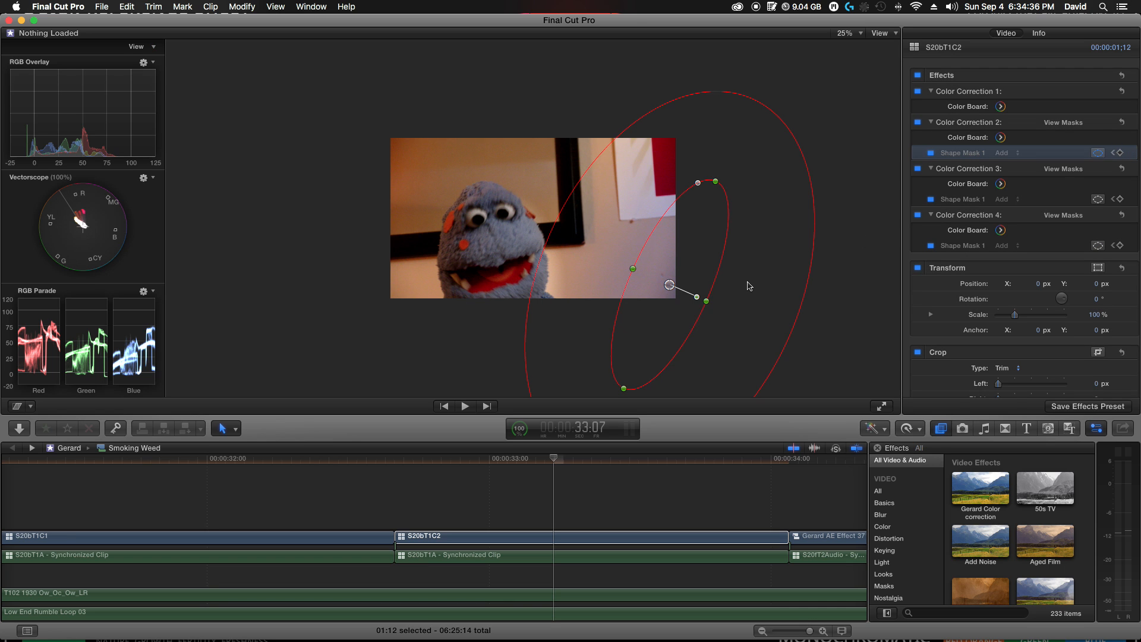
left_click_drag(670, 285, 660, 285)
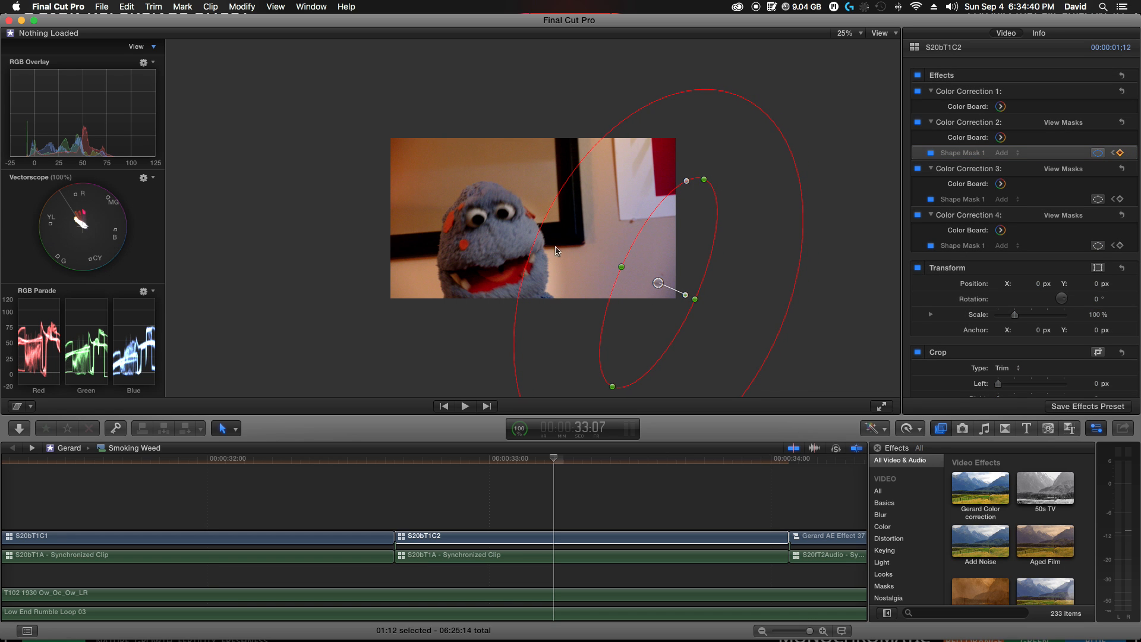
- At 33:07, move Color Correction 4's shape mask left to stay centred on the puppet's mouth
left_click(969, 245)
left_click_drag(521, 282, 506, 280)
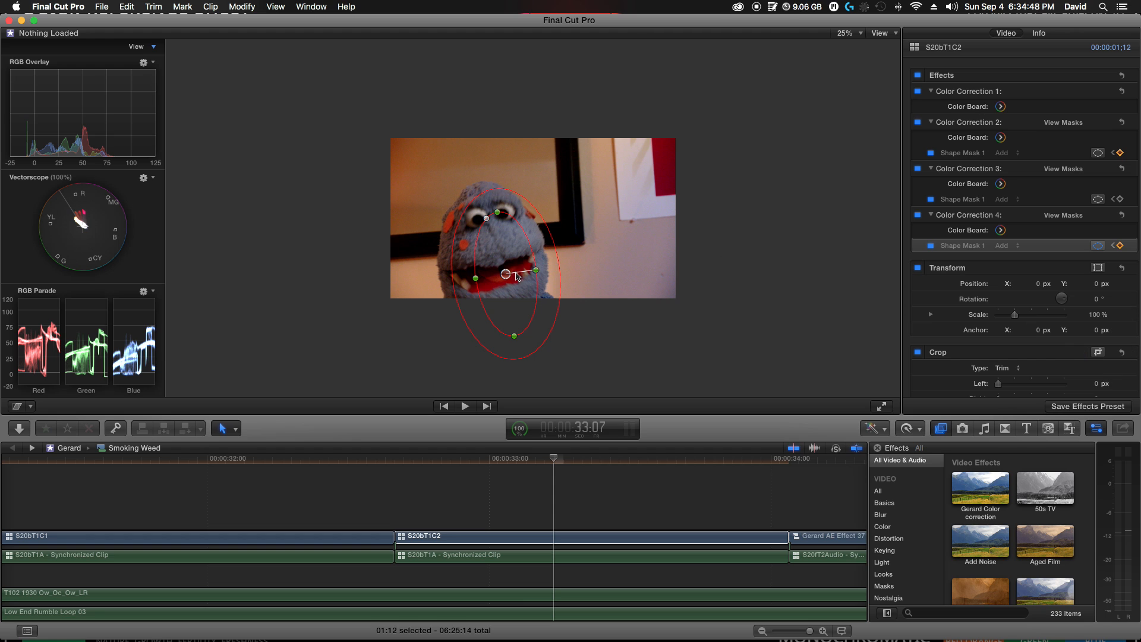
left_click_drag(506, 276, 505, 274)
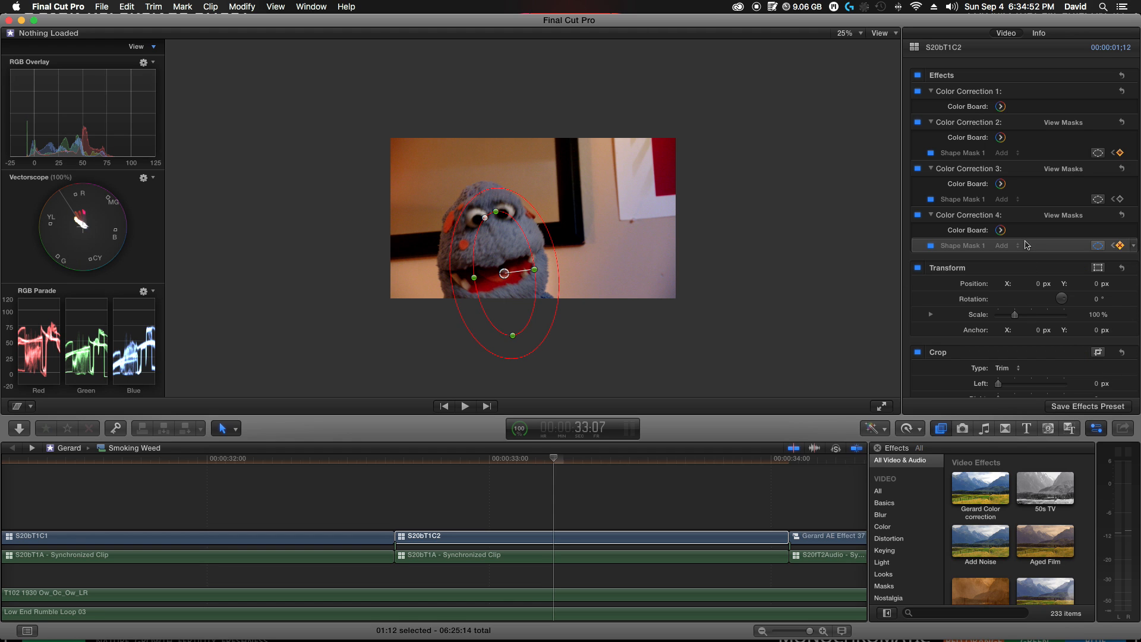
- At 33:08, nudge Color Correction 4's shape mask up and left, and move Color Correction 3's shape mask left and up
key("Right")
left_click_drag(507, 276, 504, 274)
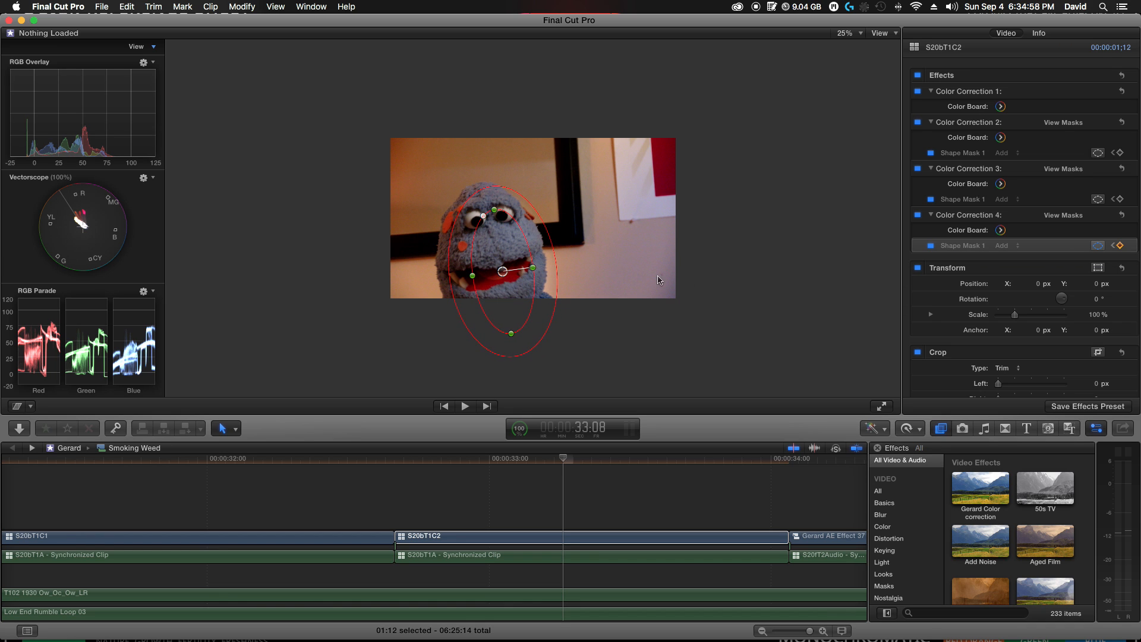
left_click(963, 199)
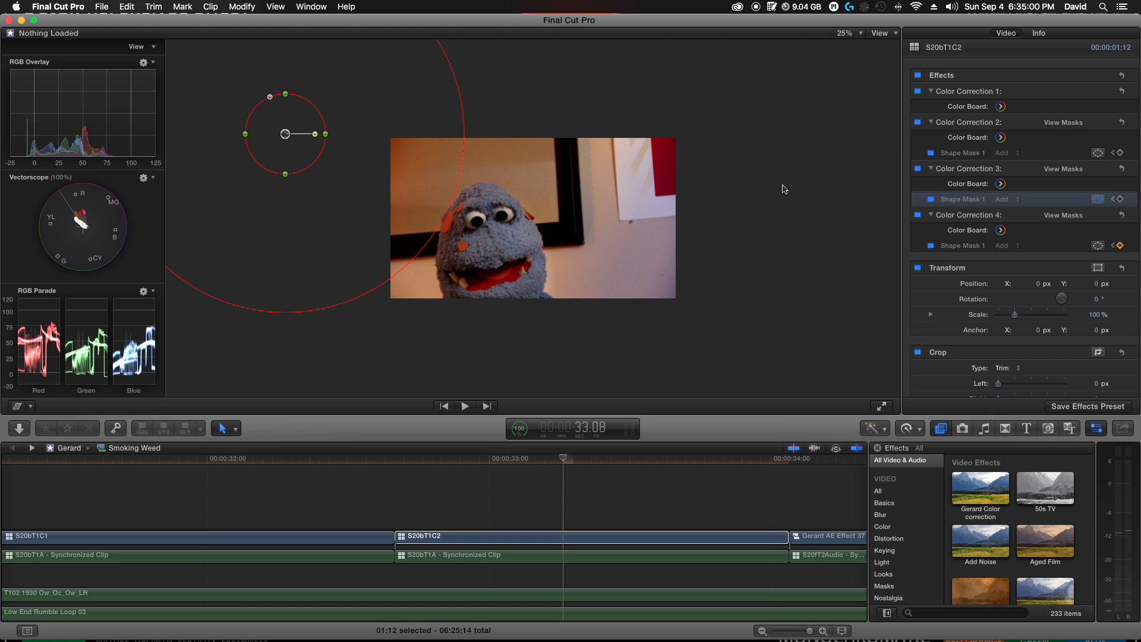
left_click_drag(285, 134, 259, 130)
- At 33:09, move Color Correction 2's shape mask left, widen it slightly and tighten its outer falloff away from the puppet
key("Right")
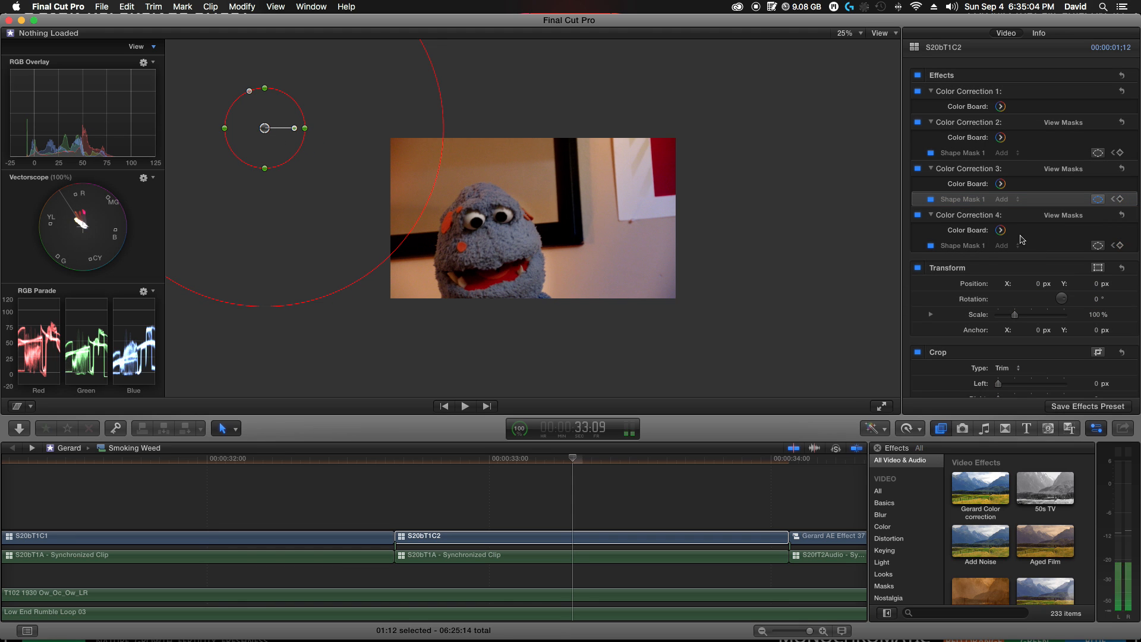
left_click(965, 156)
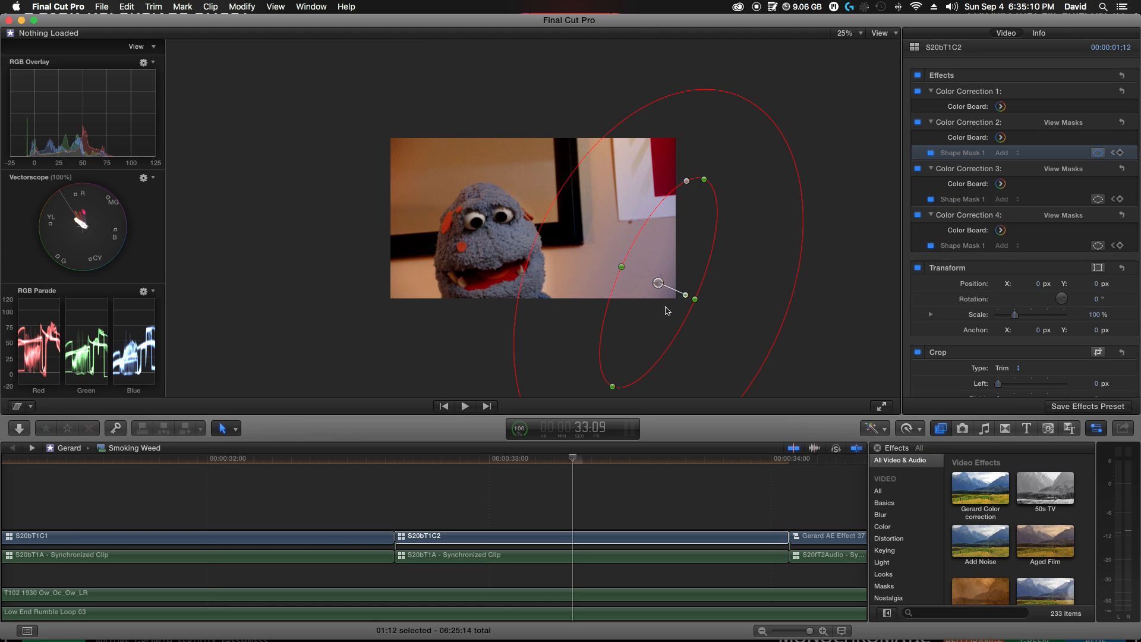
mouse_move(656, 284)
left_mouse_down()
mouse_move(642, 281)
mouse_move(688, 301)
left_mouse_up()
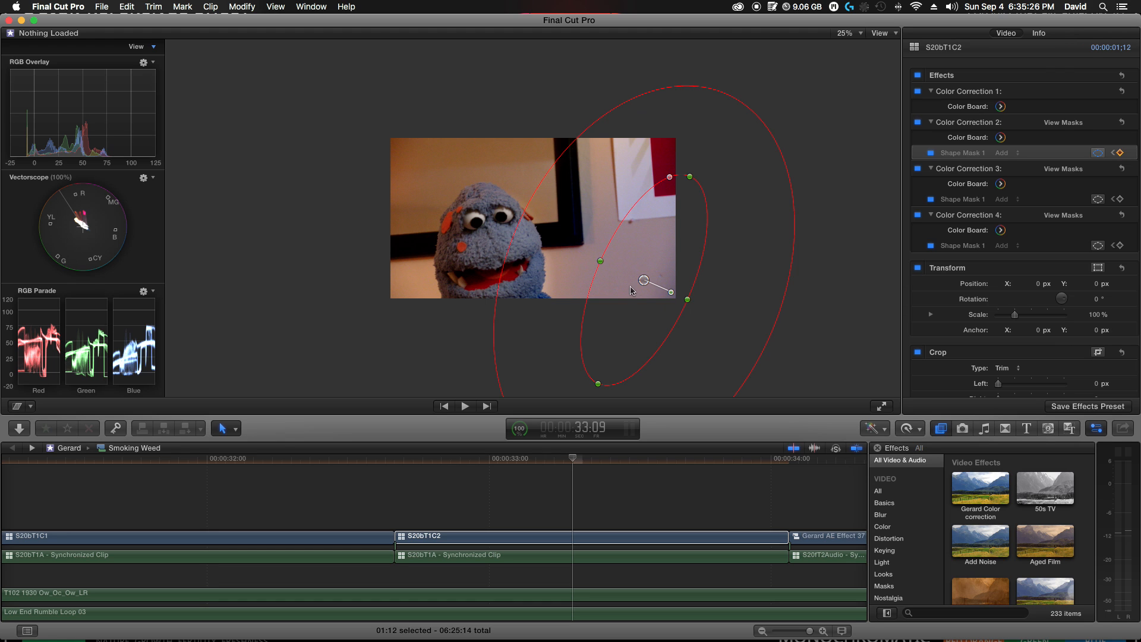
left_click_drag(514, 235, 528, 239)
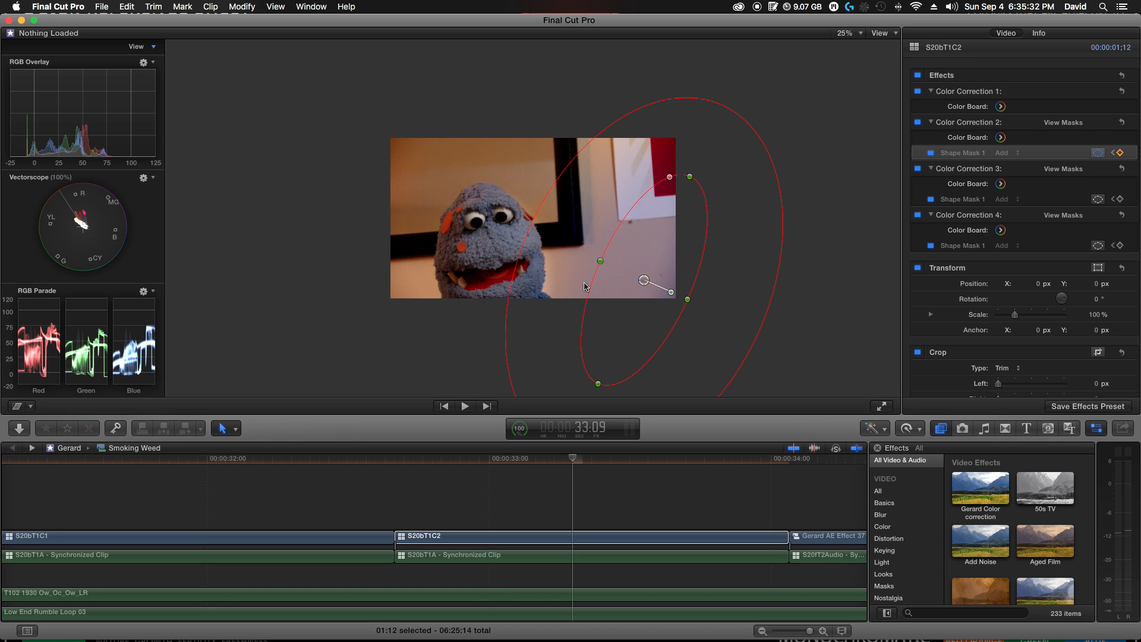
- At 33:10, move Color Correction 4's shape mask slightly left over the puppet's mouth
key("Right")
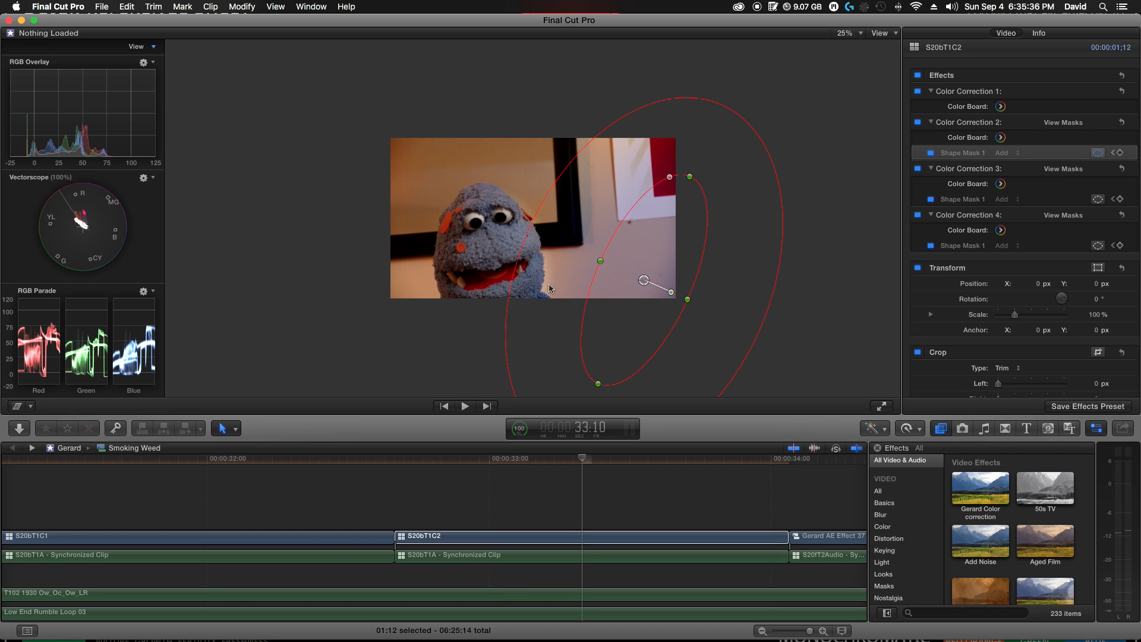
left_click(631, 536)
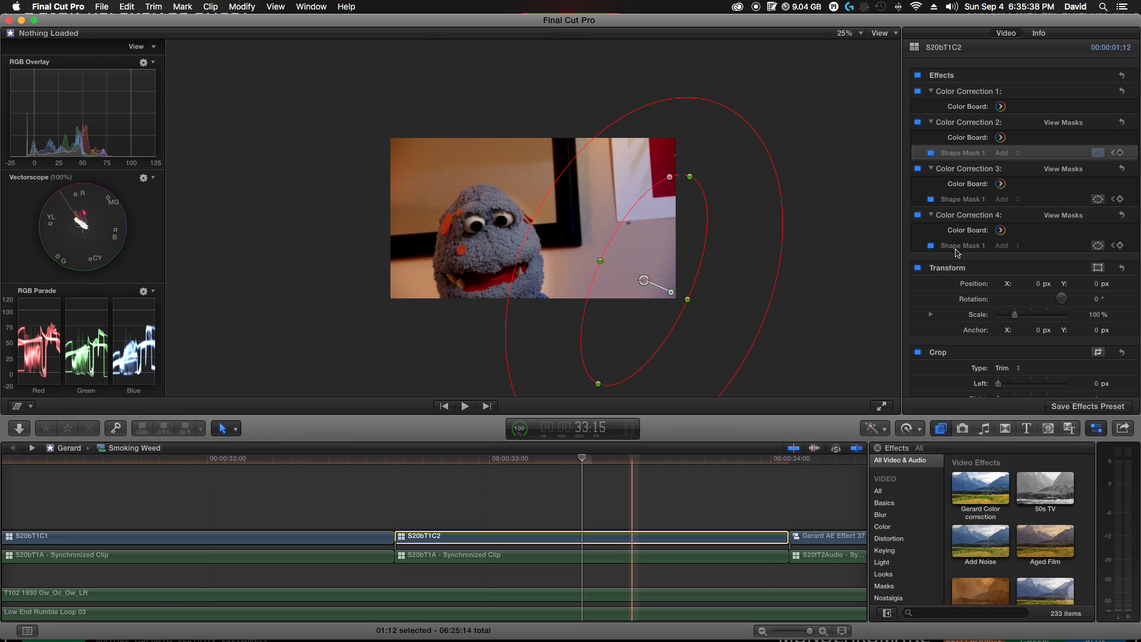
left_click(958, 248)
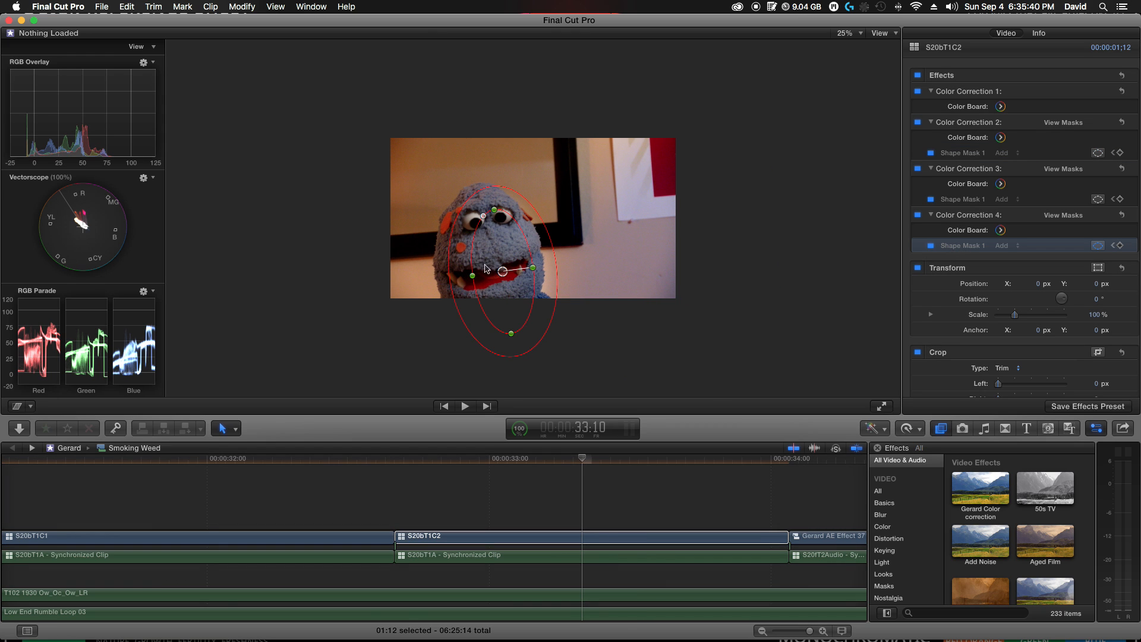
left_click_drag(504, 275, 497, 274)
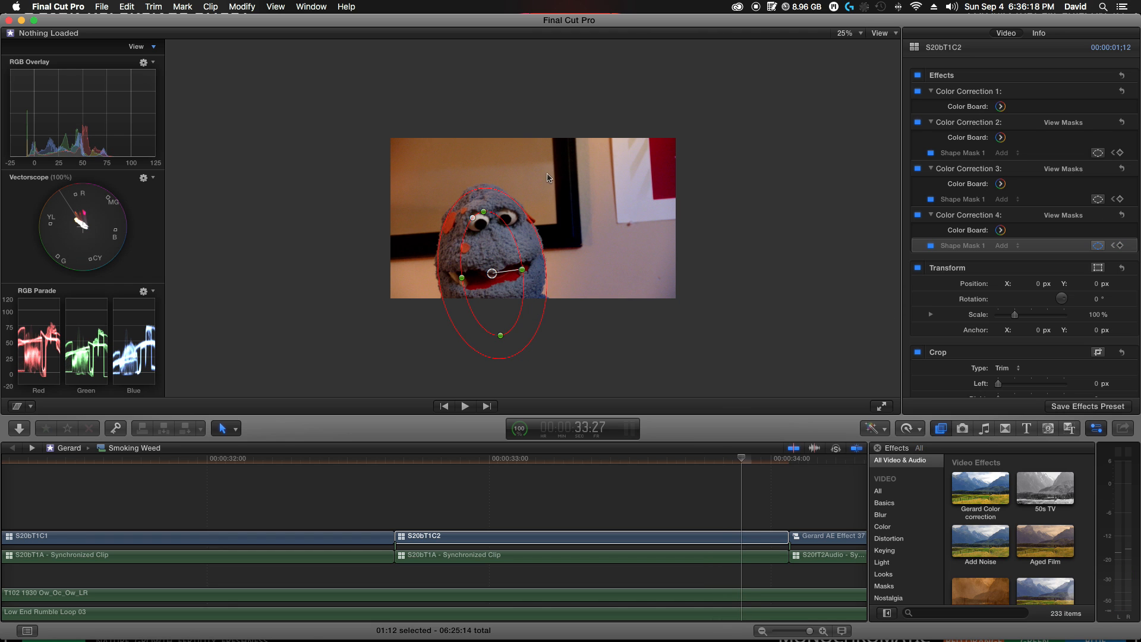
- Move Color Correction 3's shape mask right and slightly down at 33:27, and Color Correction 4's shape mask right at 33:29
left_click(978, 199)
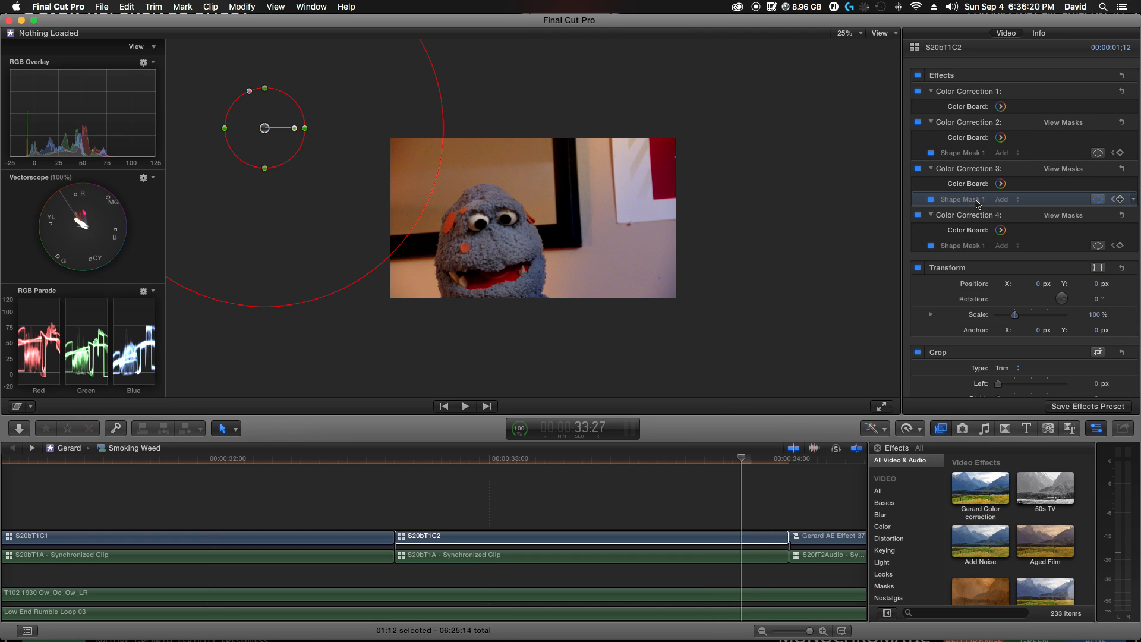
left_click(265, 132)
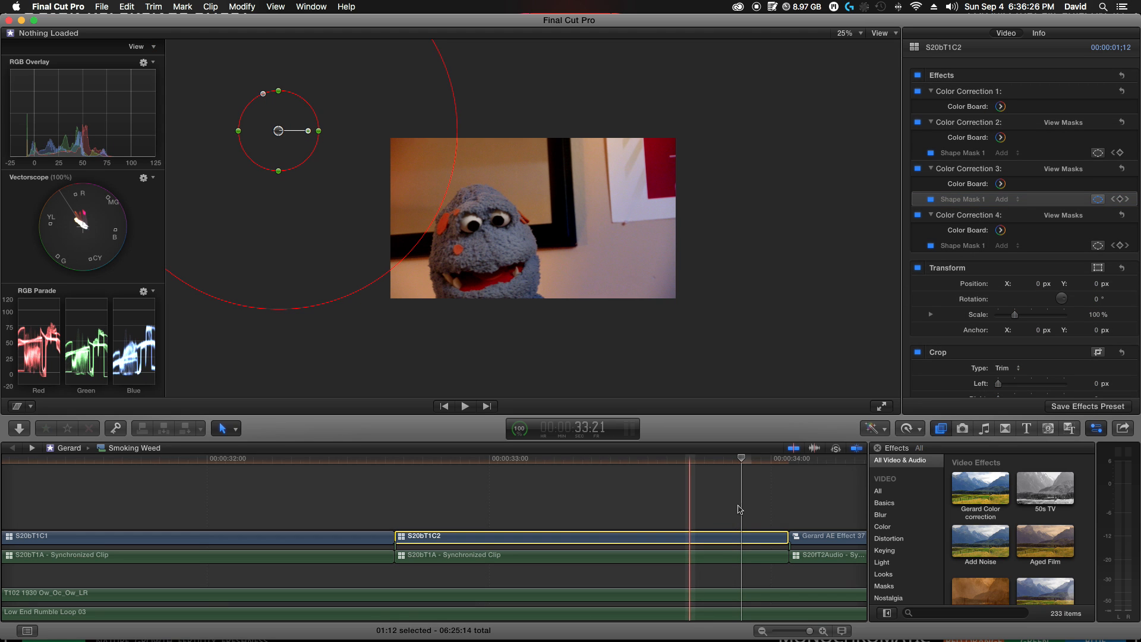
key("Right")
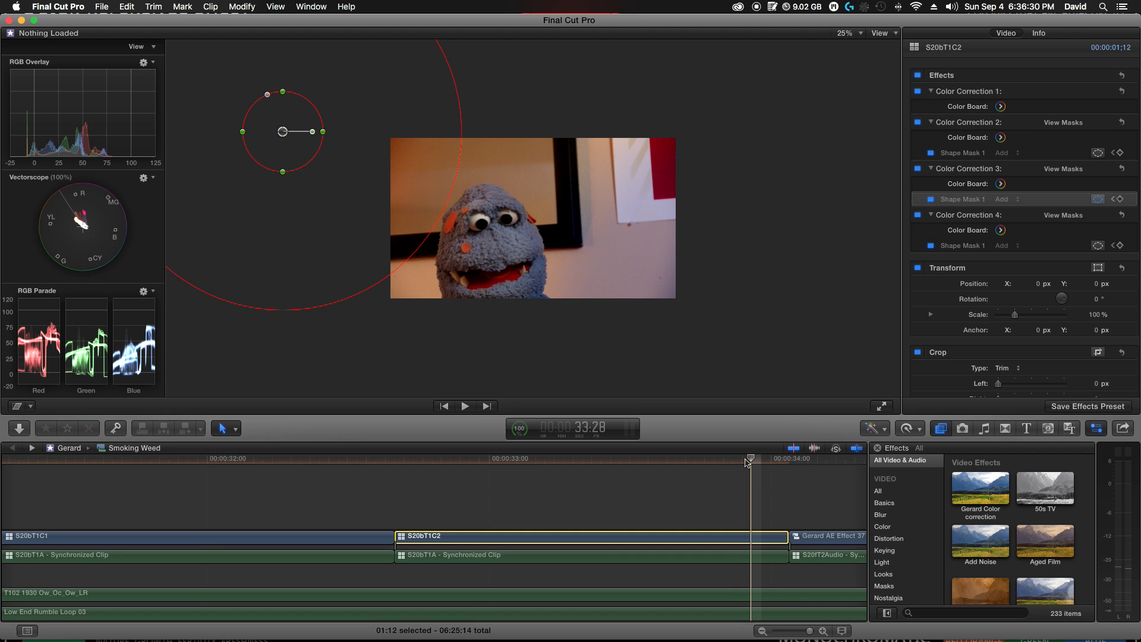
key("Right")
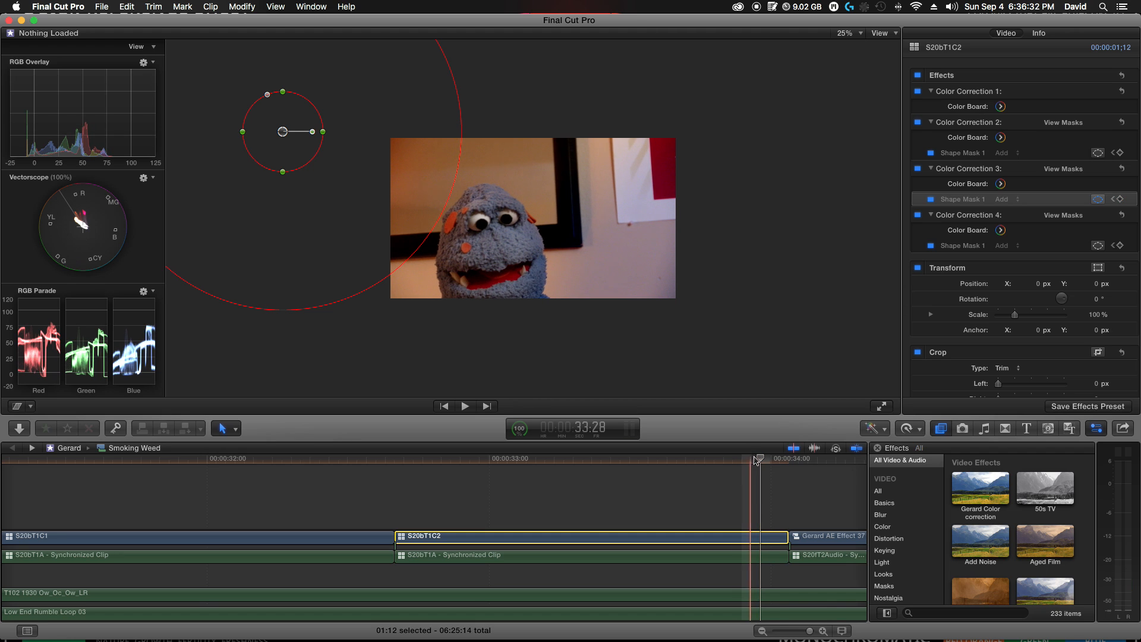
left_click(961, 246)
left_click_drag(492, 272, 497, 273)
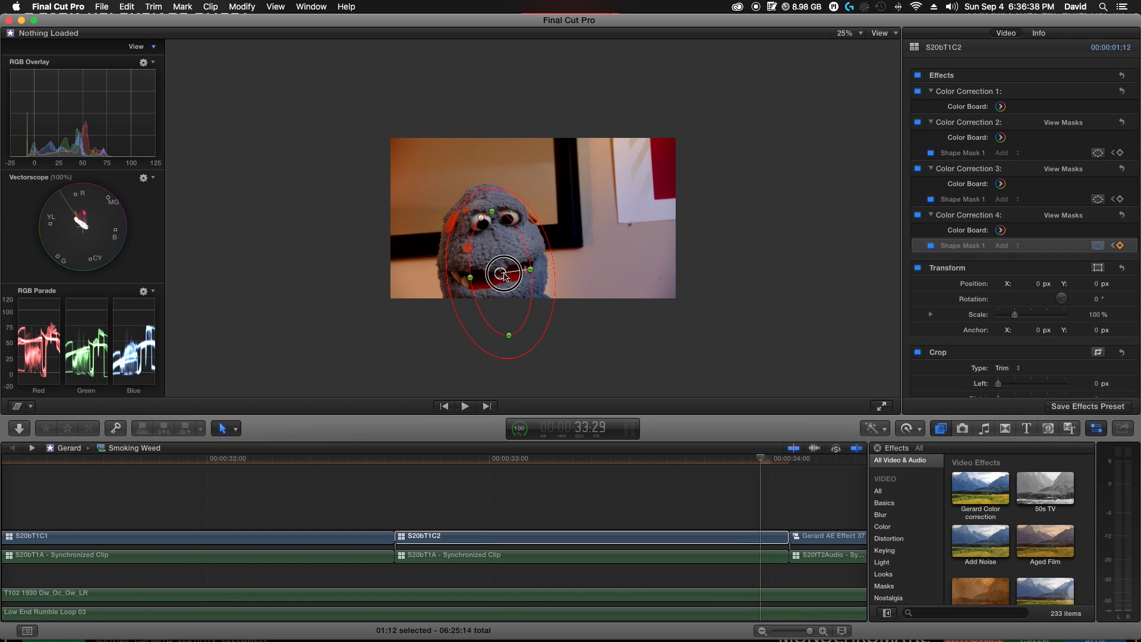
- At 34:01, nudge Color Correction 4's shape mask right to follow the puppet to the end of the clip
key("Right")
key("Right")
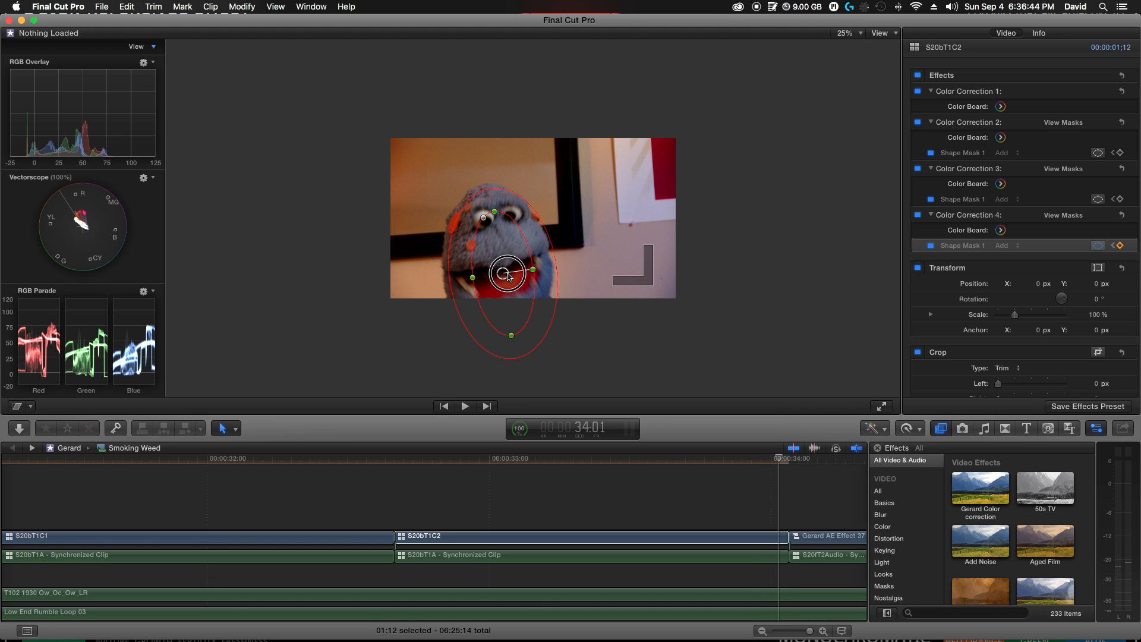
key("Right")
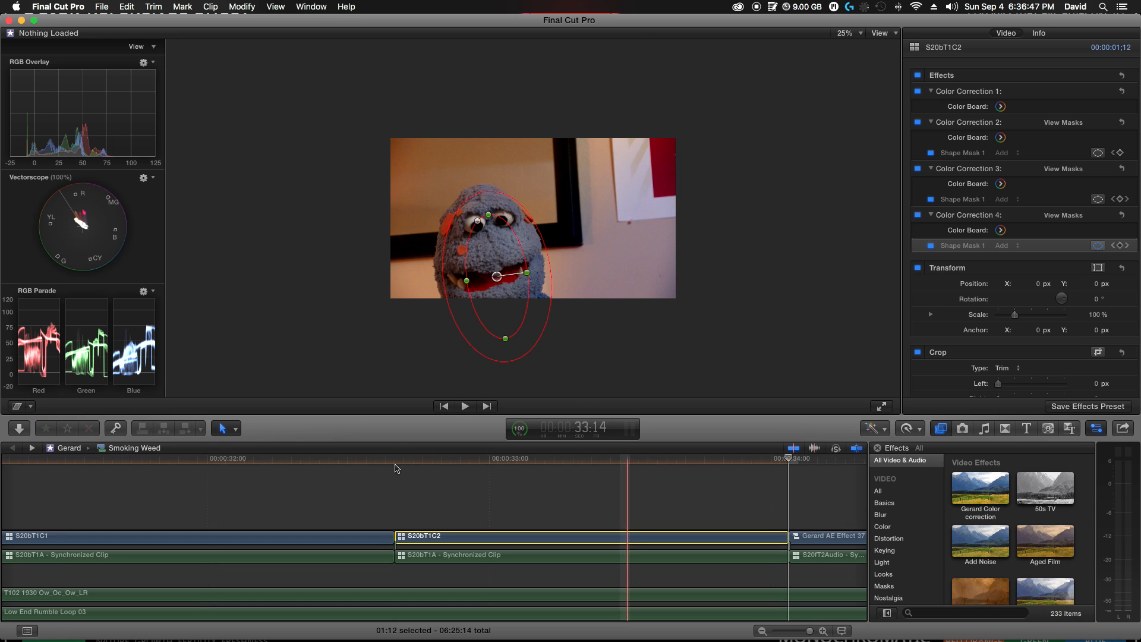
- Play back clip S20bT1C2 from 32:20, and replay the section to check how the masks follow the puppet
left_click(397, 468)
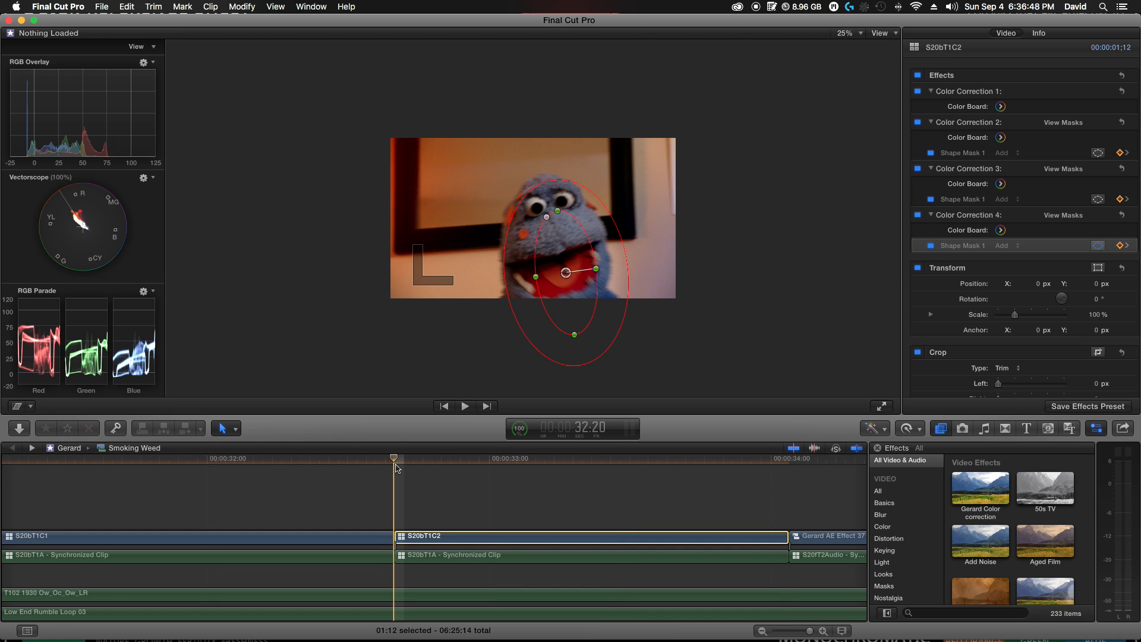
key("space")
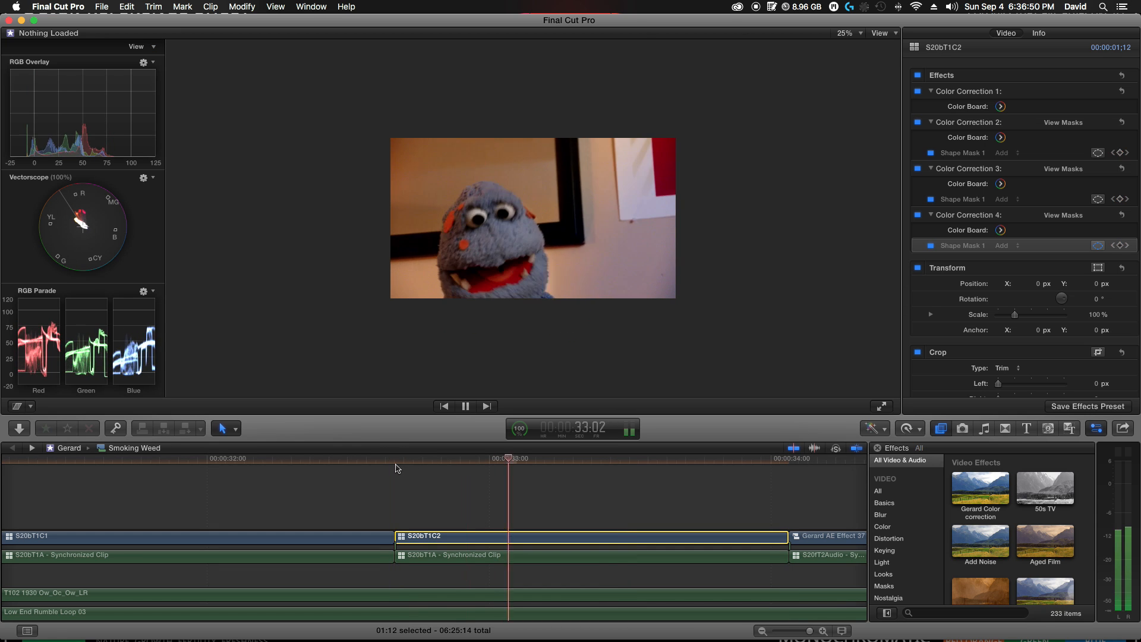
key("space")
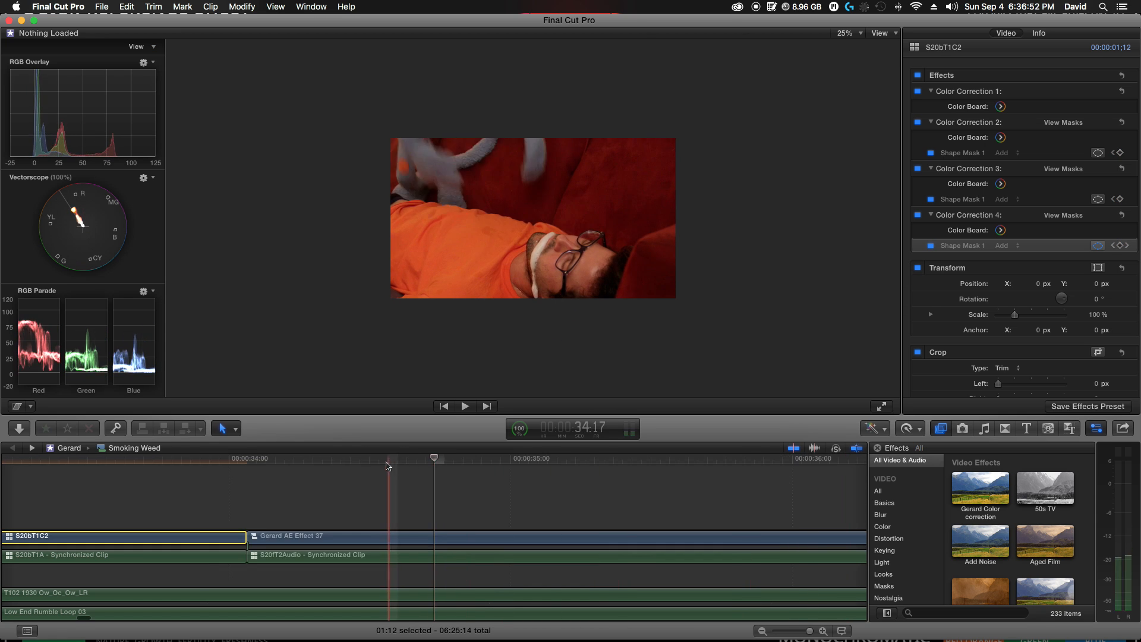
scroll(389, 480, "left", 8)
scroll(422, 473, "left", 3)
scroll(424, 473, "right", 3)
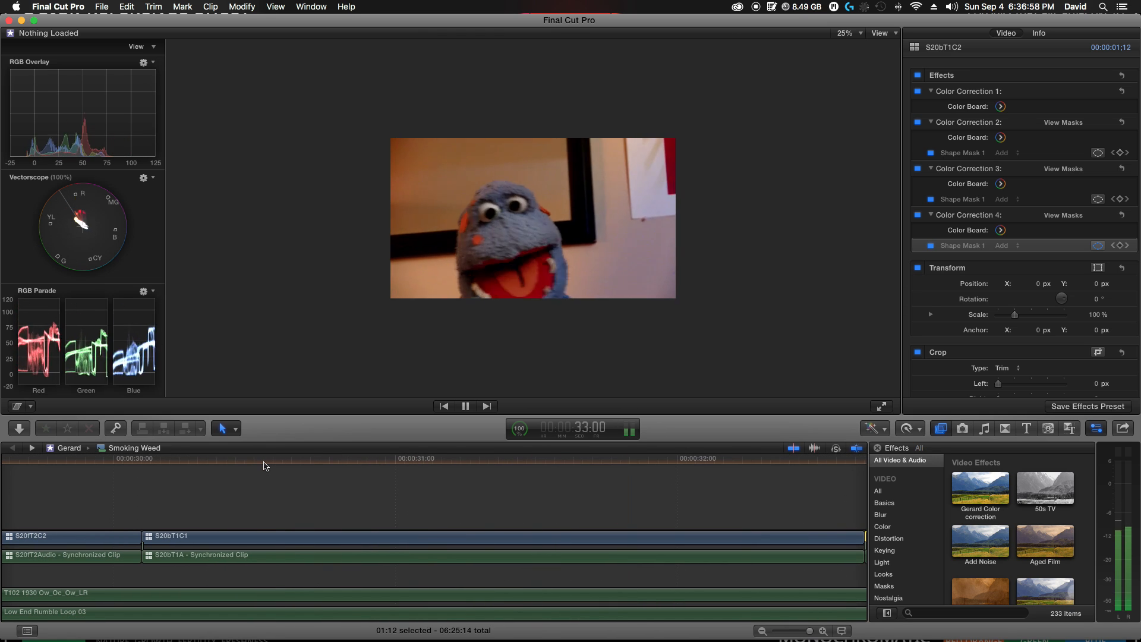
key("space")
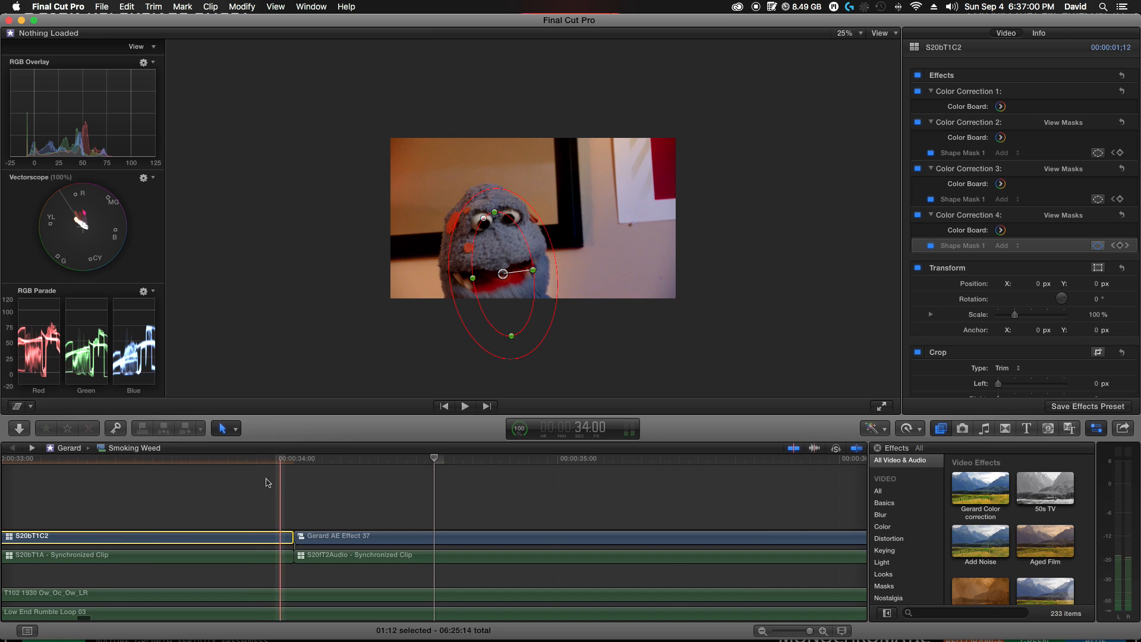
- Show the video animation of clip S20bT1C2 and remove Color Correction 4's shape mask keyframe at 33:19
scroll(257, 492, "left", 4)
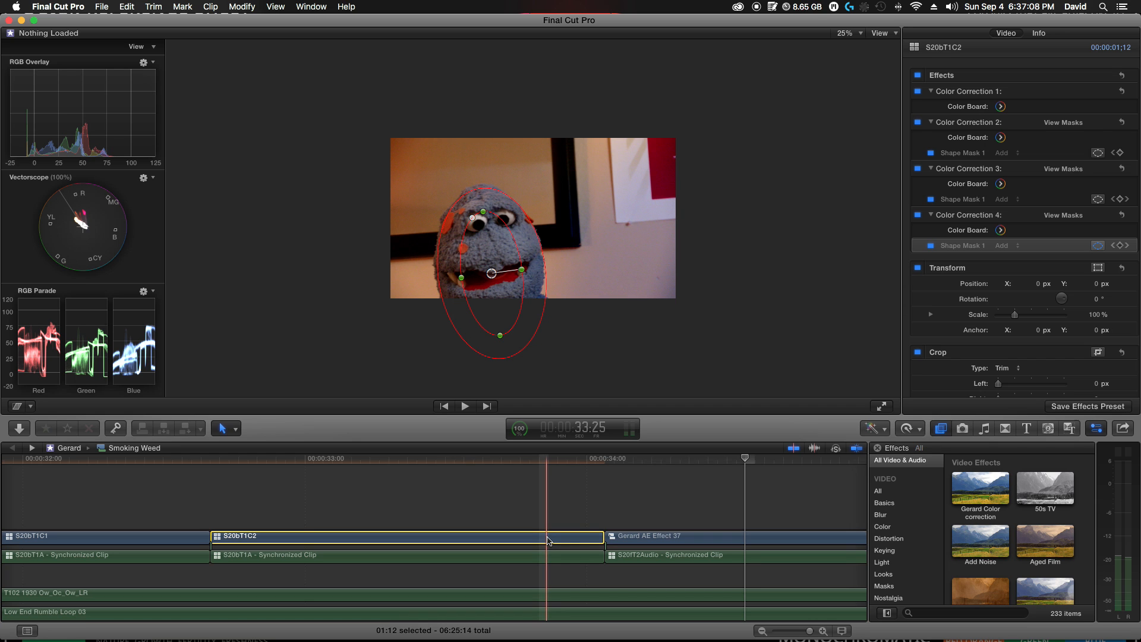
key("ctrl+v")
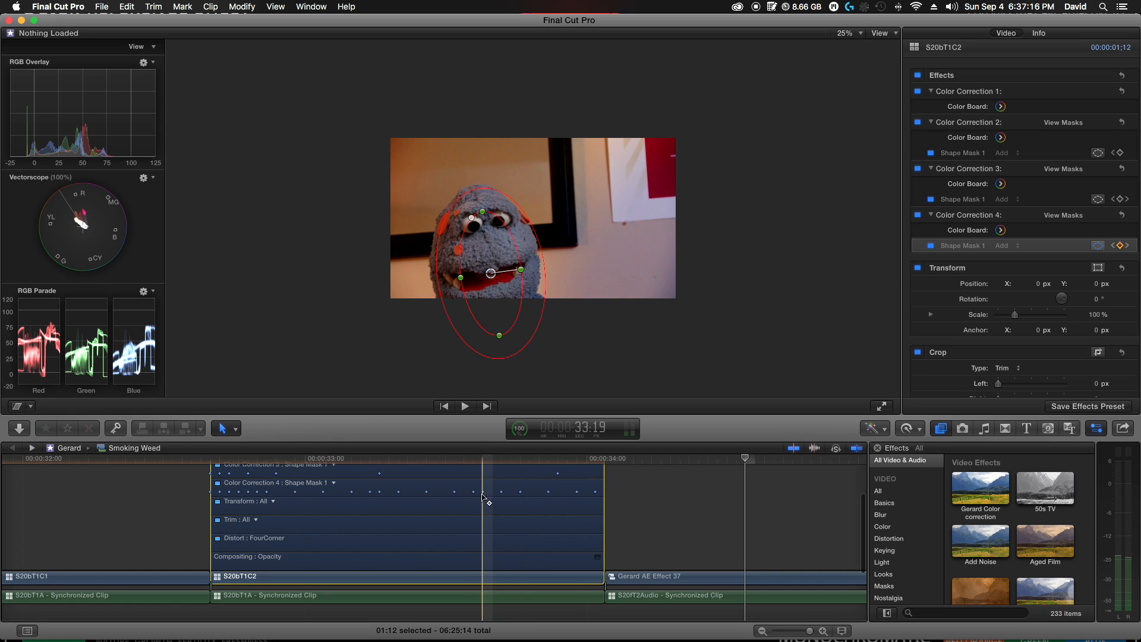
left_click(483, 492)
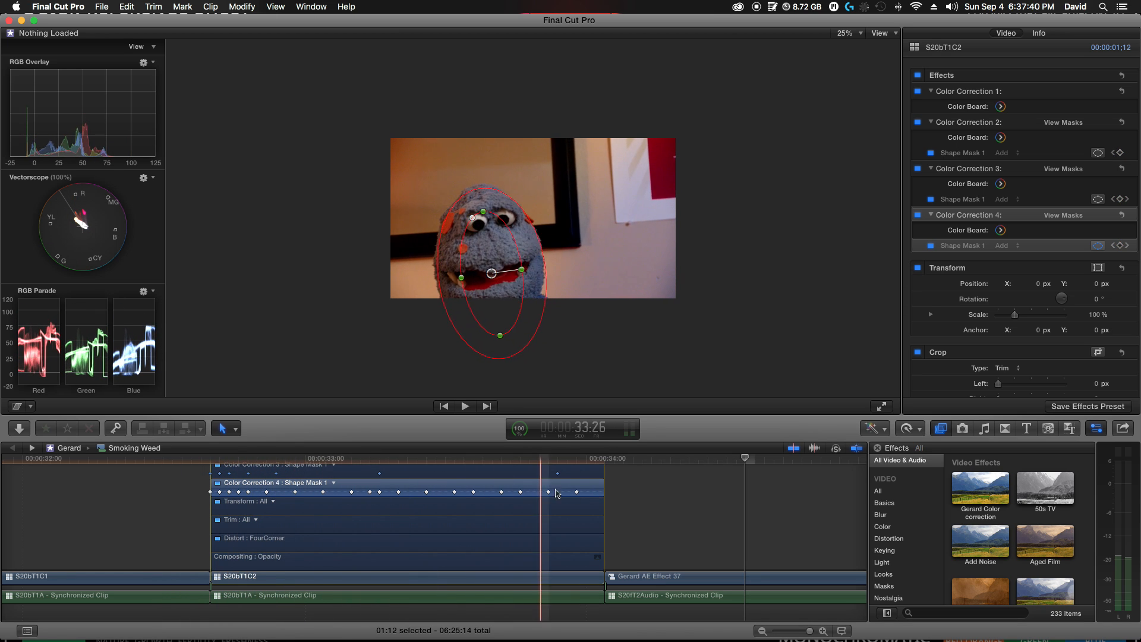
- Play back the clip from 32:17 to check the mask movement against the remaining keyframes
scroll(207, 475, "right", 1)
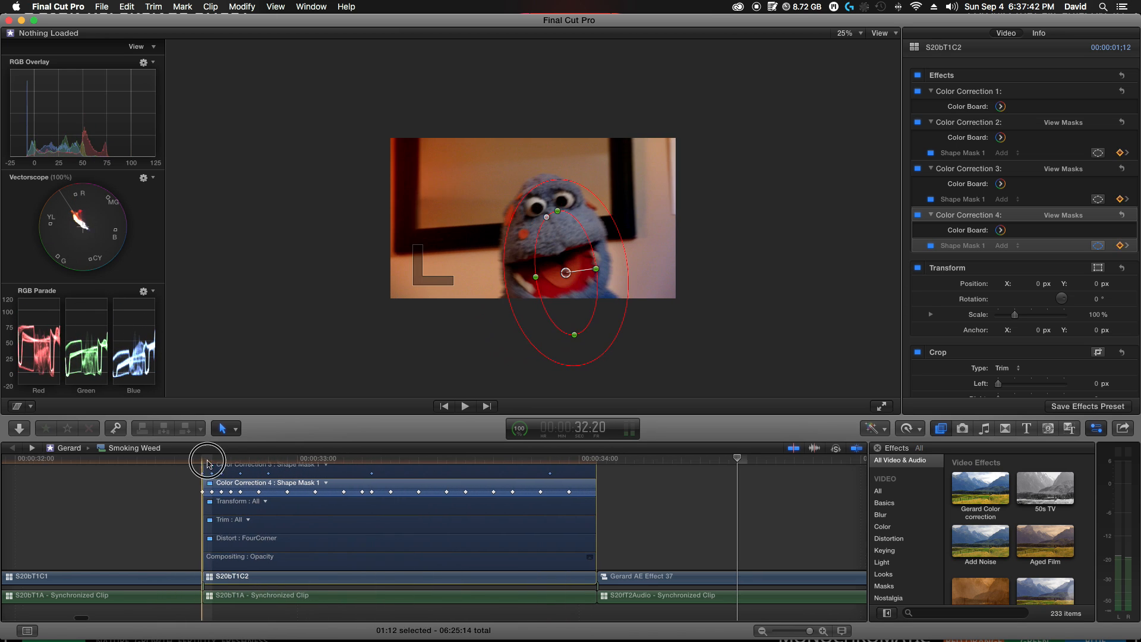
left_click(174, 459)
key("space")
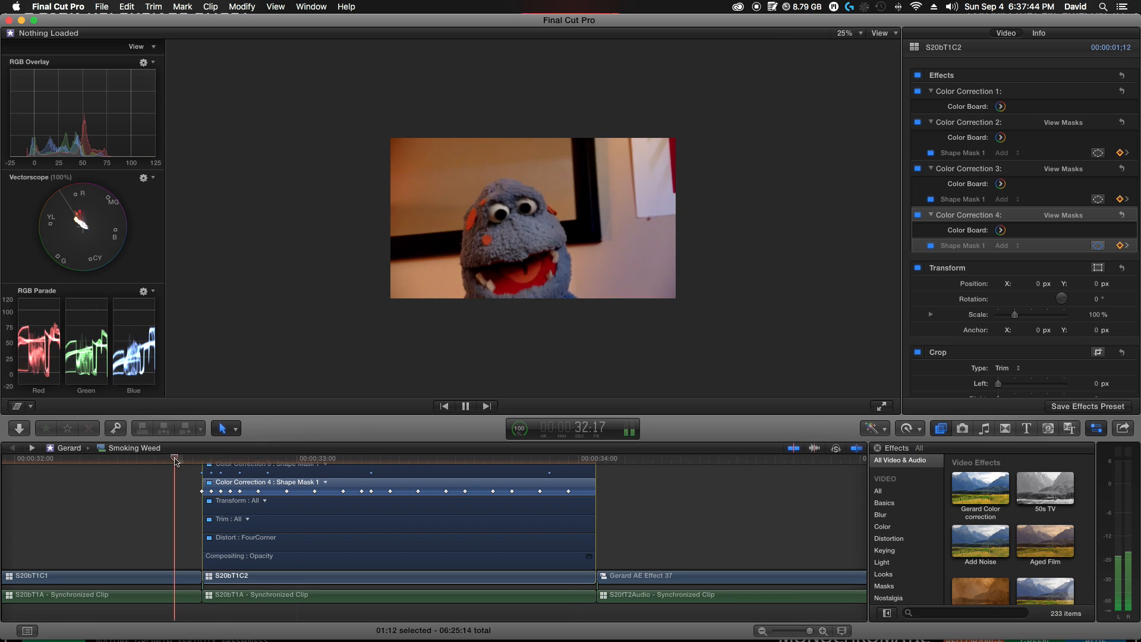
key("space")
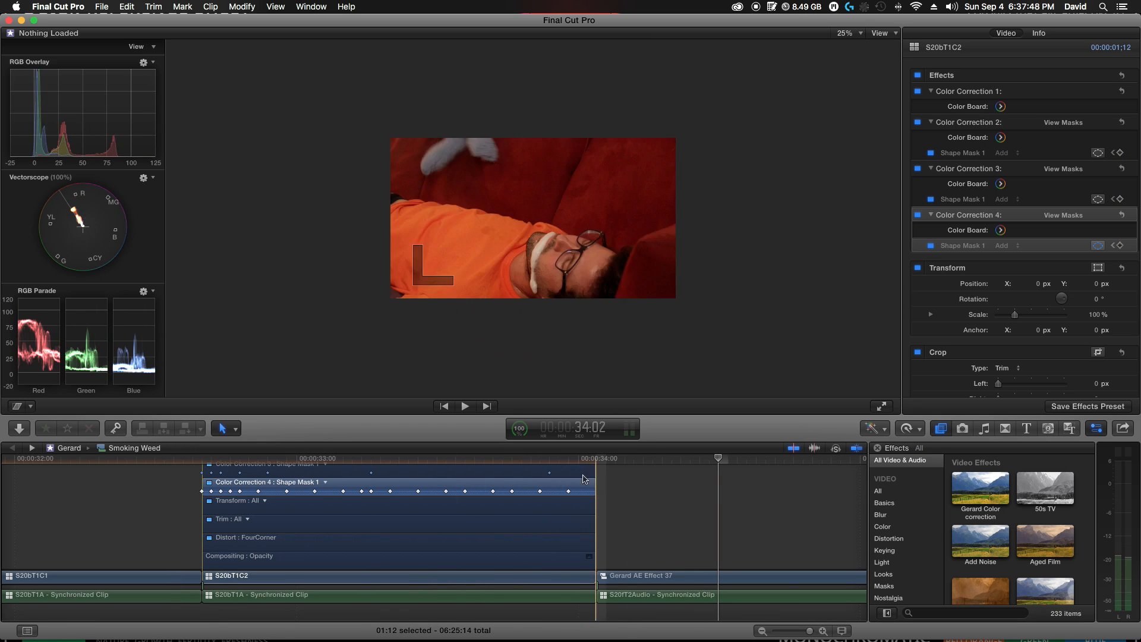
- Remove the last two keyframes of Color Correction 4's shape mask on clip S20bT1C2, at 33:29 and the one before it
left_click(569, 492)
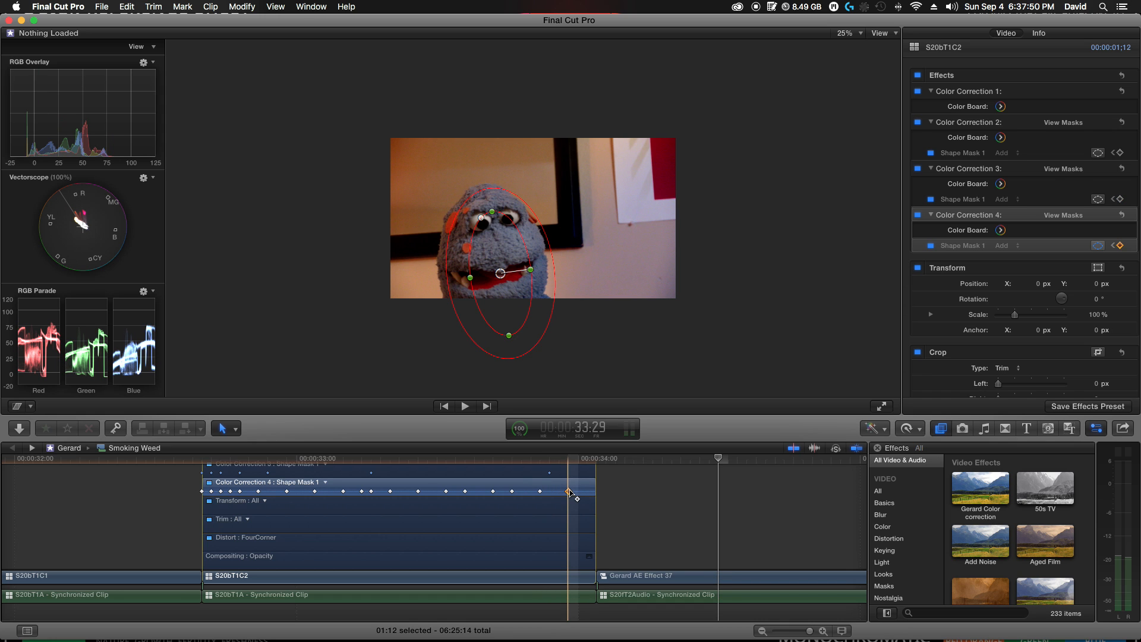
left_click_drag(567, 495, 541, 495)
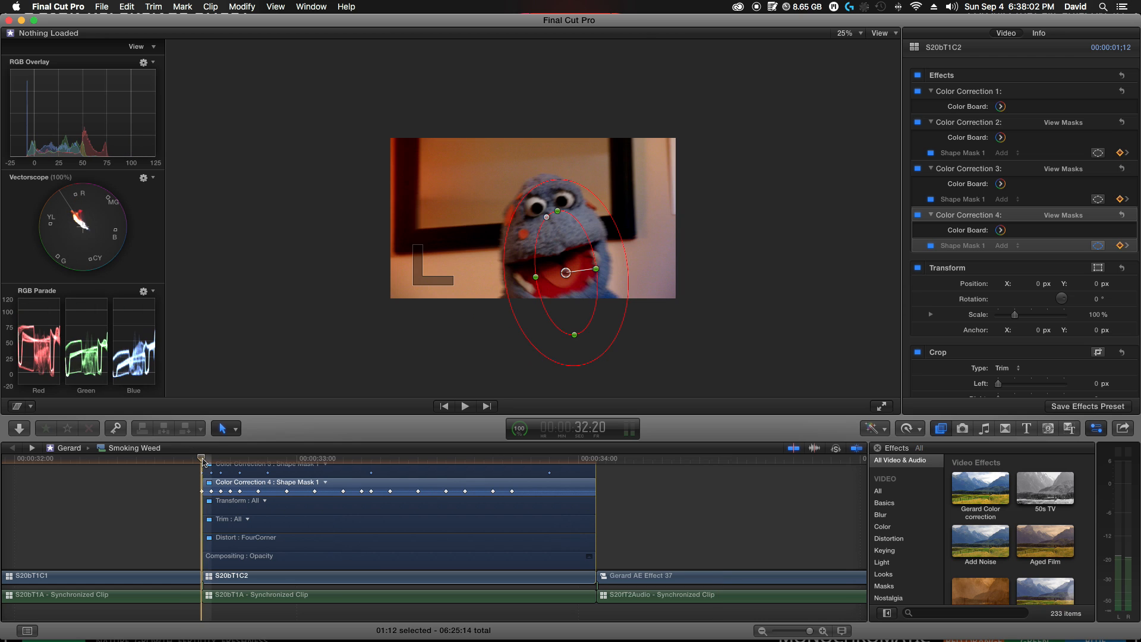
- Play back clip S20bT1C2 twice from 32:20 to check the mask movement without the two end keyframes
key("space")
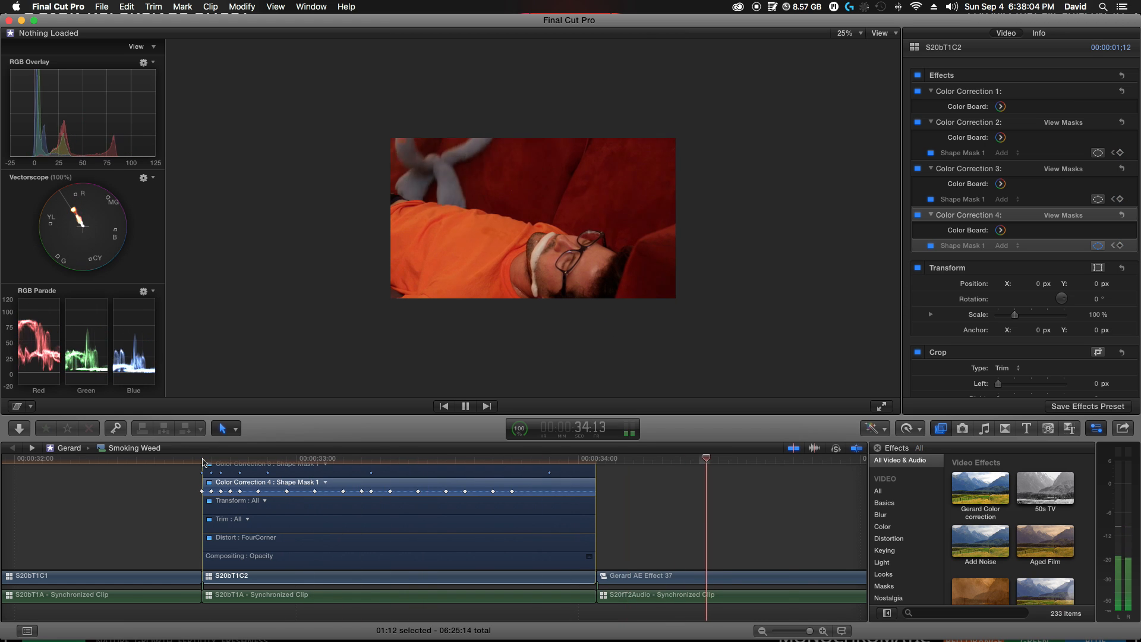
key("space")
scroll(220, 467, "left", 10)
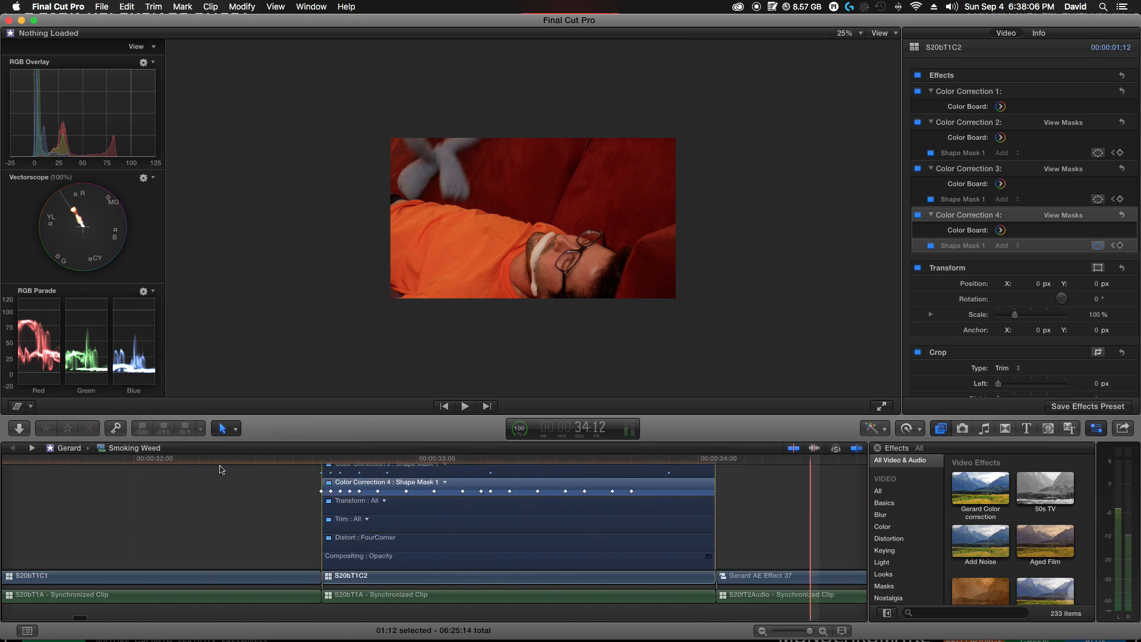
scroll(221, 468, "right", 2)
left_click(399, 462)
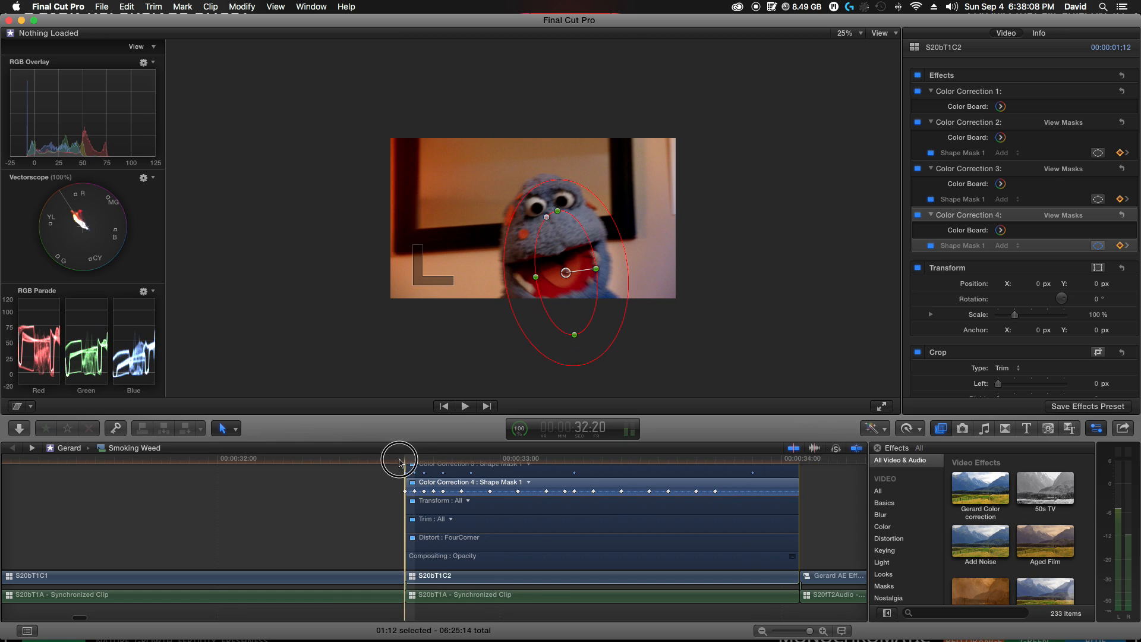
key("space")
key("space")
- Hide the video animation of S20bT1C2 and open the compound clip Gerard AE Effect 37 that follows it
scroll(411, 487, "up", 3)
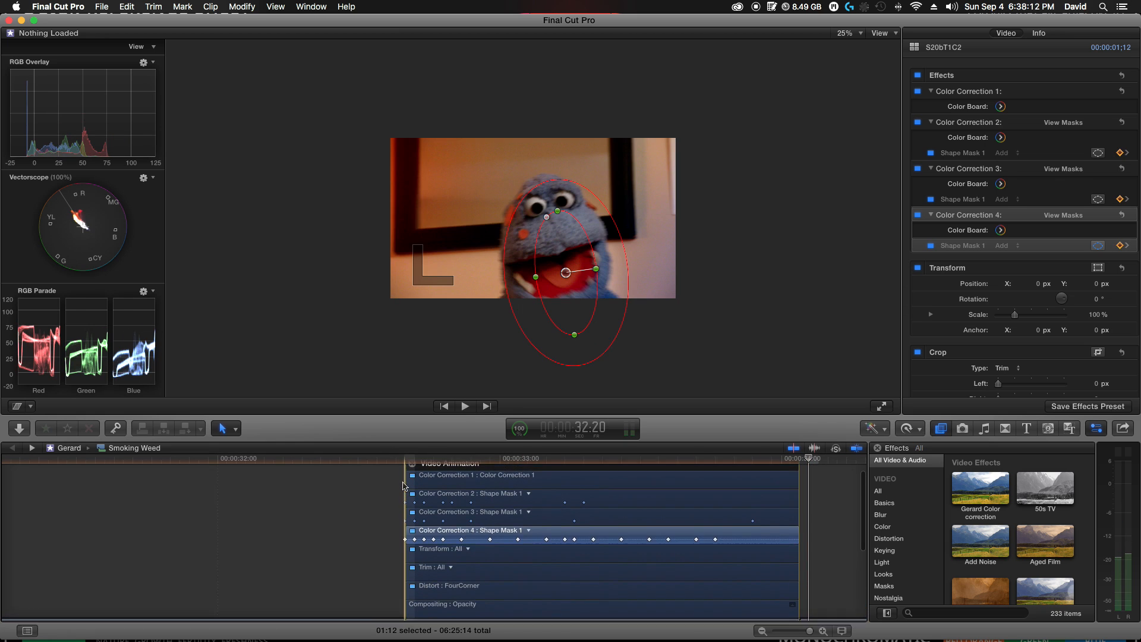
left_click(413, 496)
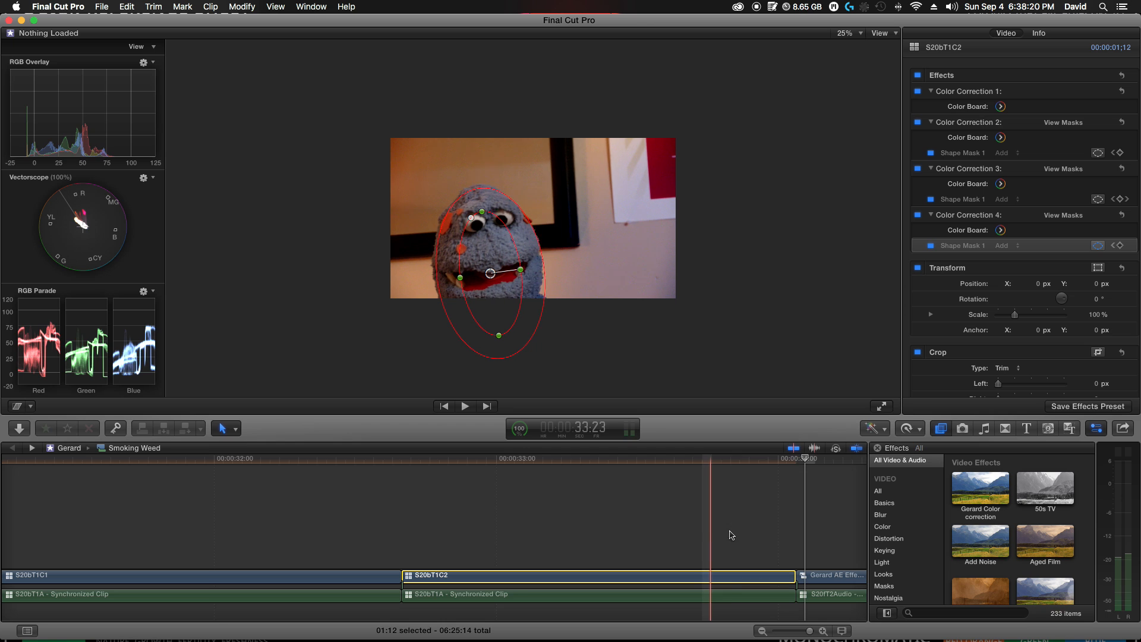
scroll(812, 540, "right", 2)
scroll(812, 540, "right", 6)
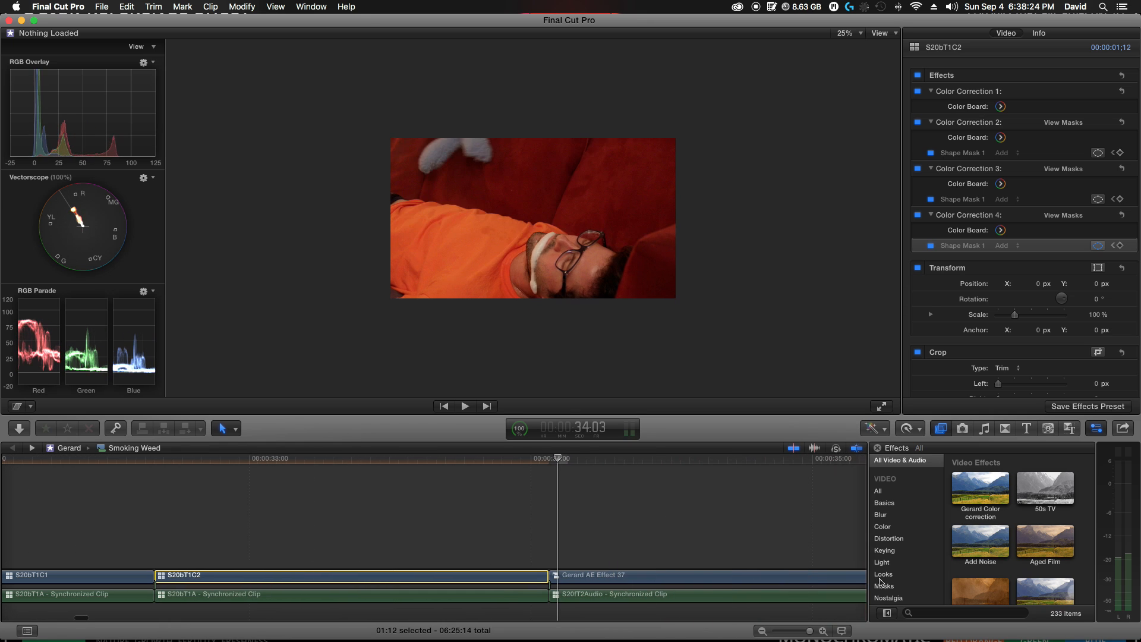
scroll(764, 576, "right", 9)
left_click(657, 575)
double_click(656, 575)
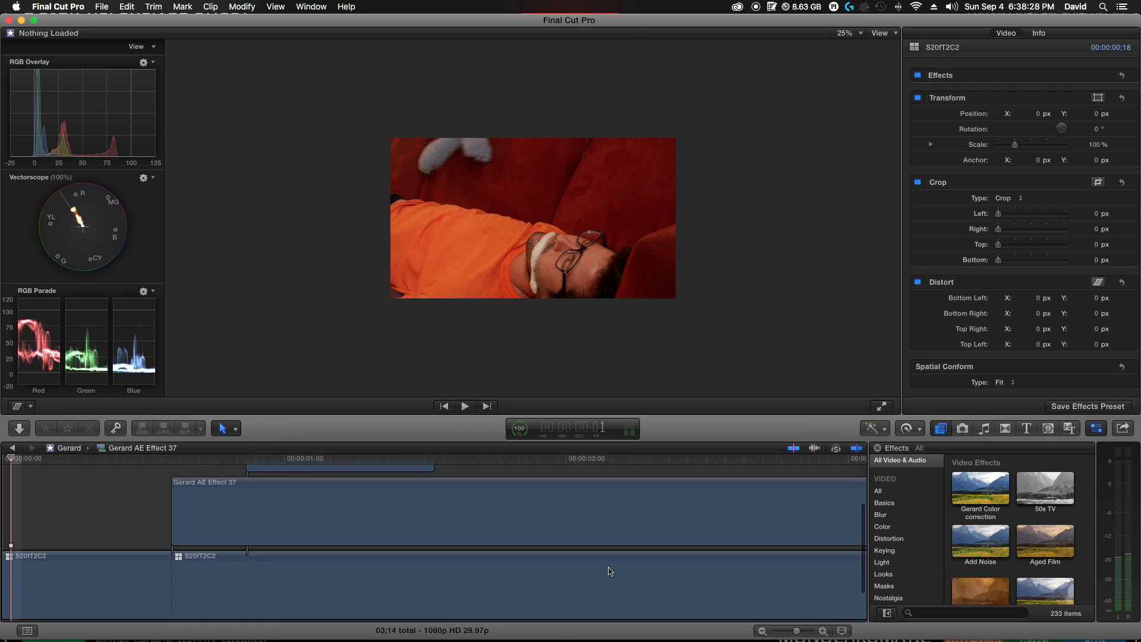
- Enlarge the timeline area to show the stacked layers inside Gerard AE Effect 37
scroll(611, 572, "down", 3)
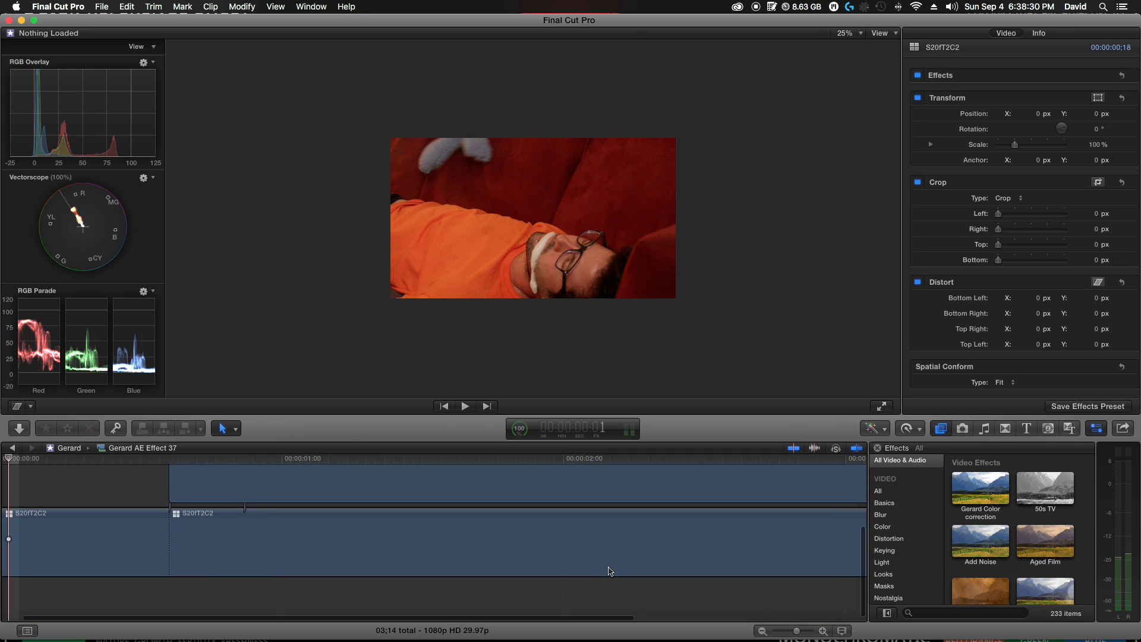
scroll(611, 572, "up", 5)
left_click(406, 416)
left_click_drag(406, 416, 407, 322)
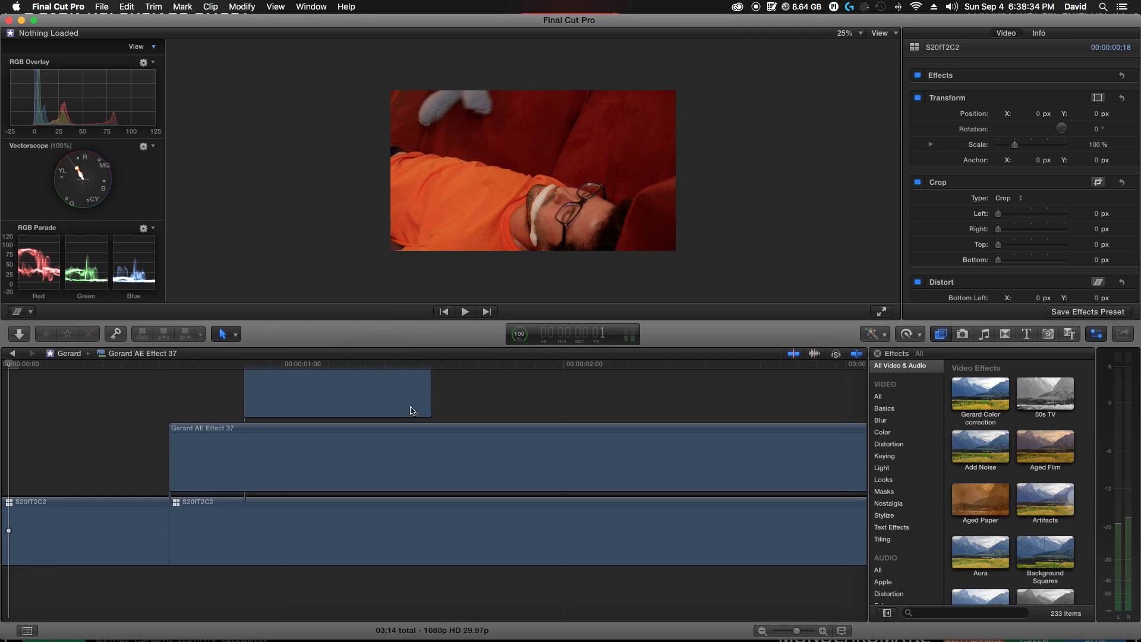
scroll(420, 453, "up", 3)
- Disable and re-enable the connected S20fT2C2 layer and the Gerard AE Effect 37 layer in turn, and examine what each contributes
left_click(299, 404)
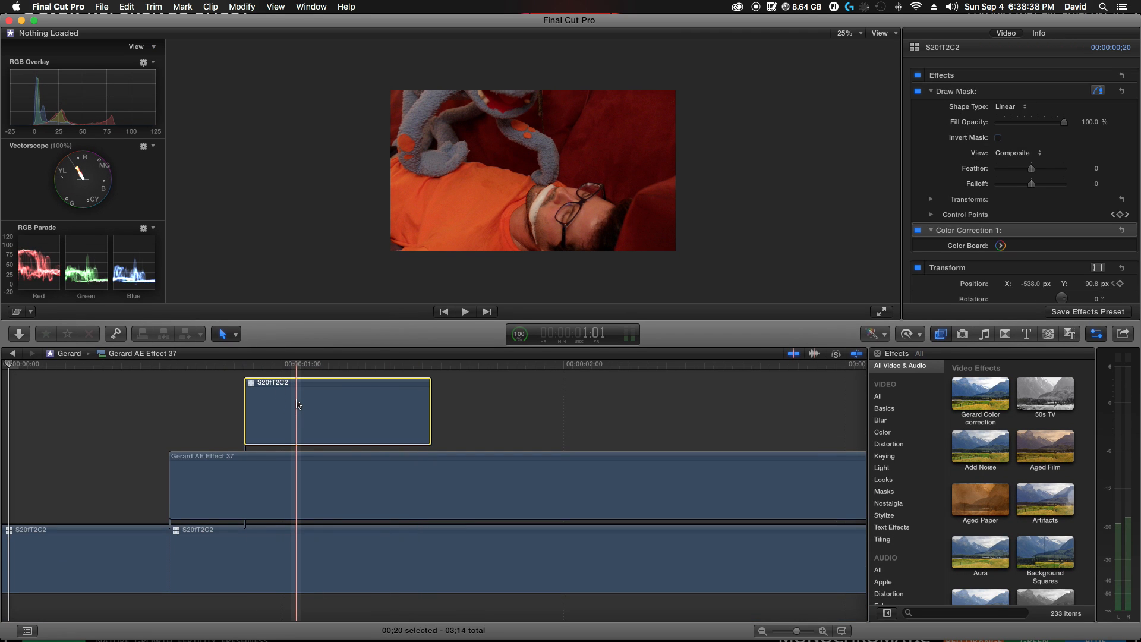
key("v")
key("v")
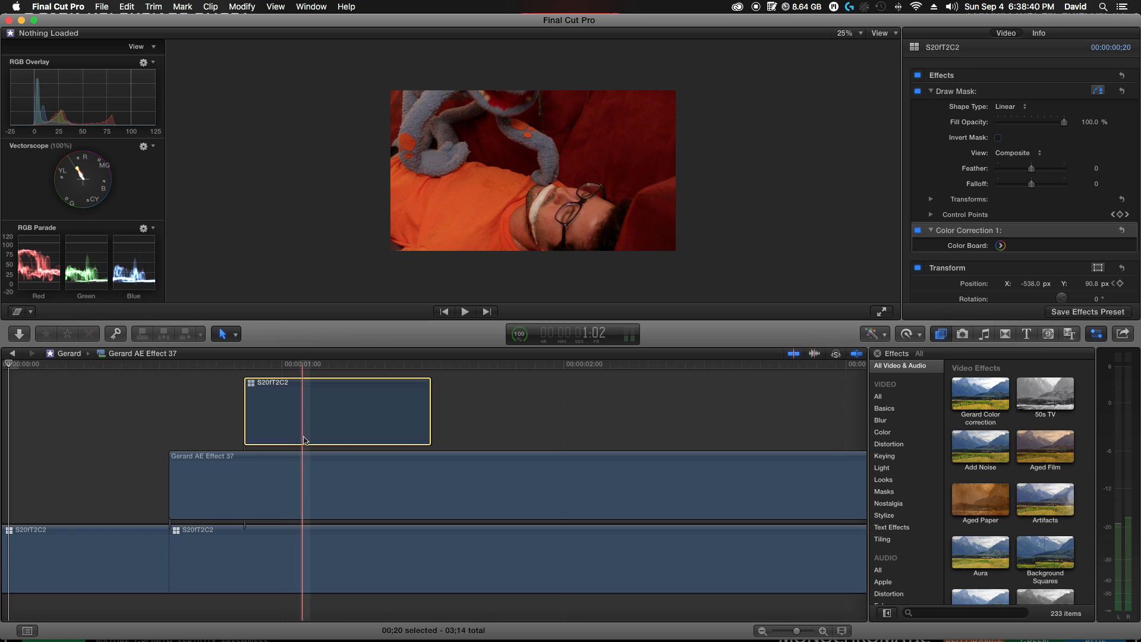
left_click(304, 479)
key("v")
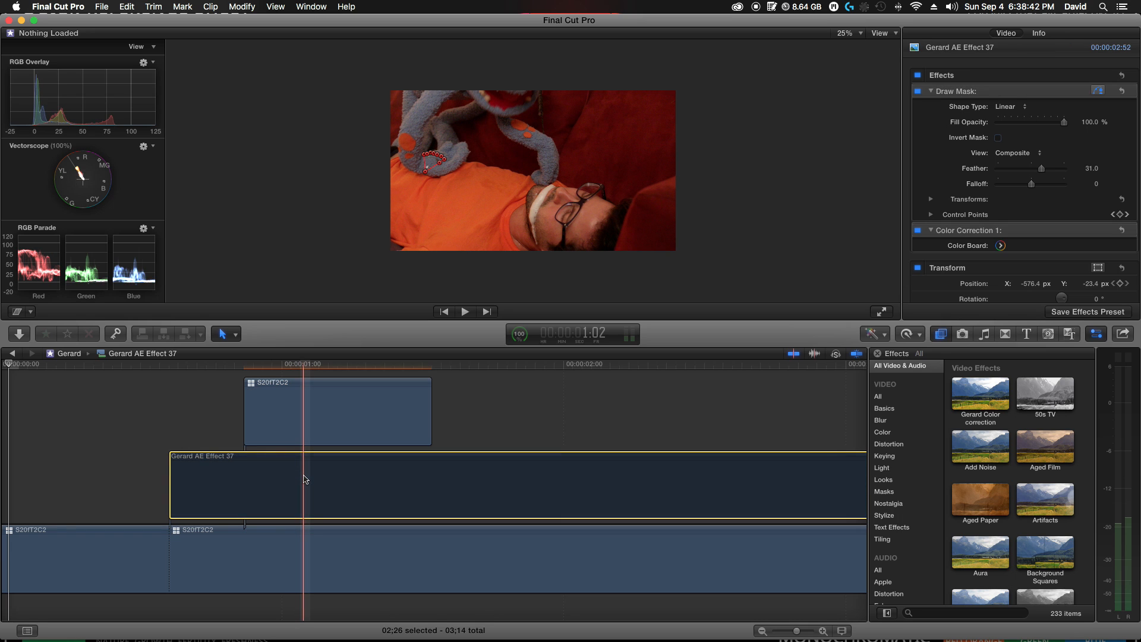
key("v")
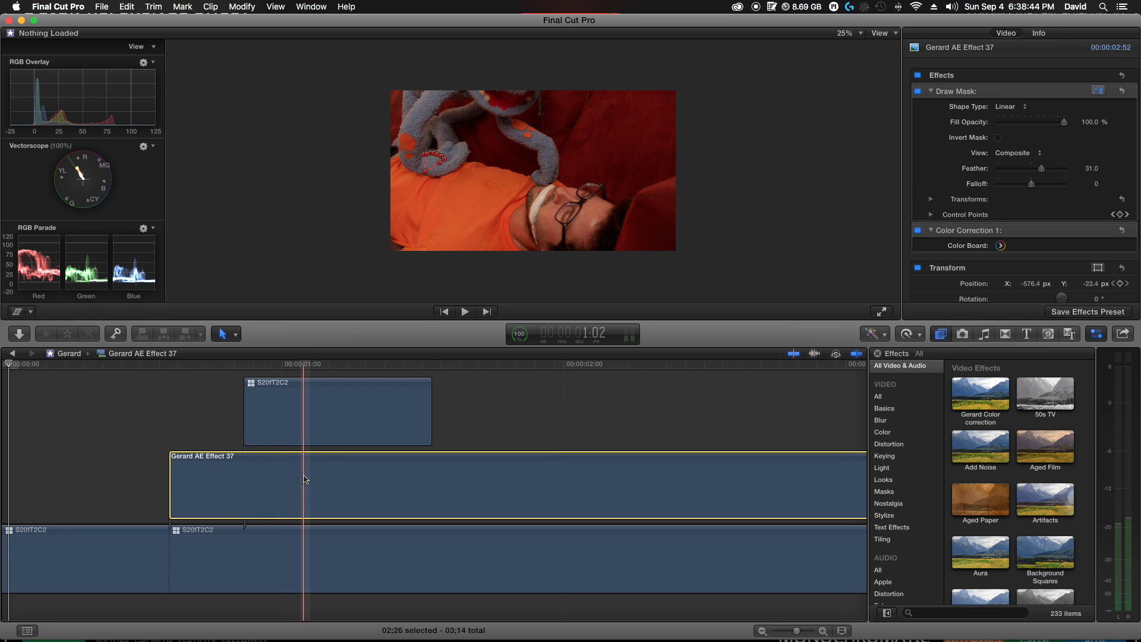
left_click(305, 410)
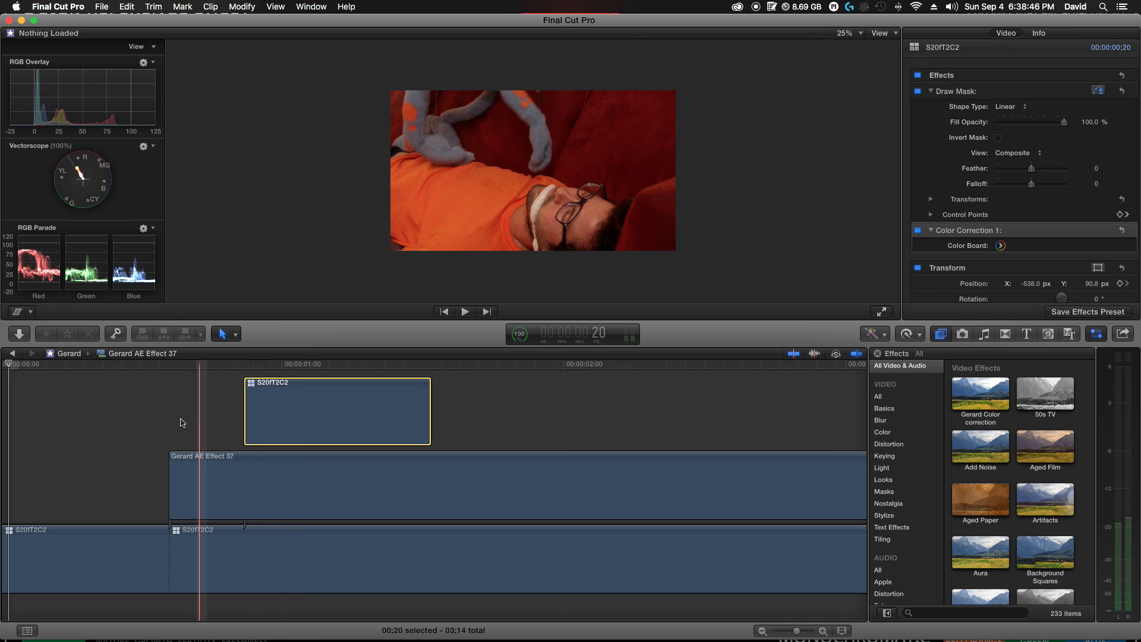
key("space")
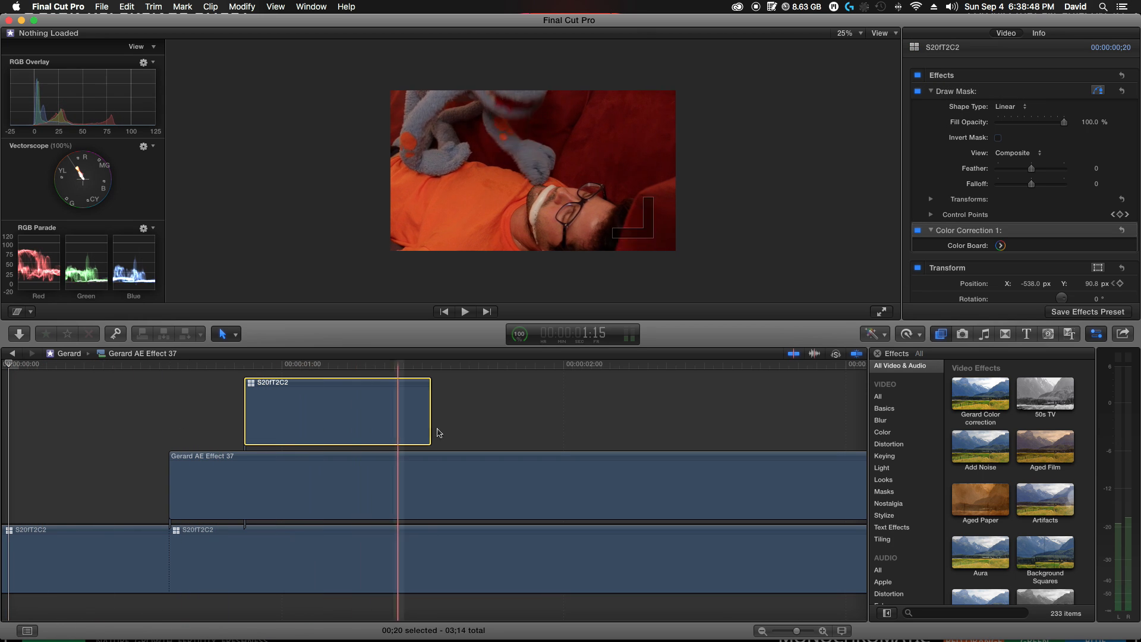
- Compare the shot with the Gerard AE Effect 37 and connected S20fT2C2 layers both disabled, and re-enable them
left_click(336, 479)
key("v")
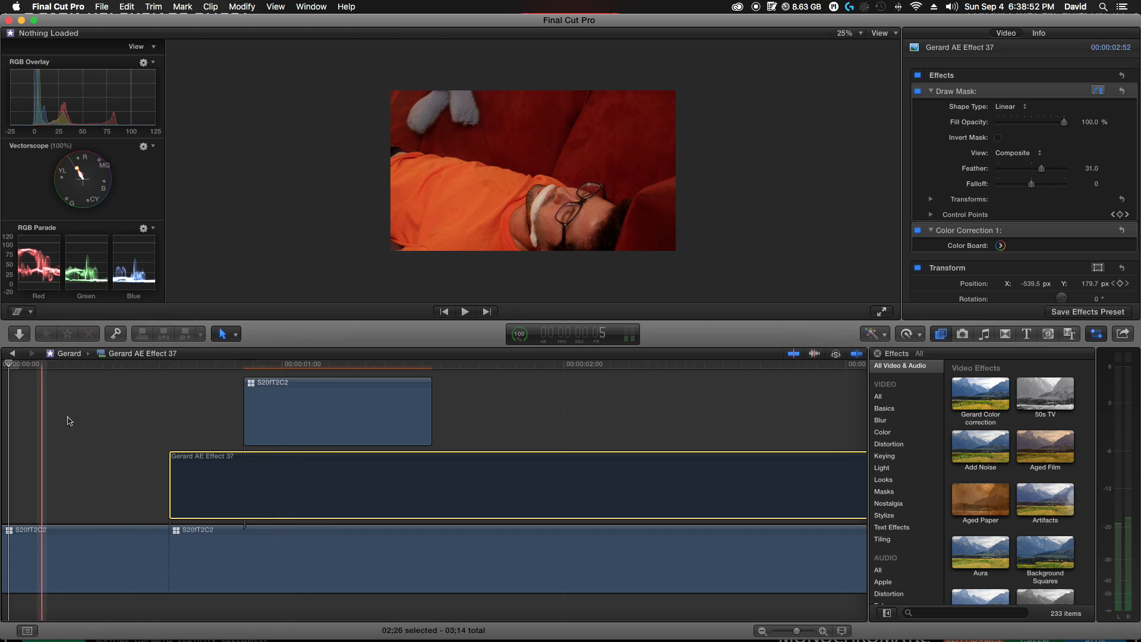
left_click(307, 412)
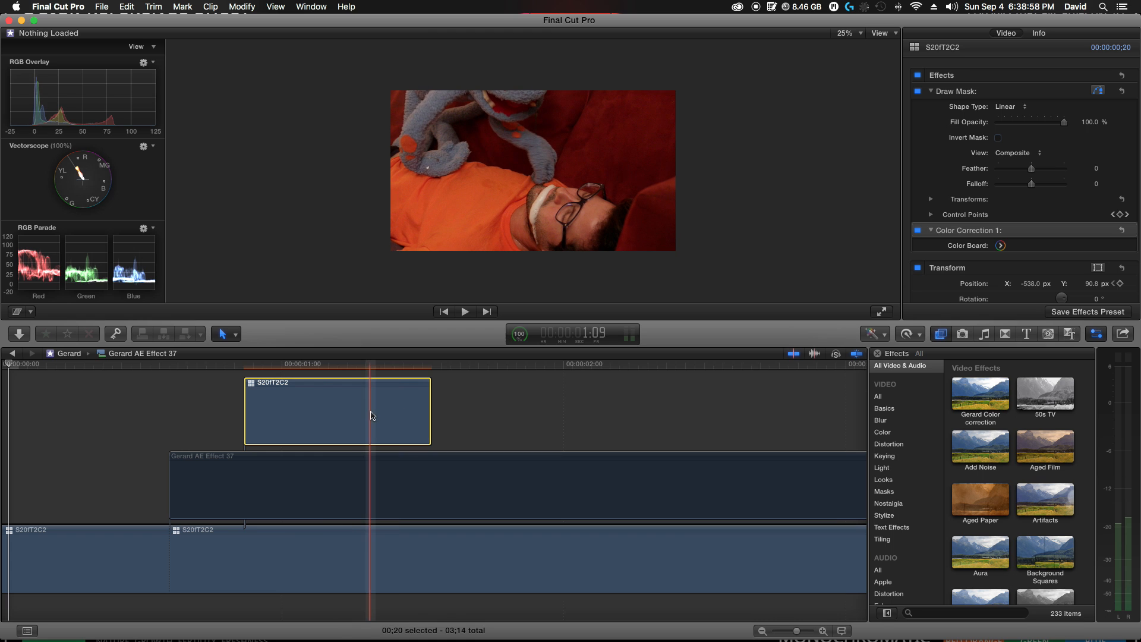
key("v")
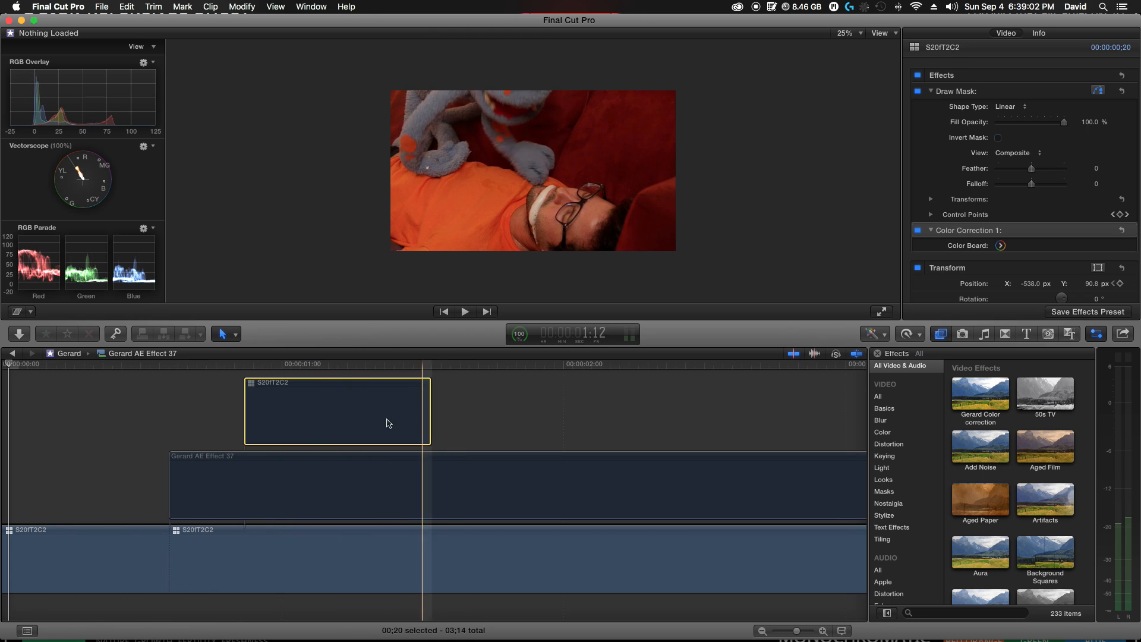
left_click(274, 467)
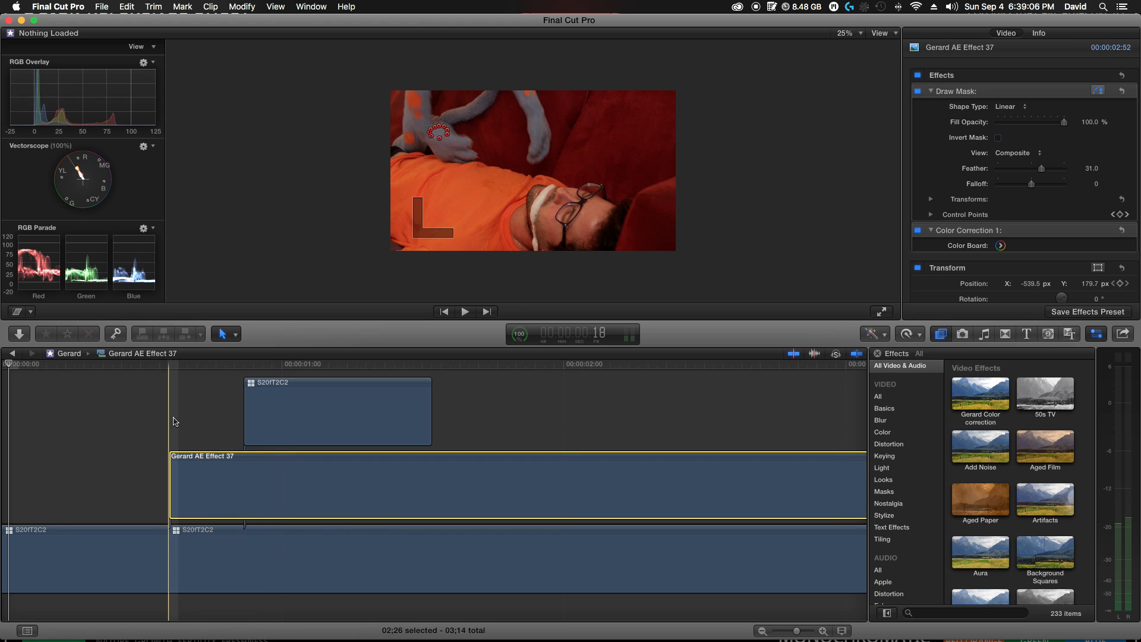
- Return to the Smoking Weed timeline and copy the graded clip S20fT2C2 that precedes S20bT1C1
left_click(11, 354)
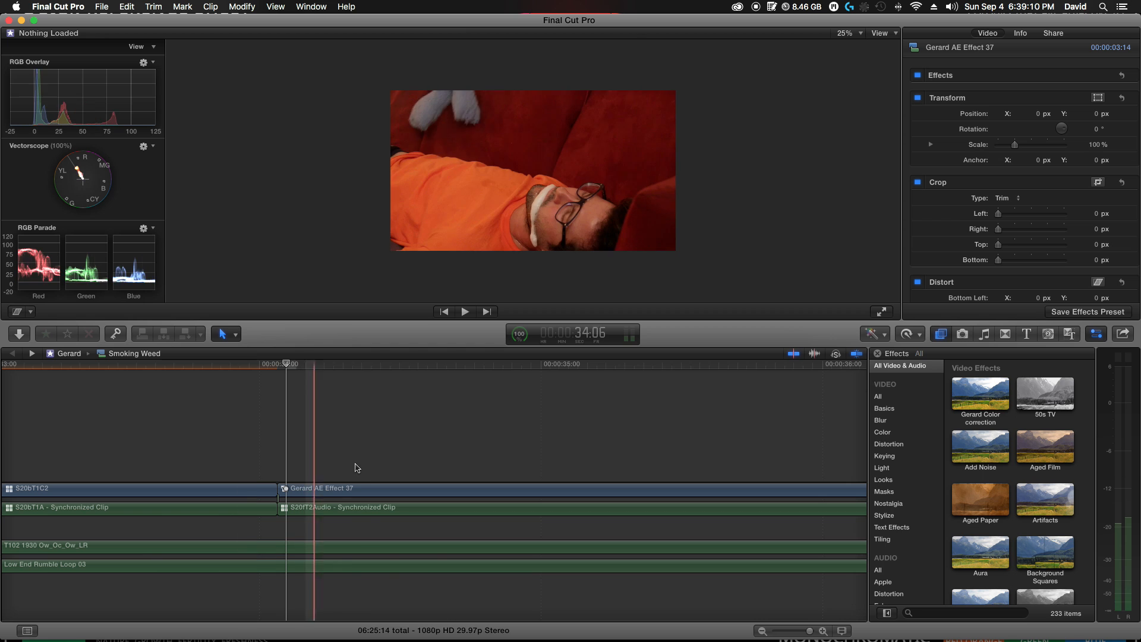
scroll(665, 480, "left", 10)
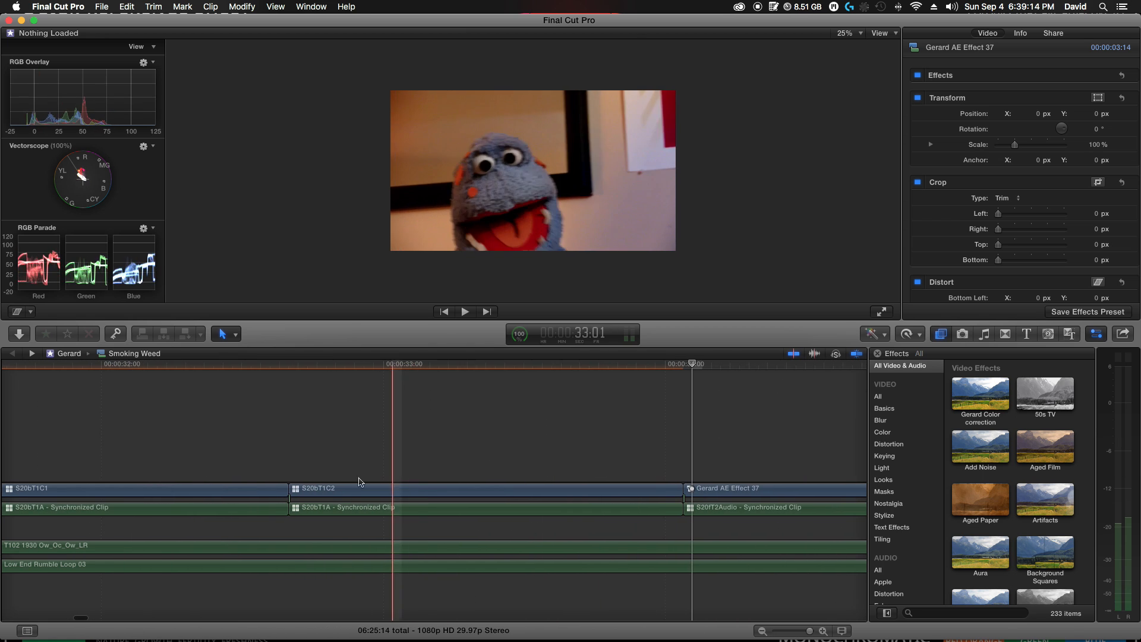
scroll(214, 476, "left", 6)
scroll(131, 473, "left", 3)
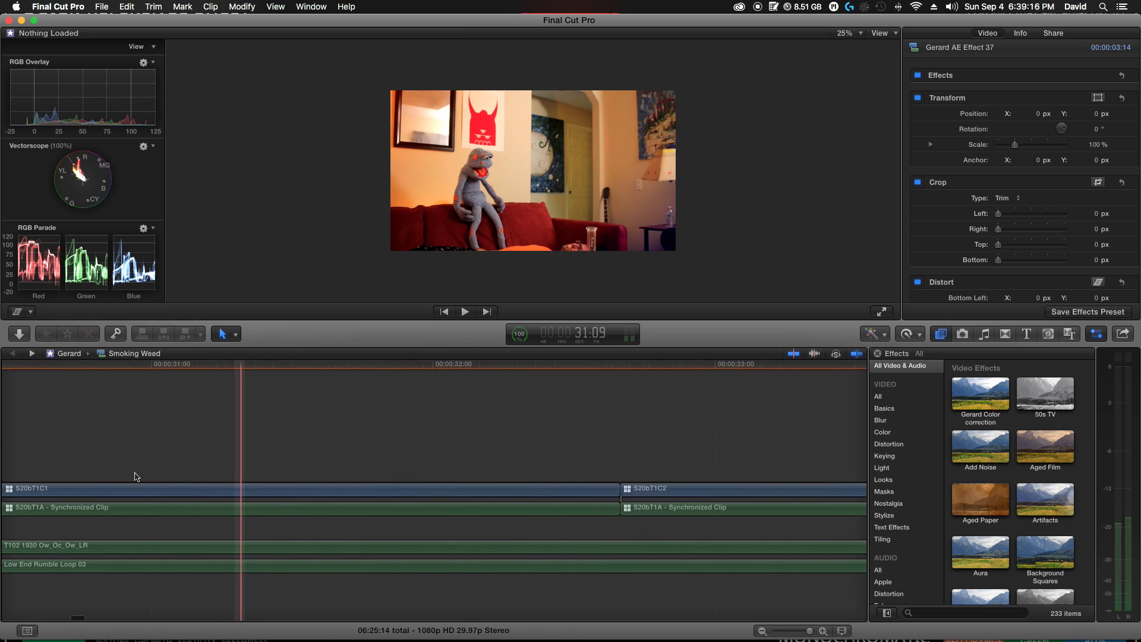
key("super+minus")
key("super+minus")
key("super+minus")
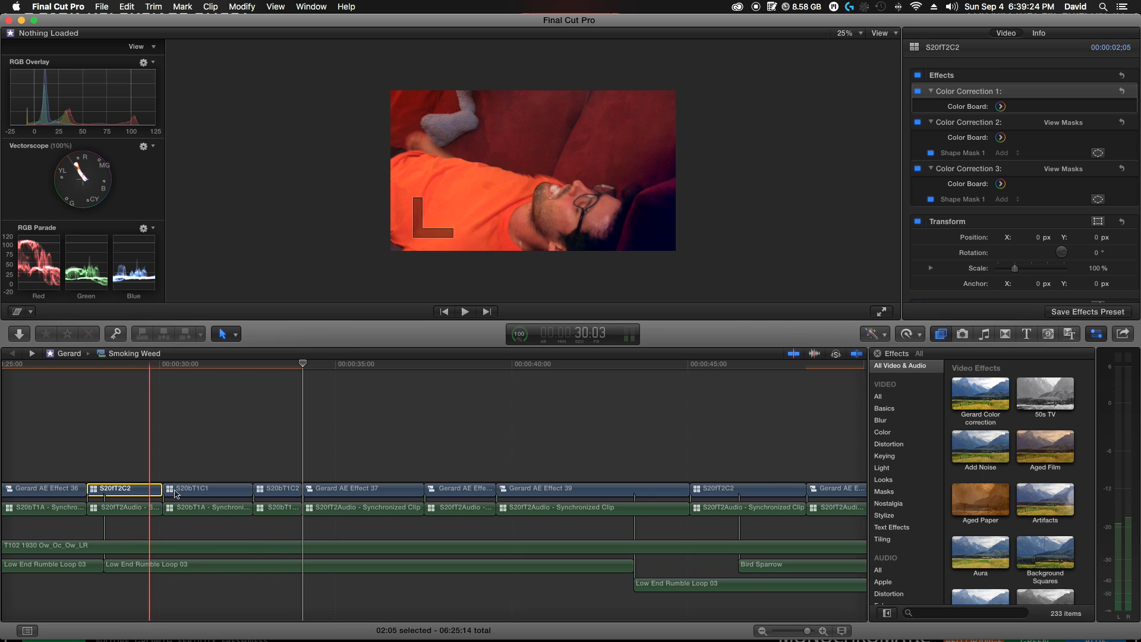
- Paste only the effects, Color Correction 1 to 3, from S20fT2C2 onto compound clip Gerard AE Effect 37
left_click(362, 493)
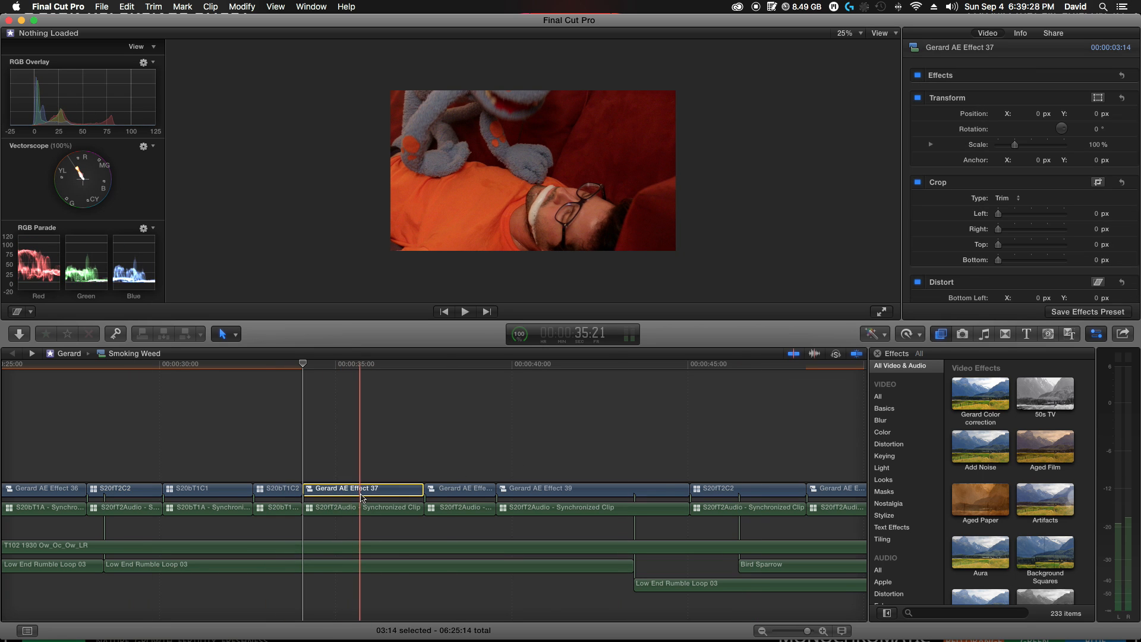
key("super+shift+v")
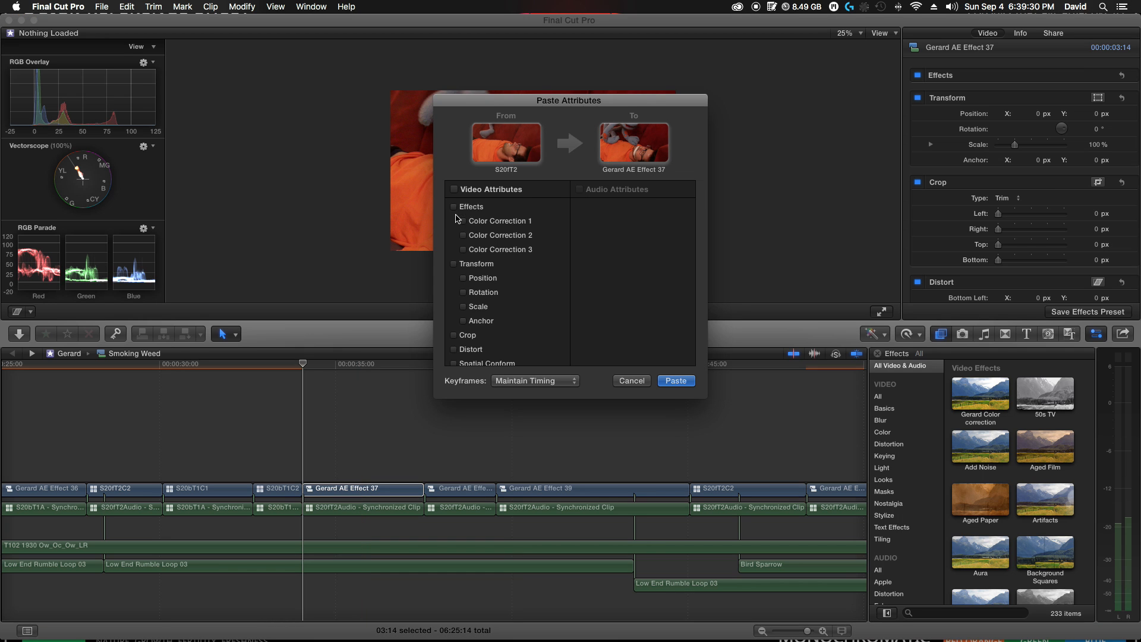
left_click(676, 381)
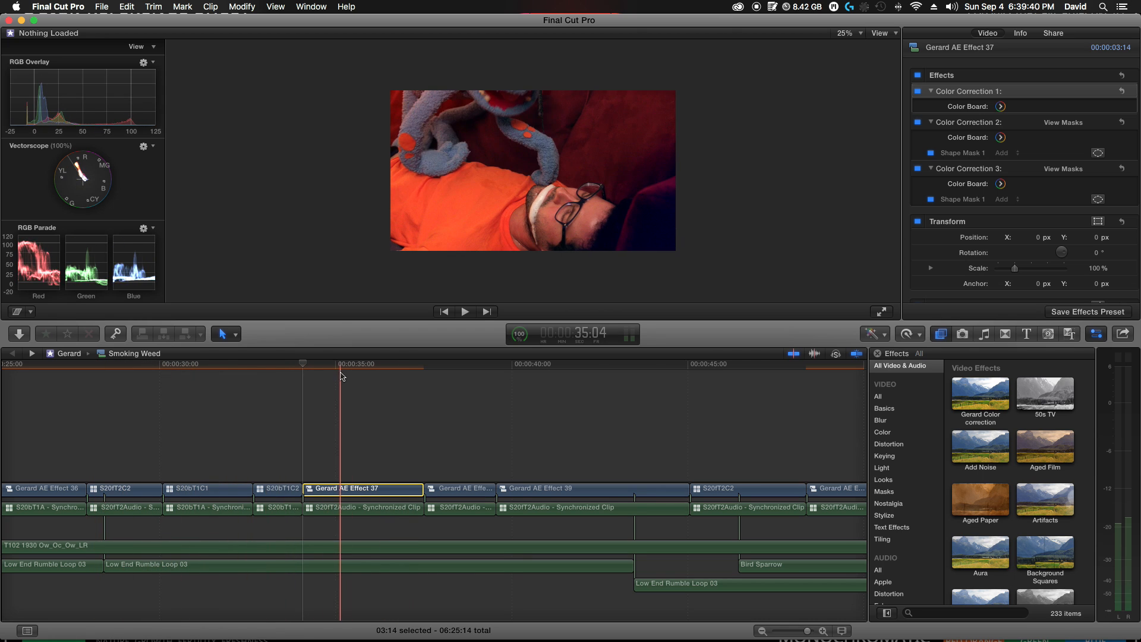
- At 36:00 in Gerard AE Effect 37, check the shape mask placement of Color Correction 3 and Color Correction 2
left_click(369, 370)
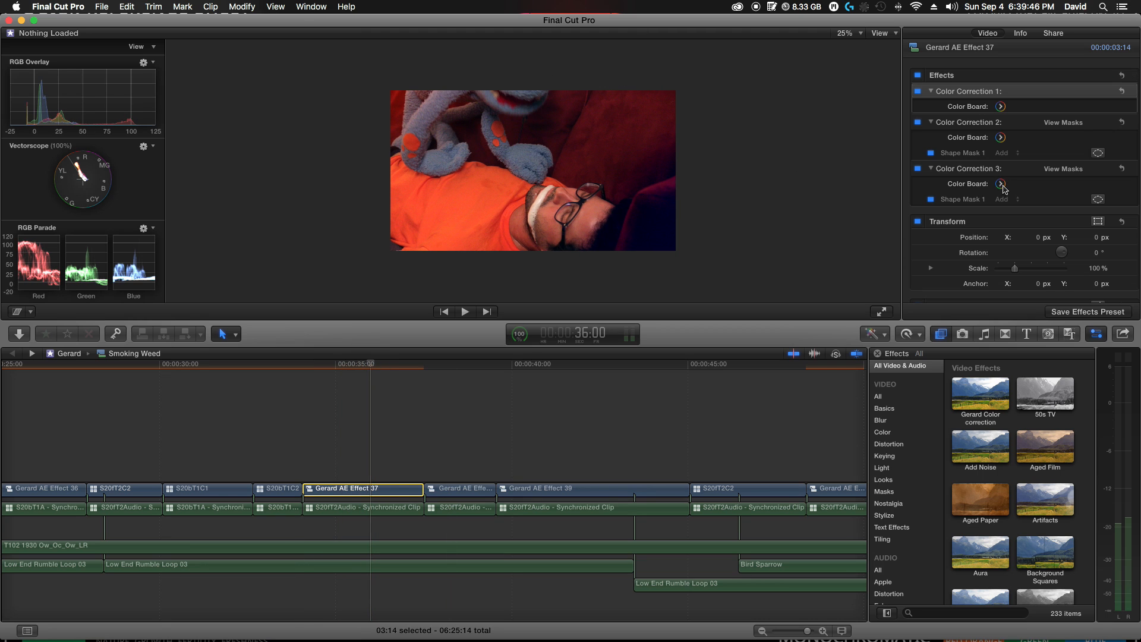
left_click(949, 201)
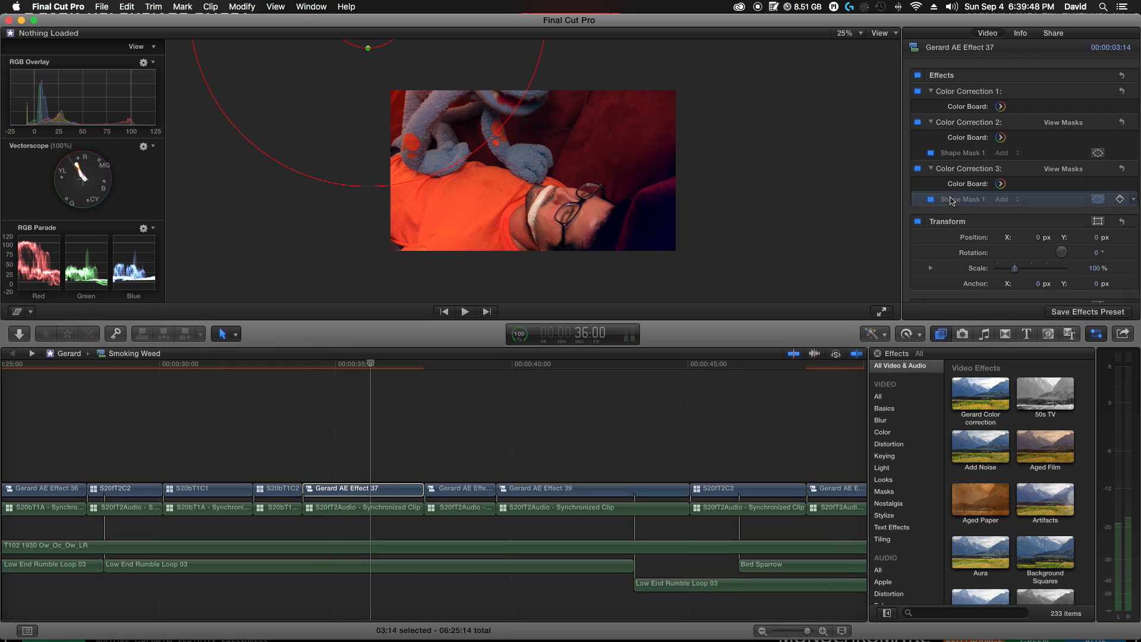
left_click(956, 154)
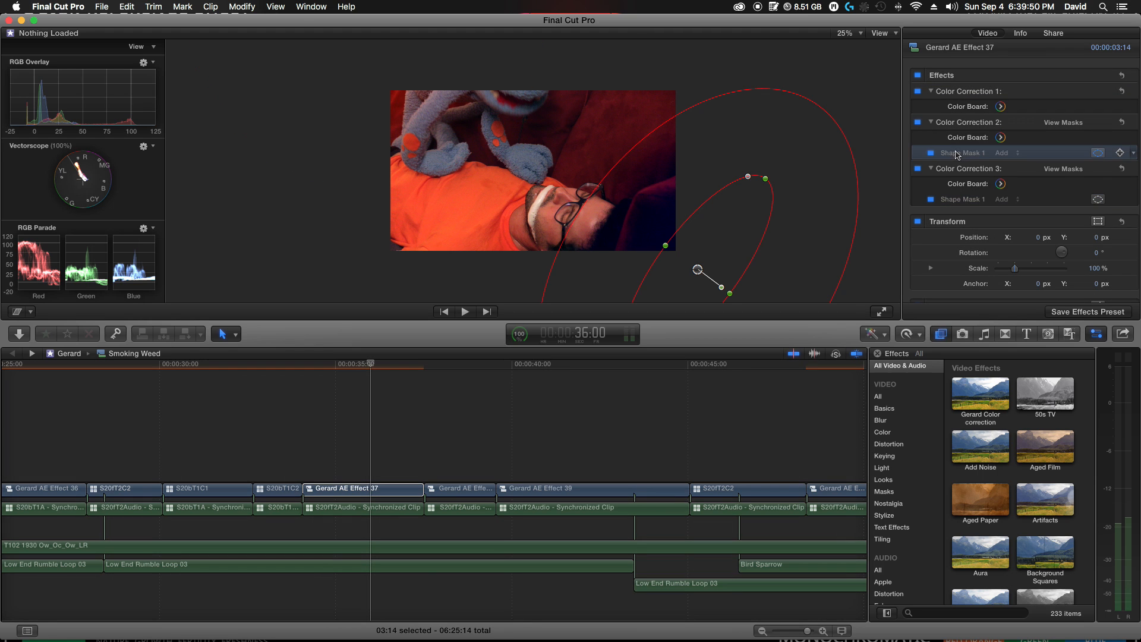
left_click(969, 108)
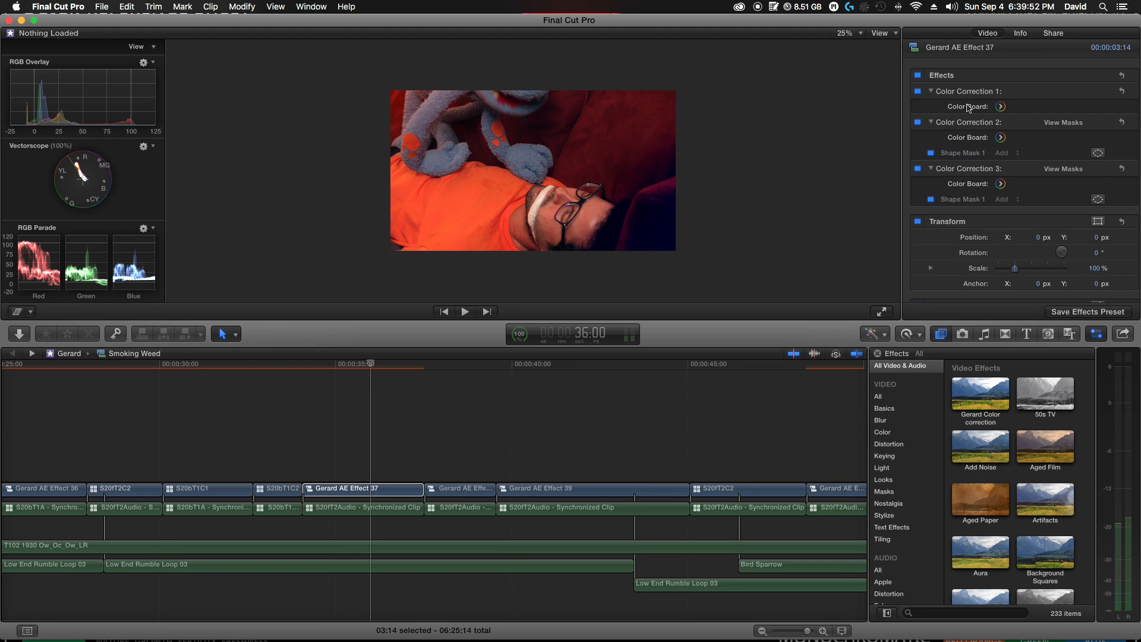
- Set the global color of Color Correction 1 on Gerard AE Effect 37 to 49° at -1%
left_click(1000, 107)
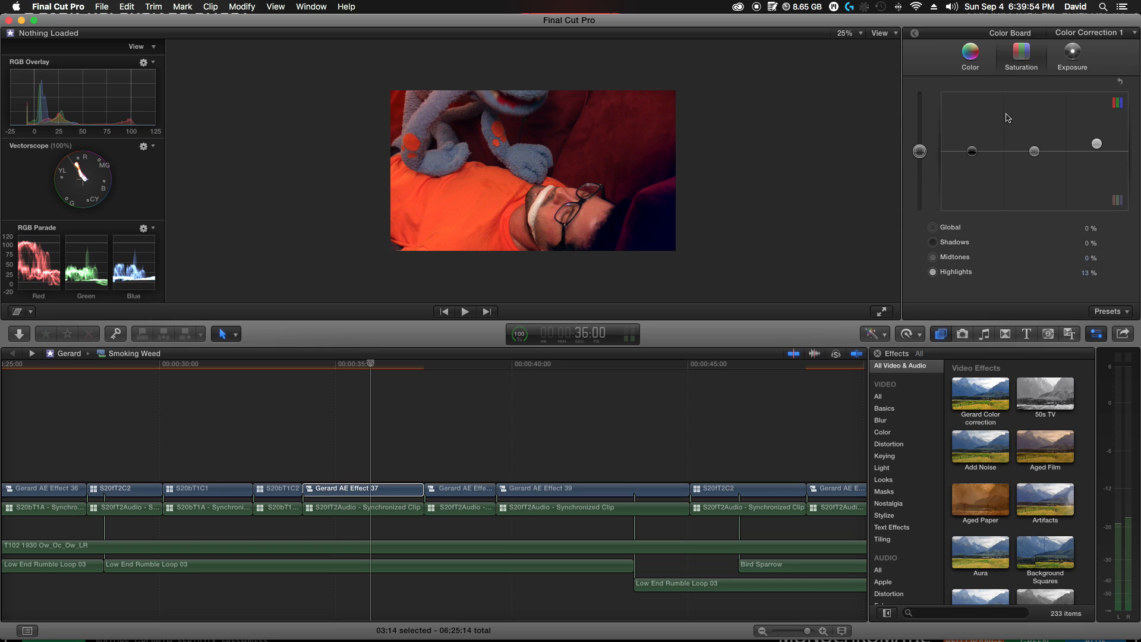
left_click(982, 63)
left_click_drag(942, 158, 943, 156)
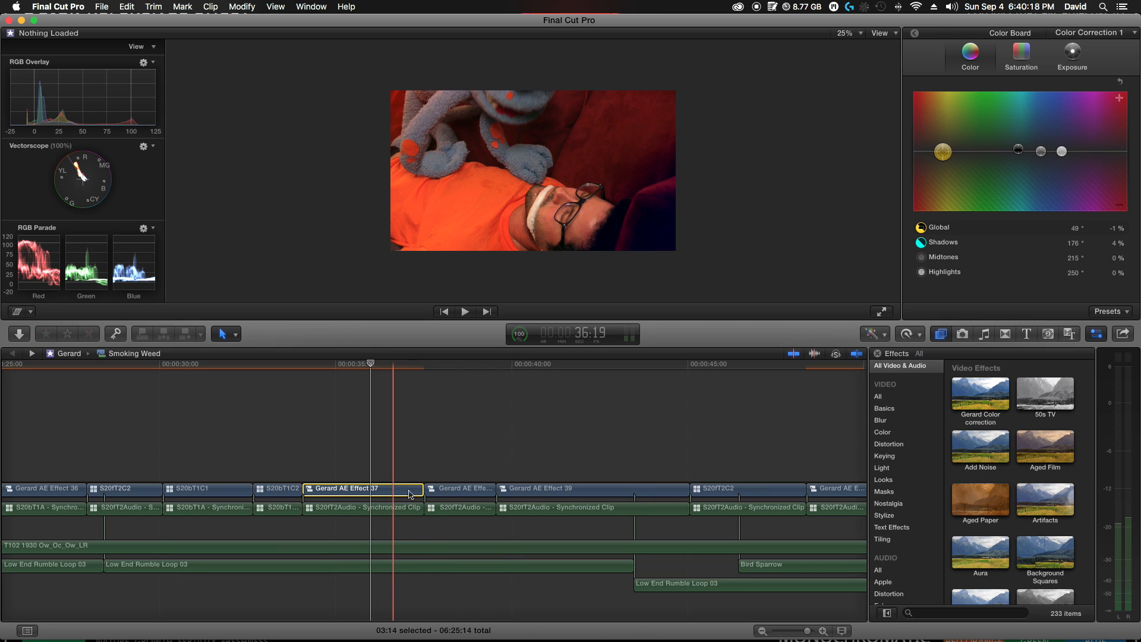
- Paste the Color Correction effects from Gerard AE Effect 37 onto compound clip Gerard AE Effect 38
left_click(465, 490)
key("super+shift+v")
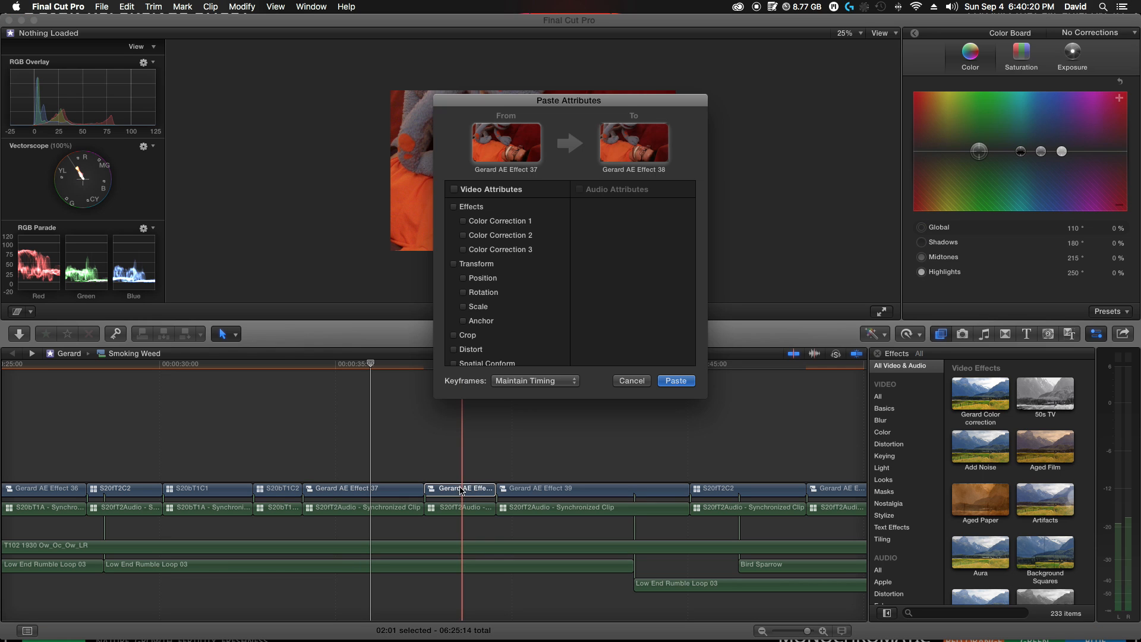
left_click(676, 381)
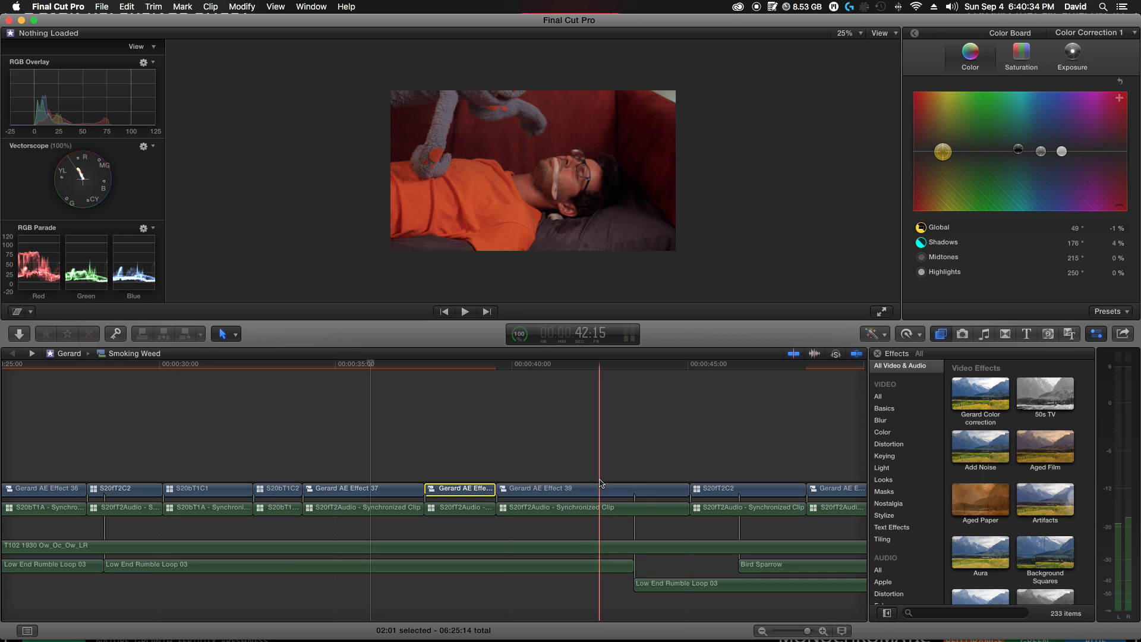
- Open compound clip Gerard AE Effect 39, check its stacked S20fT2C3 layers for color corrections, and return to the Smoking Weed timeline
double_click(557, 490)
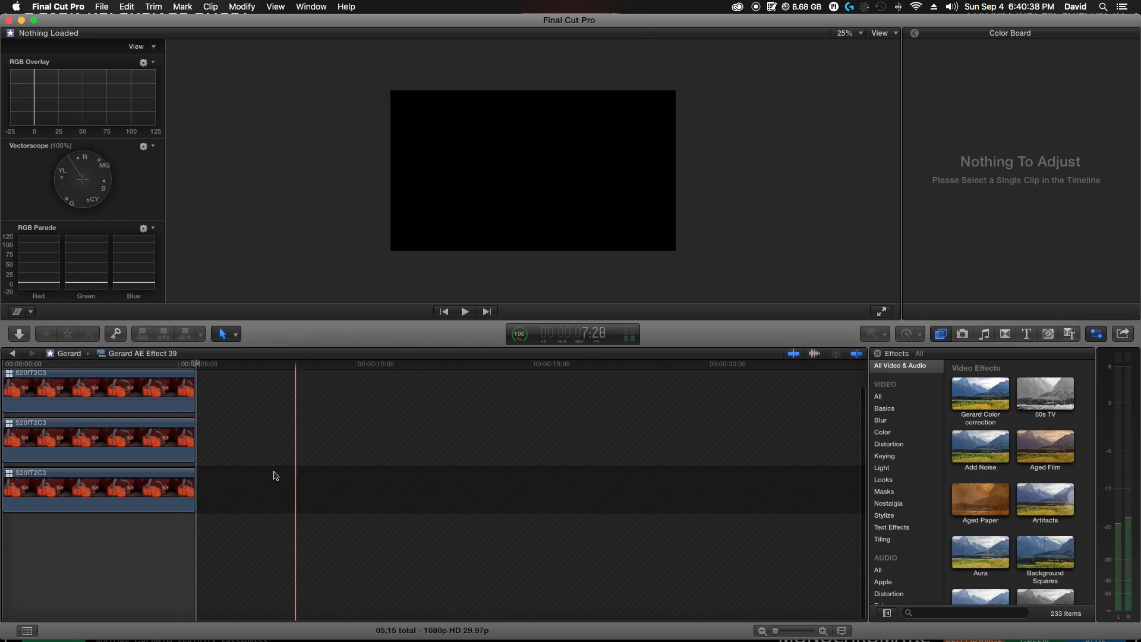
left_click(95, 411)
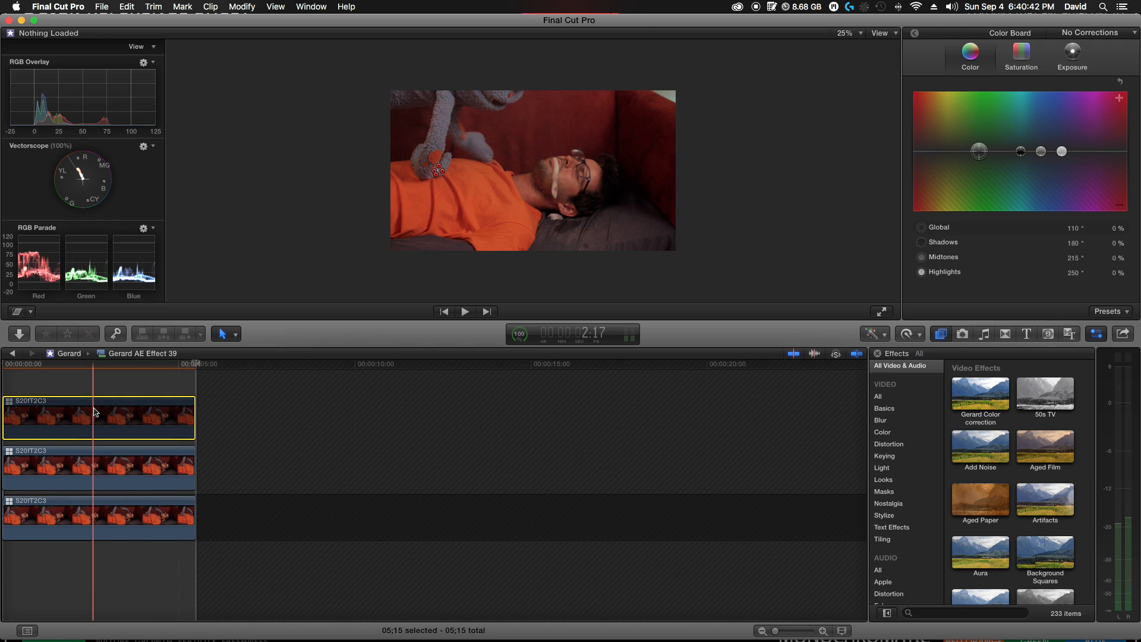
left_click(86, 479)
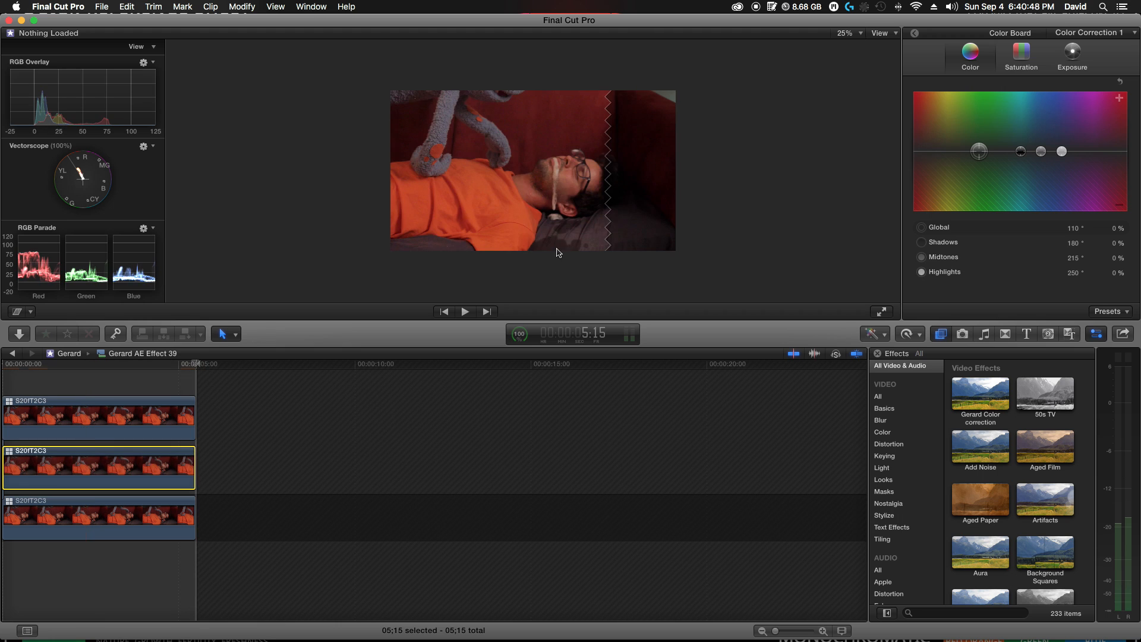
left_click(12, 354)
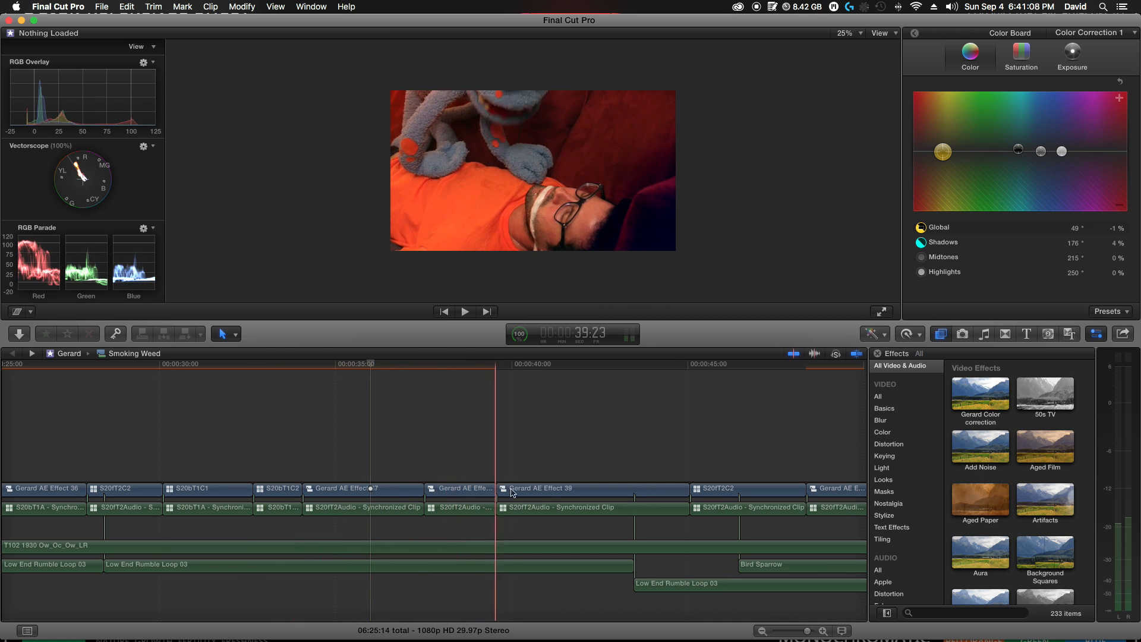
- Paste the copied effects, Color Correction 1 to 3, onto compound clip Gerard AE Effect 39
left_click(564, 492)
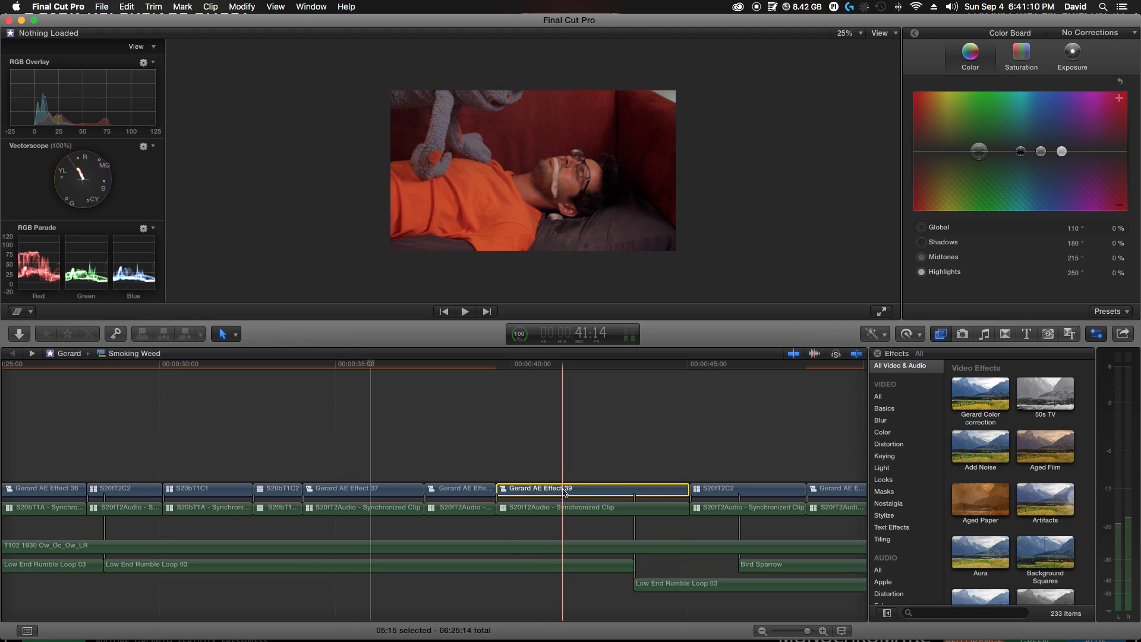
key("super+alt+v")
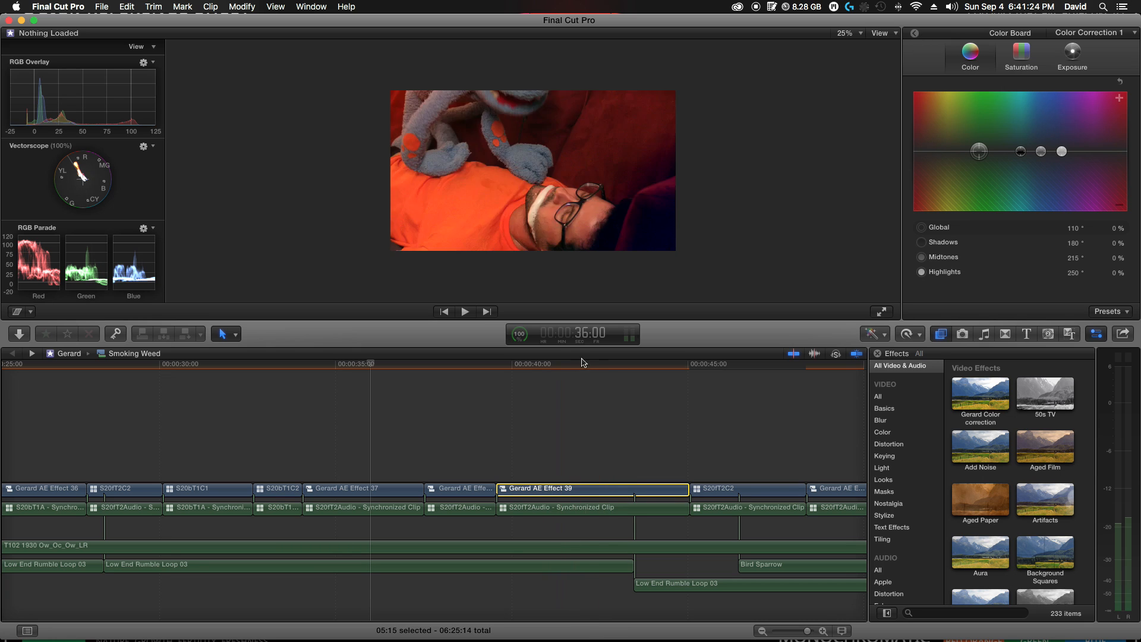
- On Gerard AE Effect 39, move Color Correction 3's shape mask off the picture's lower left and Color Correction 2's mask beyond its right edge
left_click(915, 34)
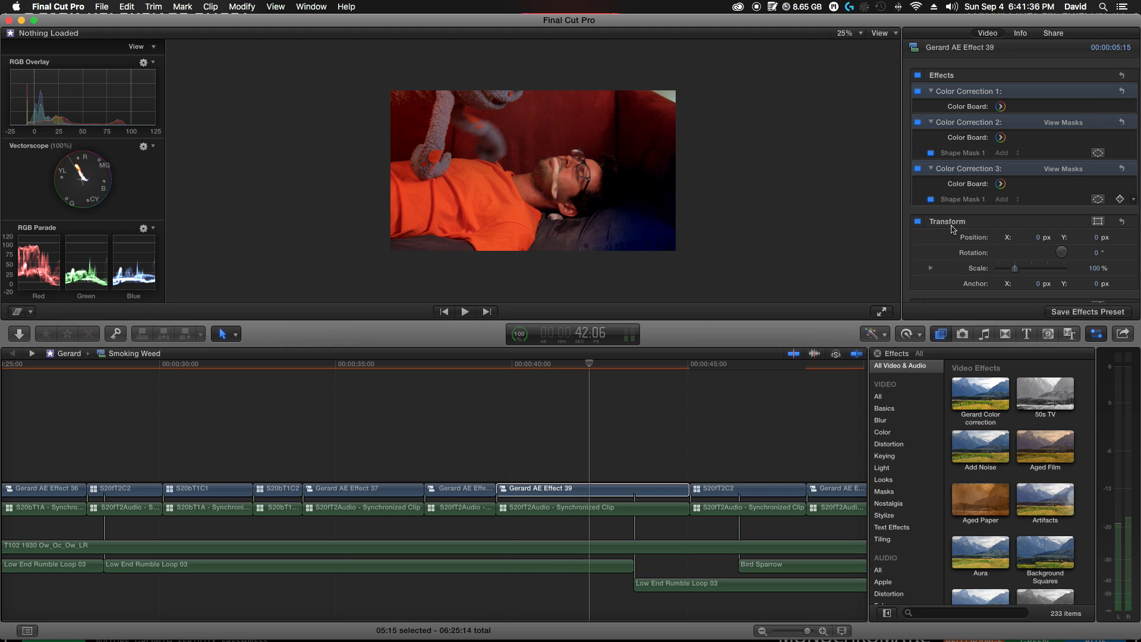
left_click(975, 201)
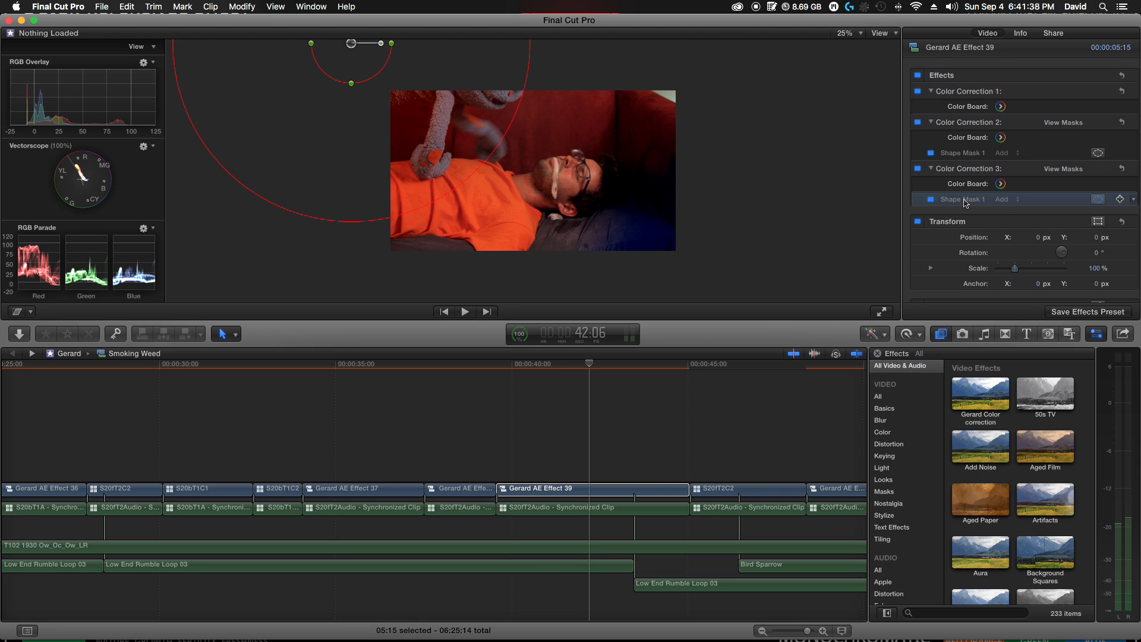
left_click_drag(351, 45, 252, 186)
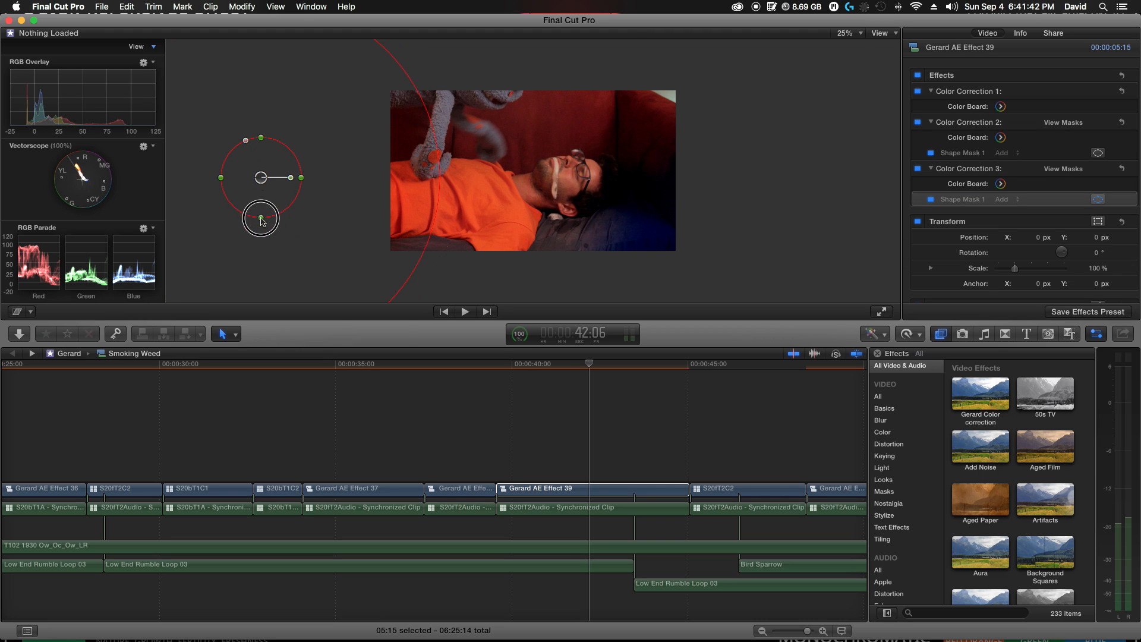
left_click_drag(270, 227, 285, 281)
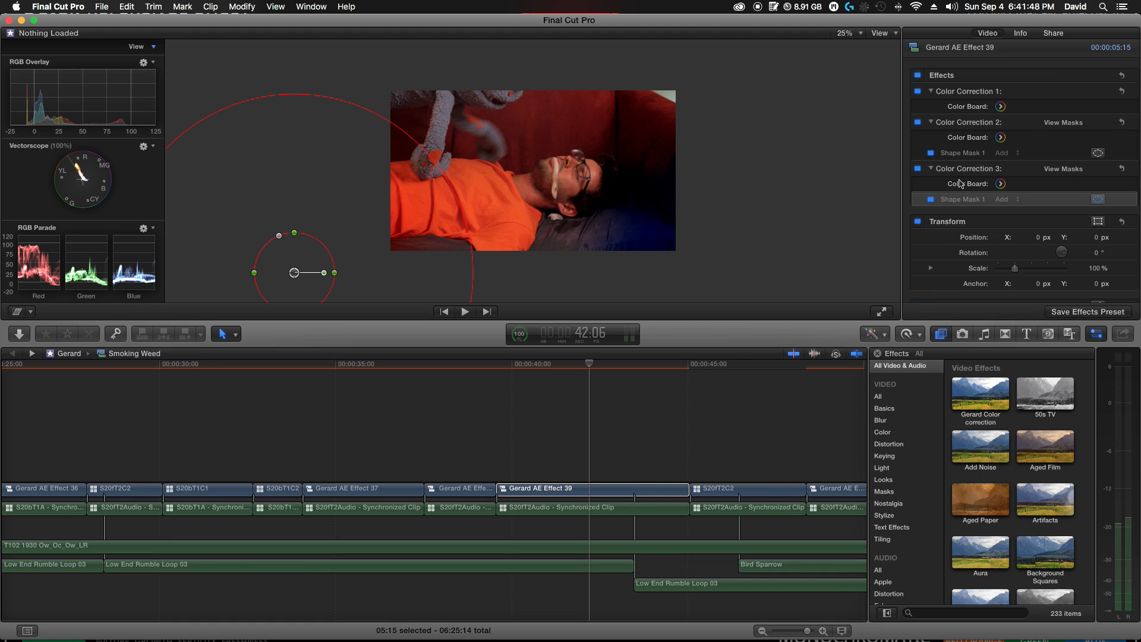
left_click(964, 152)
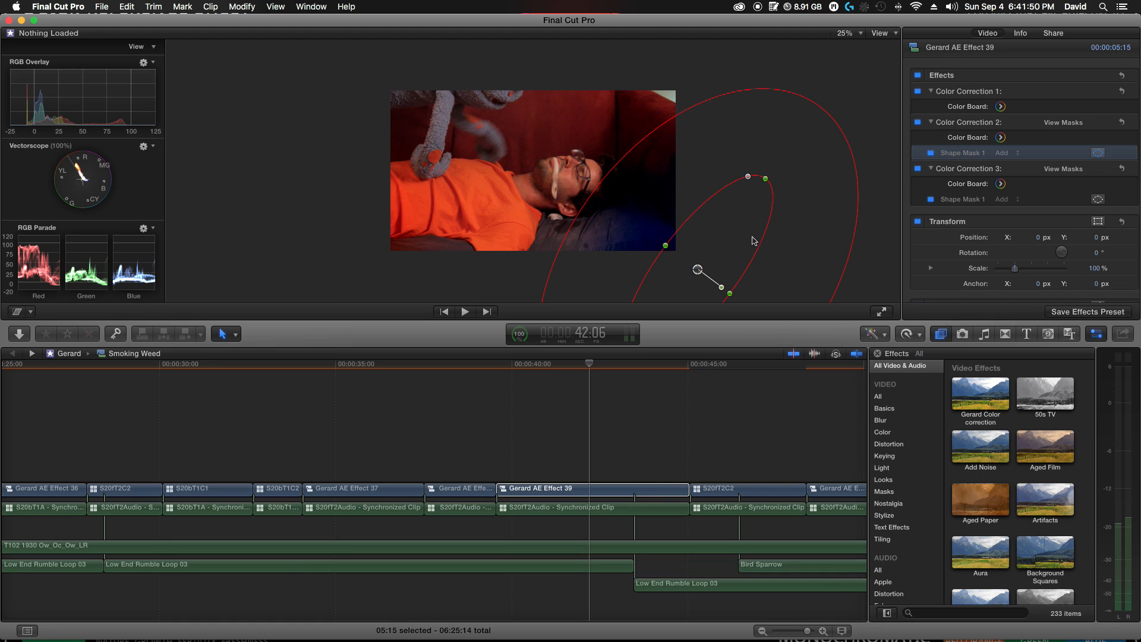
left_click_drag(706, 276, 756, 230)
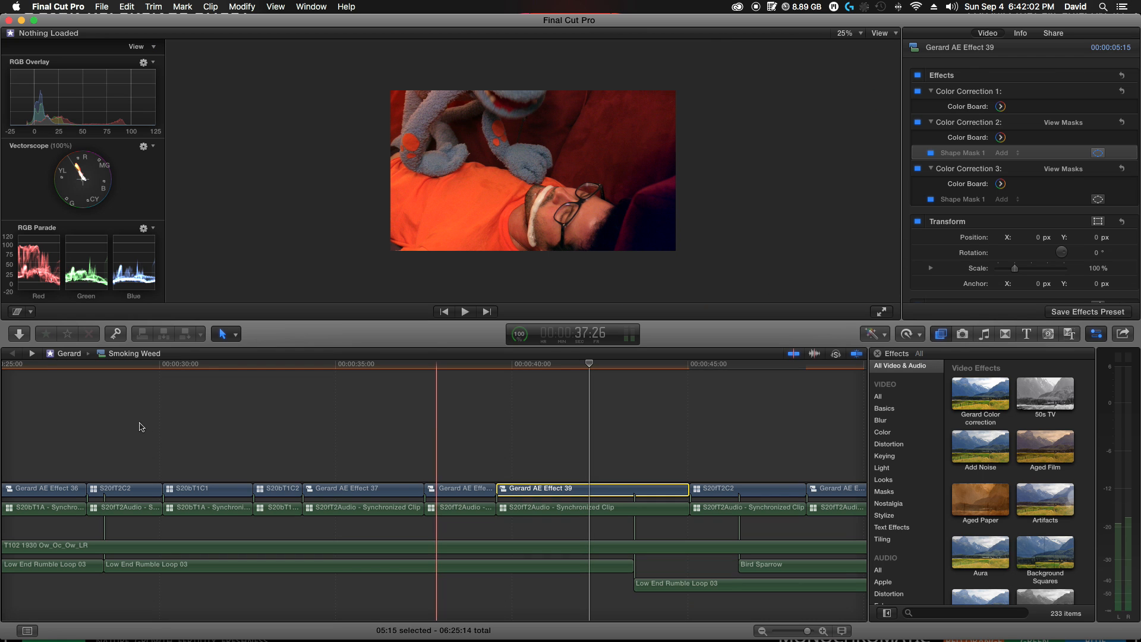
- Review the graded clips from the start of the Smoking Weed timeline to compare their look
key("Home")
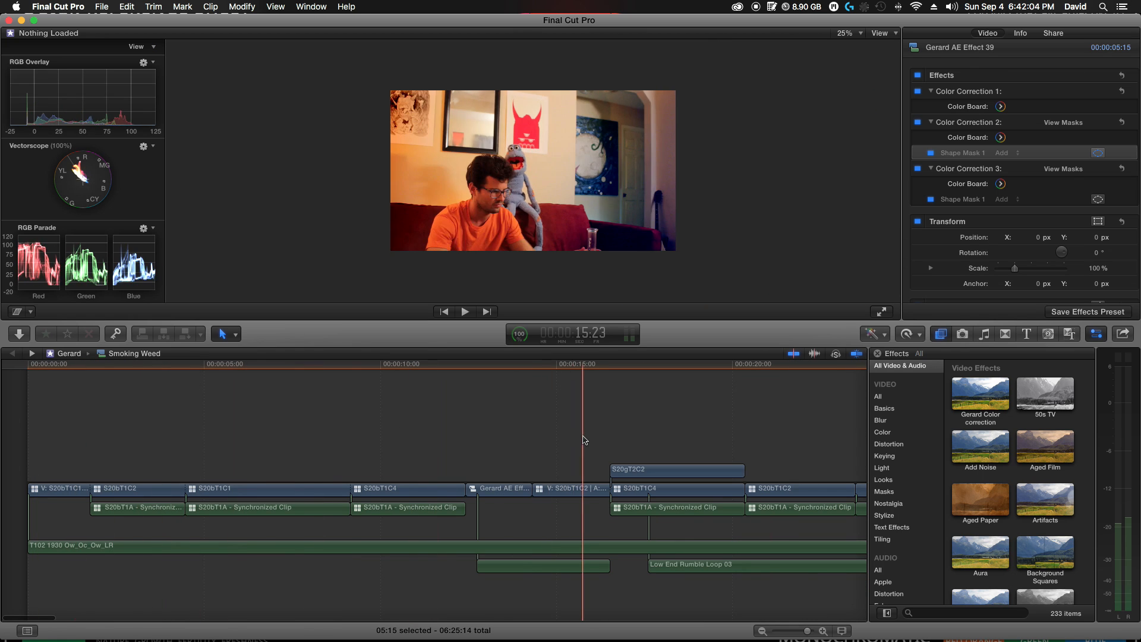
scroll(585, 440, "right", 10)
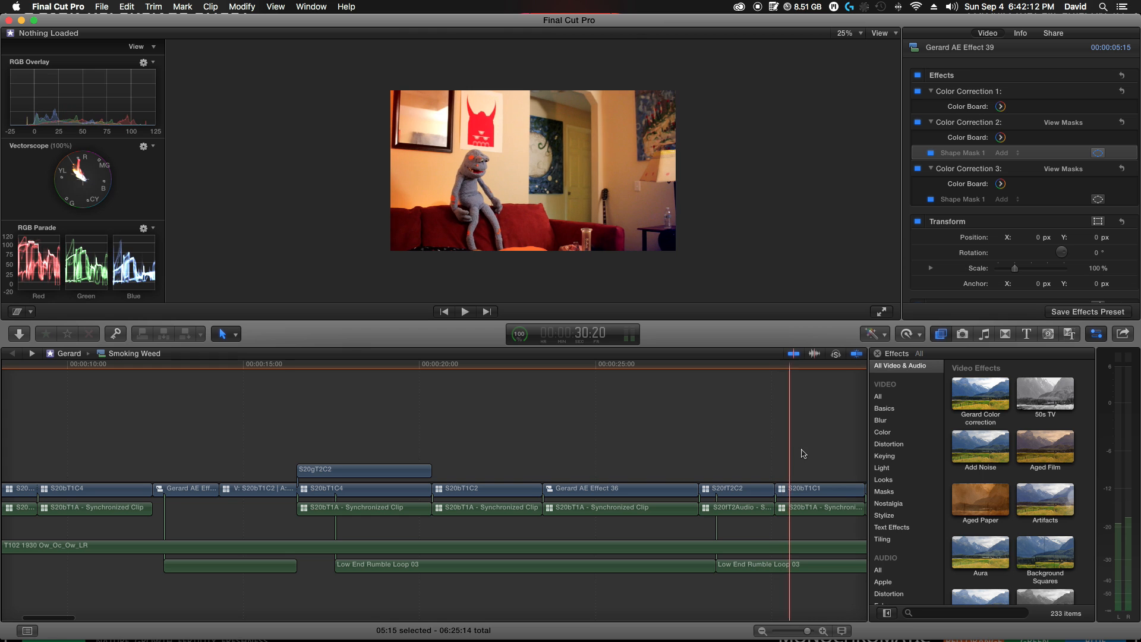
scroll(803, 454, "right", 3)
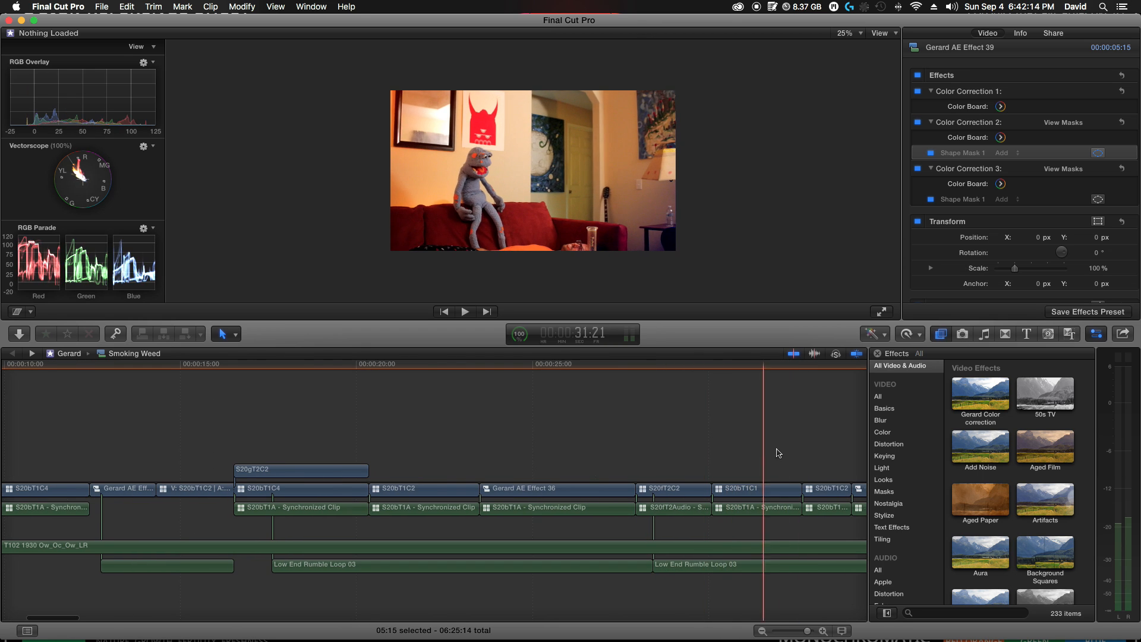
scroll(779, 454, "right", 6)
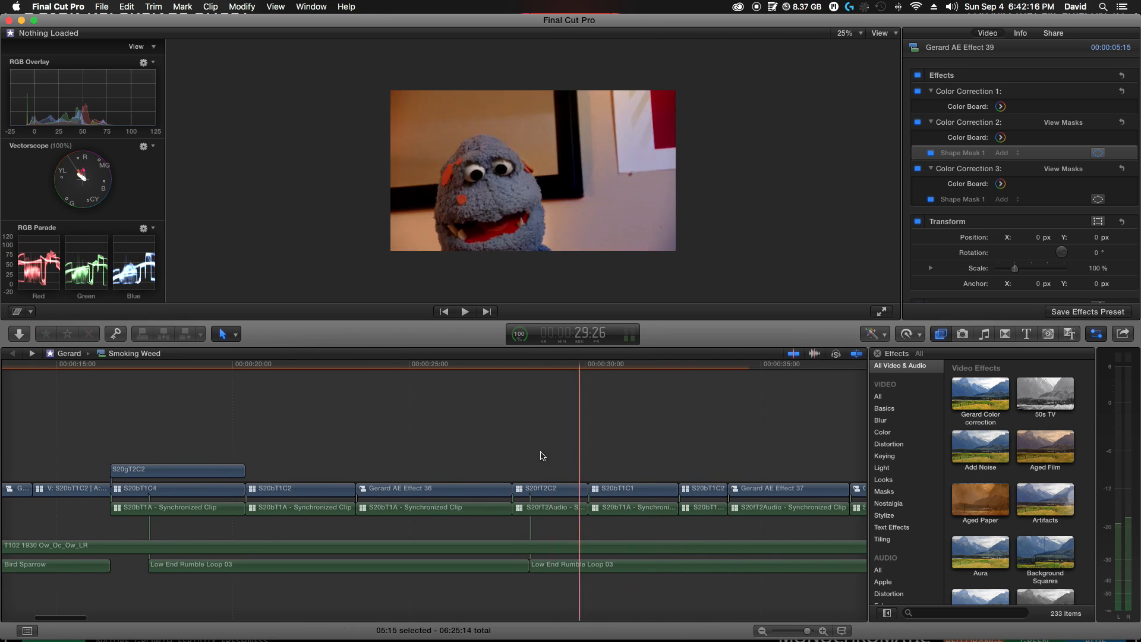
scroll(395, 440, "left", 20)
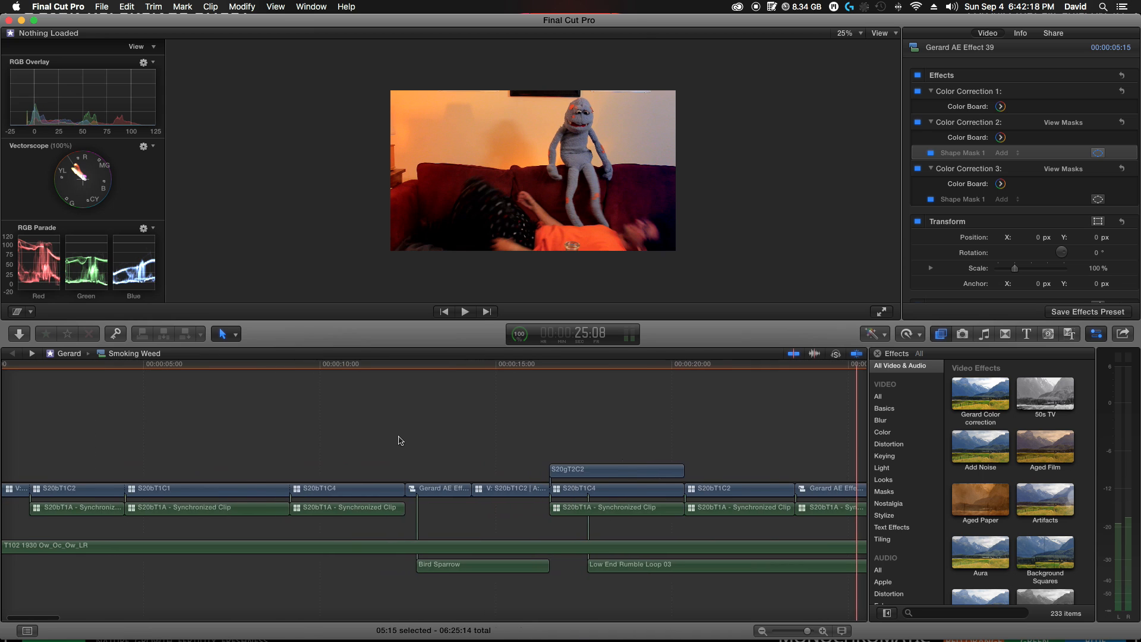
key("super+minus")
key("super+minus")
key("super+minus")
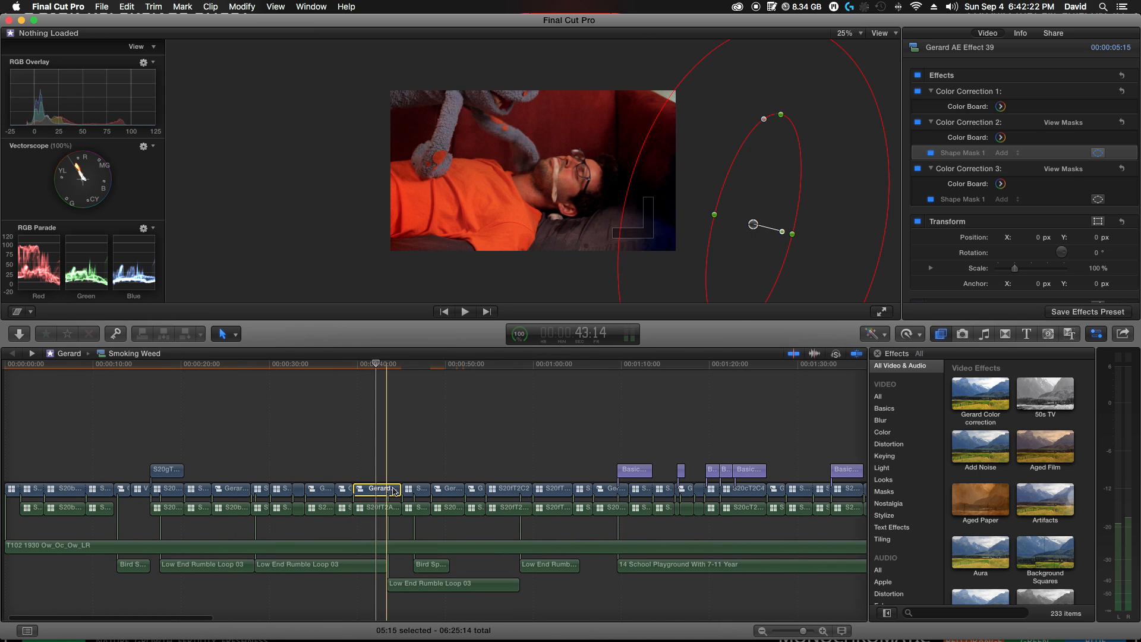
- At 40:26 in Gerard AE Effect 39, rotate Color Correction 2's shape mask clockwise and move it down toward the picture's lower right corner
left_click(364, 364)
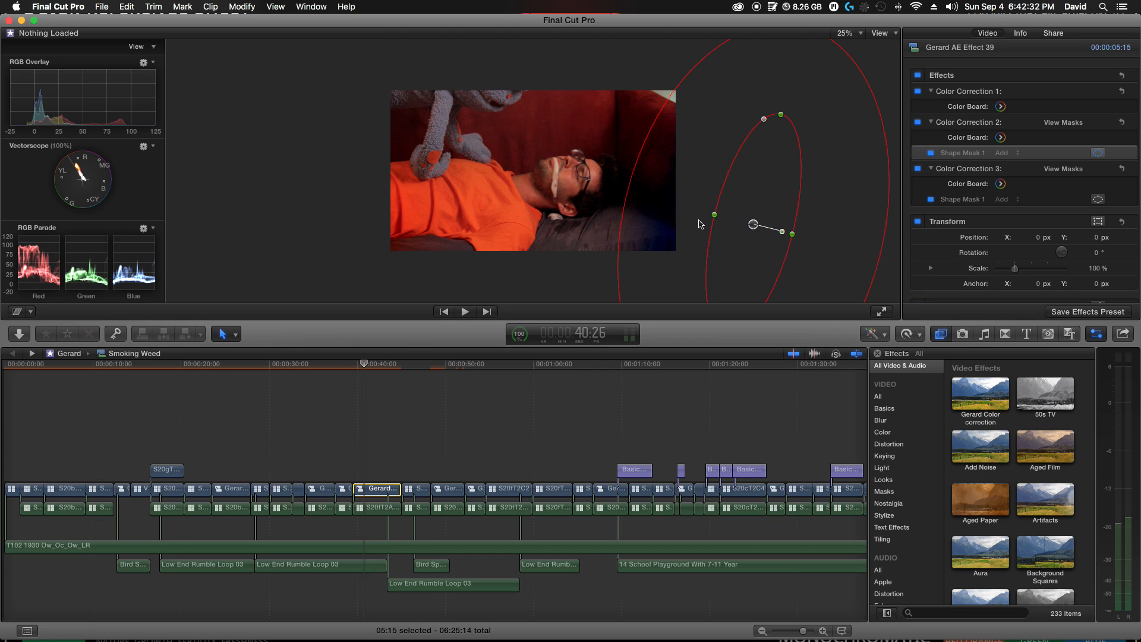
left_click_drag(783, 233, 781, 253)
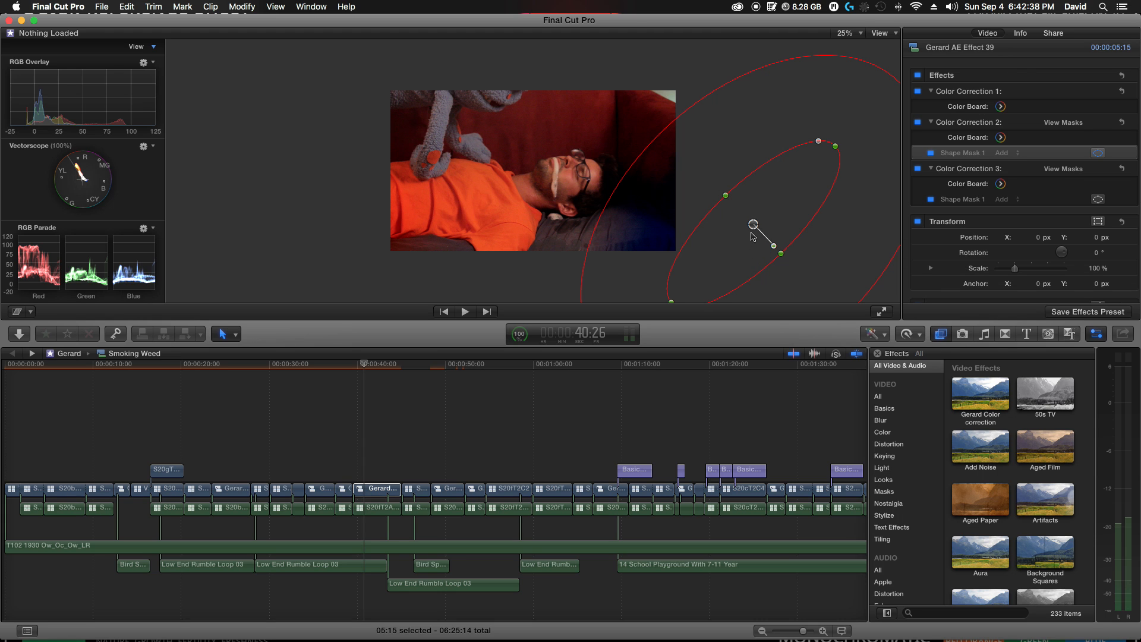
left_click_drag(756, 227, 721, 303)
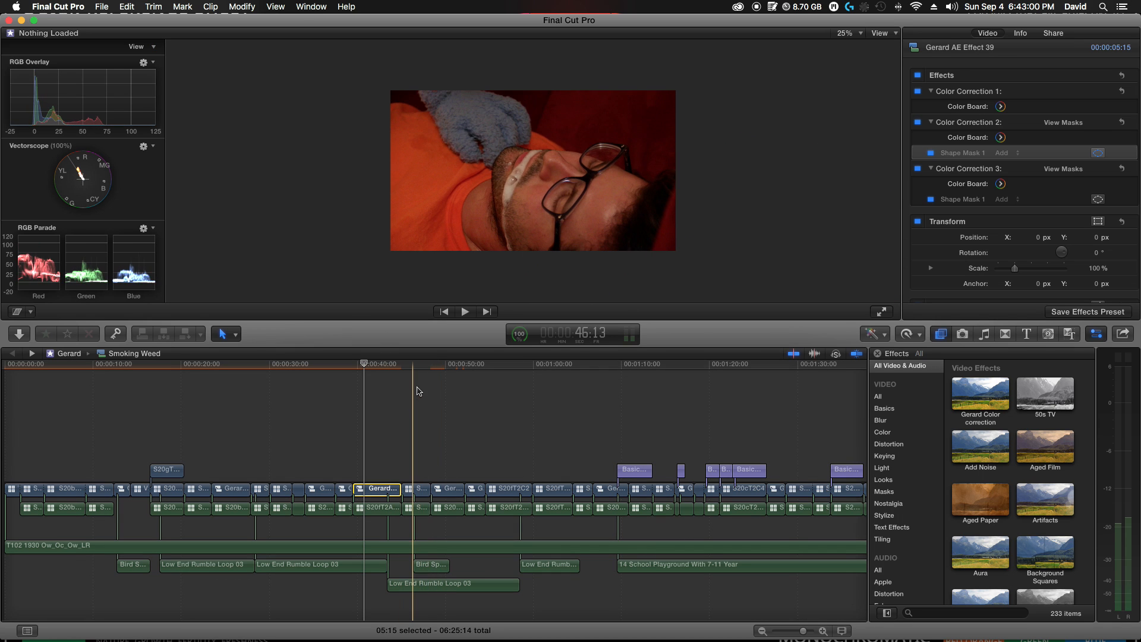
- At 46:13, apply the copied effects, Color Correction 1 to 3, to clip S20fT2C2
left_click(414, 372)
left_click(422, 488)
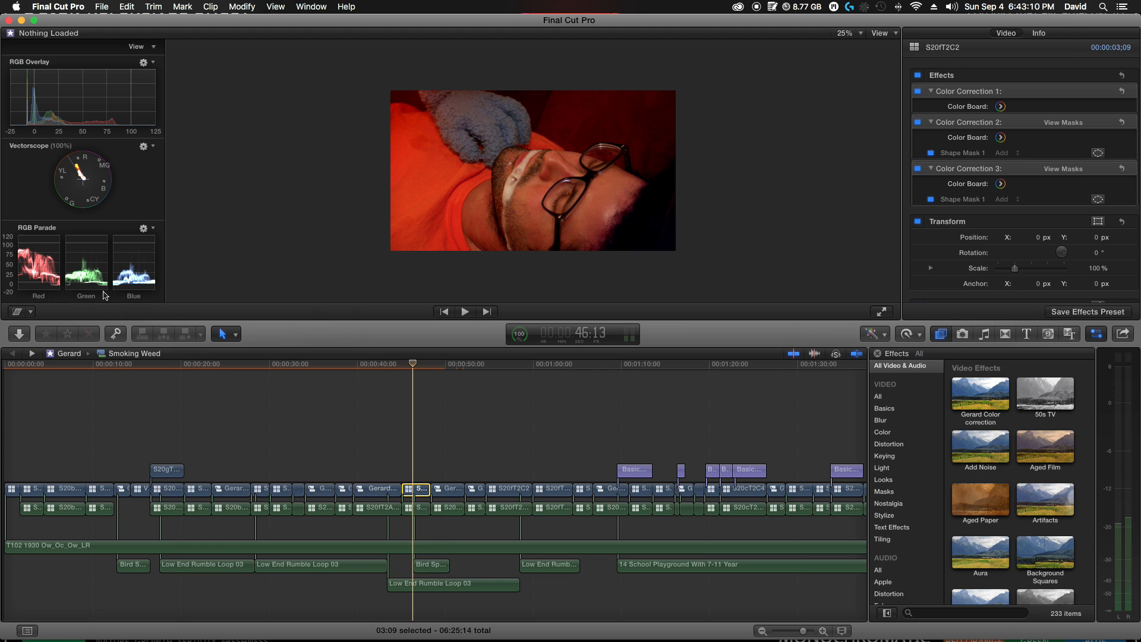
- In Color Correction 1 of S20fT2C2, set exposure highlights to 35% and shadows to 8%, and the global color to 25° at -1%
left_click_drag(355, 320, 350, 410)
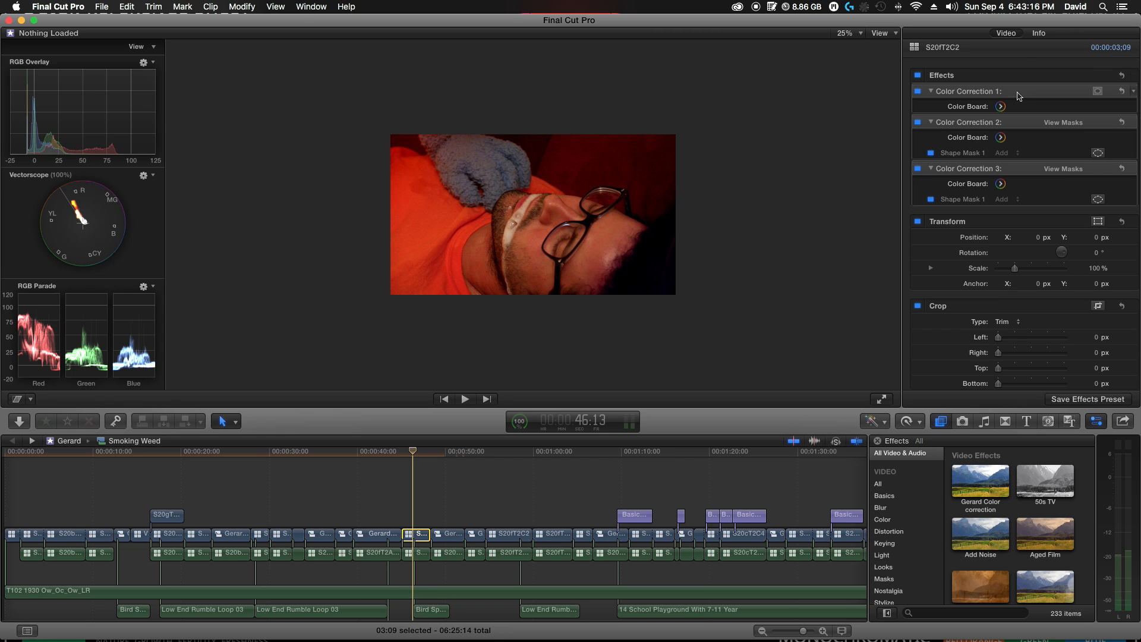
left_click(1001, 106)
key("ctrl+super+e")
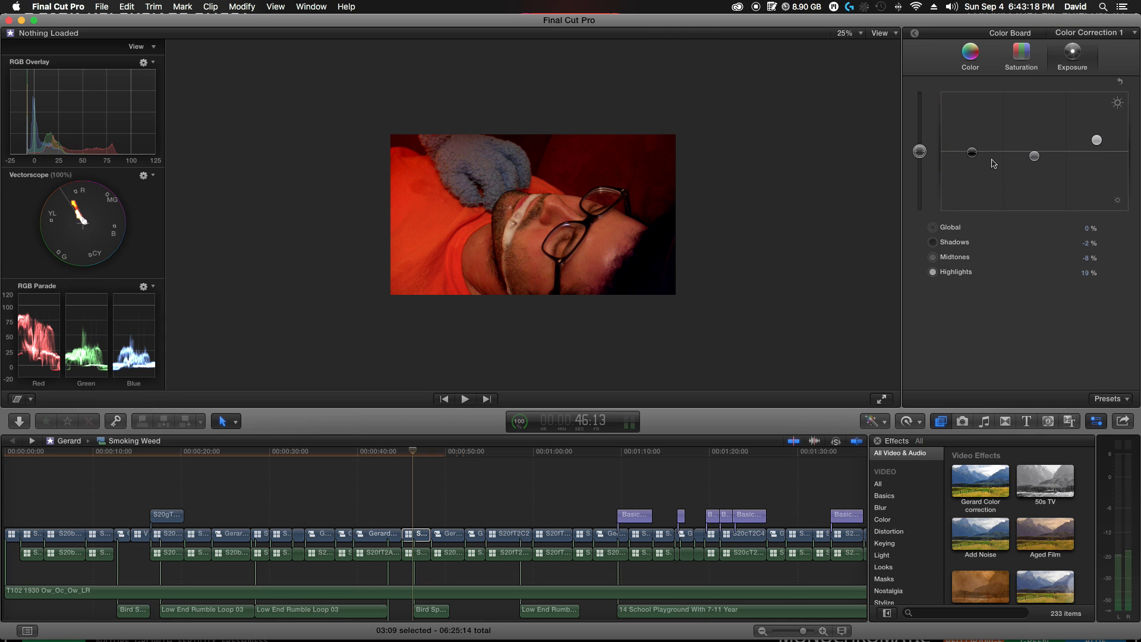
left_click_drag(1097, 143, 1098, 132)
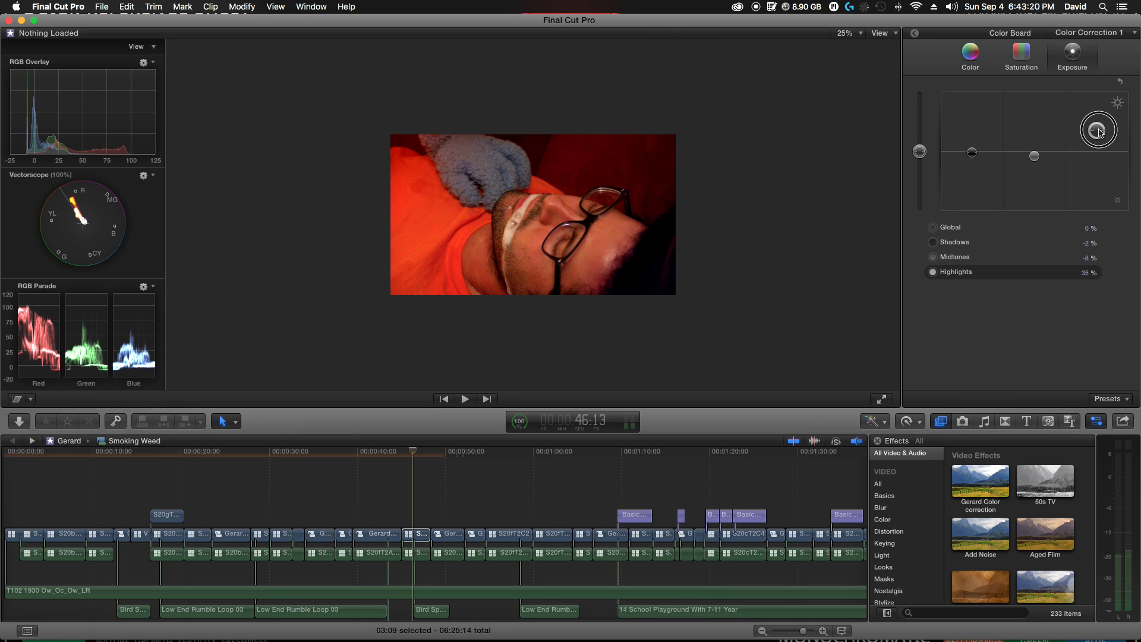
left_click_drag(975, 156, 975, 151)
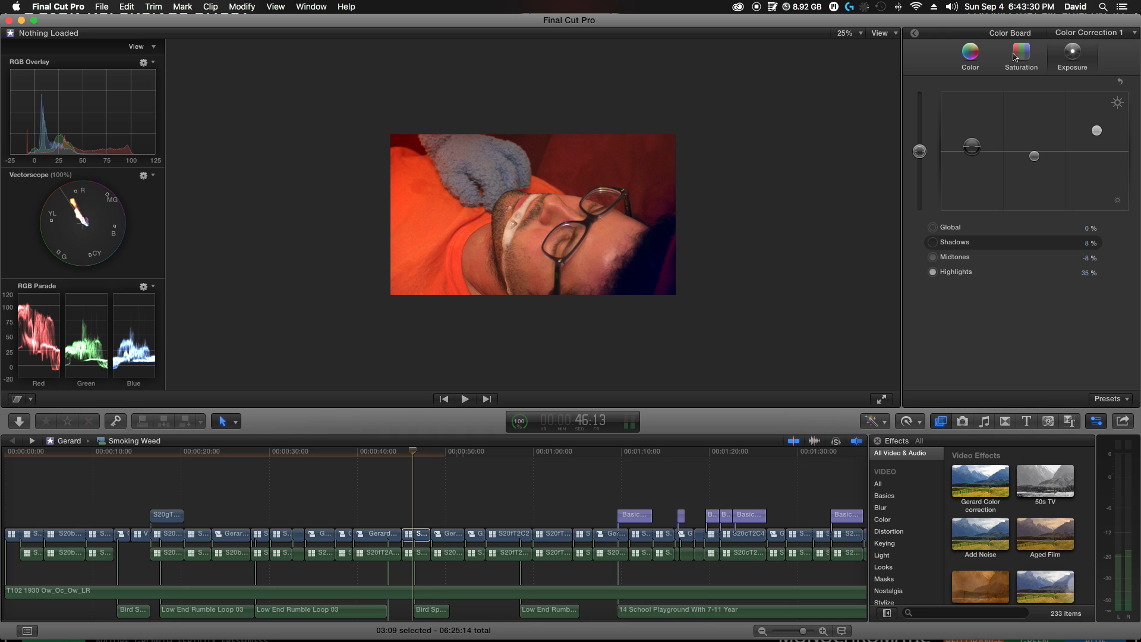
left_click(972, 60)
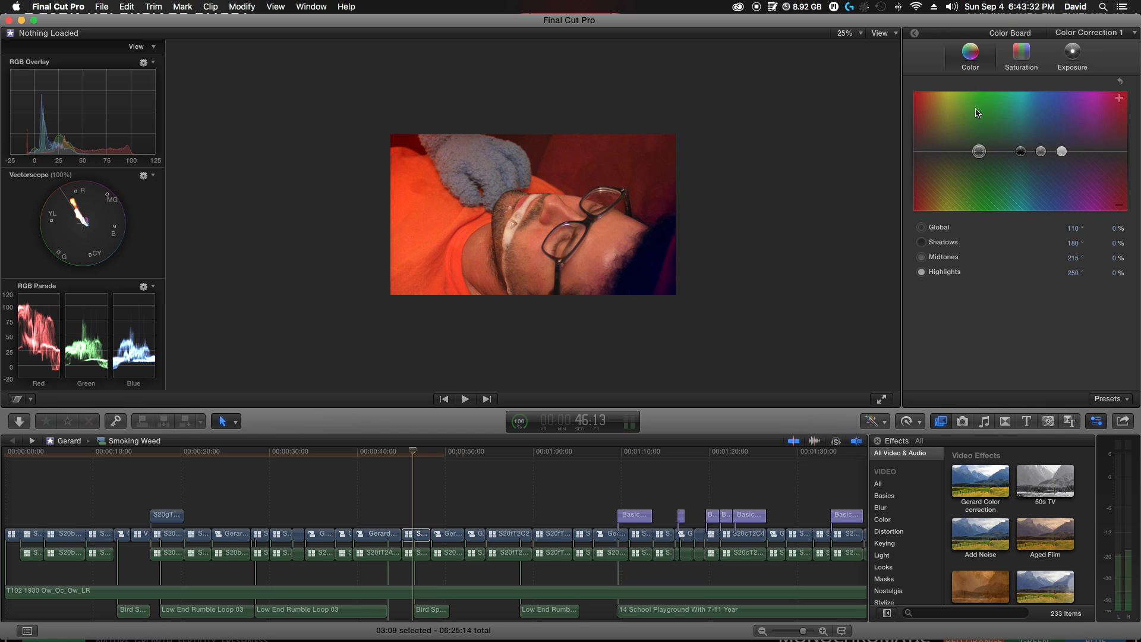
left_click_drag(970, 154, 930, 155)
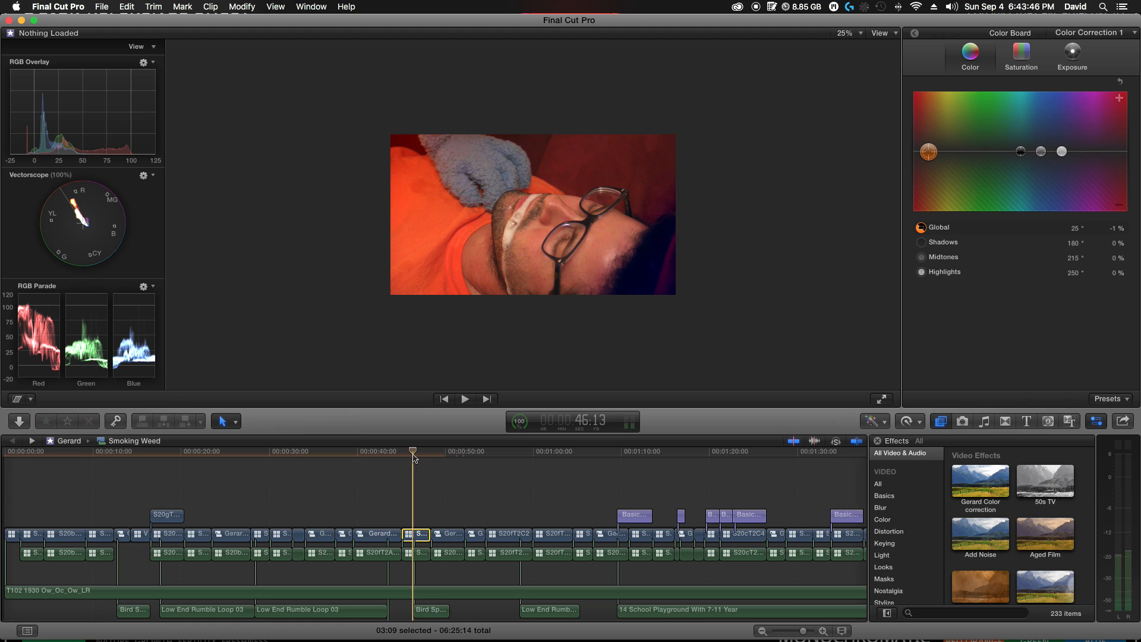
- Move Color Correction 3's shape mask on S20fT2C2 from above the picture to outside its lower left corner
left_click(916, 33)
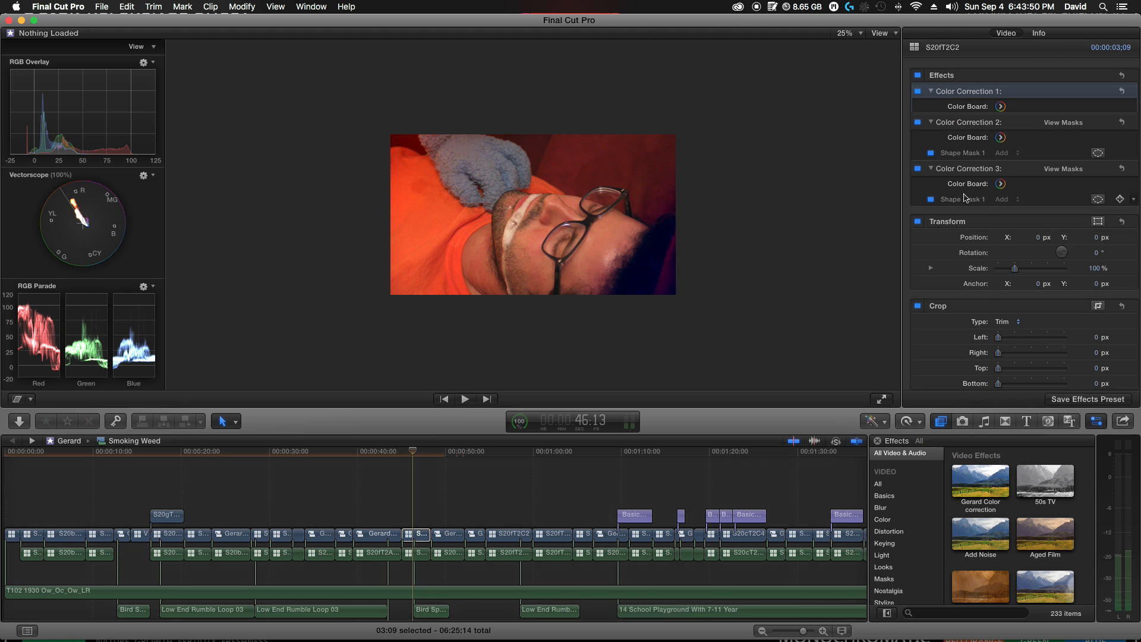
left_click(976, 198)
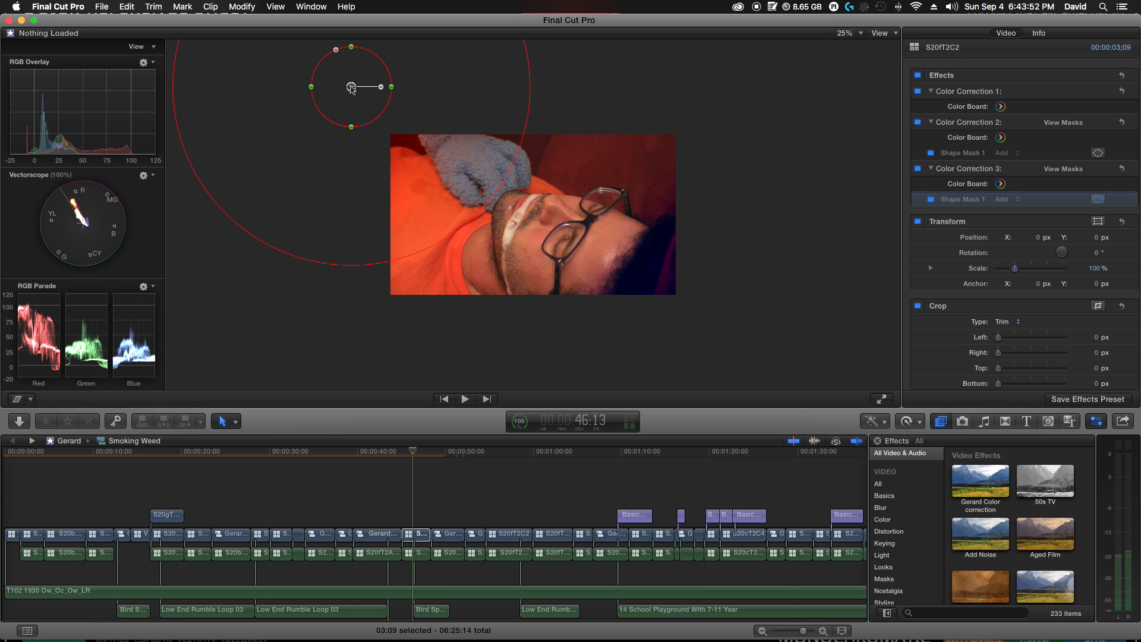
left_click_drag(351, 87, 282, 328)
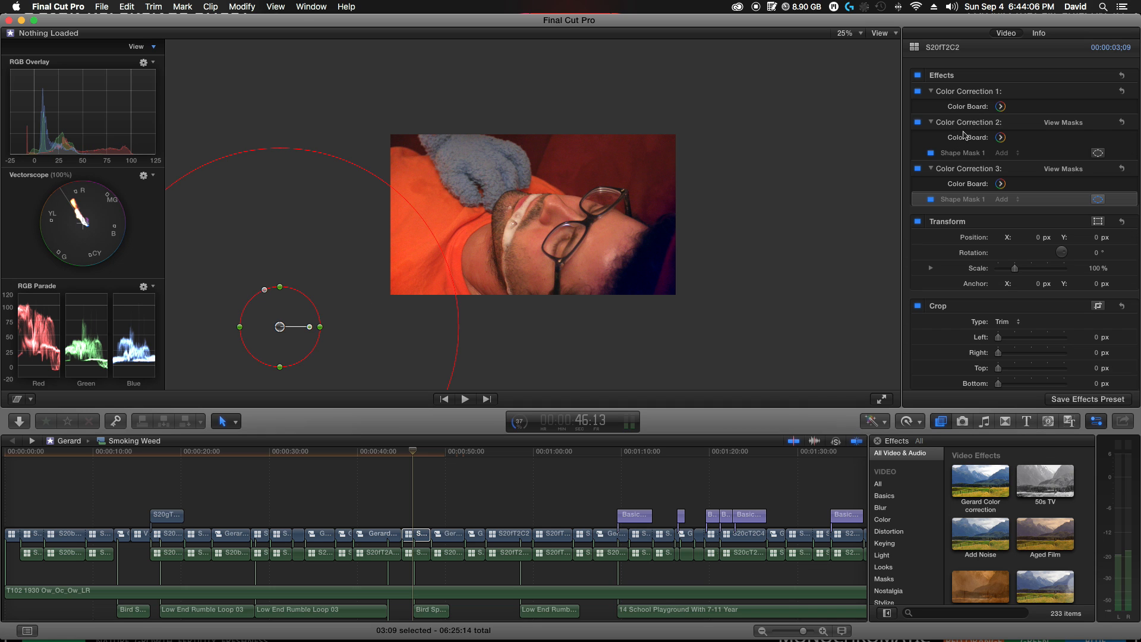
- Move Color Correction 2's shape mask on S20fT2C2 below the picture's lower right corner and rotate it to a flatter angle
left_click(969, 156)
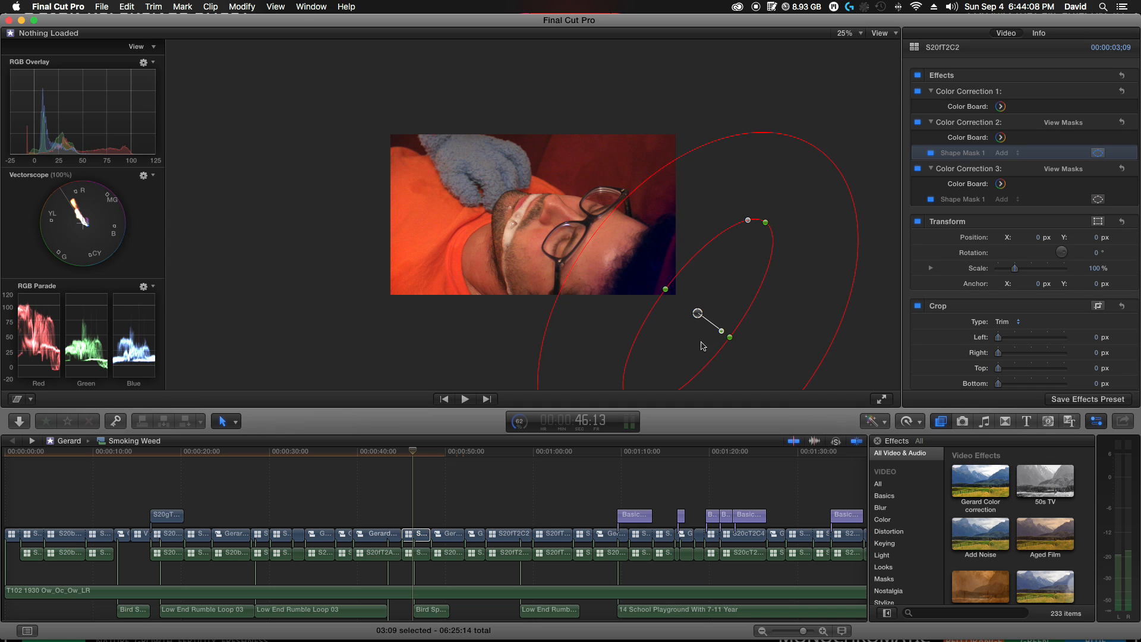
left_click_drag(722, 336, 644, 369)
left_click_drag(646, 229, 647, 209)
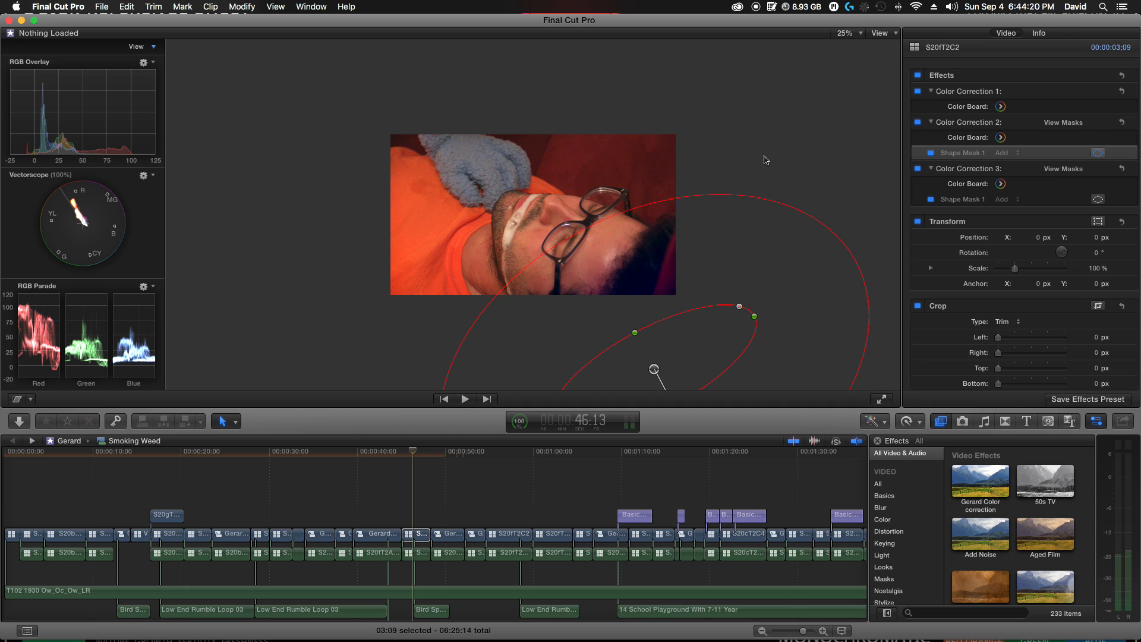
- Nudge Color Correction 2's shape mask on S20fT2C2 slightly up and toward the picture's left side
left_click_drag(654, 369, 644, 368)
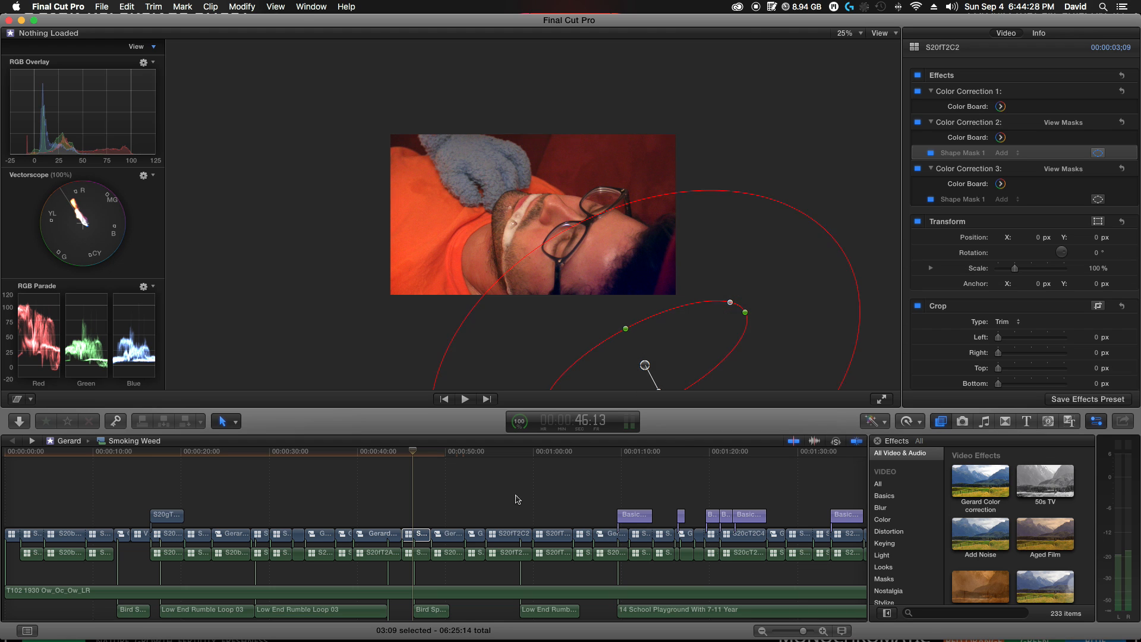
- Apply the copied effects, Color Correction 1 to 3, to the AE Effect 40 clip and park the playhead at 50:16
left_click(447, 539)
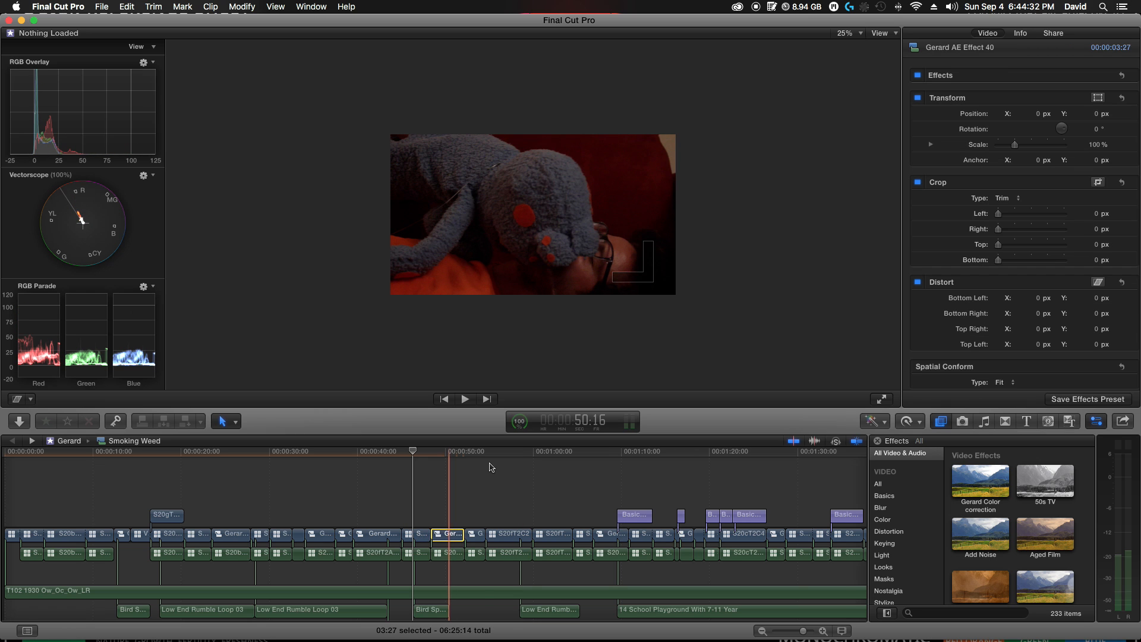
left_click(447, 453)
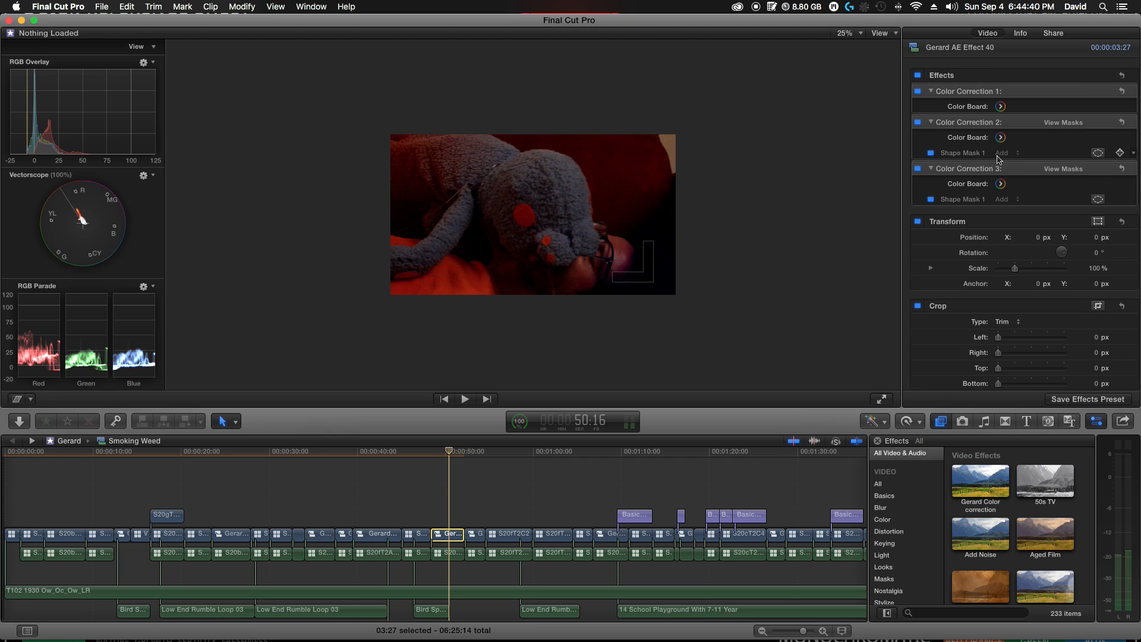
- In Color Correction 1 of AE Effect 40, set exposure shadows to 5%, midtones to 3% and highlights to 50%
left_click(1002, 107)
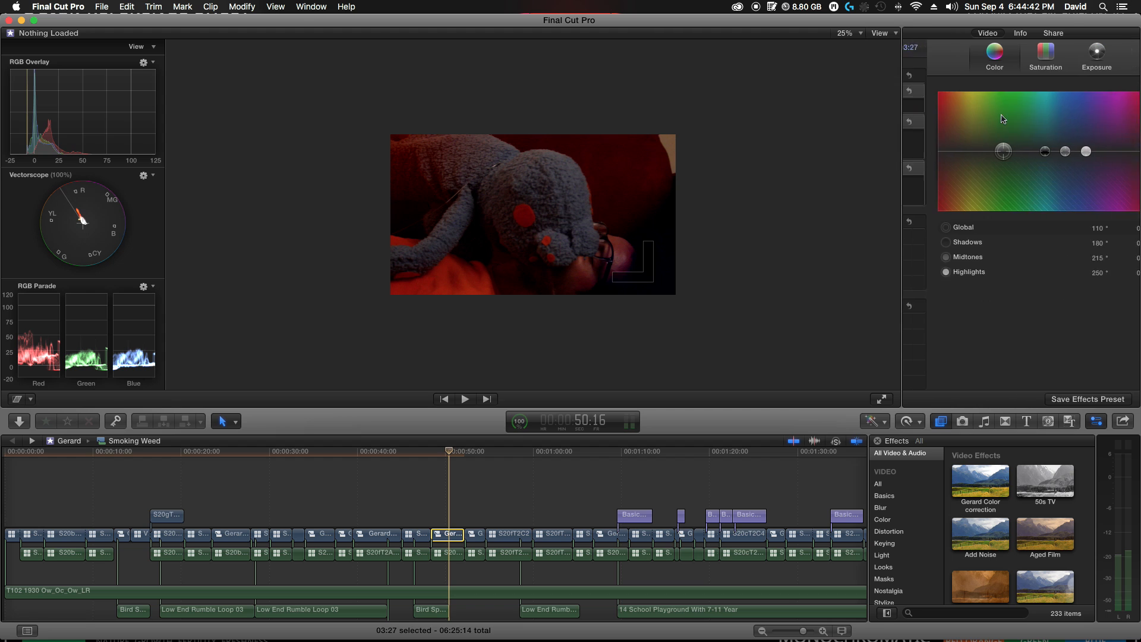
left_click(1070, 64)
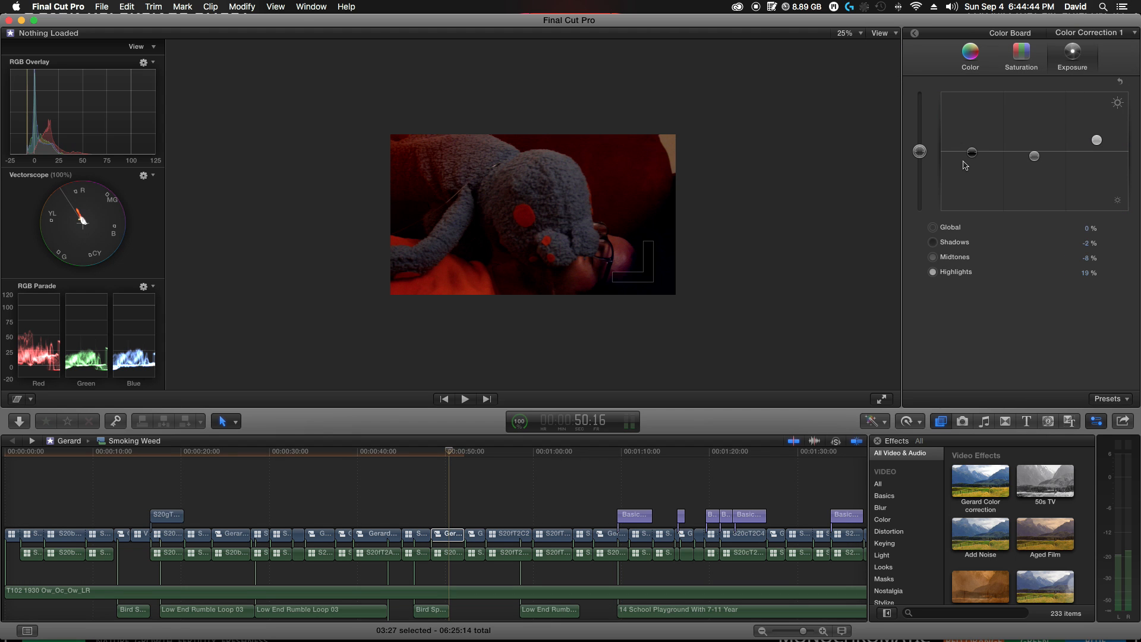
left_click_drag(973, 153, 1098, 91)
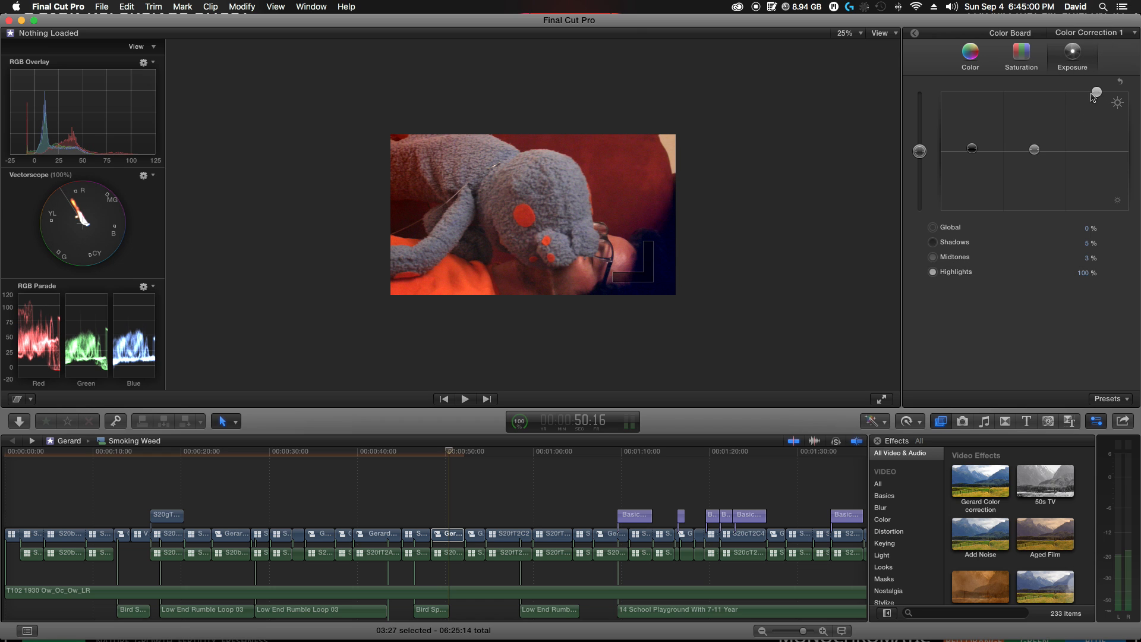
left_click_drag(1097, 92, 1097, 121)
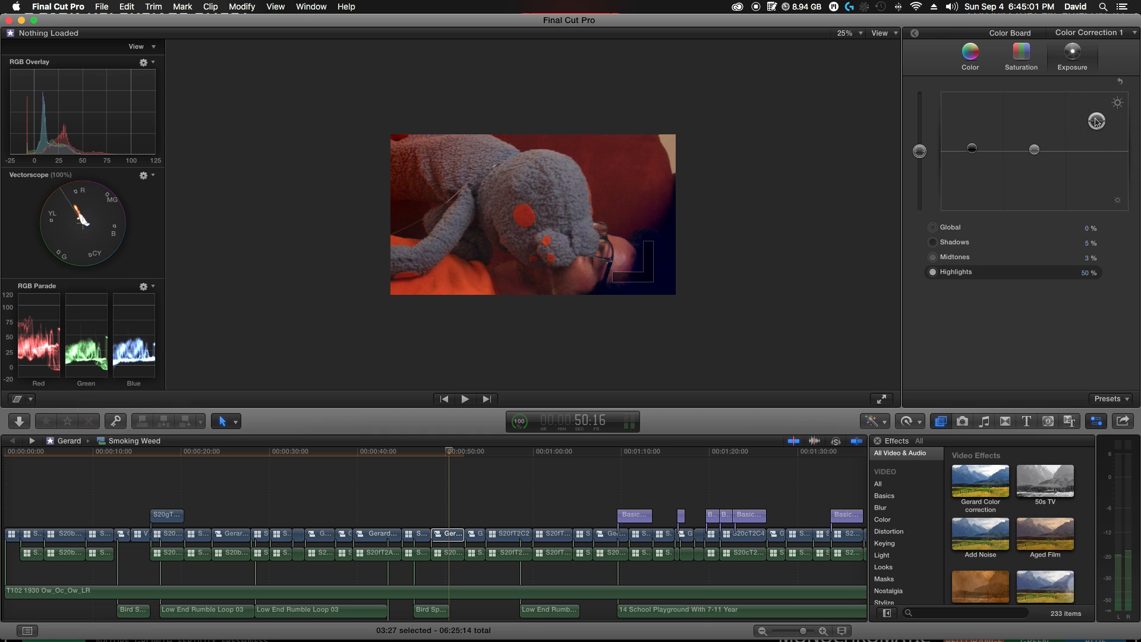
- Refine Color Correction 1's exposure on AE Effect 40 to 49% highlights and 9% midtones, checking the picture enlarged
left_click(858, 33)
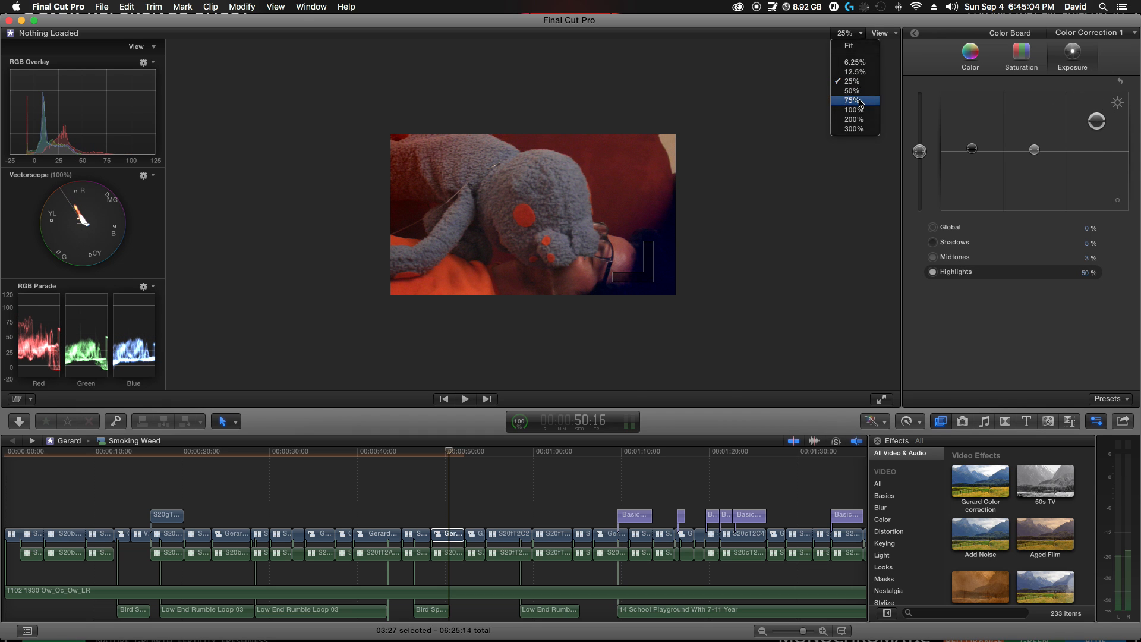
left_click(860, 101)
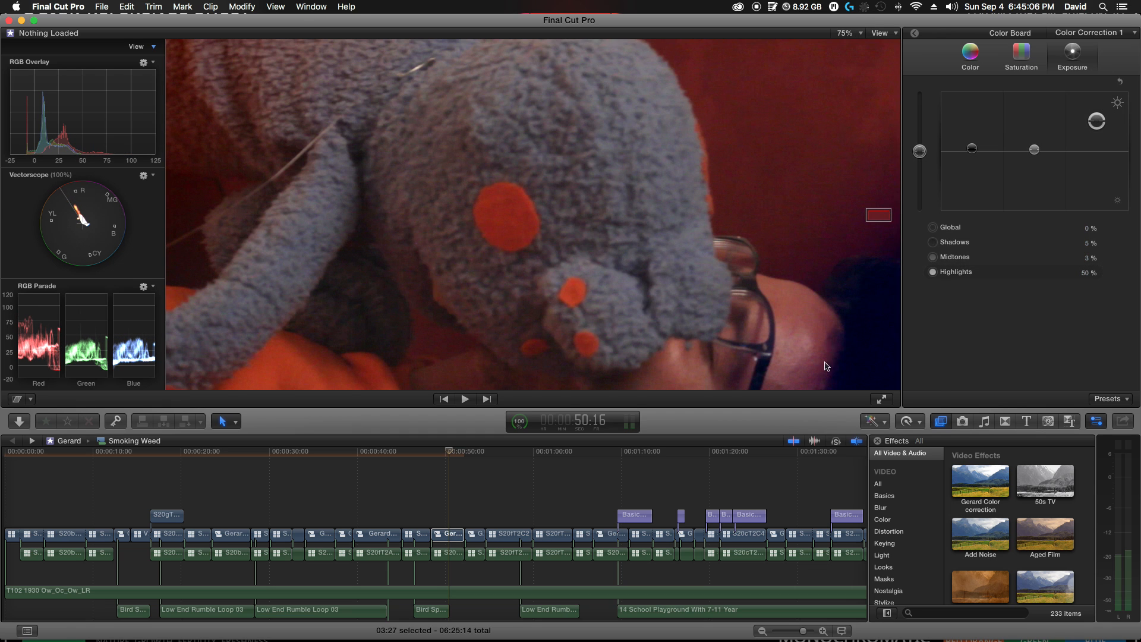
left_click_drag(1098, 121, 1097, 92)
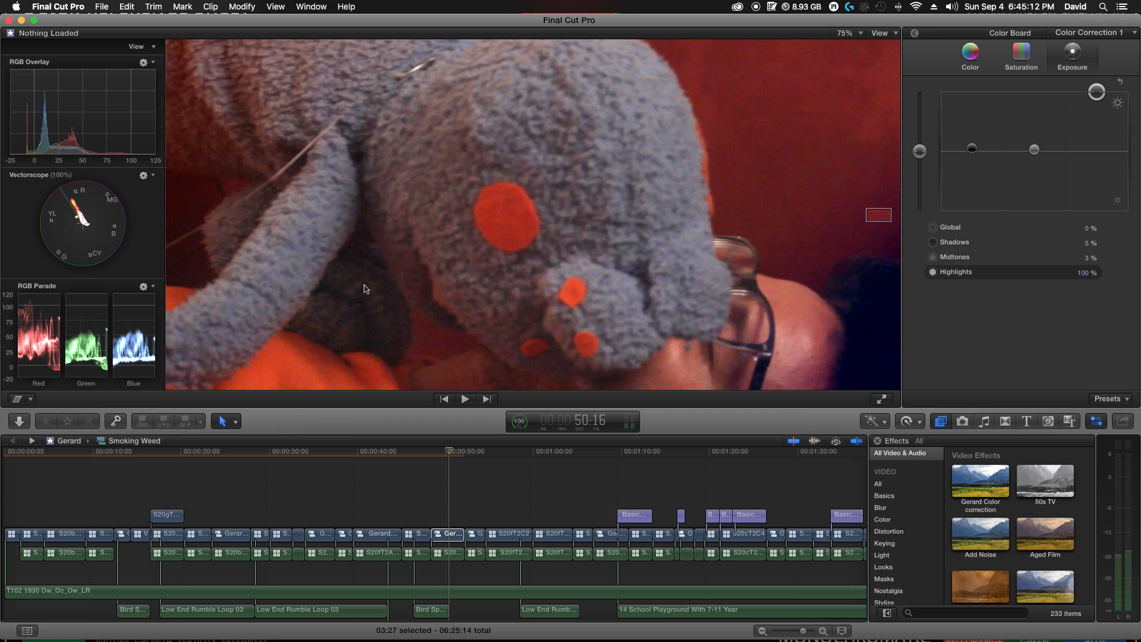
left_click_drag(1098, 97, 1098, 126)
left_click_drag(1034, 151, 1035, 148)
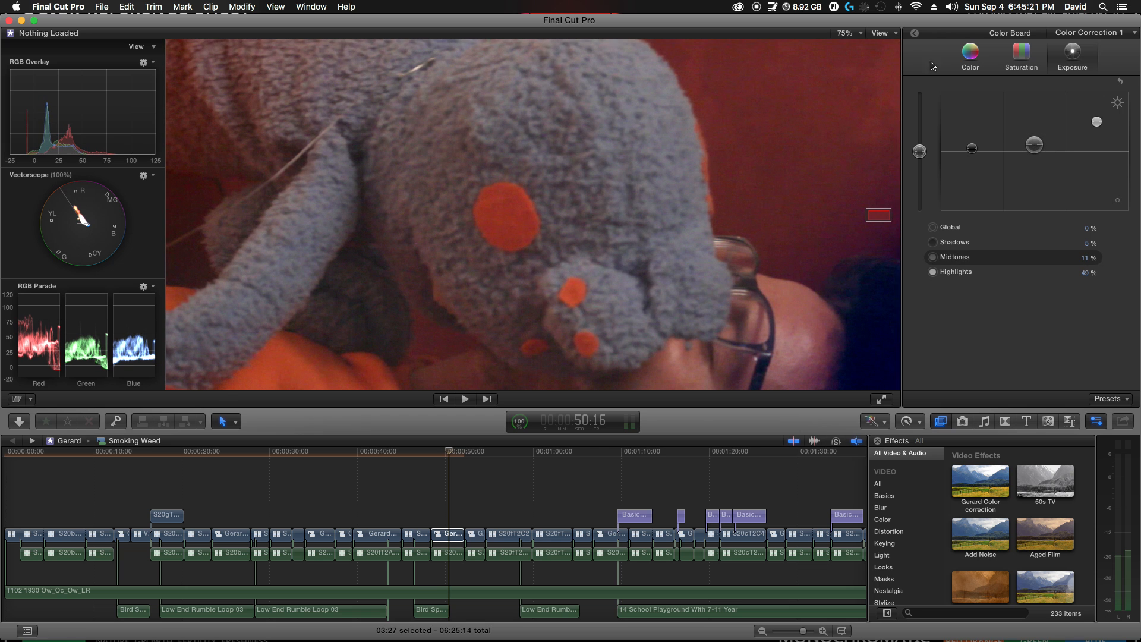
left_click(846, 34)
left_click(859, 46)
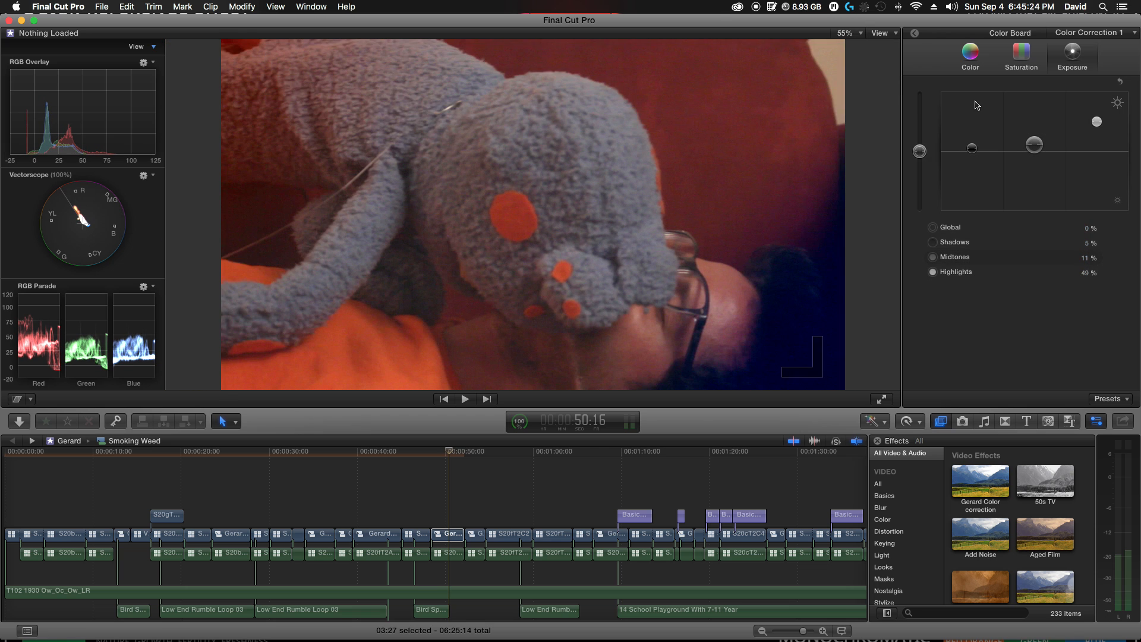
left_click_drag(1034, 148, 1035, 150)
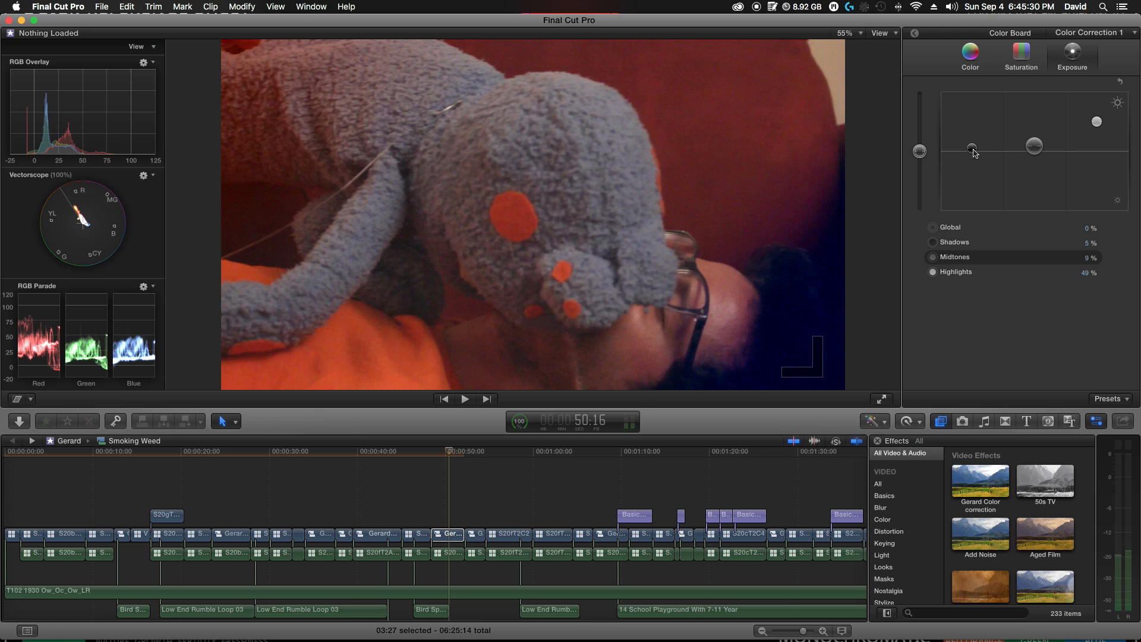
- On AE Effect 40, set Color Correction 3's exposure highlights to 13% and Color Correction 2's shadows to -8% and midtones to -5%
left_click(1104, 35)
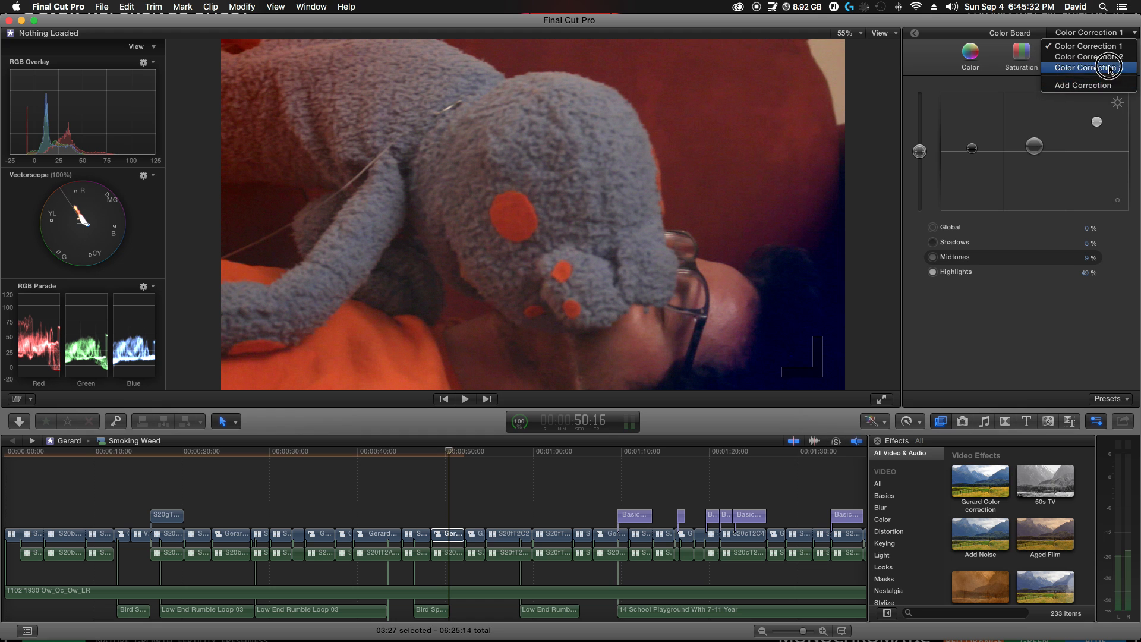
left_click(1083, 59)
mouse_move(1096, 154)
left_mouse_down()
mouse_move(1095, 98)
mouse_move(1097, 144)
left_mouse_up()
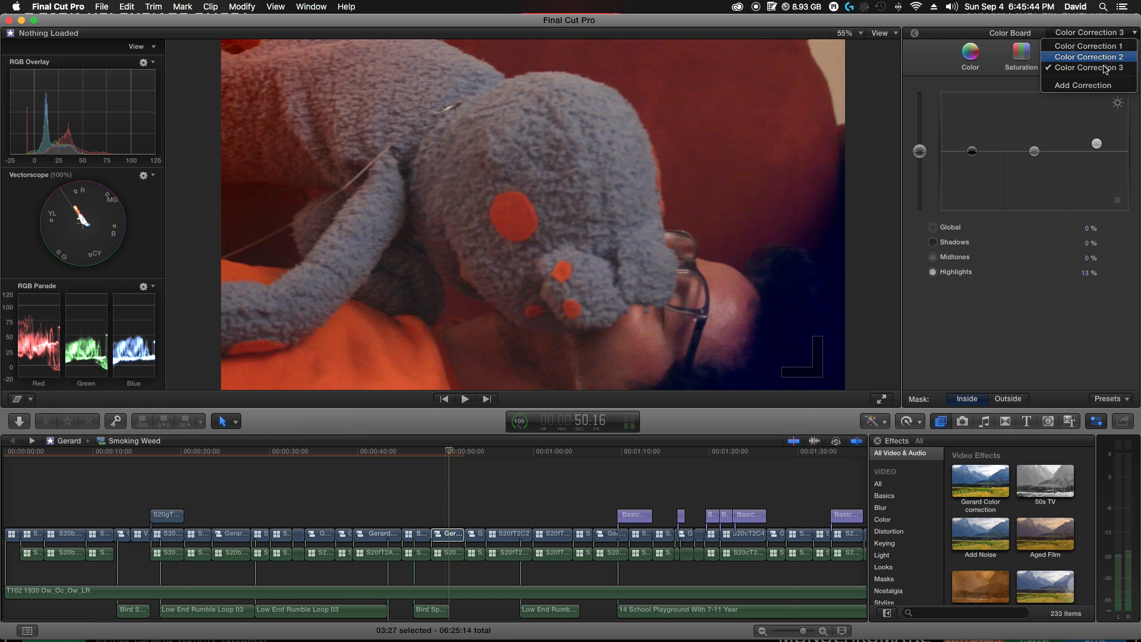
left_click(1114, 57)
left_click_drag(969, 164, 1033, 157)
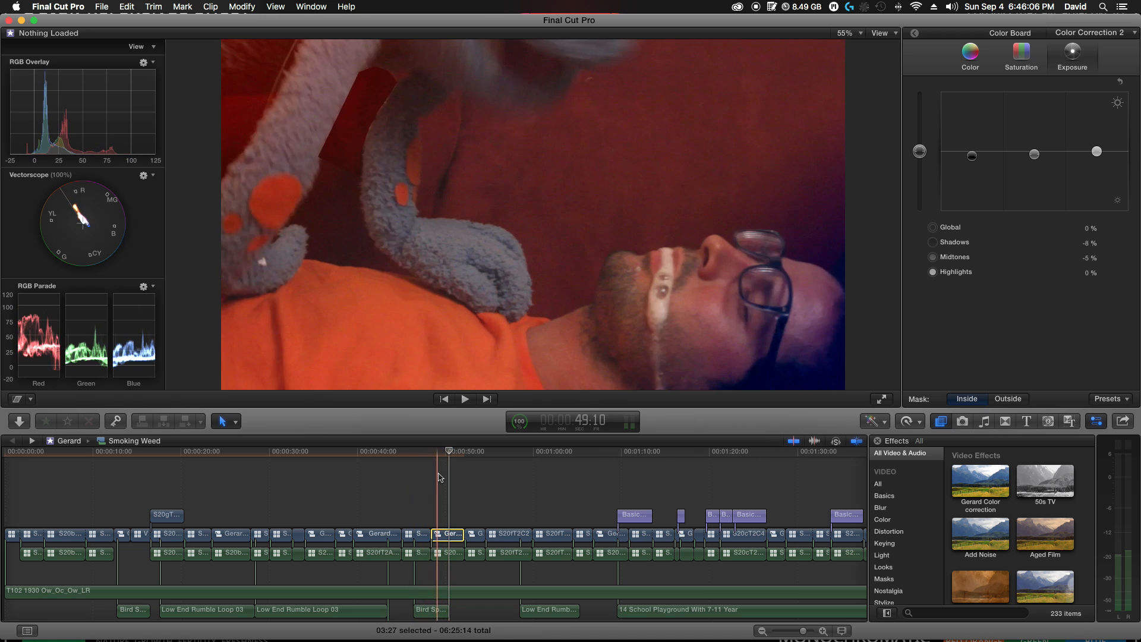
- At 49:12, set Color Correction 1's exposure midtones to 5% and shadows to 6% on AE Effect 40
left_click_drag(447, 453, 440, 455)
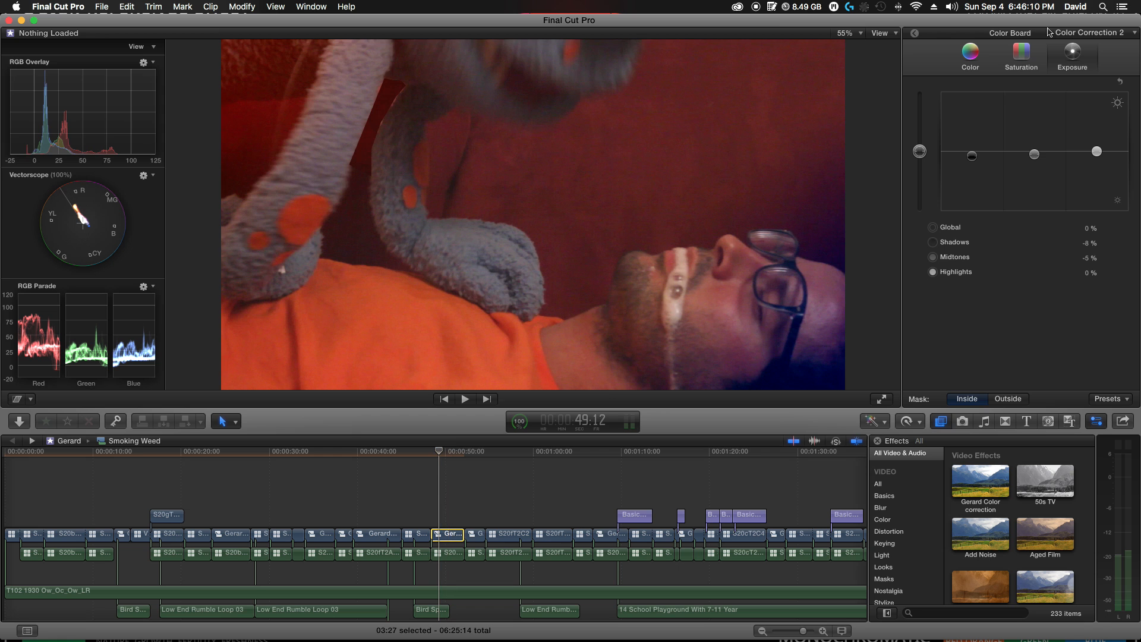
left_click(1101, 34)
left_click(1091, 36)
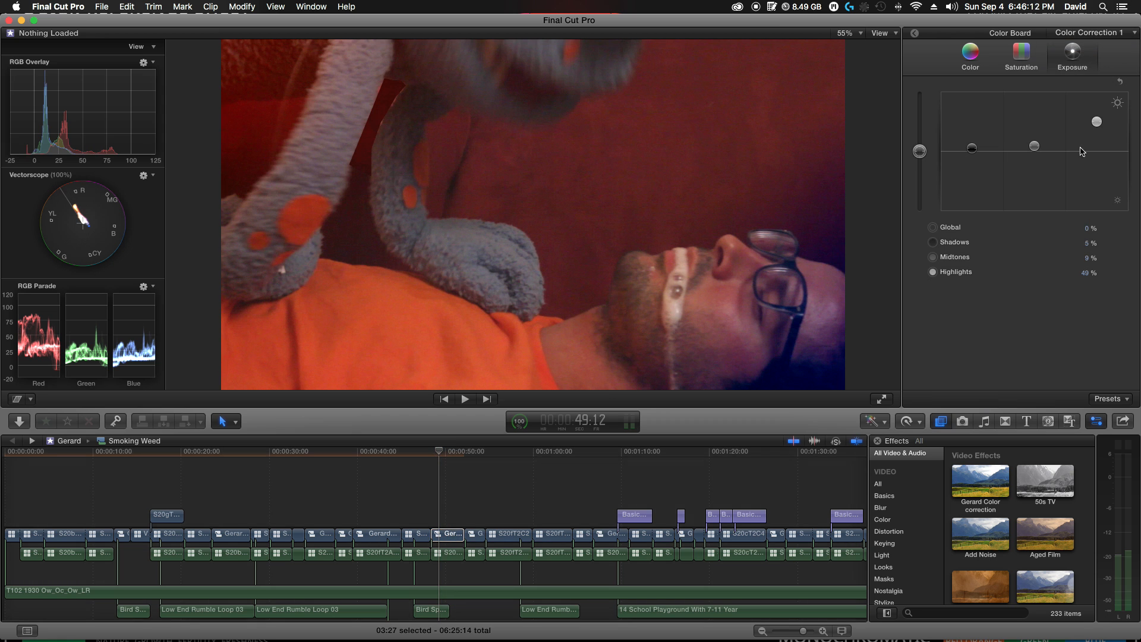
left_click_drag(1035, 147, 1033, 150)
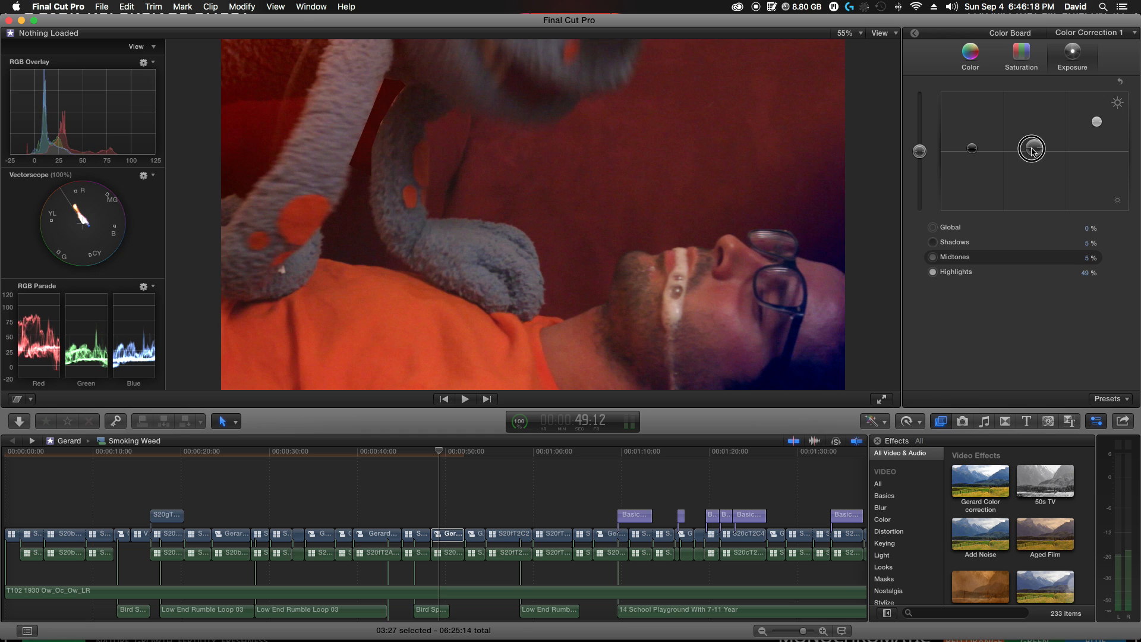
left_click(971, 150)
left_click_drag(970, 151, 970, 153)
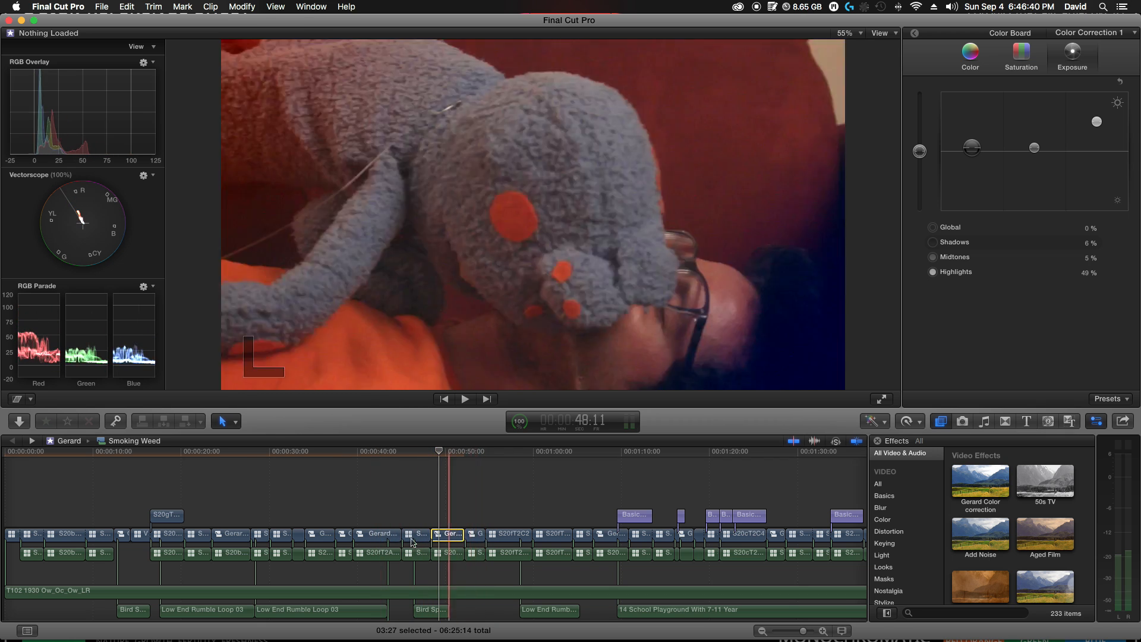
- Copy the attributes of the AE Effect 39 clip and apply its effects, Color Correction 1 to 3, to AE Effect 41
left_click(384, 535)
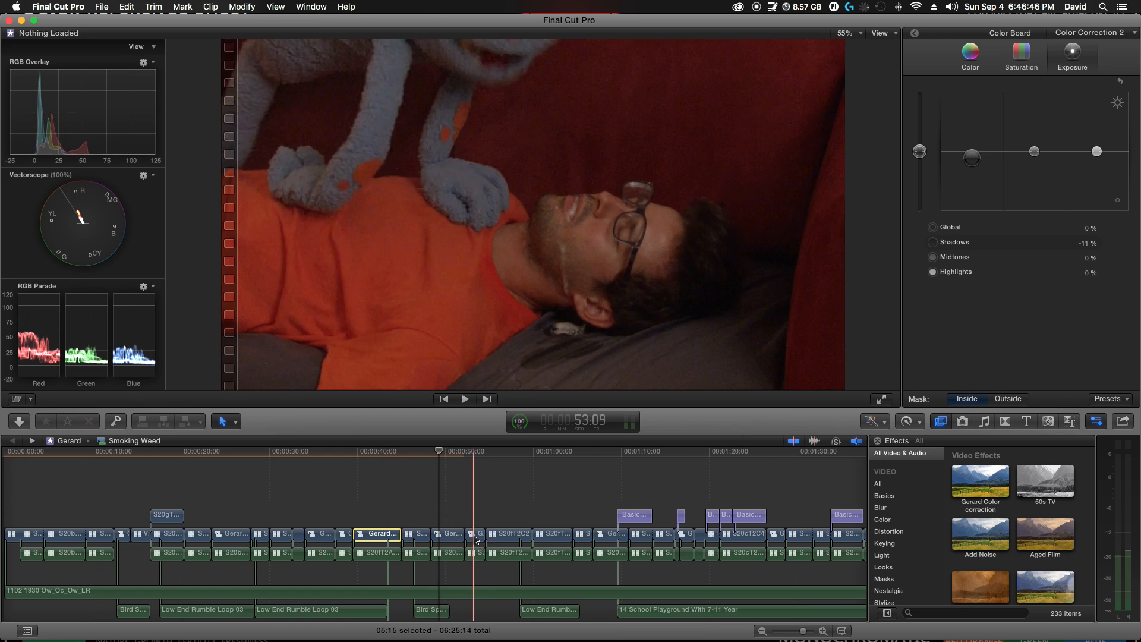
double_click(453, 538)
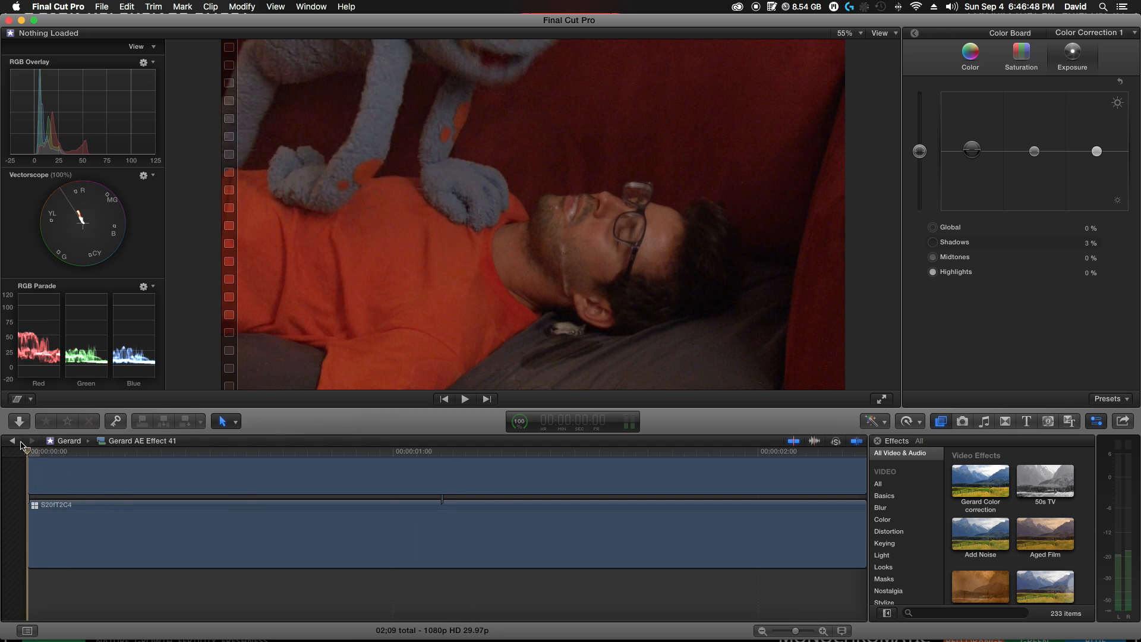
key("super+bracketleft")
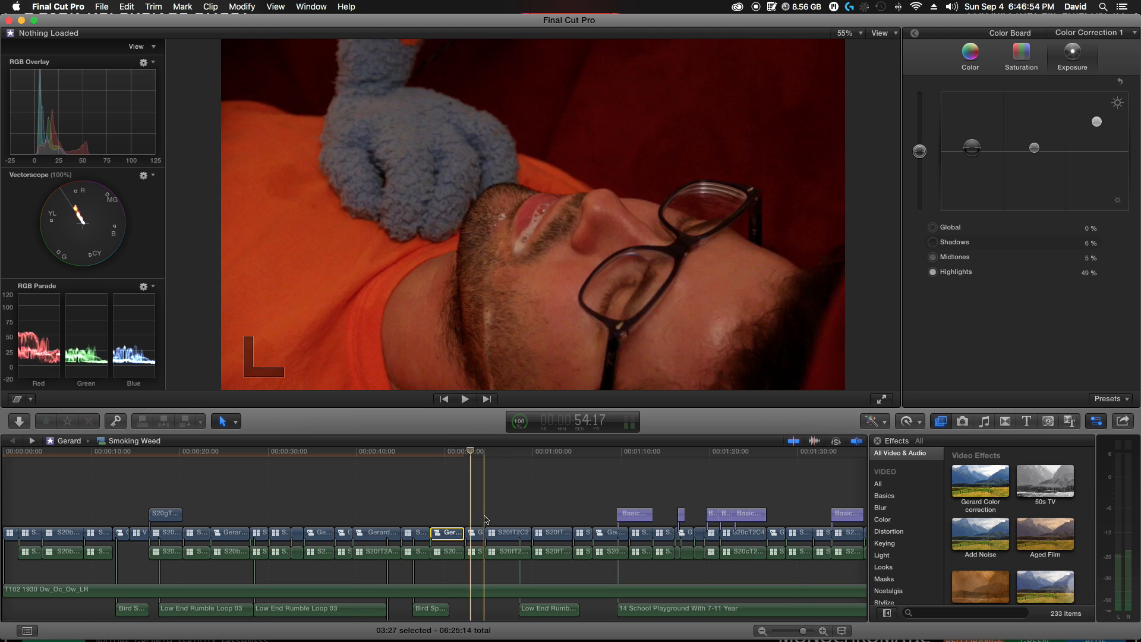
left_click(472, 535)
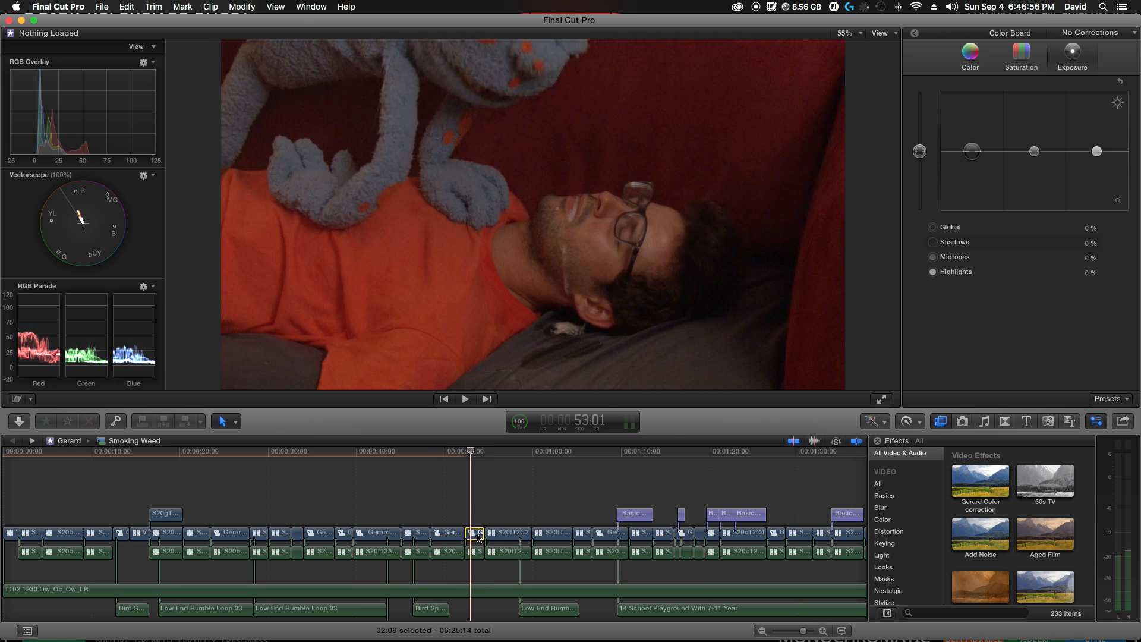
key("super+shift+v")
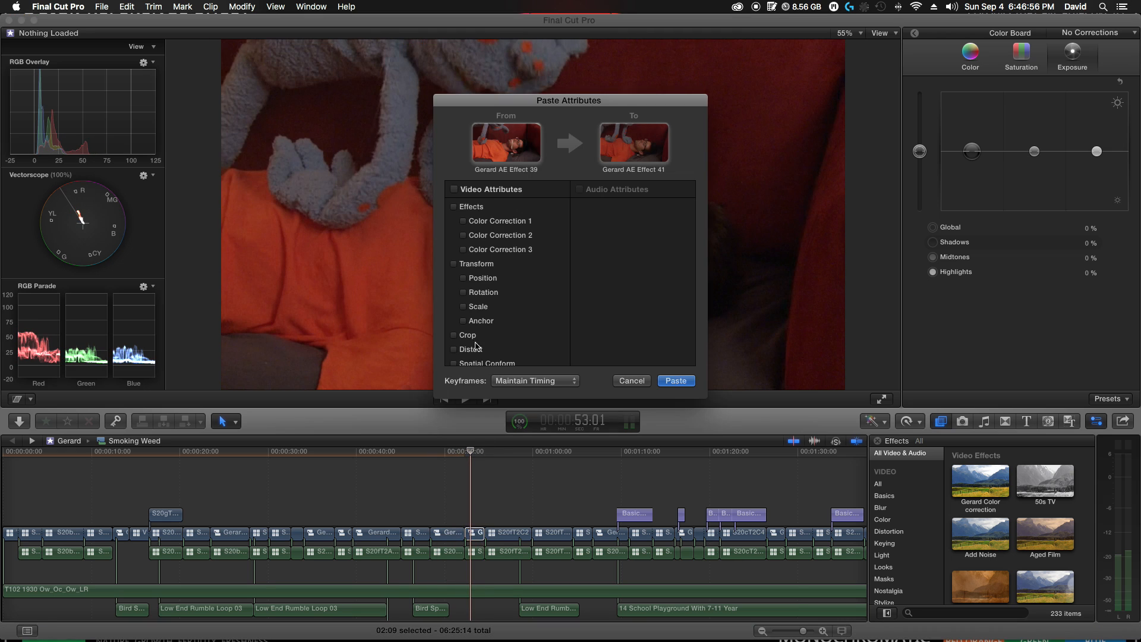
left_click(455, 207)
left_click(674, 380)
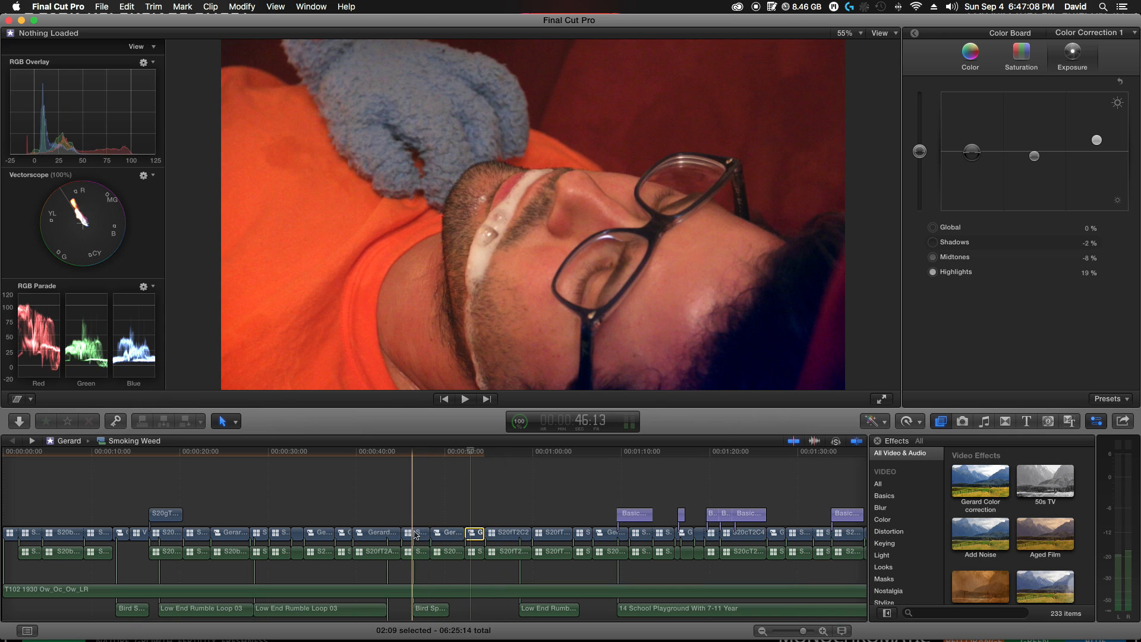
- Copy the attributes of the S20fT2C2 clip at 46:13 and apply its effects to the S20fT2C2 clip at 57:02
left_click(419, 535)
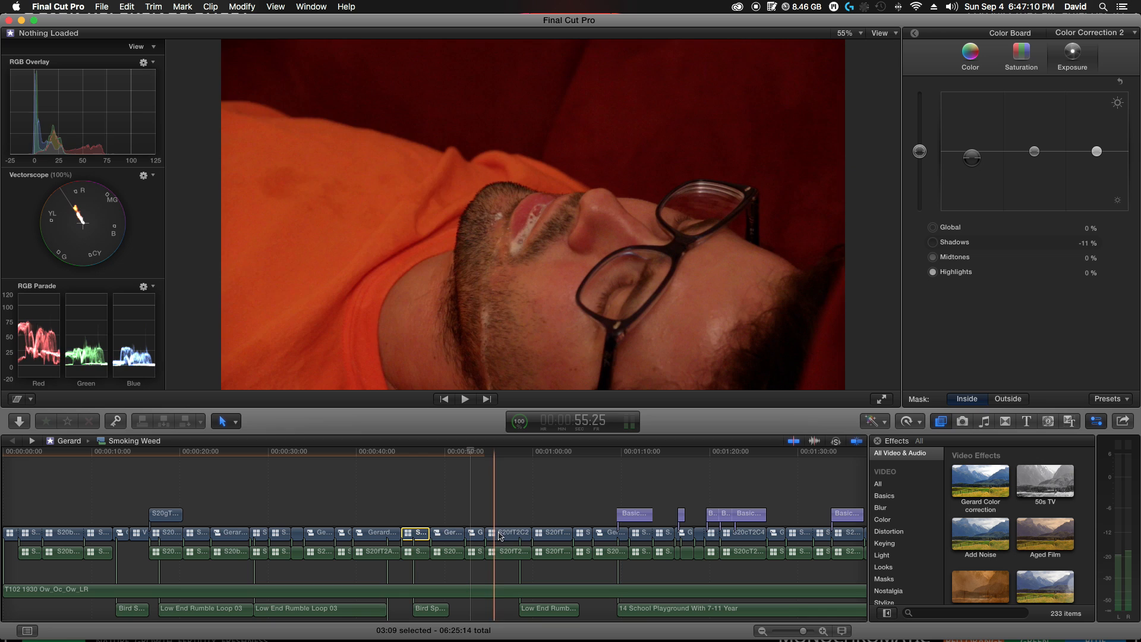
left_click(508, 534)
key("super+shift+v")
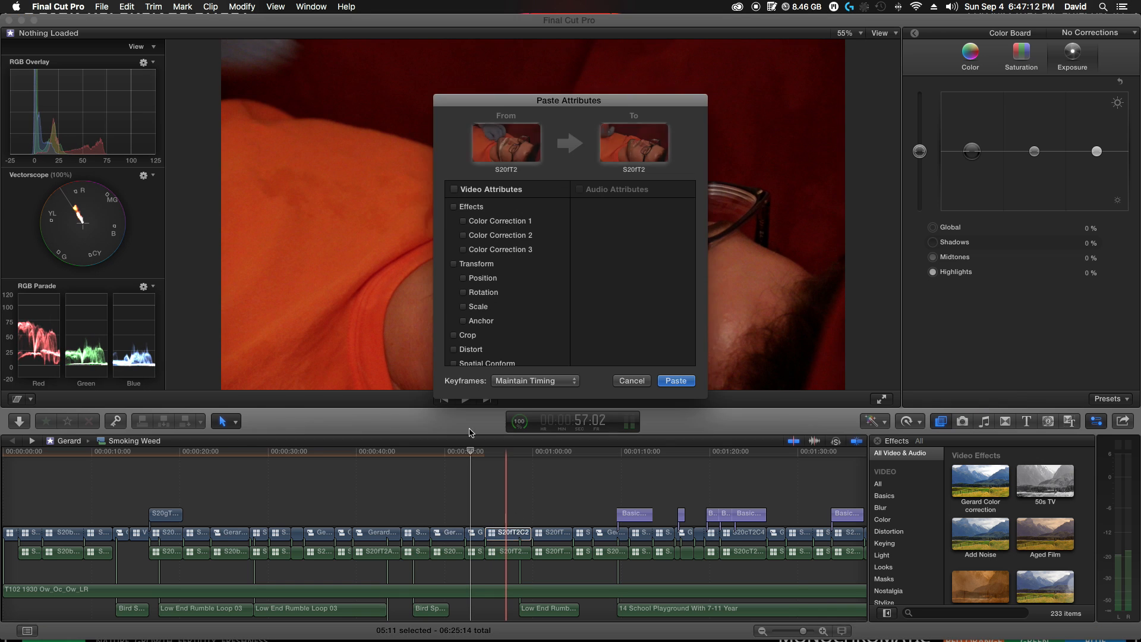
left_click(676, 380)
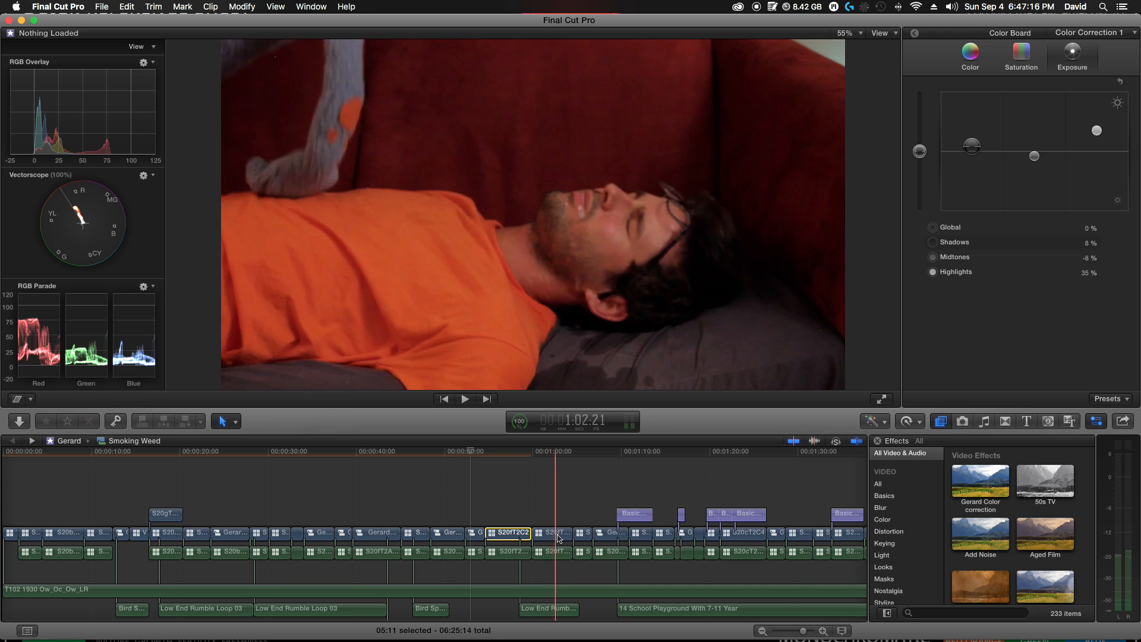
- Apply the copied effects, Color Correction 1 to 3, to the S20fT2 clip at 1:02:09 and park the playhead at 1:01:27
left_click(368, 534)
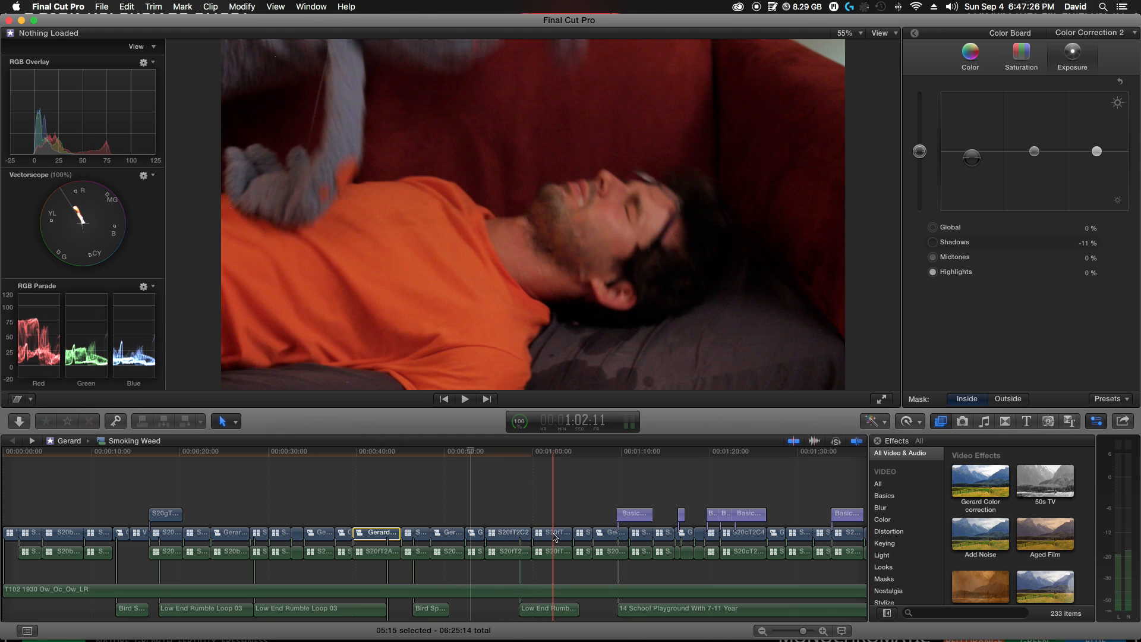
left_click(555, 535)
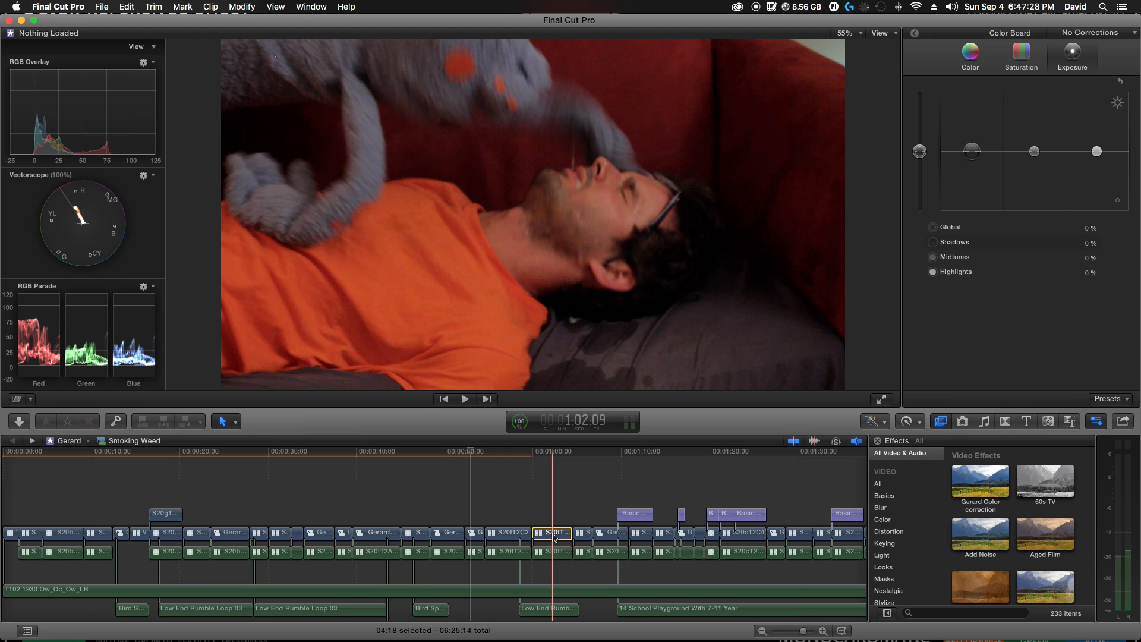
key("super+shift+v")
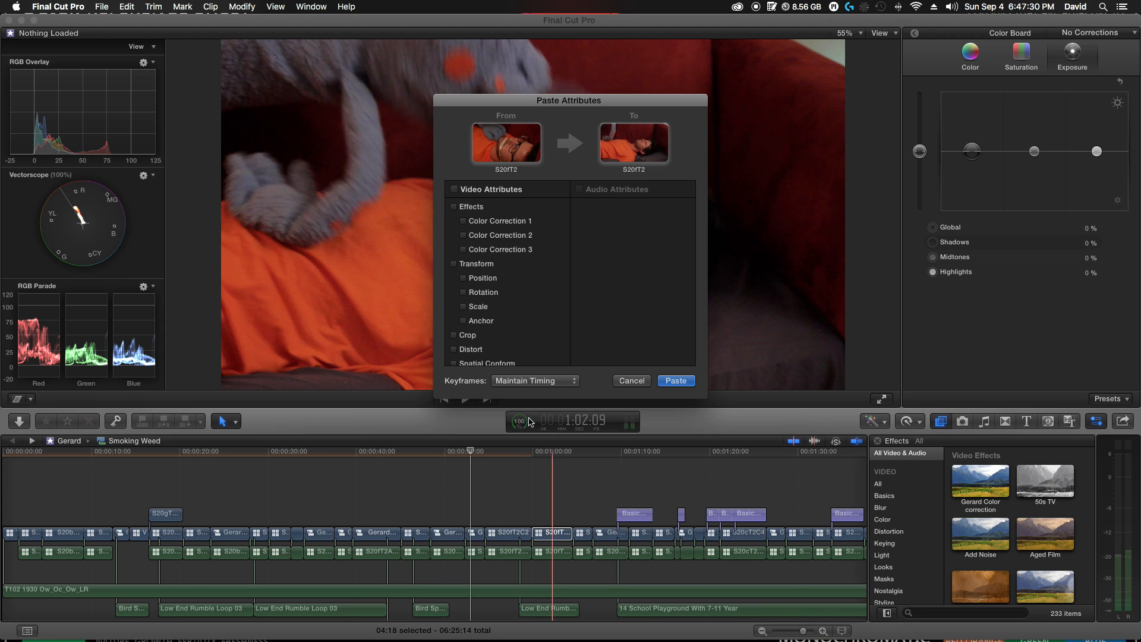
left_click(454, 206)
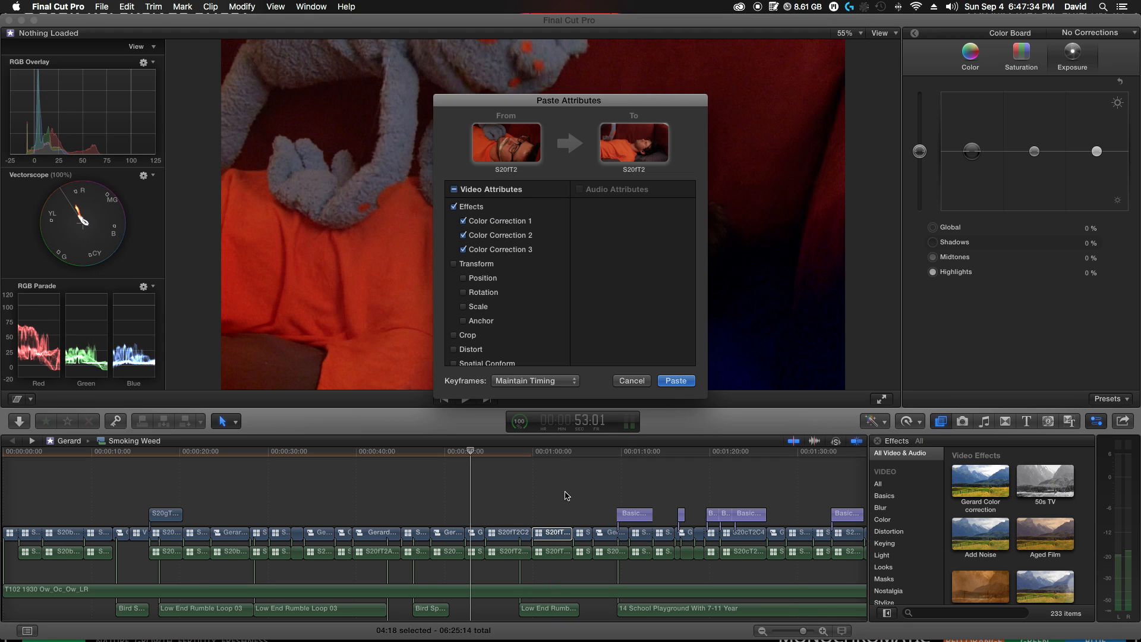
left_click(681, 386)
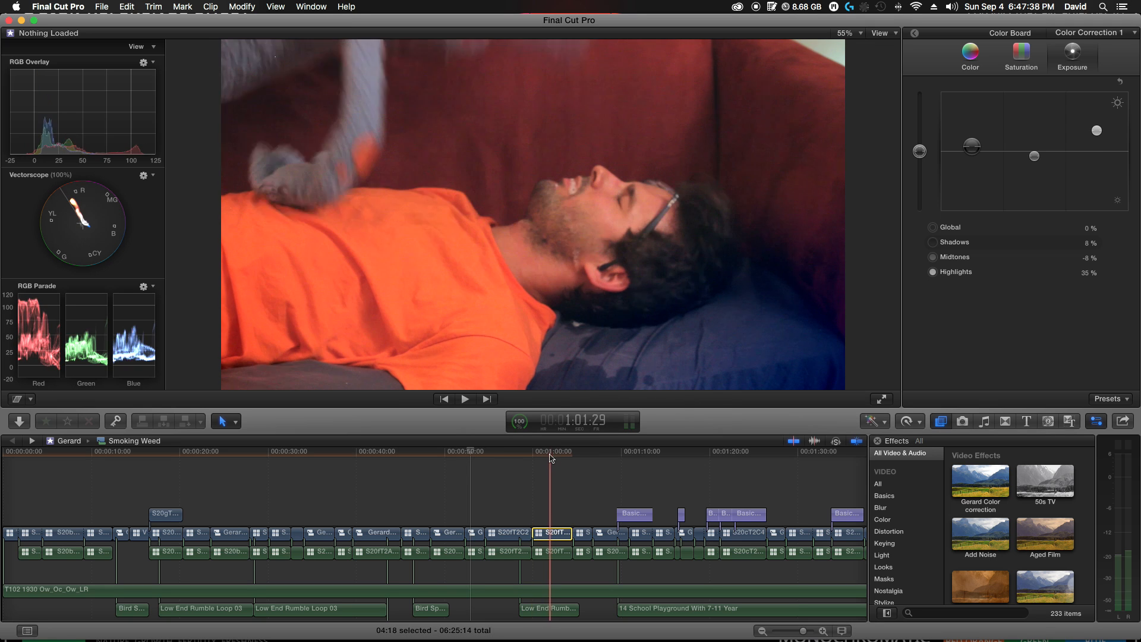
left_click(550, 457)
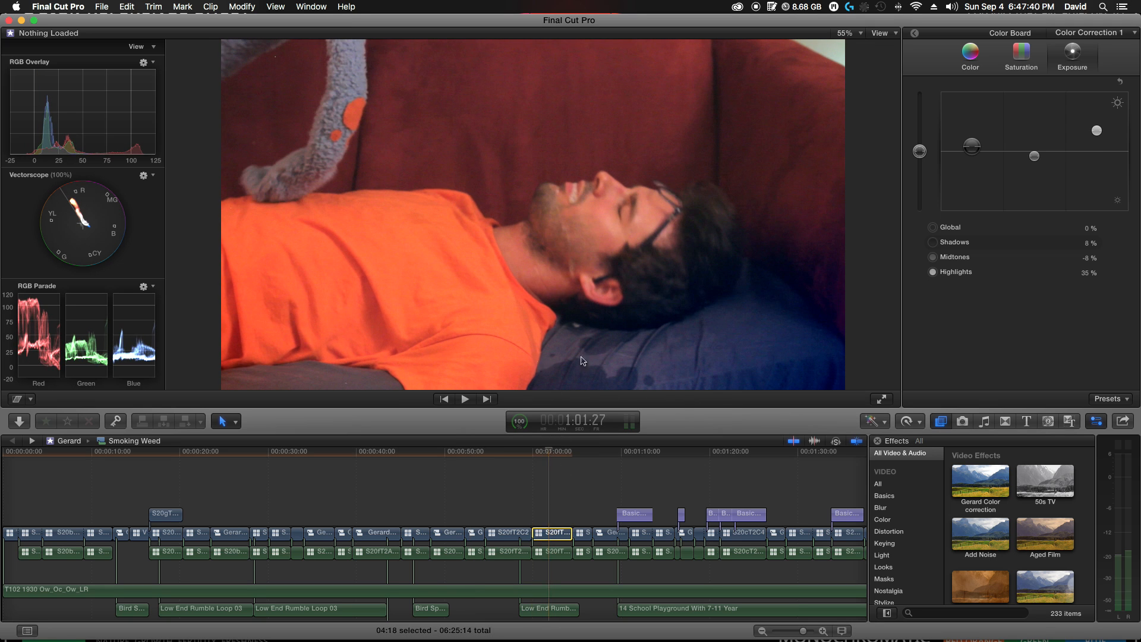
- Turn the clip under the playhead at 1:01:27 into a compound clip named Gerard After Effect 118
right_click(554, 533)
mouse_move(612, 455)
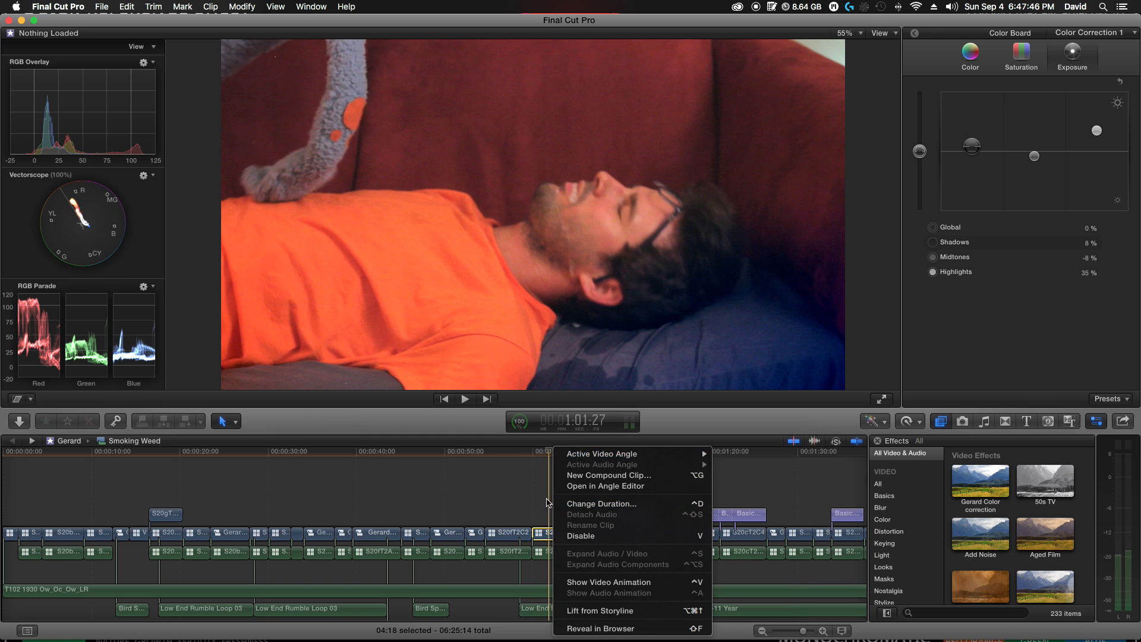
left_click(540, 533)
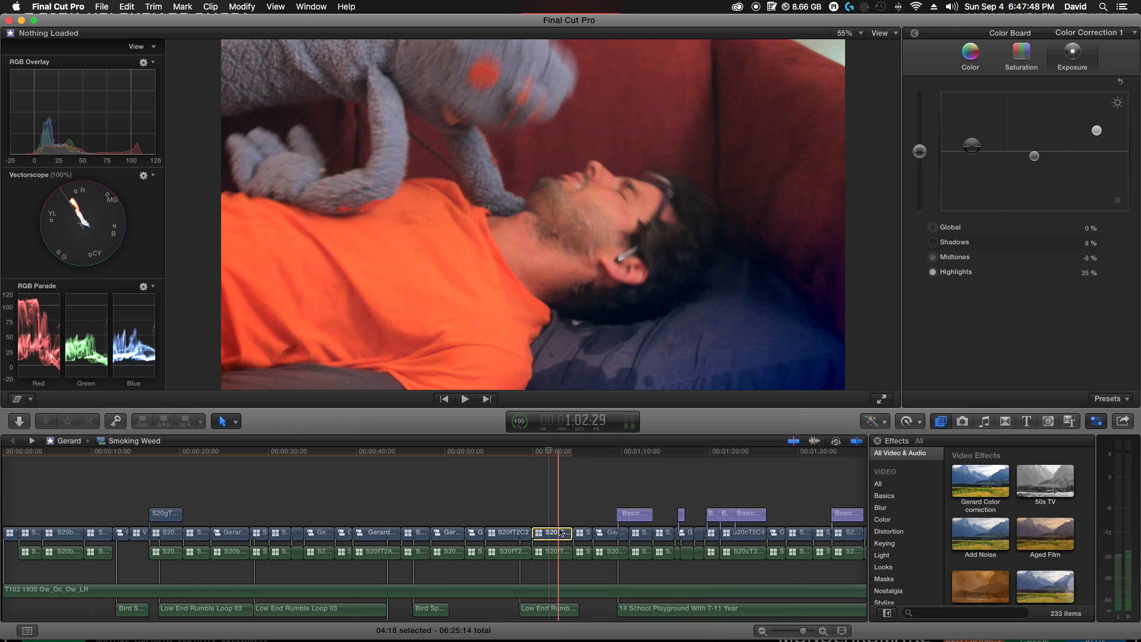
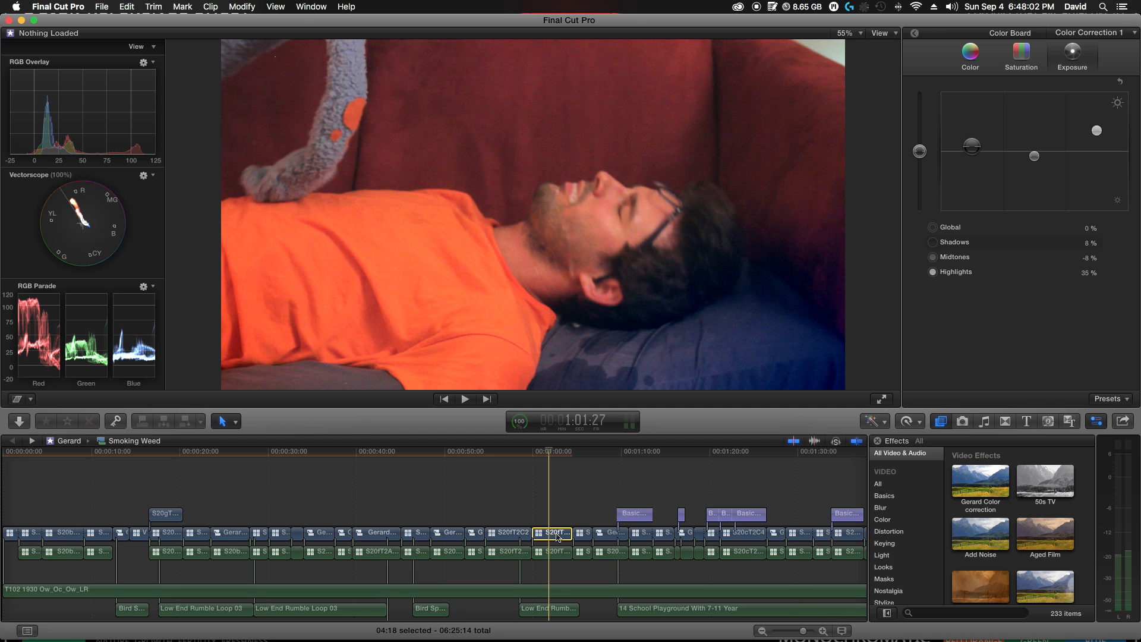
right_click(560, 538)
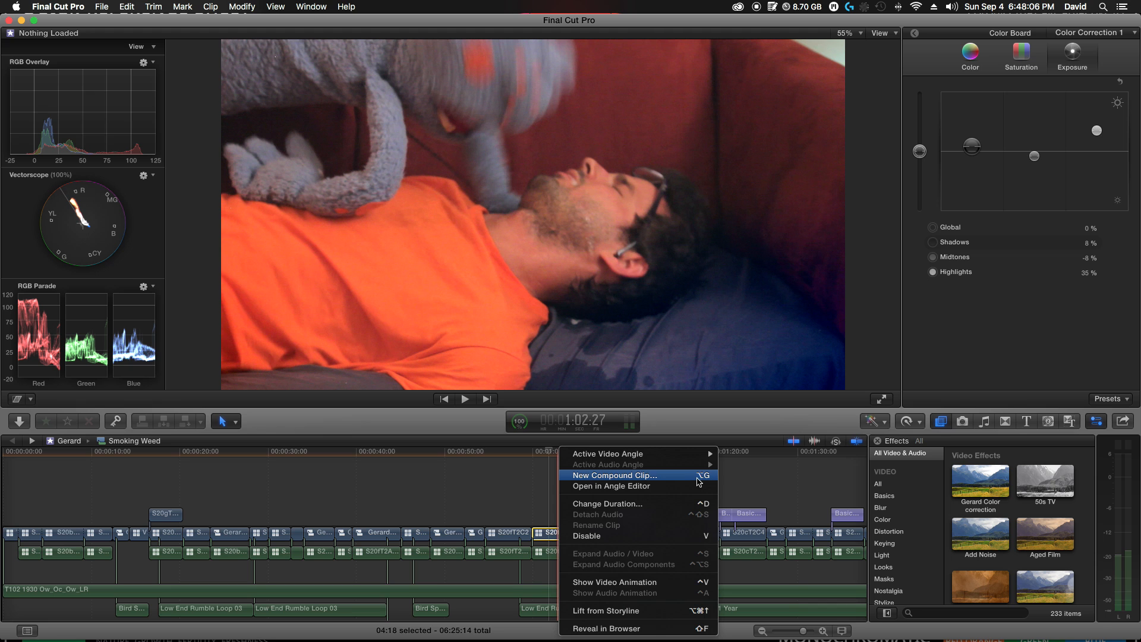
left_click(591, 477)
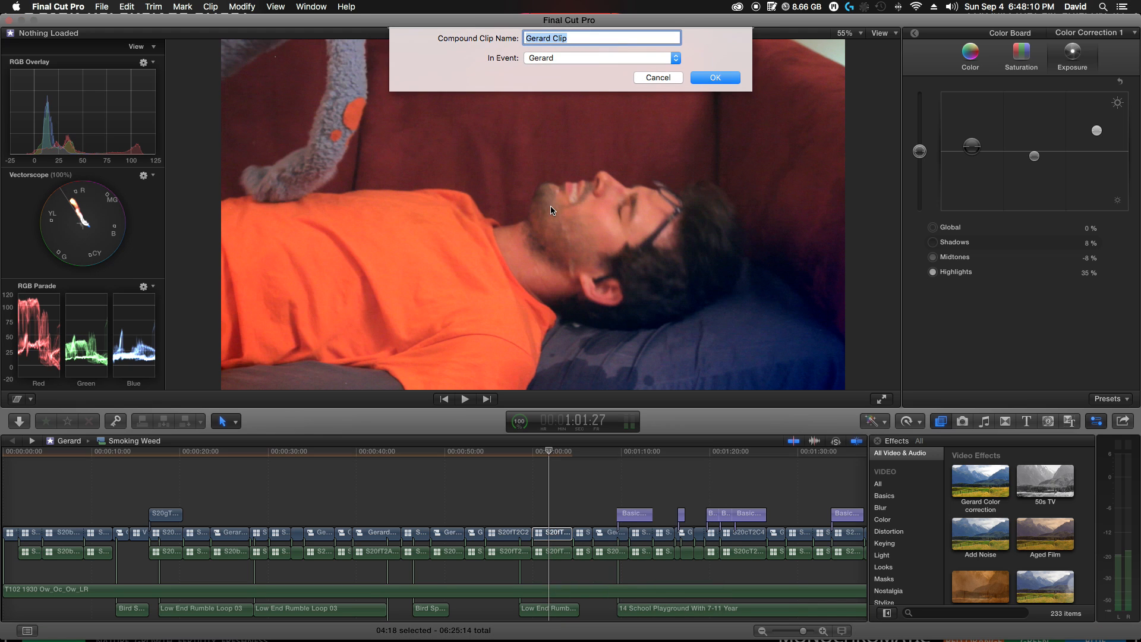
type("Ger")
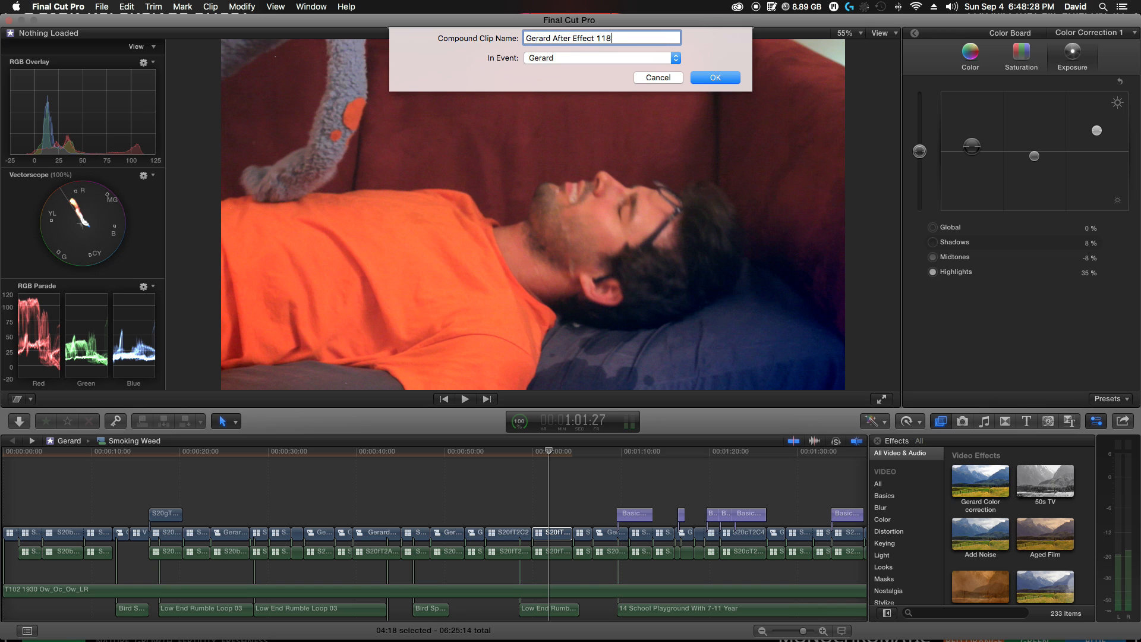
left_click(702, 77)
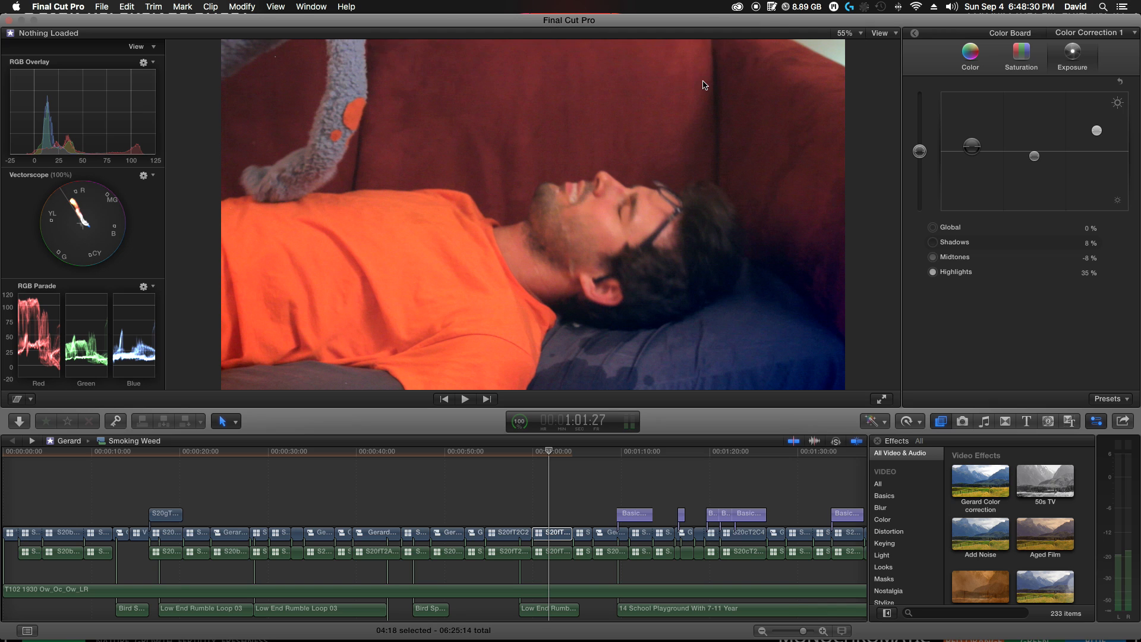
- Open the Gerard After Effect 118 compound clip and stack a duplicate of its clip directly above the original
left_click(554, 531)
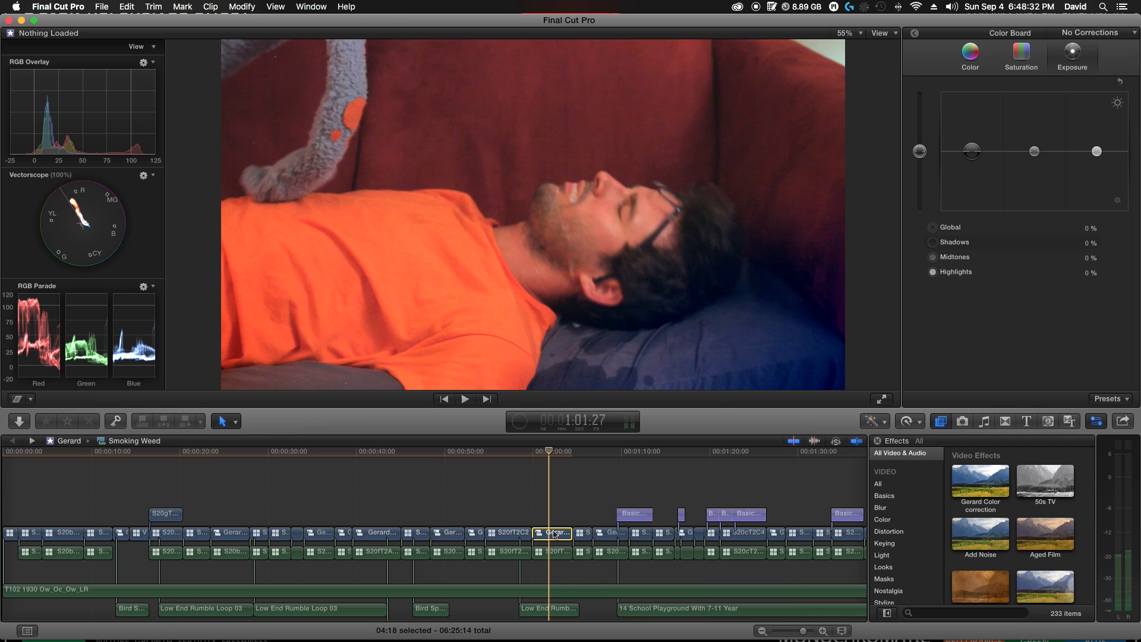
double_click(555, 533)
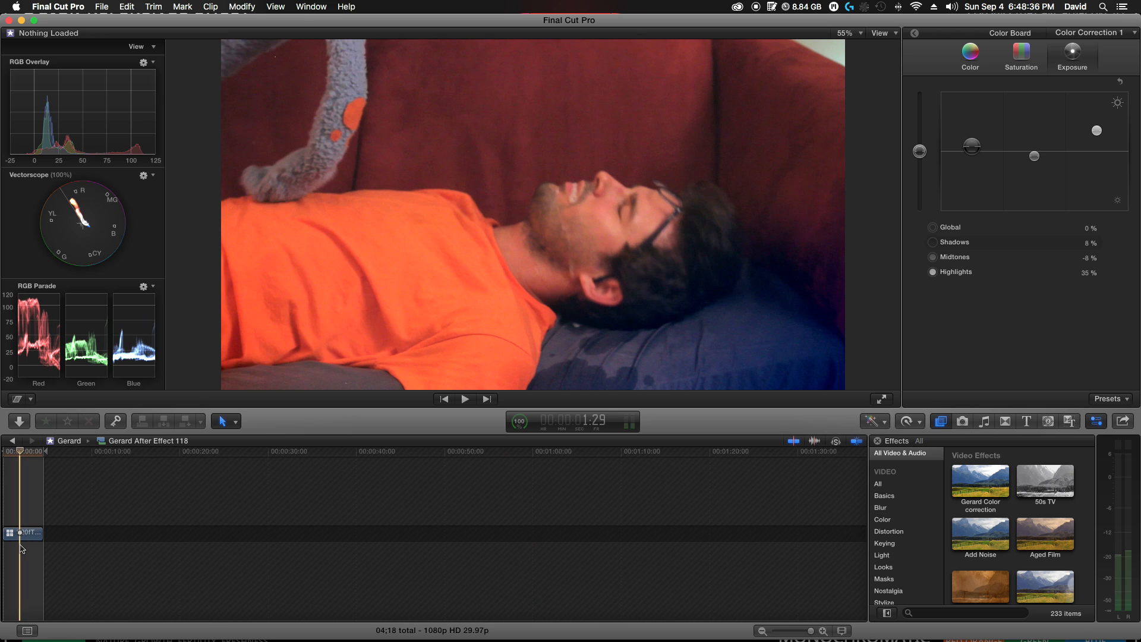
scroll(20, 548, "left", 2)
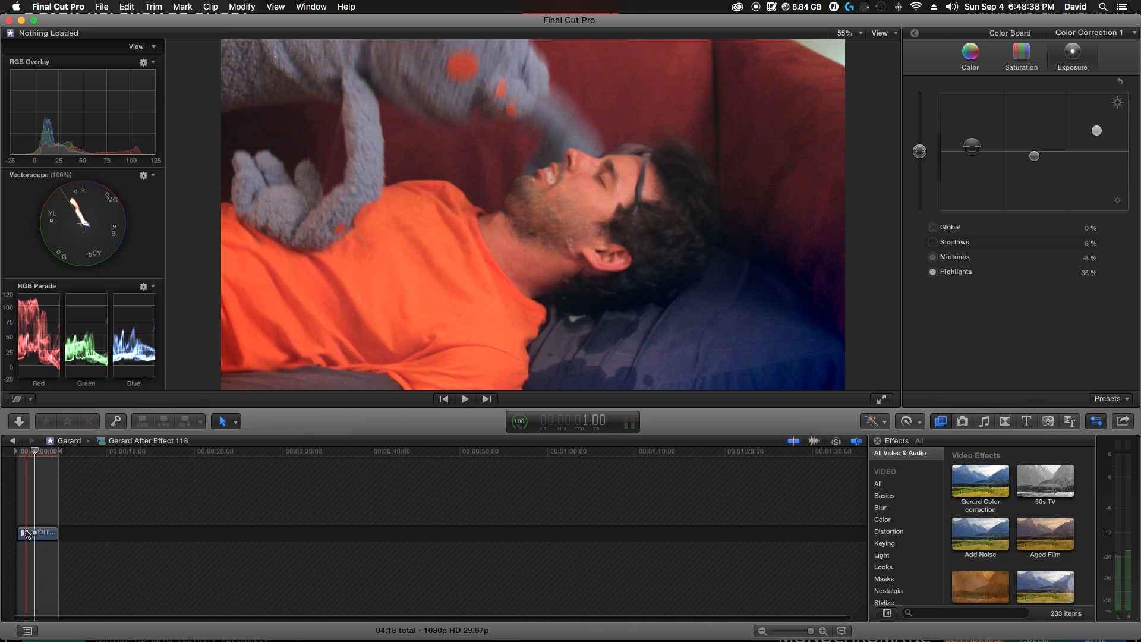
left_click(37, 533)
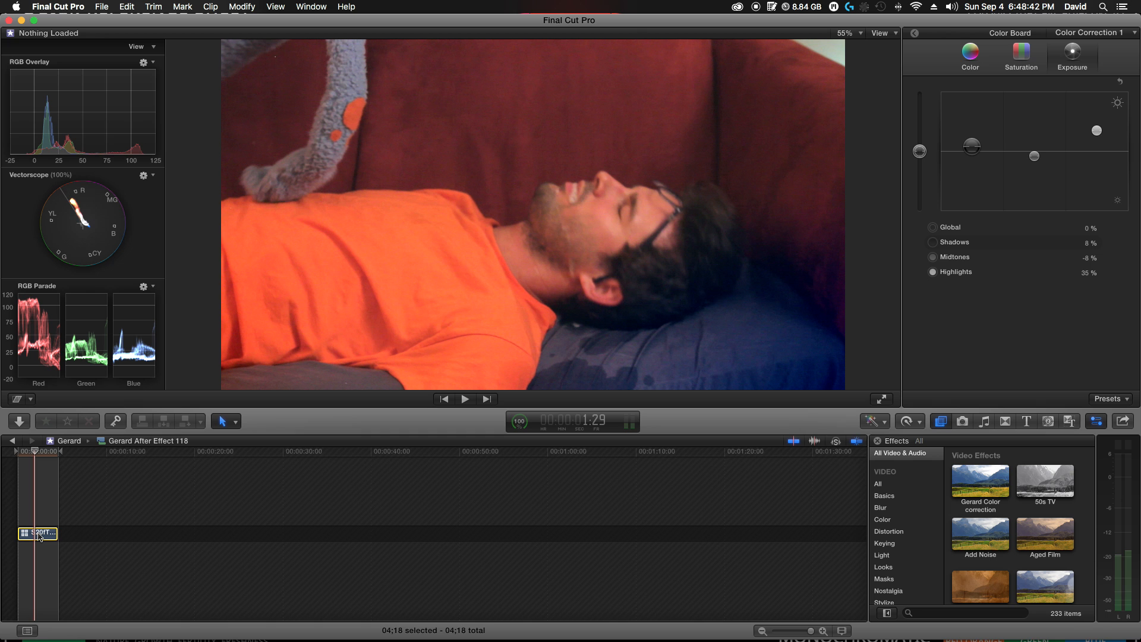
left_click_drag(38, 537, 37, 521)
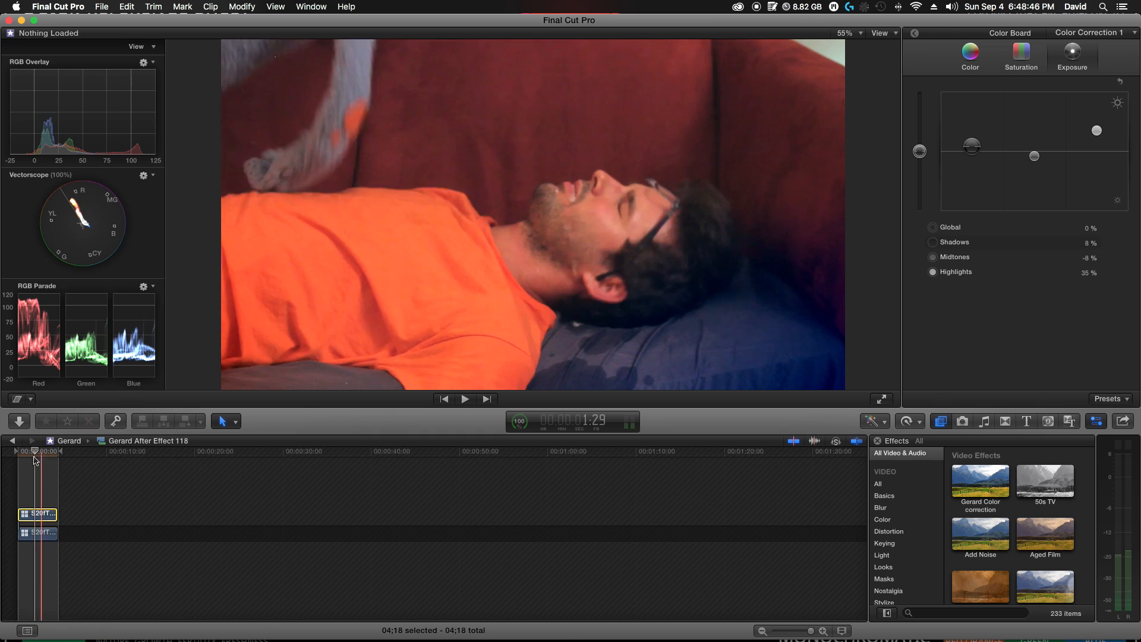
- Apply the Draw Mask effect from the Masks category to the upper duplicate clip
left_click(27, 455)
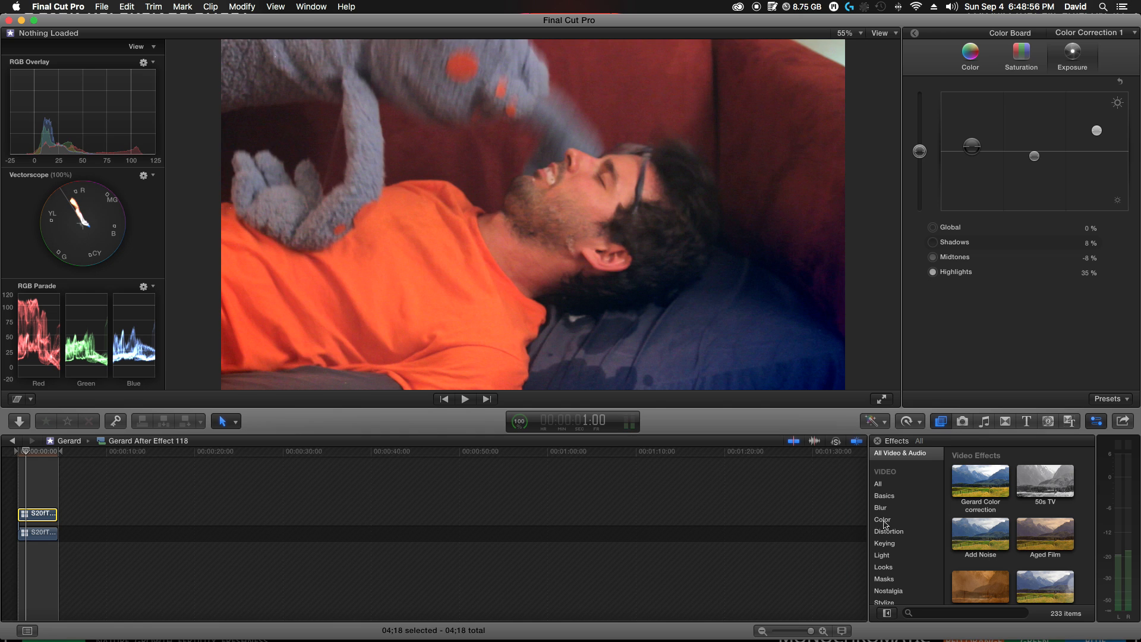
left_click(984, 422)
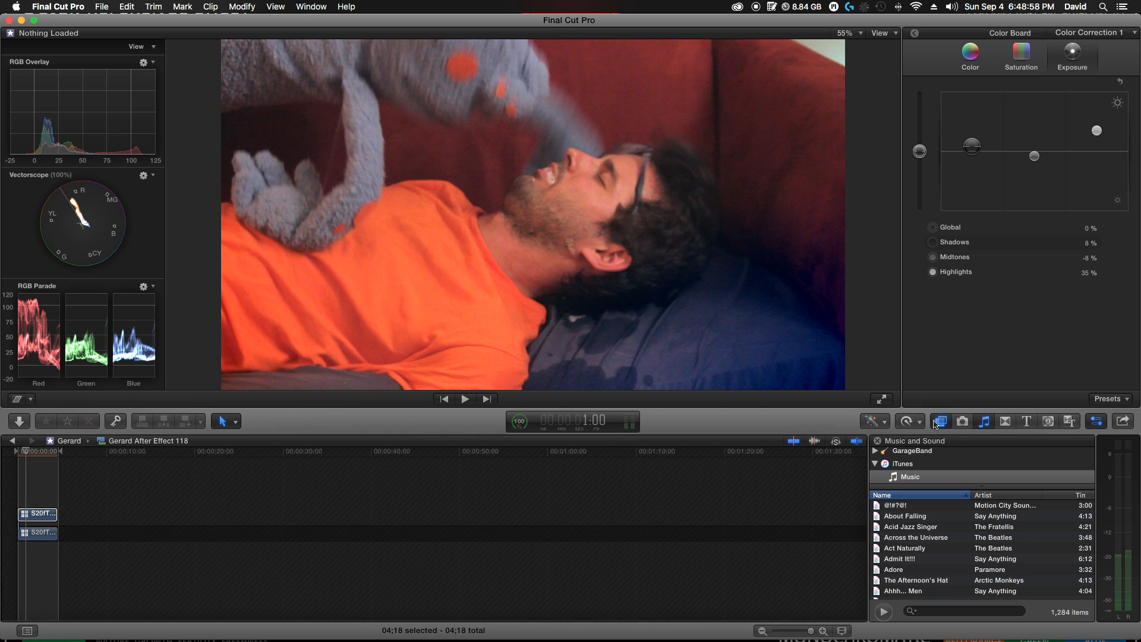
left_click(940, 421)
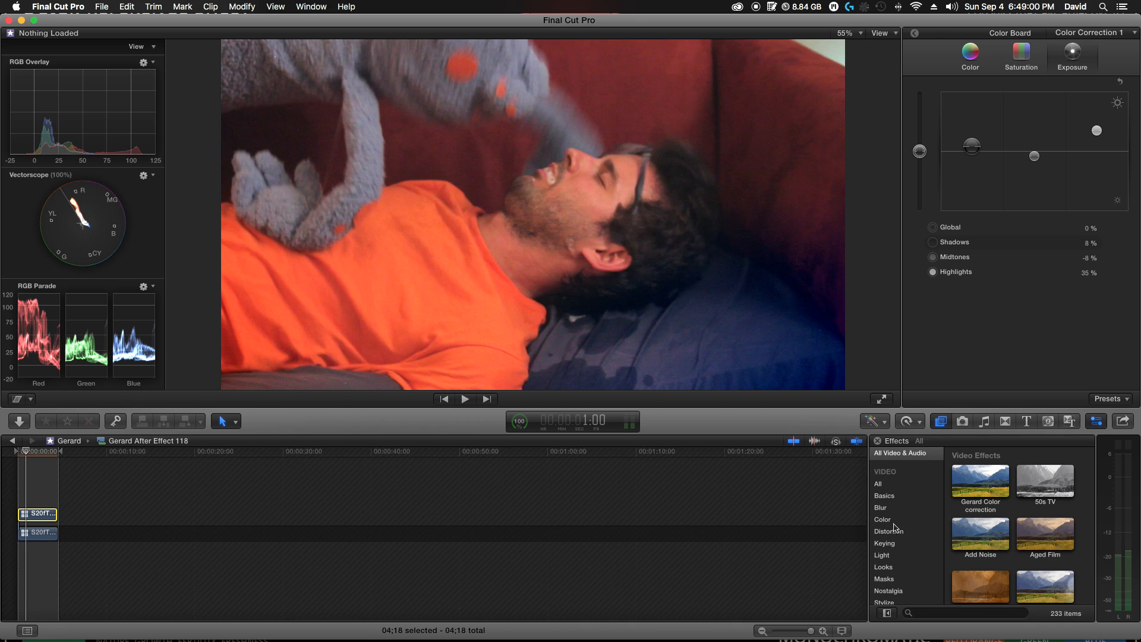
scroll(894, 548, "down", 1)
left_click(885, 559)
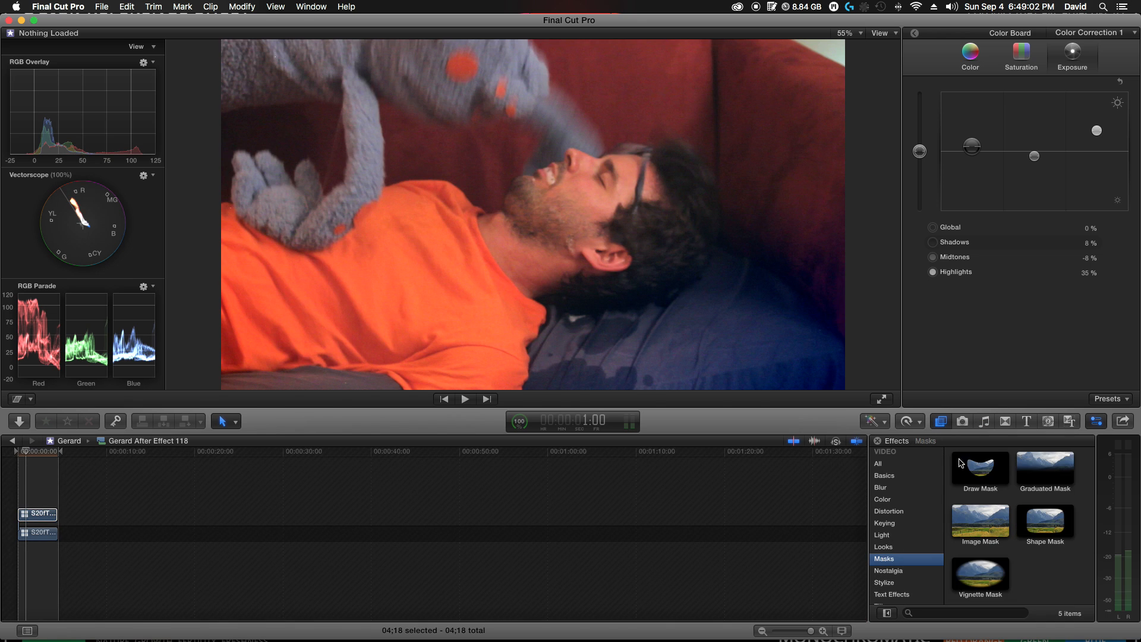
left_click(987, 472)
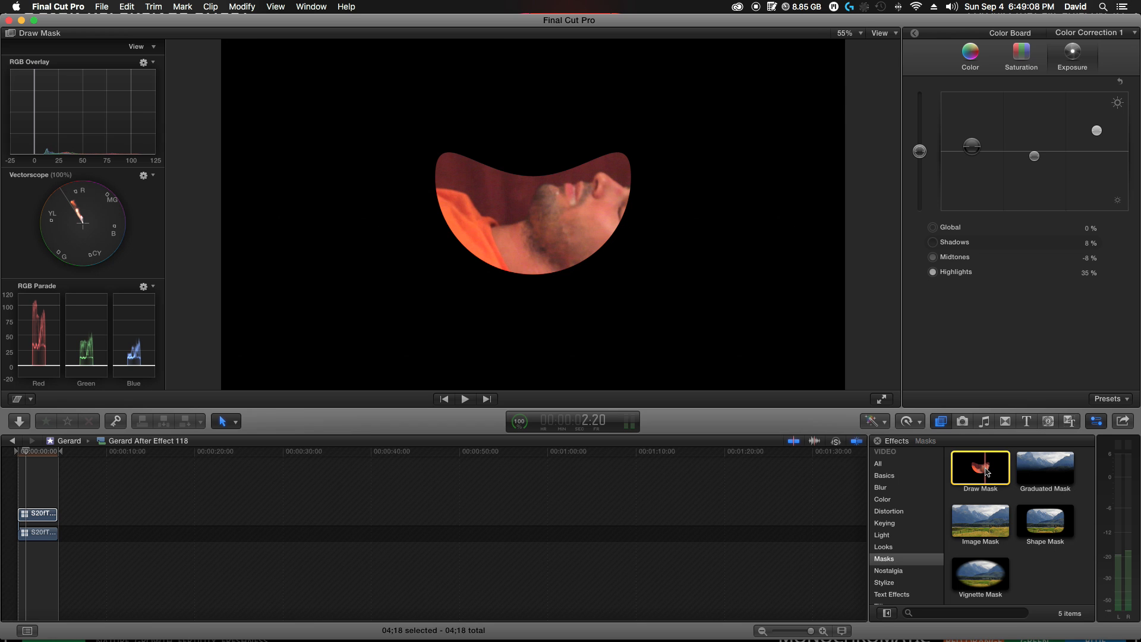
double_click(987, 471)
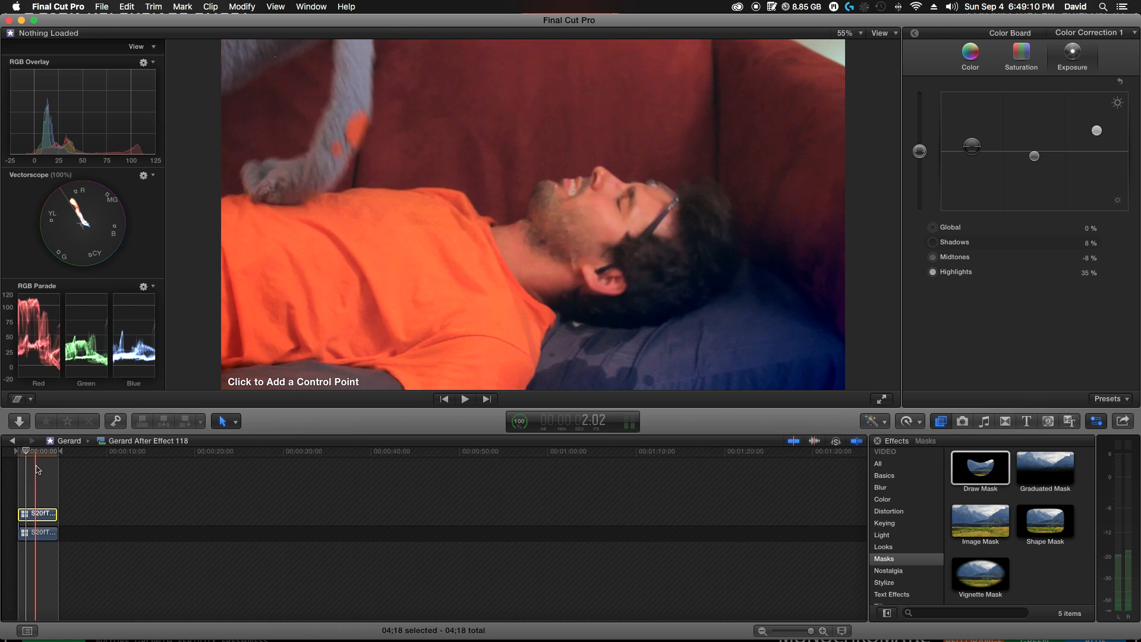
- Park the playhead at the clip's start, enlarge the viewer, hide the inspector and set the viewer zoom to 50%
left_click(20, 454)
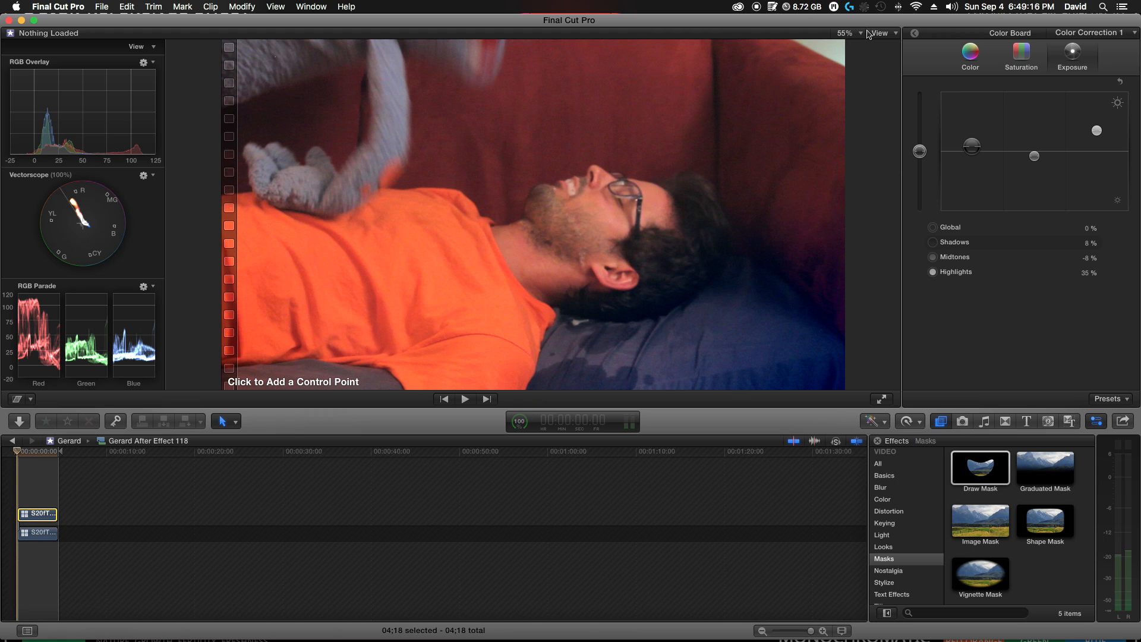
left_click_drag(535, 407, 480, 607)
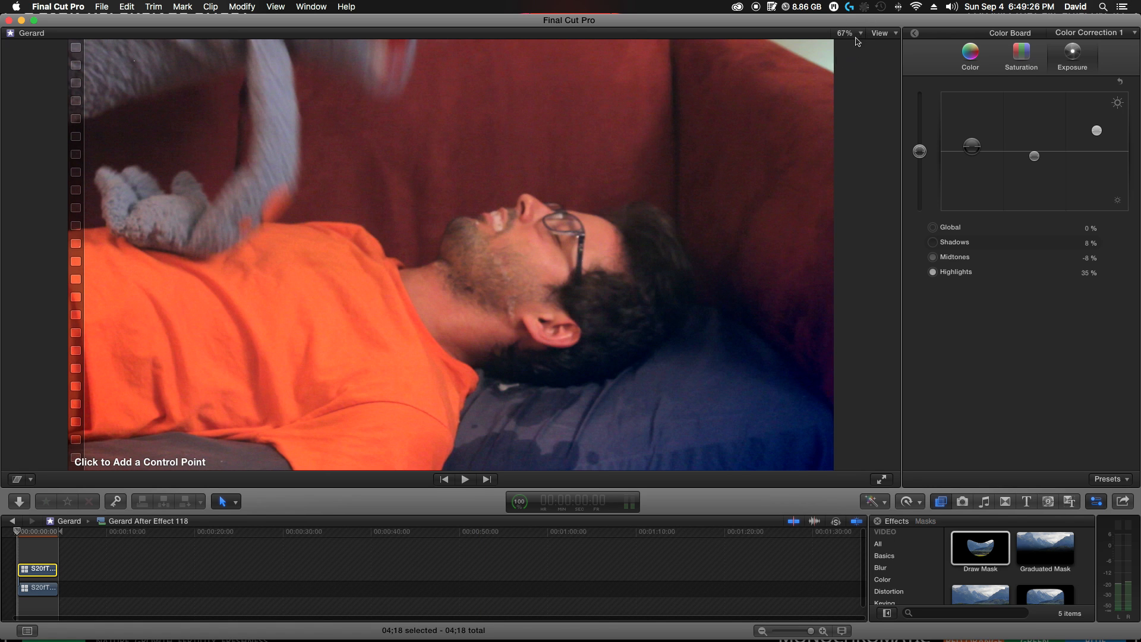
left_click(857, 36)
left_click(857, 93)
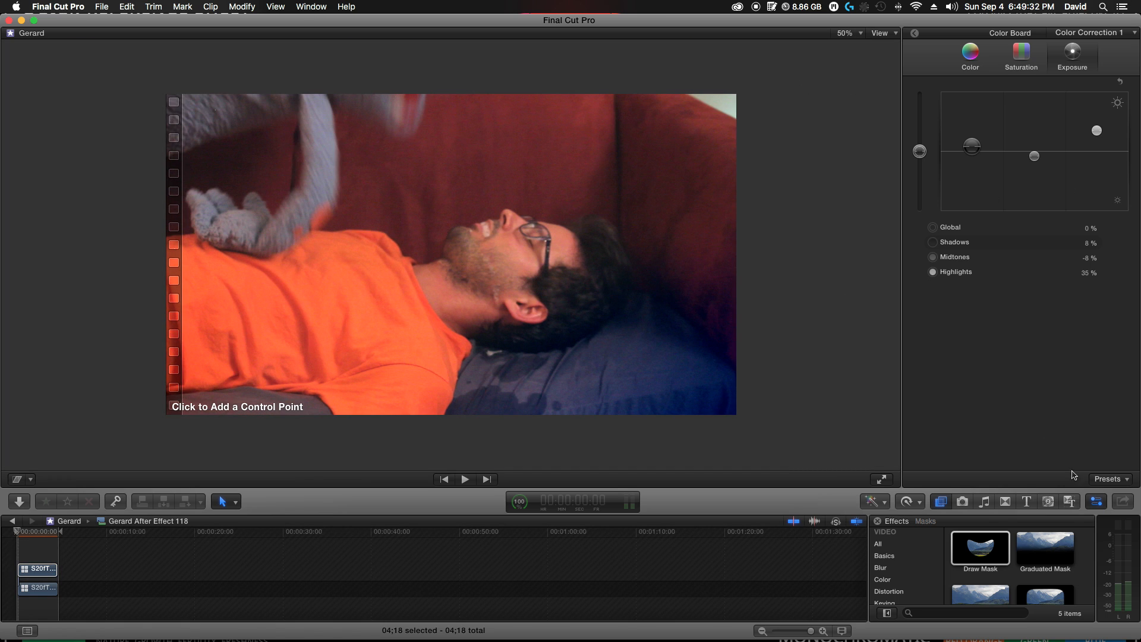
left_click(1097, 501)
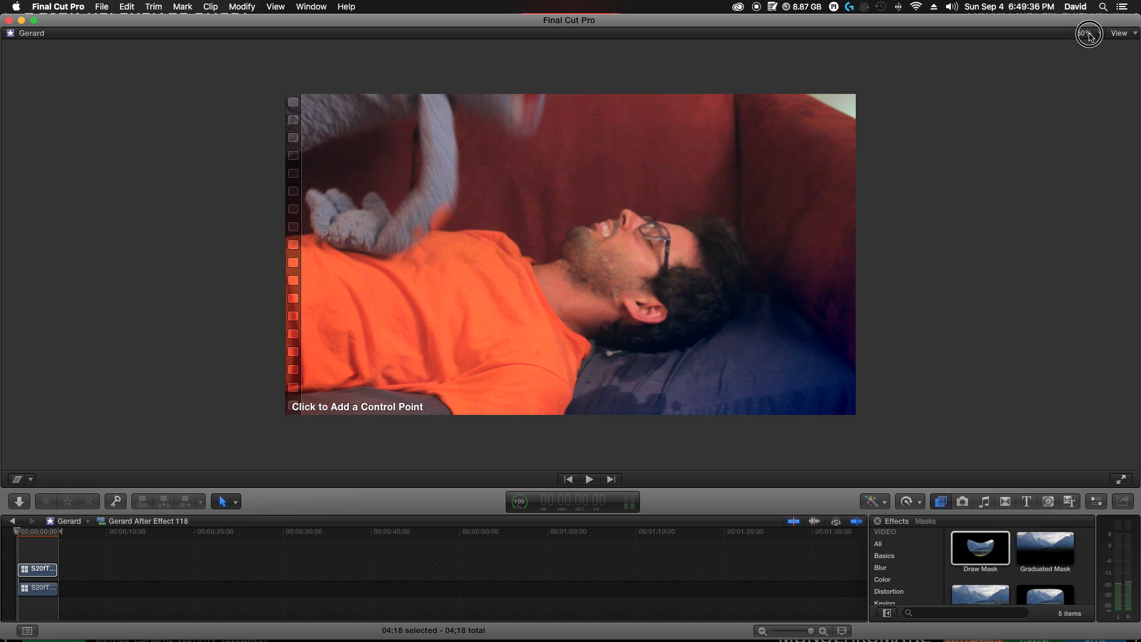
left_click(1088, 34)
left_click(1082, 105)
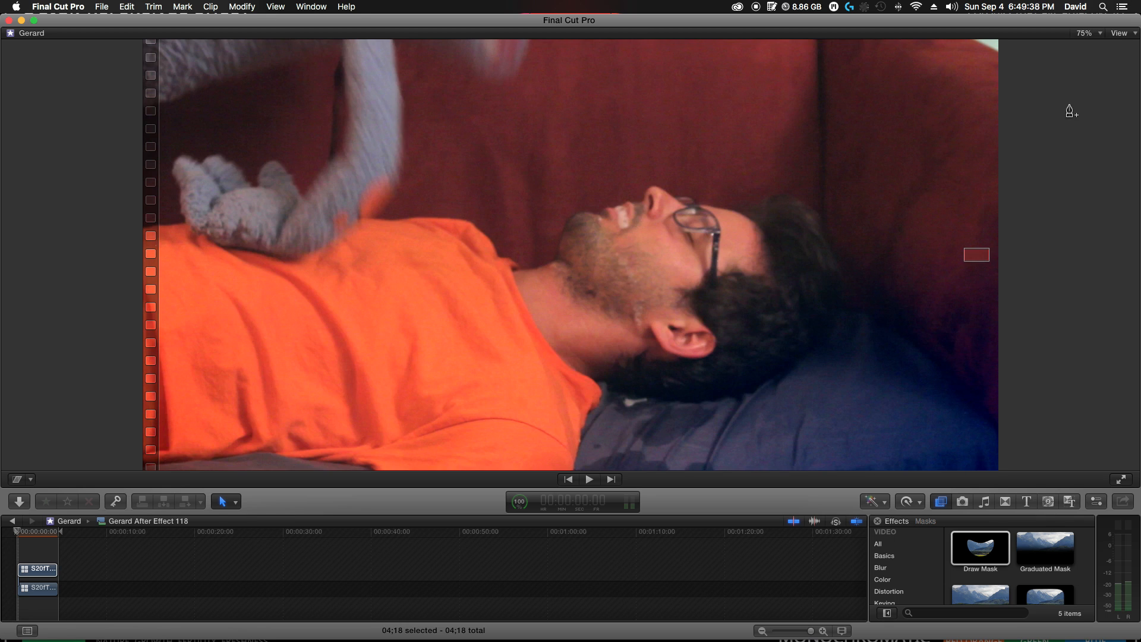
left_click(1098, 34)
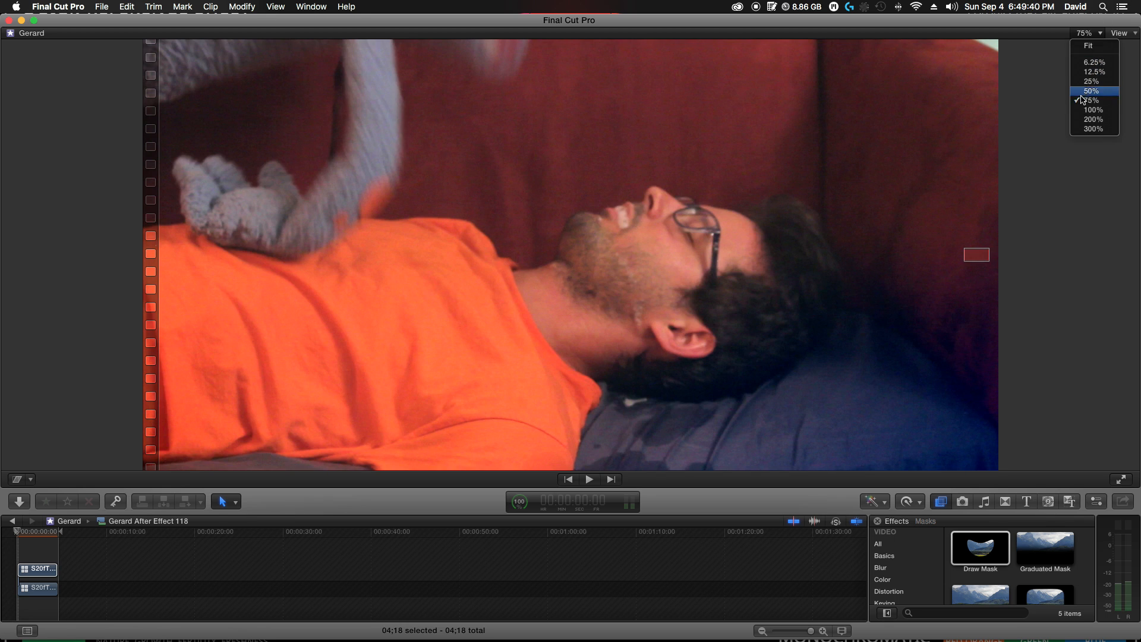
left_click(1084, 99)
left_click(1088, 33)
left_click(1089, 92)
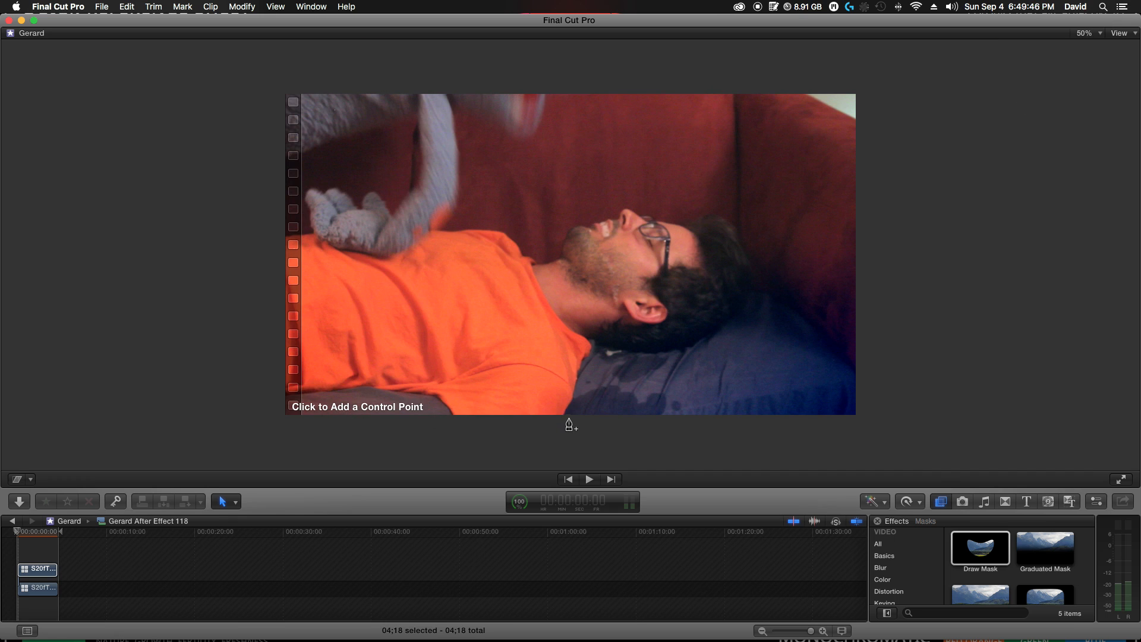
- Draw a closed mask around the dark patch at the pillow's lower edge beside the orange shirt and refine its control points
left_click(565, 418)
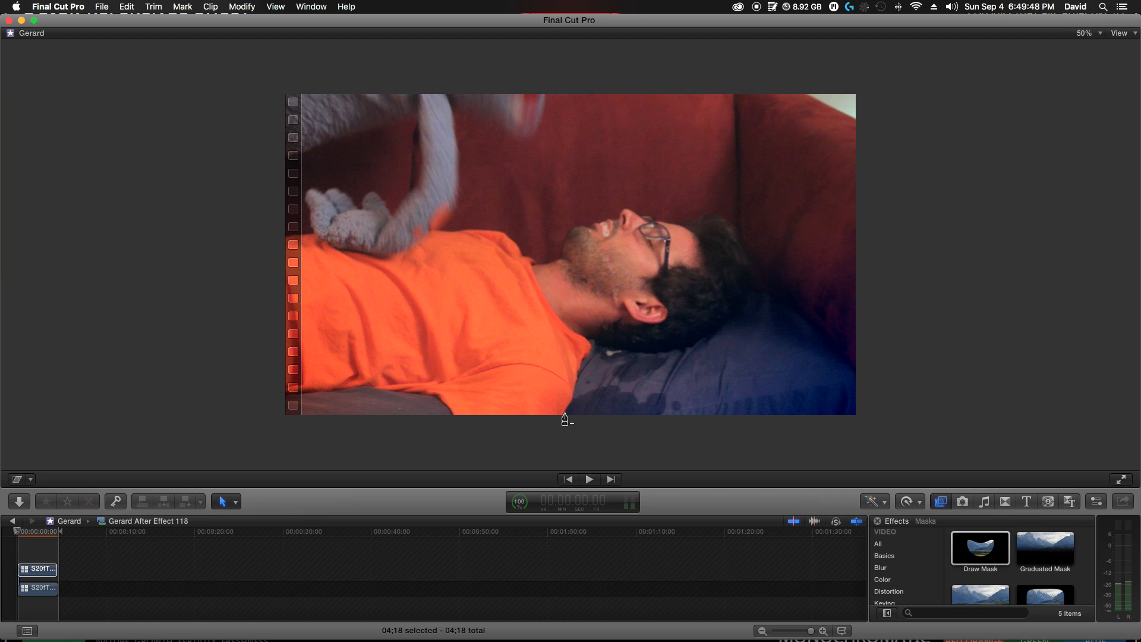
left_click(574, 400)
left_click(586, 393)
left_click(607, 387)
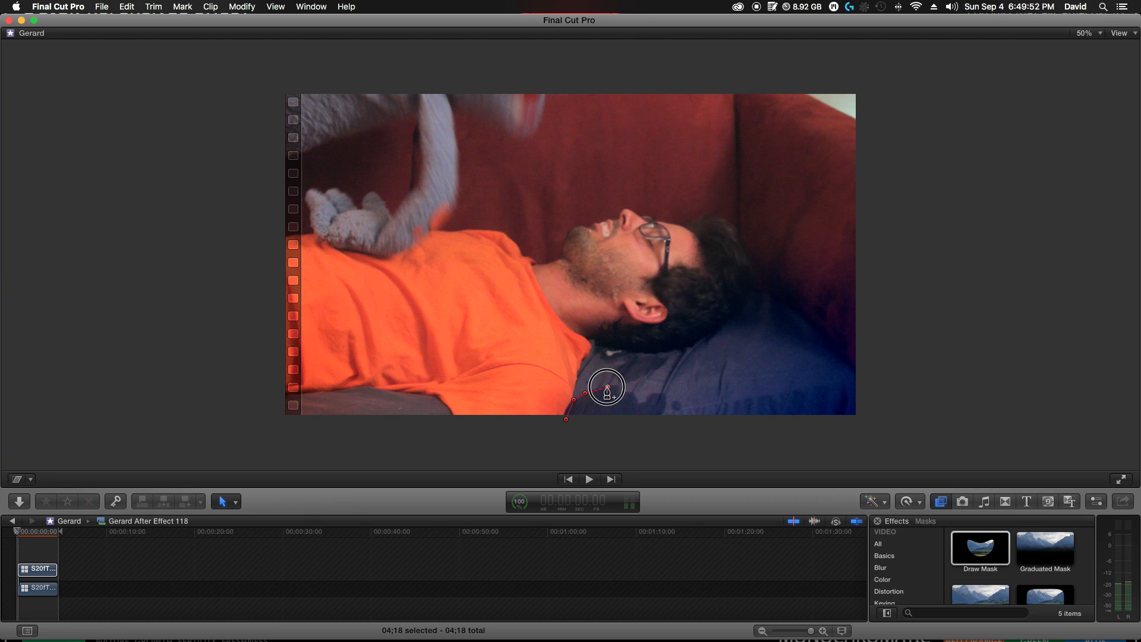
left_click(620, 388)
left_click(623, 392)
left_click(630, 392)
left_click(638, 400)
left_click(645, 403)
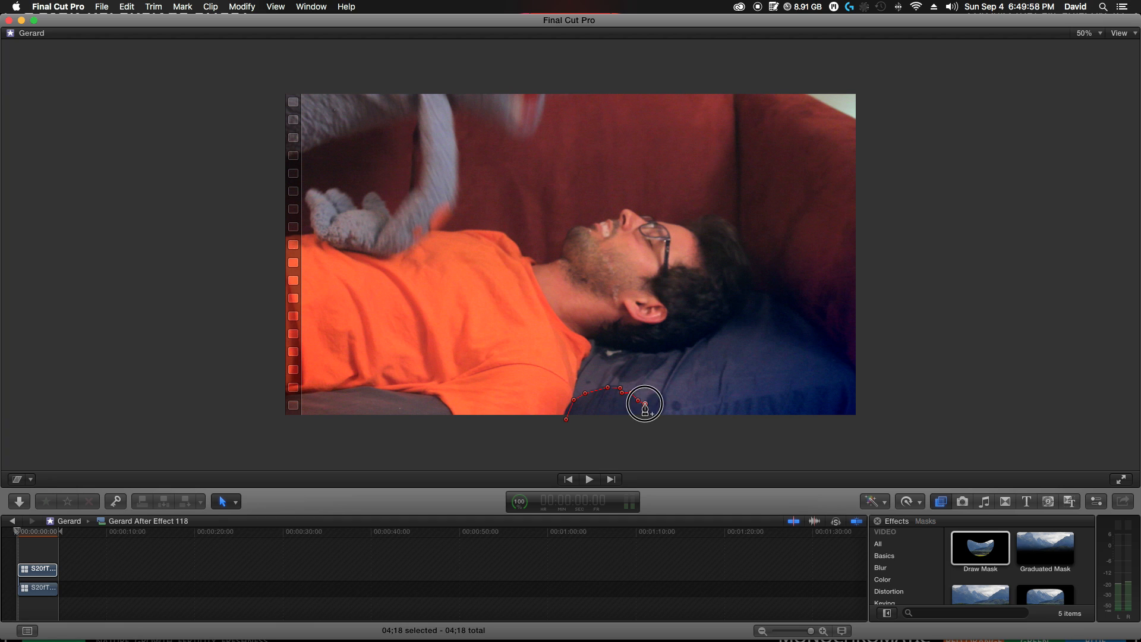
left_click(648, 397)
left_click(659, 394)
left_click(666, 396)
left_click(664, 408)
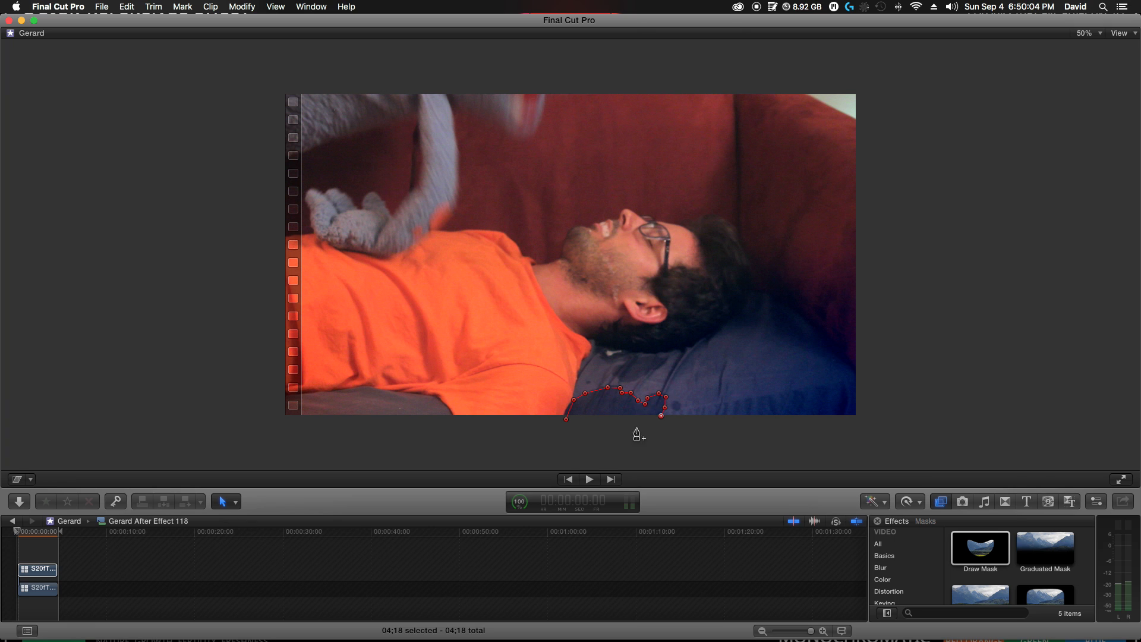
left_click(567, 420)
left_click_drag(567, 419, 607, 387)
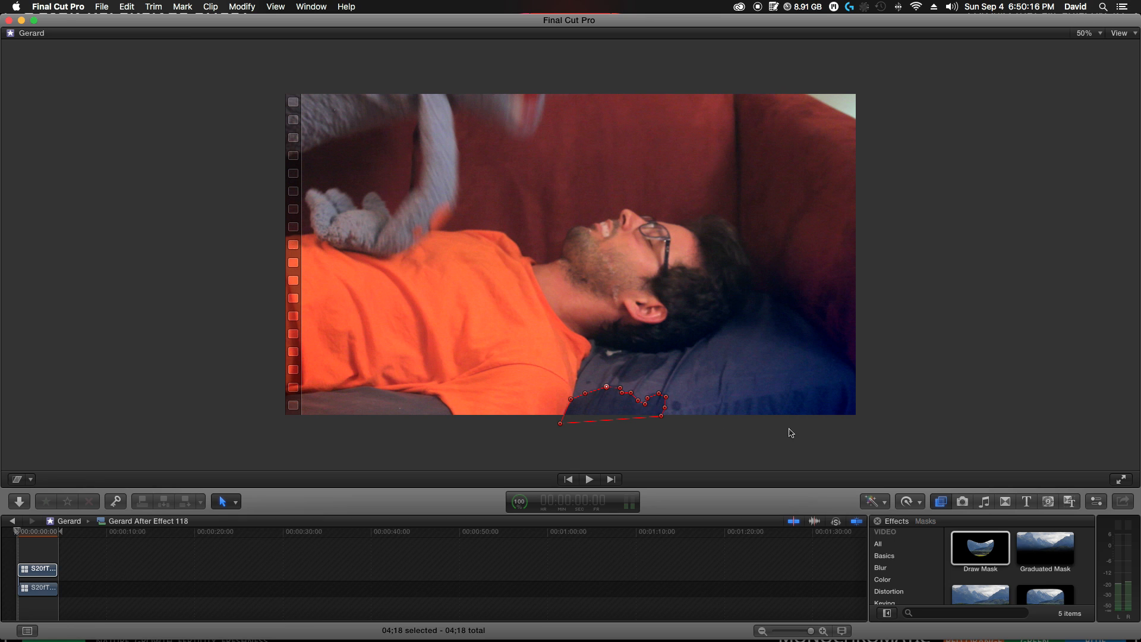
- Show the inspector and try the Bezier shape type on the Draw Mask, returning it to Linear
left_click(1100, 503)
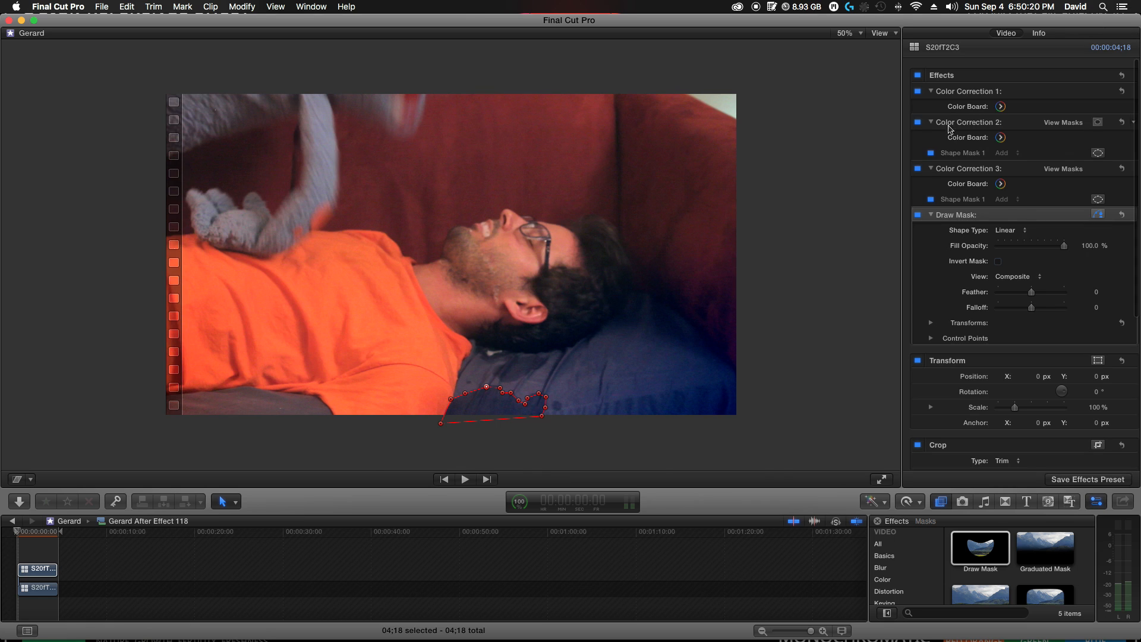
left_click(1009, 231)
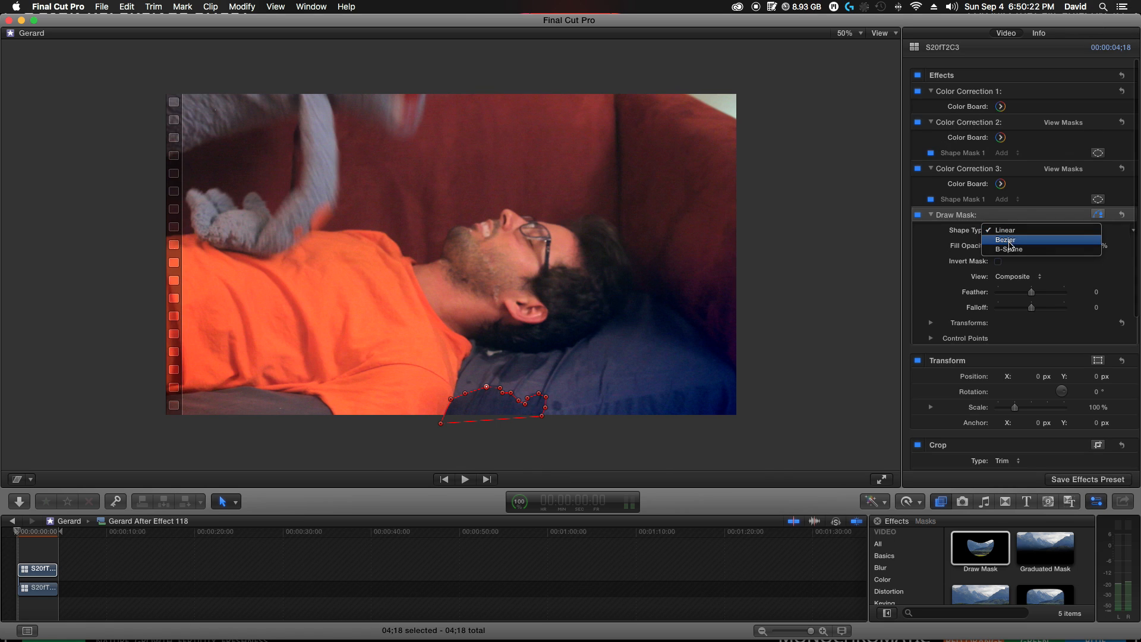
left_click(1007, 241)
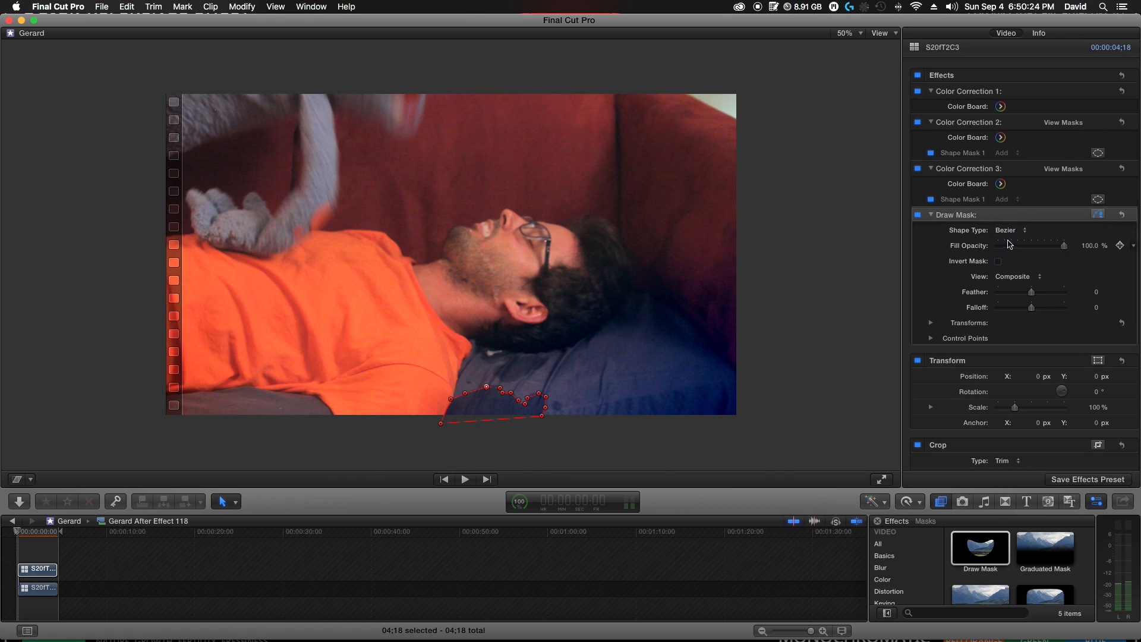
left_click(1018, 234)
left_click(1017, 239)
left_click(1011, 230)
left_click(1006, 211)
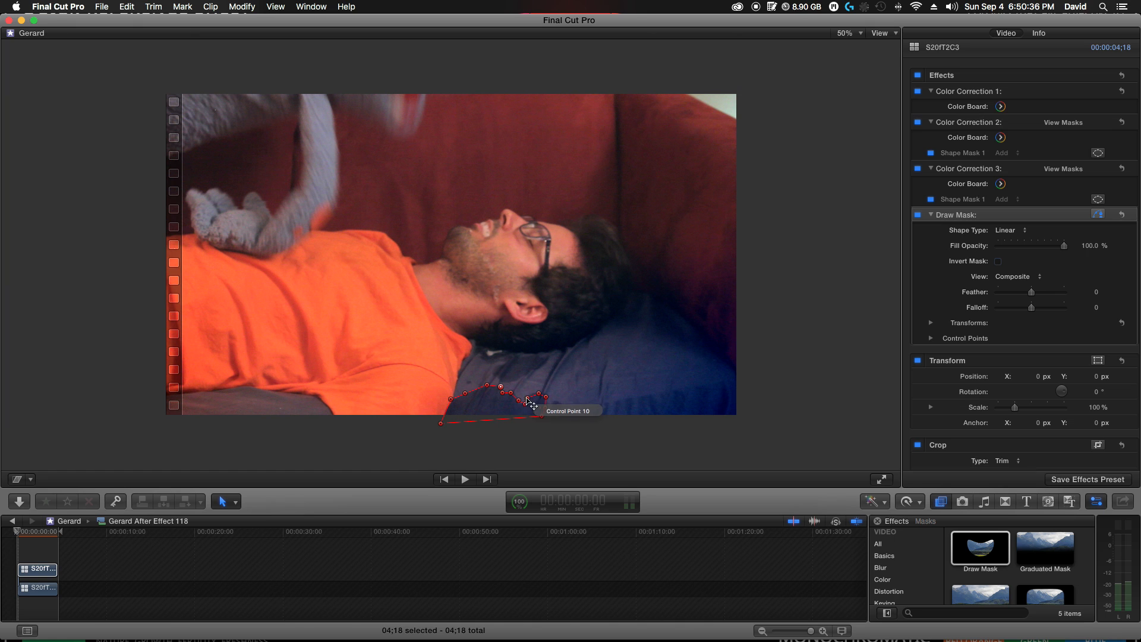
- Nudge the Draw Mask's control points at the end of the dark pillow patch farthest from the orange shirt
left_click(526, 396)
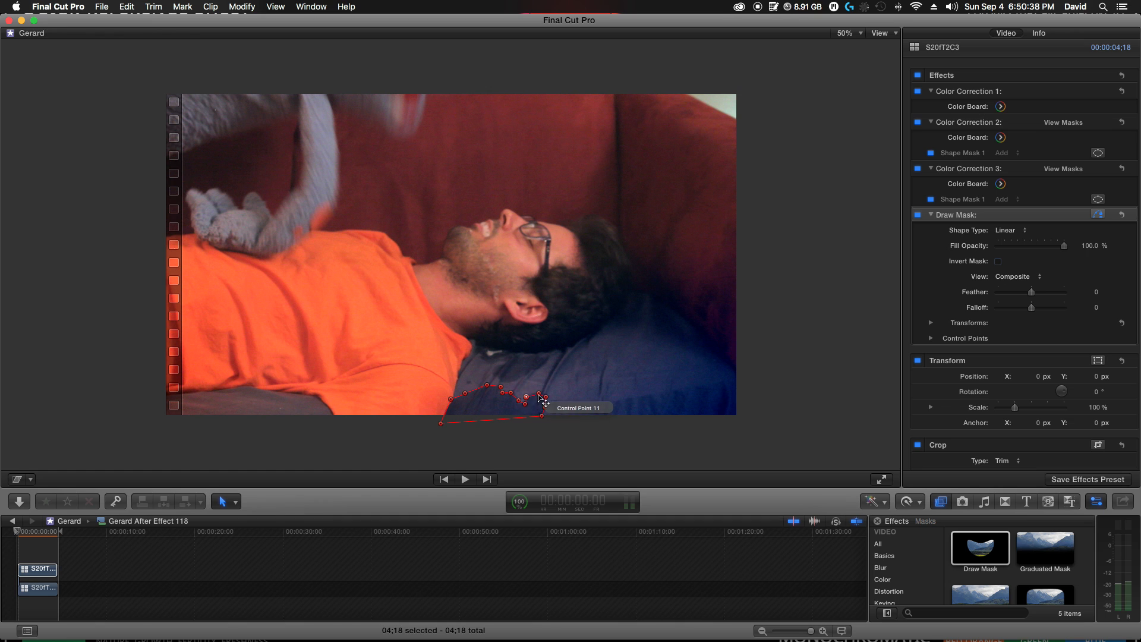
left_click(539, 393)
left_click(546, 397)
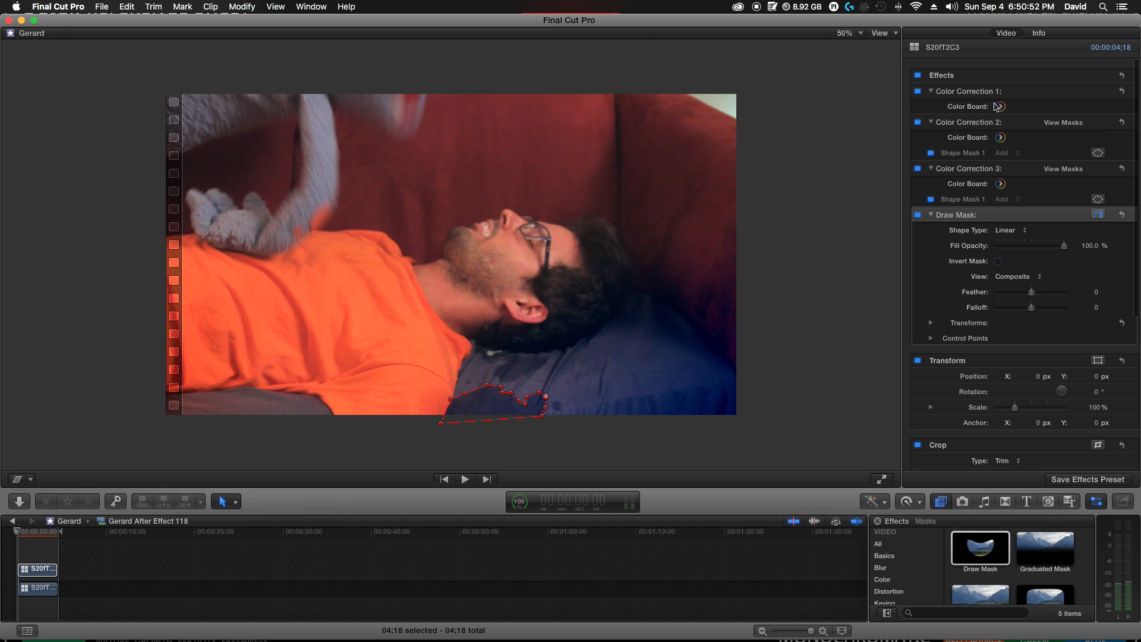
- Set the Color Correction 1 exposure shadows of the masked clip to 15% and compare it with the unmasked clip
left_click(1001, 107)
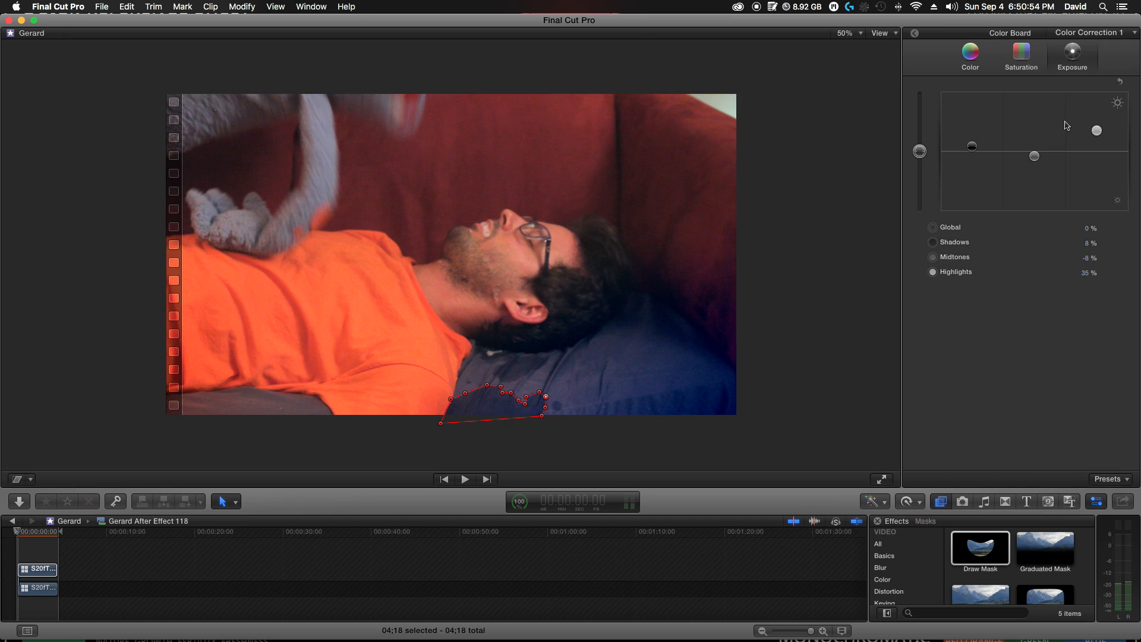
left_click_drag(972, 148, 959, 147)
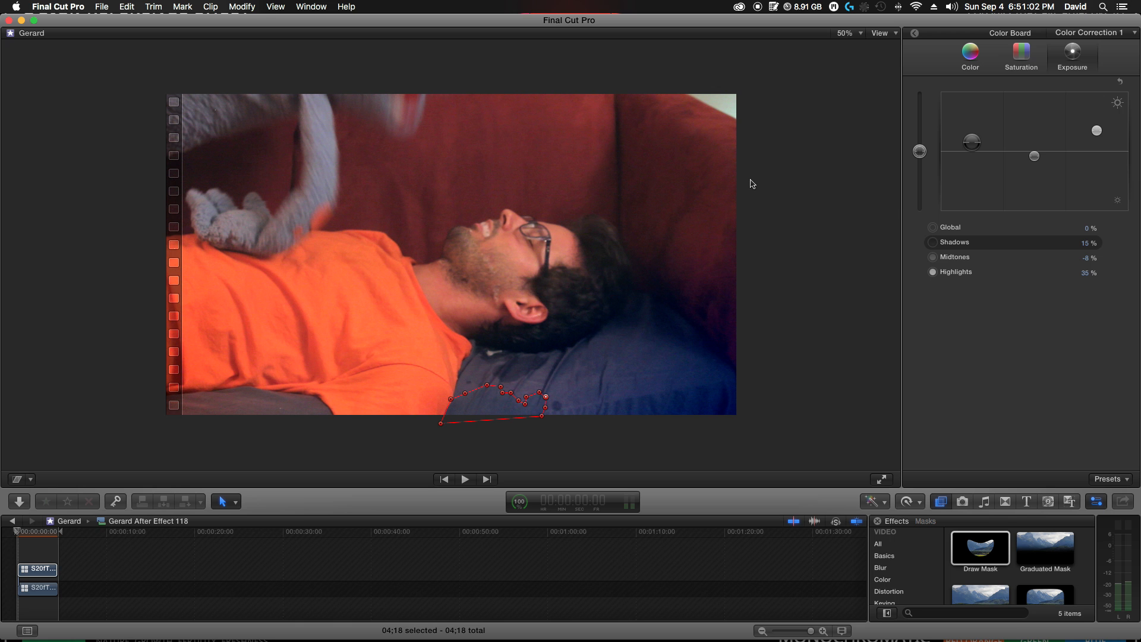
left_click(36, 589)
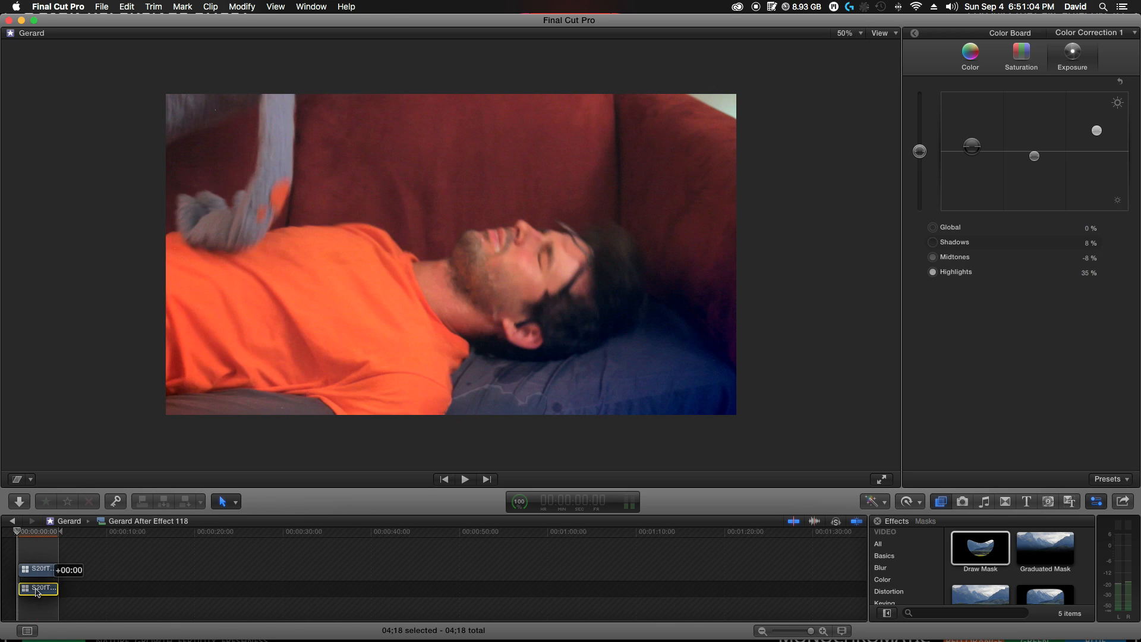
left_click(26, 569)
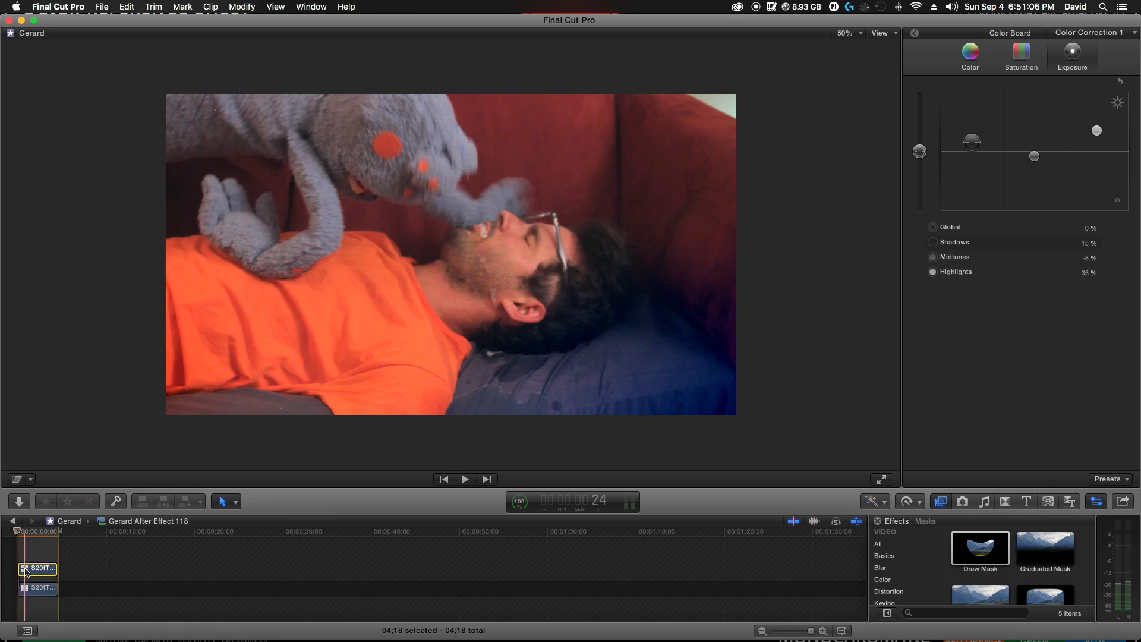
- Move the masked clip beneath the unmasked clip and display its Draw Mask outline
left_click_drag(37, 569, 37, 599)
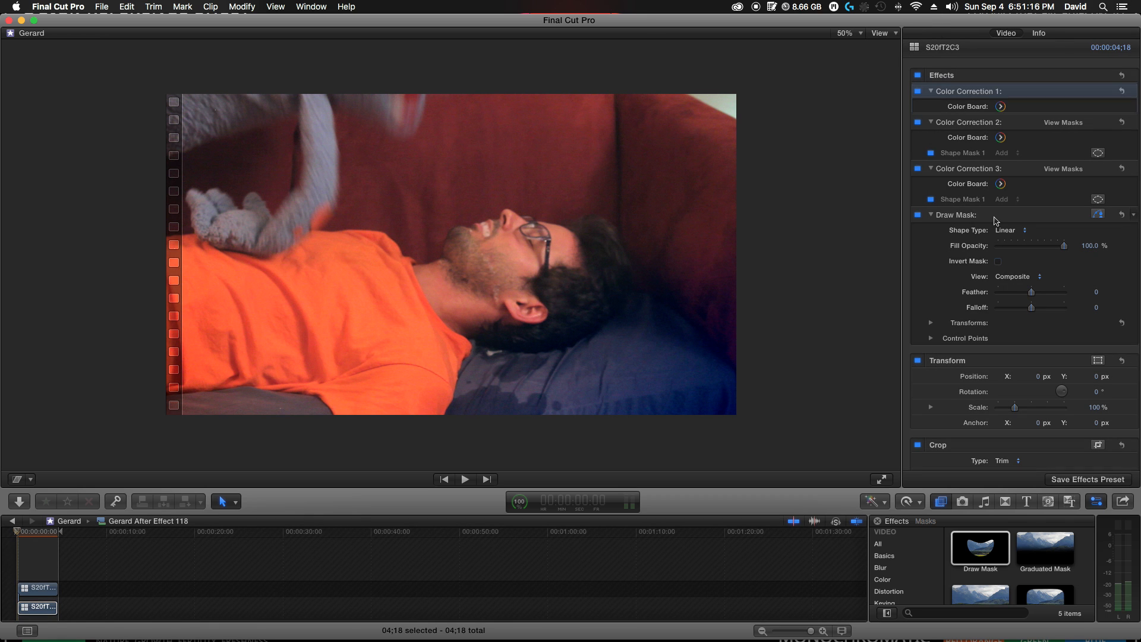
left_click(999, 220)
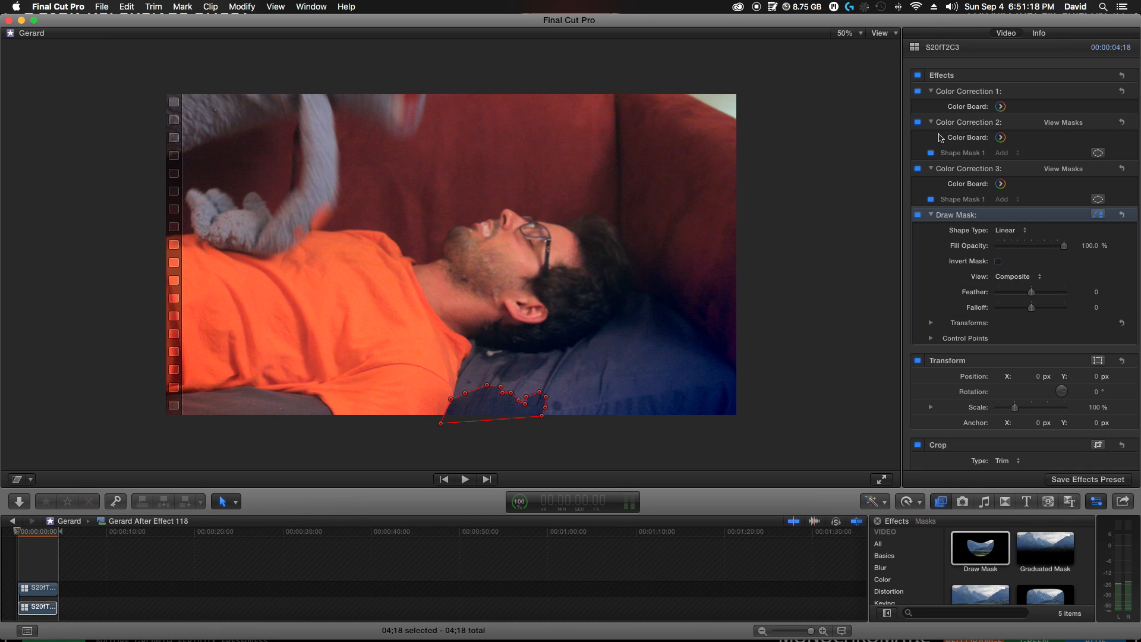
left_click(25, 608)
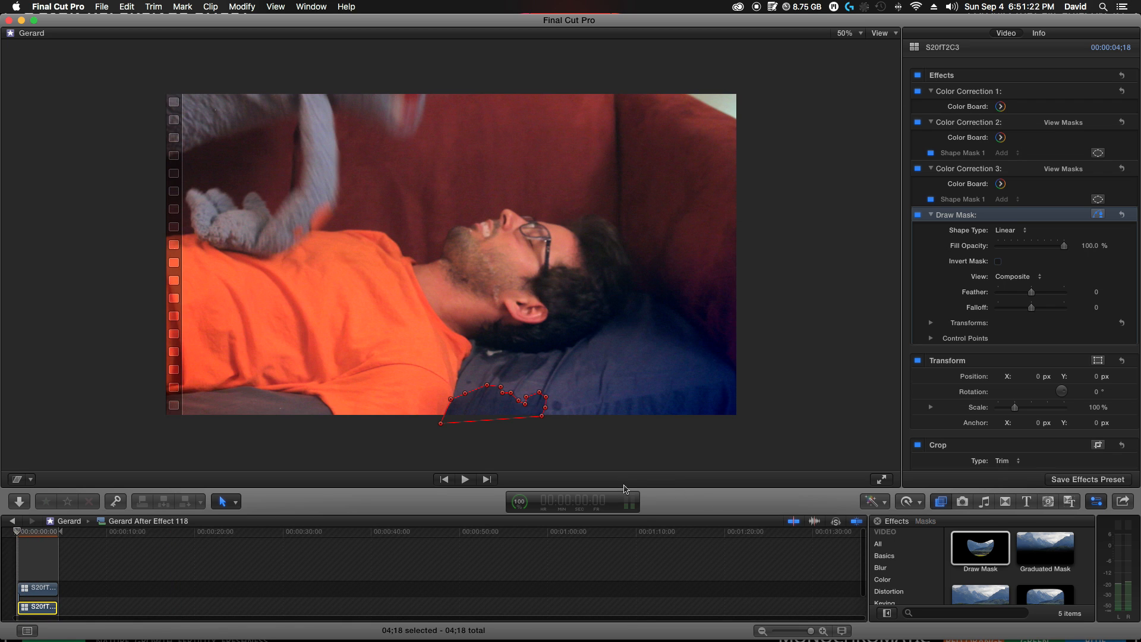
- Reshape the upper edge of the Draw Mask by repositioning its control points around the notch in the dark pillow patch
left_click_drag(624, 488, 616, 445)
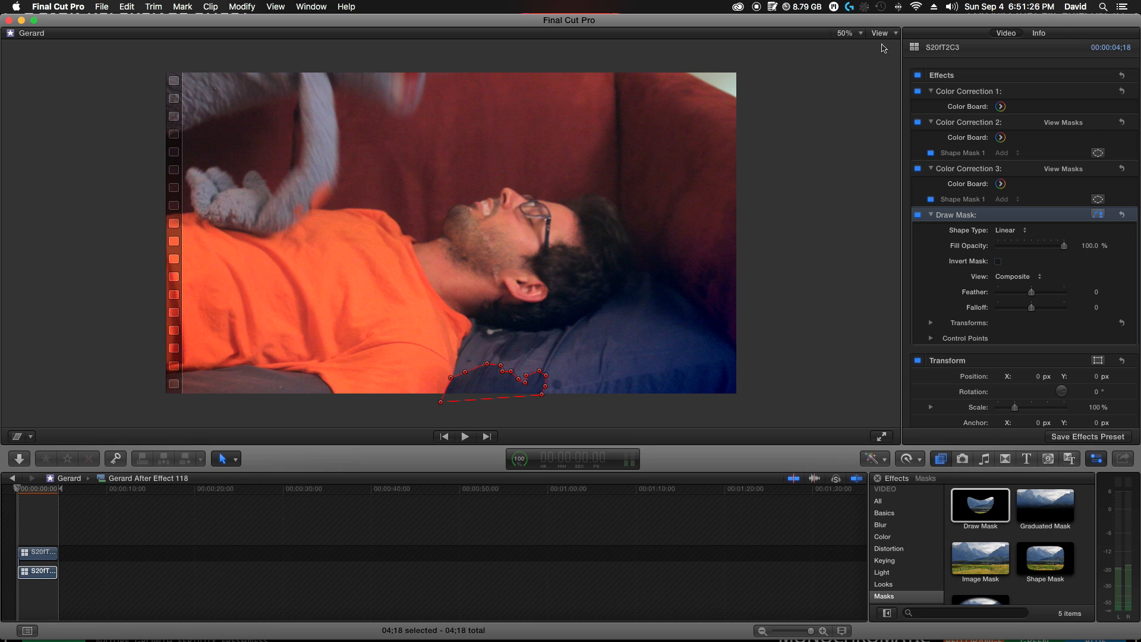
left_click(863, 34)
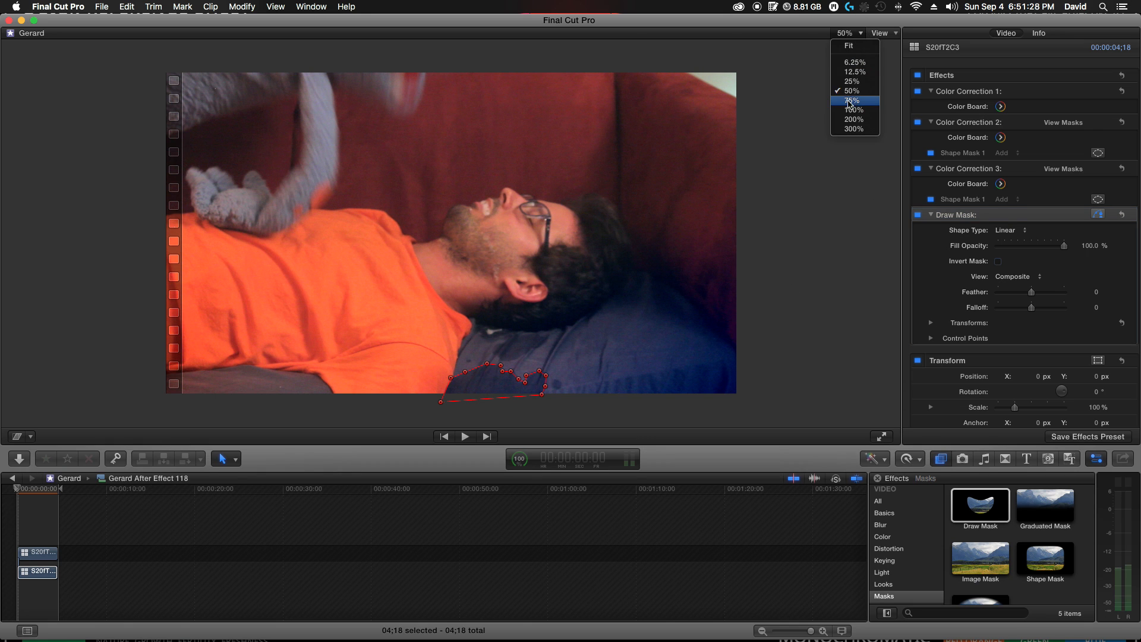
left_click(851, 101)
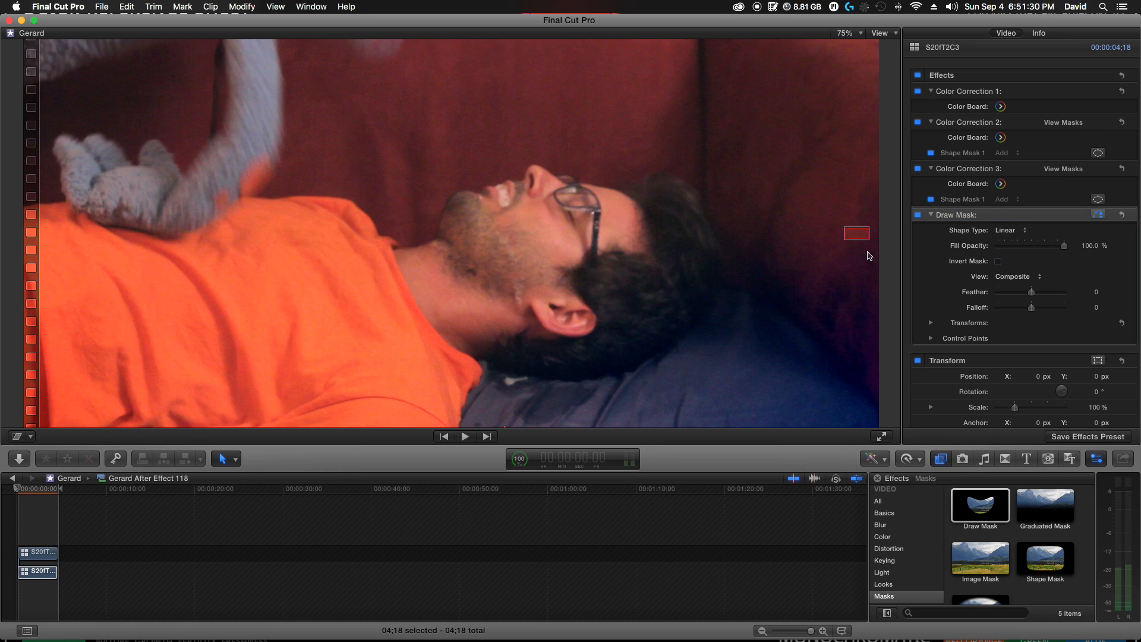
left_click_drag(853, 234, 850, 244)
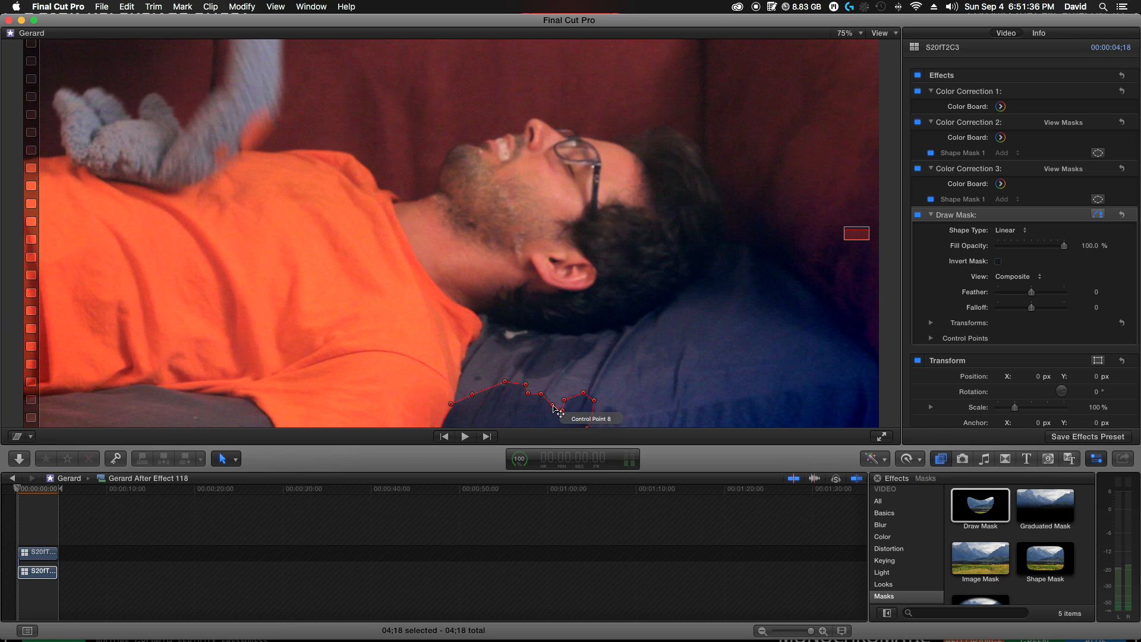
left_click_drag(553, 405, 545, 395)
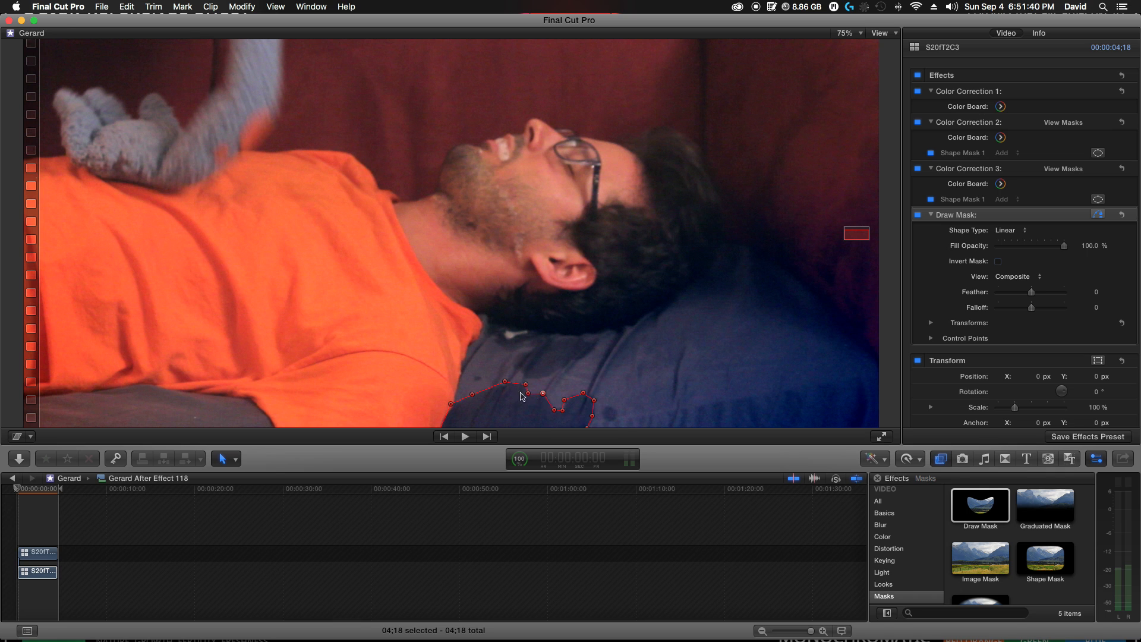
left_click(505, 382)
left_click_drag(507, 387, 569, 395)
- Move the masked clip back above the unmasked clip and set the Draw Mask feather to -10
left_click(78, 560)
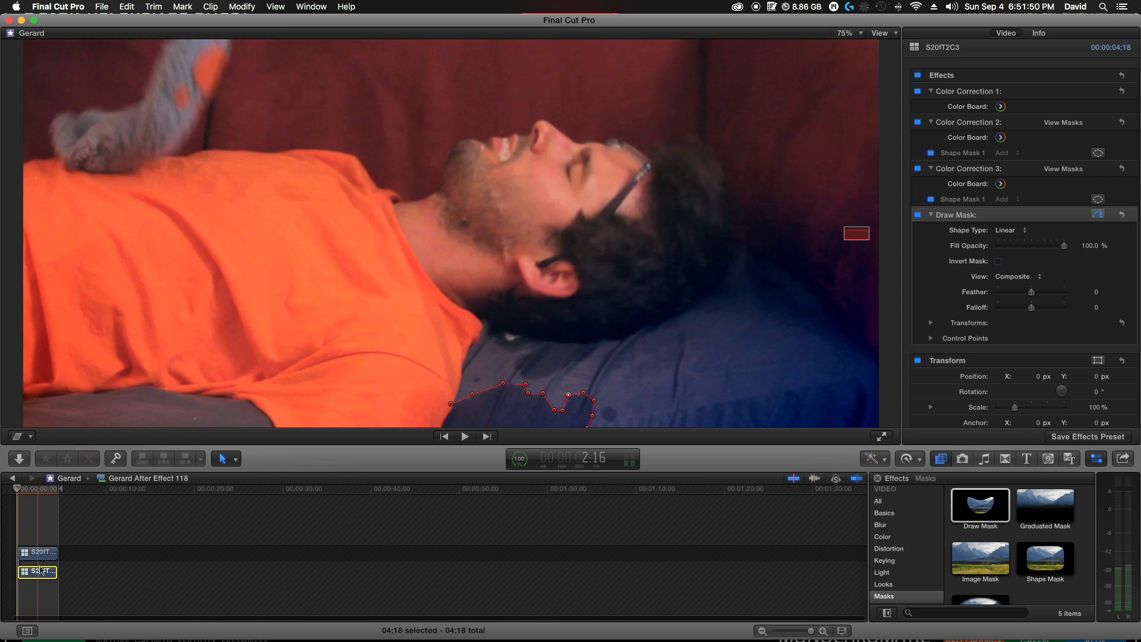
left_click_drag(32, 569, 55, 533)
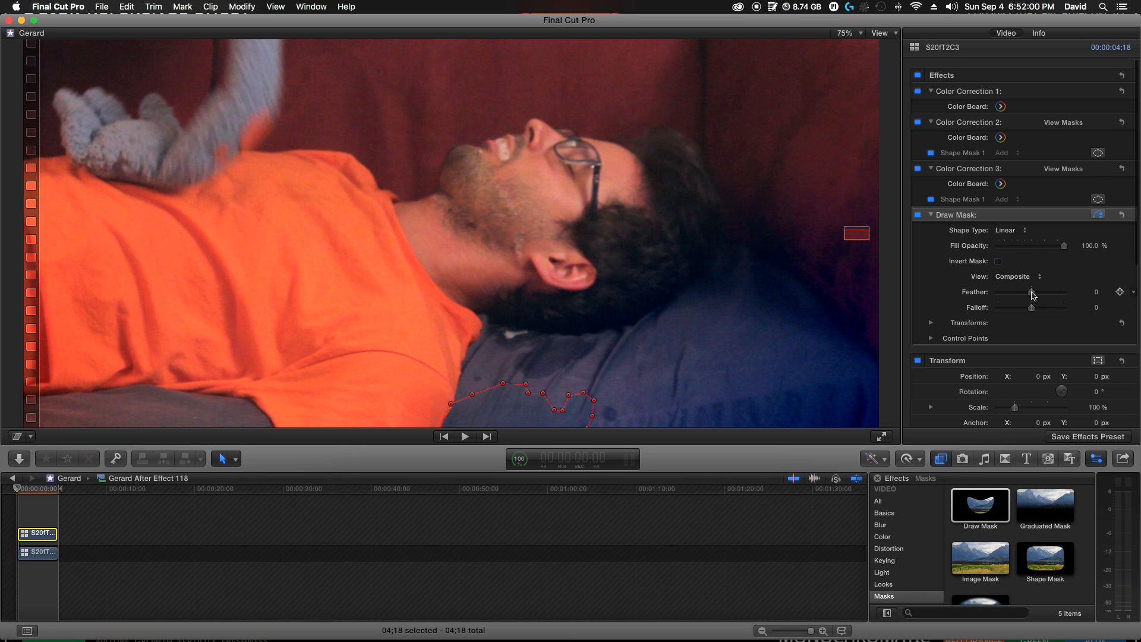
mouse_move(1032, 296)
left_mouse_down()
mouse_move(1103, 292)
mouse_move(1029, 295)
left_mouse_up()
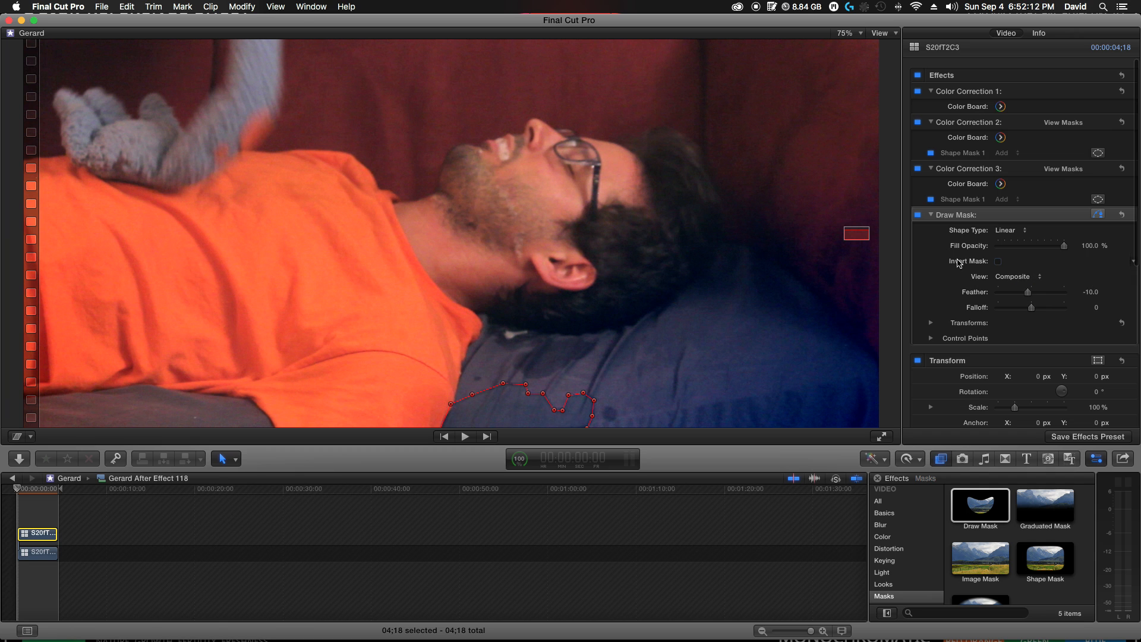
key("space")
left_click(30, 544)
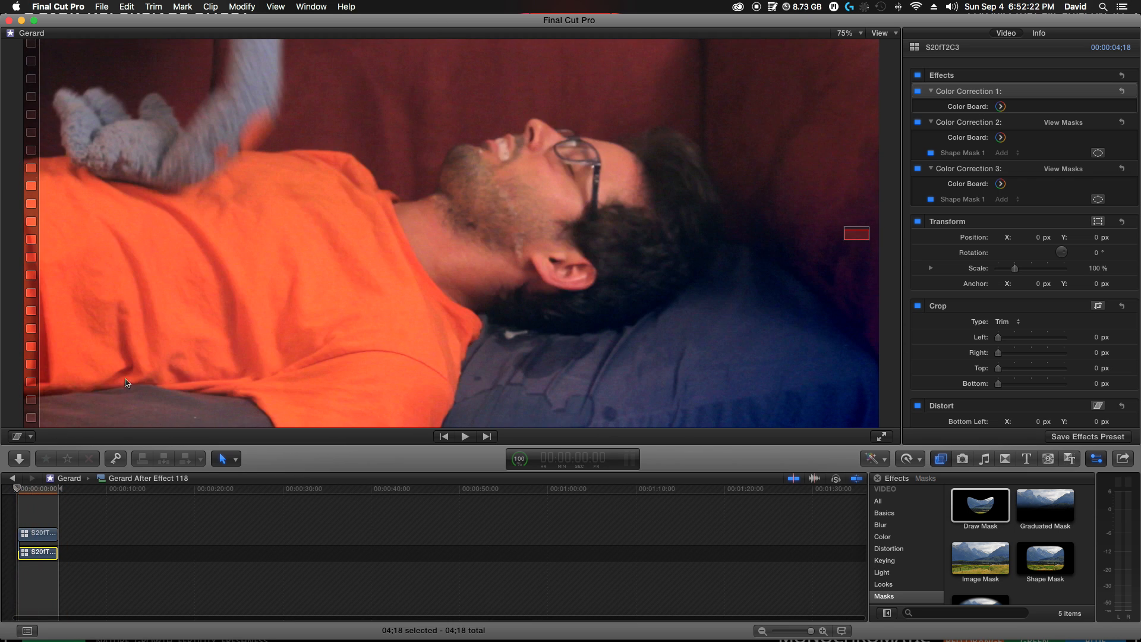
left_click(38, 532)
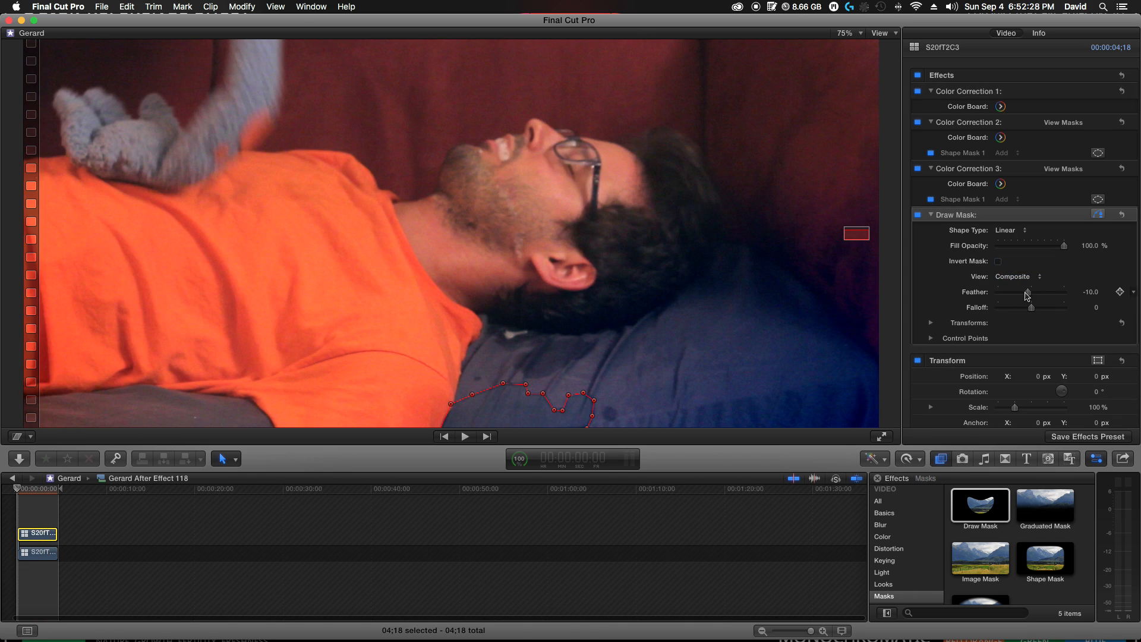
left_click_drag(1031, 293, 1029, 294)
left_click(37, 553)
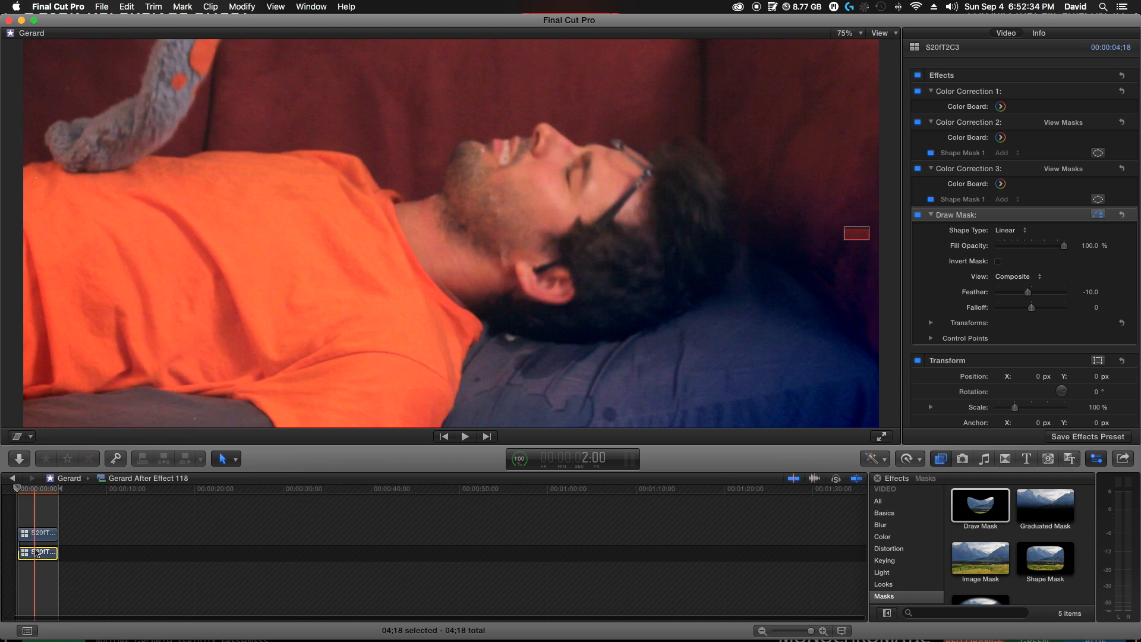
key("Delete")
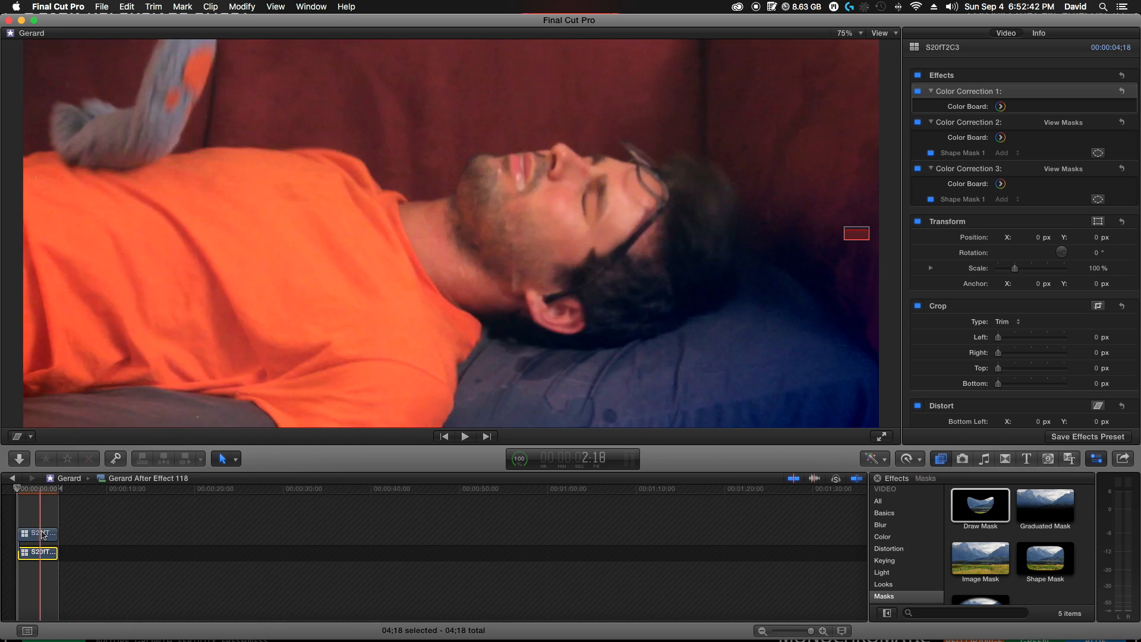
left_click(46, 532)
key("super+z")
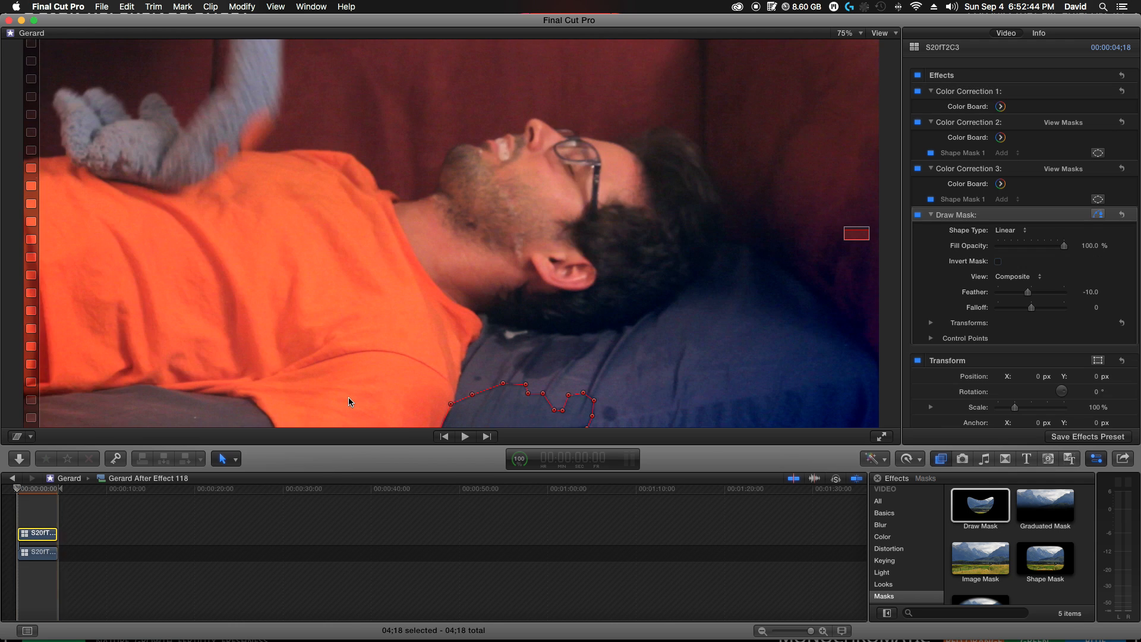
- Play the clip to 3:19 and fine-tune the Draw Mask's control points along the side and upper edge of the pillow patch
key("space")
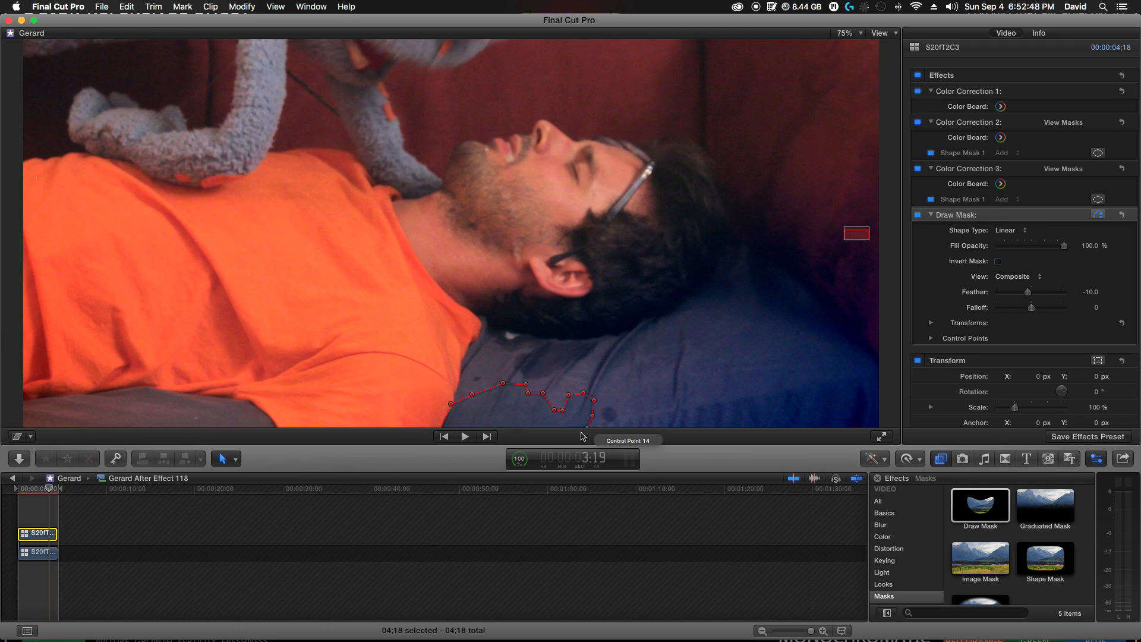
left_click(588, 431)
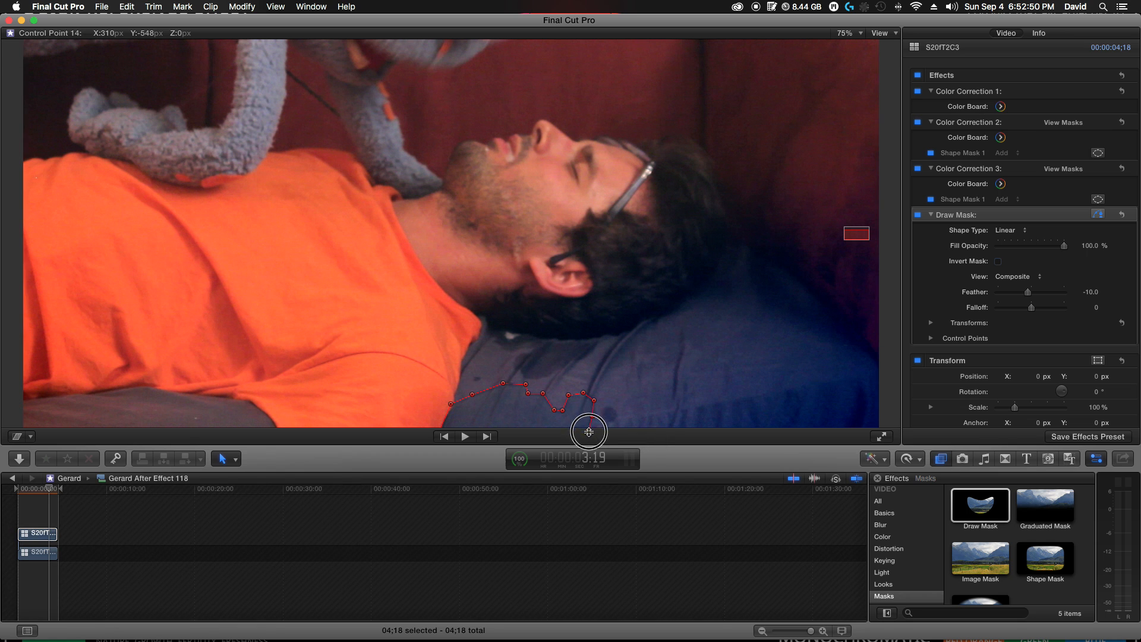
left_click_drag(590, 434, 592, 416)
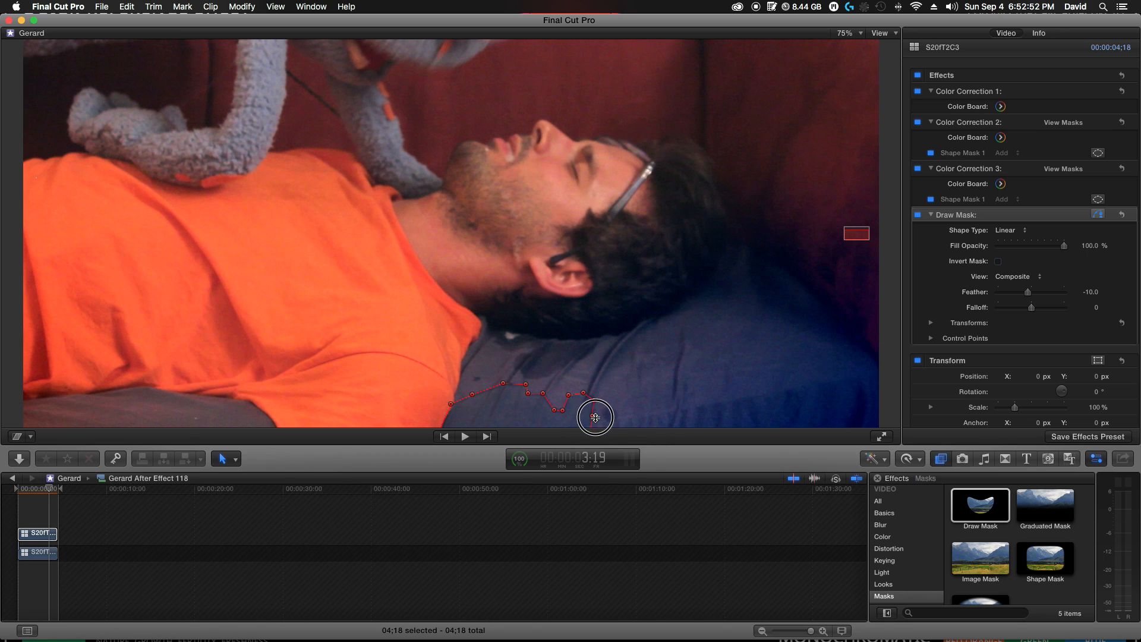
left_click(597, 400)
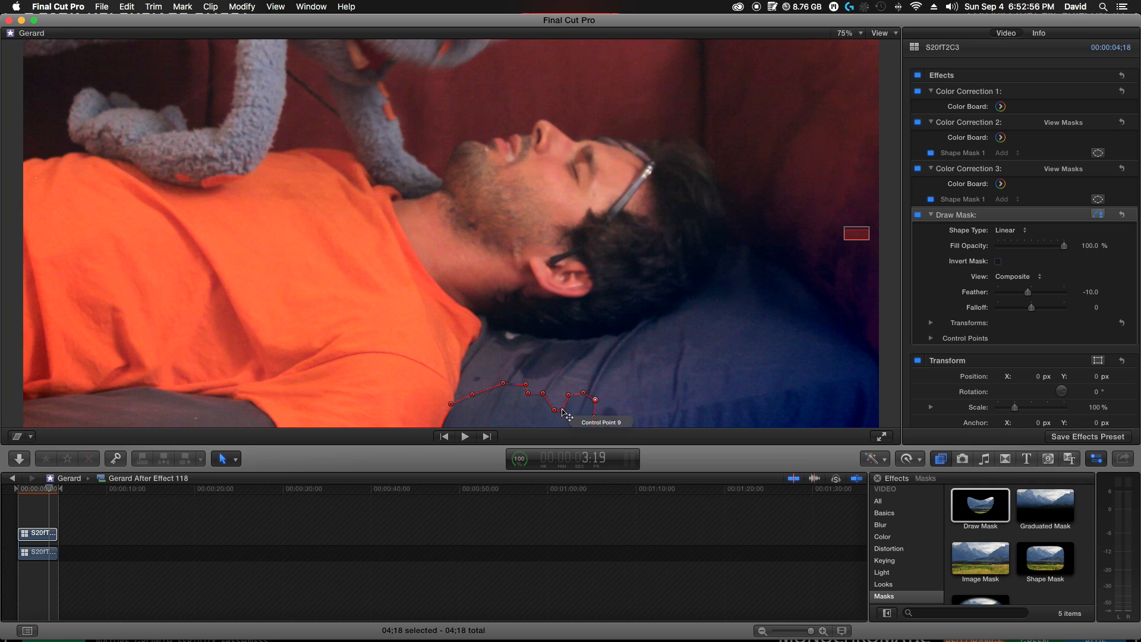
left_click(569, 398)
mouse_move(569, 394)
left_mouse_down()
mouse_move(554, 382)
mouse_move(570, 393)
left_mouse_up()
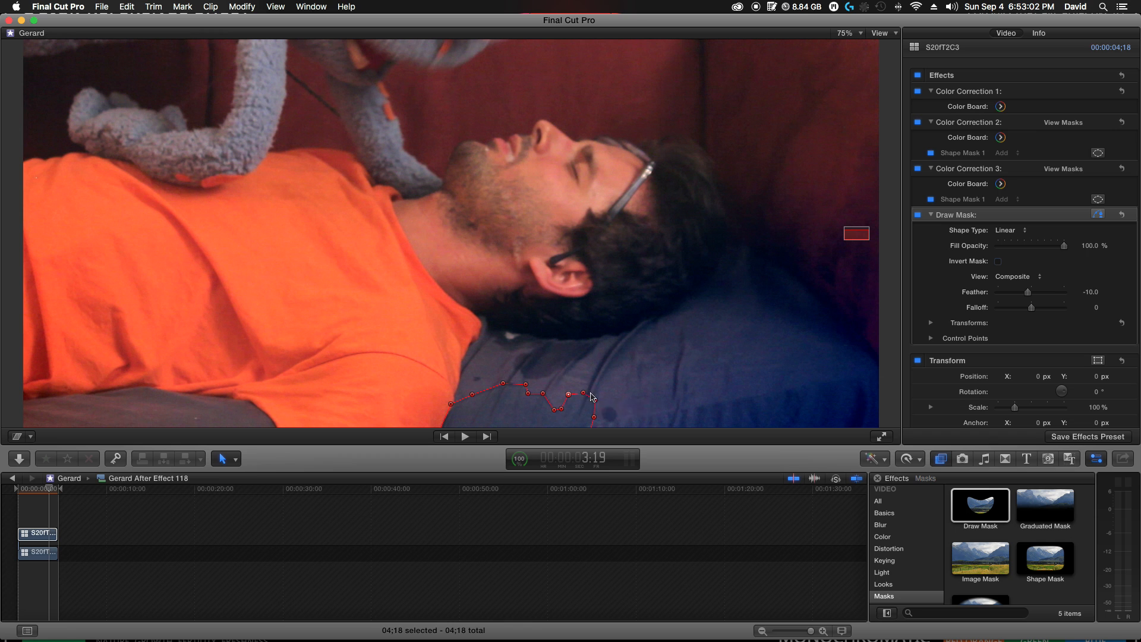
left_click(586, 396)
left_click(527, 384)
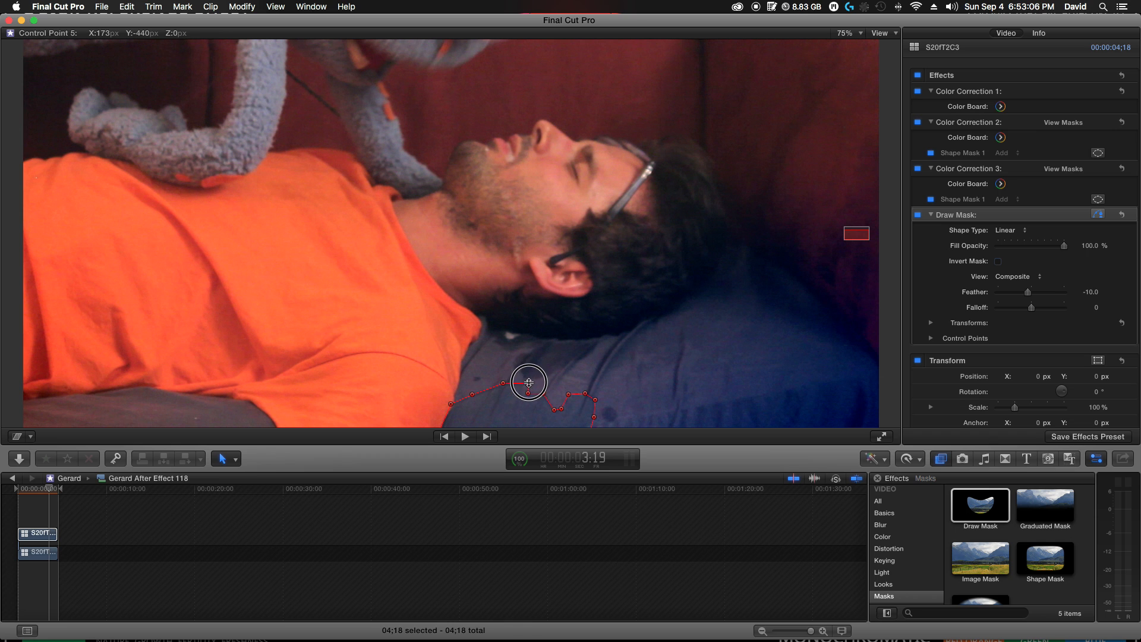
left_click_drag(527, 382, 526, 381)
left_click(504, 383)
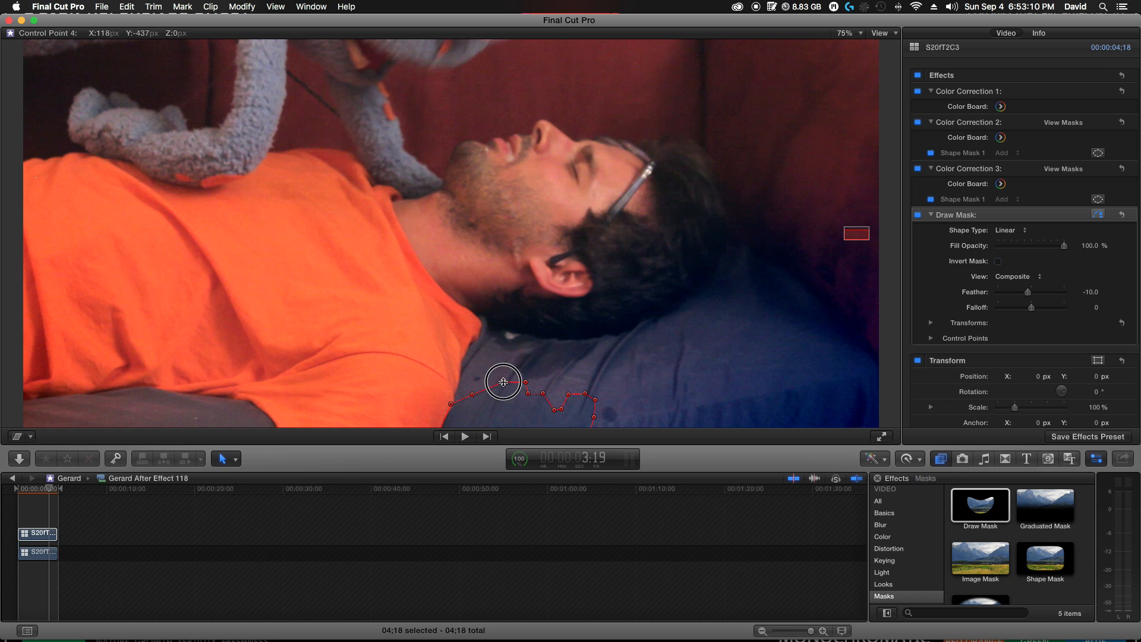
left_click_drag(505, 382, 505, 383)
left_click(473, 395)
left_click_drag(473, 394, 472, 394)
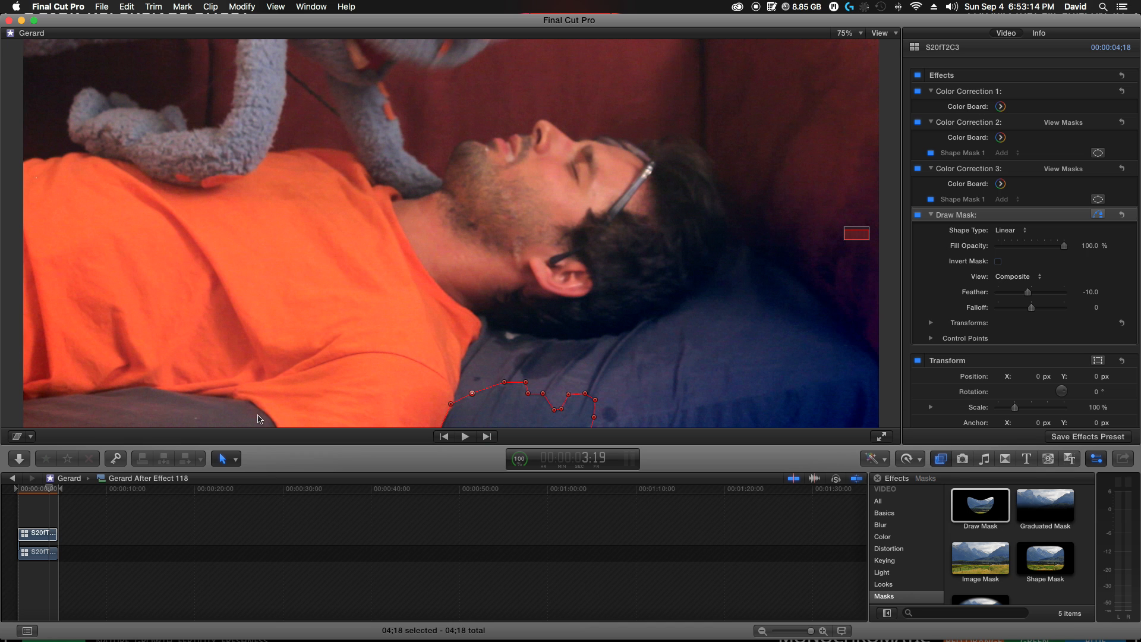
- Check the clip with and without its mask outline, then reposition control point 8 to about X 231 px, Y -497 px
left_click(25, 533)
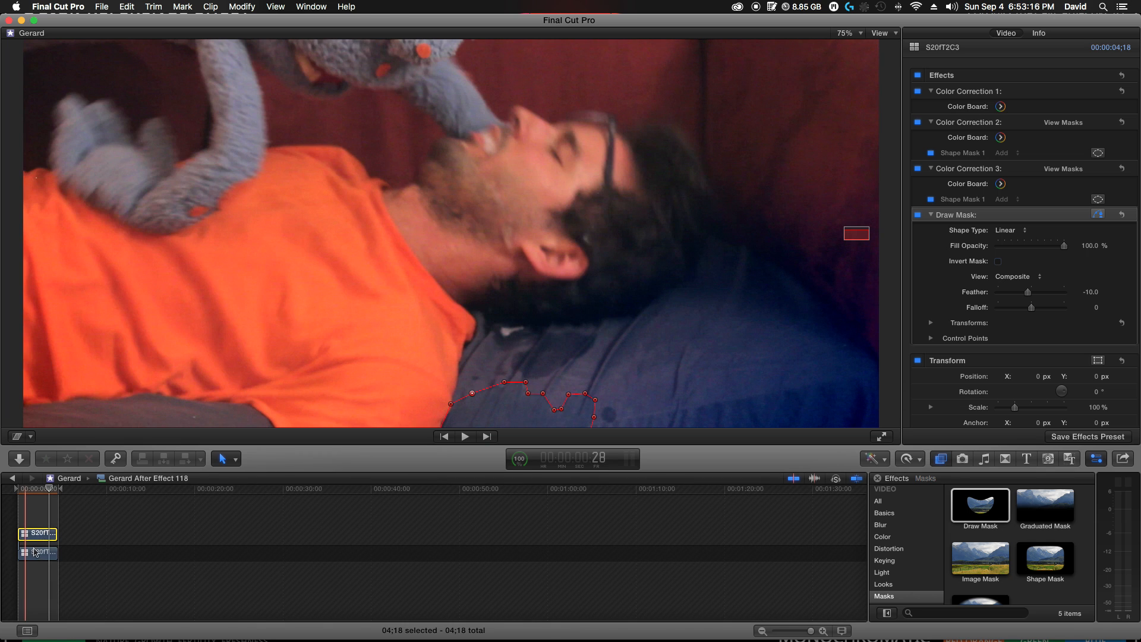
left_click(35, 552)
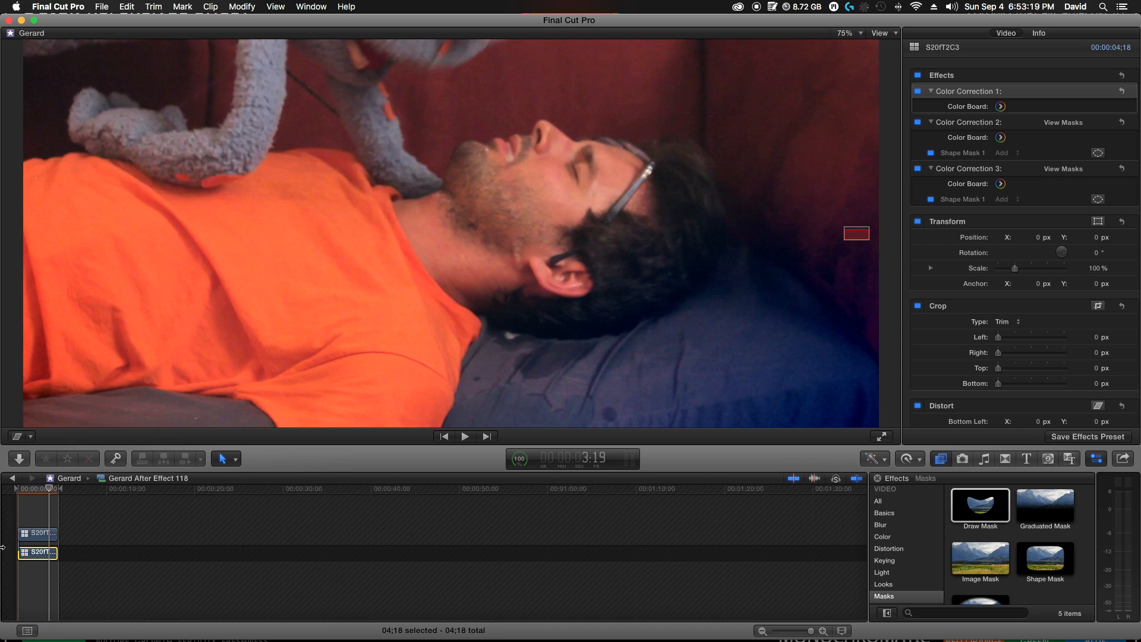
left_click(37, 533)
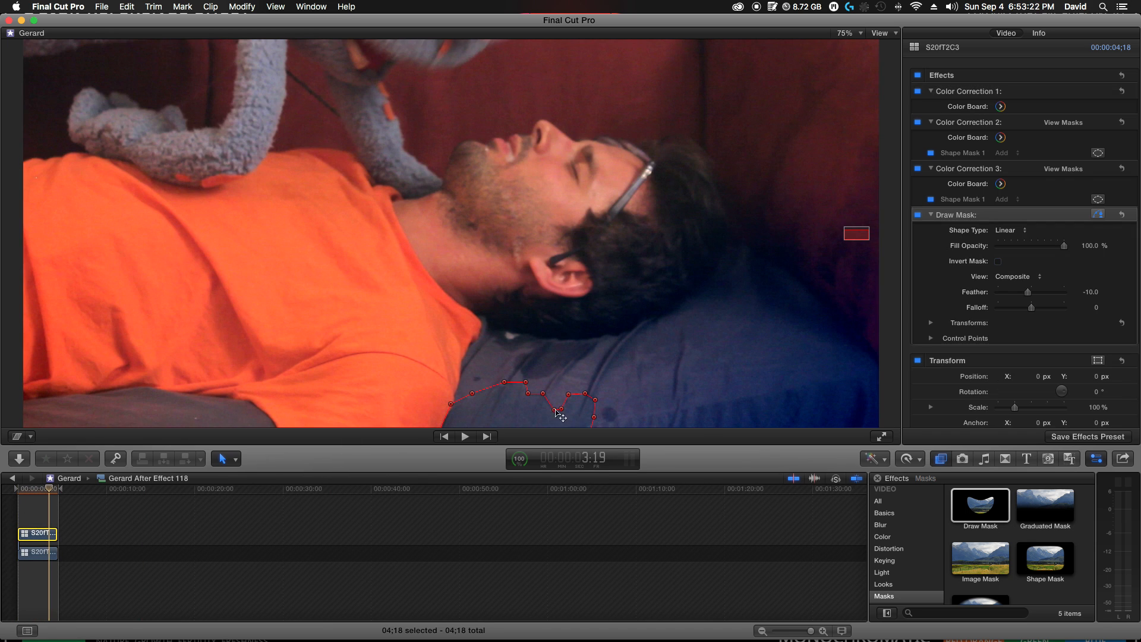
left_click(554, 408)
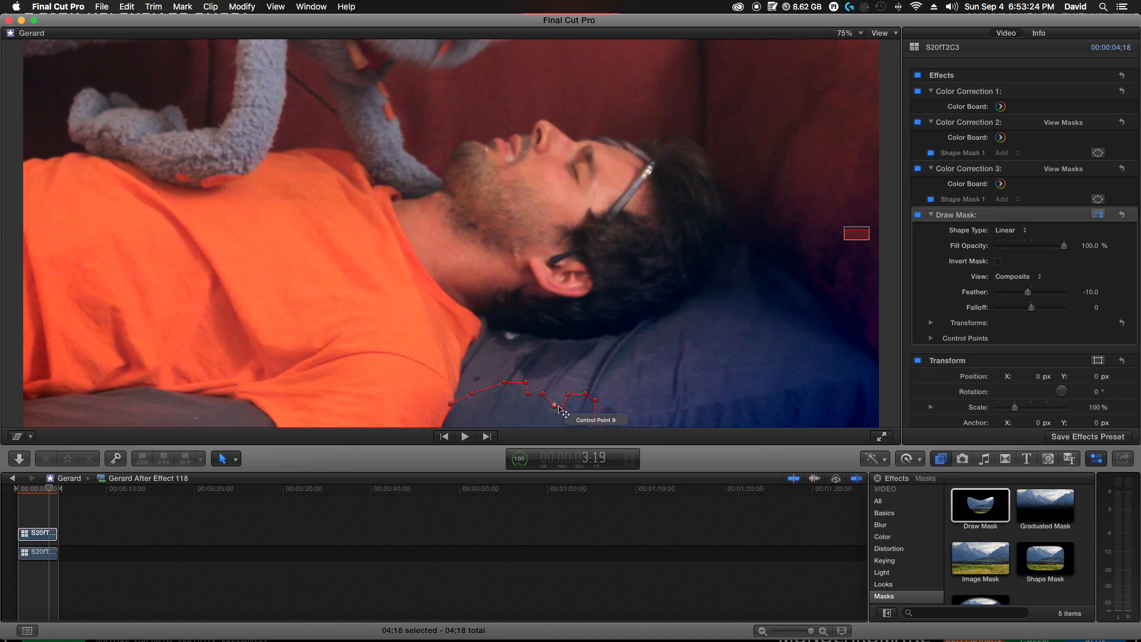
left_click_drag(542, 395, 554, 409)
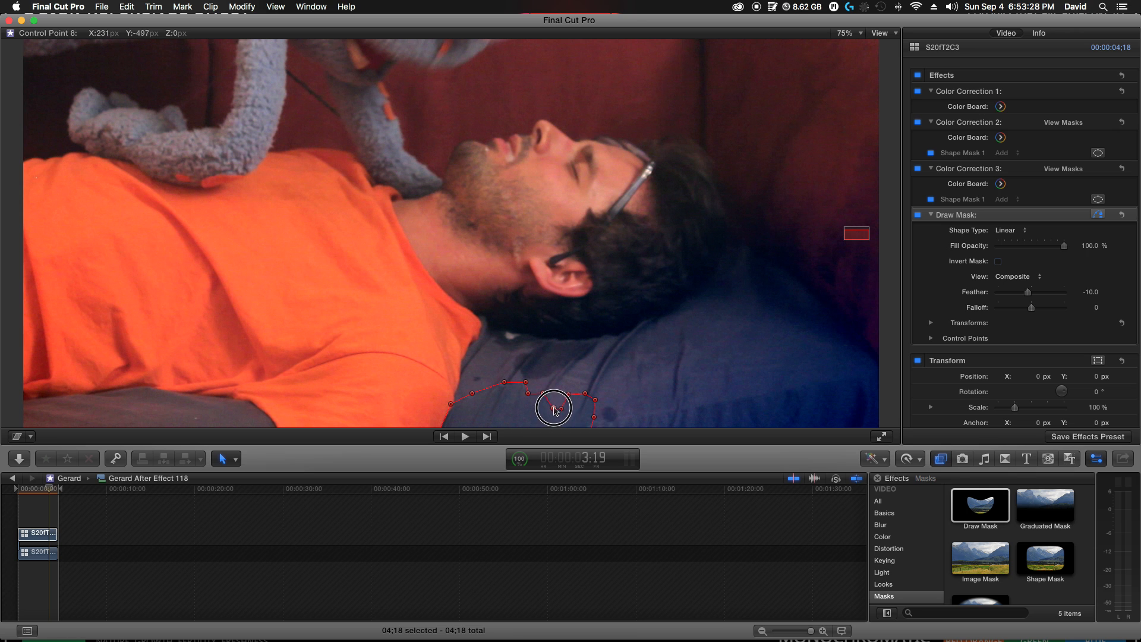
- Raise the Draw Mask control point beside the notch in the pillow patch and return to the Smoking Weed timeline
left_click(544, 394)
left_click_drag(544, 396, 548, 397)
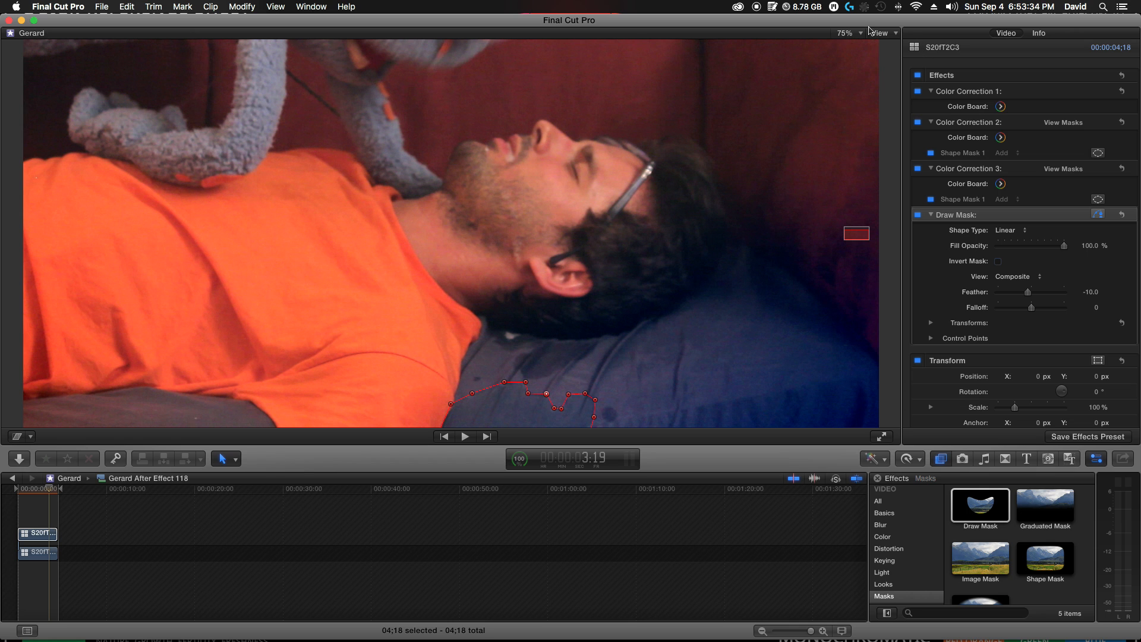
left_click(853, 34)
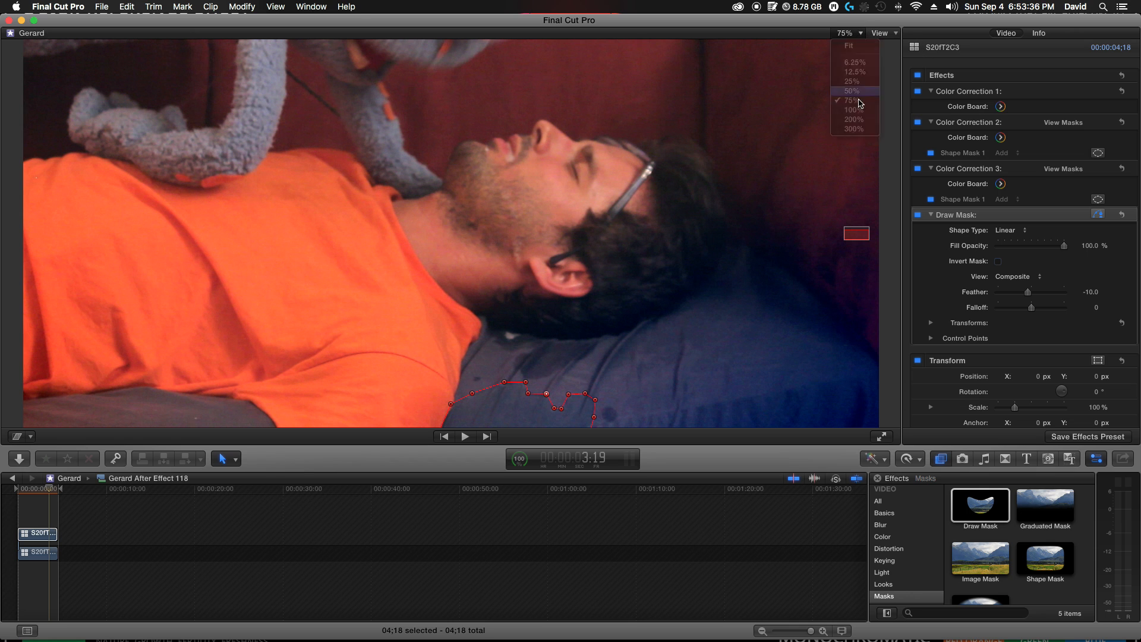
left_click(851, 94)
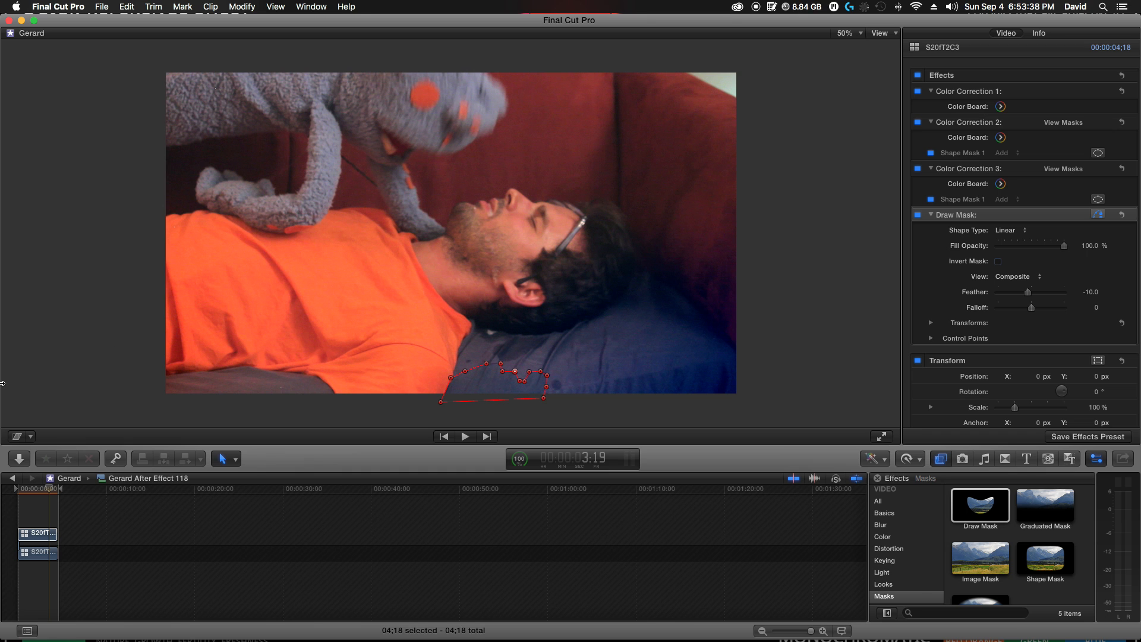
left_click(17, 490)
left_click(13, 478)
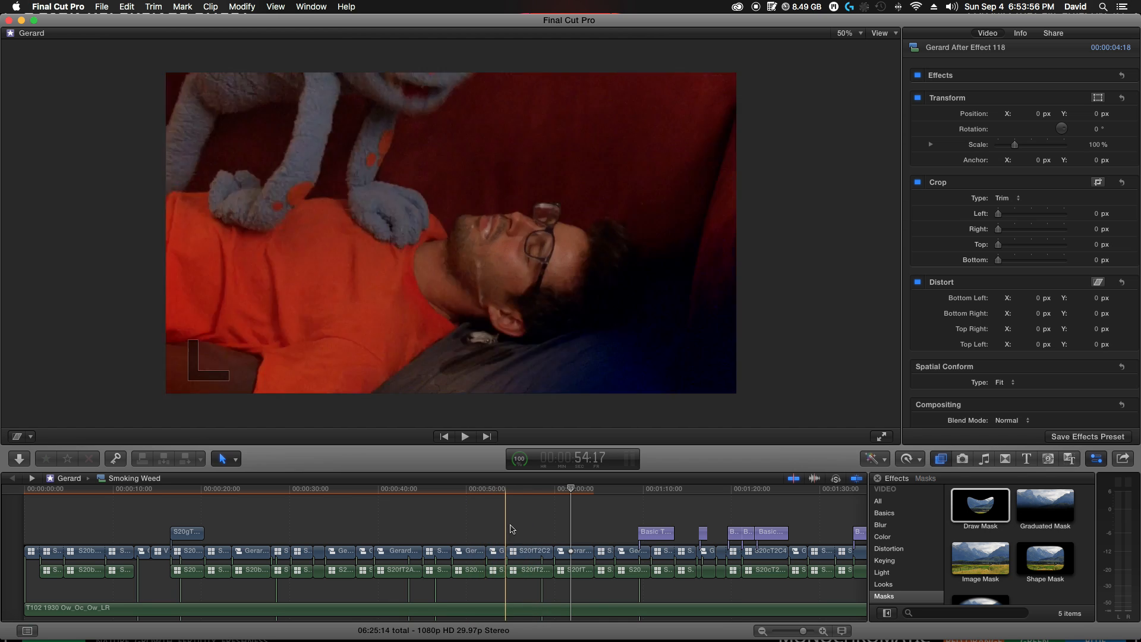
- Copy the graded 3:09-long S20fT2C2 clip and paste its three color corrections onto the ungraded S20fT2C2 clip at 1:05:08
left_click(576, 551)
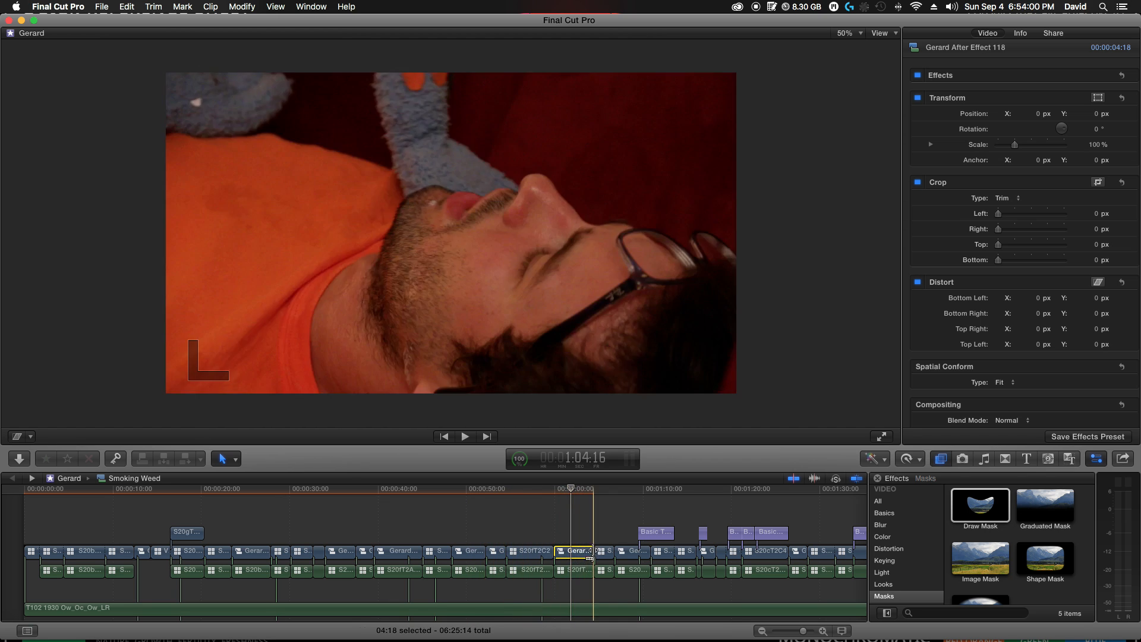
left_click(606, 553)
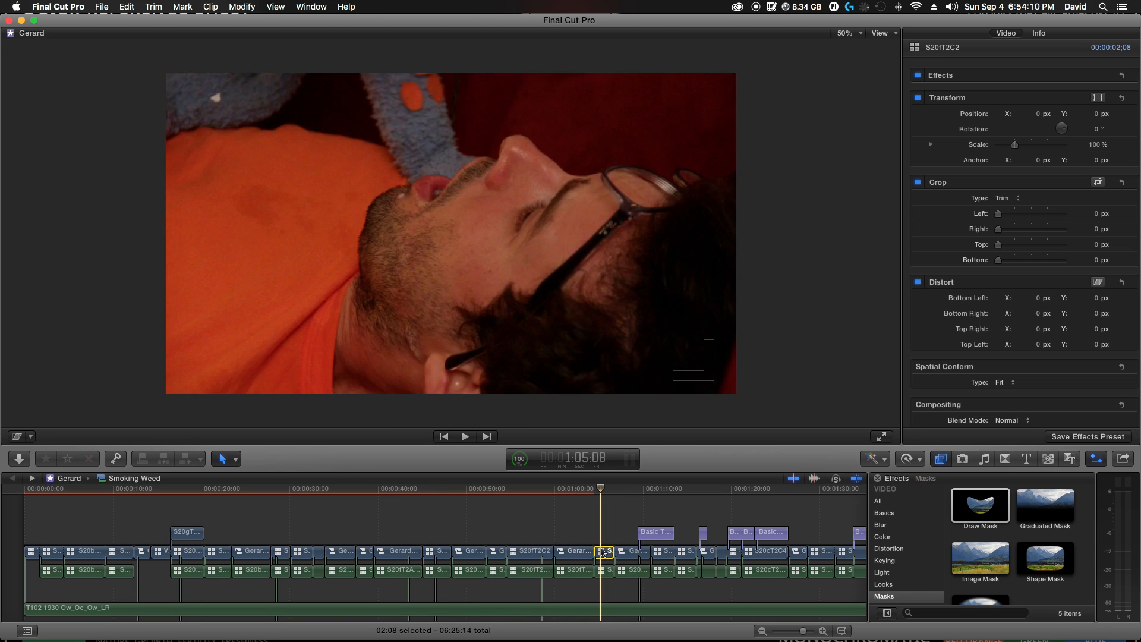
left_click(439, 553)
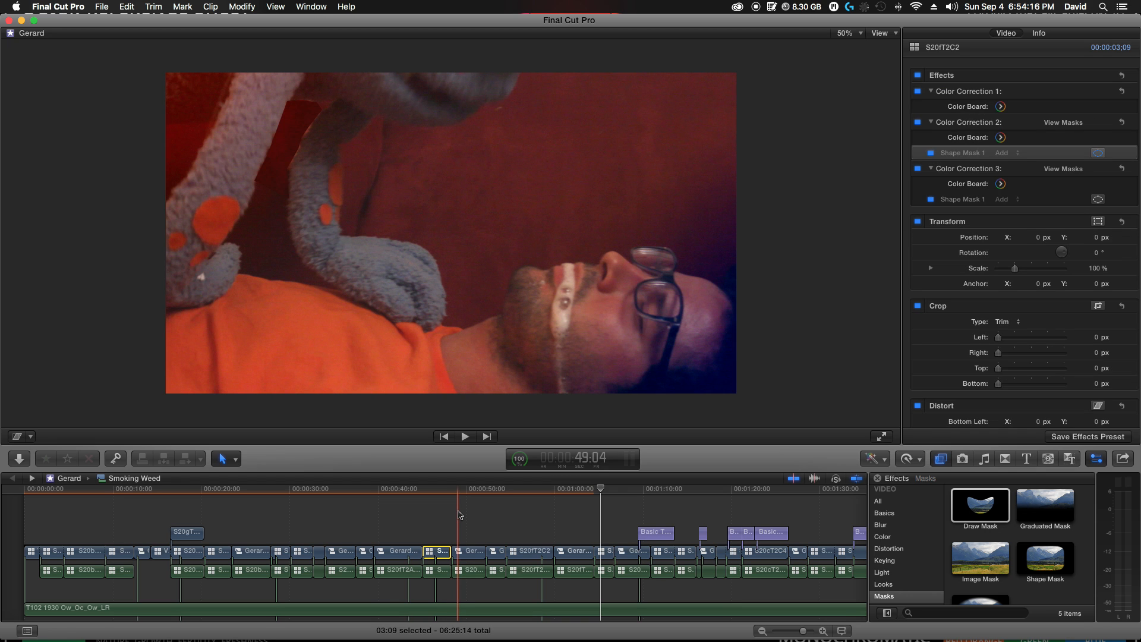
left_click(609, 554)
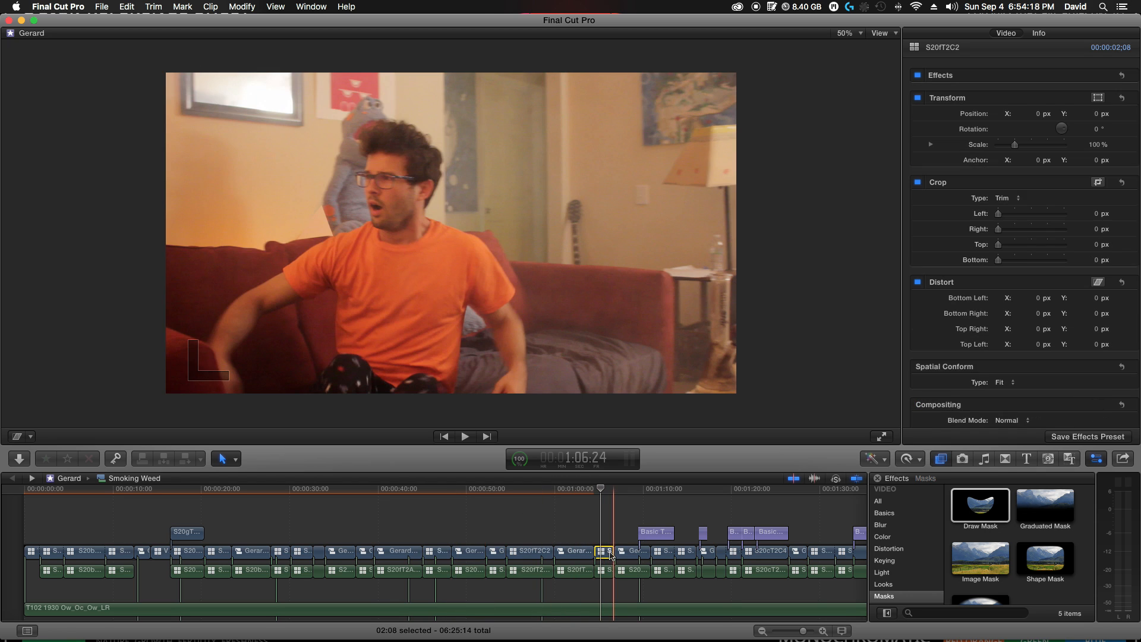
key("super+shift+v")
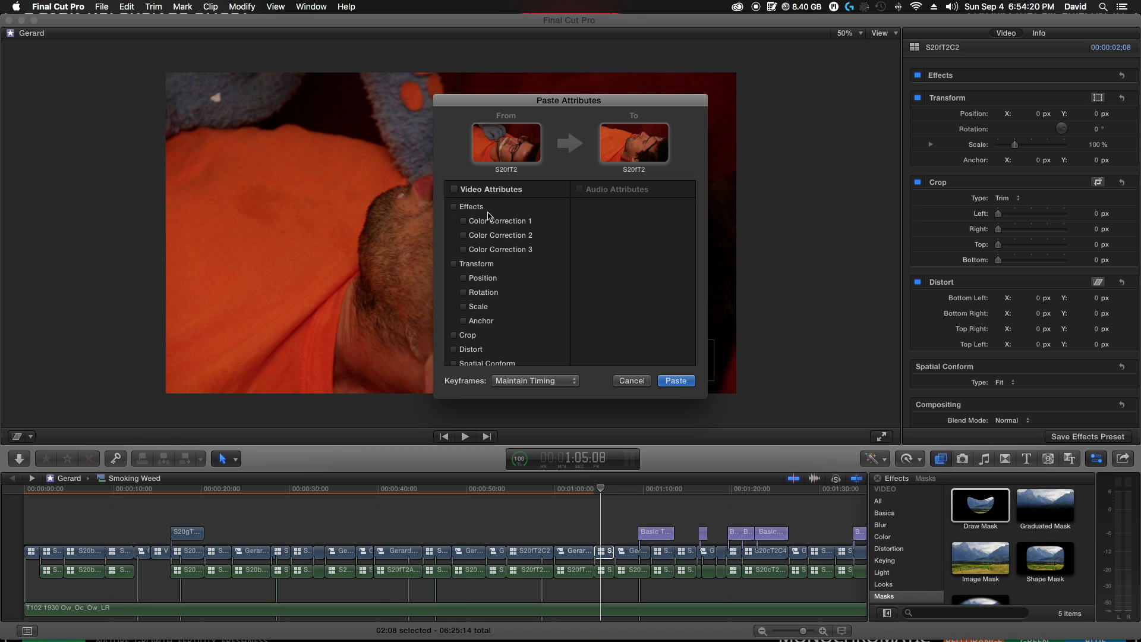
left_click(676, 381)
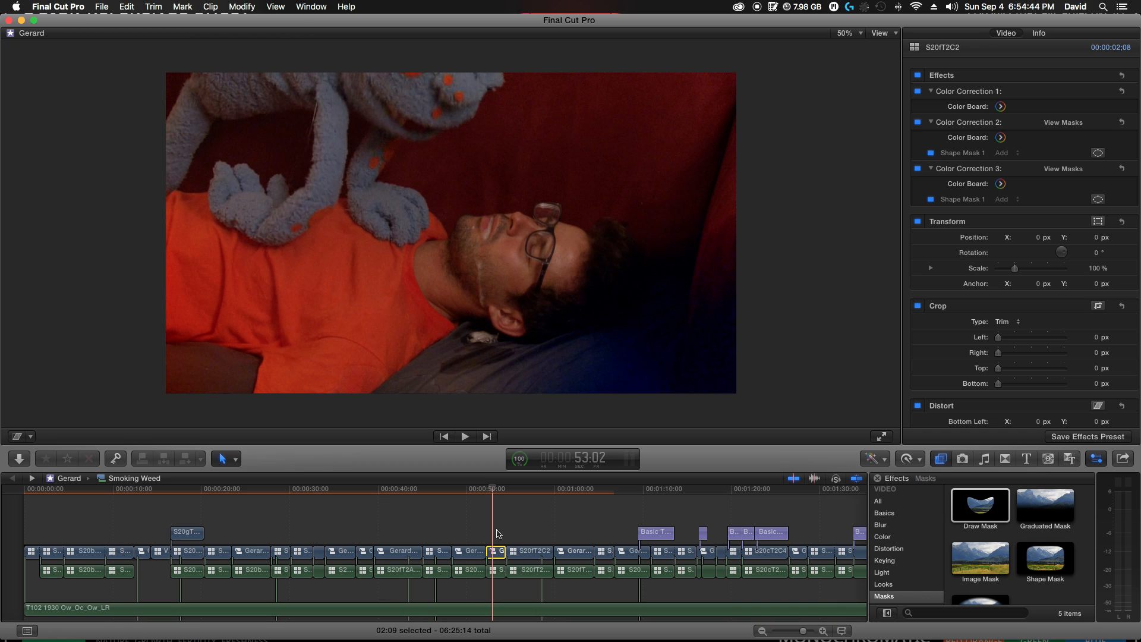
- In Color Correction 1 of the Gerard AE Effect 41 clip, set midtone exposure to 4% and global color to 31°, 2%
left_click(1001, 106)
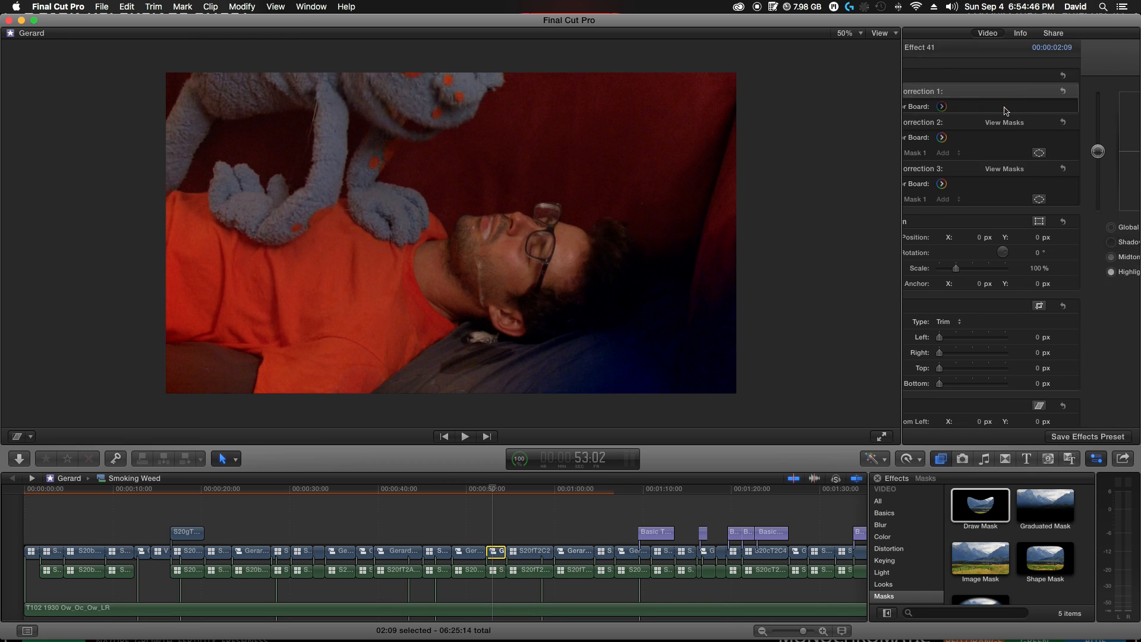
left_click_drag(1035, 160, 1035, 155)
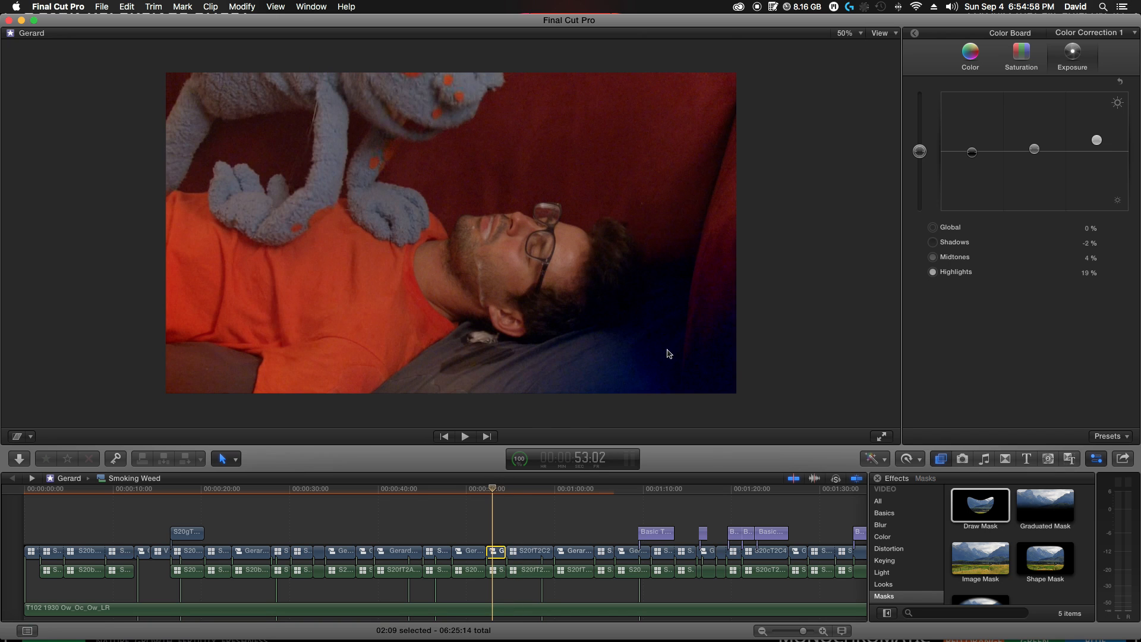
left_click(975, 55)
left_click_drag(984, 156, 938, 155)
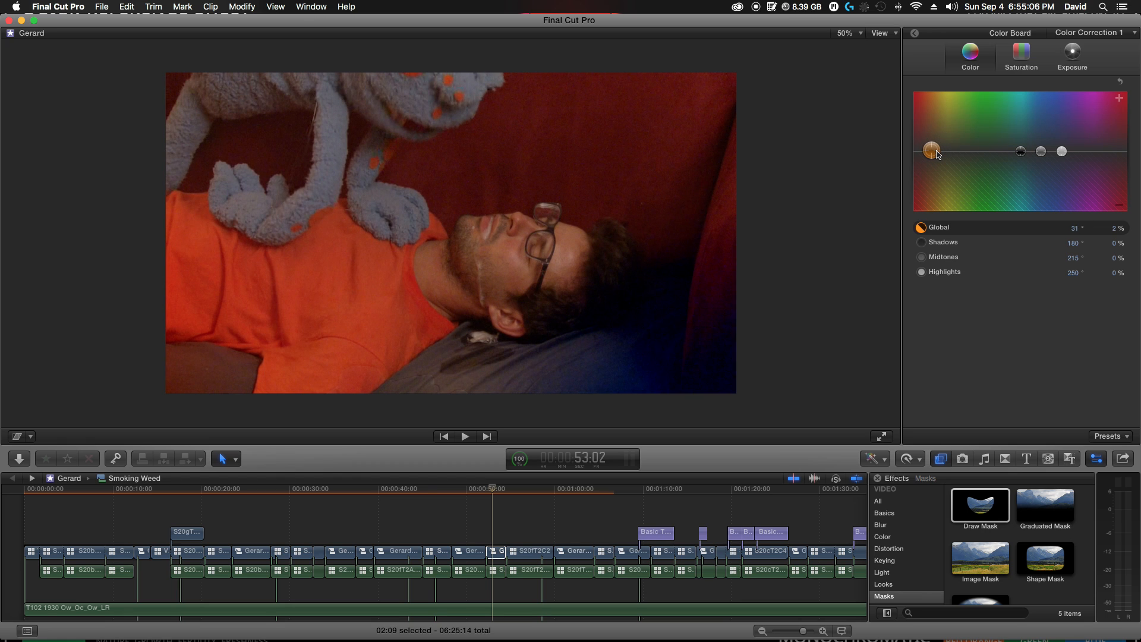
- Show the video scopes and set Color Correction 1's midtone exposure to 2% on the compound clip at 50:16
key("super+7")
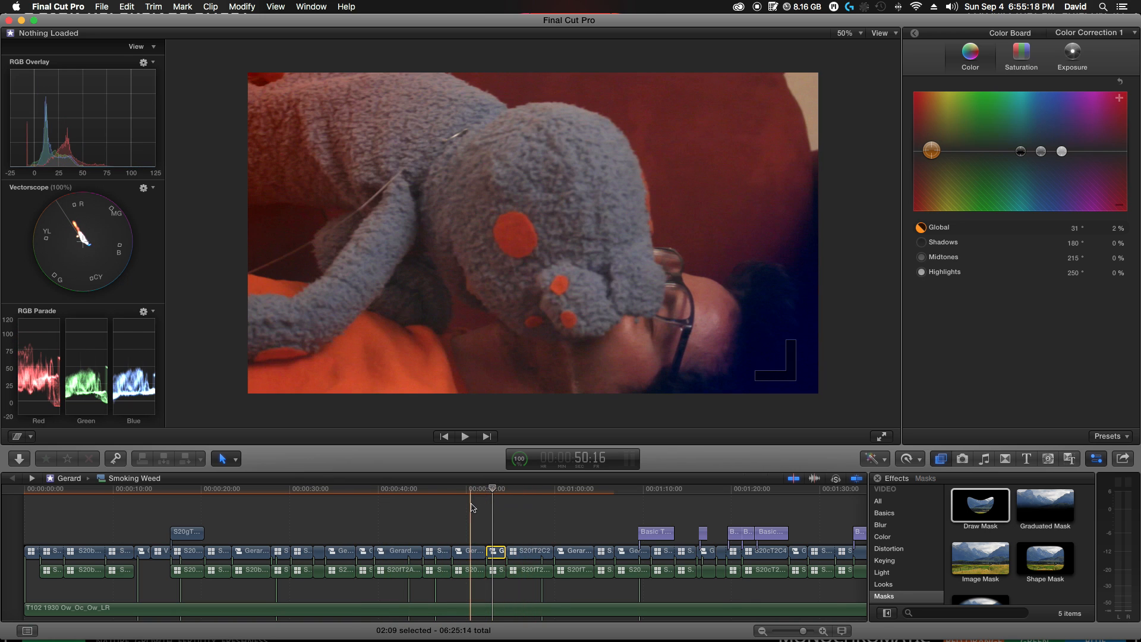
left_click(472, 495)
left_click(474, 552)
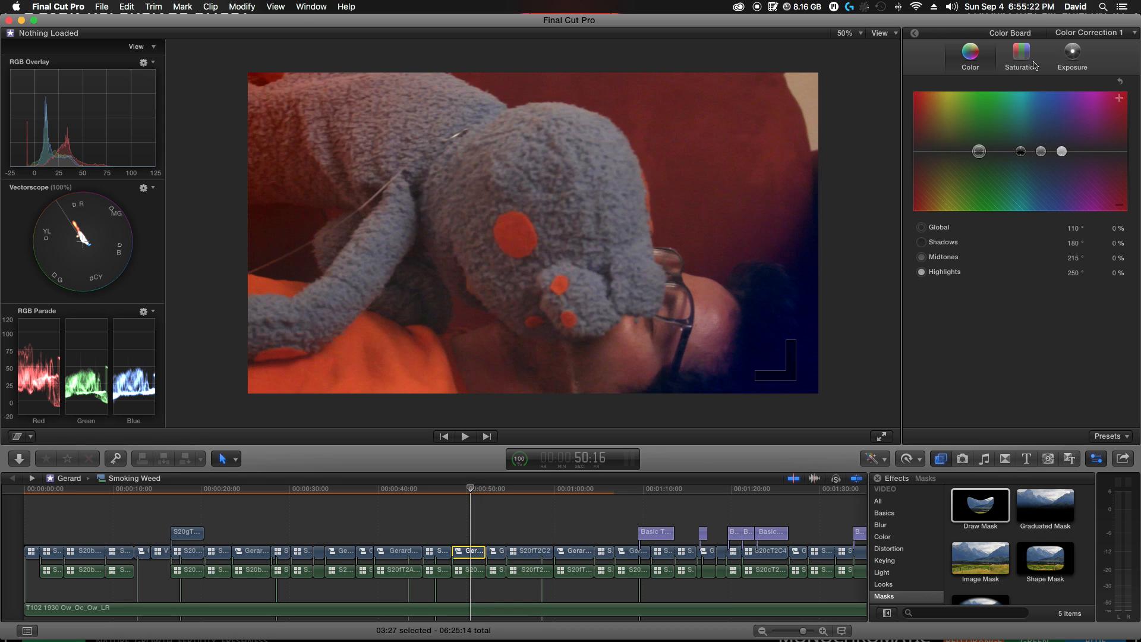
left_click(1033, 65)
left_click(1034, 149)
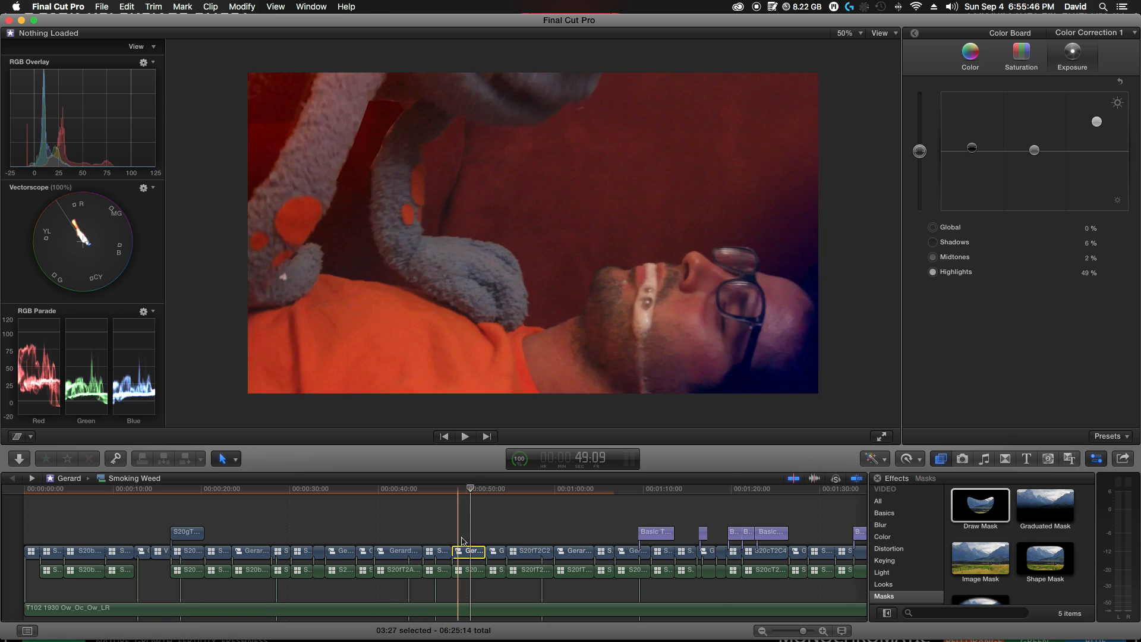
- Inspect the contents of compound clips Gerard AE Effect 41 and Gerard AE Effect 42, returning to the Smoking Weed timeline
double_click(498, 556)
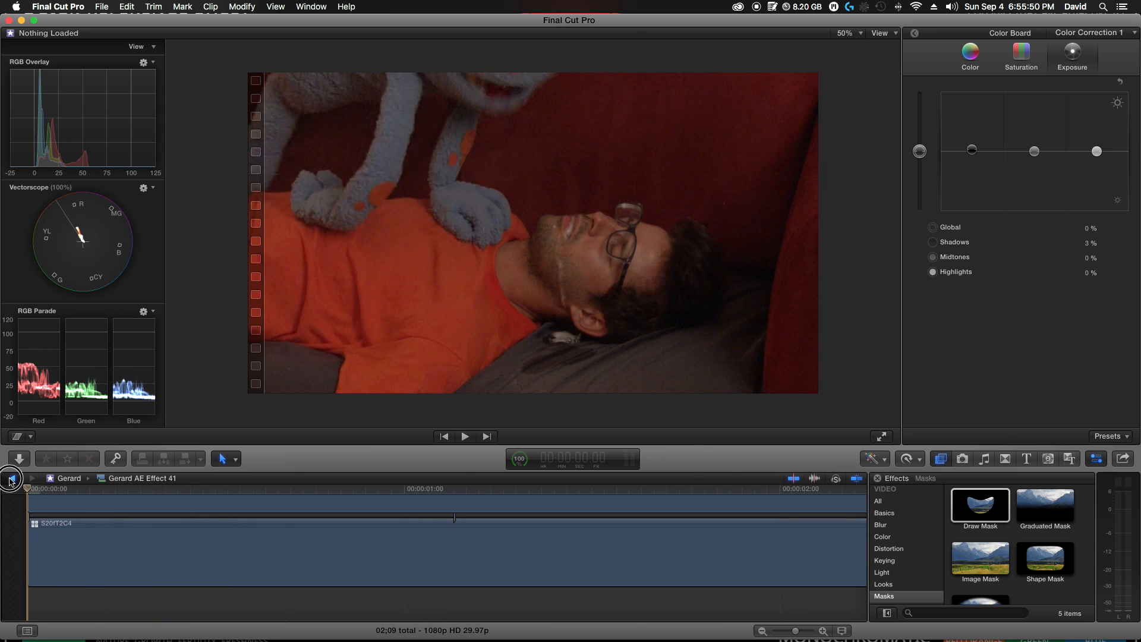
left_click(11, 479)
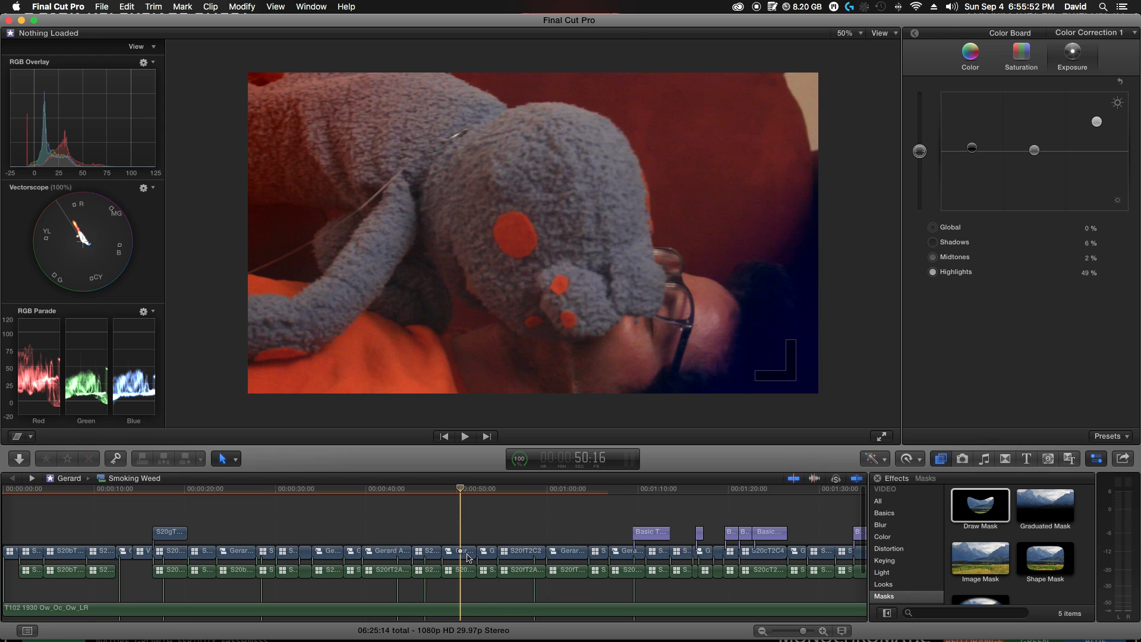
left_click(493, 556)
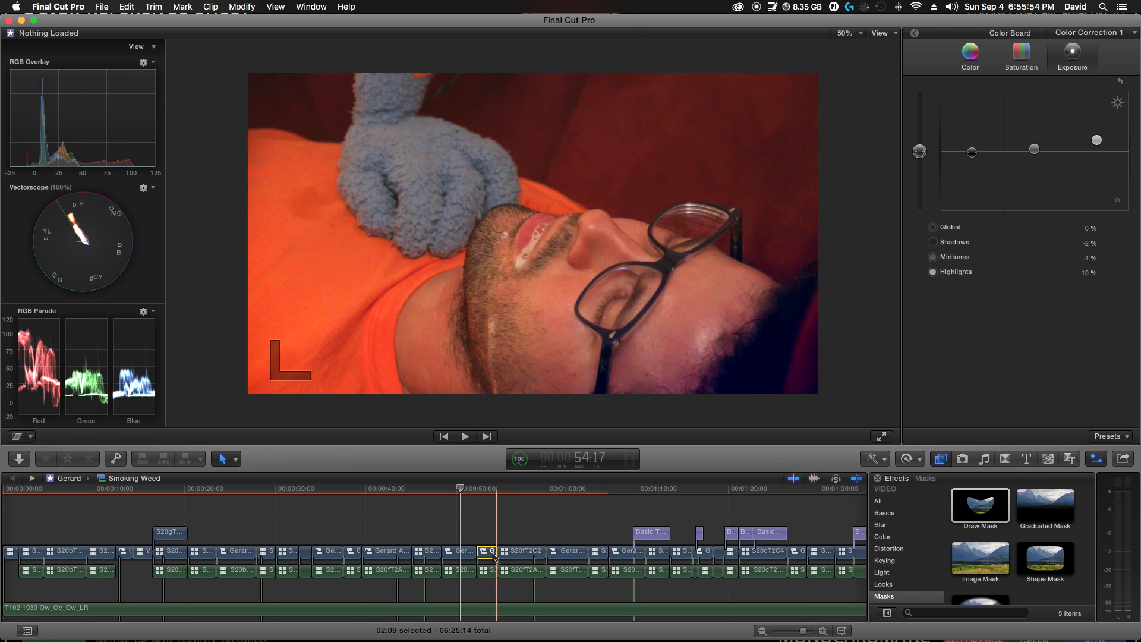
left_click(568, 555)
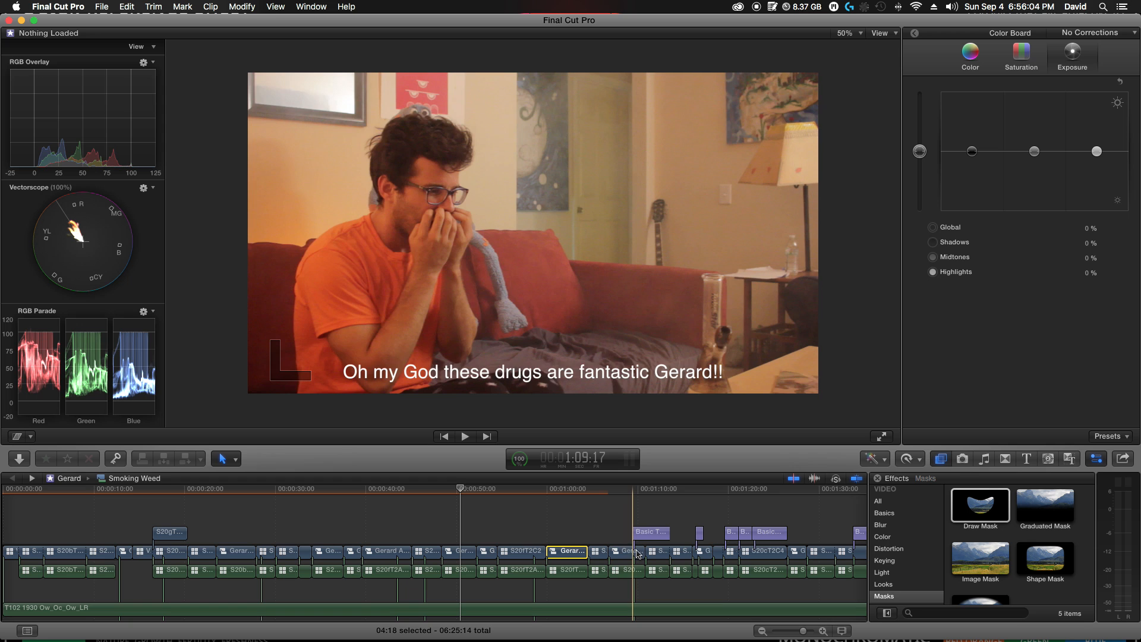
double_click(620, 555)
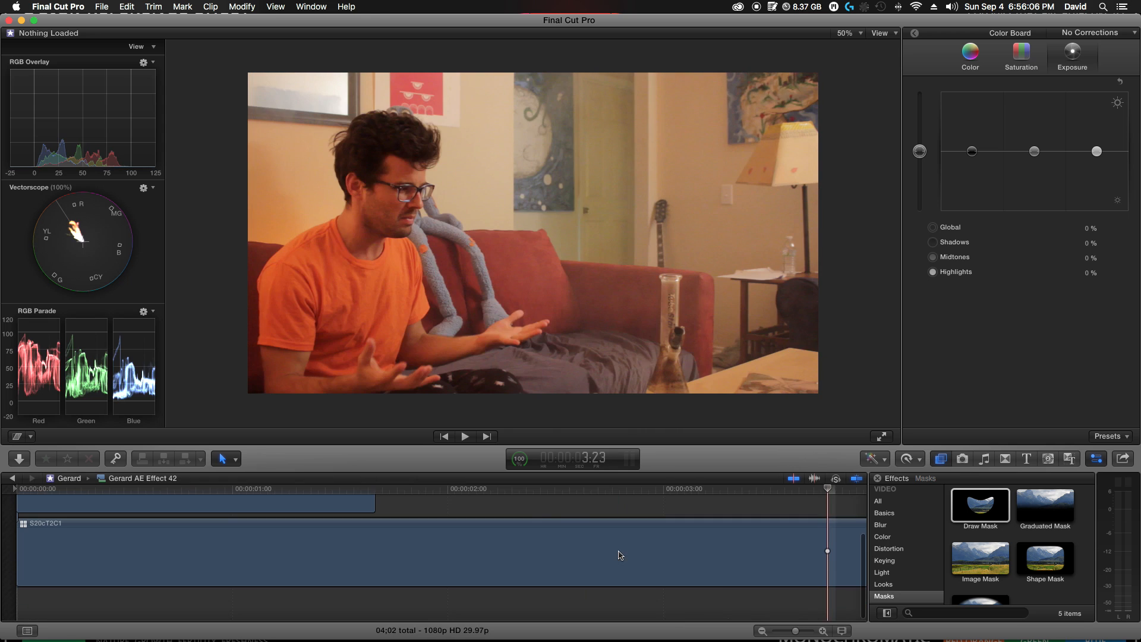
left_click(12, 479)
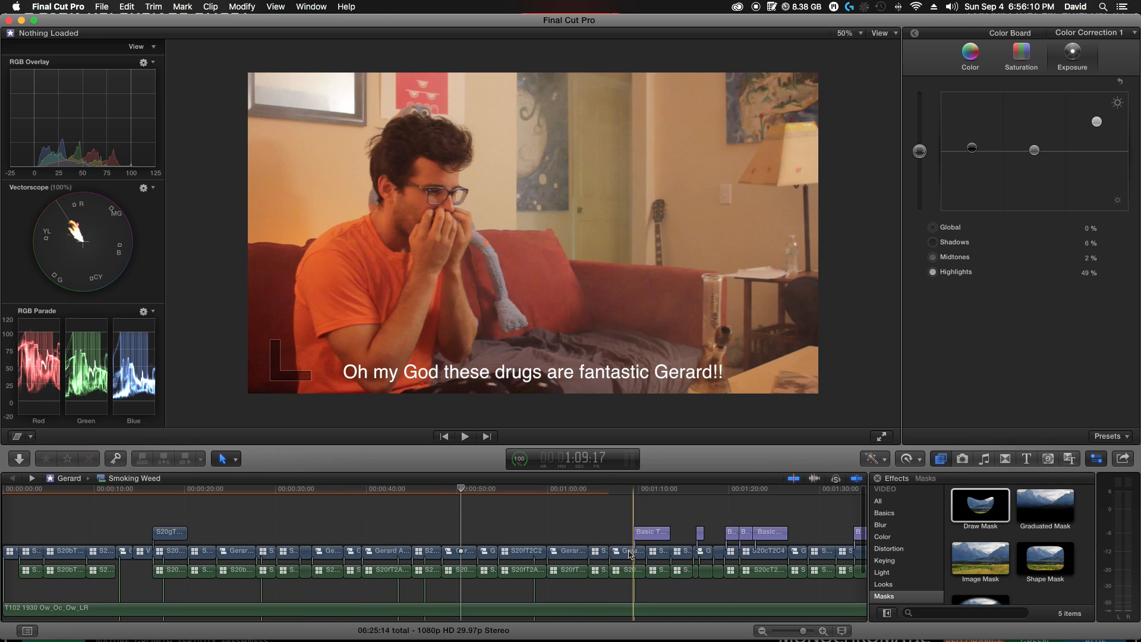
- Paste the copied color corrections onto the Gerard AE Effect 42 clip and set Color Correction 1's global color to 53°, -5%
left_click(629, 552)
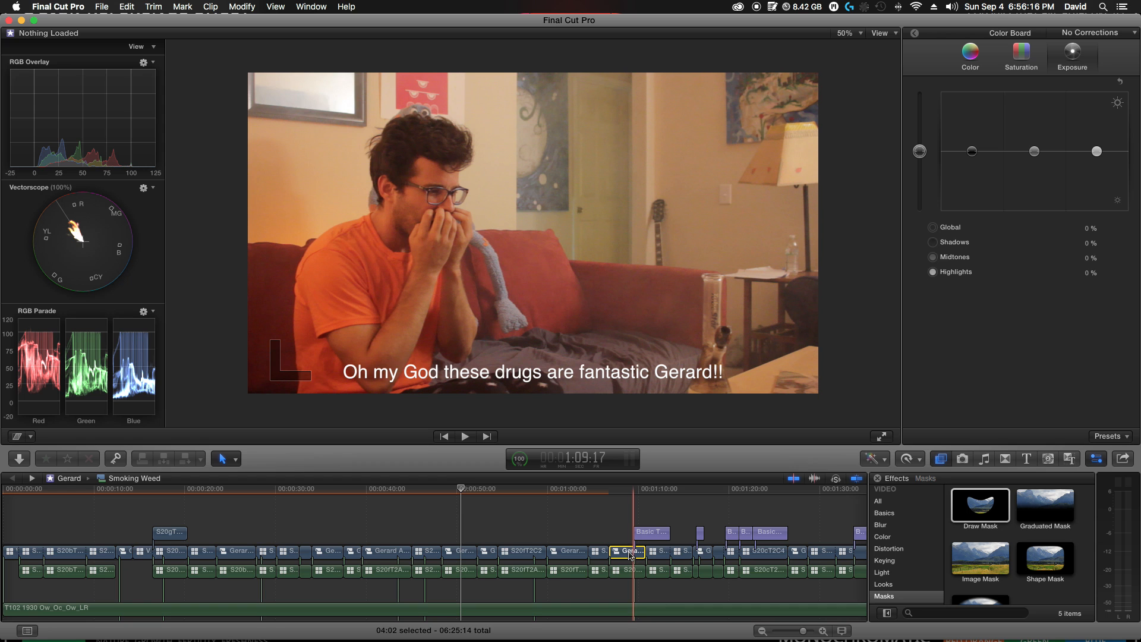
key("alt+super+v")
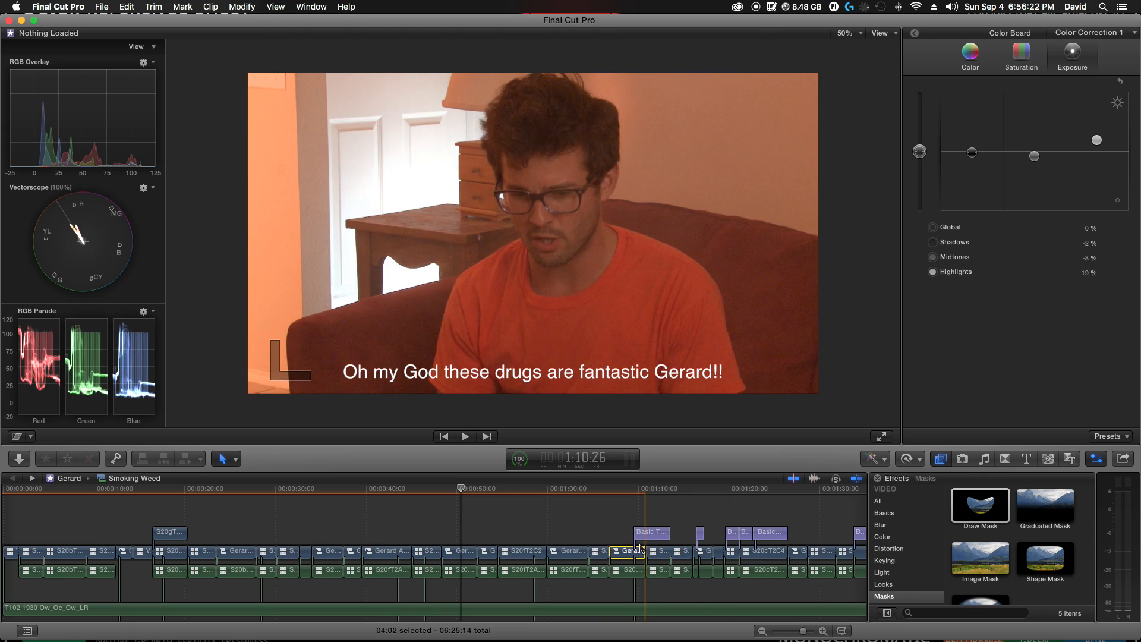
scroll(129, 545, "left", 2)
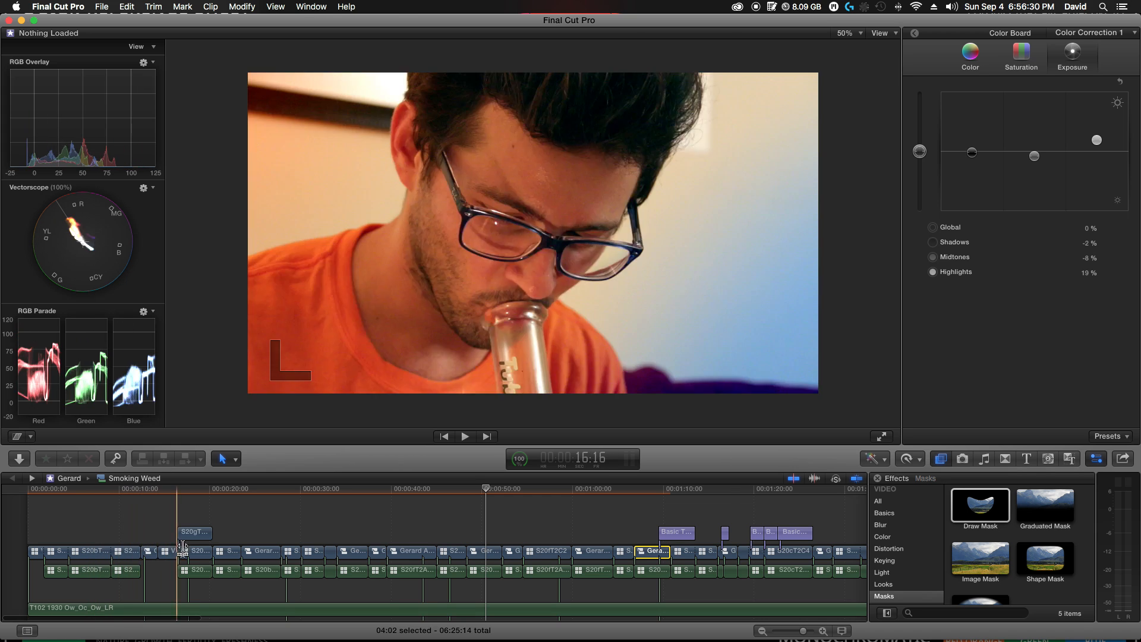
left_click(644, 507)
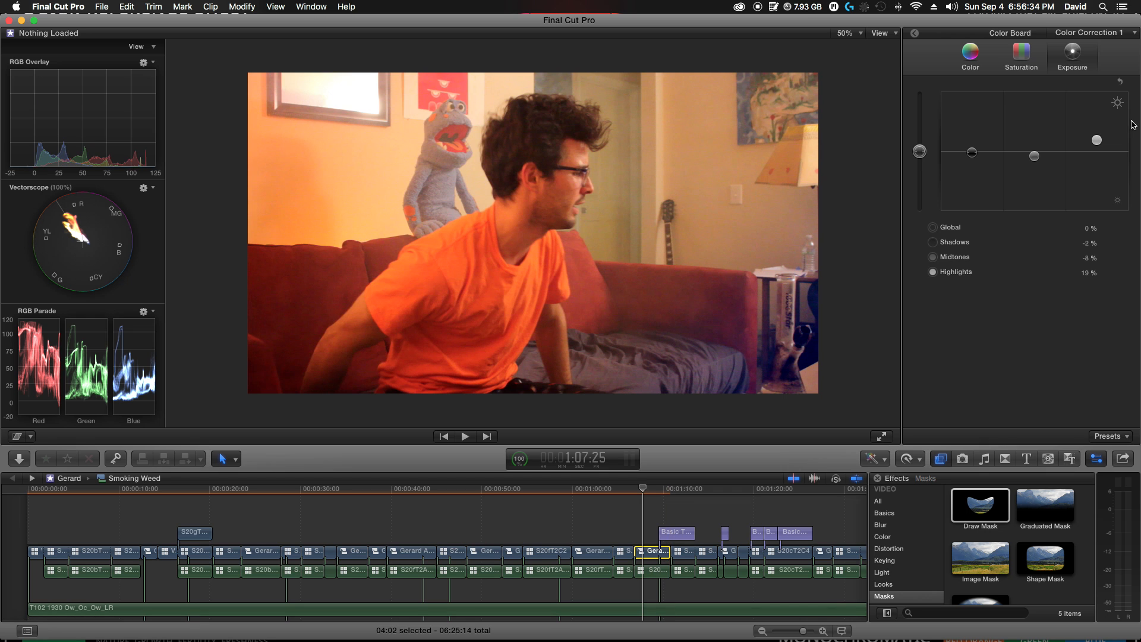
left_click(975, 53)
left_click_drag(980, 154, 946, 157)
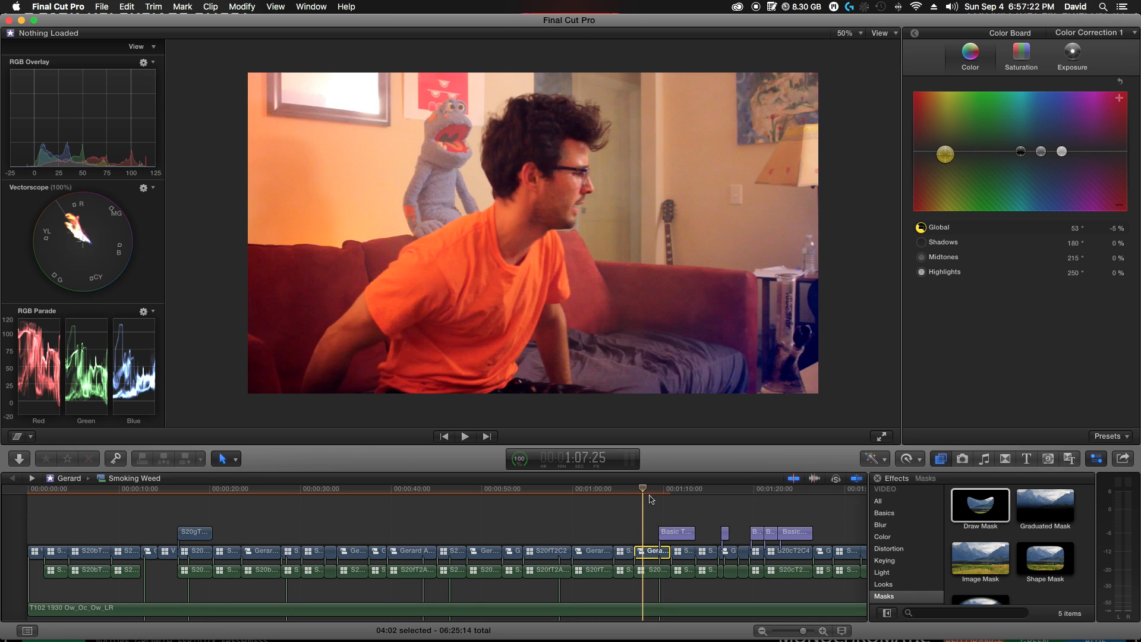
- At 1:08:21, move Color Correction 3's shape mask to mid-height beside the frame, so its outer ring covers the couch's near end
left_click(651, 501)
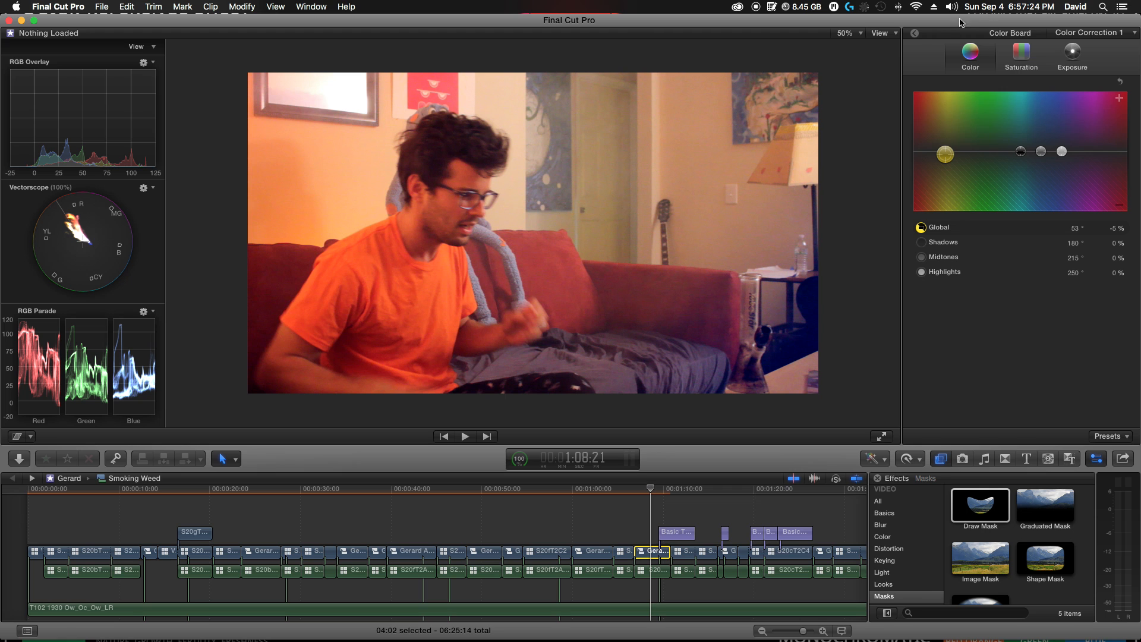
left_click(914, 33)
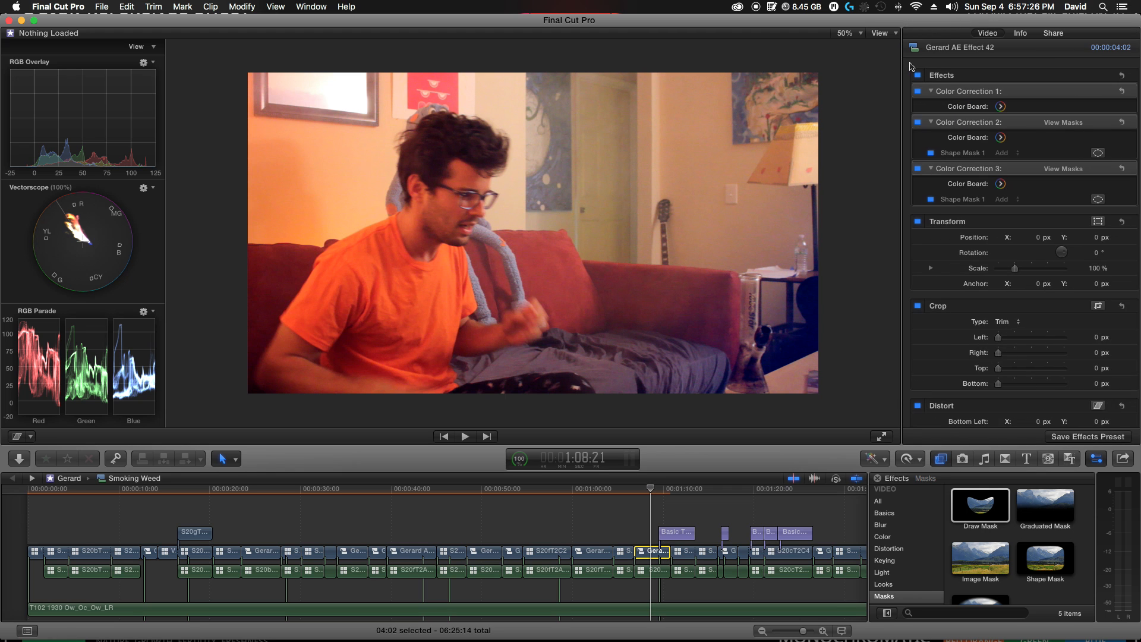
left_click(972, 154)
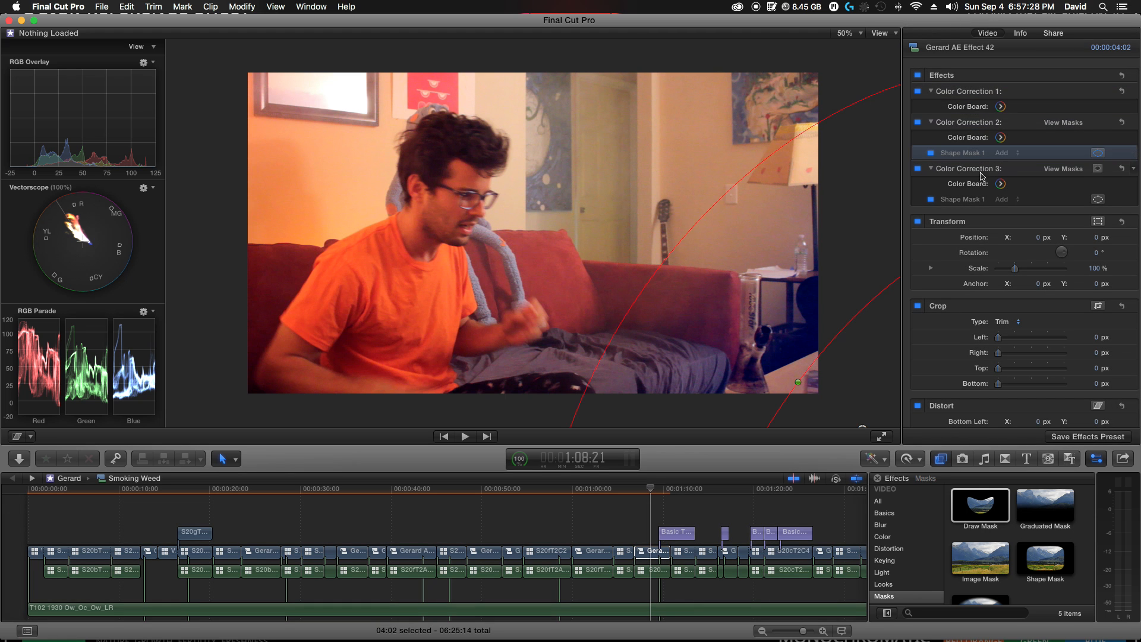
left_click(968, 202)
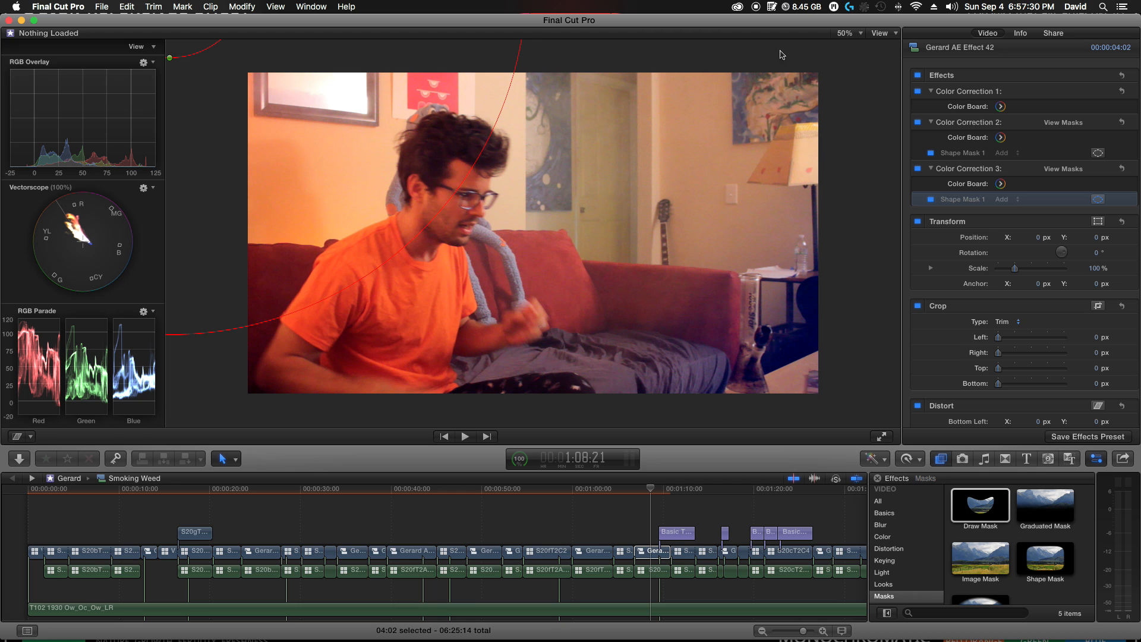
left_click(853, 31)
left_click(856, 85)
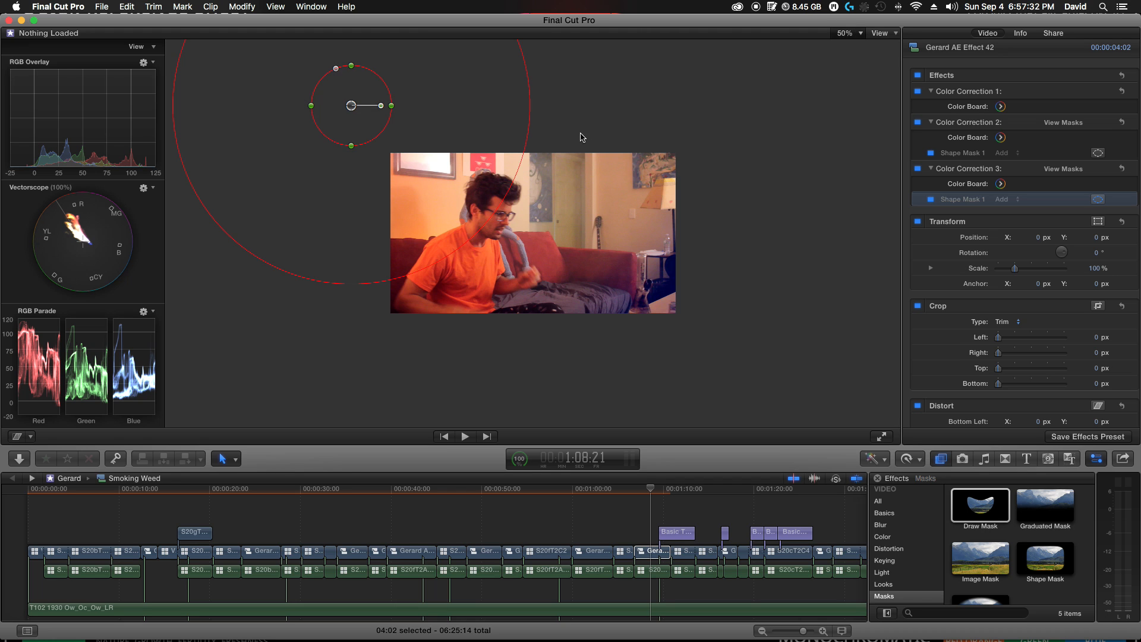
left_click_drag(350, 107, 275, 367)
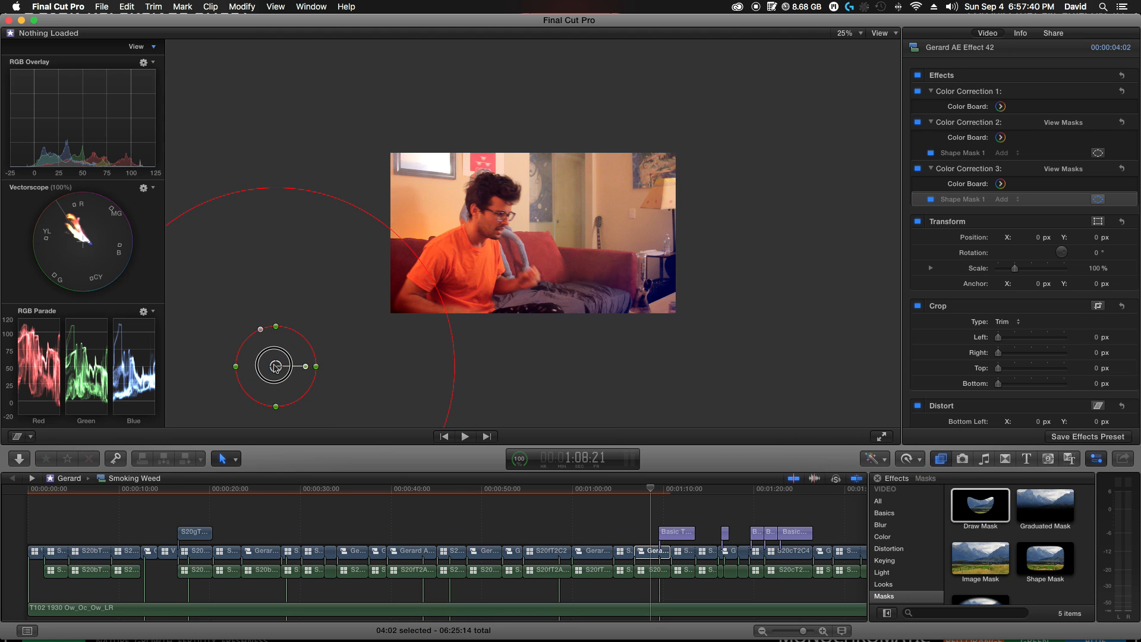
left_click_drag(276, 367, 265, 232)
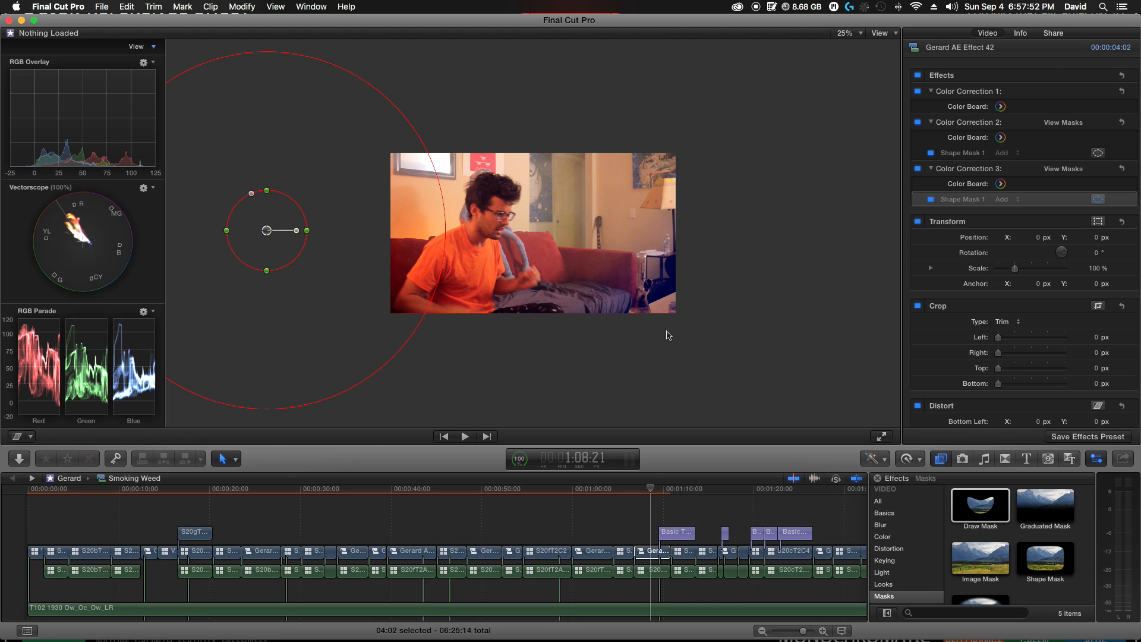
scroll(691, 548, "right", 15)
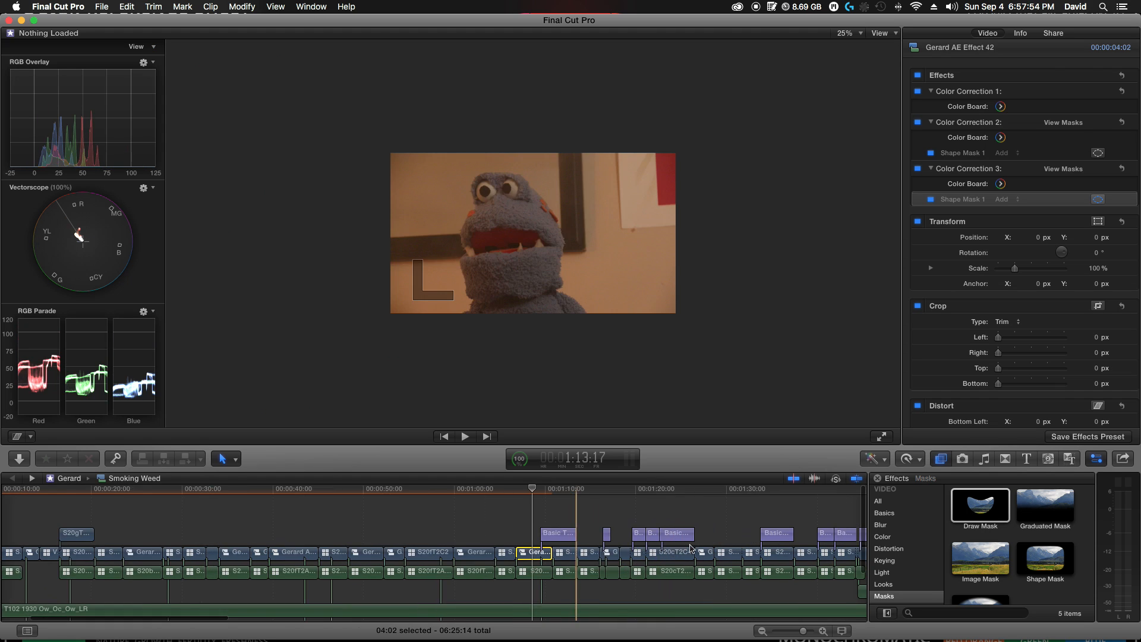
- Select the "Oh my God these drugs are fantastic Gerard!!" title in the timeline and place the playhead at its start, 1:09:17
scroll(690, 549, "left", 12)
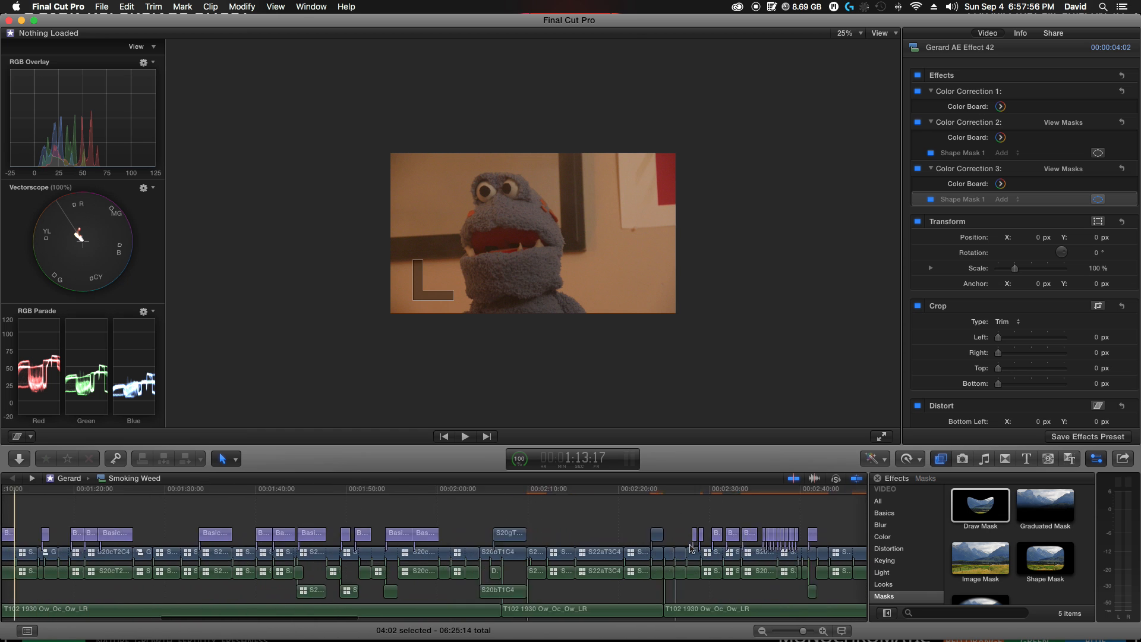
key("super+minus")
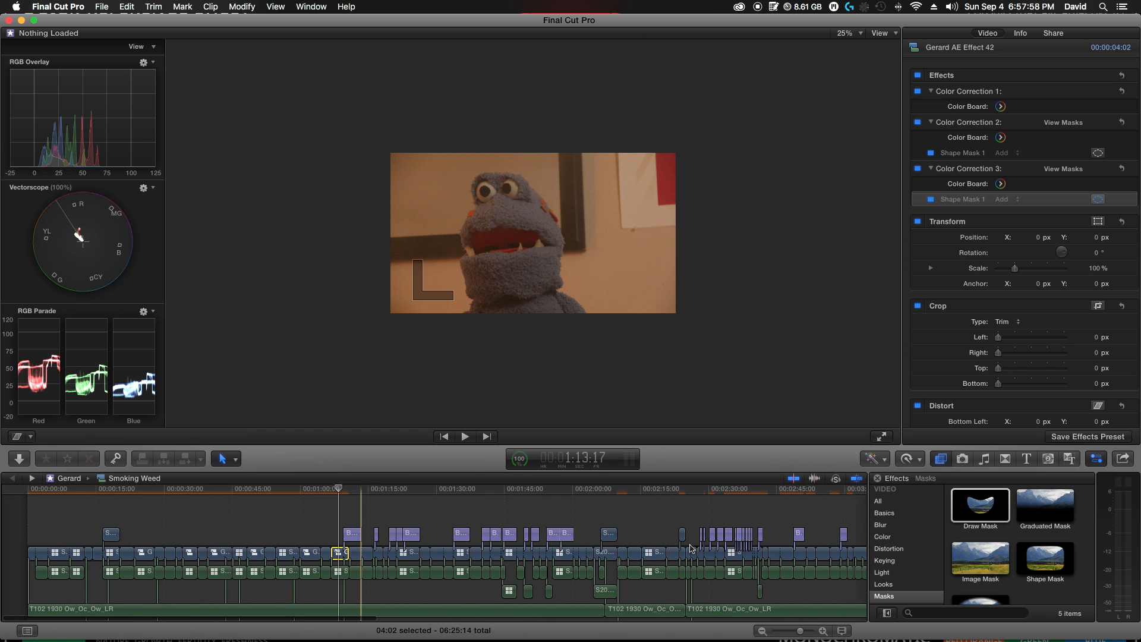
key("super+minus")
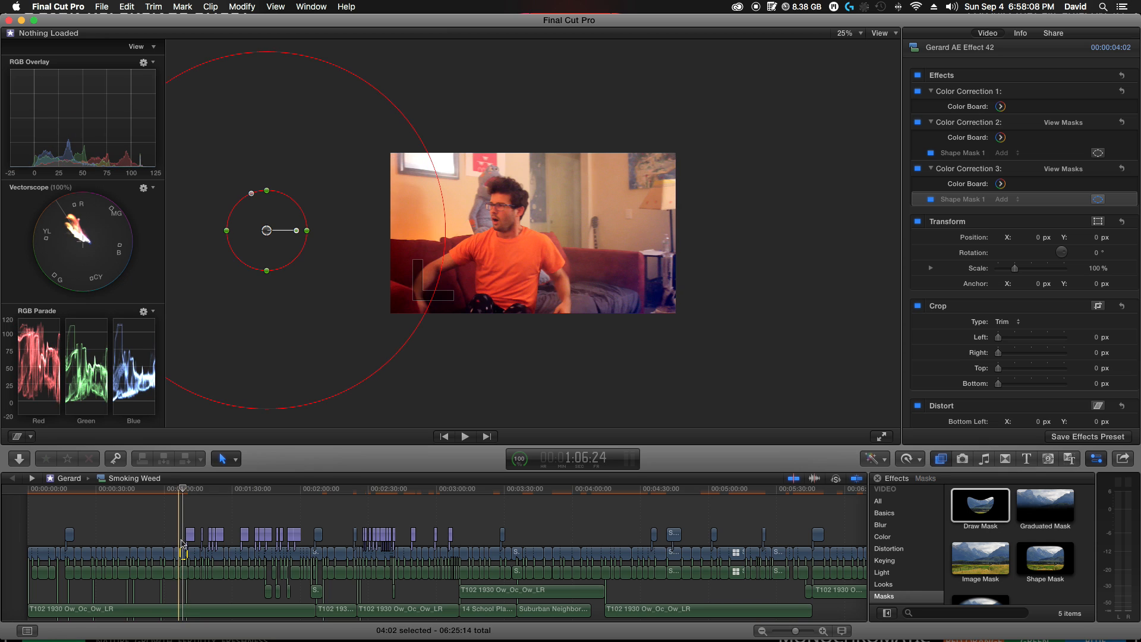
key("super+equal")
key("super+equal")
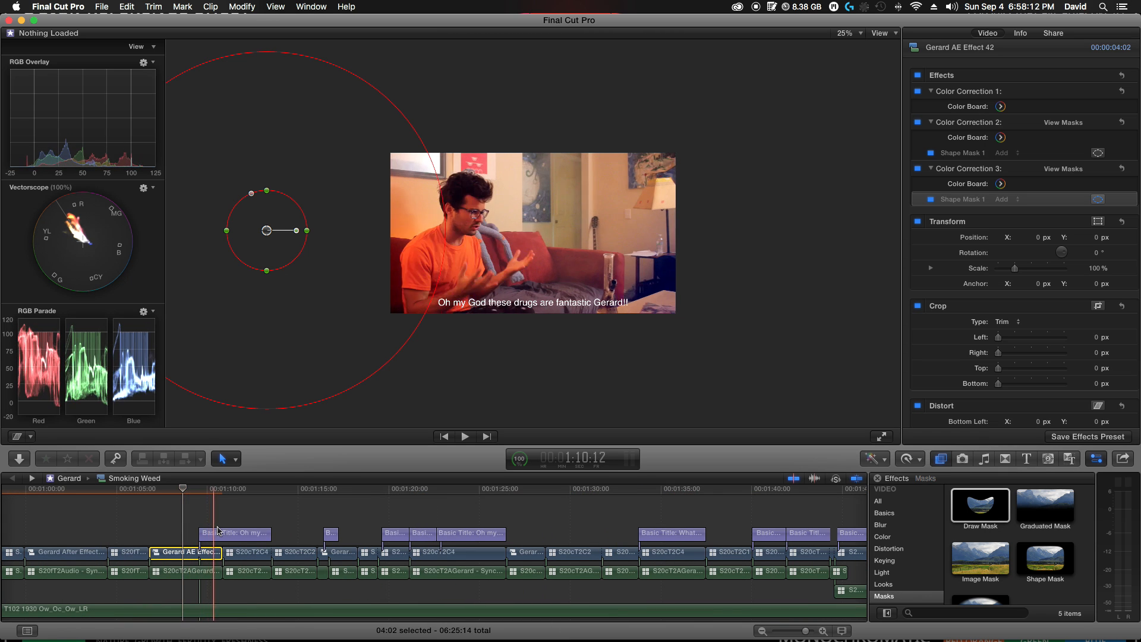
left_click(222, 534)
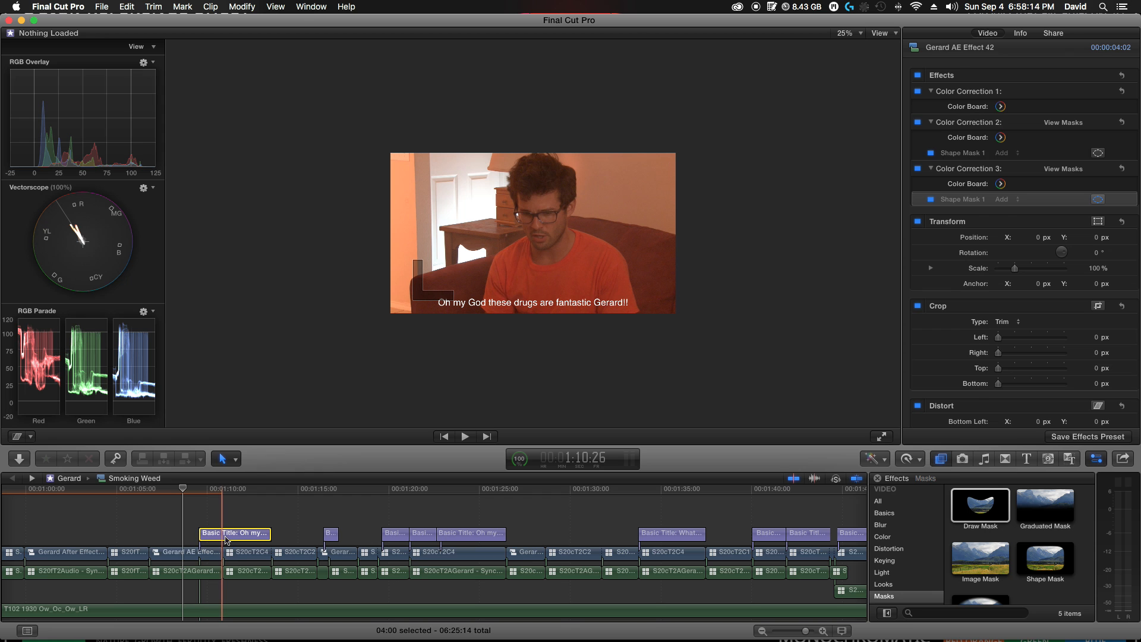
left_click(204, 491)
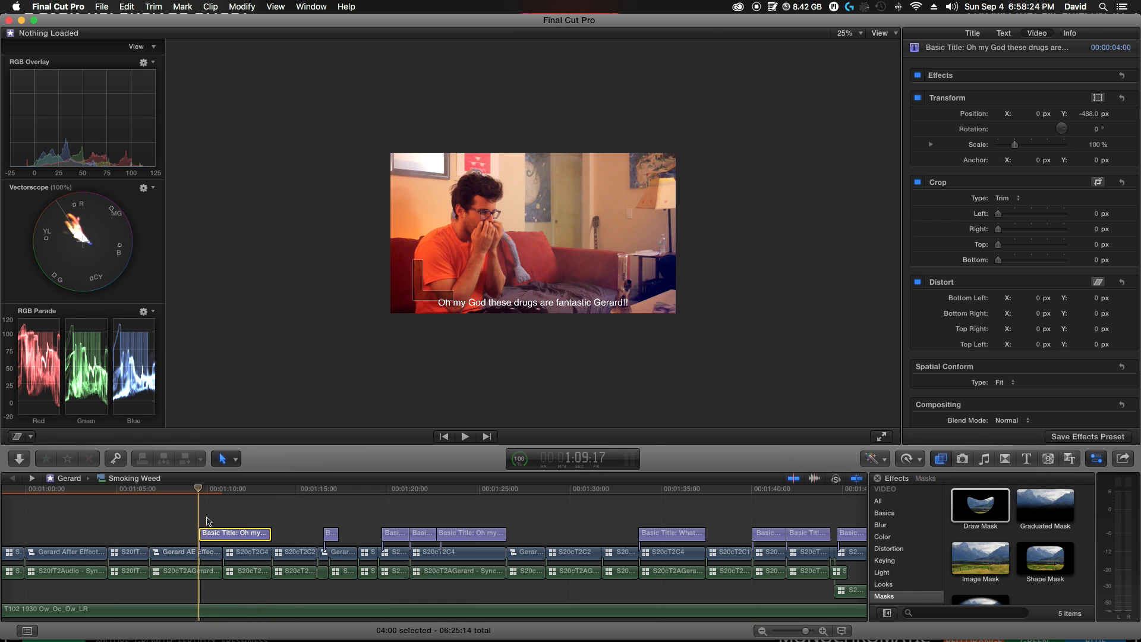
- Show the selected title's text settings, enlarge the viewer to 50%, and open the font choices
left_click(1004, 34)
left_click(846, 33)
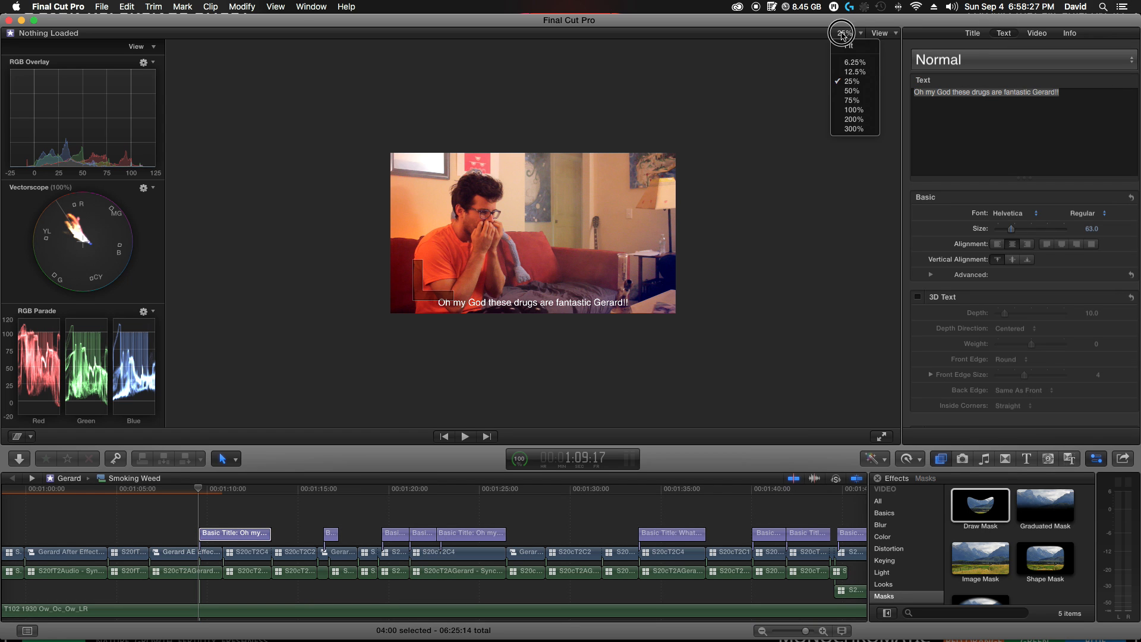
left_click(854, 91)
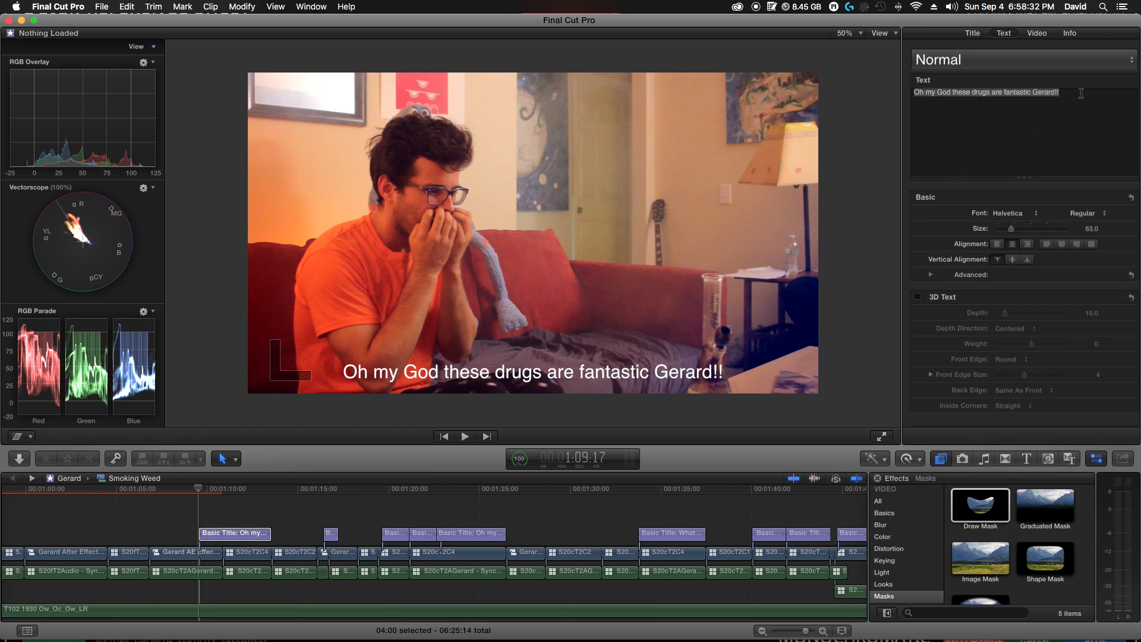
left_click(1010, 215)
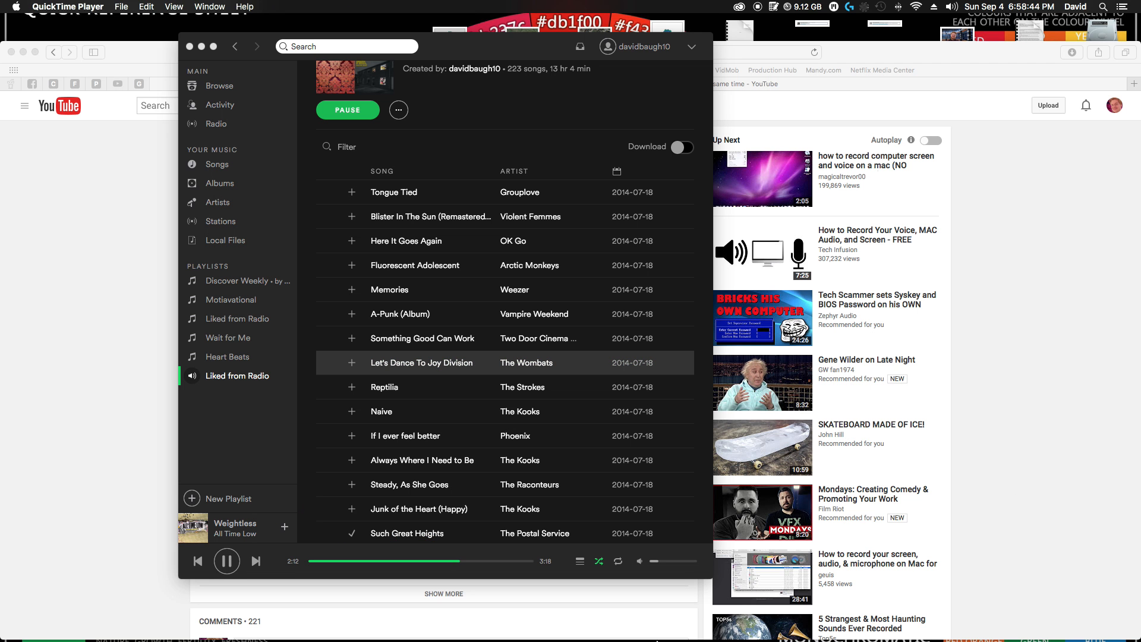
- Relaunch Final Cut Pro and dismiss its crash report without sending it
mouse_move(500, 639)
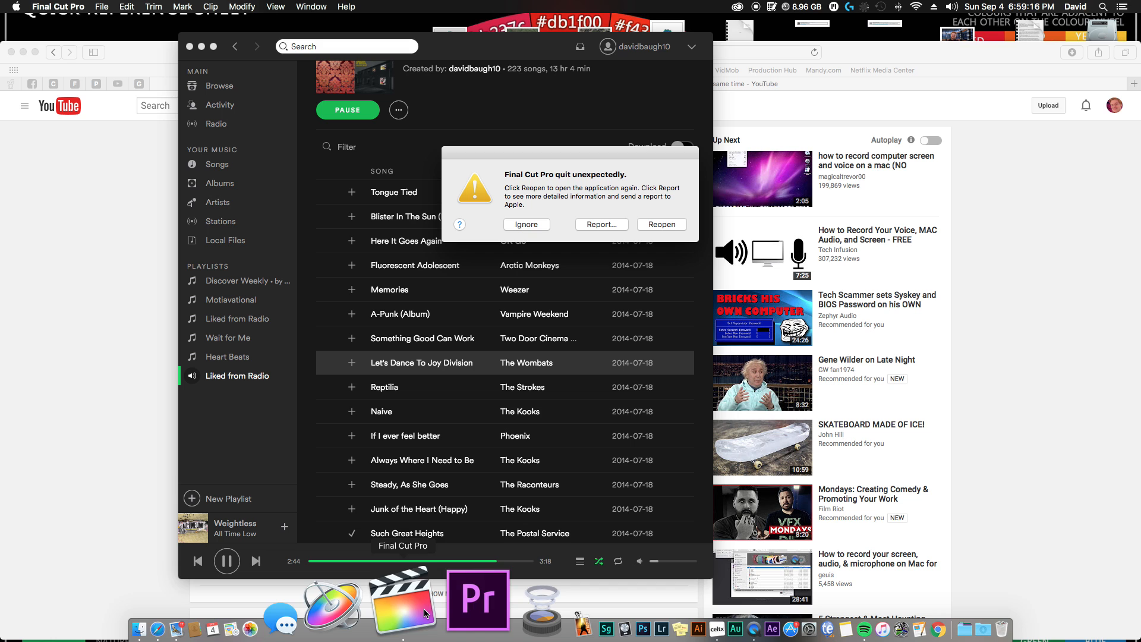
left_click(528, 225)
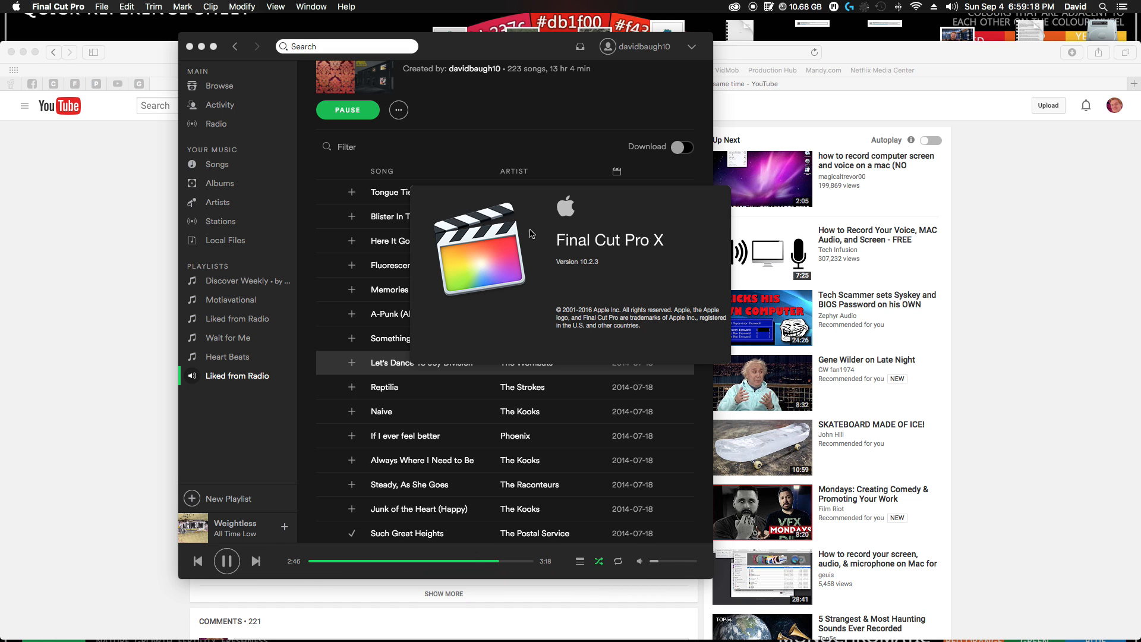